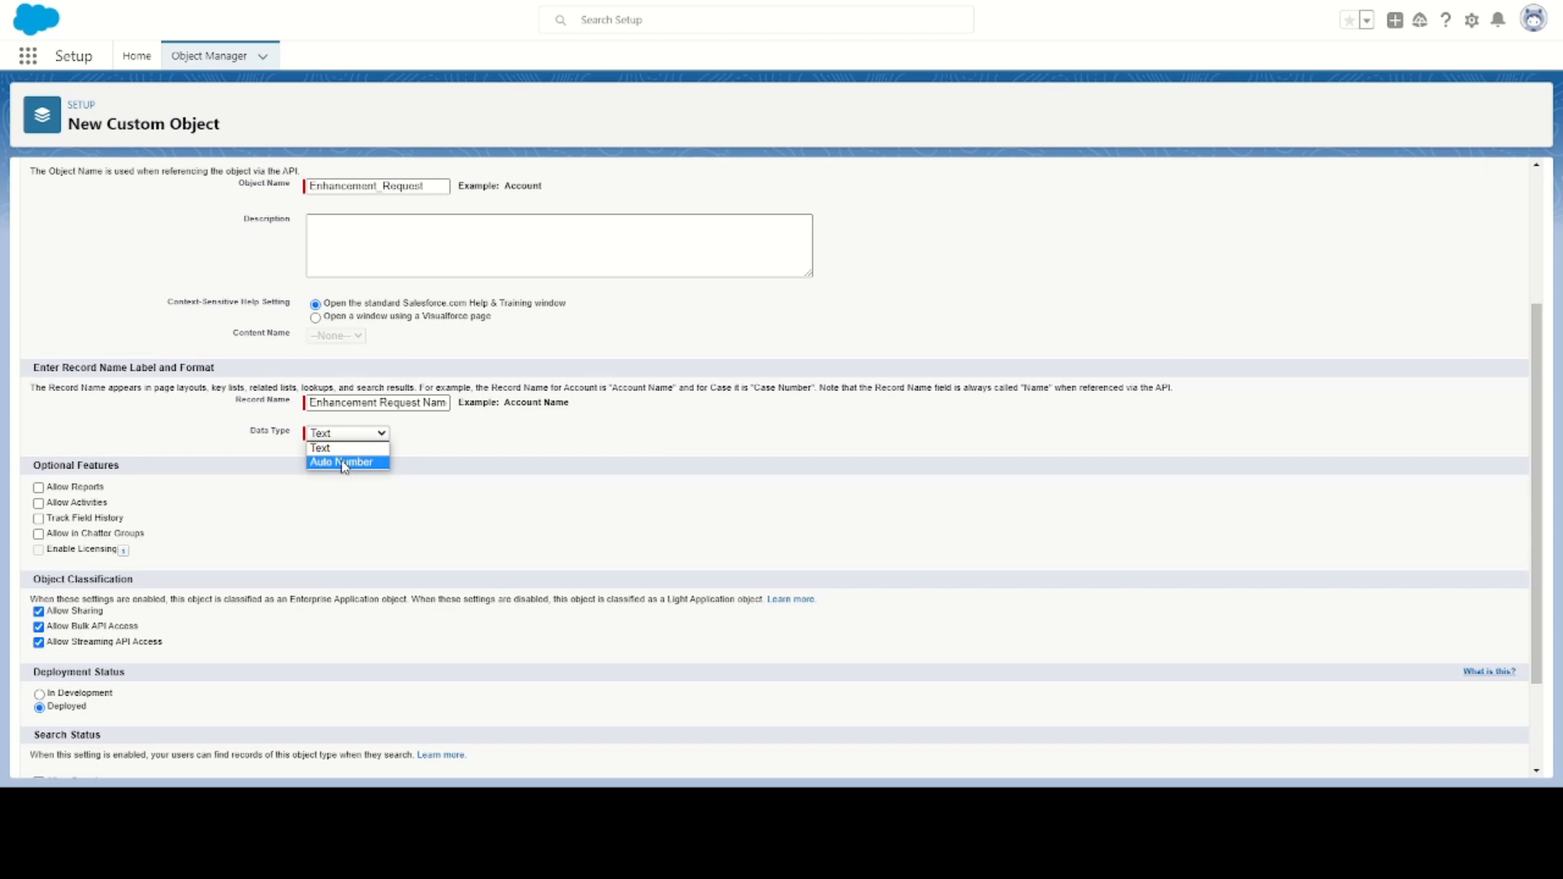
# - Set the record name's data type to Auto Number with display format ER - (0000) and starting number 0000
pyautogui.click(343, 463)
pyautogui.click(358, 458)
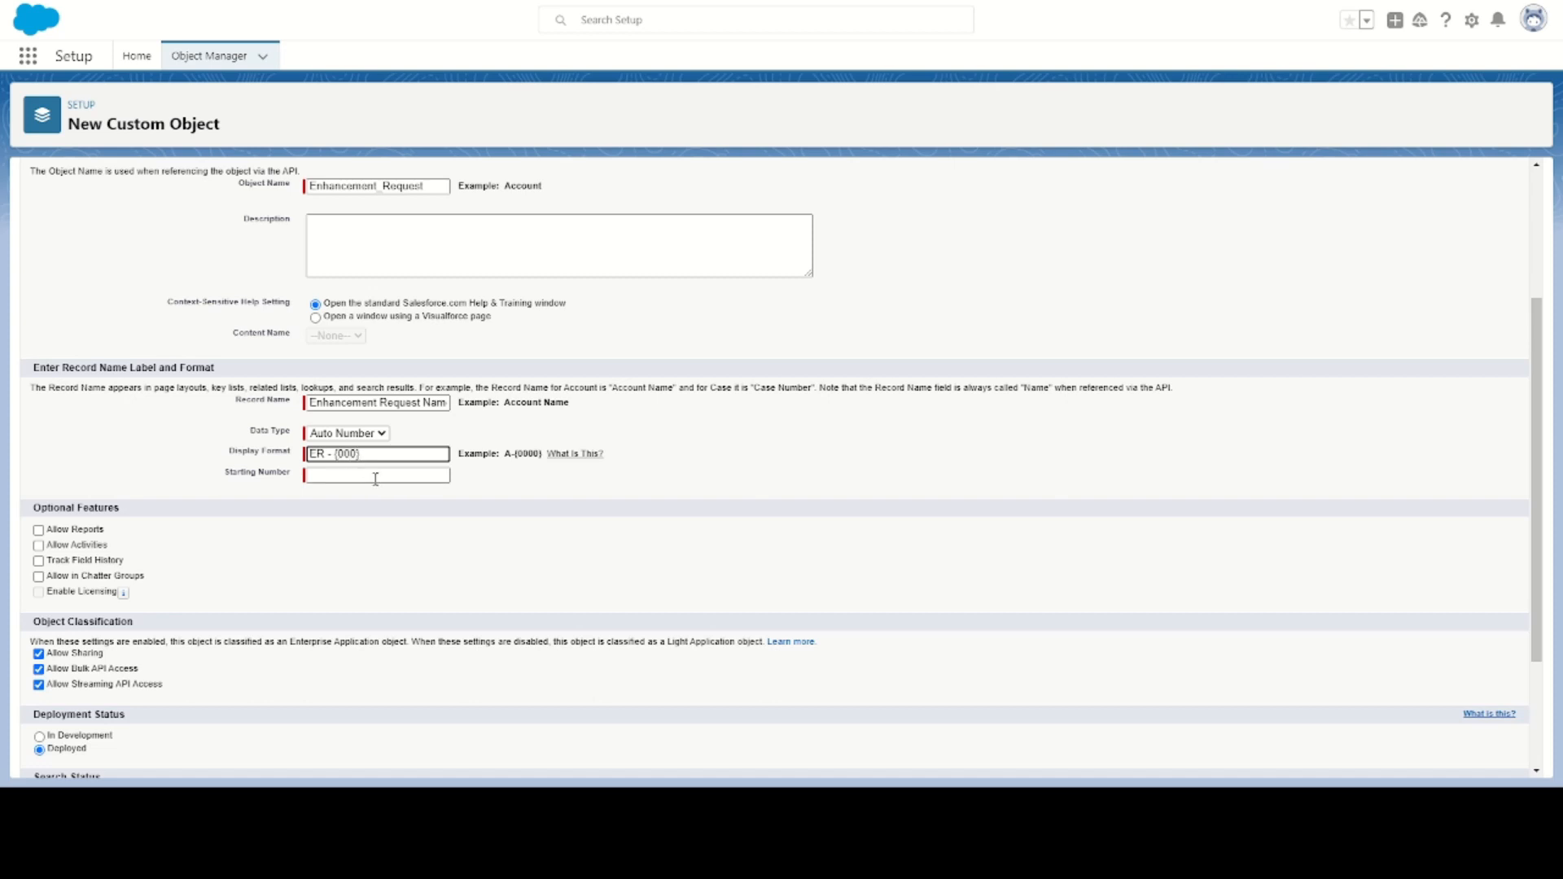
pyautogui.click(375, 476)
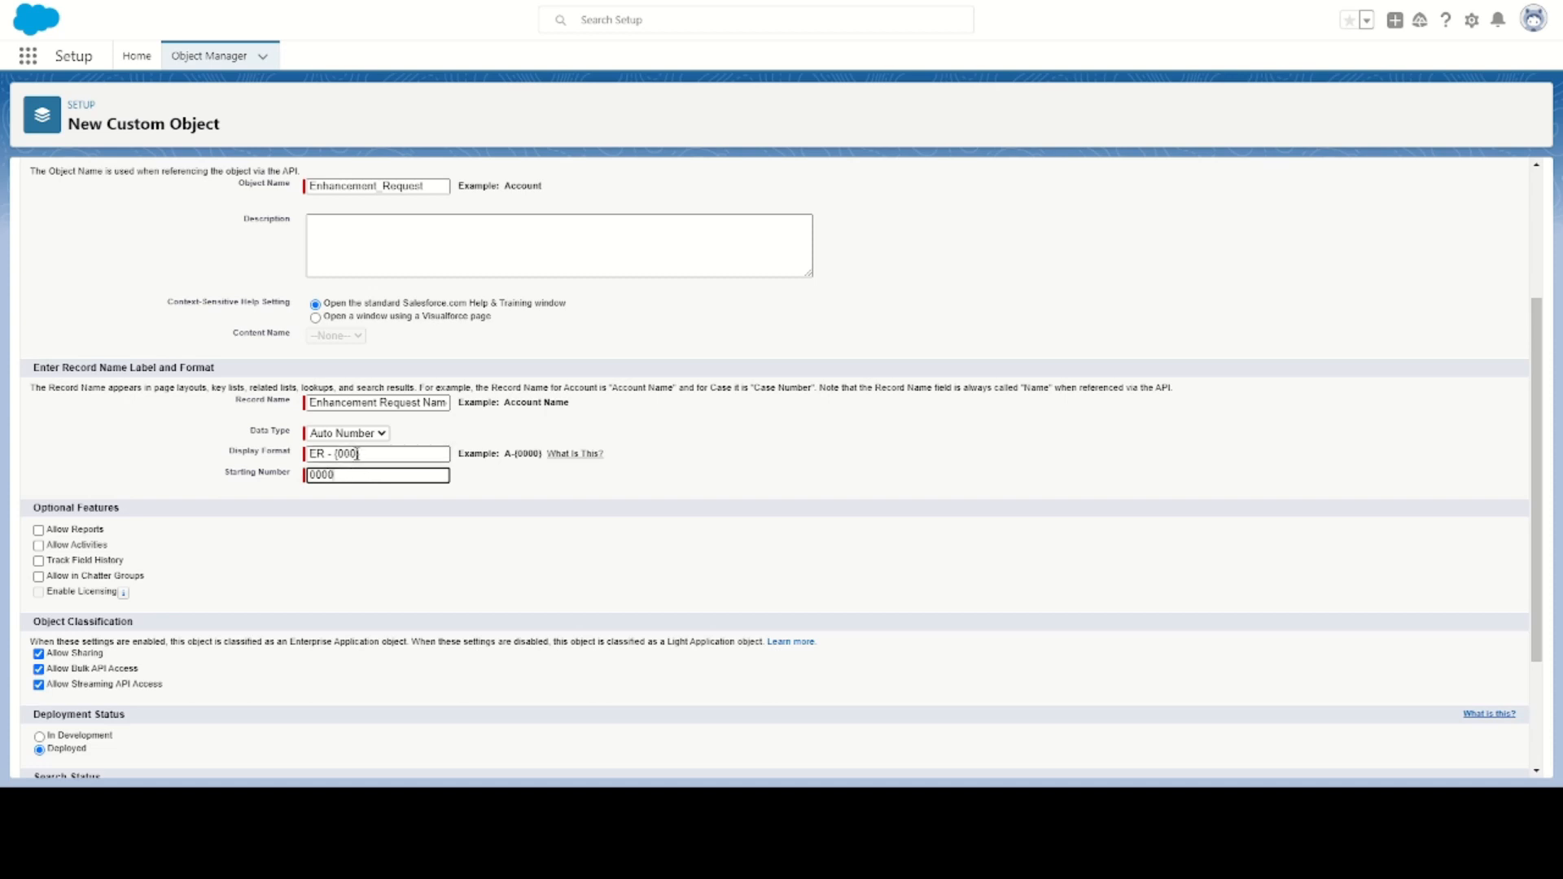
pyautogui.click(357, 454)
pyautogui.write('0')
pyautogui.click(437, 536)
# - Enable reports, activities, field history, search, notes and attachments, and the custom tab wizard for the object, and save it
pyautogui.scroll(-3, 440, 539)
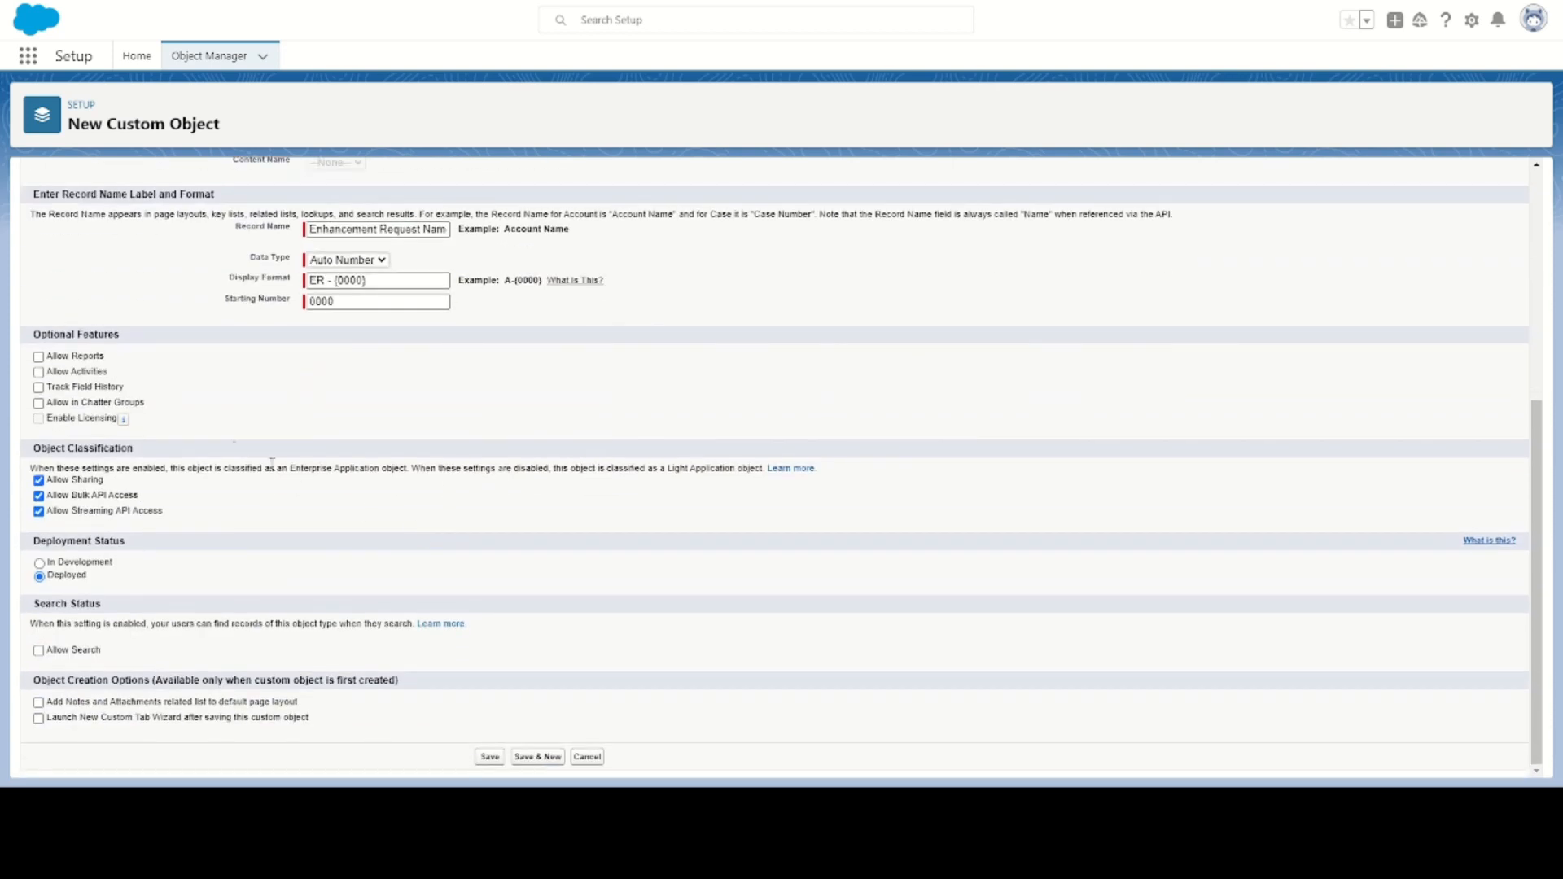
pyautogui.click(39, 372)
pyautogui.click(39, 388)
pyautogui.click(39, 652)
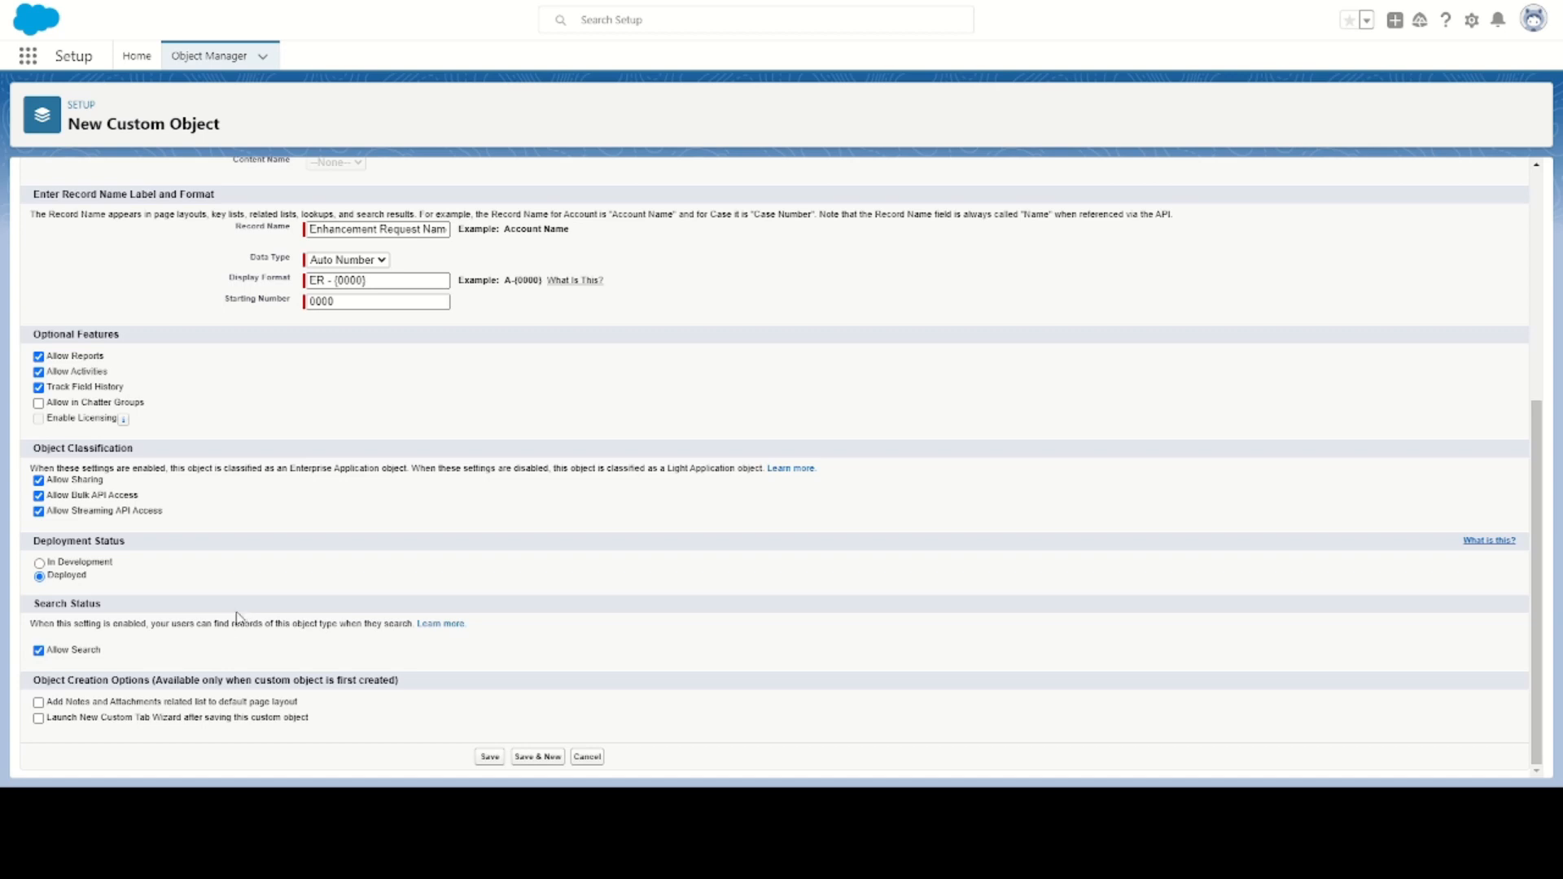
pyautogui.click(38, 702)
pyautogui.click(490, 758)
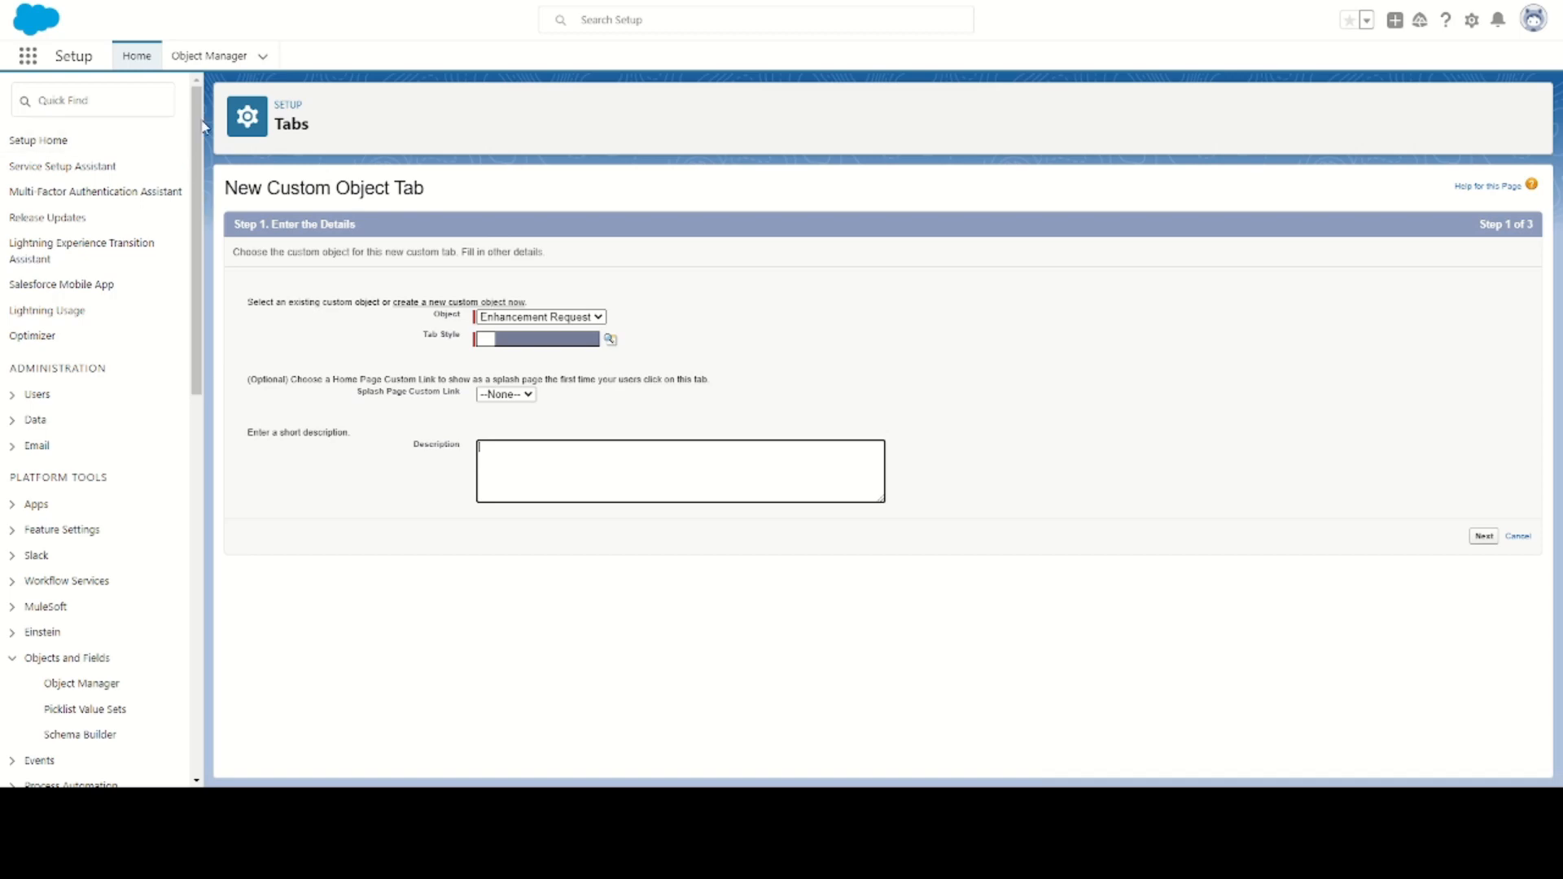
# - Choose the Credit card tab style for the Enhancement Request tab and proceed to its profile visibility
pyautogui.click(544, 342)
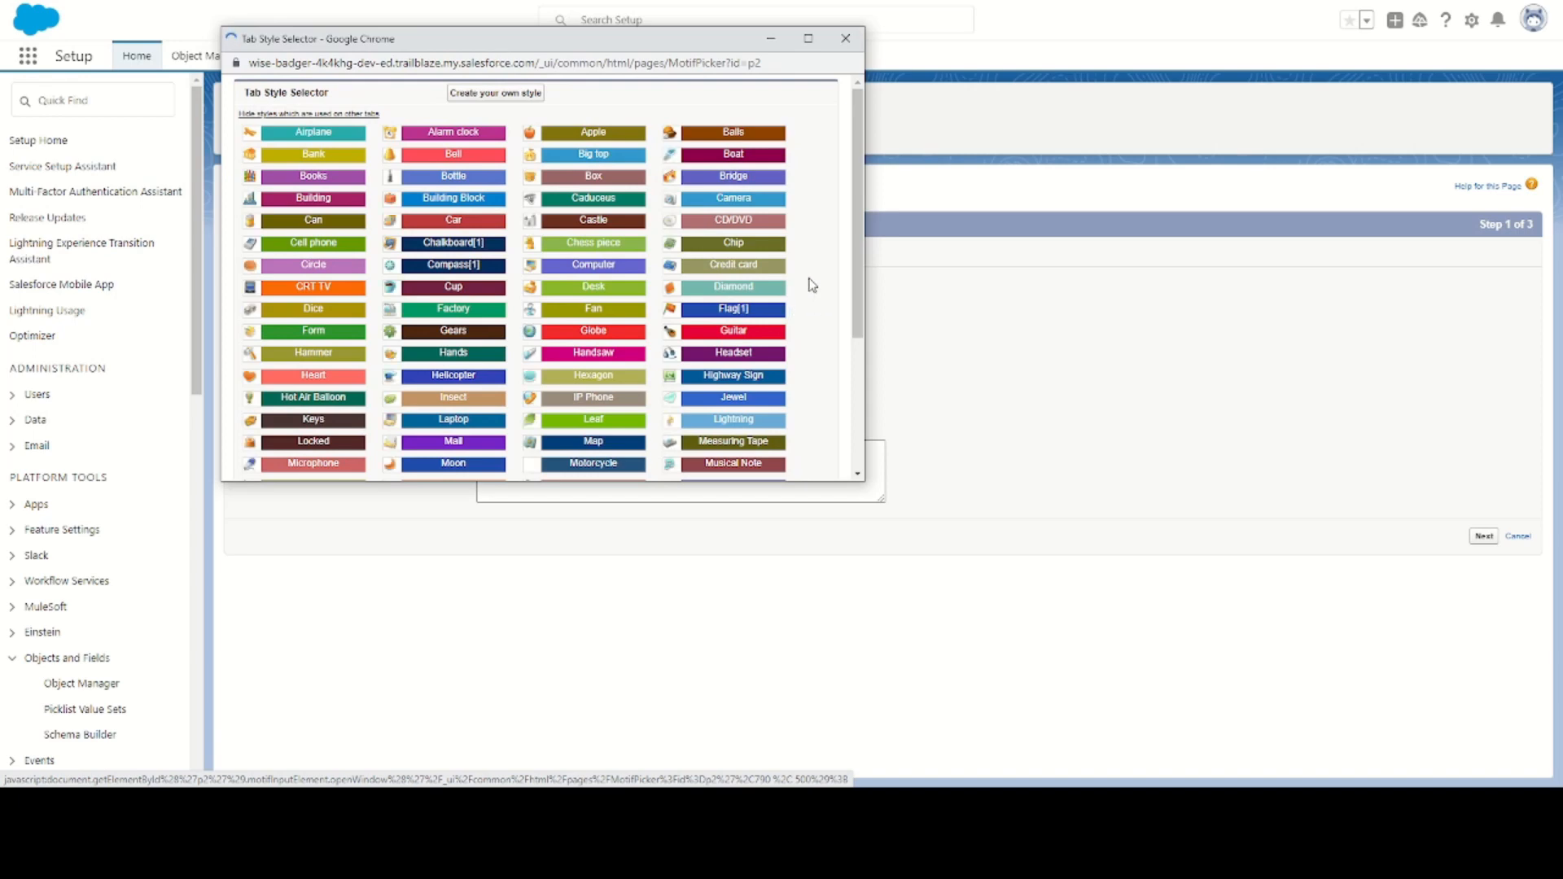
pyautogui.click(708, 269)
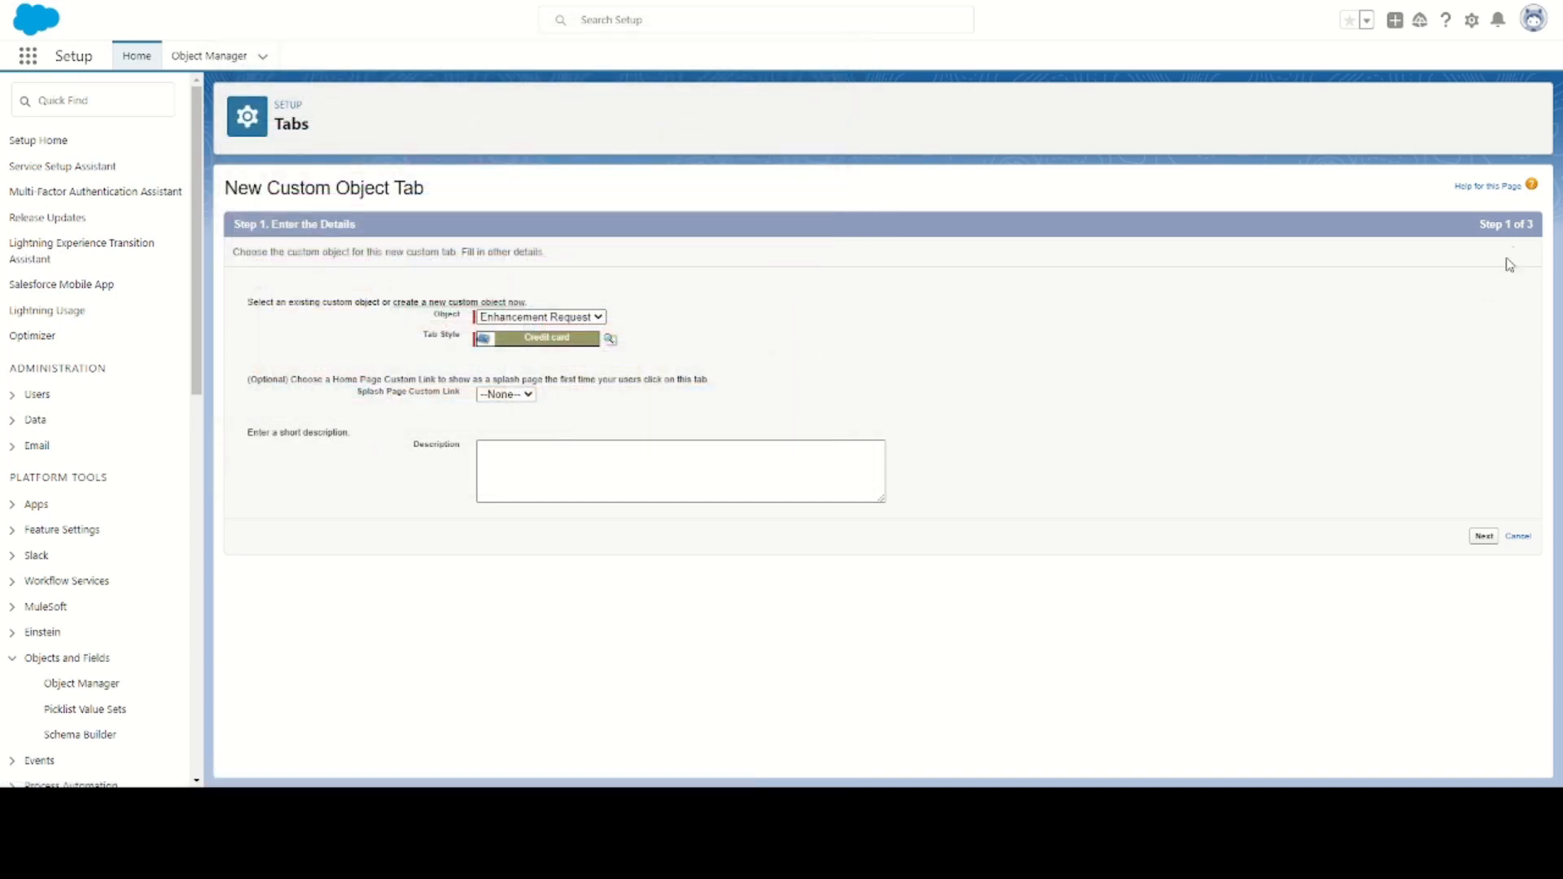
pyautogui.click(1485, 538)
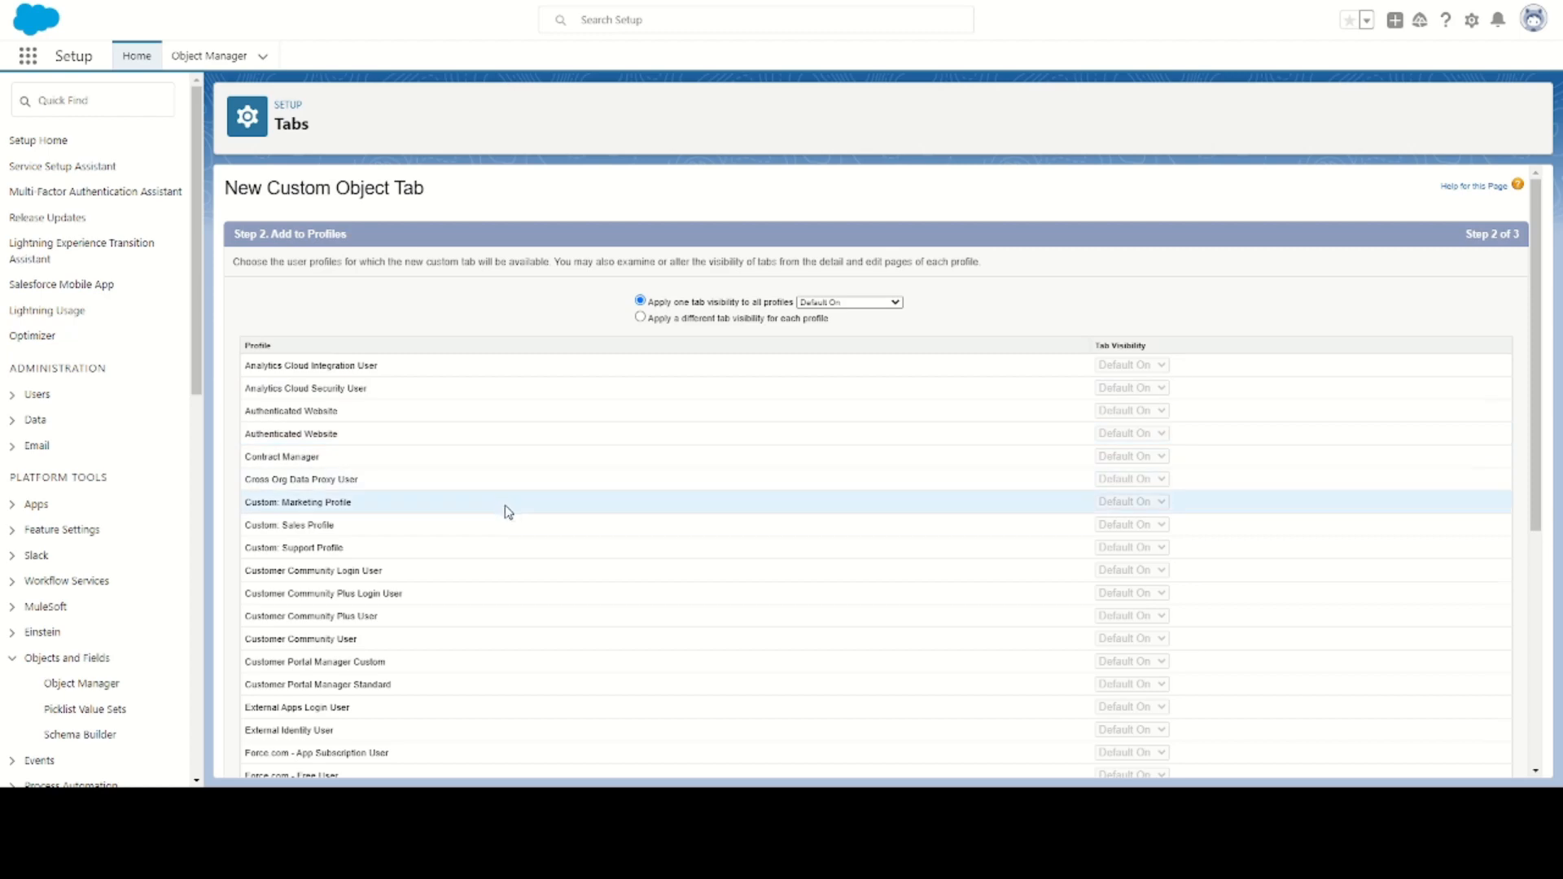
# - Keep the tab Default On for all profiles and included in all custom apps, and save it
pyautogui.scroll(-5, 499, 510)
pyautogui.scroll(5, 1430, 226)
pyautogui.scroll(-5, 1384, 439)
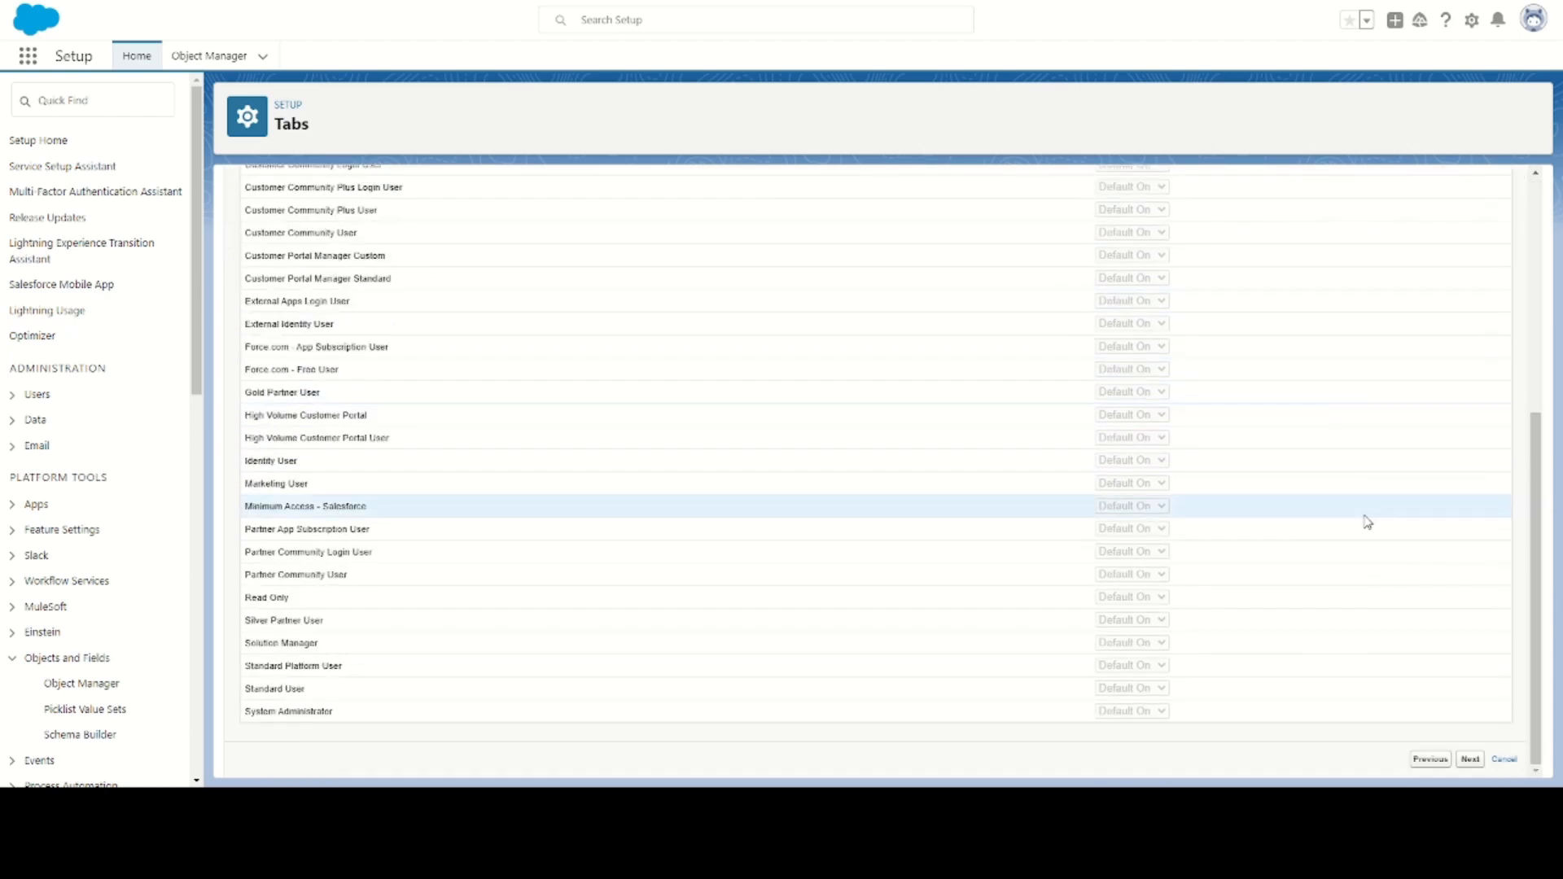
pyautogui.click(1470, 762)
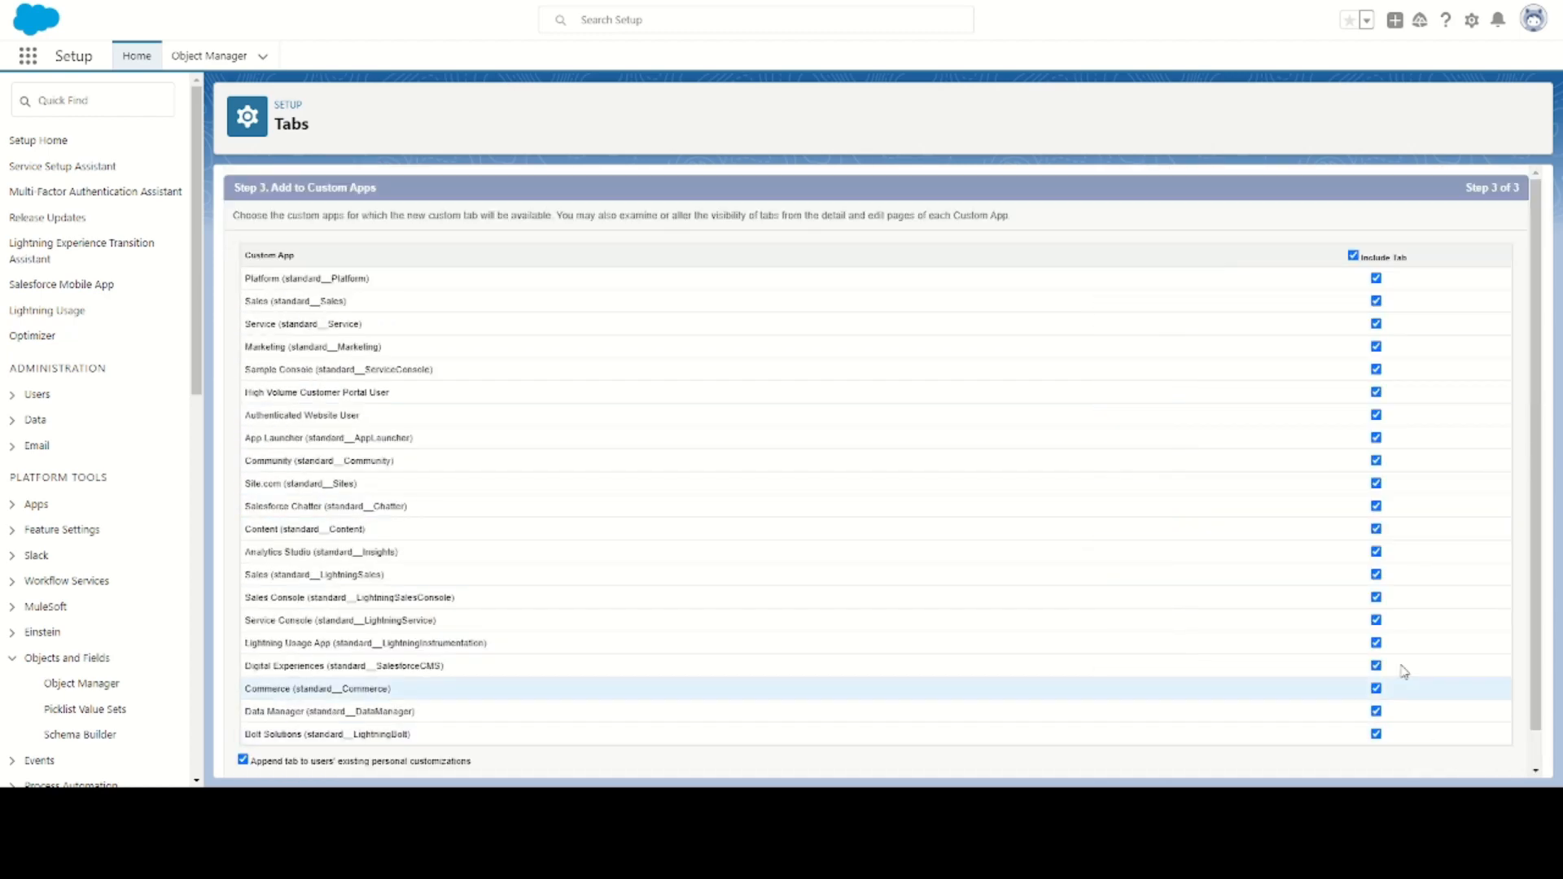
pyautogui.scroll(-1, 1132, 460)
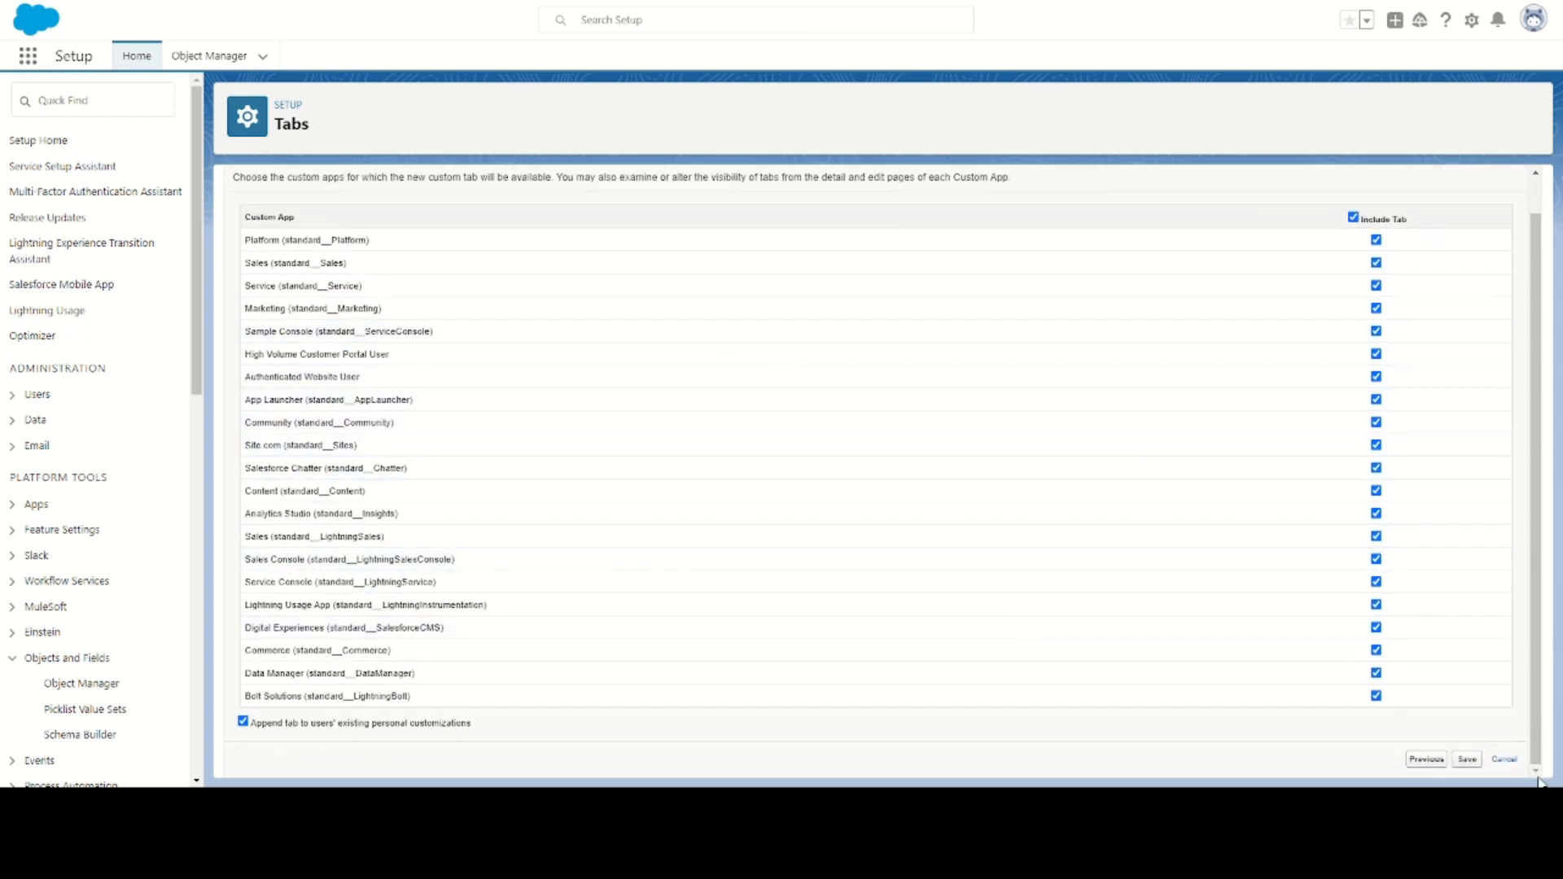
pyautogui.click(1467, 759)
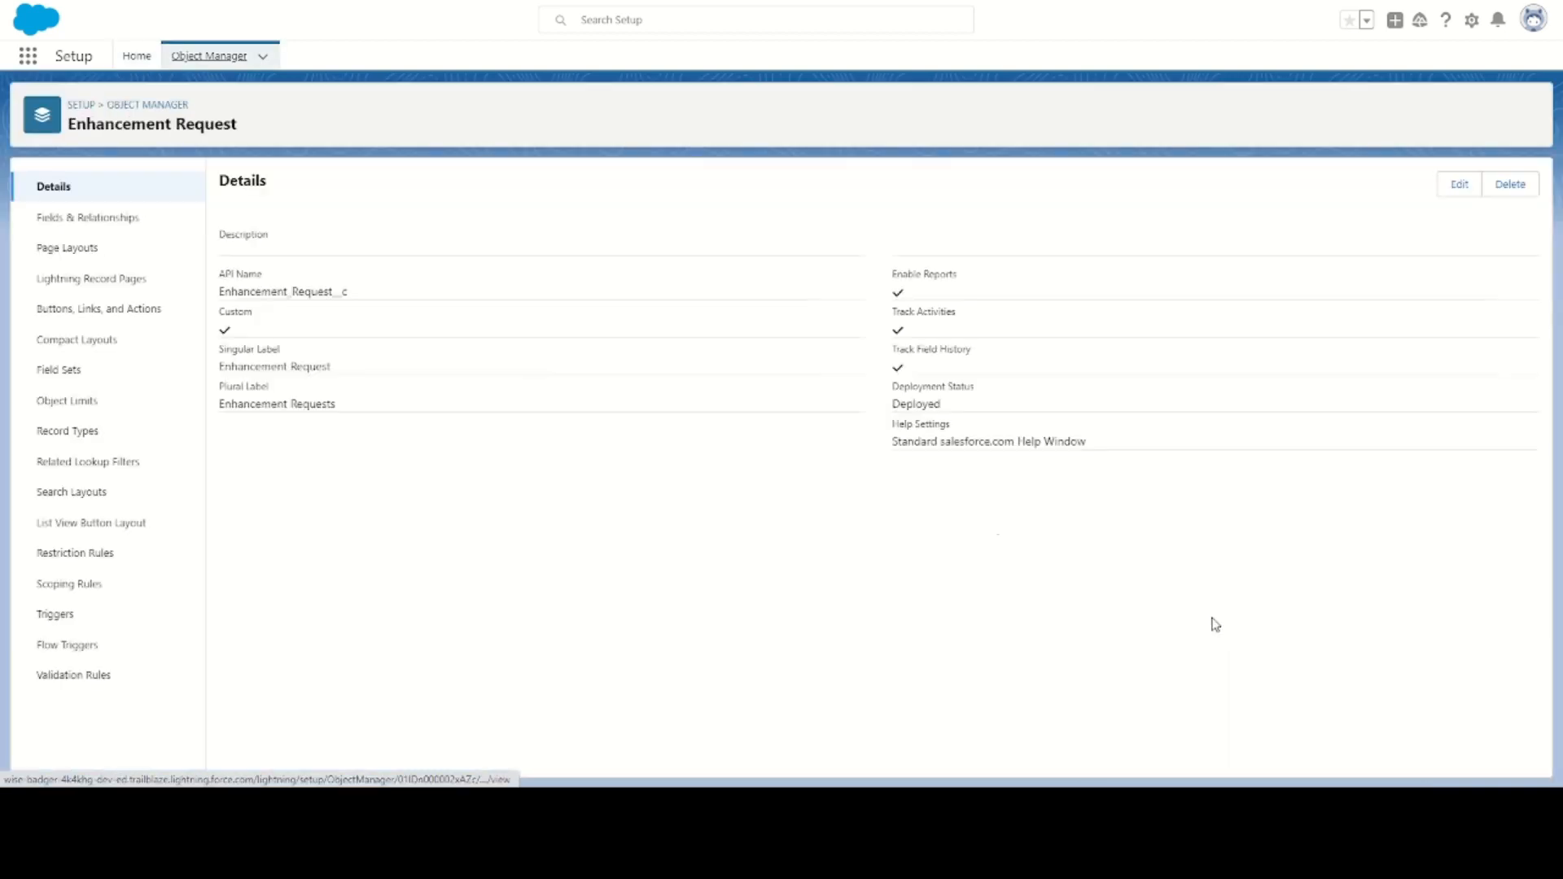
# - Start a new picklist field on the Enhancement Request object and label it Request Status
pyautogui.click(105, 228)
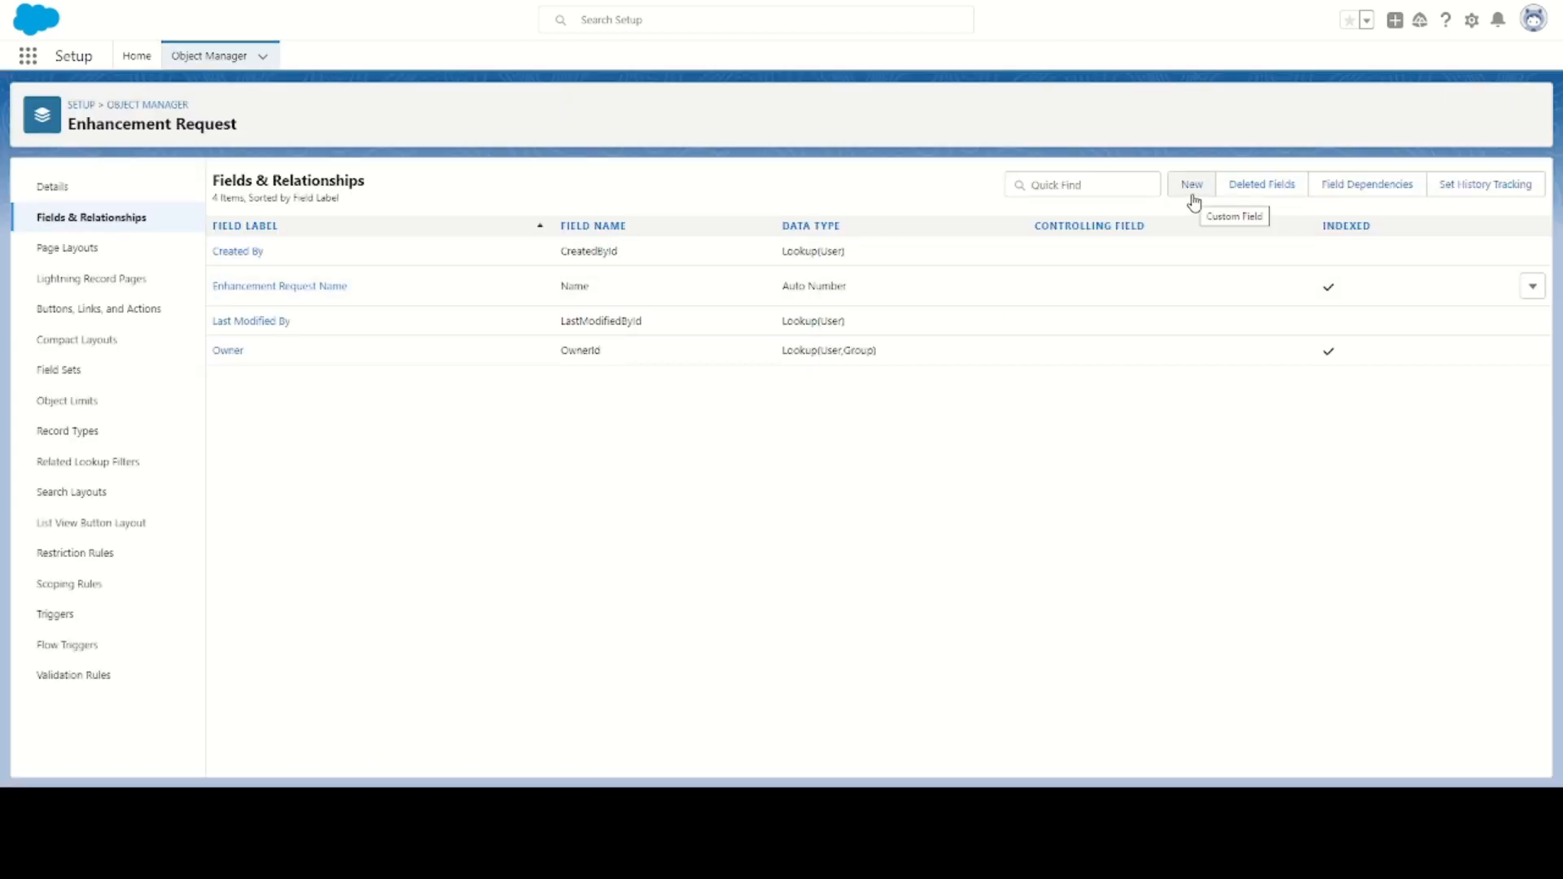
pyautogui.click(1192, 186)
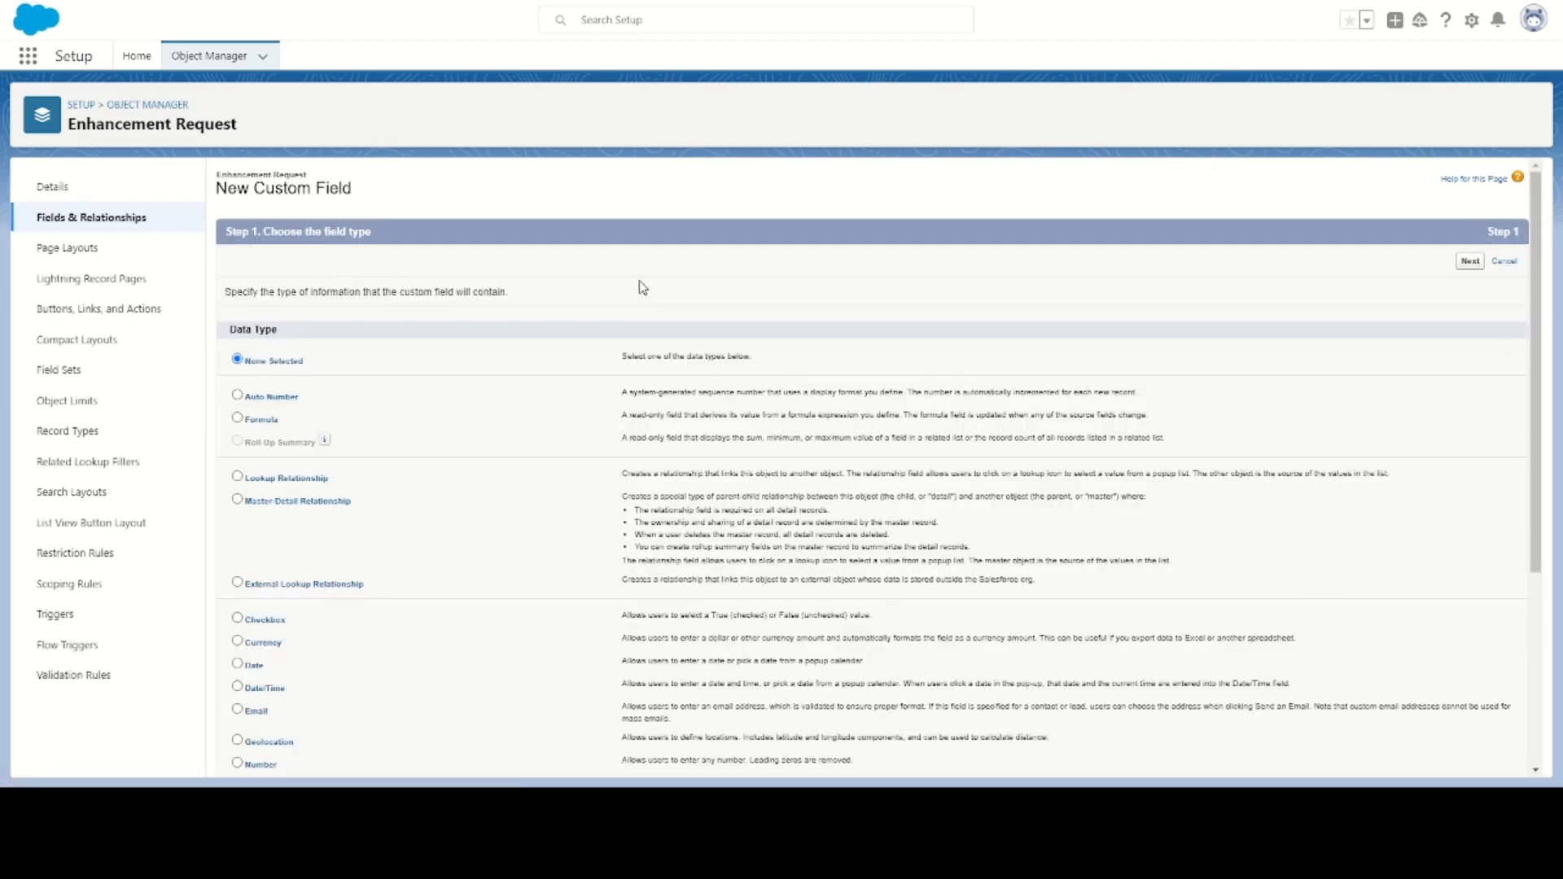
pyautogui.scroll(-3, 199, 704)
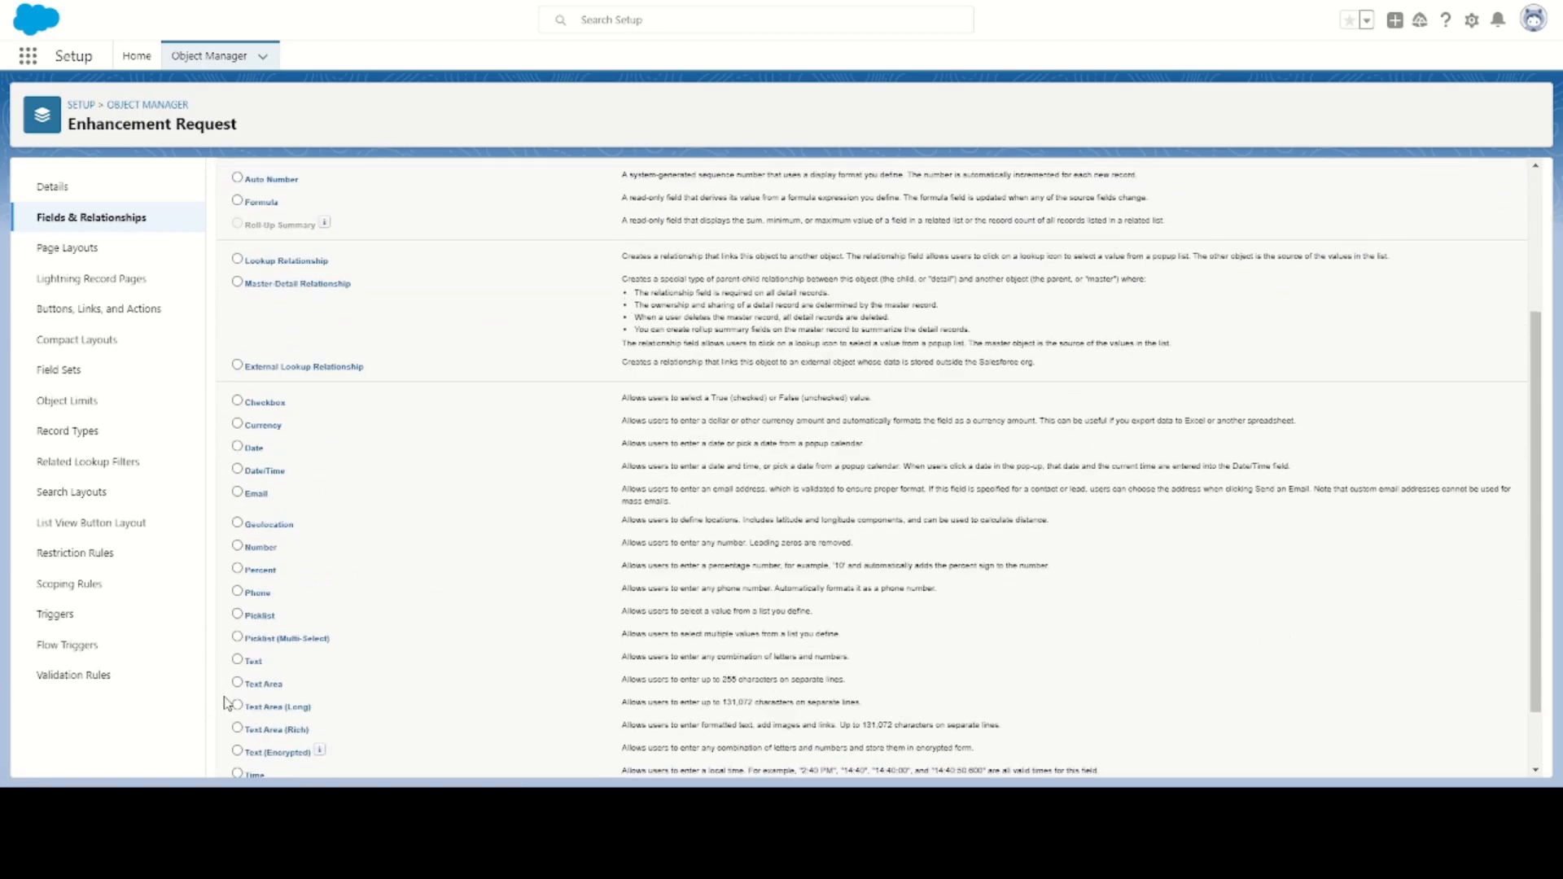
pyautogui.scroll(-2, 277, 702)
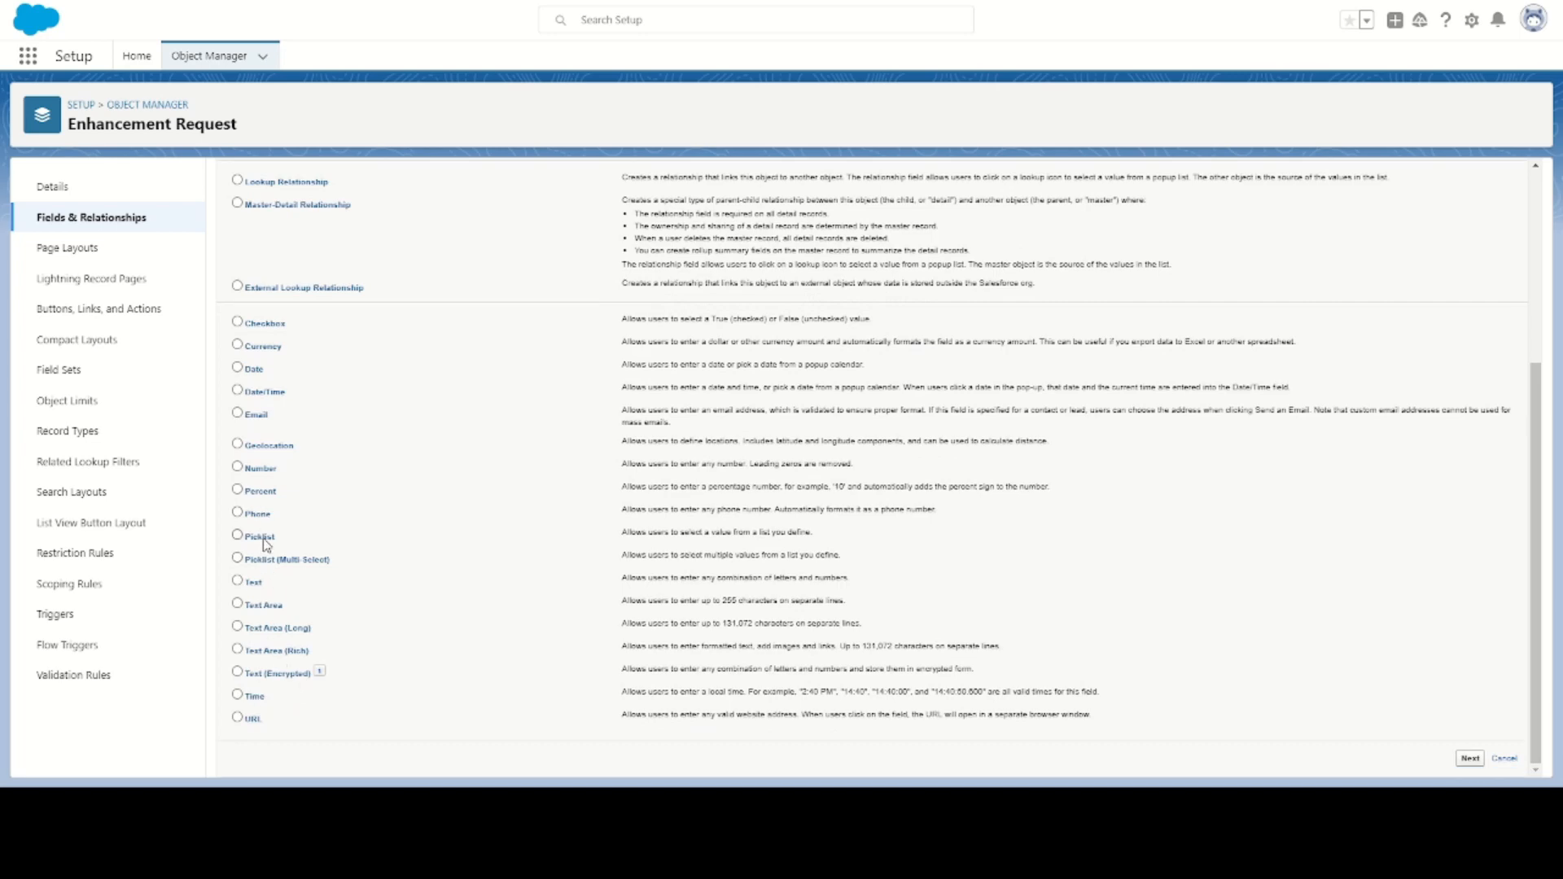
pyautogui.scroll(5, 1305, 642)
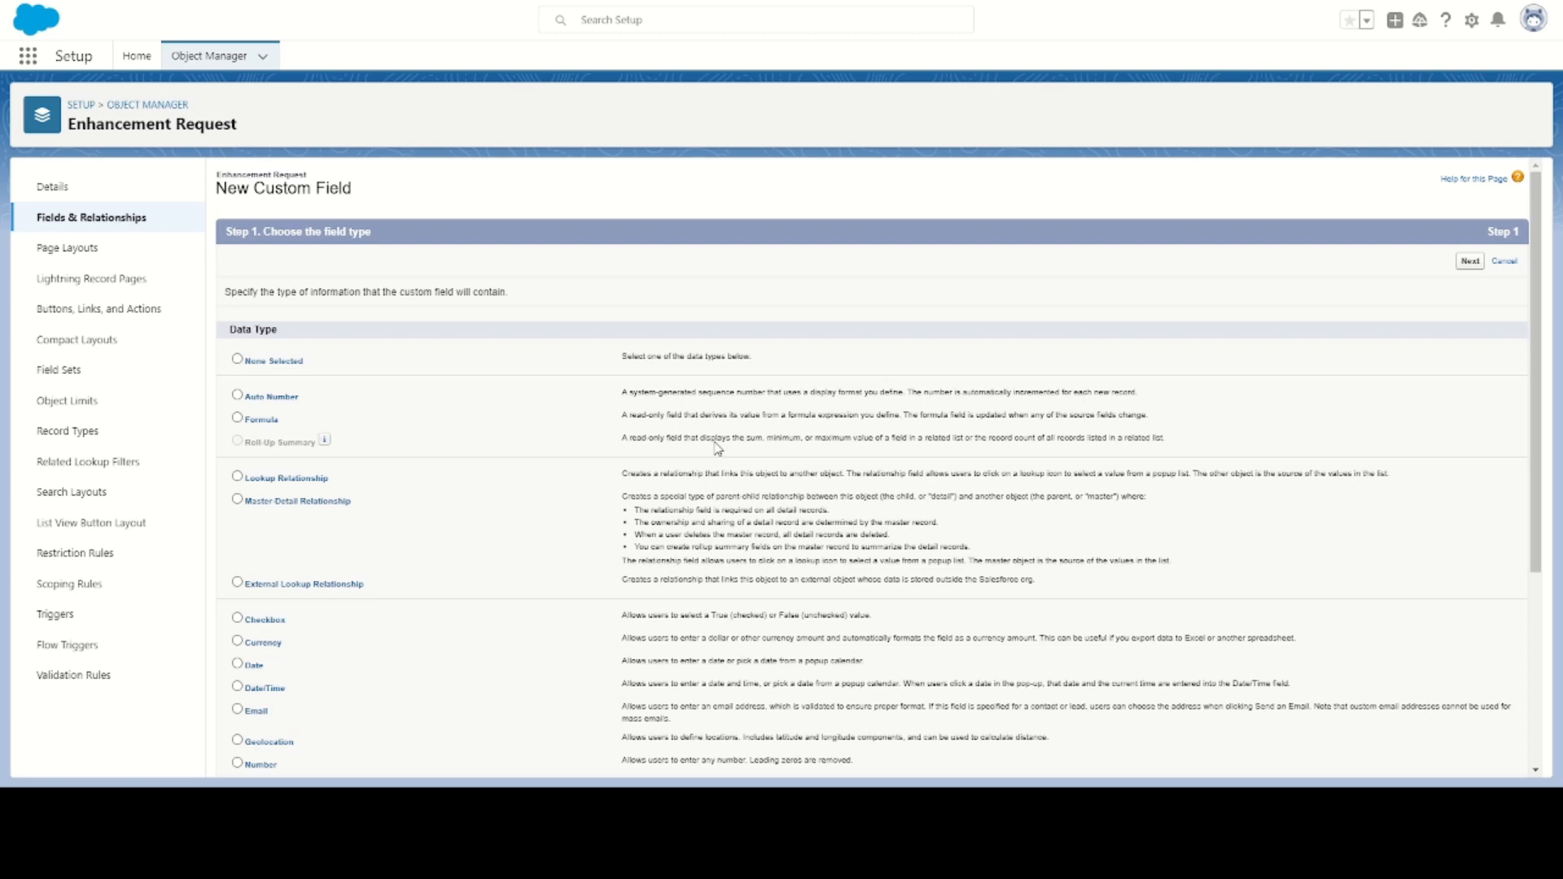
pyautogui.write('Request Status')
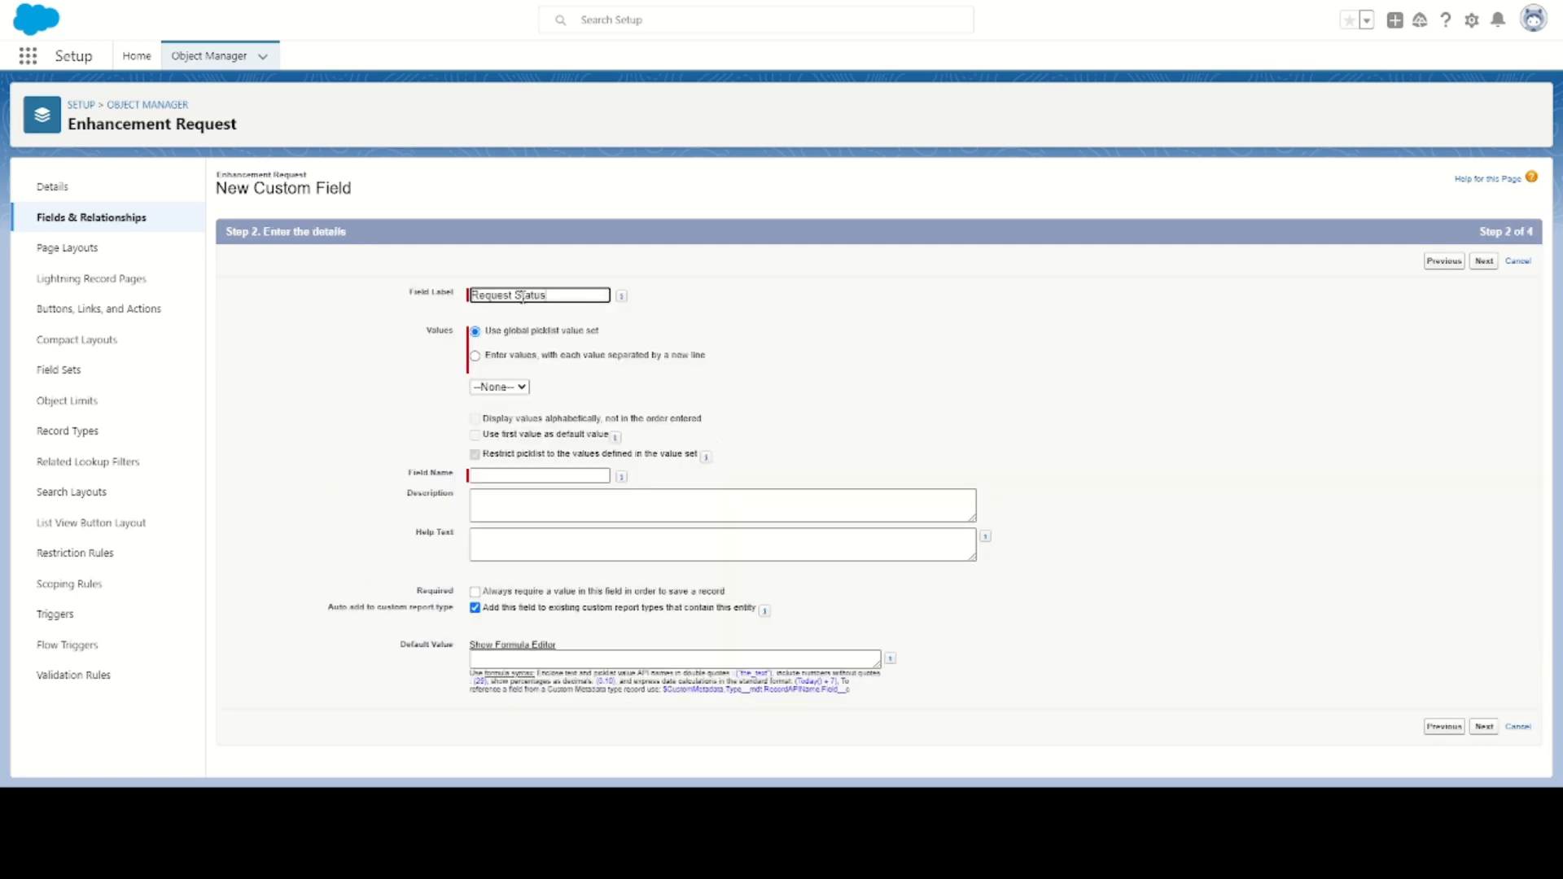
# - Give Request Status its own value list: Requested, Working, Testing, Delivered, Denied and Backlogged
pyautogui.click(495, 358)
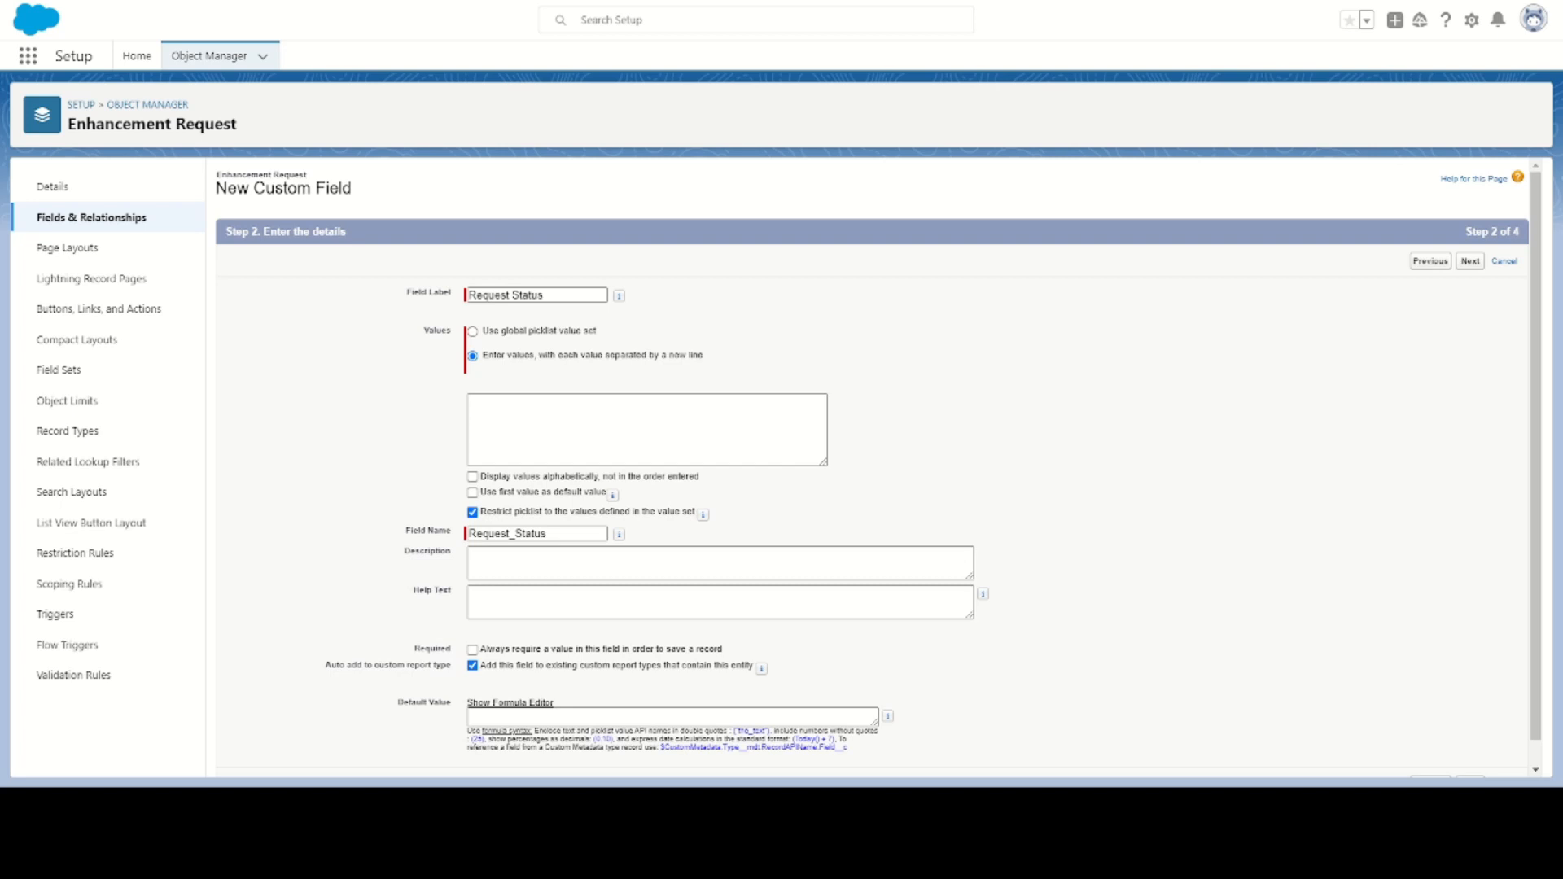
pyautogui.click(527, 430)
pyautogui.write('§ Requested § Working § Testing § Delivered § Denied Backlogged')
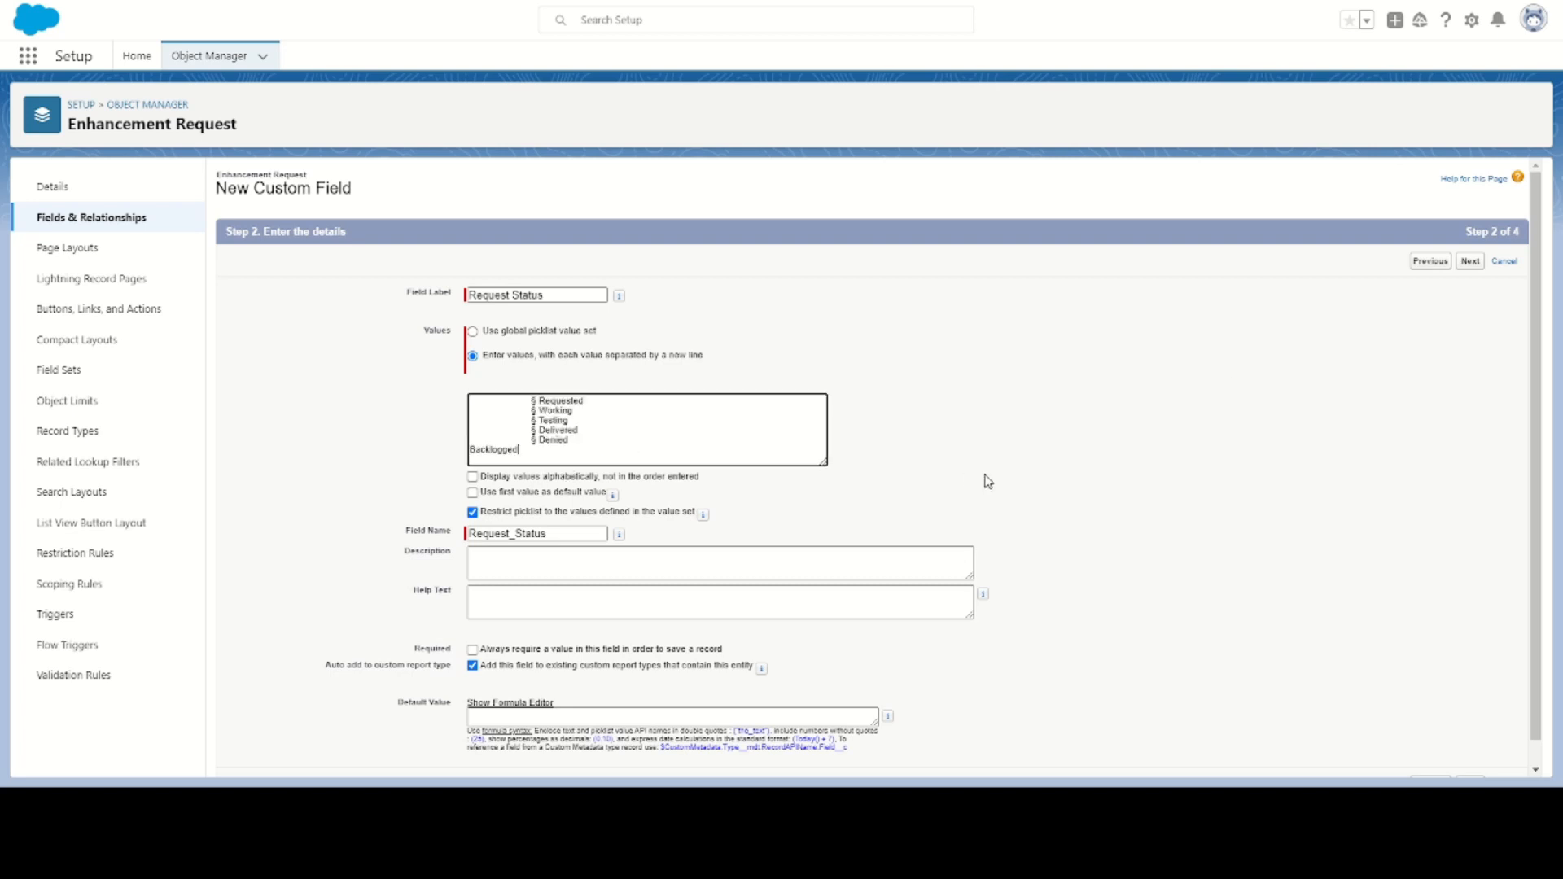
# - Remove the bullet symbols and indents before Delivered and Denied, keeping each value on its own line
pyautogui.moveTo(537, 441); pyautogui.dragTo(470, 441)
pyautogui.press('BackSpace')
pyautogui.press('BackSpace')
pyautogui.press('BackSpace')
pyautogui.press('BackSpace')
pyautogui.press('BackSpace')
pyautogui.press('BackSpace')
pyautogui.press('BackSpace')
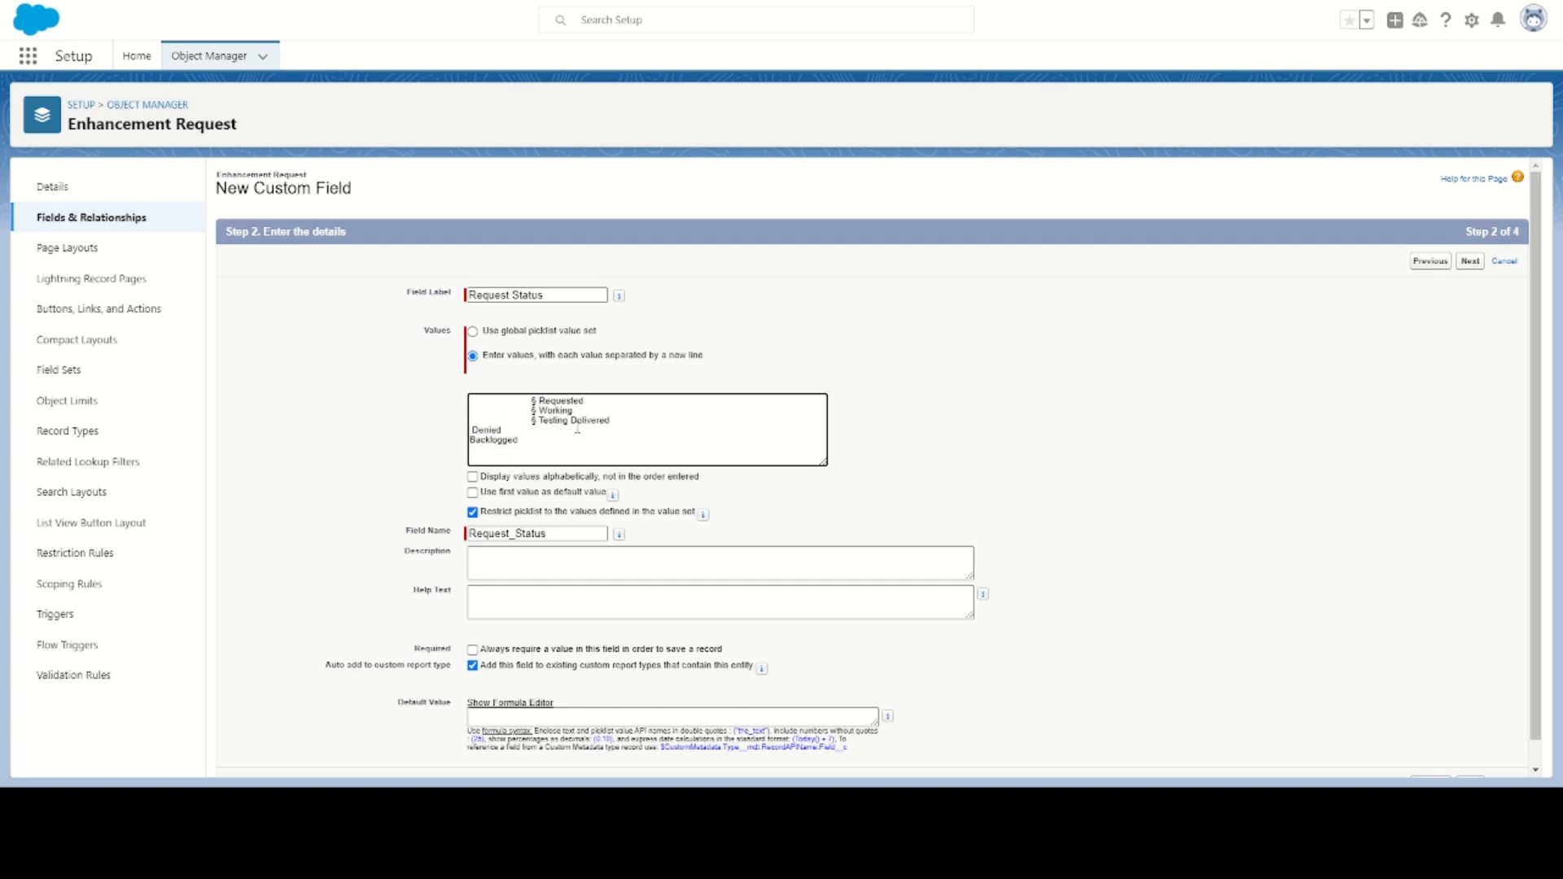
pyautogui.press('Return')
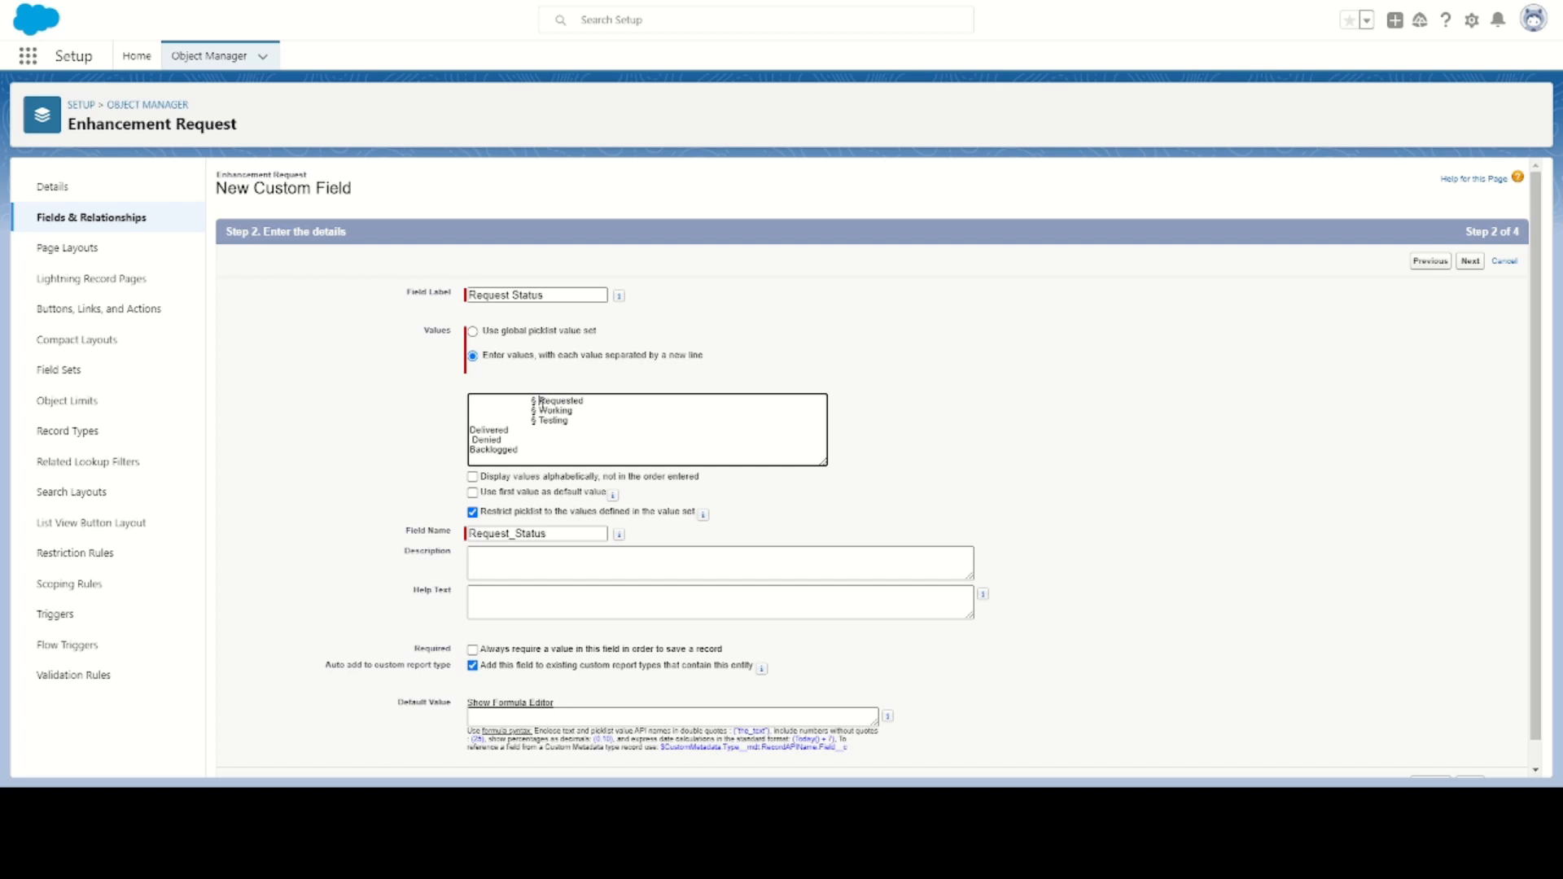
# - Strip the bullet symbols and indents before Requested, Working and Testing, and the leading space before Denied
pyautogui.moveTo(541, 401); pyautogui.dragTo(470, 401)
pyautogui.press('BackSpace')
pyautogui.click(542, 411)
pyautogui.press('BackSpace')
pyautogui.press('BackSpace')
pyautogui.press('BackSpace')
pyautogui.press('BackSpace')
pyautogui.press('BackSpace')
pyautogui.click(540, 420)
pyautogui.press('BackSpace')
pyautogui.press('BackSpace')
pyautogui.press('BackSpace')
pyautogui.press('BackSpace')
pyautogui.press('BackSpace')
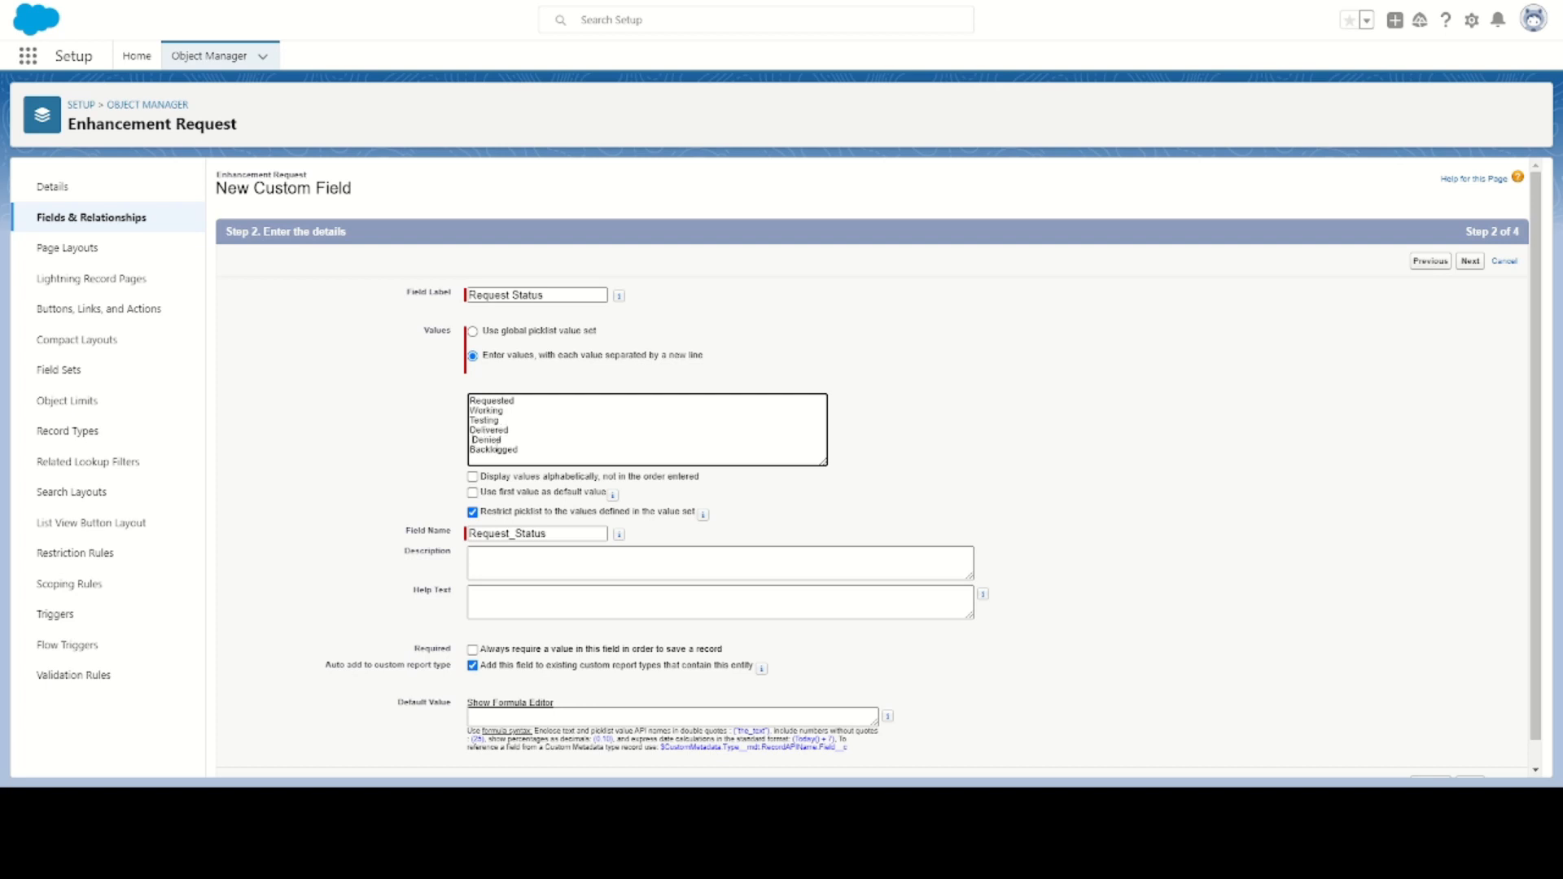
pyautogui.press('BackSpace')
pyautogui.click(1157, 449)
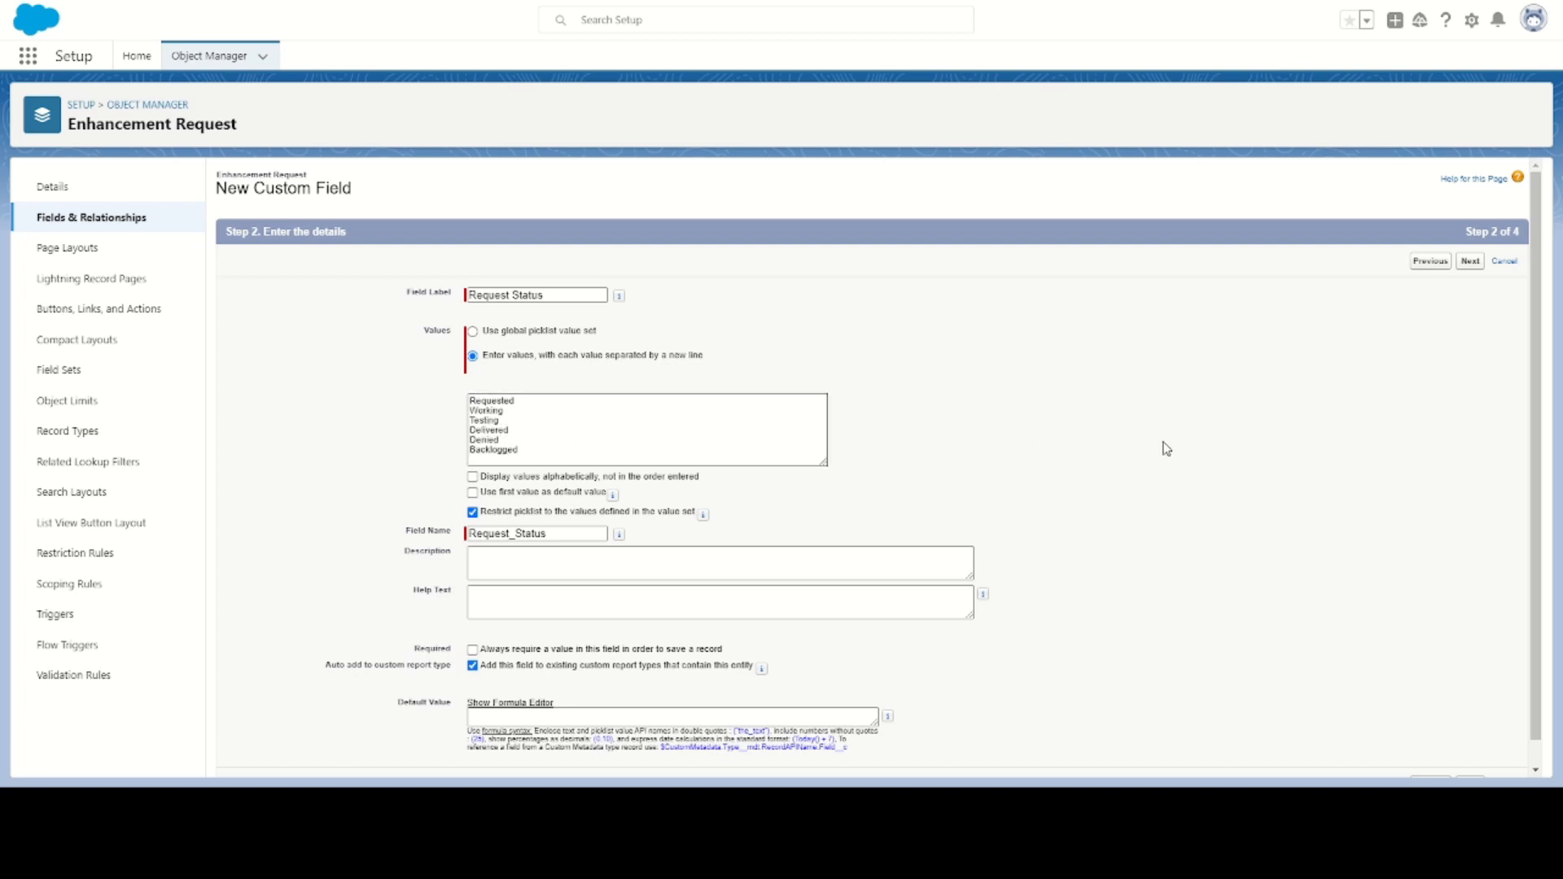
# - Use the first value as default for Request Status and save the field with the preset field-level security and page layout
pyautogui.scroll(-1, 1166, 448)
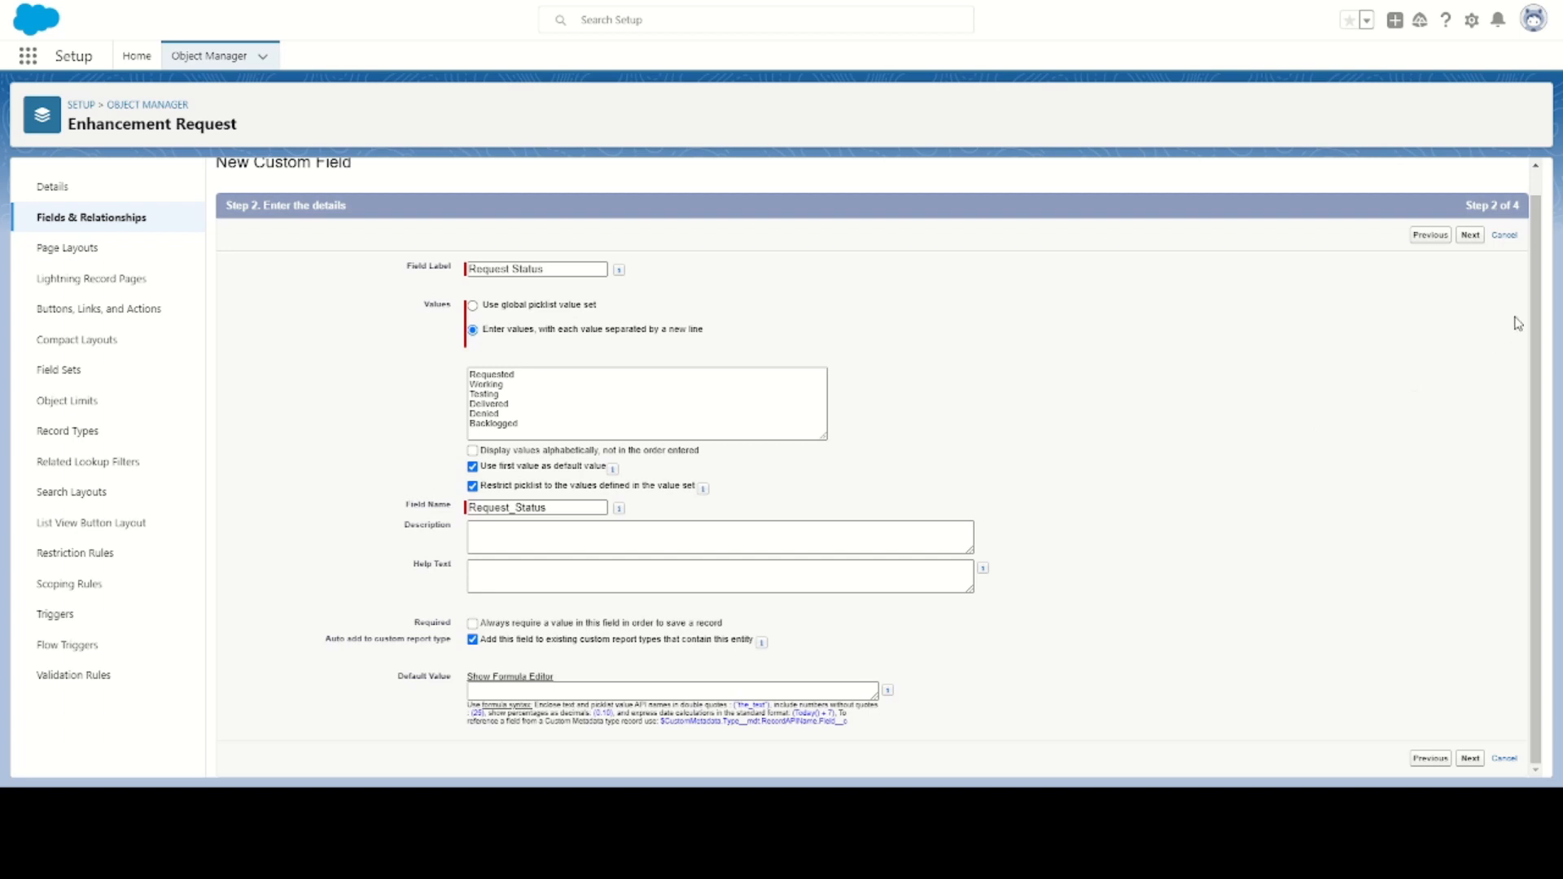
pyautogui.click(1469, 235)
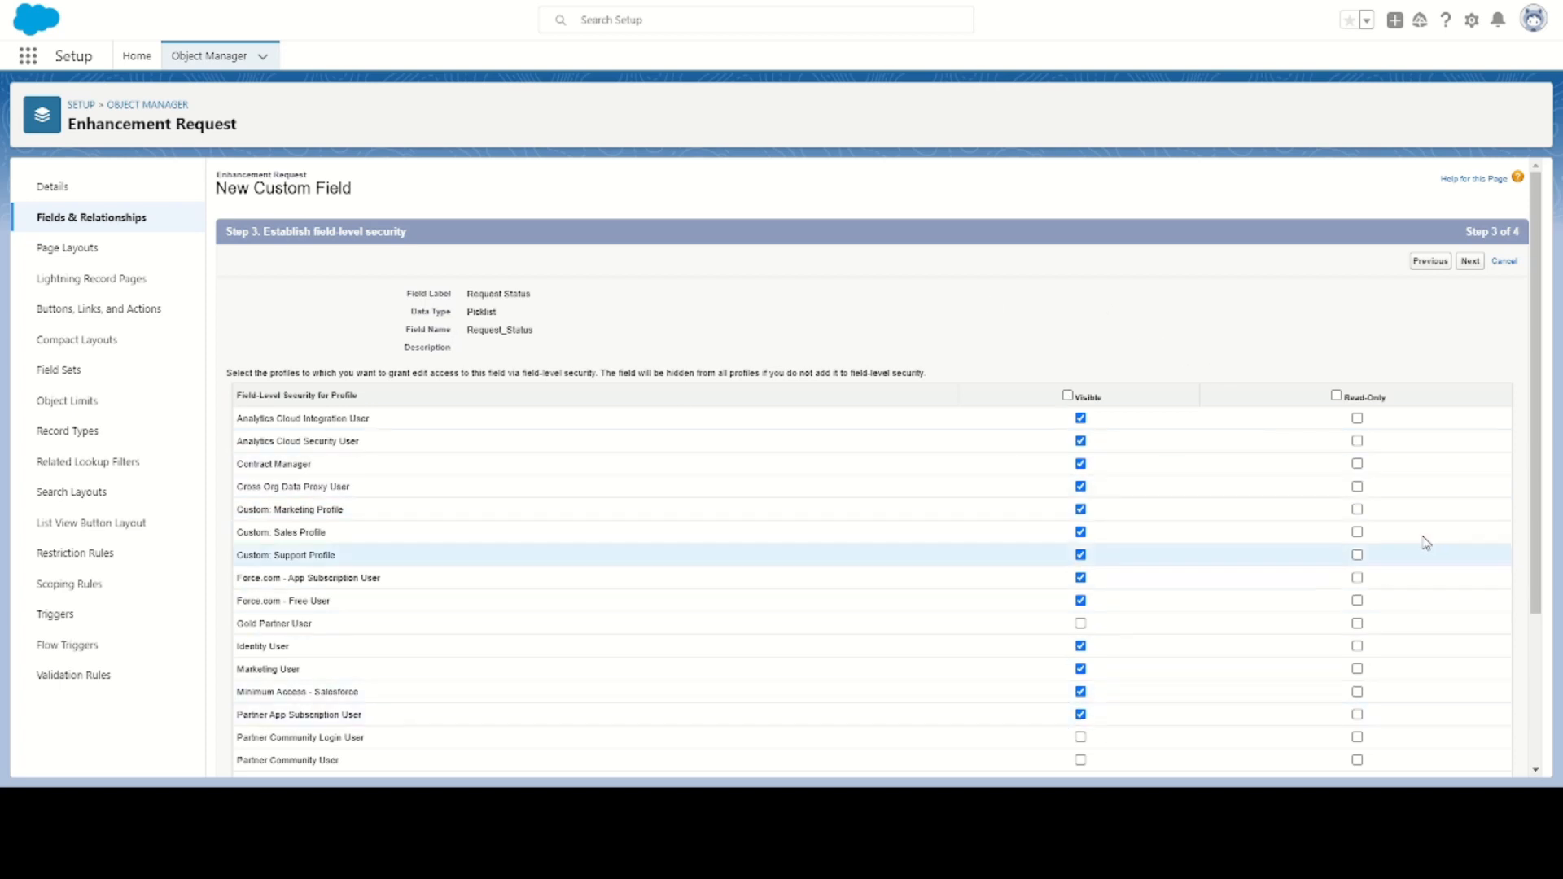
pyautogui.click(1475, 265)
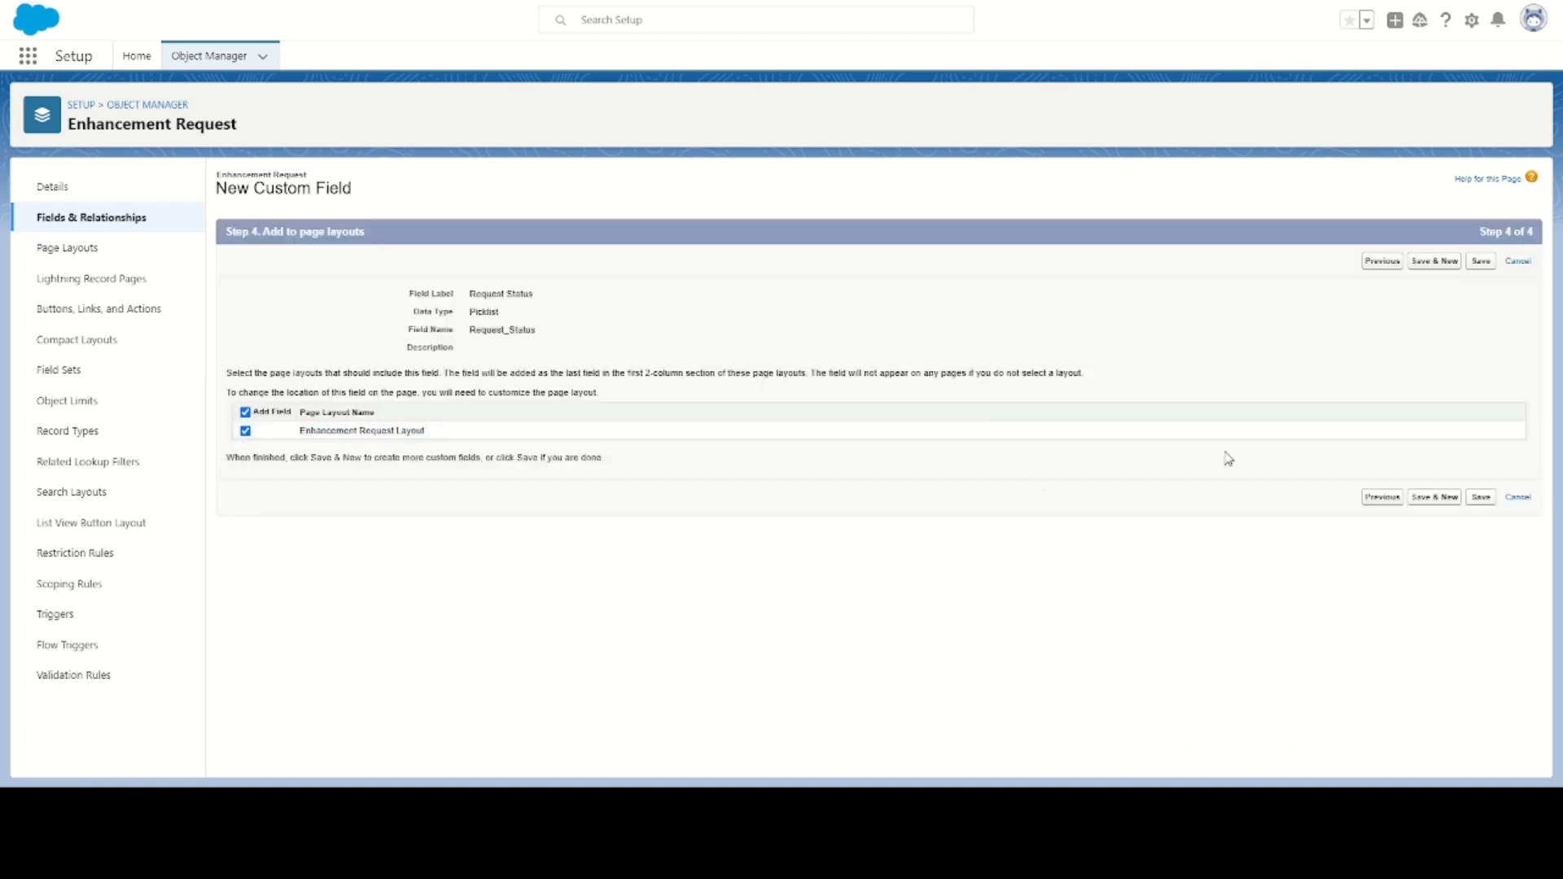
pyautogui.click(1481, 261)
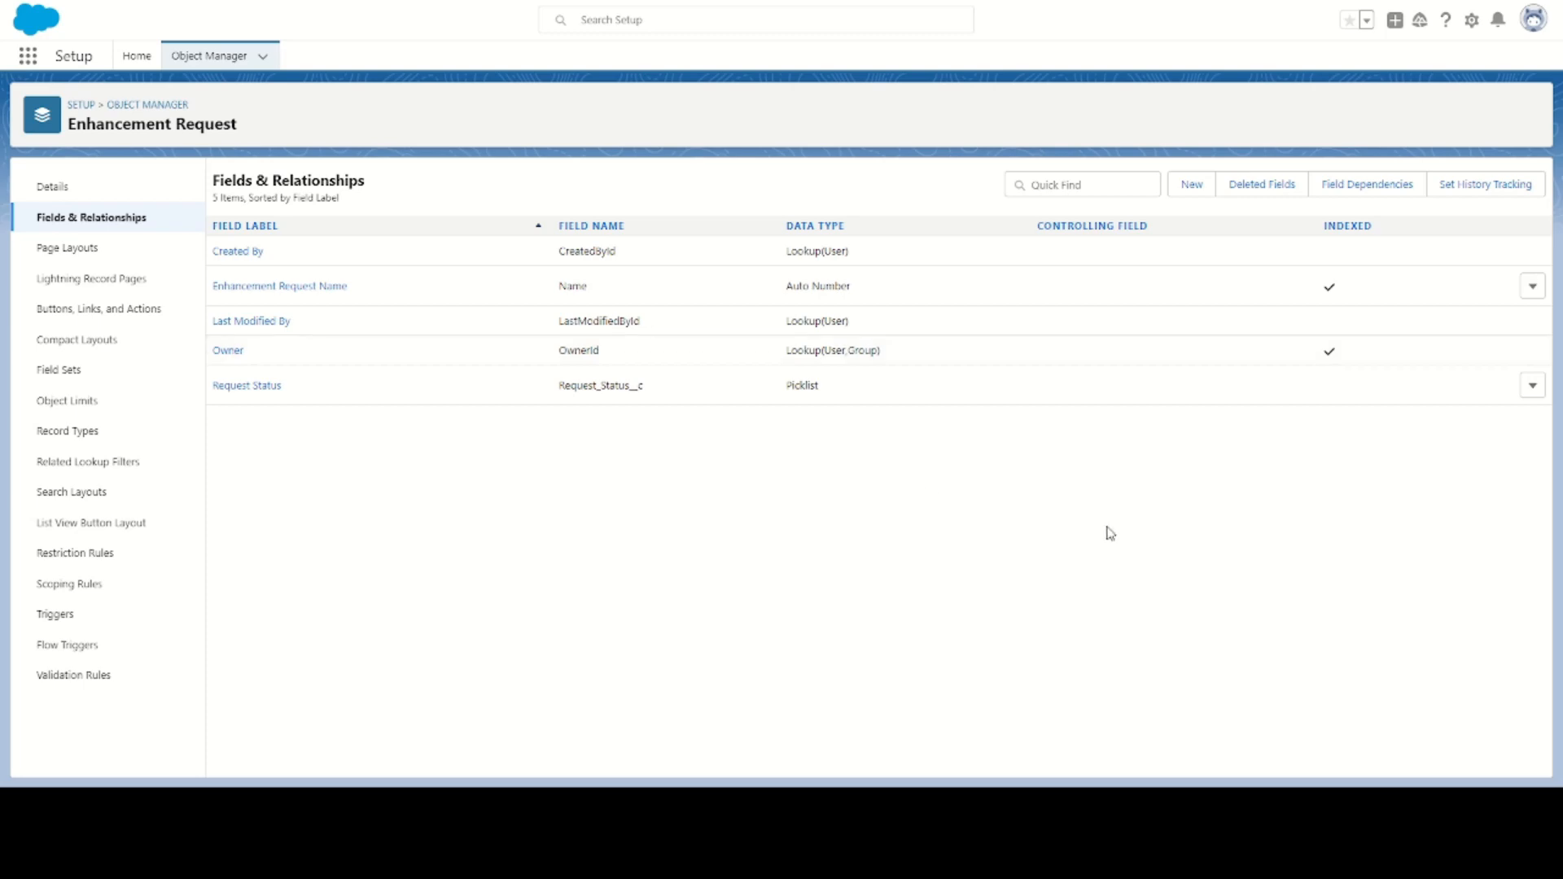
# - Add a long text area field labelled Description with length 32,768 and 3 visible lines
pyautogui.click(1192, 186)
pyautogui.scroll(-5, 1448, 489)
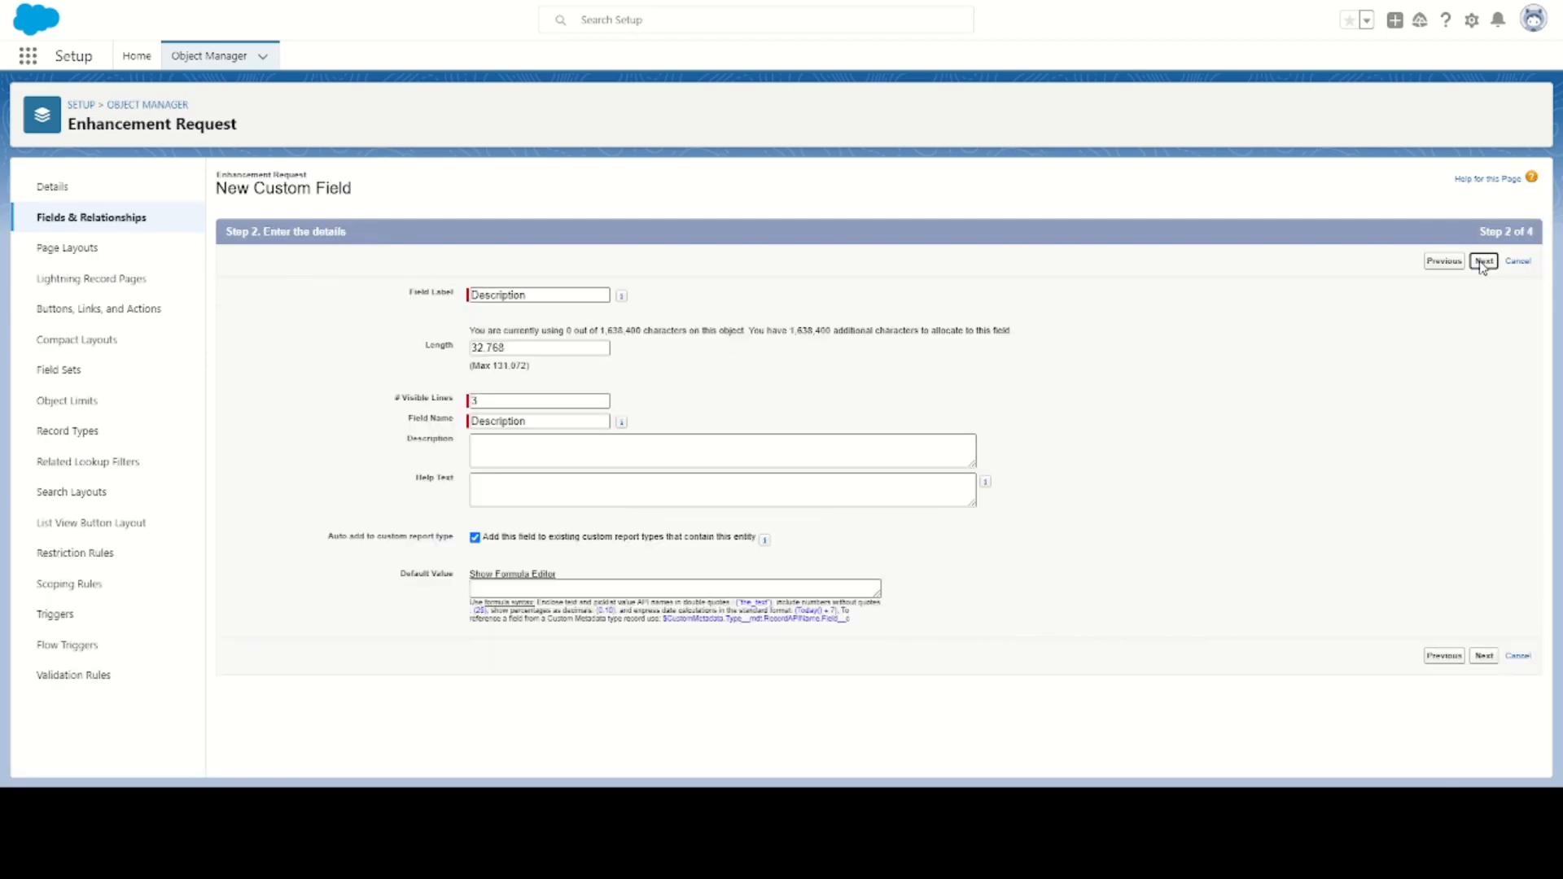
pyautogui.click(1483, 261)
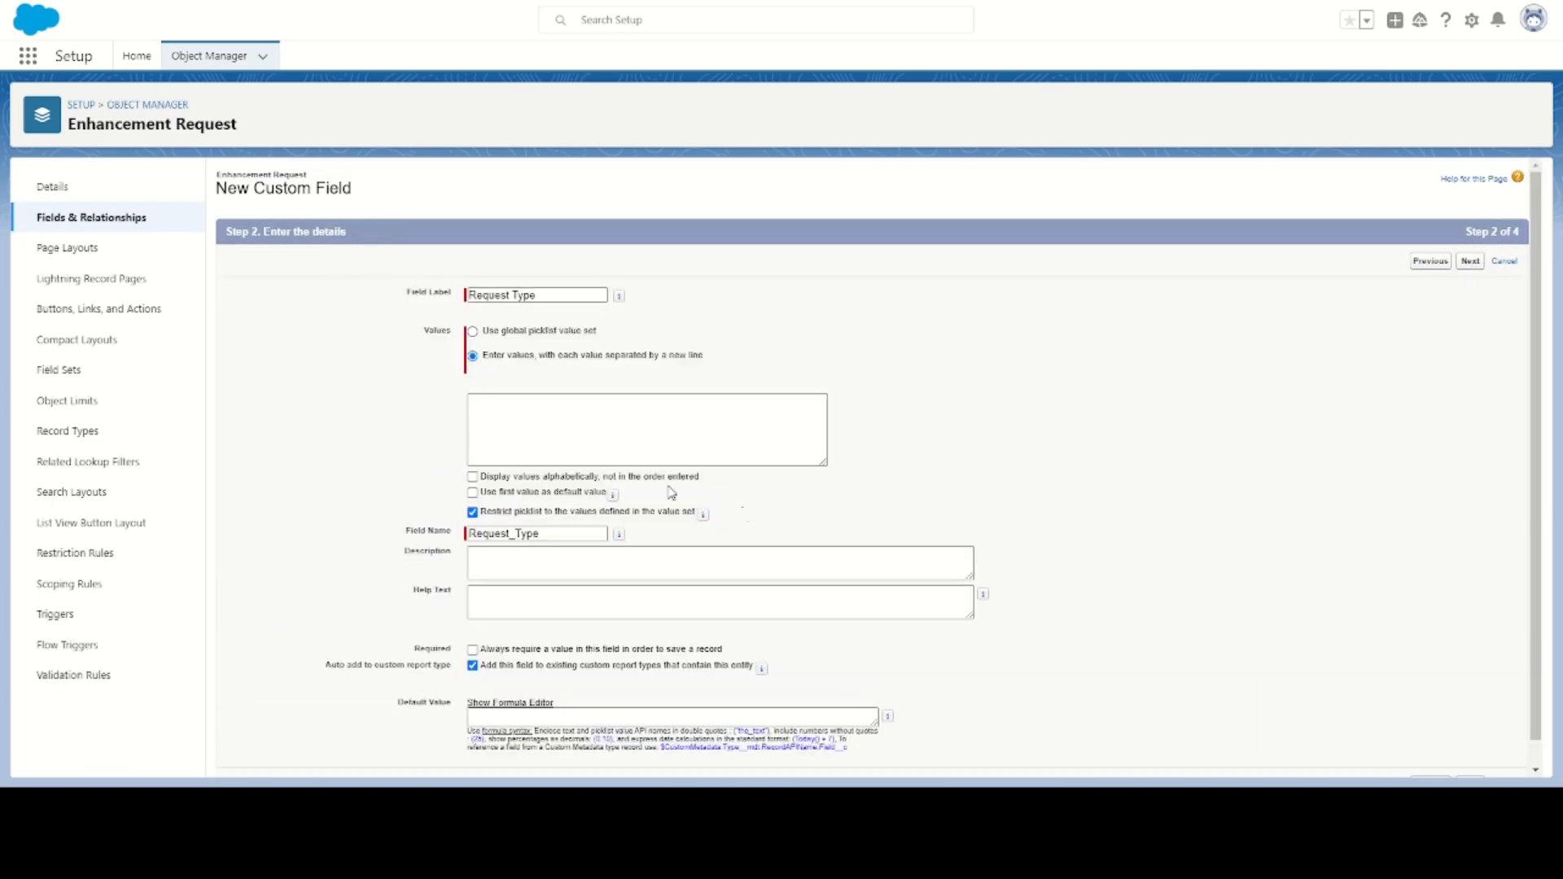
# - Fill the Request Type picklist with Report/Dashboard, Field, Email Alert, Automation and Other, and strip the bullets before Automation and Other
pyautogui.rightClick(497, 413)
pyautogui.click(539, 531)
pyautogui.click(537, 440)
pyautogui.press('BackSpace')
pyautogui.press('BackSpace')
pyautogui.press('BackSpace')
pyautogui.click(536, 432)
pyautogui.press('BackSpace')
pyautogui.press('BackSpace')
pyautogui.press('BackSpace')
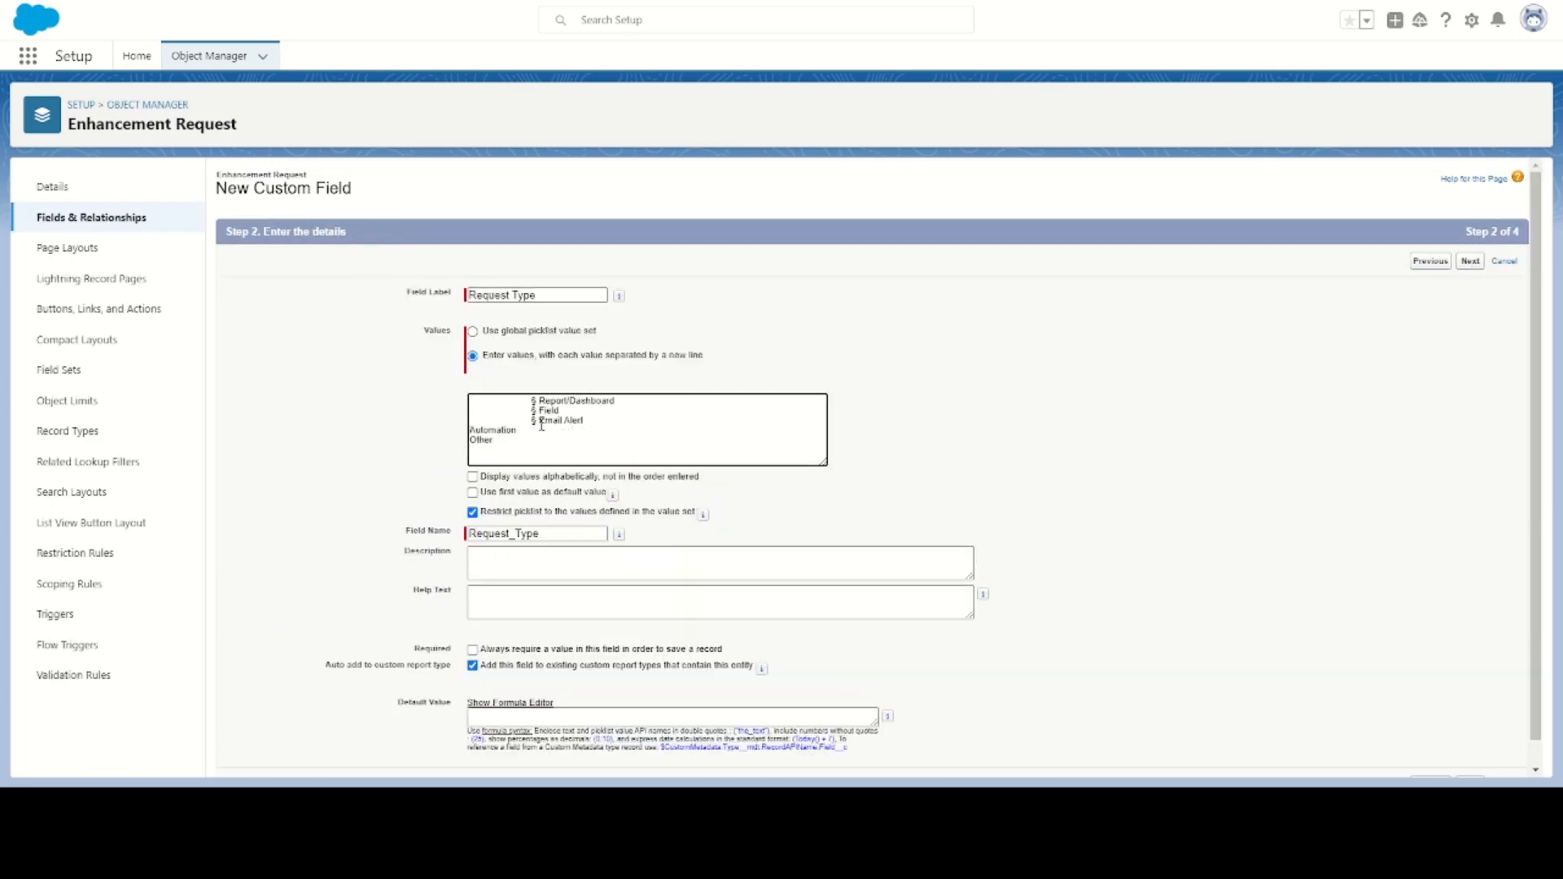
# - Clean the remaining bullets from the Request Type values and save the field on the Enhancement Request Layout, continuing with another new field
pyautogui.click(537, 421)
pyautogui.press('BackSpace')
pyautogui.press('BackSpace')
pyautogui.press('BackSpace')
pyautogui.click(1470, 261)
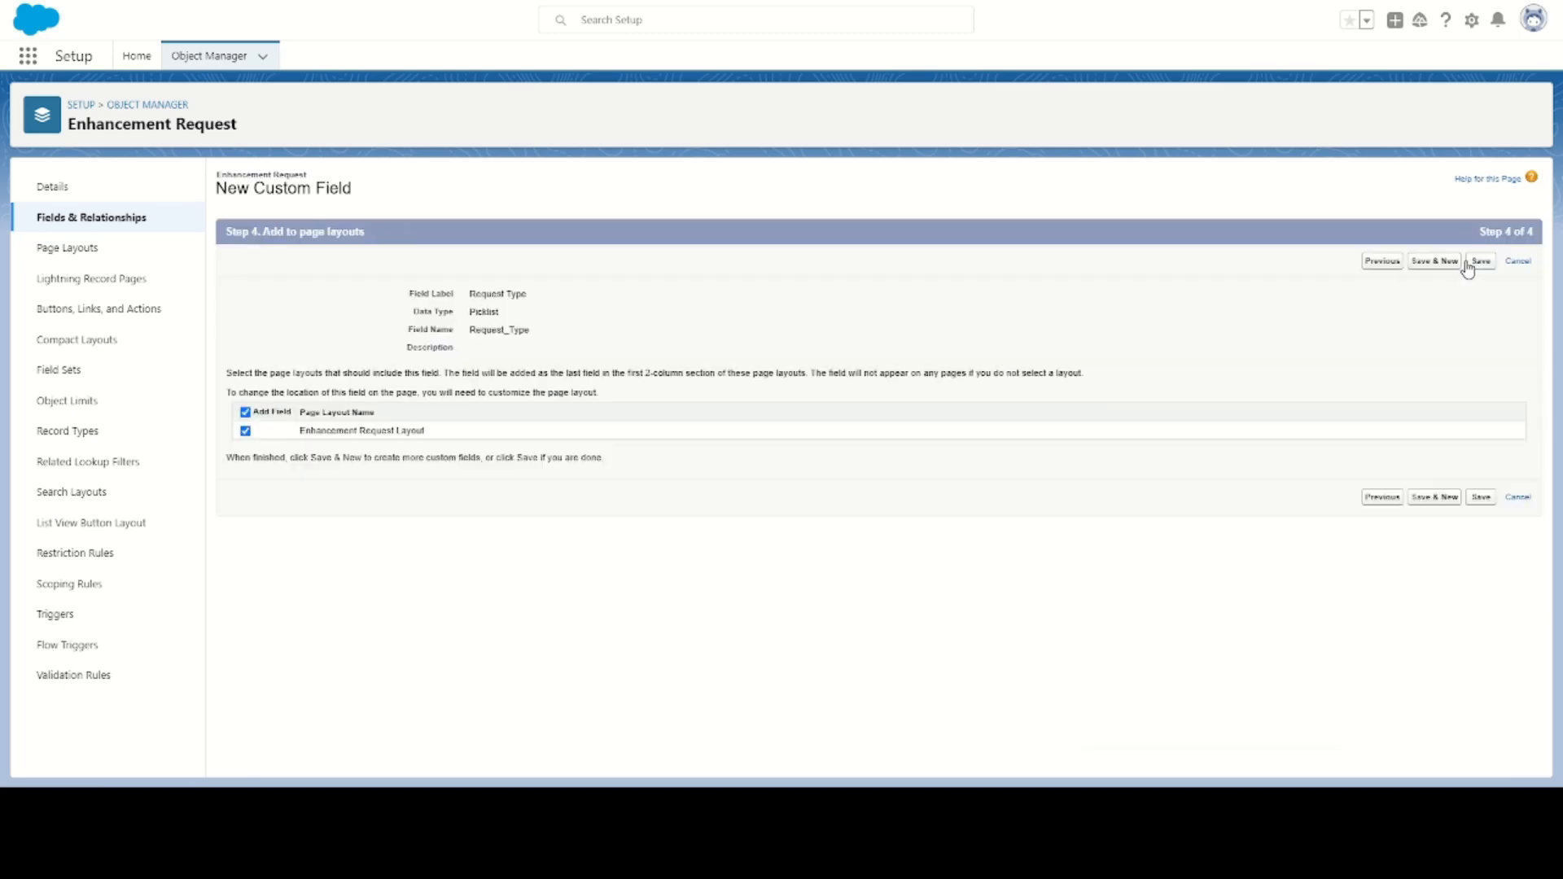
pyautogui.click(1457, 260)
# - Add a Date field labelled Need By Date with the preset options and save it
pyautogui.click(255, 669)
pyautogui.click(1470, 261)
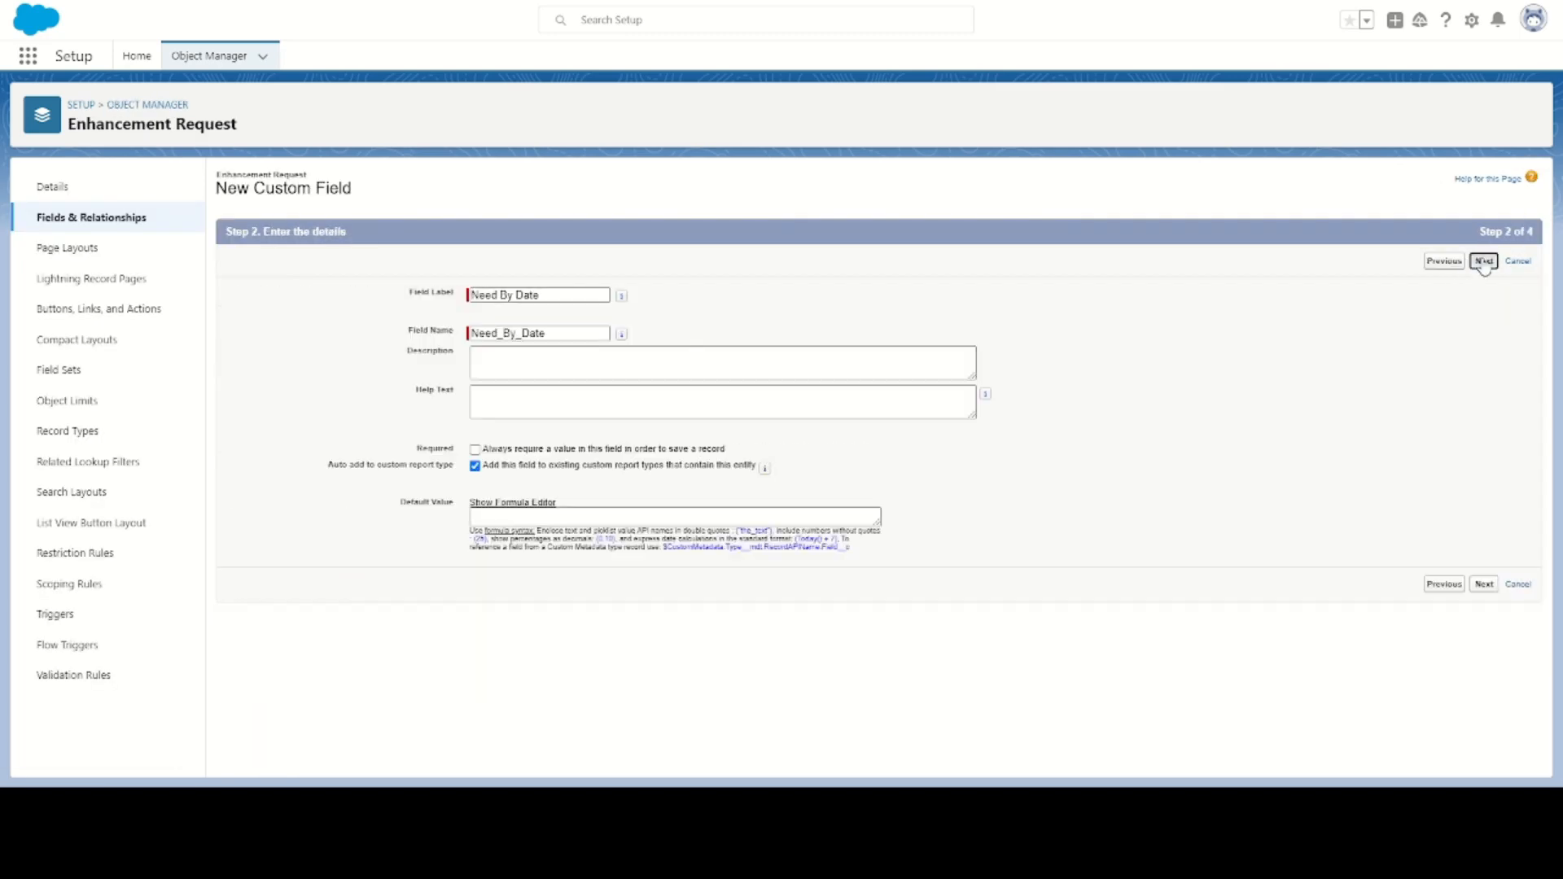
pyautogui.click(1470, 260)
pyautogui.click(1471, 262)
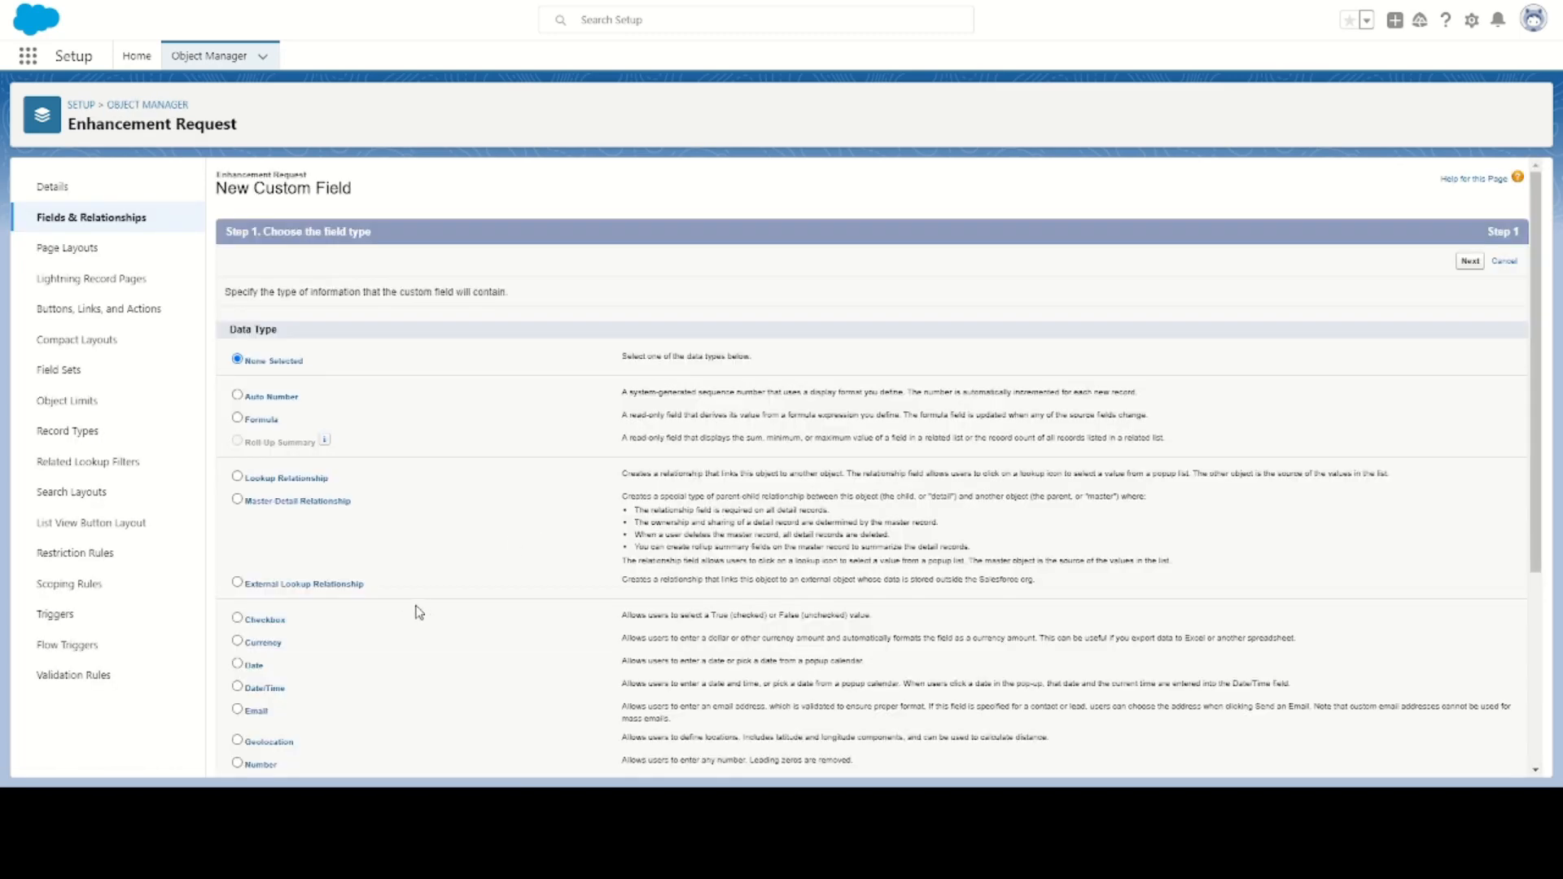
# - Start a new lookup relationship field and relate it to the User object
pyautogui.scroll(-4, 416, 488)
pyautogui.click(232, 364)
pyautogui.click(607, 324)
pyautogui.click(661, 542)
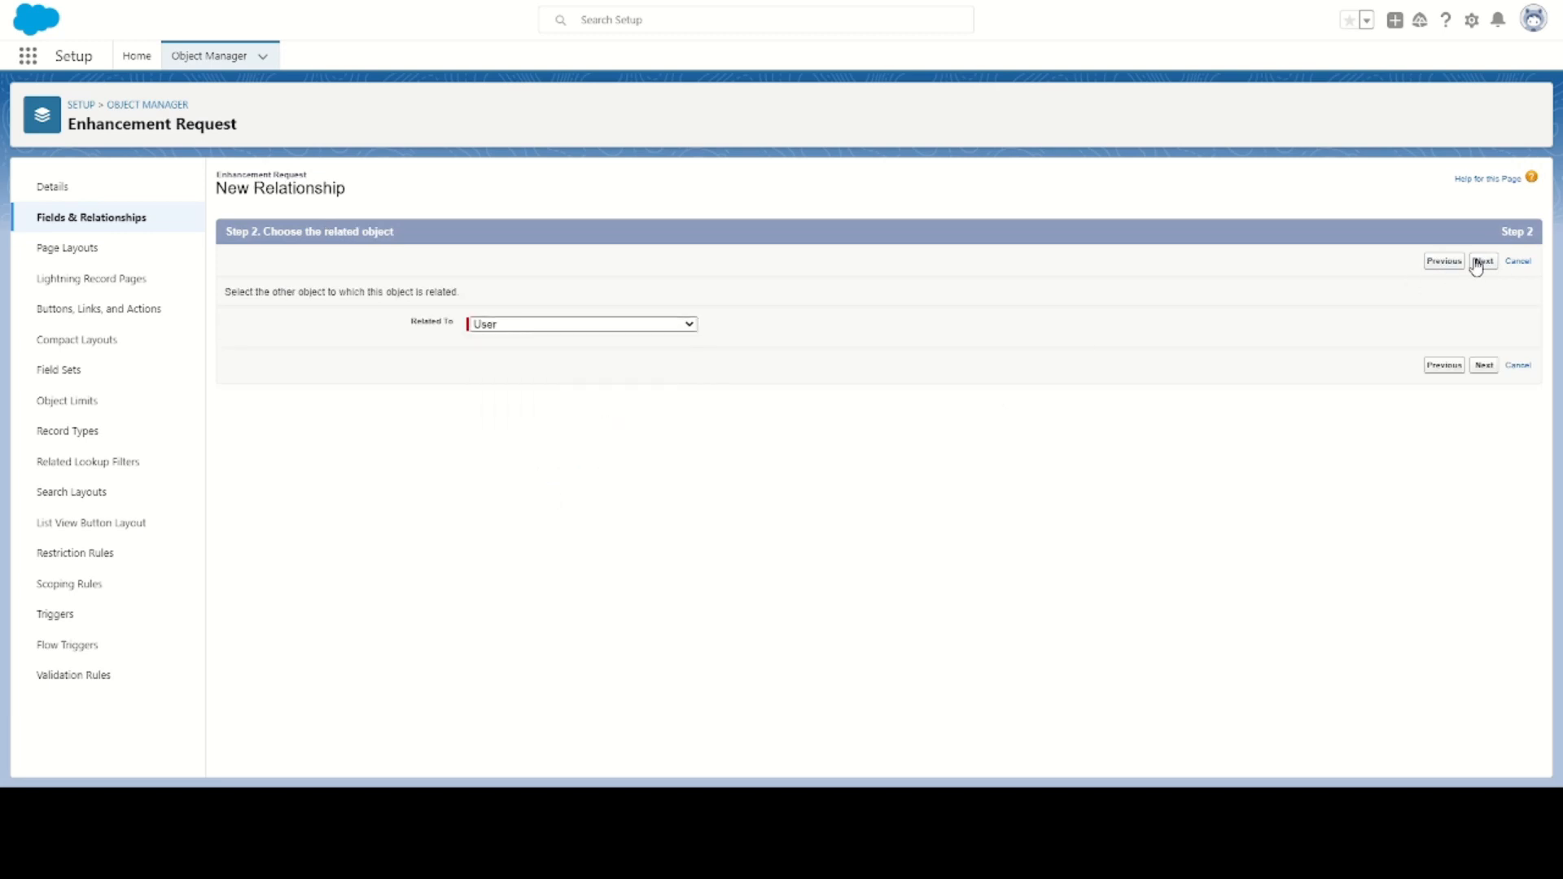
# - Label the User lookup Requested By, keep the preset field-level security, and save it to continue with another new field
pyautogui.click(1478, 262)
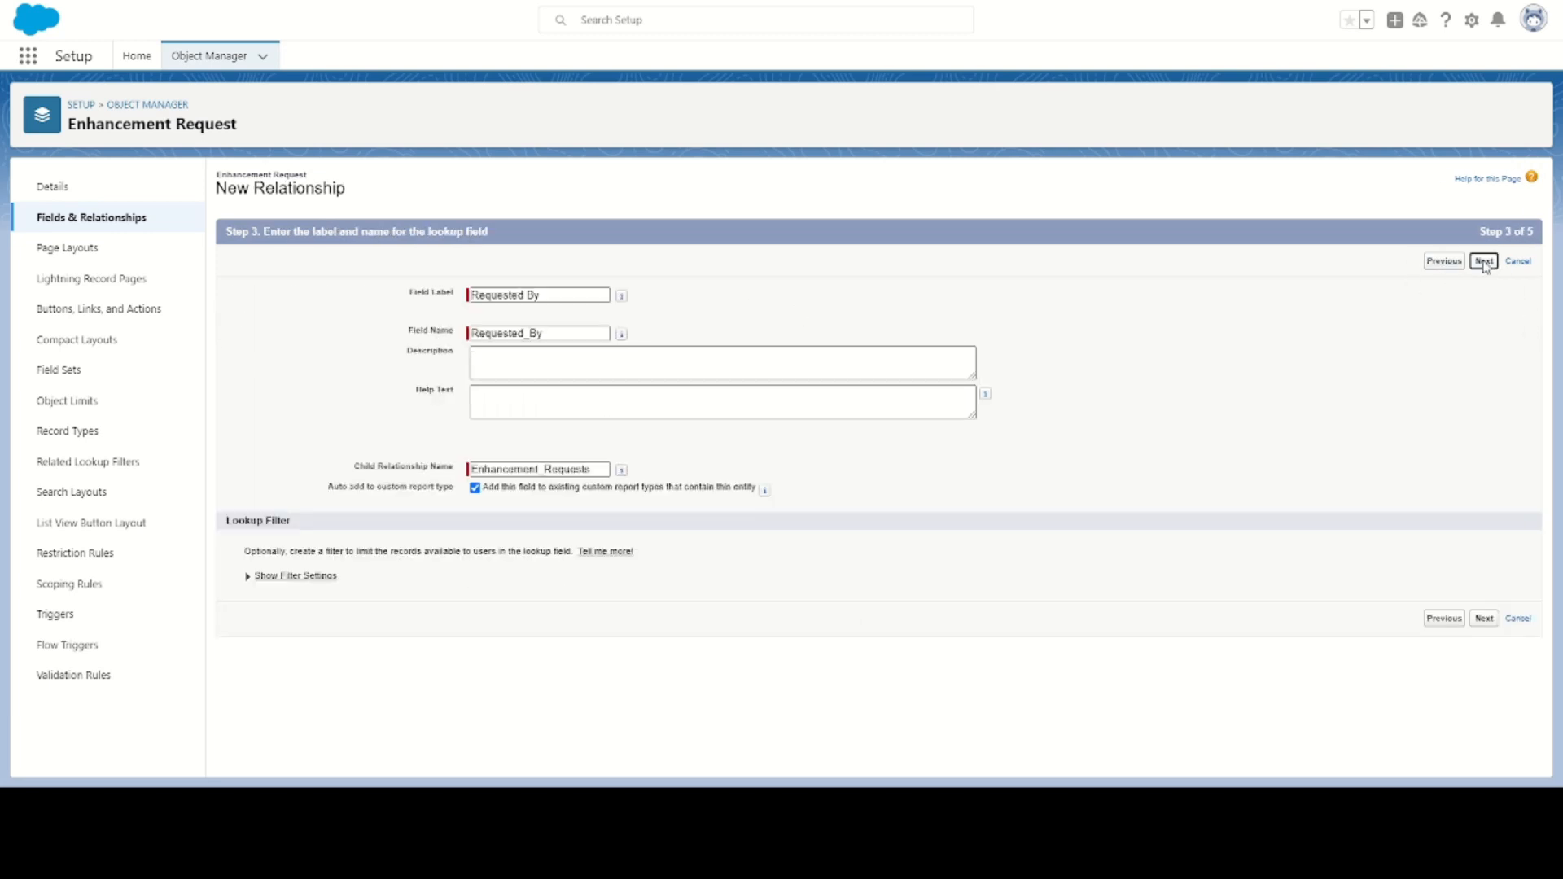
pyautogui.click(1478, 261)
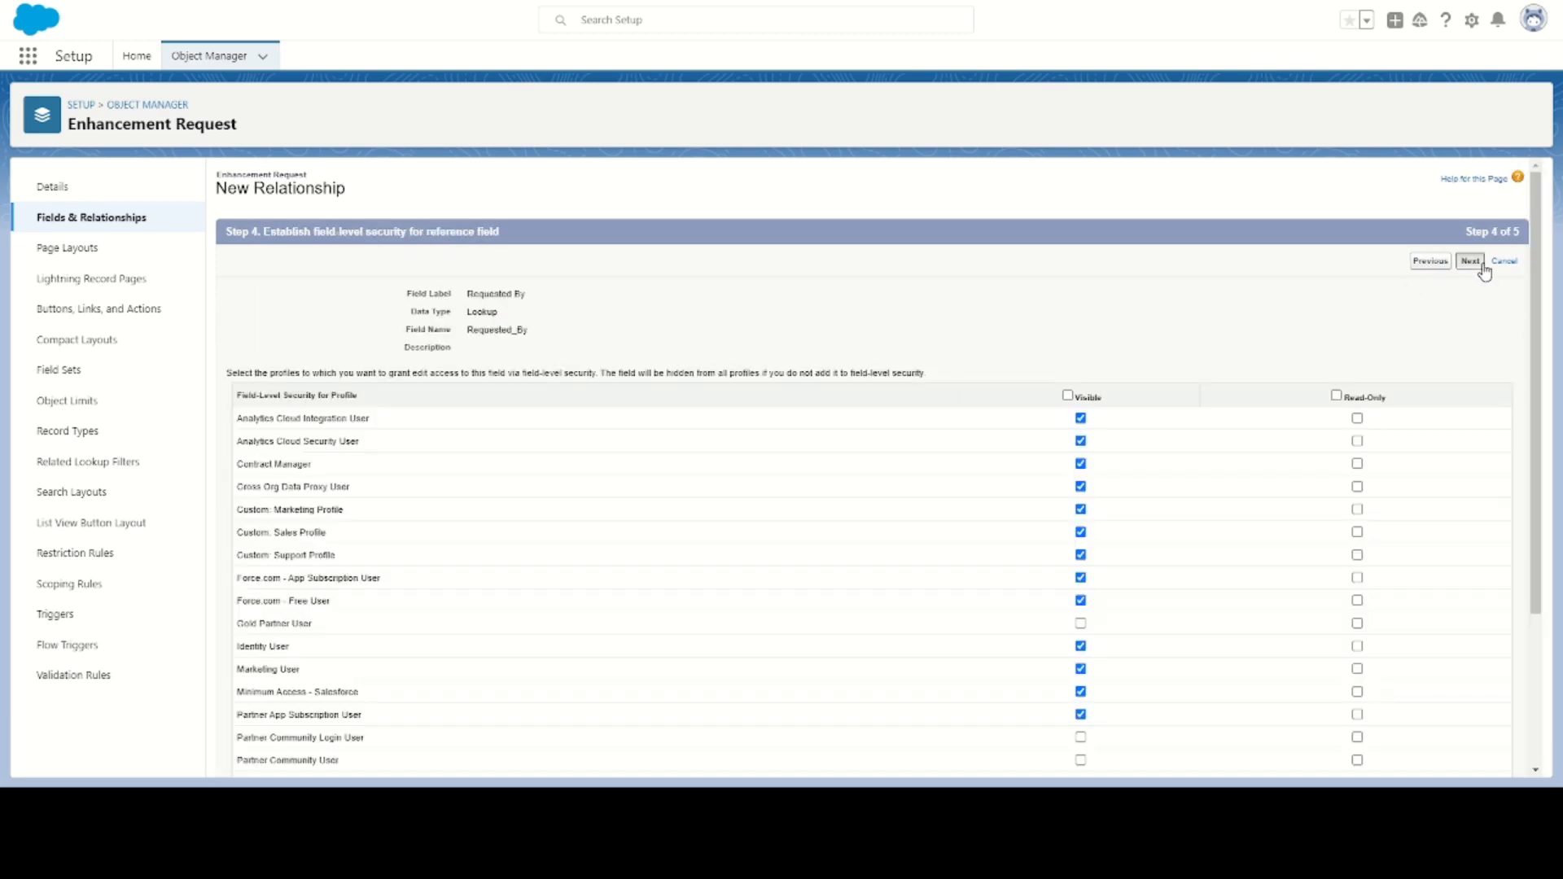
pyautogui.click(1478, 261)
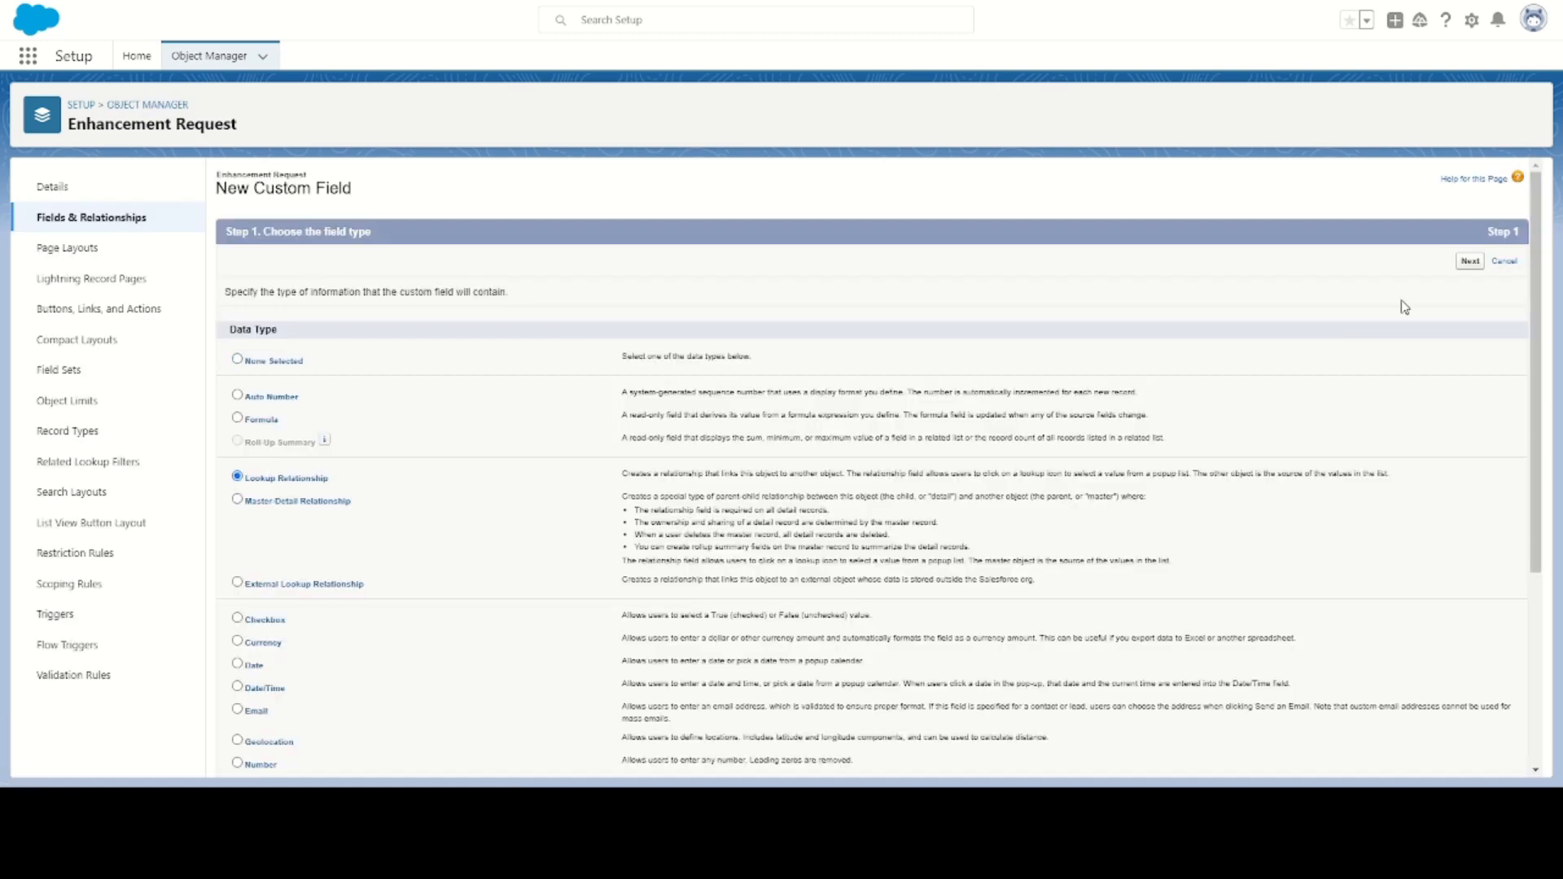
# - Add a lookup relationship field to User labelled Assigned To and save it, continuing with another new field
pyautogui.click(1483, 261)
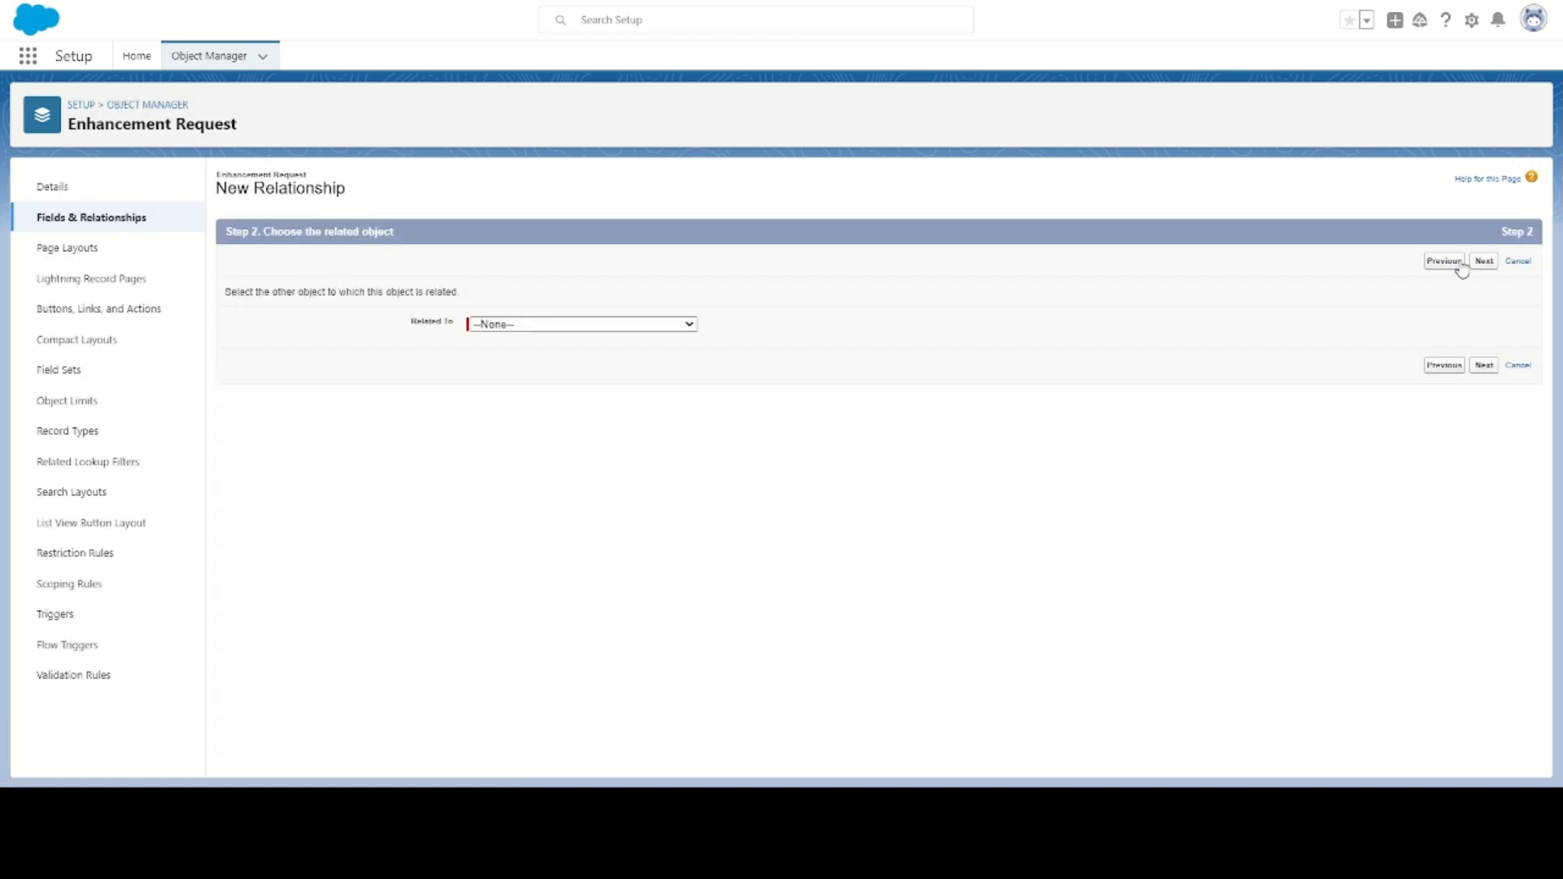
pyautogui.click(606, 324)
pyautogui.scroll(-5, 578, 489)
pyautogui.click(597, 515)
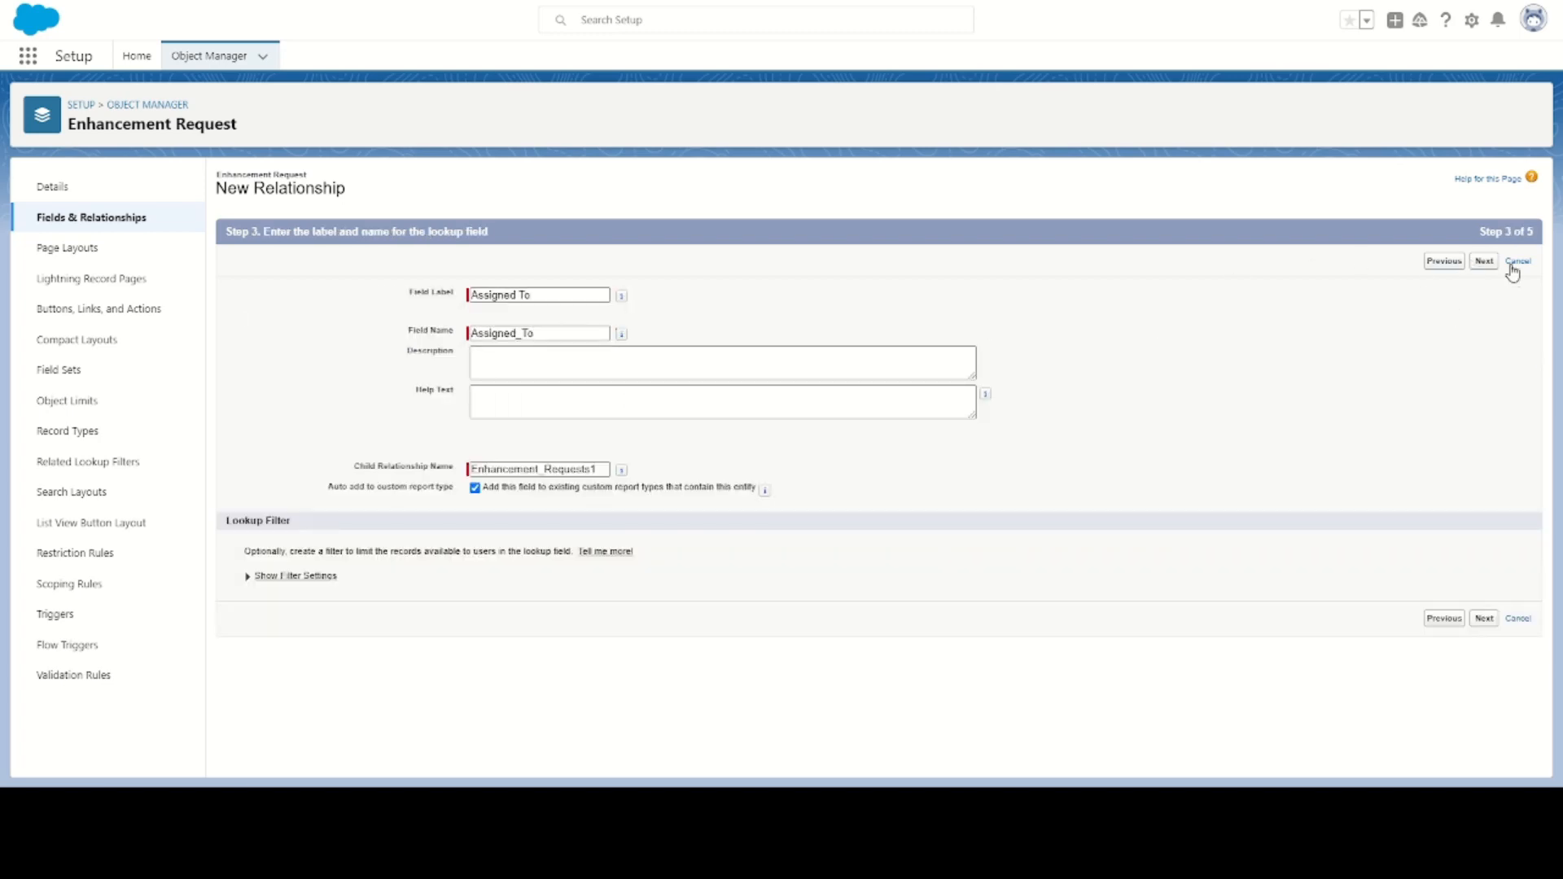
pyautogui.click(1484, 262)
pyautogui.click(1475, 262)
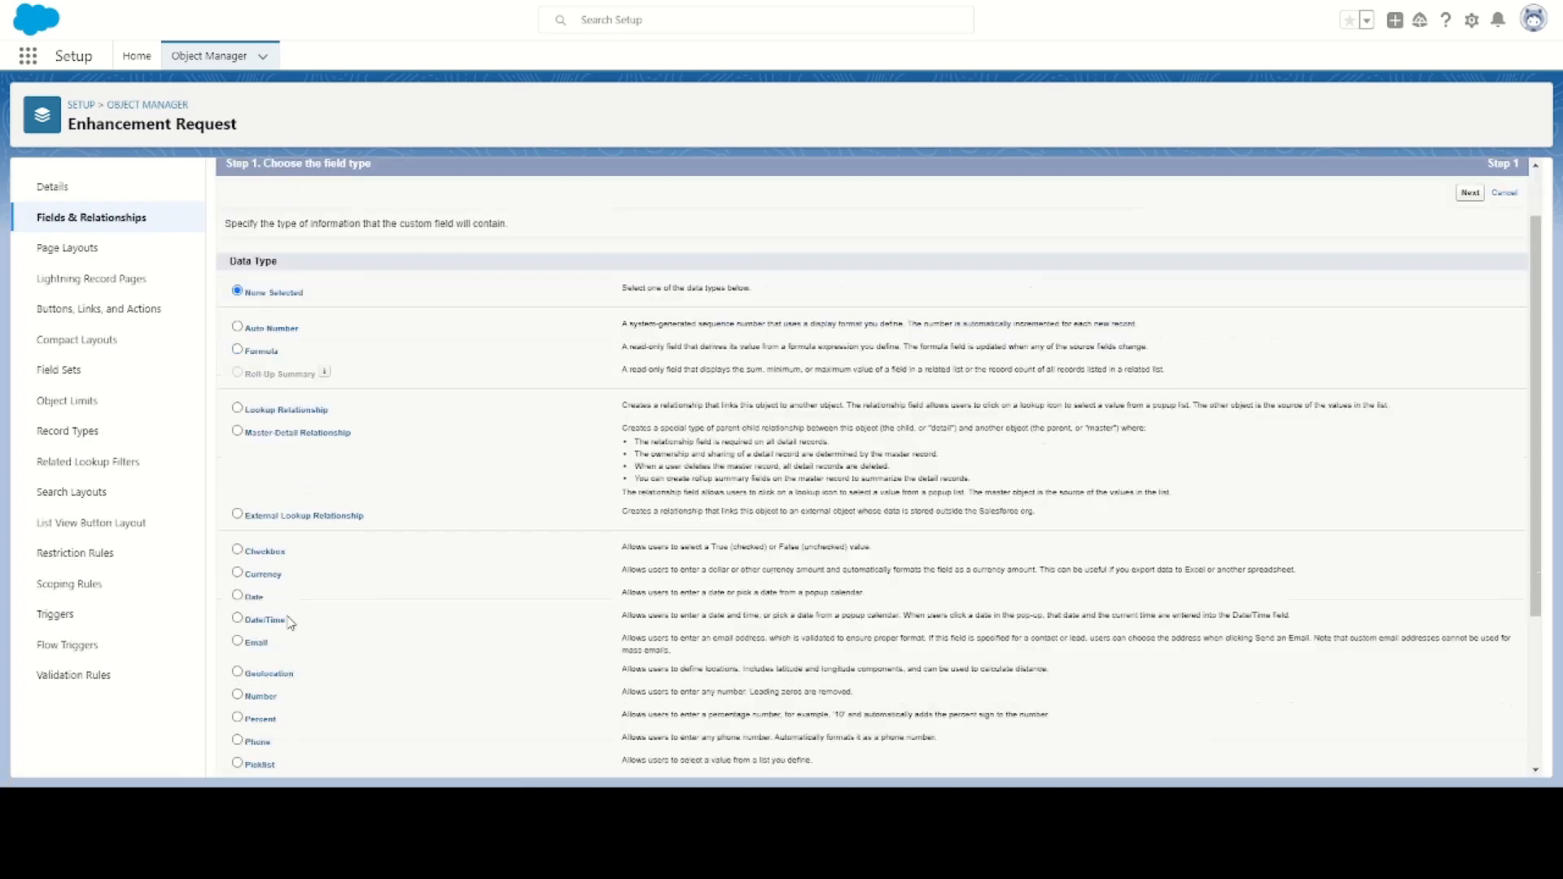
# - Add a Date field labelled Completed Date with the preset options and save it
pyautogui.scroll(-2, 260, 401)
pyautogui.click(237, 367)
pyautogui.scroll(5, 261, 400)
pyautogui.click(1470, 274)
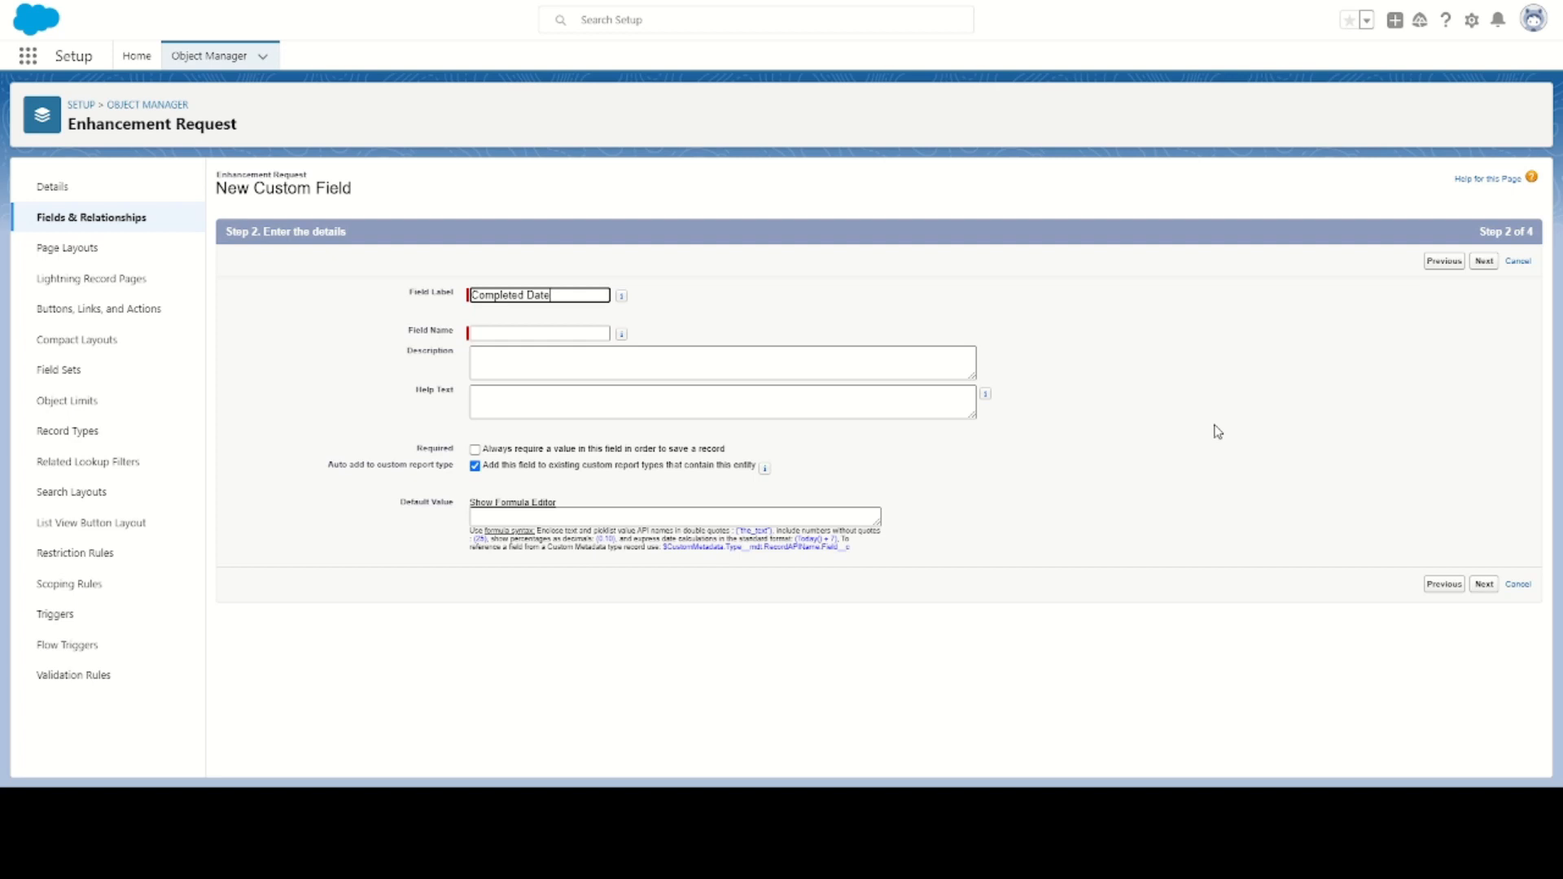
pyautogui.click(1213, 432)
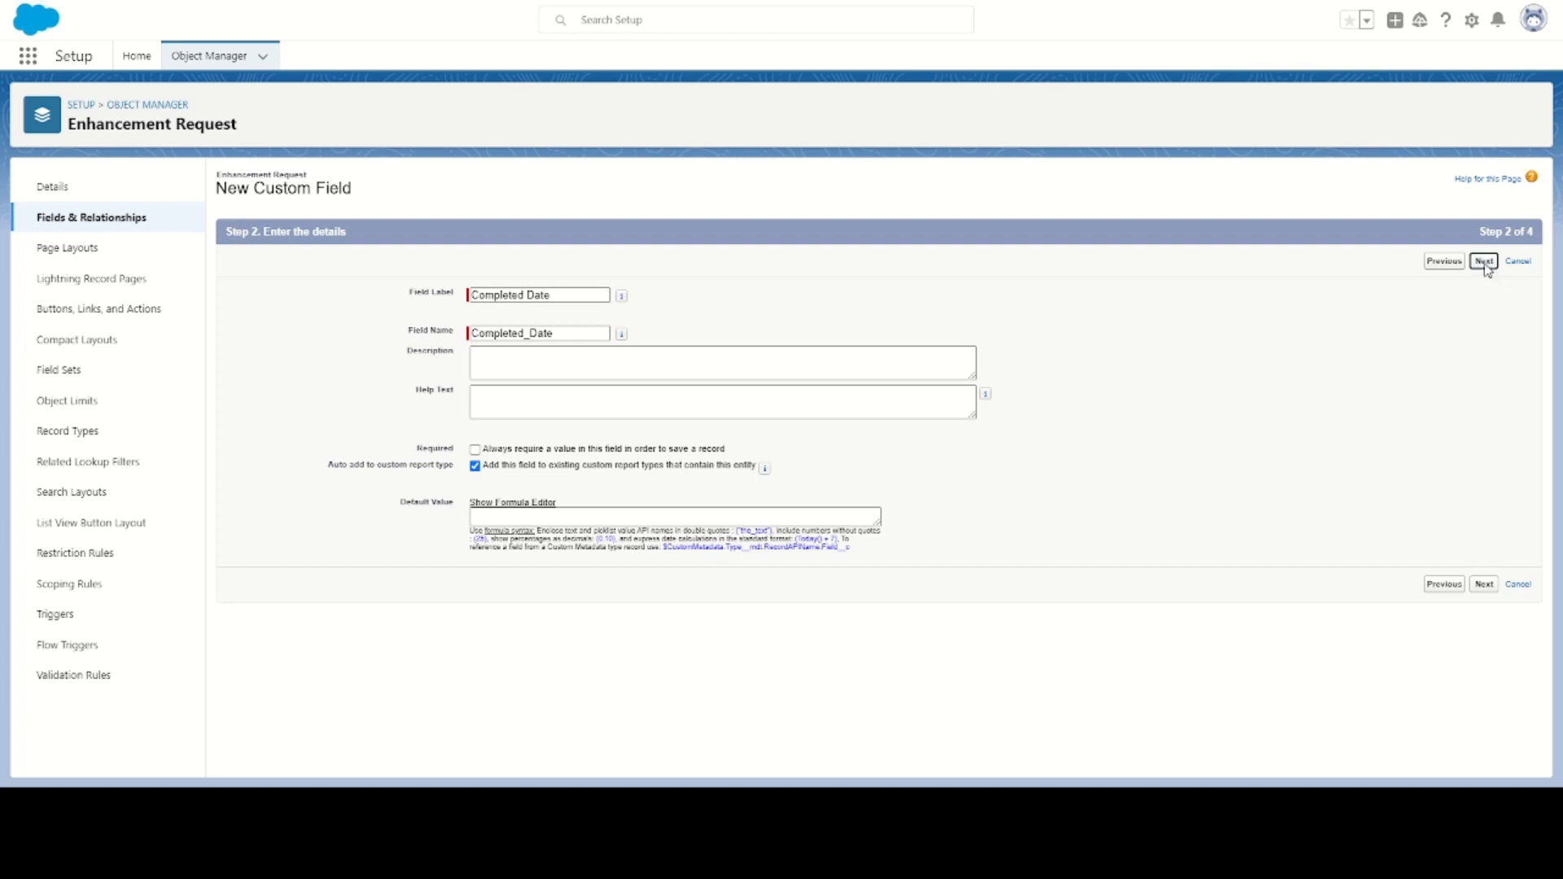
pyautogui.click(1481, 265)
pyautogui.click(1481, 265)
pyautogui.click(1481, 262)
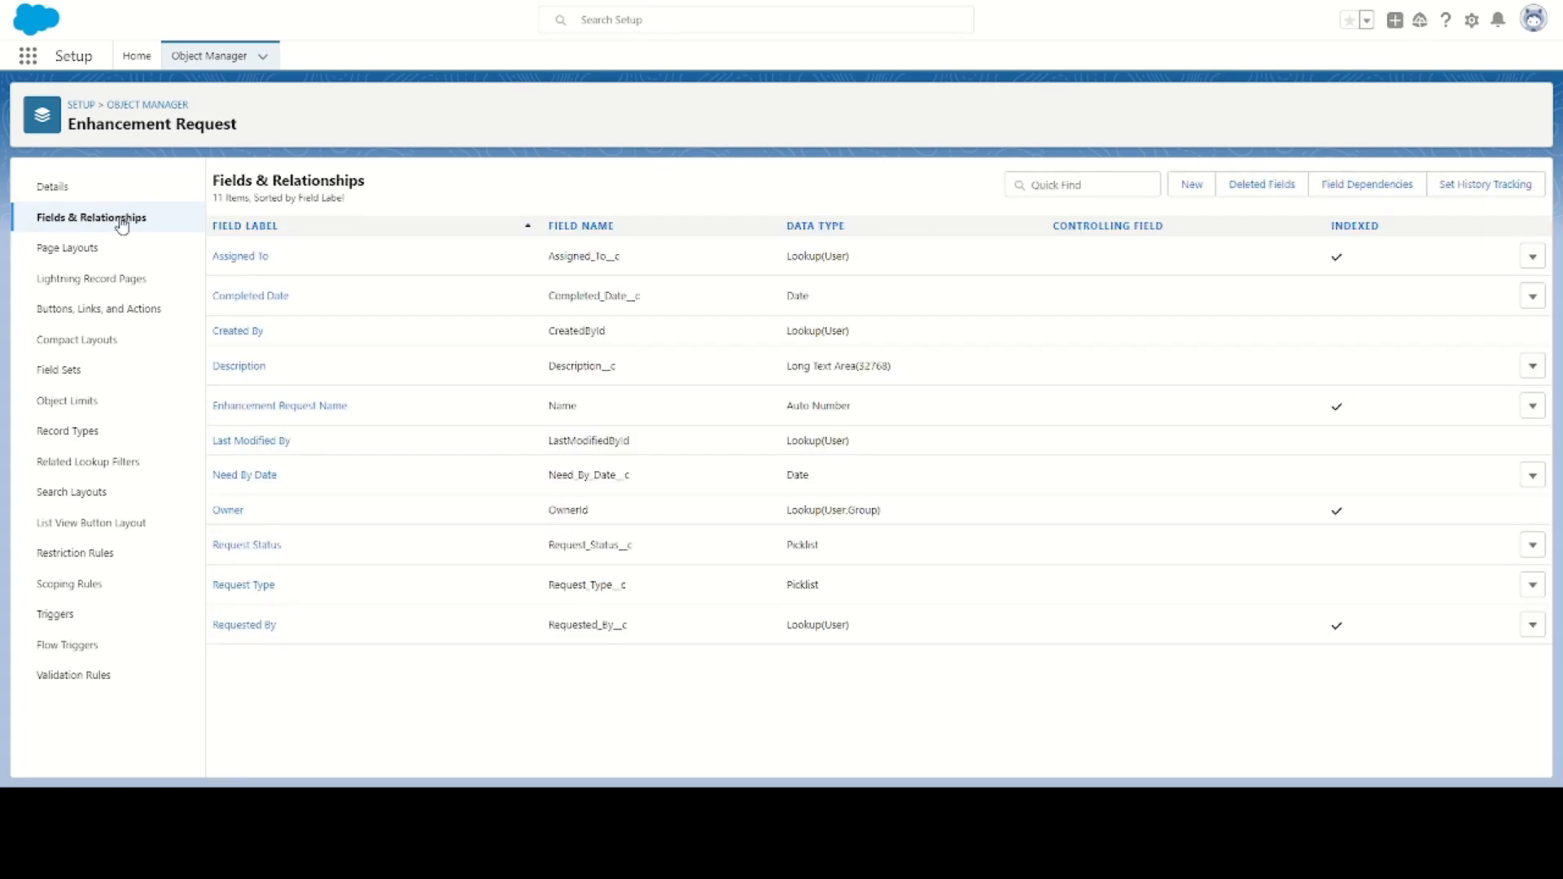
# - Open the Enhancement Request Layout for editing and show the Information section's header on the detail page
pyautogui.click(97, 254)
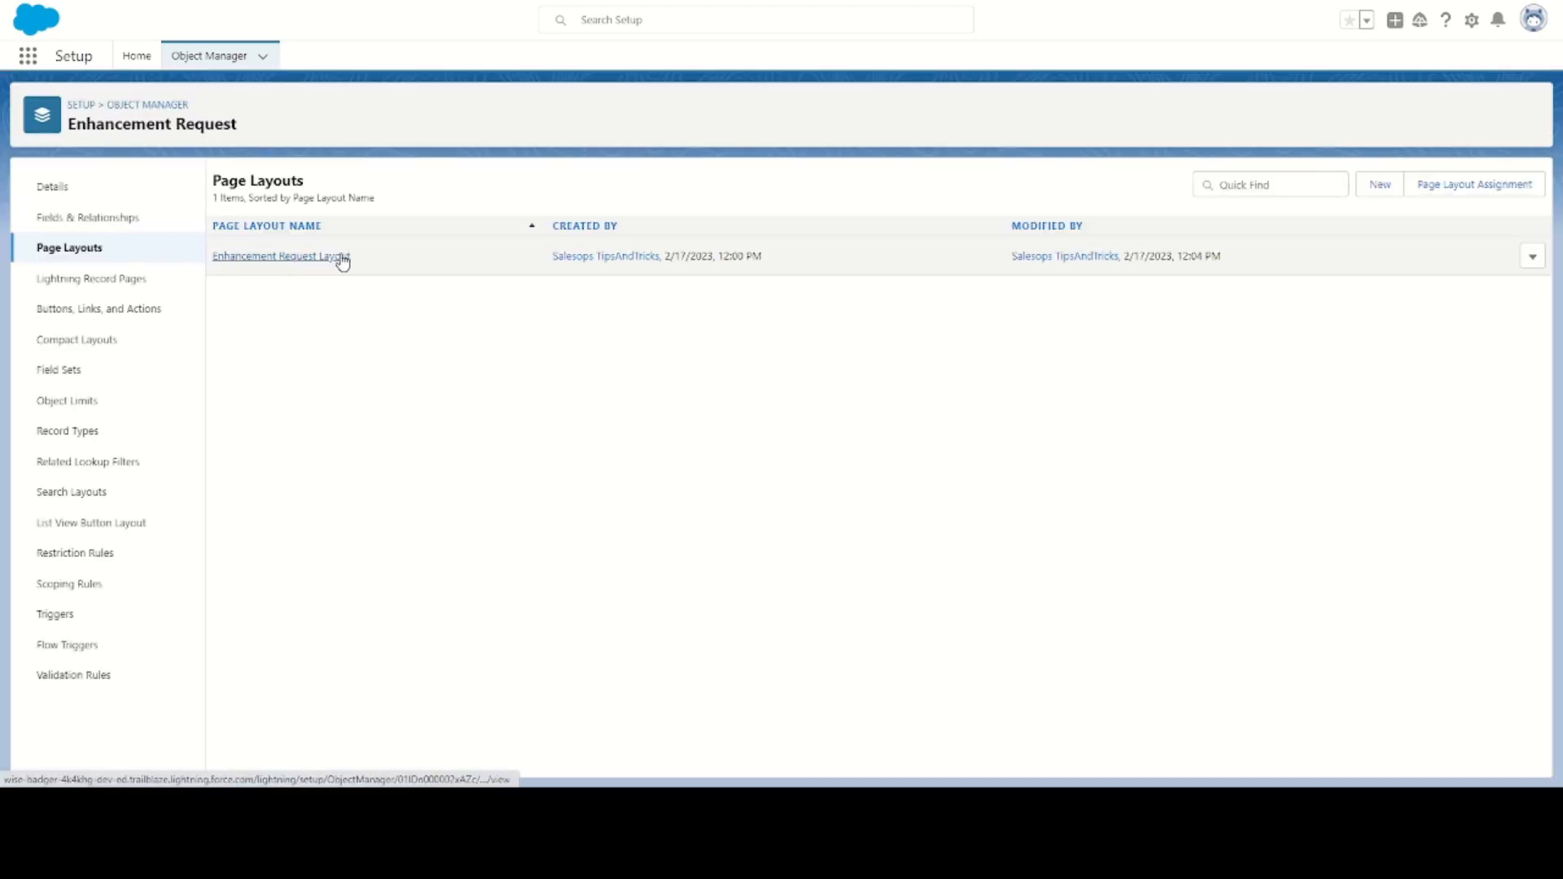
pyautogui.click(282, 256)
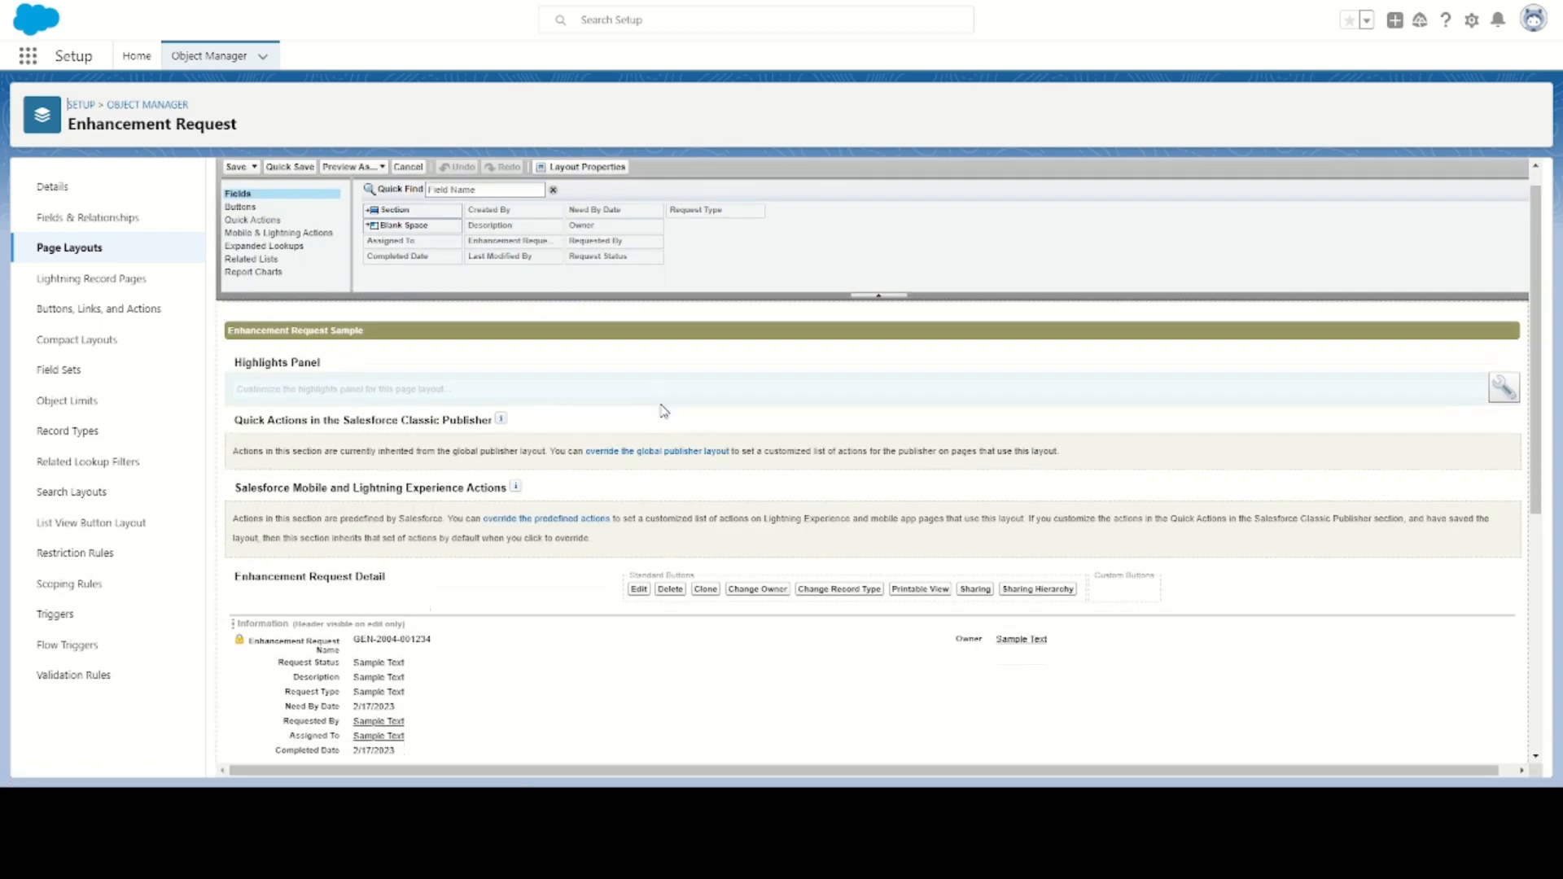
pyautogui.scroll(-2, 664, 411)
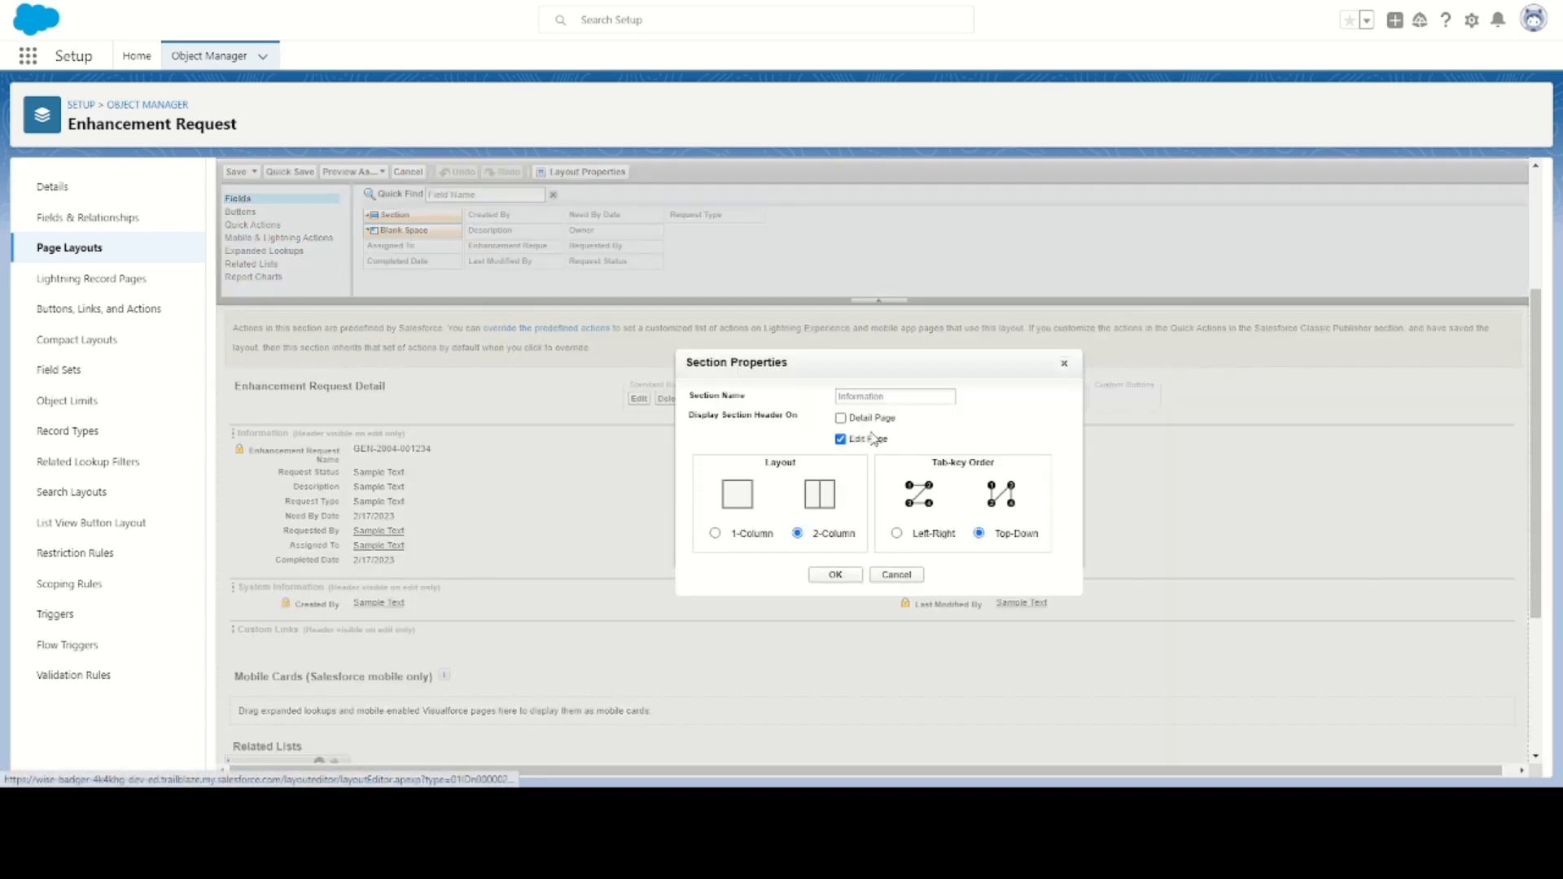
pyautogui.click(835, 574)
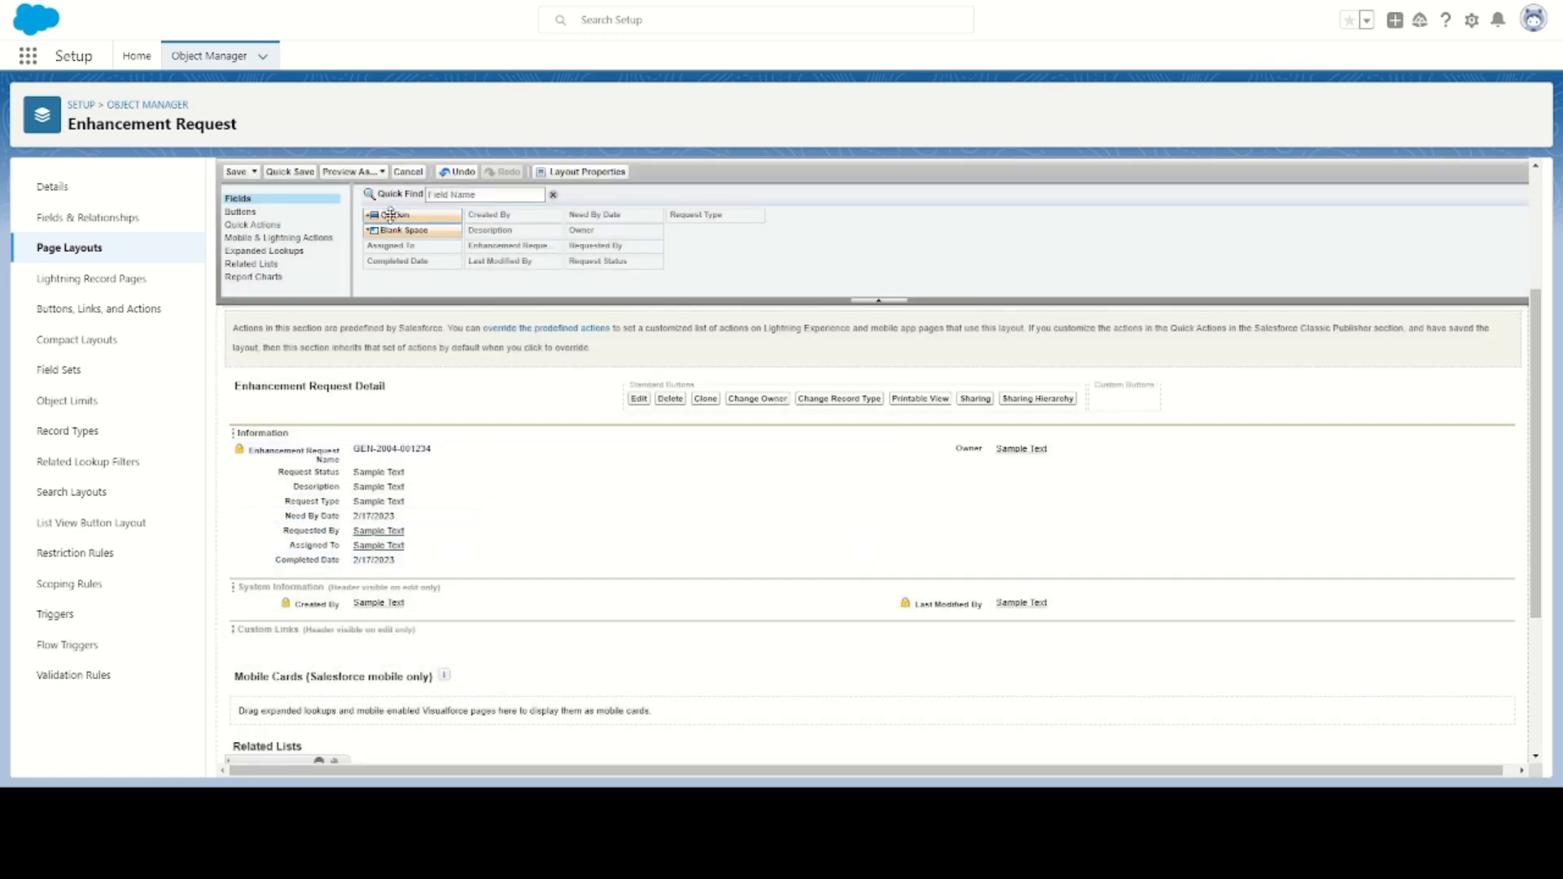
# - Add a two-column section named Requested Information below the Information section
pyautogui.moveTo(390, 214); pyautogui.dragTo(422, 574)
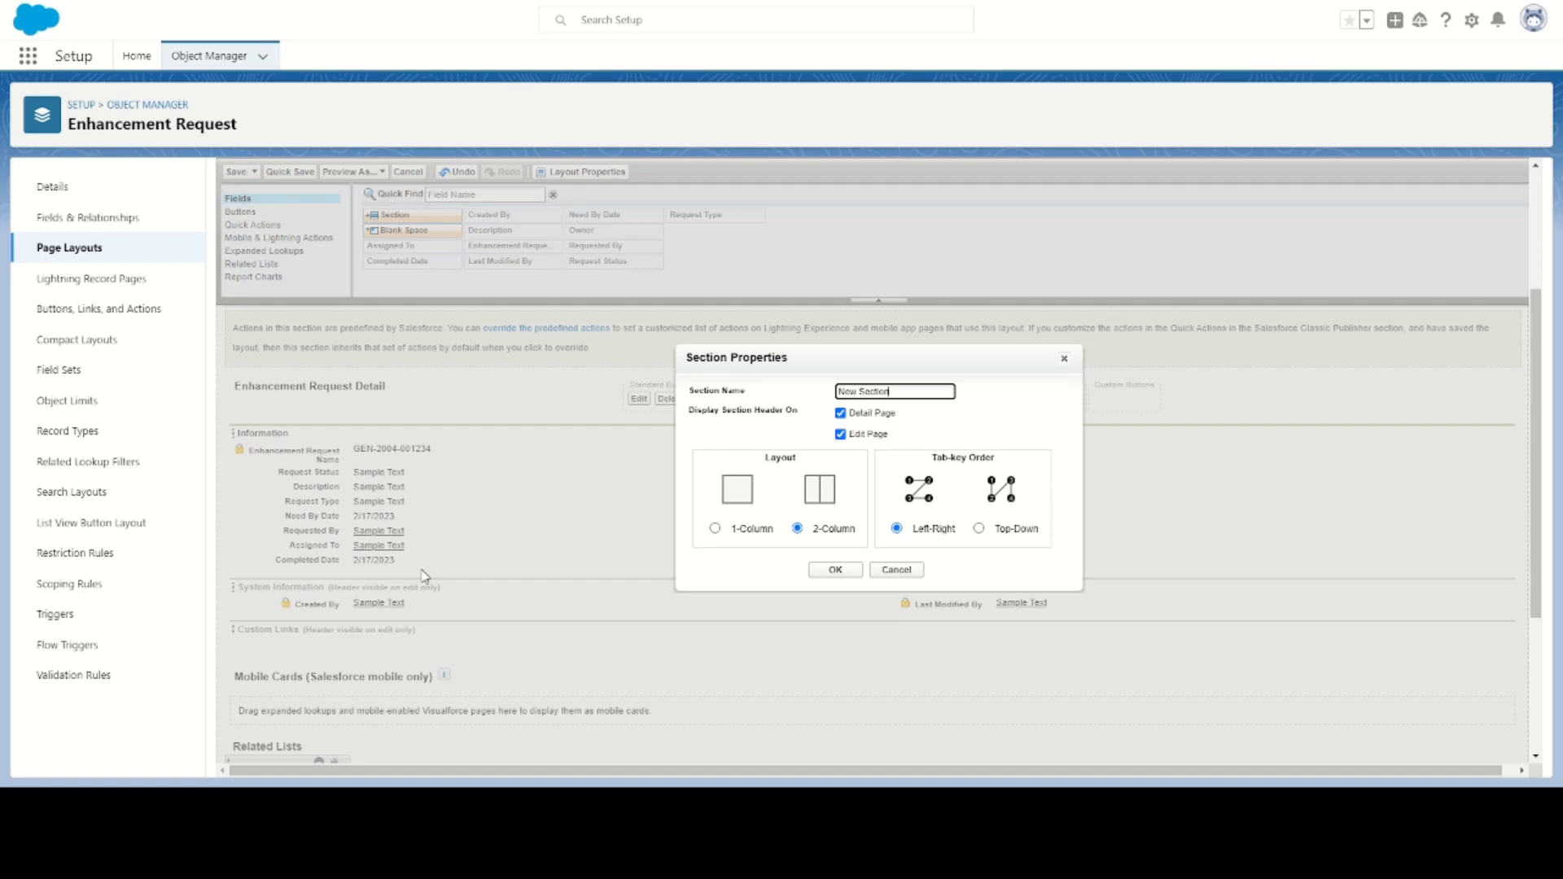
pyautogui.doubleClick(893, 390)
pyautogui.write('Requested')
pyautogui.click(833, 571)
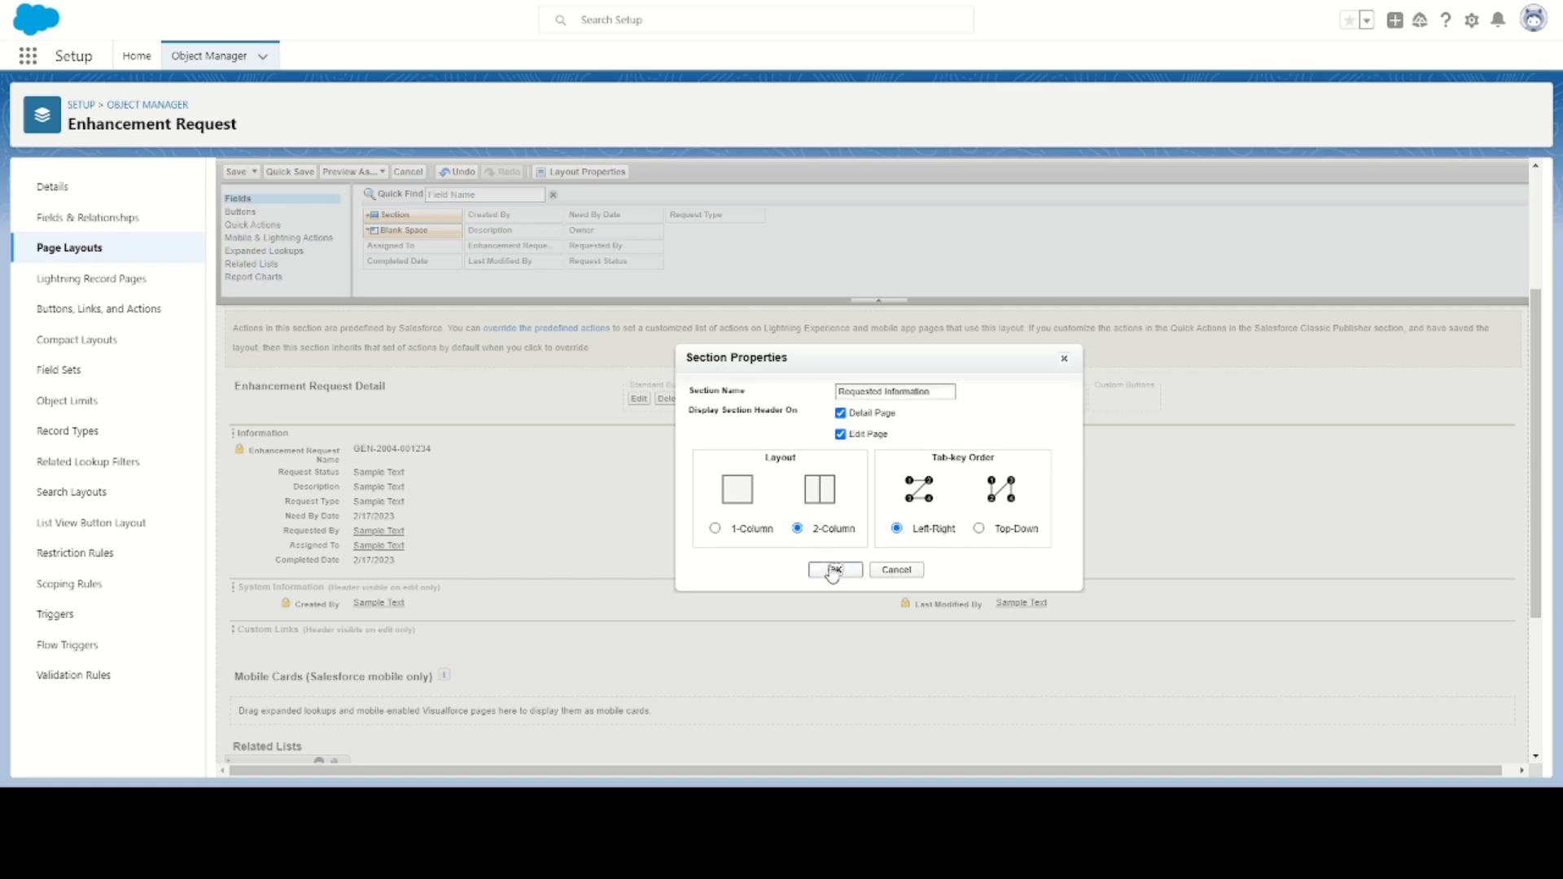
# - Add a two-column section named Project Details below the Requested Information section
pyautogui.moveTo(397, 215); pyautogui.dragTo(432, 627)
pyautogui.tripleClick(896, 392)
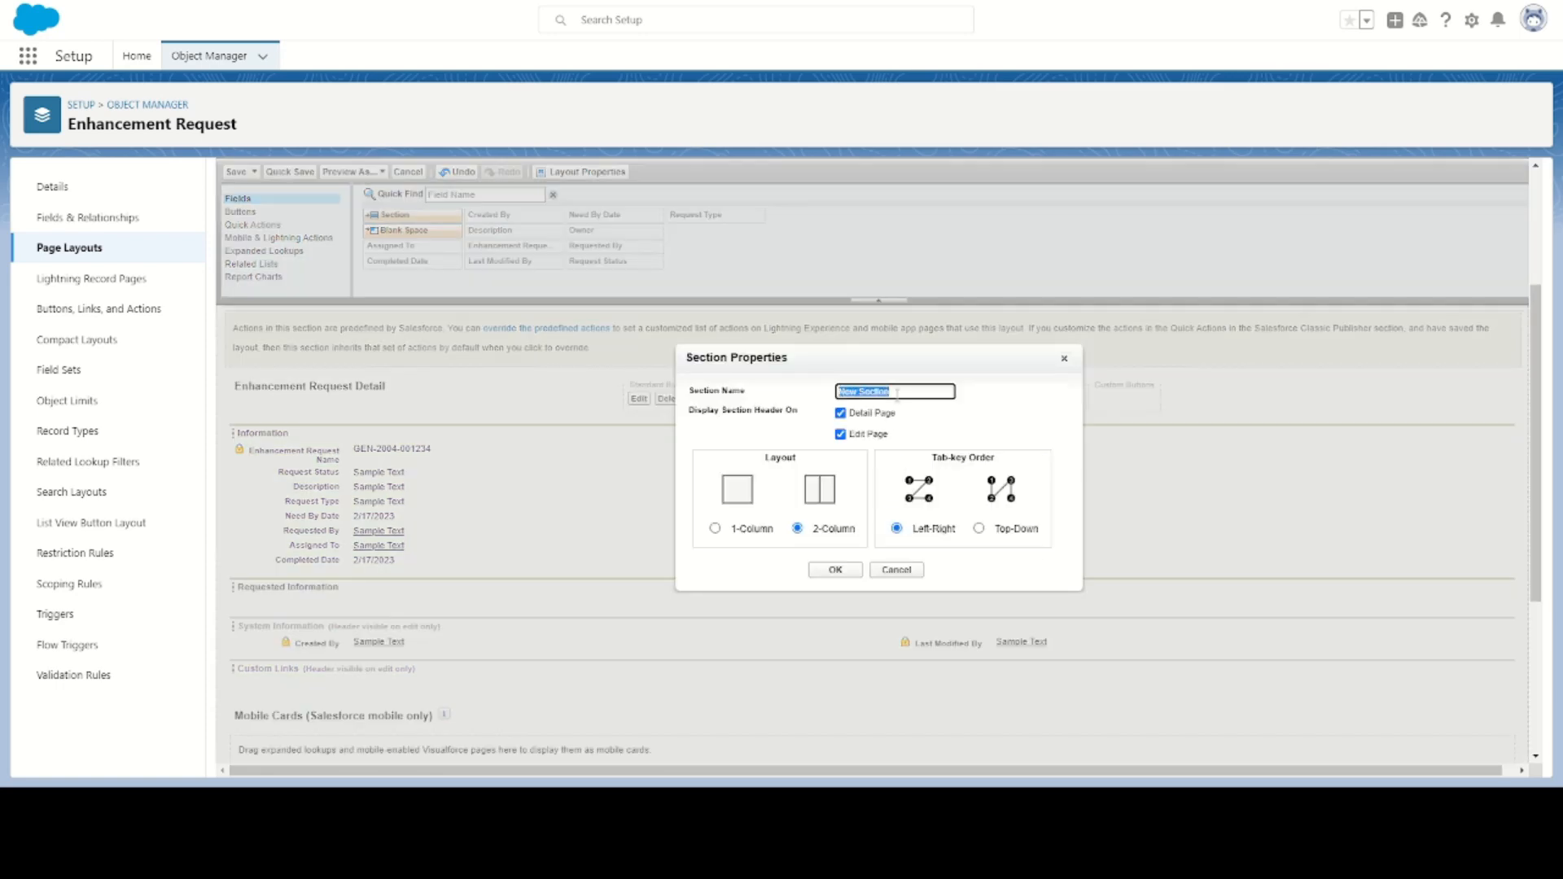
pyautogui.write('Project Details')
pyautogui.click(838, 569)
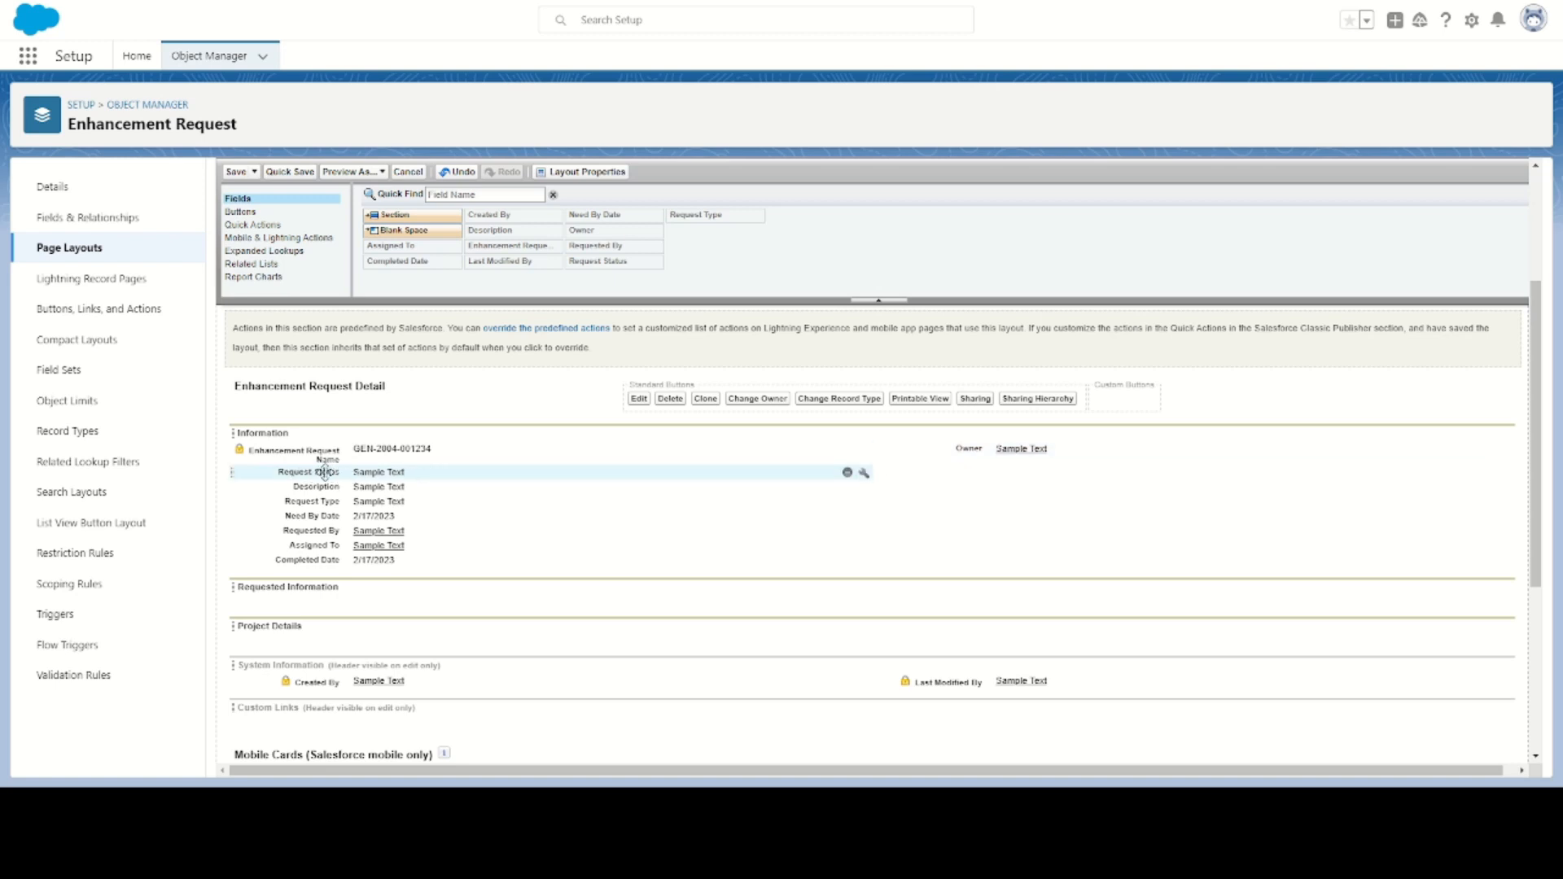
# - Move Description into the first column of Requested Information, and Request Type, Need By Date and Requested By into its second column
pyautogui.moveTo(325, 472); pyautogui.dragTo(371, 609)
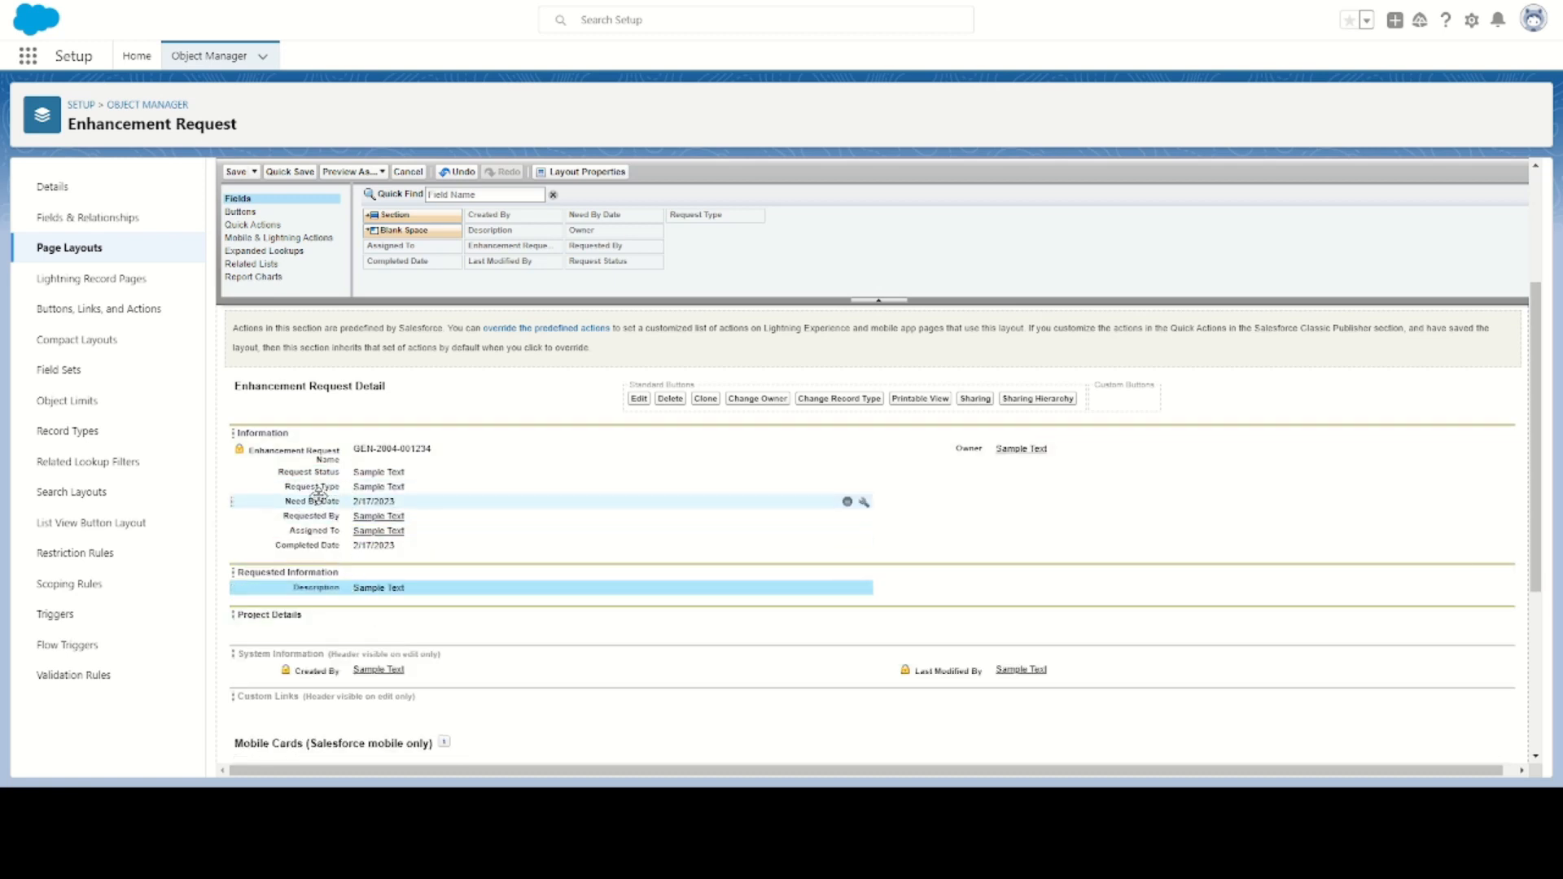
pyautogui.moveTo(318, 489); pyautogui.dragTo(944, 588)
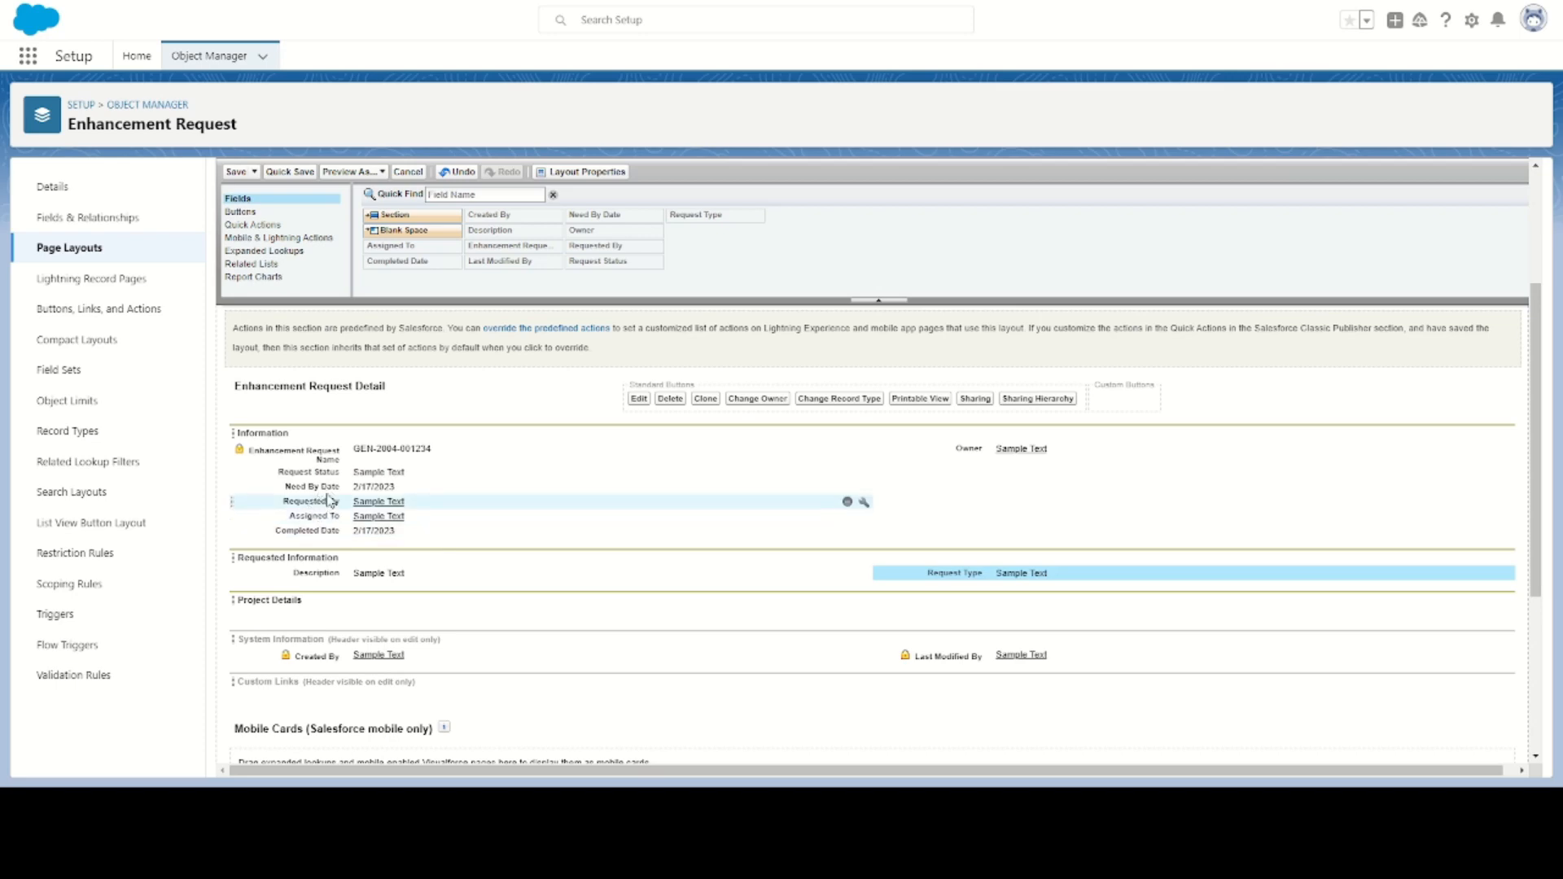
pyautogui.moveTo(325, 486); pyautogui.dragTo(981, 587)
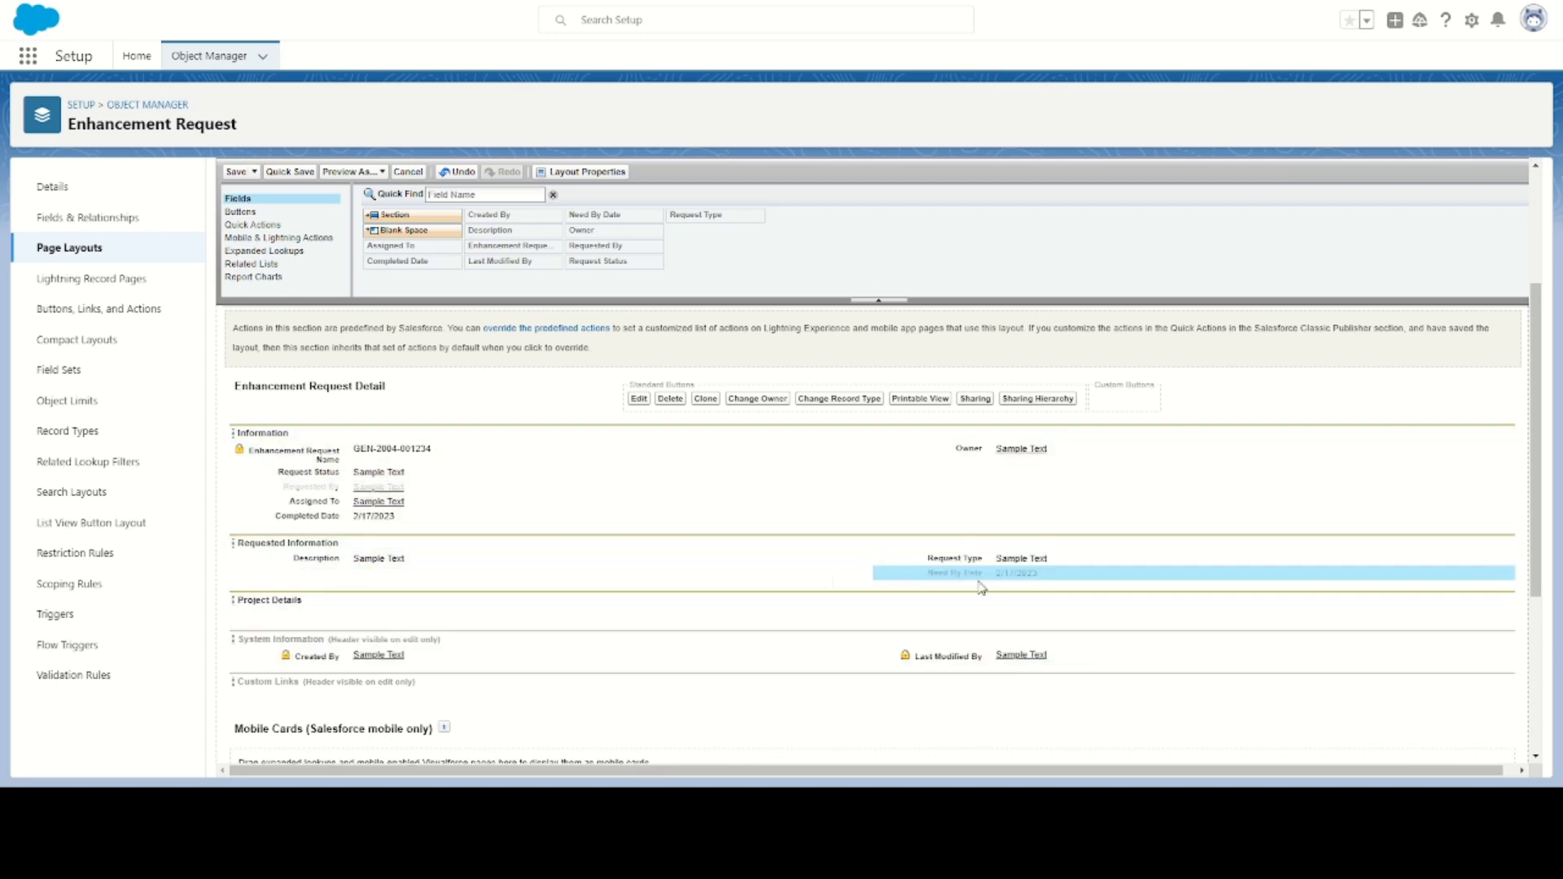
pyautogui.moveTo(847, 490); pyautogui.dragTo(973, 587)
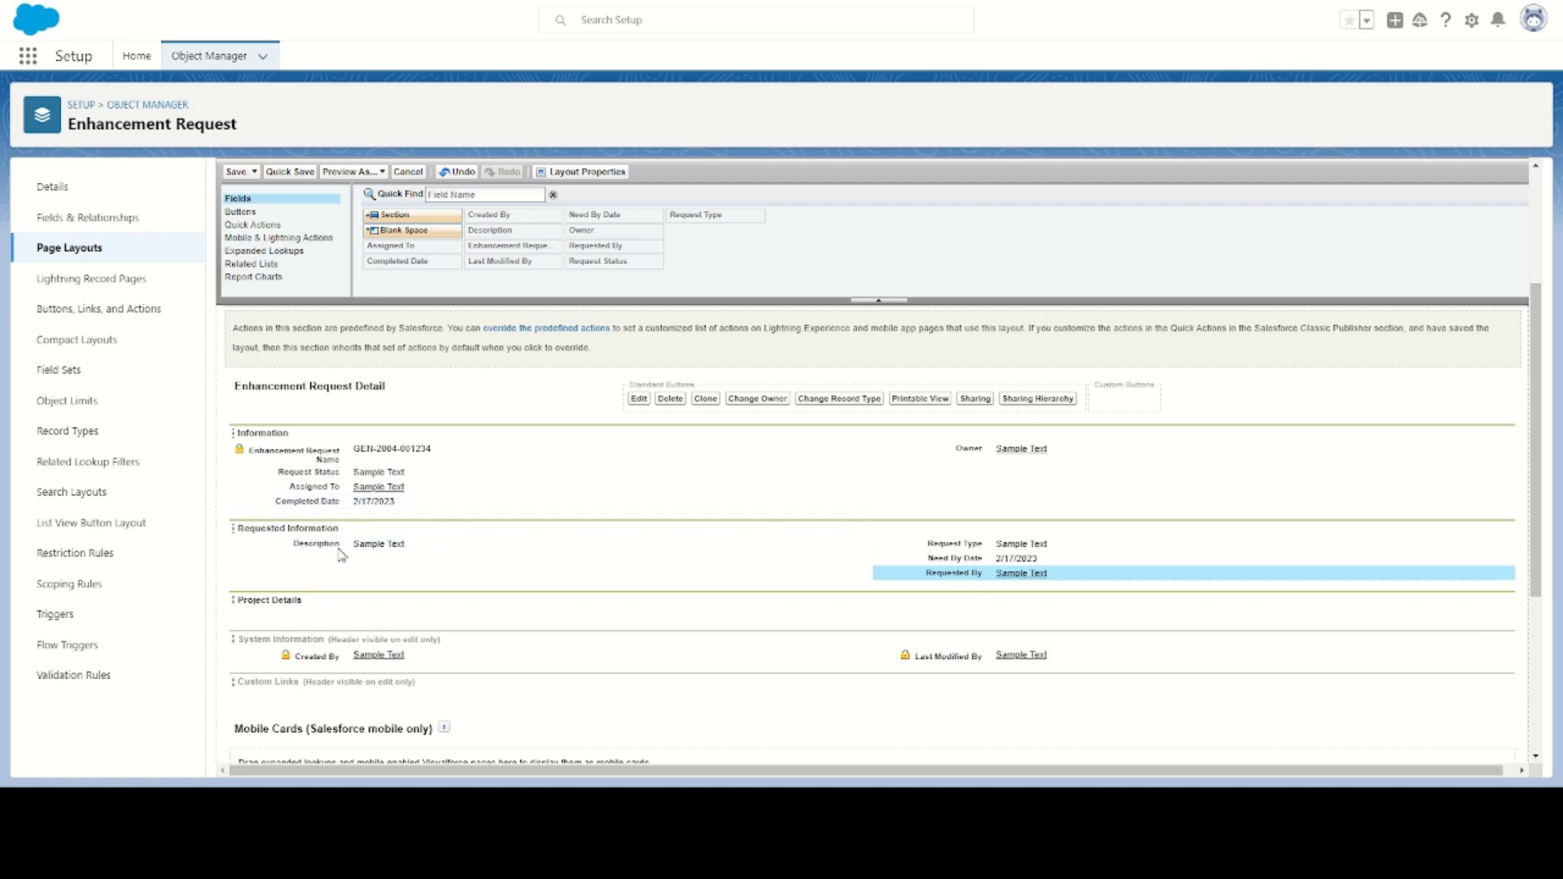
# - Move Completed Date into the first column of Project Details and Assigned To into its second column, and save the page layout
pyautogui.moveTo(342, 501); pyautogui.dragTo(396, 604)
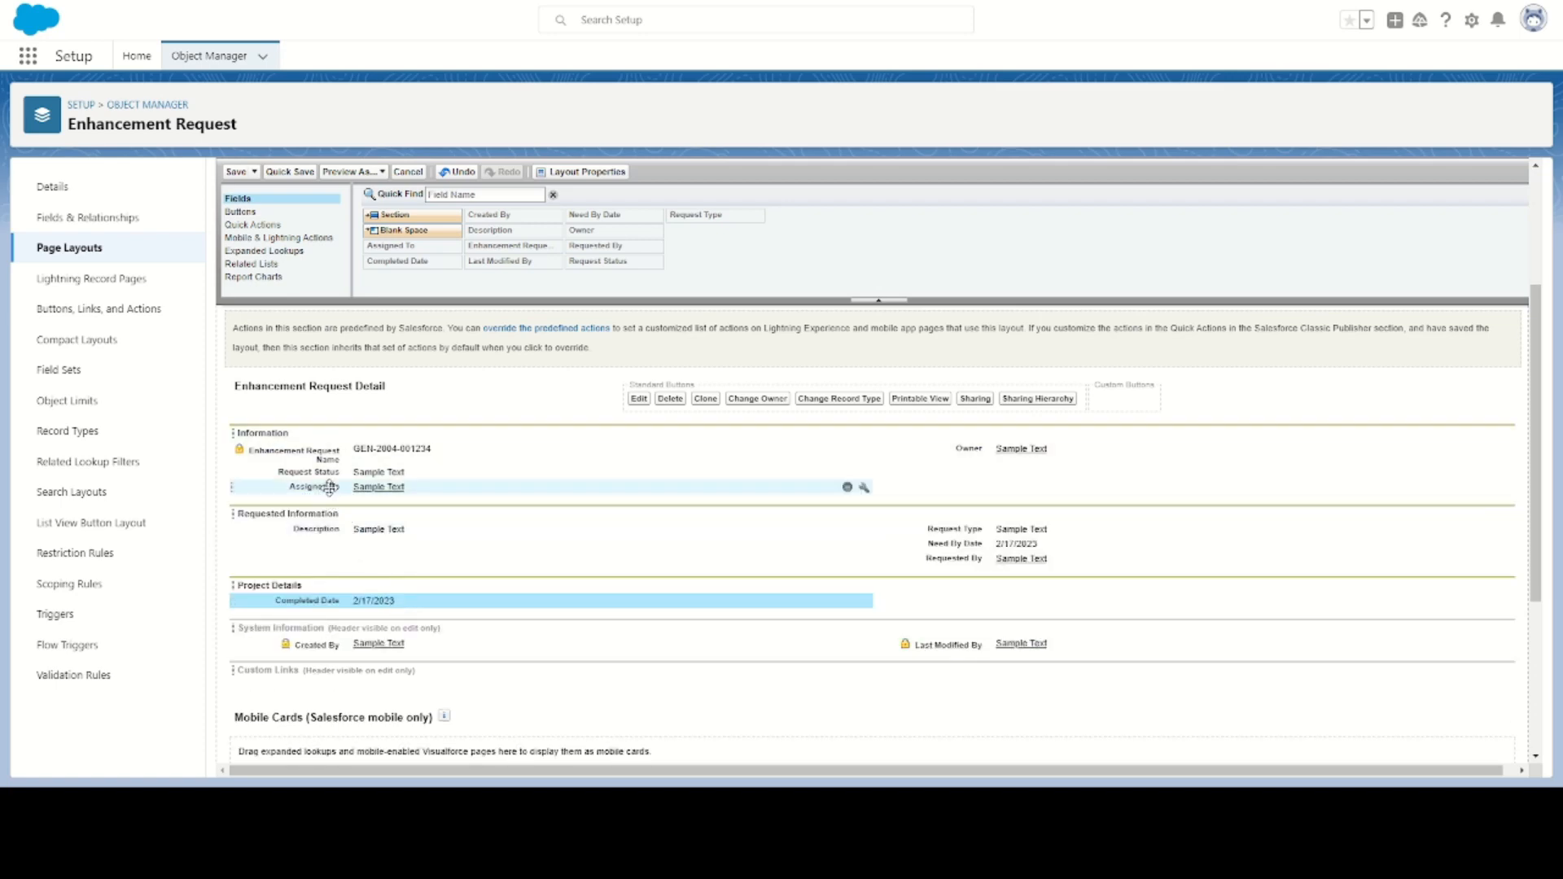
pyautogui.moveTo(858, 486); pyautogui.dragTo(1065, 607)
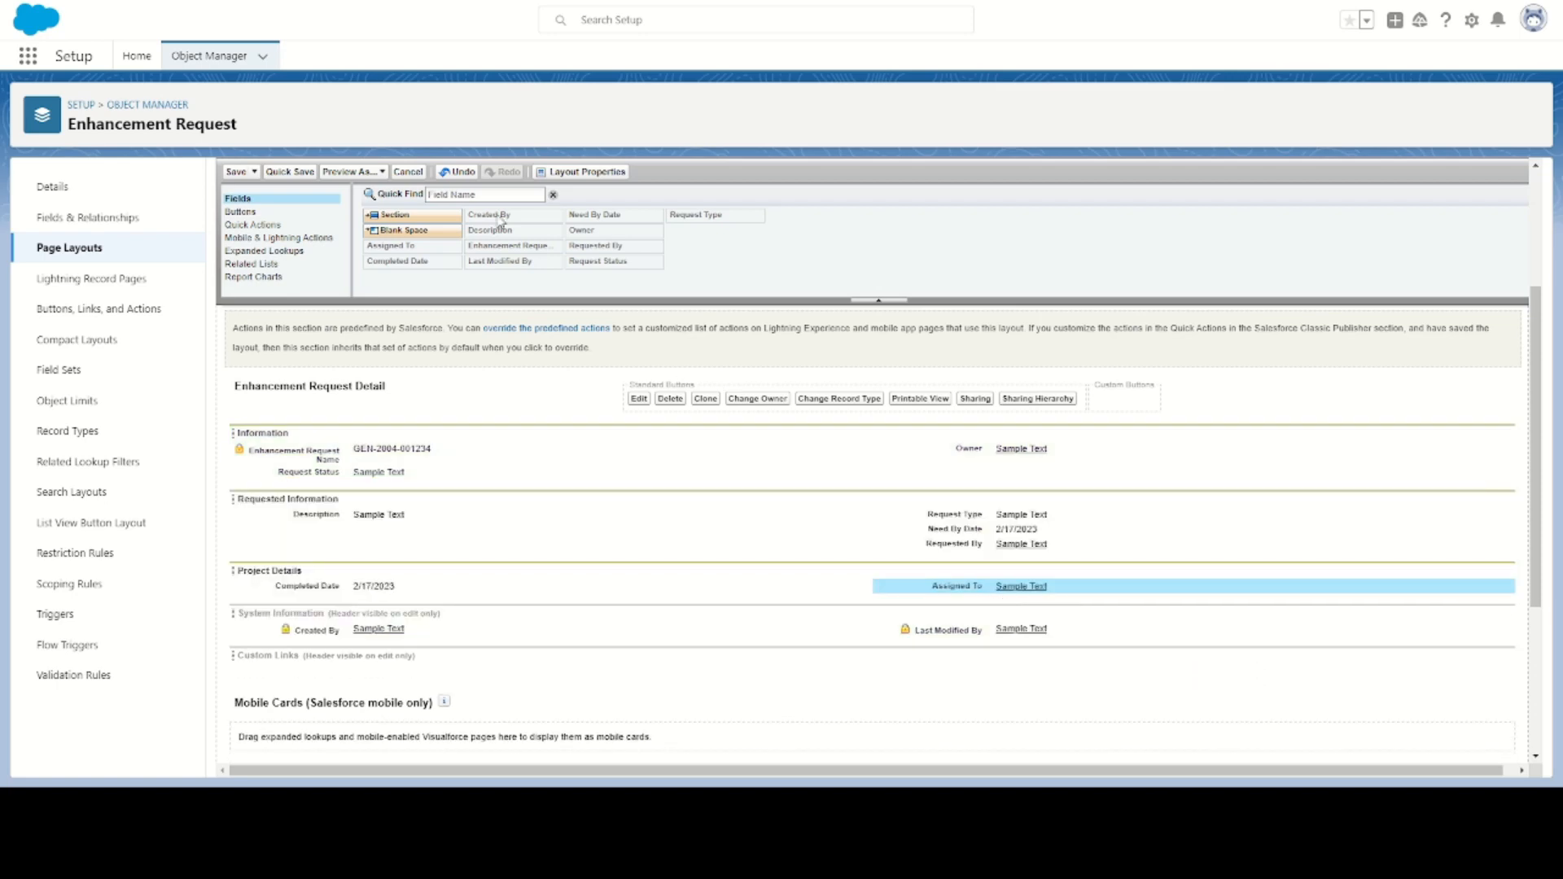
pyautogui.click(236, 171)
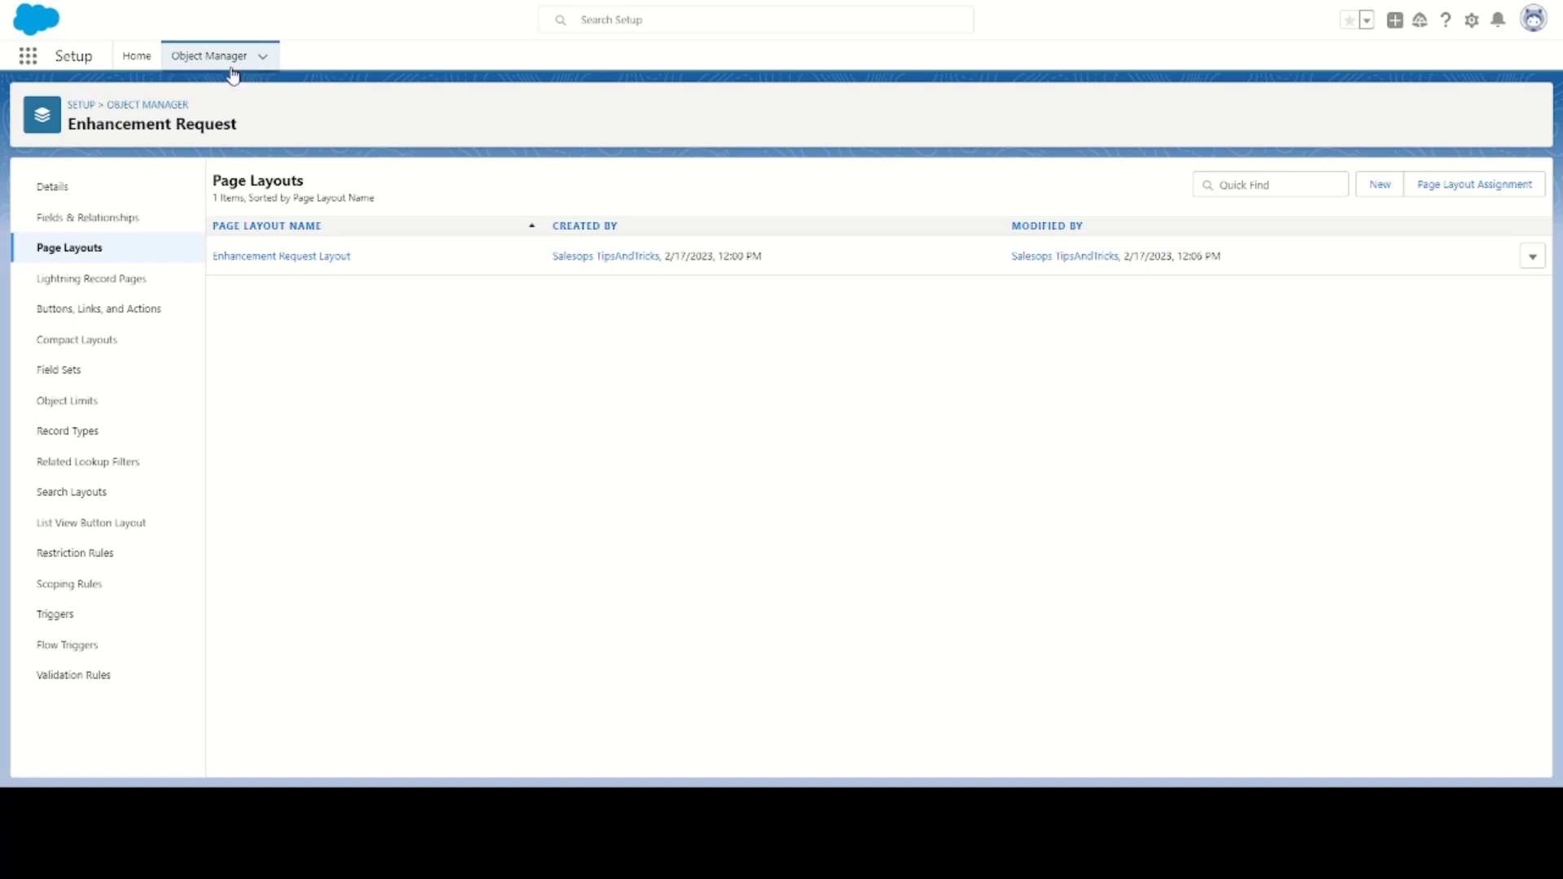
# - Start a new global action that creates a record, with Enhancement Request as the target object
pyautogui.click(136, 55)
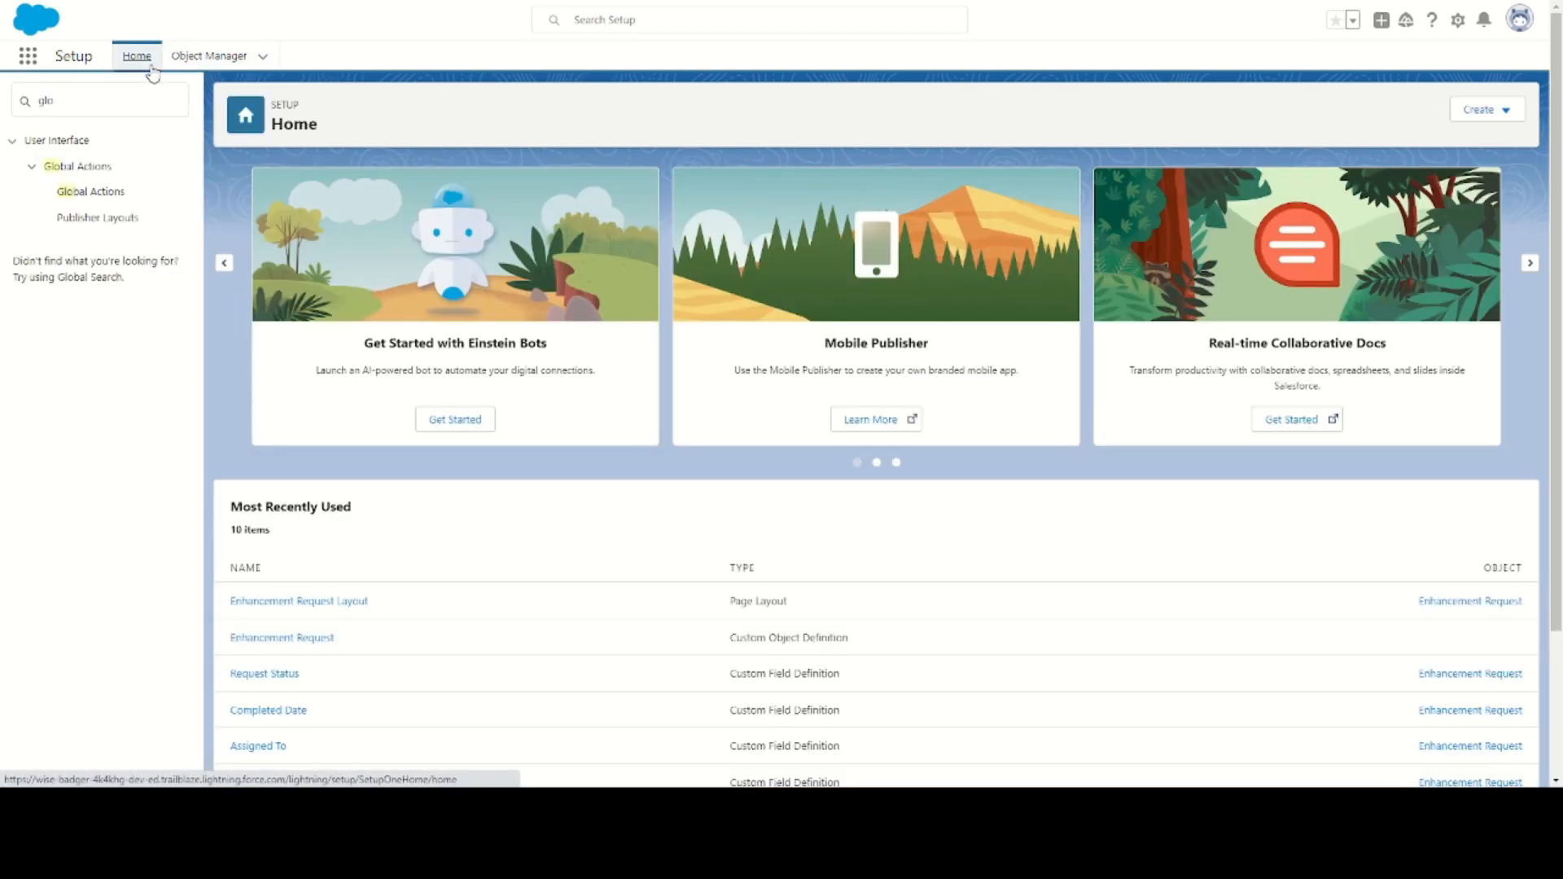
pyautogui.click(97, 198)
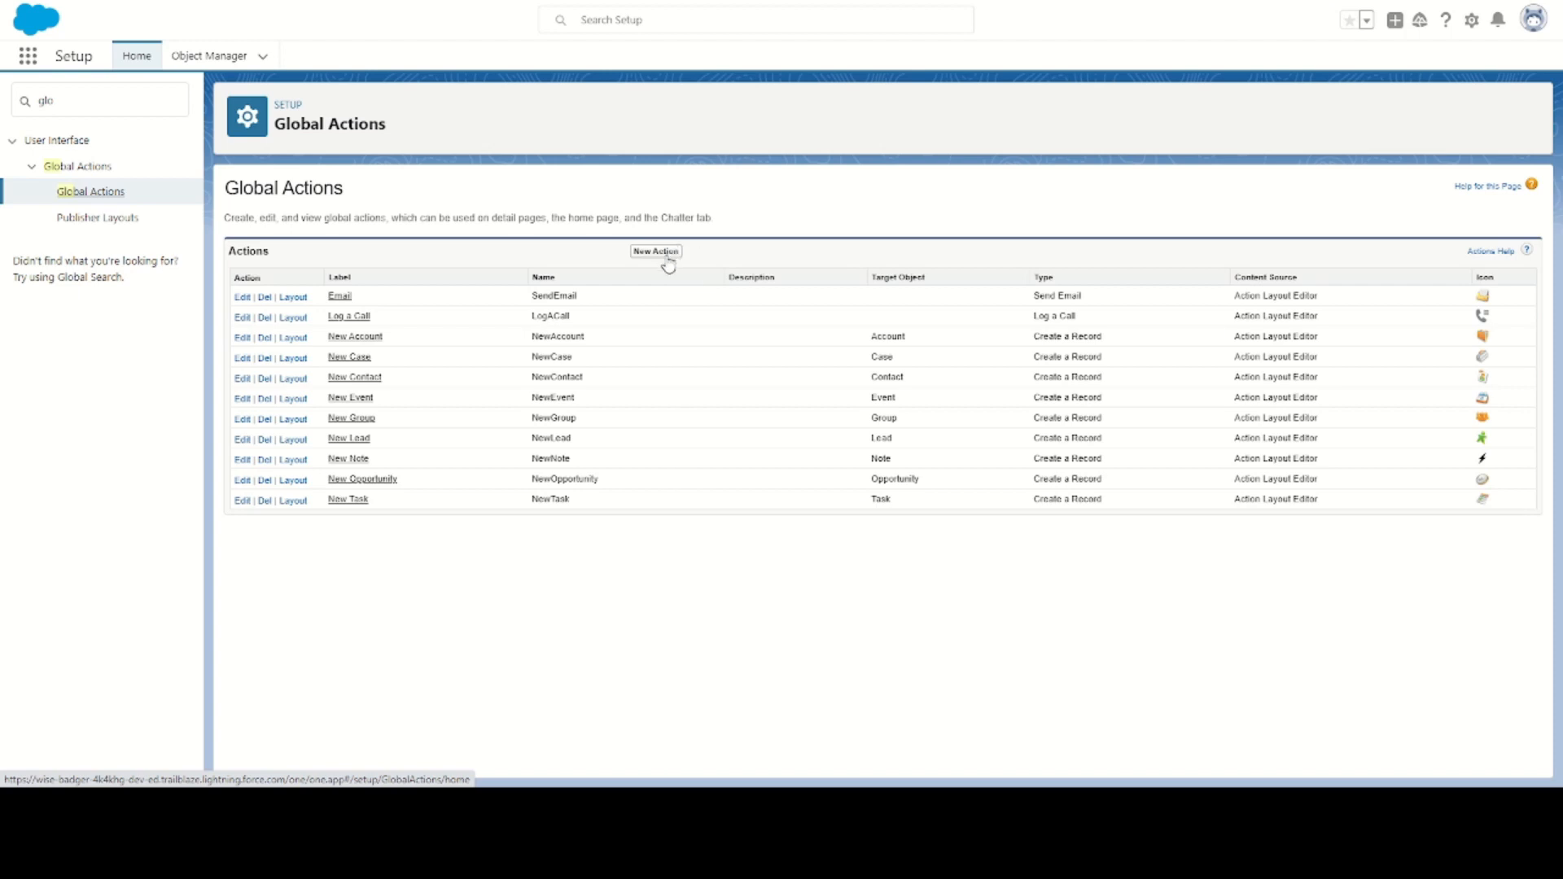
pyautogui.click(665, 254)
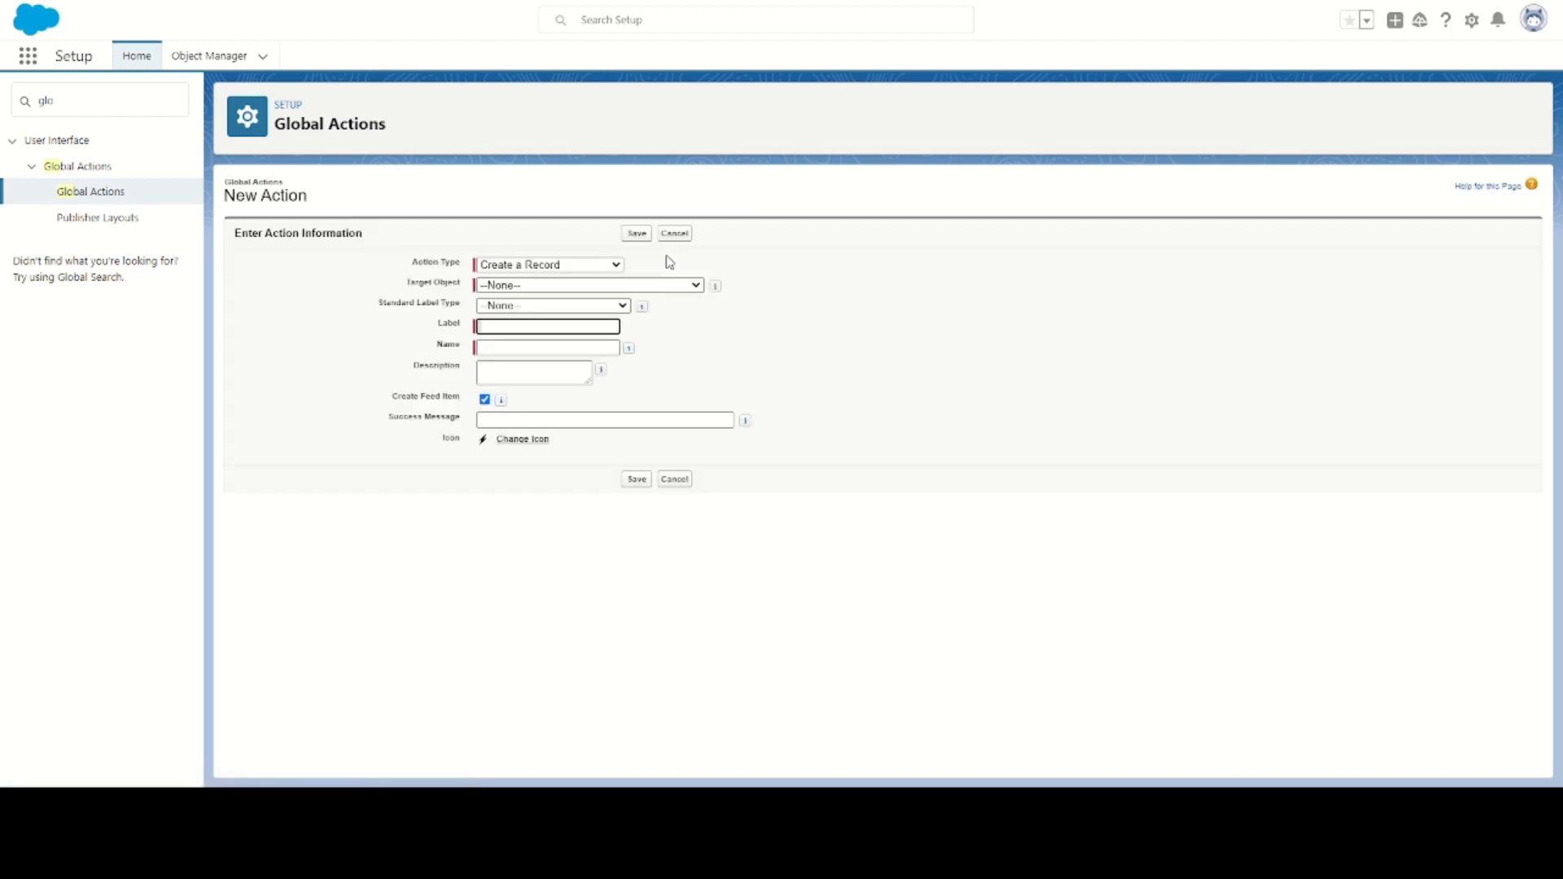
pyautogui.click(524, 285)
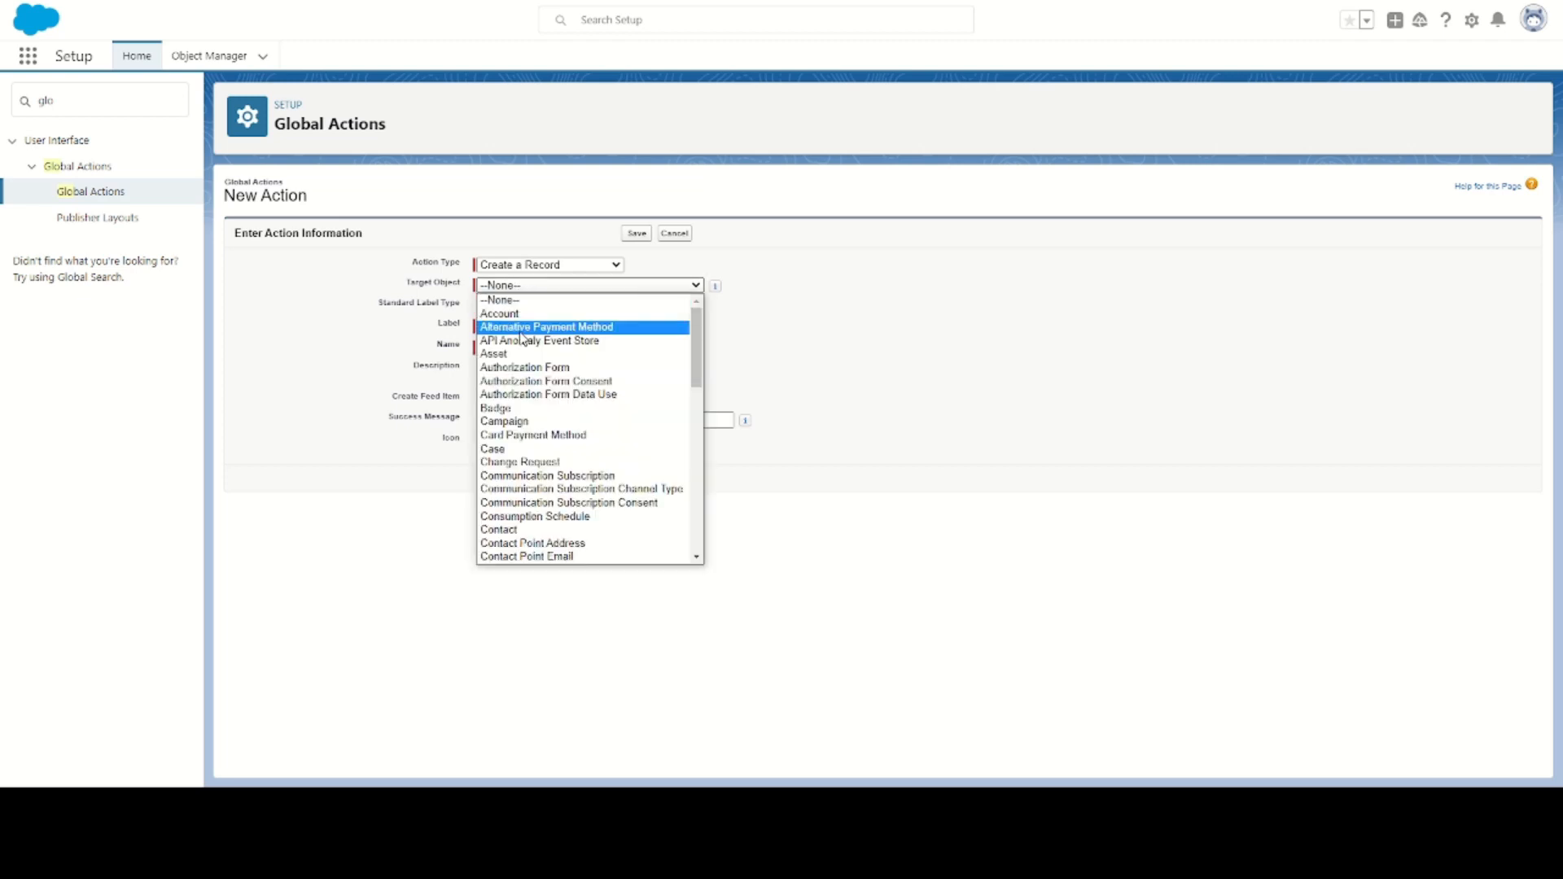
pyautogui.scroll(-5, 521, 359)
pyautogui.click(568, 451)
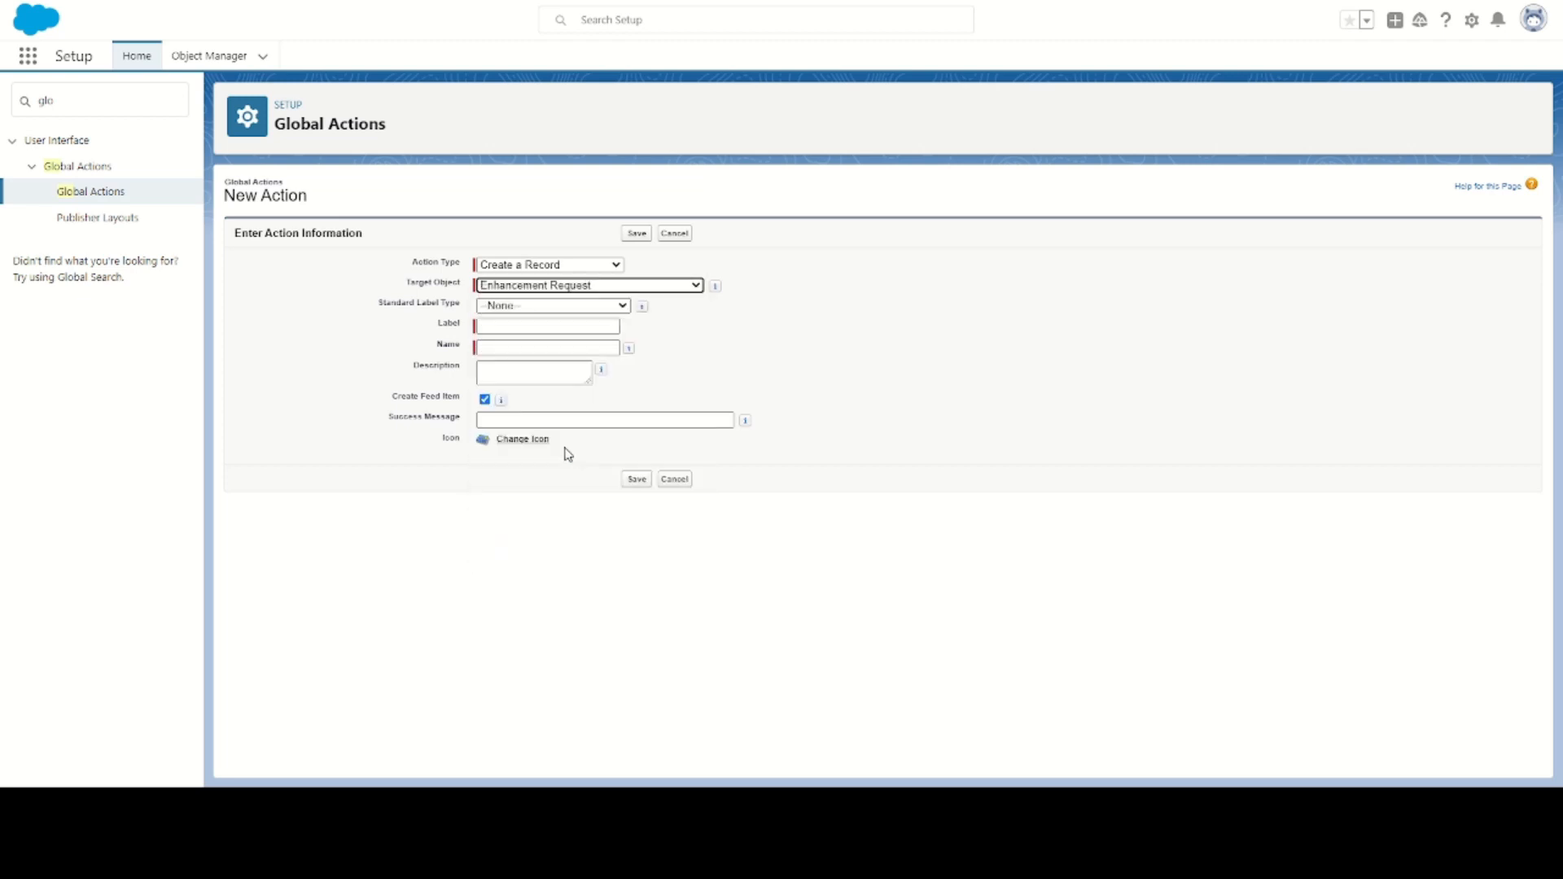
# - Set the action's standard label type to Create New [Record], name it CreateEnhancement, and save it
pyautogui.click(519, 306)
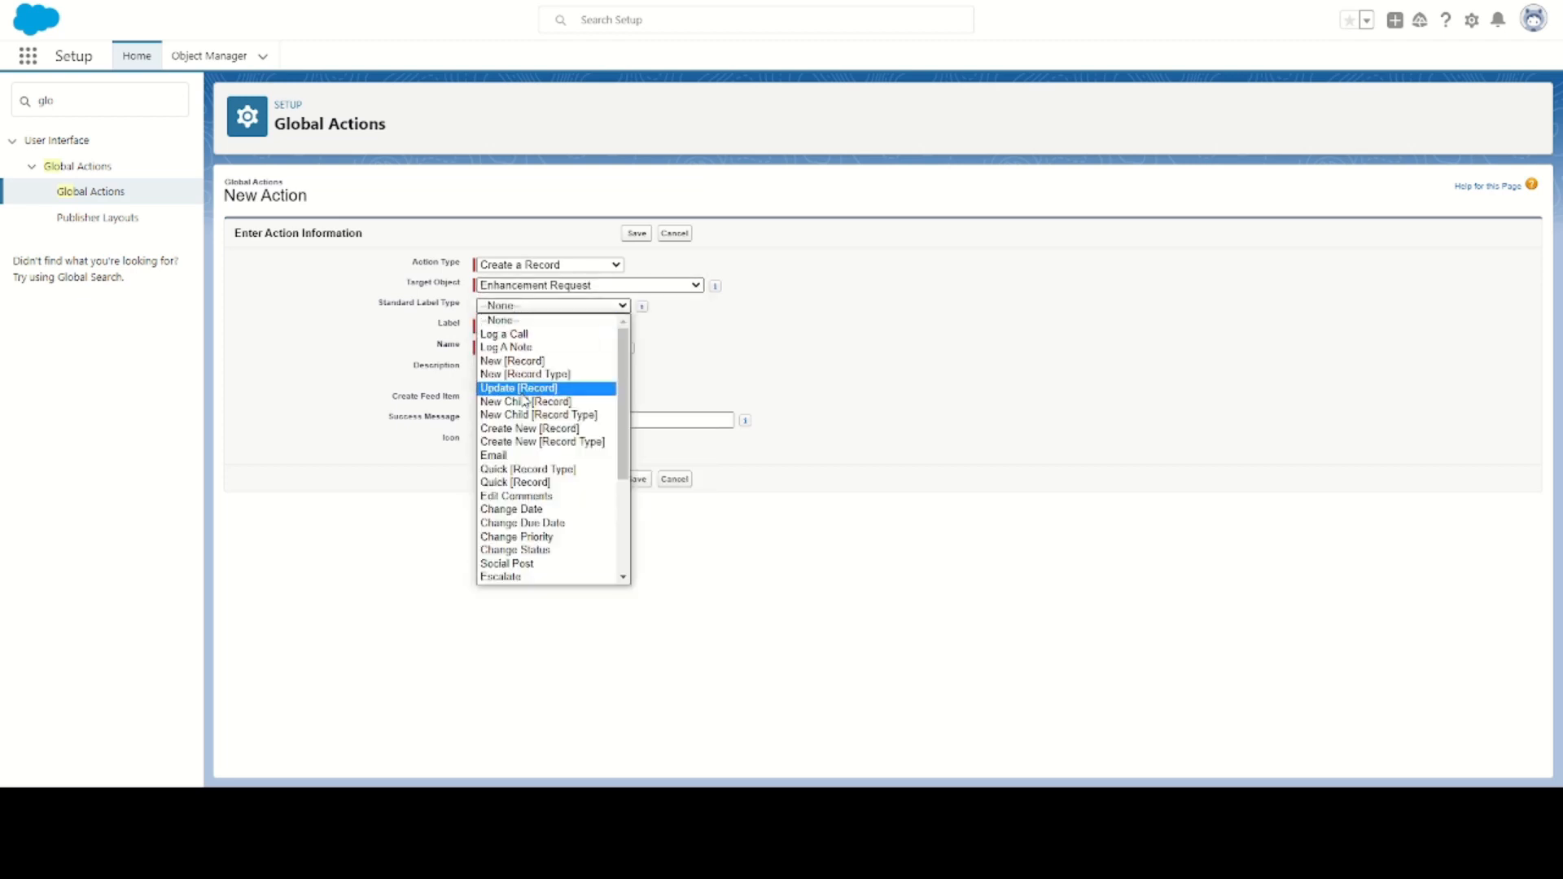
pyautogui.click(558, 431)
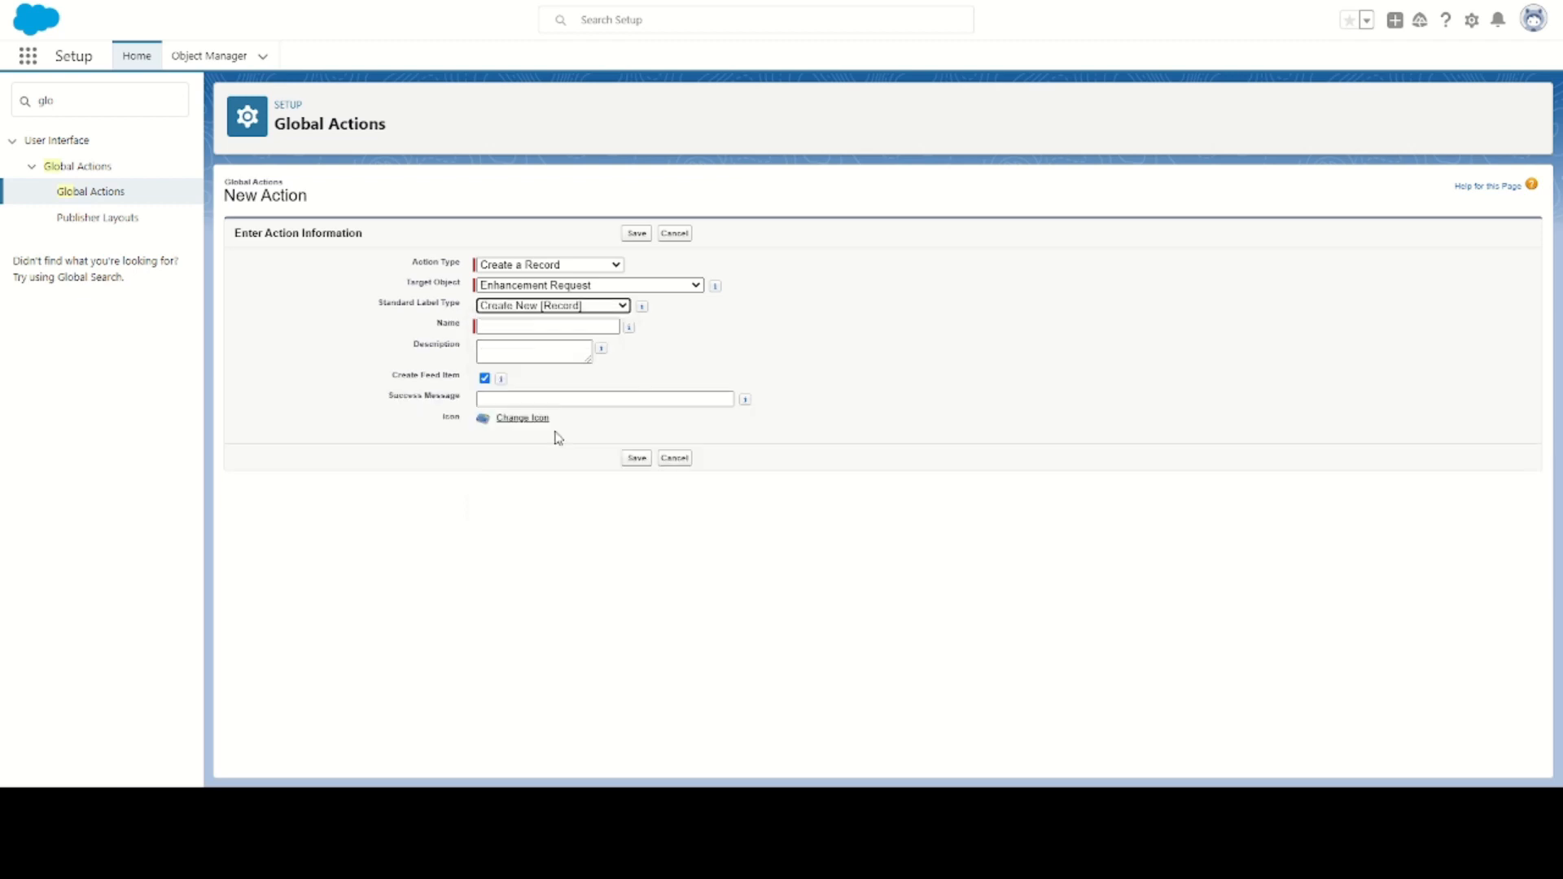
pyautogui.click(559, 327)
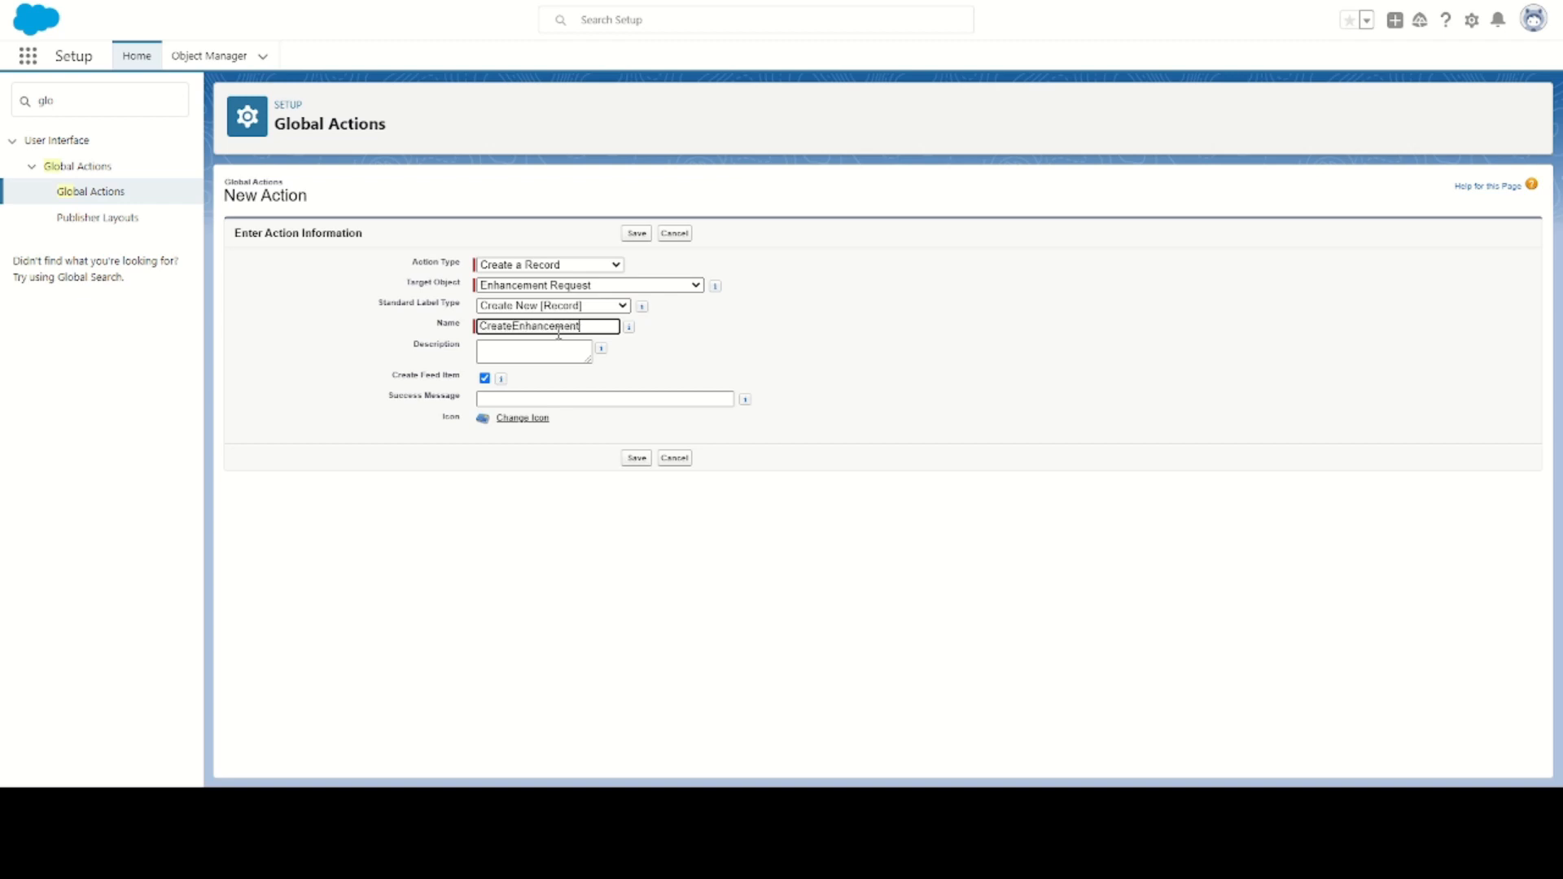
pyautogui.click(626, 238)
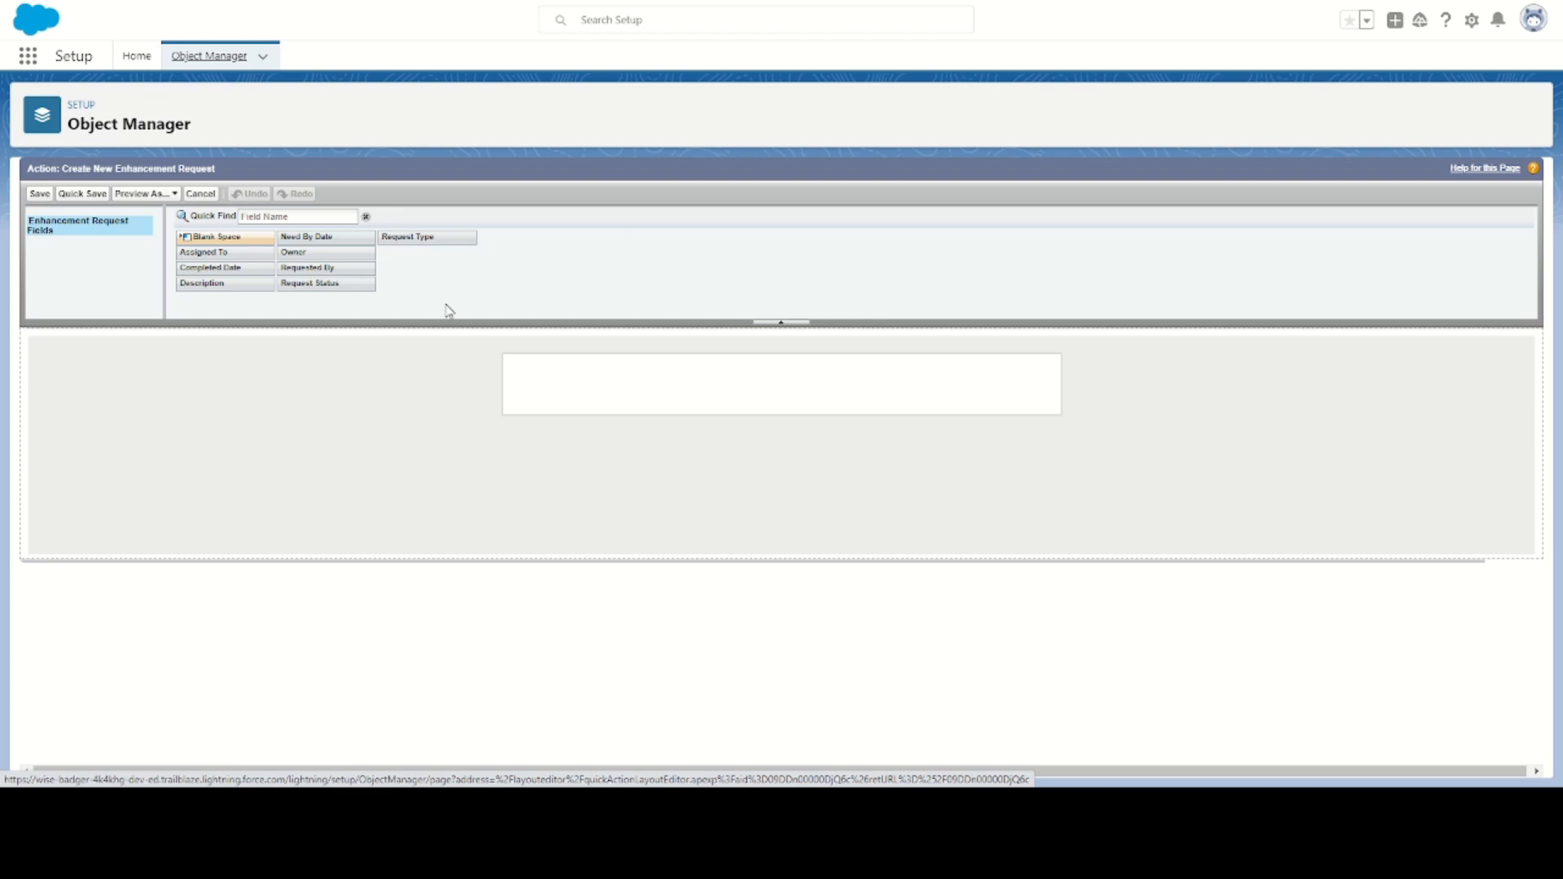
# - Lay out the action with Request Type and Need By Date in the first column and Description in the second, and save the layout
pyautogui.moveTo(213, 287); pyautogui.dragTo(602, 396)
pyautogui.moveTo(311, 237); pyautogui.dragTo(865, 391)
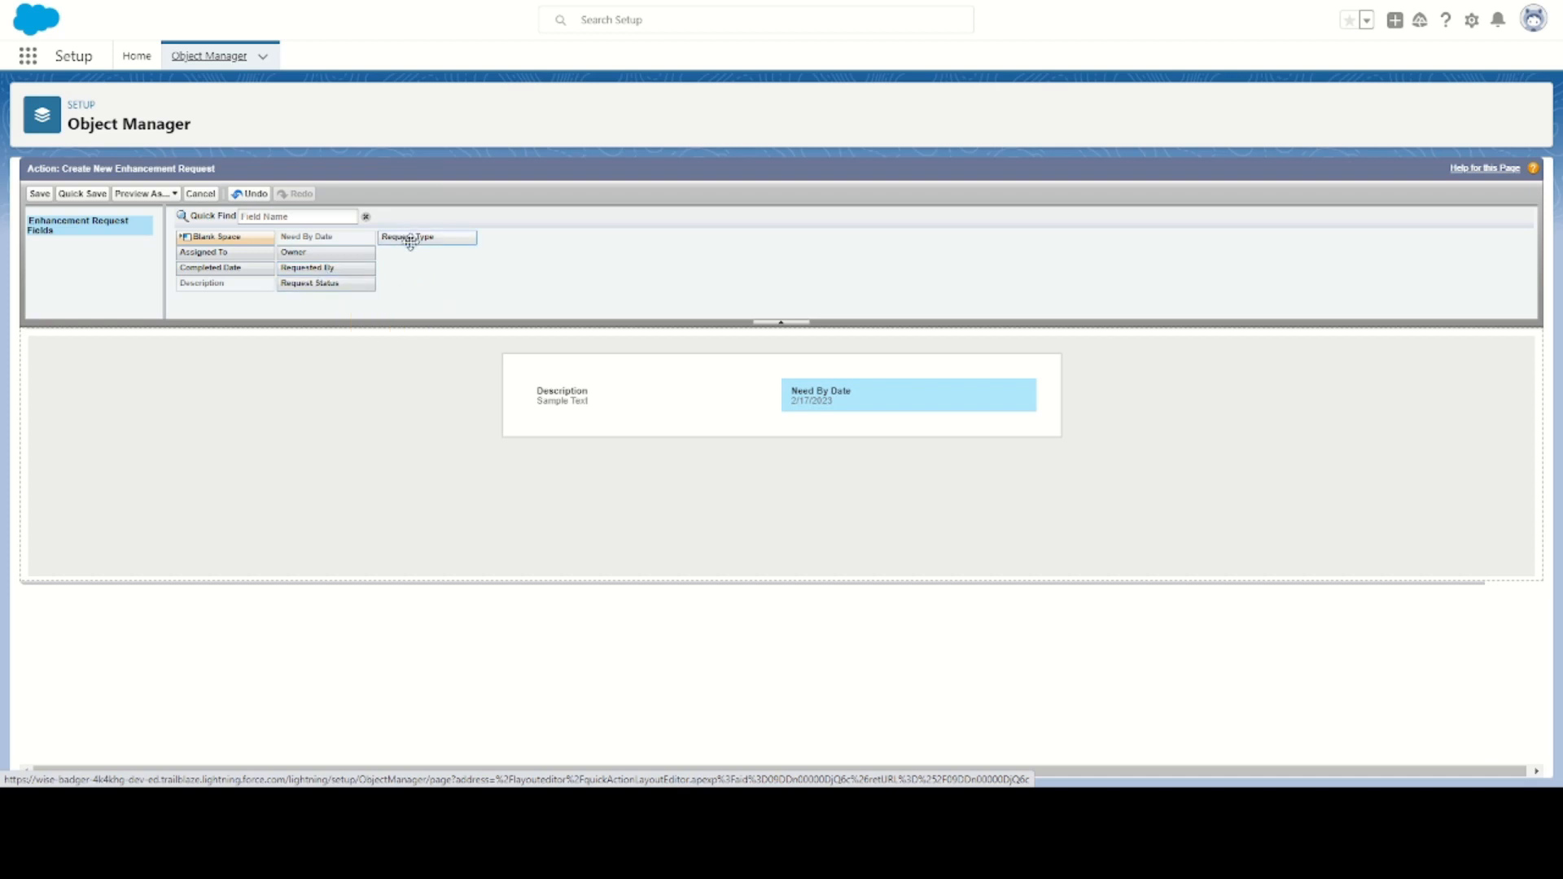
pyautogui.moveTo(399, 237); pyautogui.dragTo(651, 377)
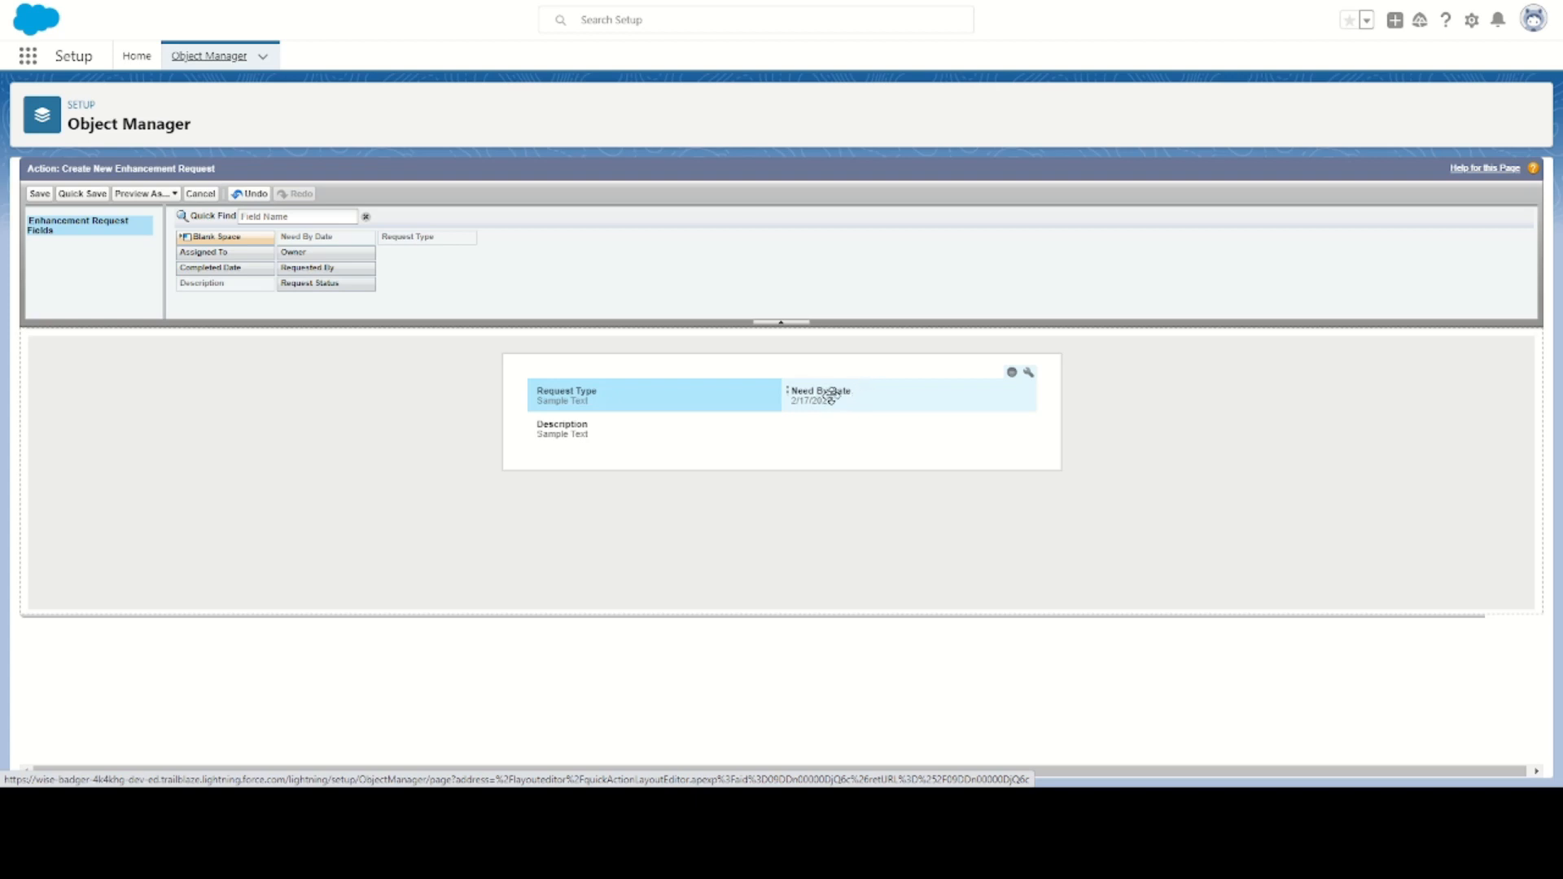
pyautogui.moveTo(830, 396); pyautogui.dragTo(884, 422)
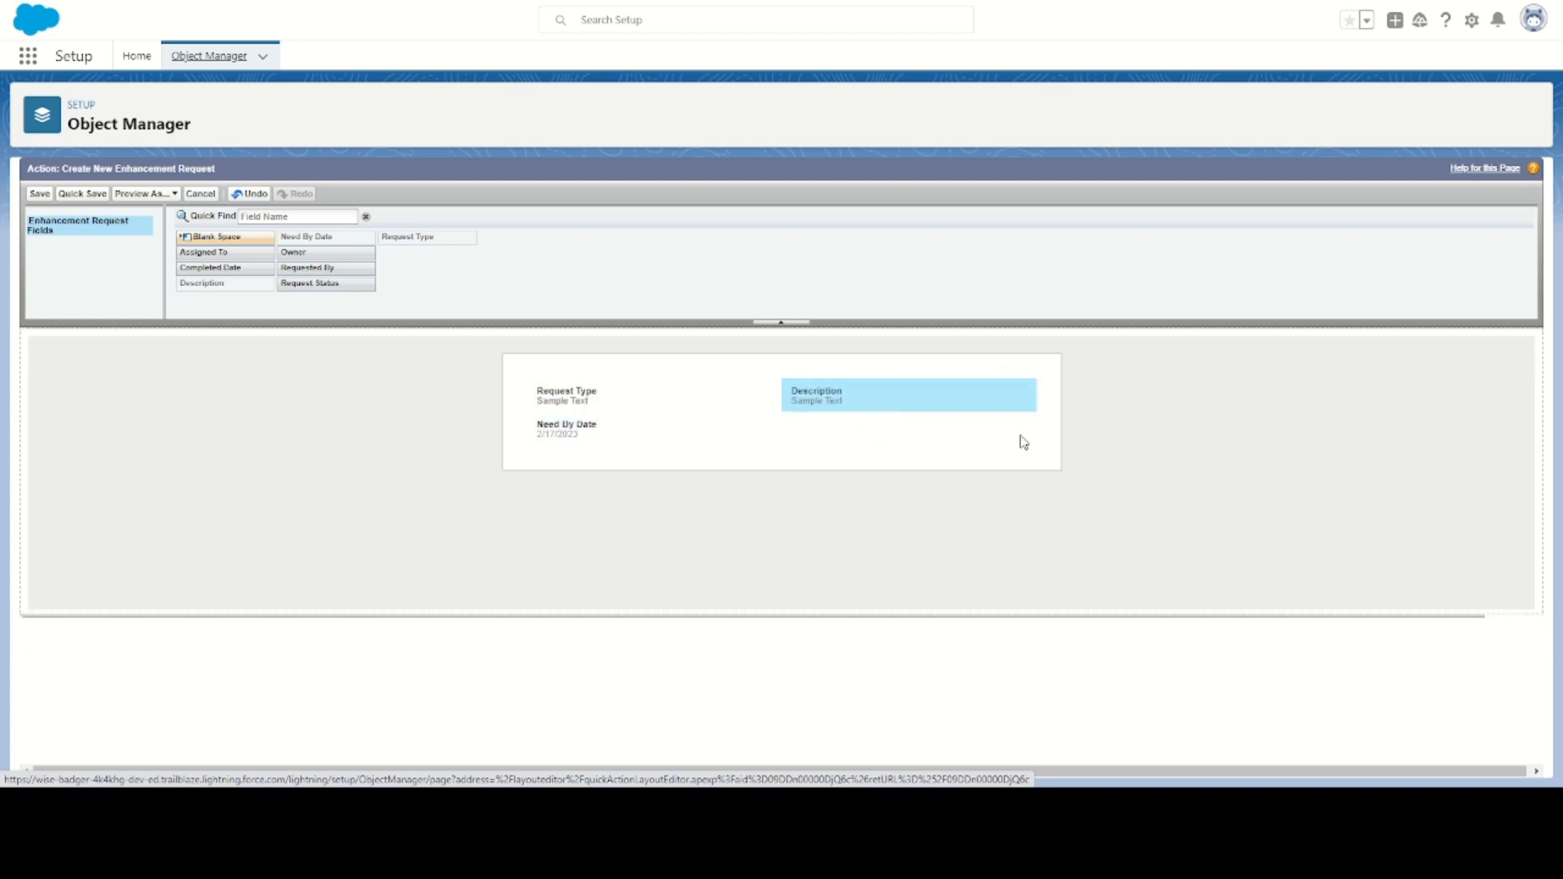
pyautogui.click(39, 194)
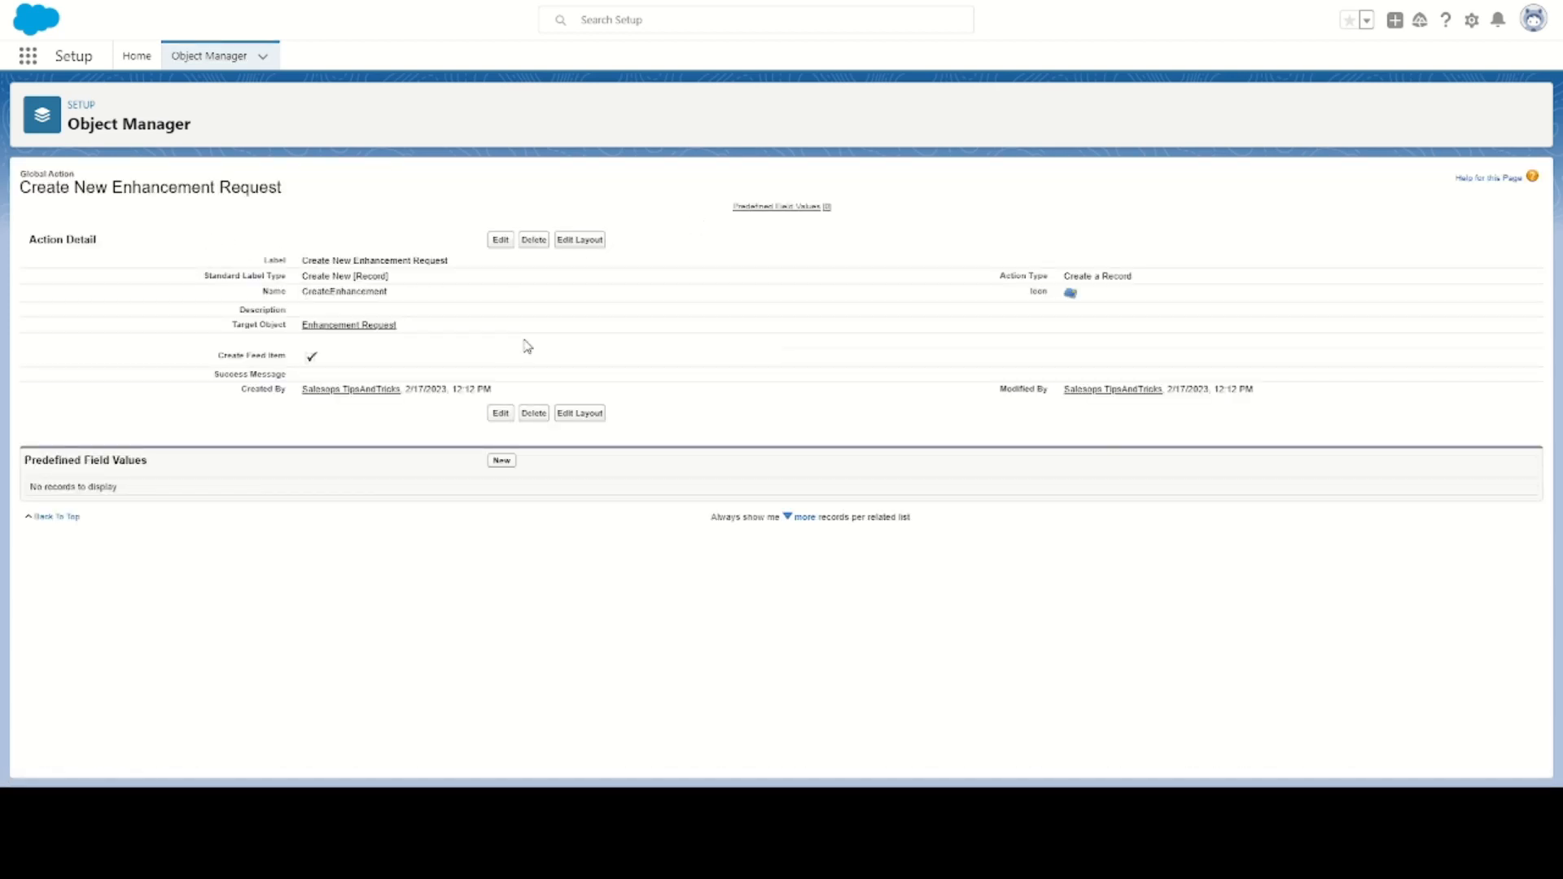
# - Add a predefined field value to the action that sets Request Status to Requested, and save it
pyautogui.click(500, 461)
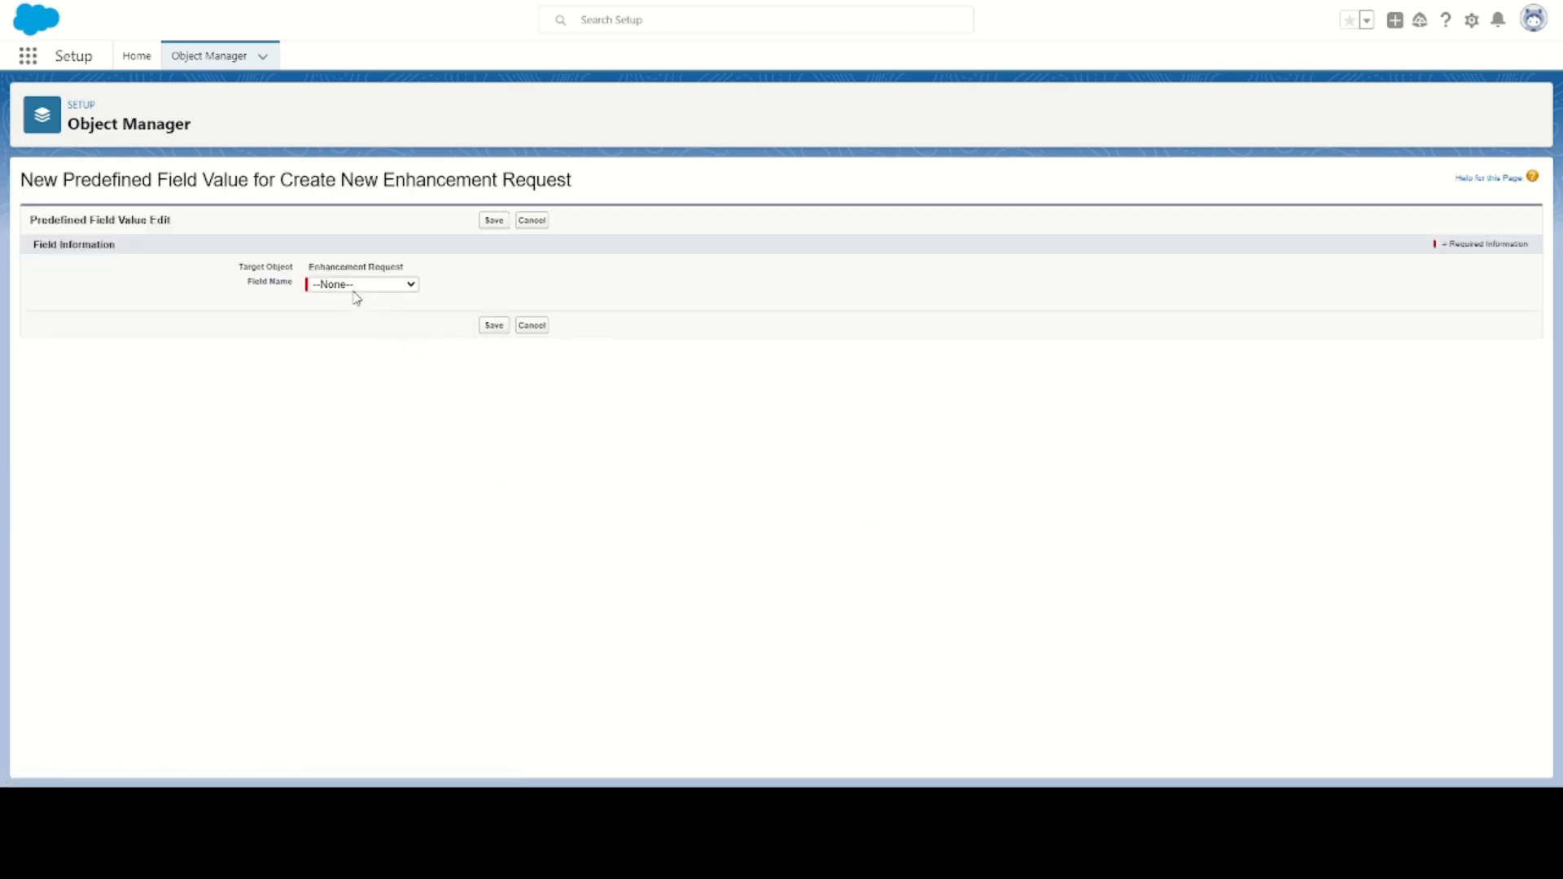
pyautogui.click(354, 287)
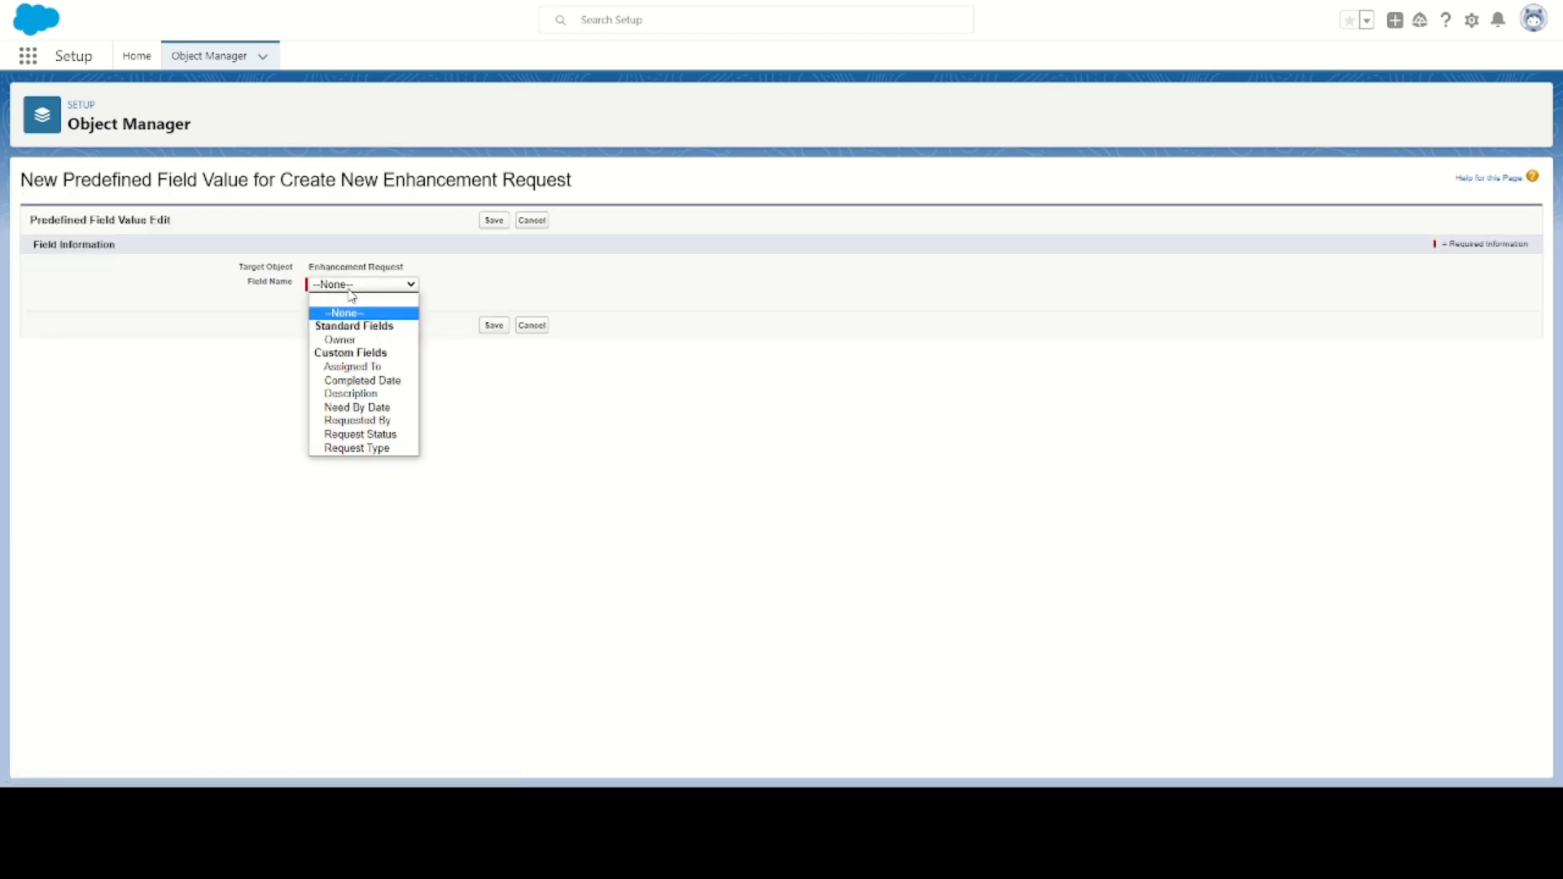
pyautogui.click(392, 435)
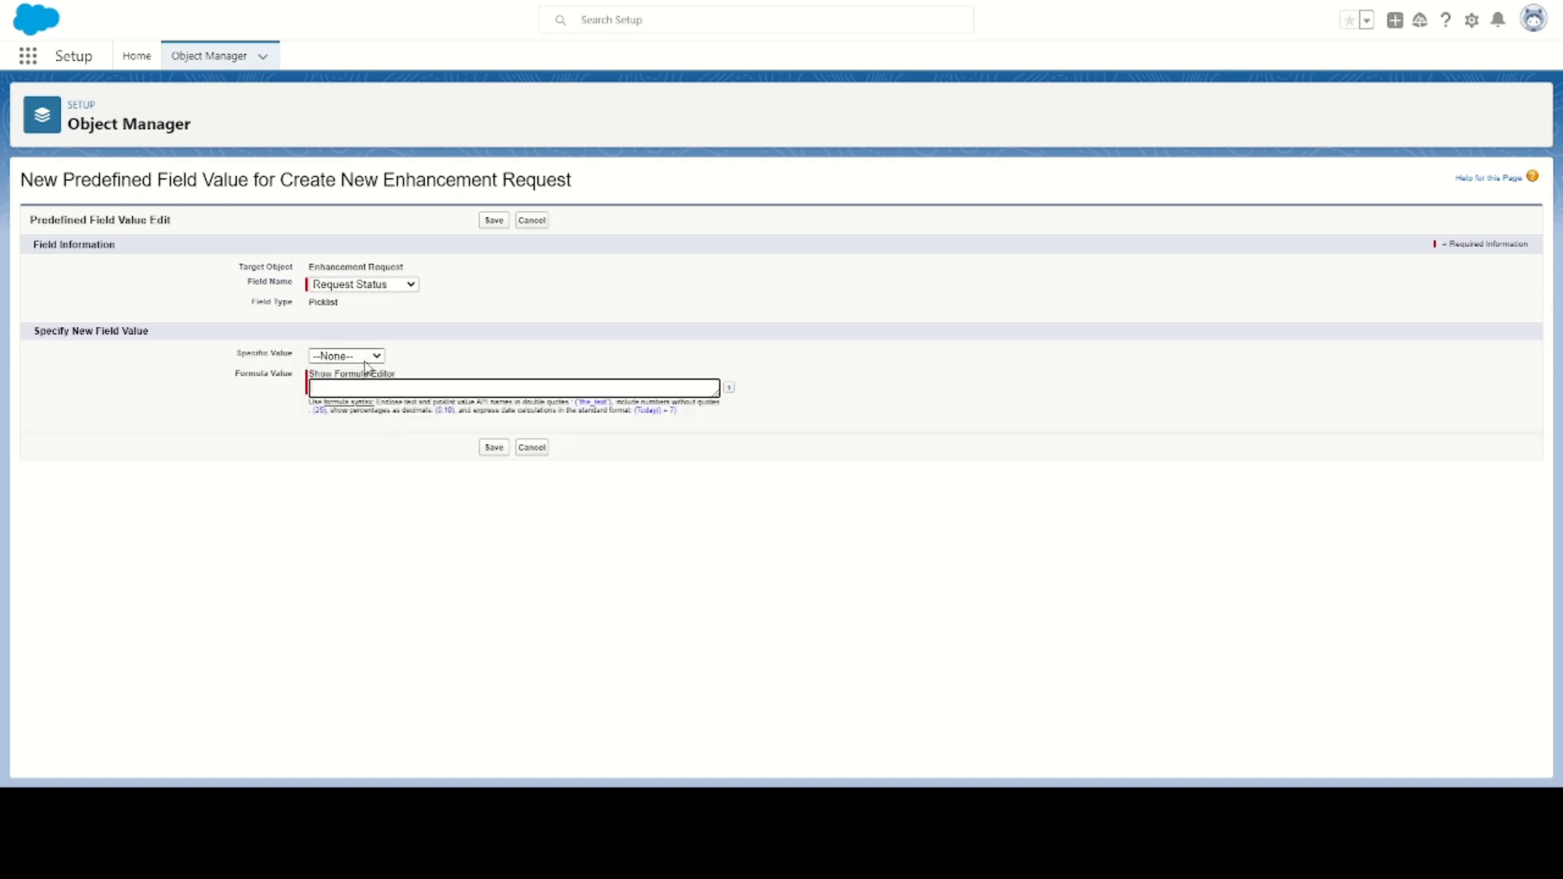
pyautogui.click(365, 358)
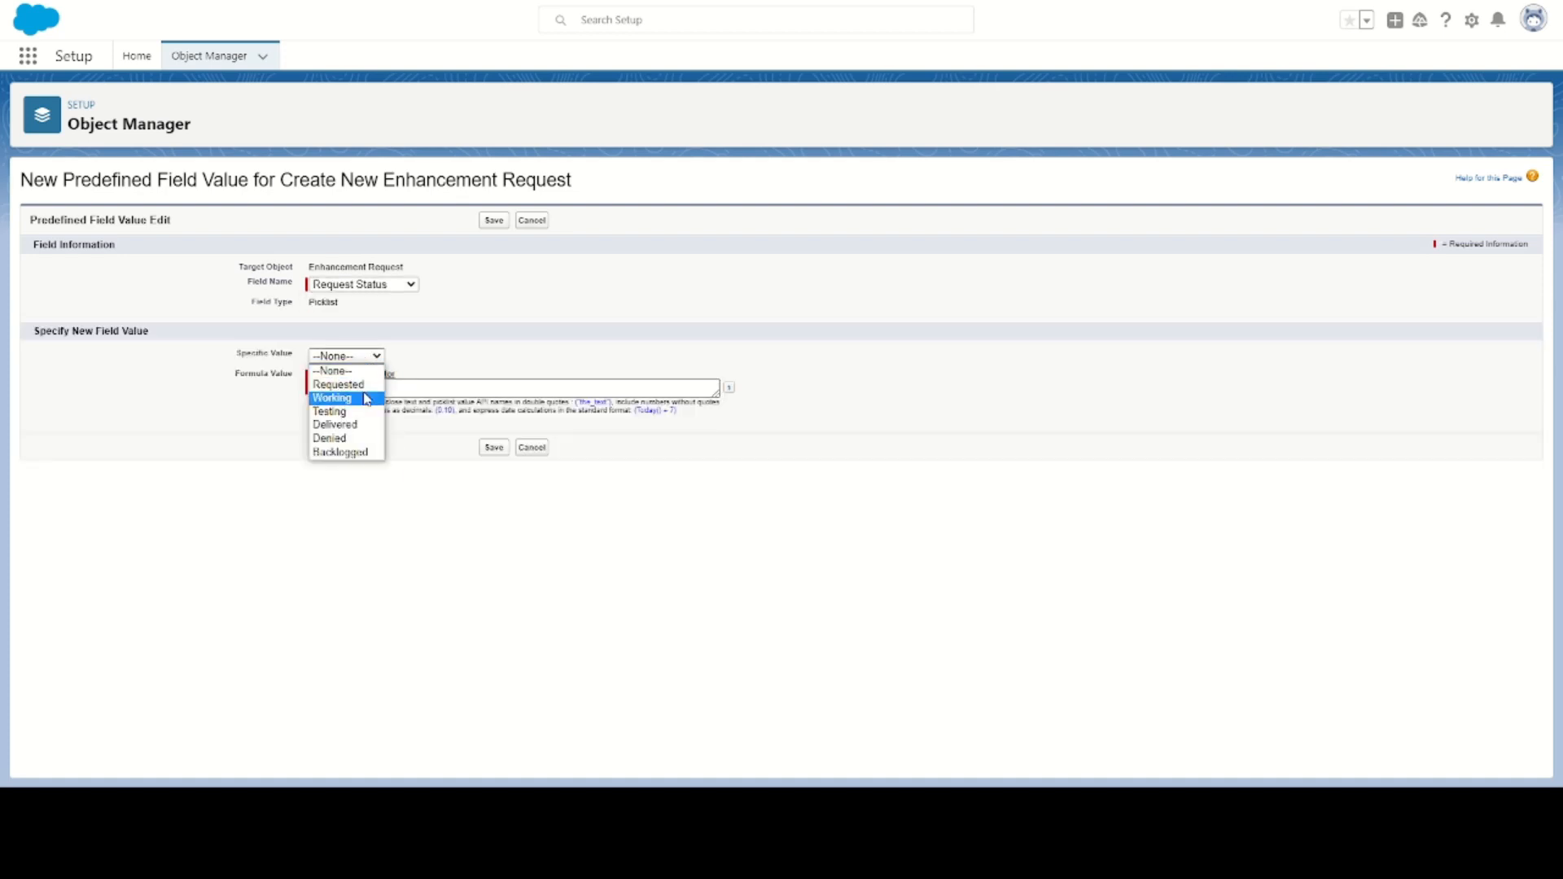
pyautogui.click(364, 386)
pyautogui.click(494, 221)
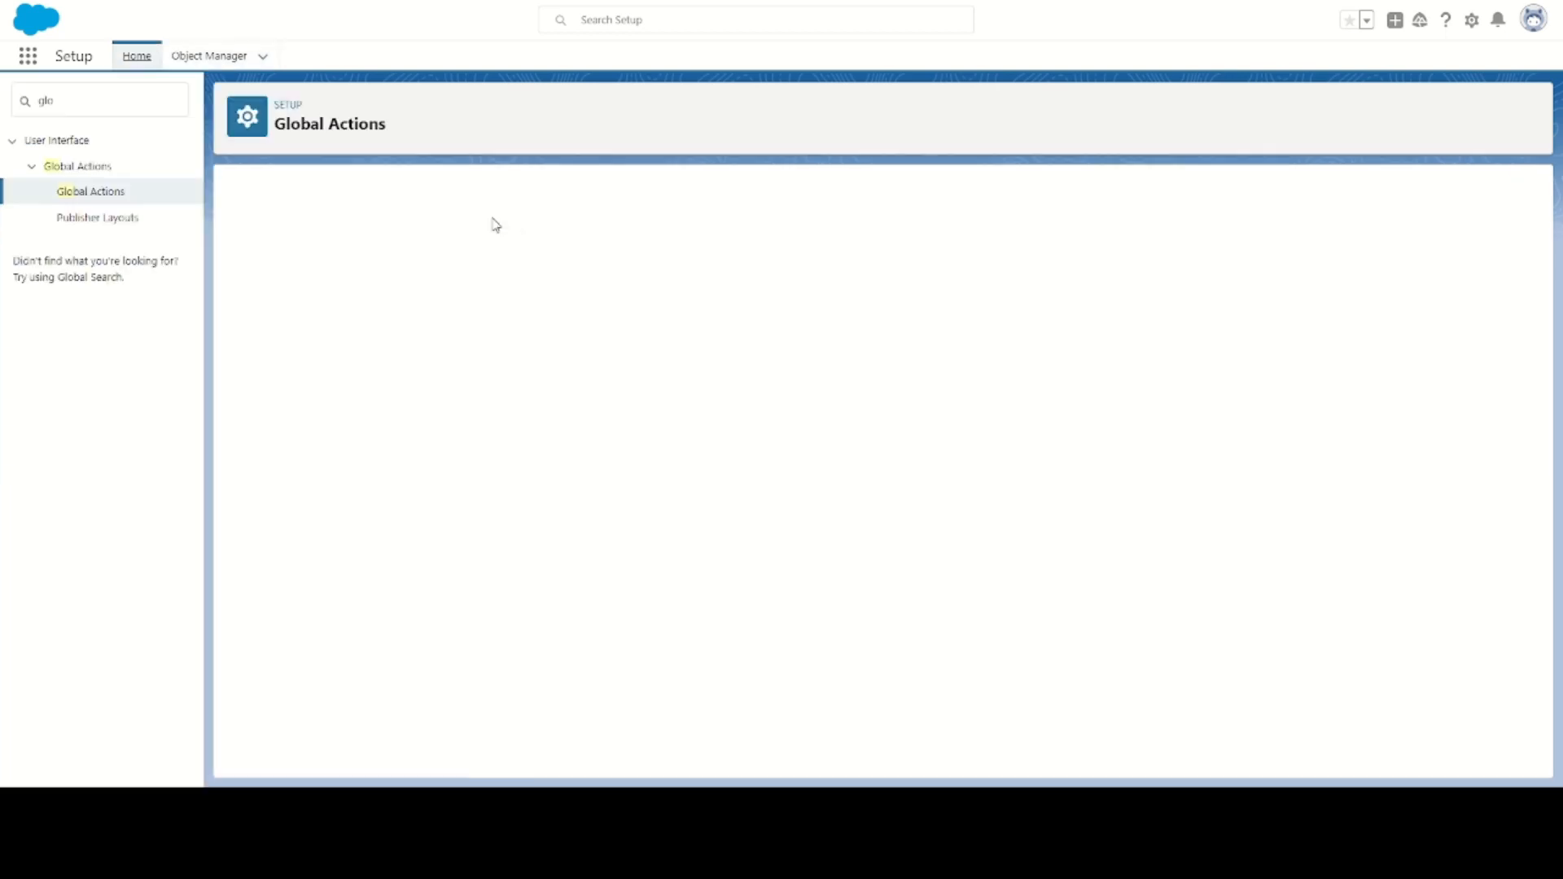
# - Edit the Global Layout publisher layout, placing Create New Enhancement Request first among the Salesforce Classic quick actions
pyautogui.click(114, 200)
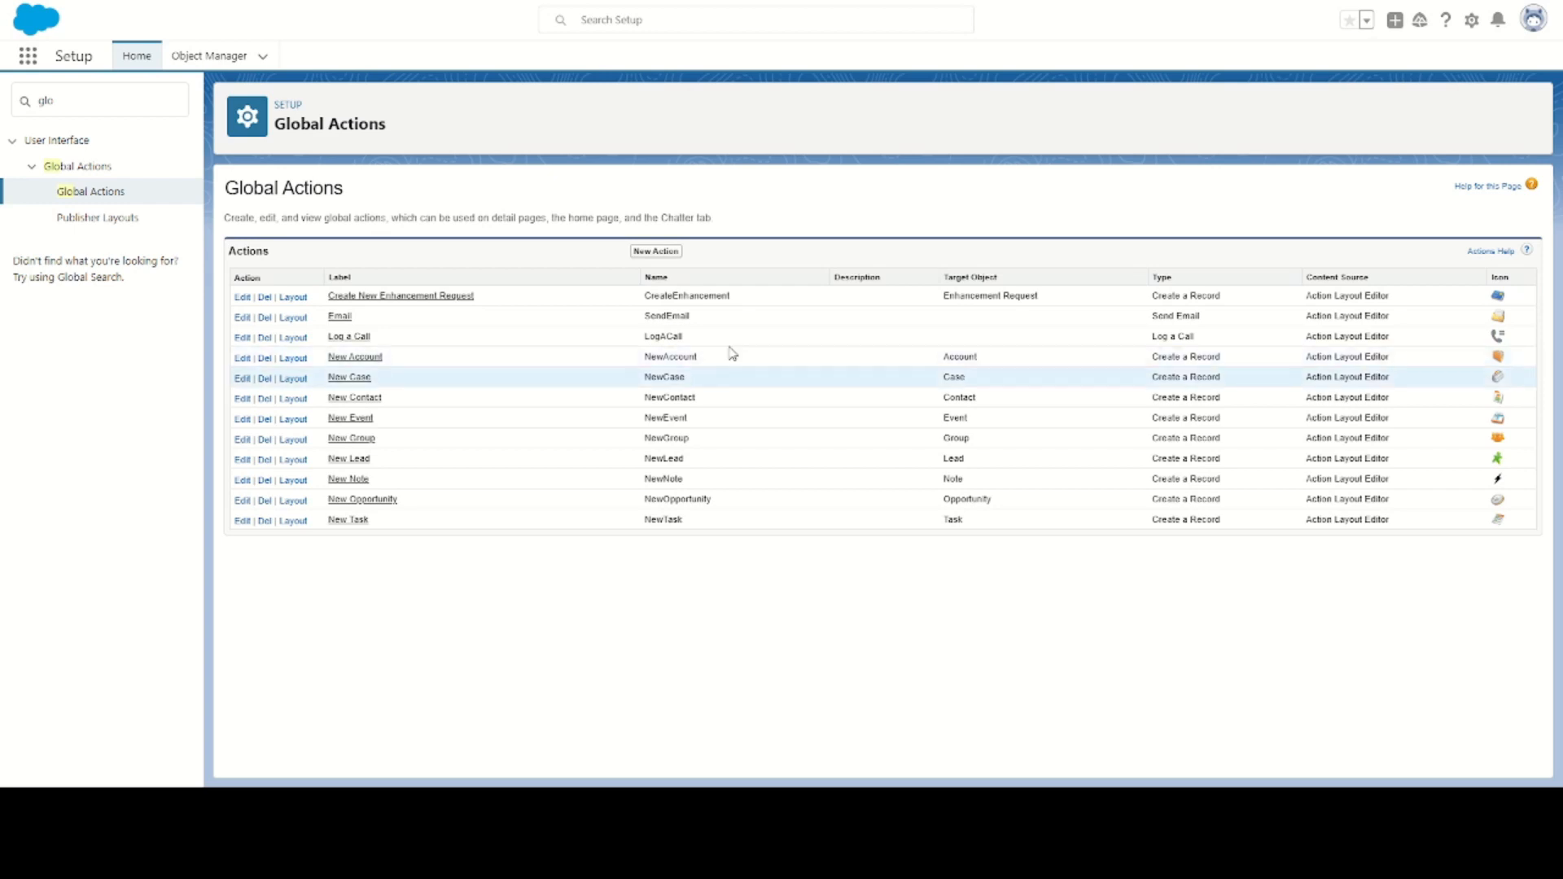
pyautogui.click(108, 219)
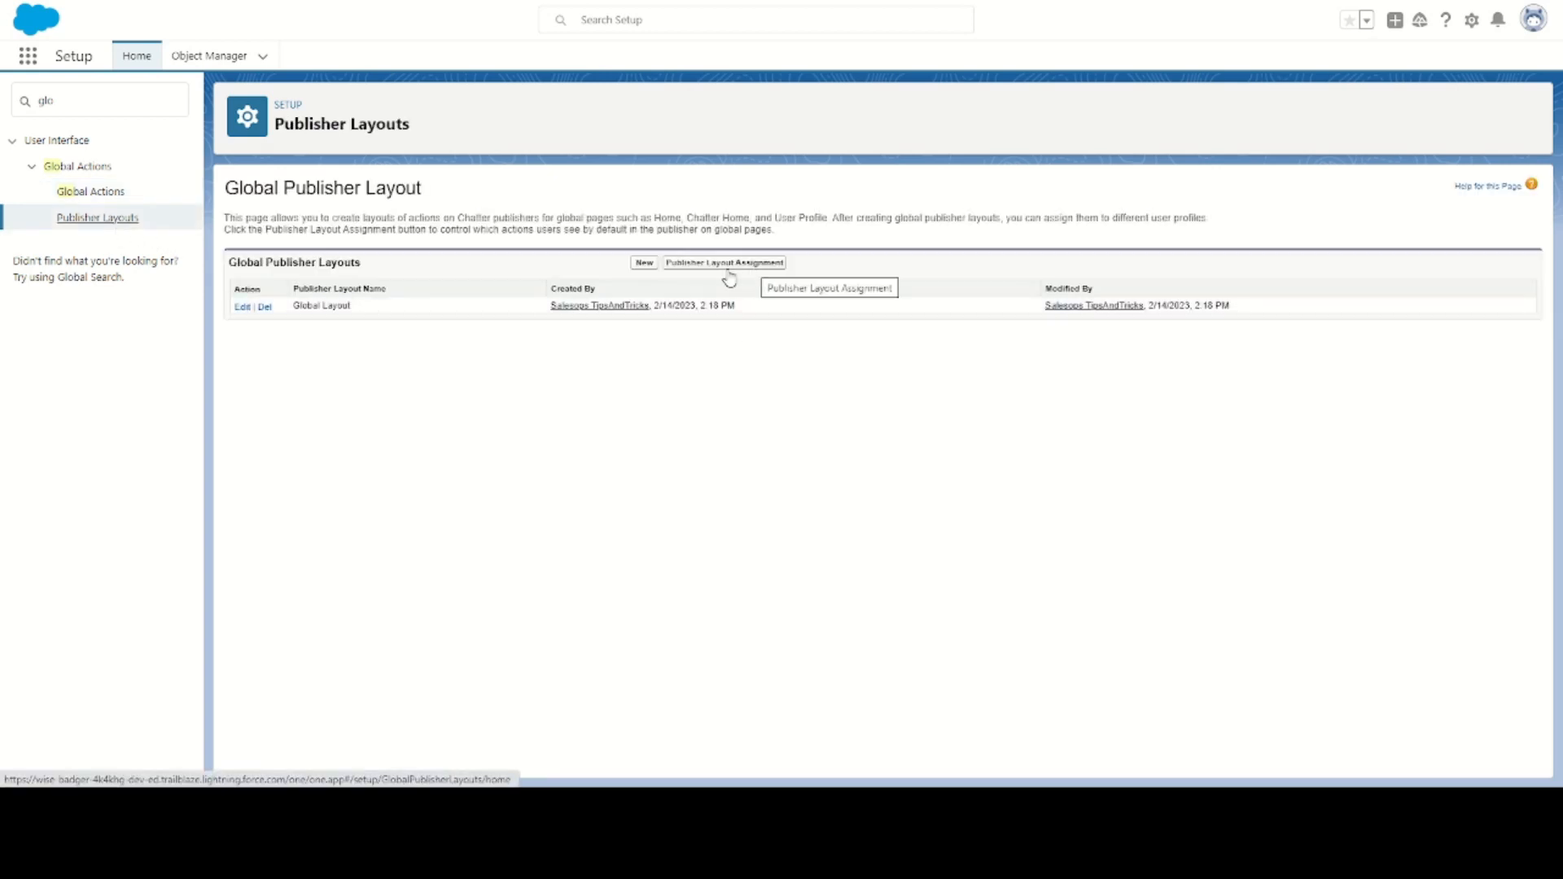
pyautogui.click(243, 307)
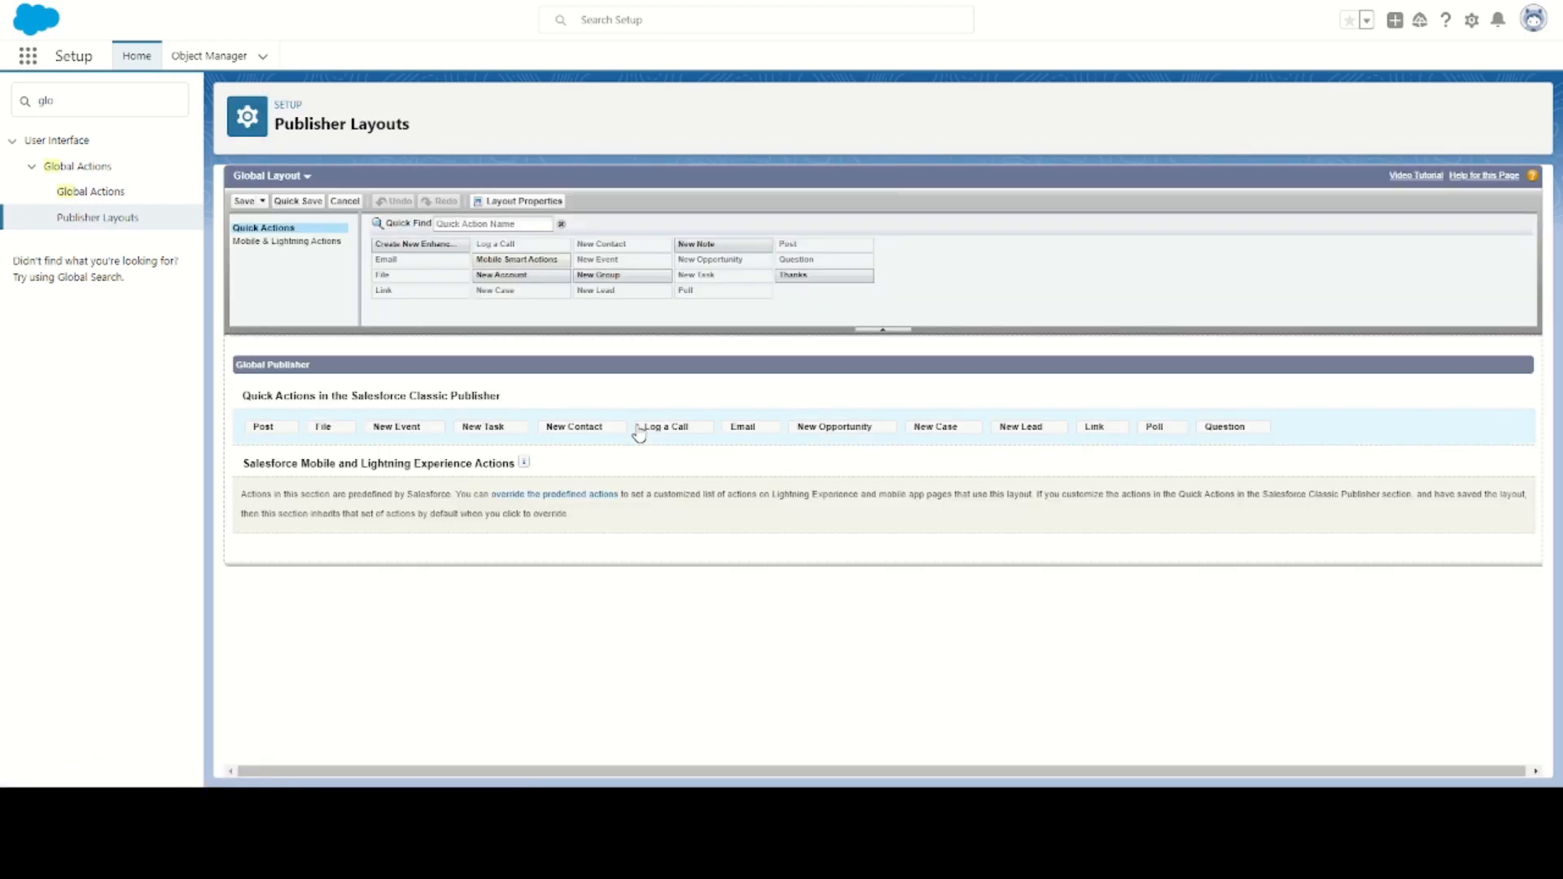
pyautogui.moveTo(411, 244); pyautogui.dragTo(271, 428)
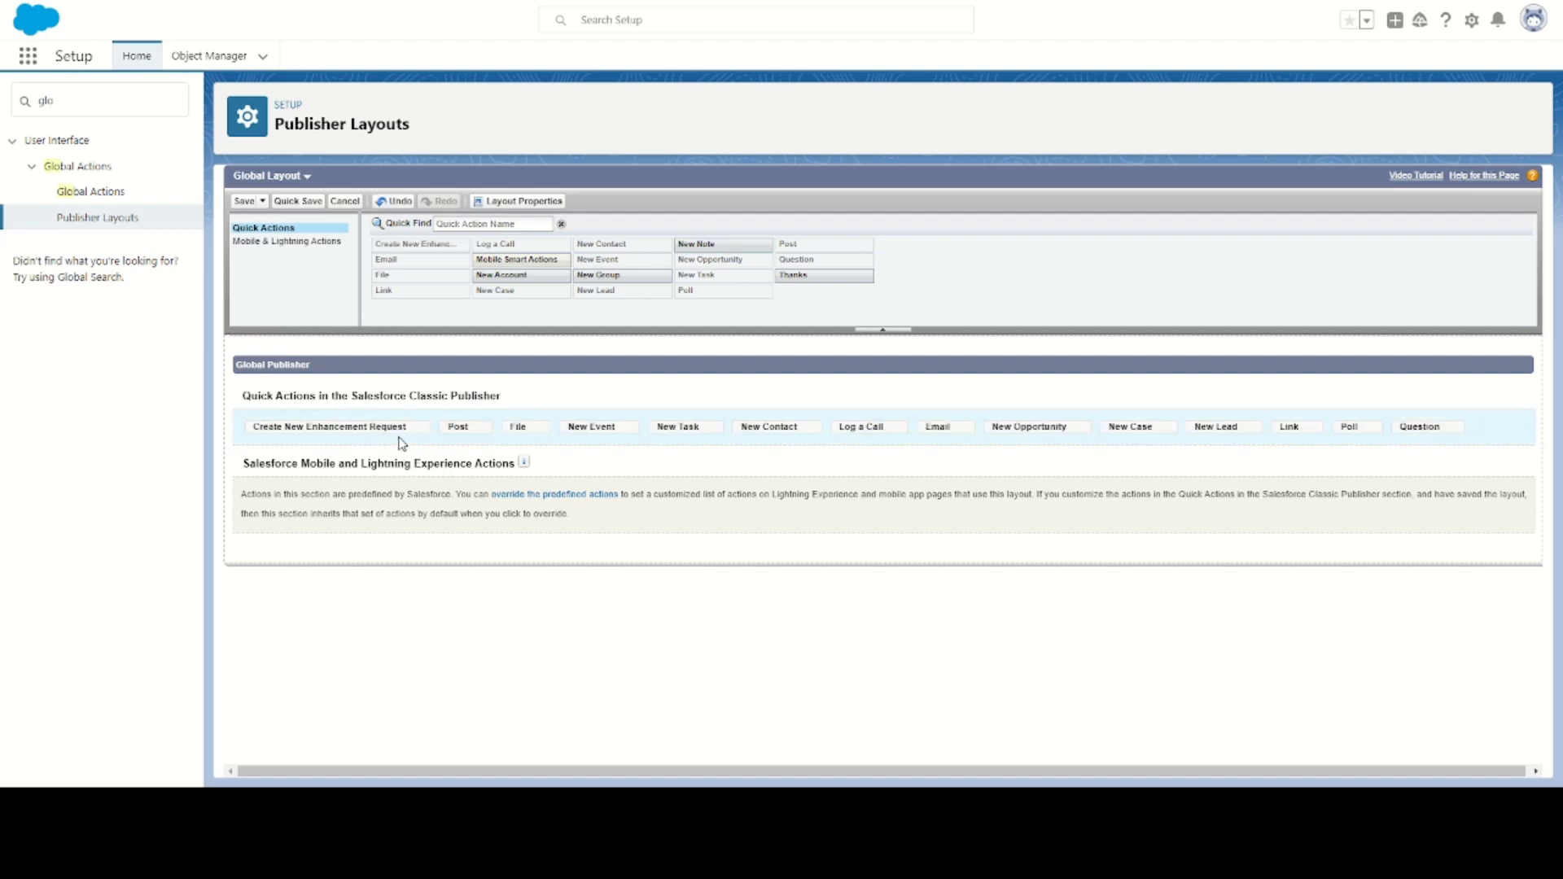
# - Override the predefined mobile and Lightning actions, place Create New Enhancement Request first among them, and save the publisher layout
pyautogui.click(577, 495)
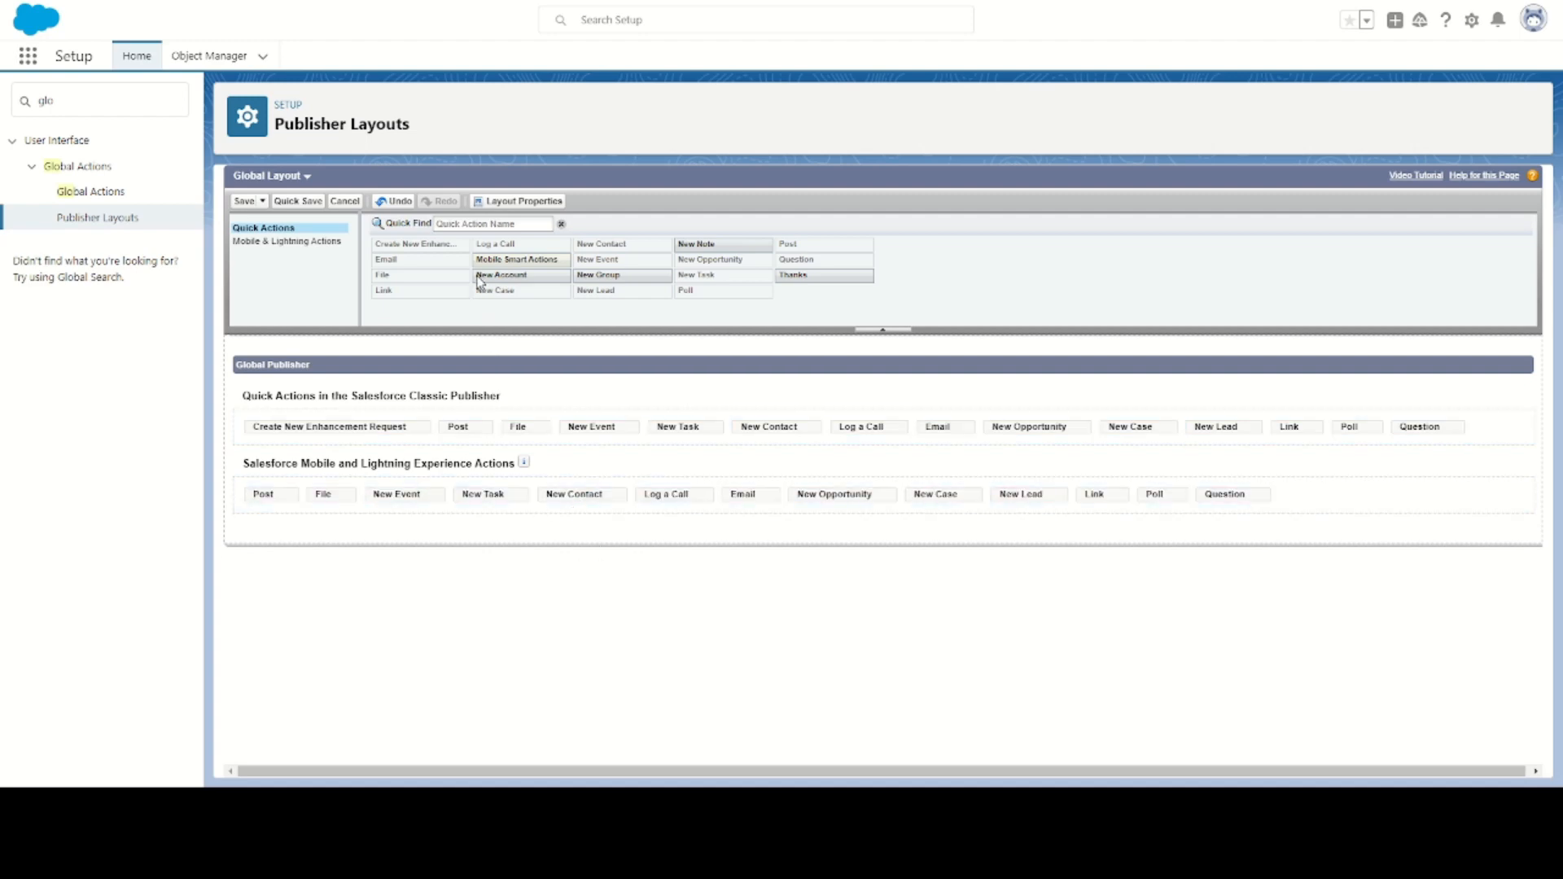
pyautogui.click(281, 243)
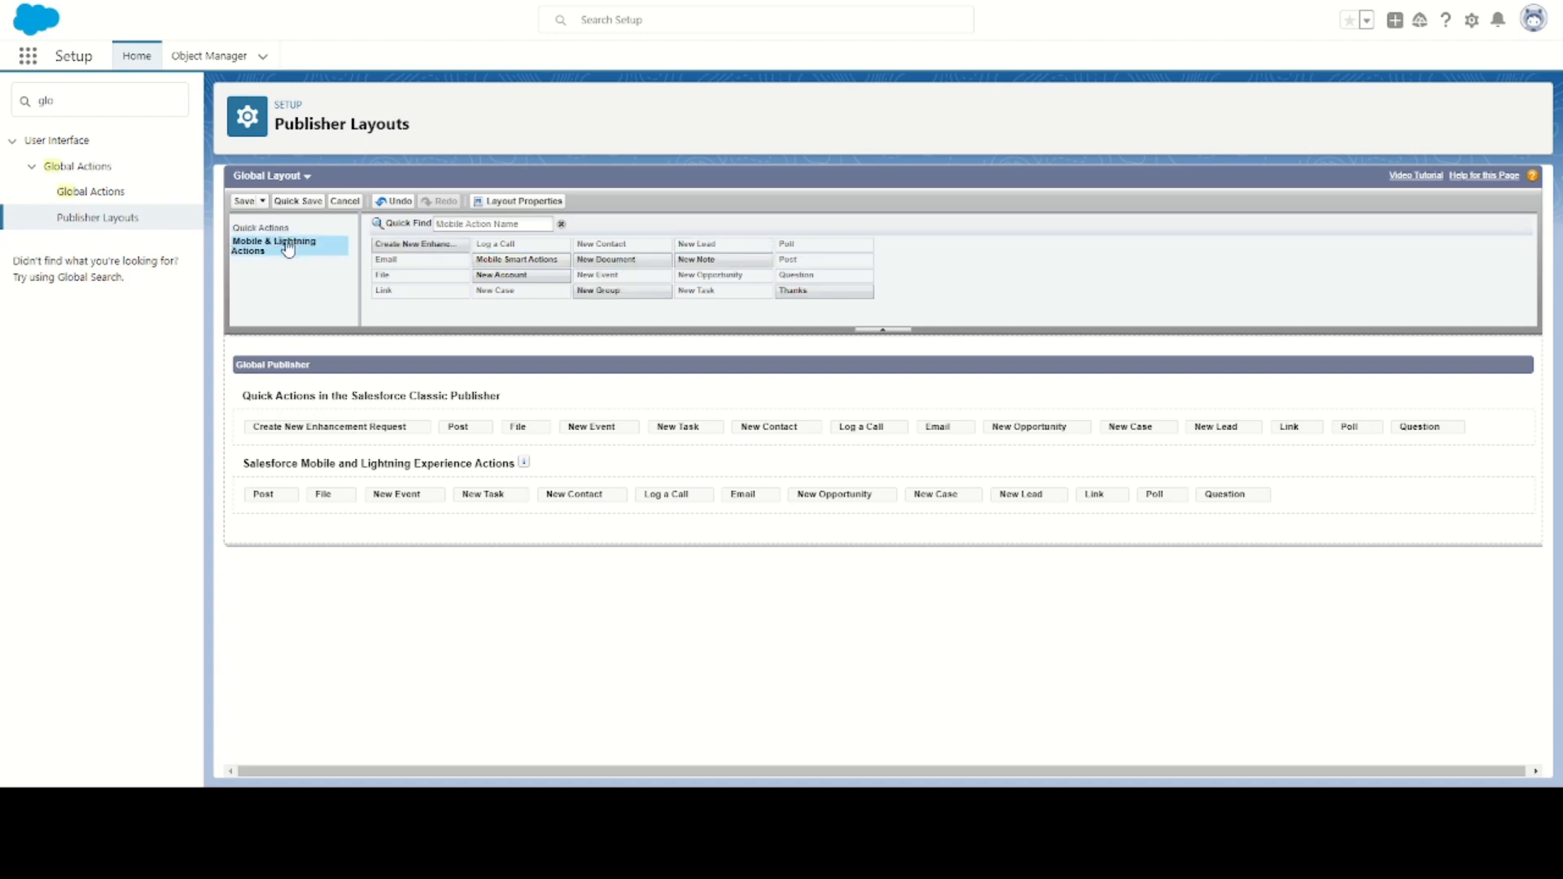
pyautogui.moveTo(405, 244)
pyautogui.mouseDown()
pyautogui.moveTo(383, 334)
pyautogui.moveTo(259, 498)
pyautogui.mouseUp()
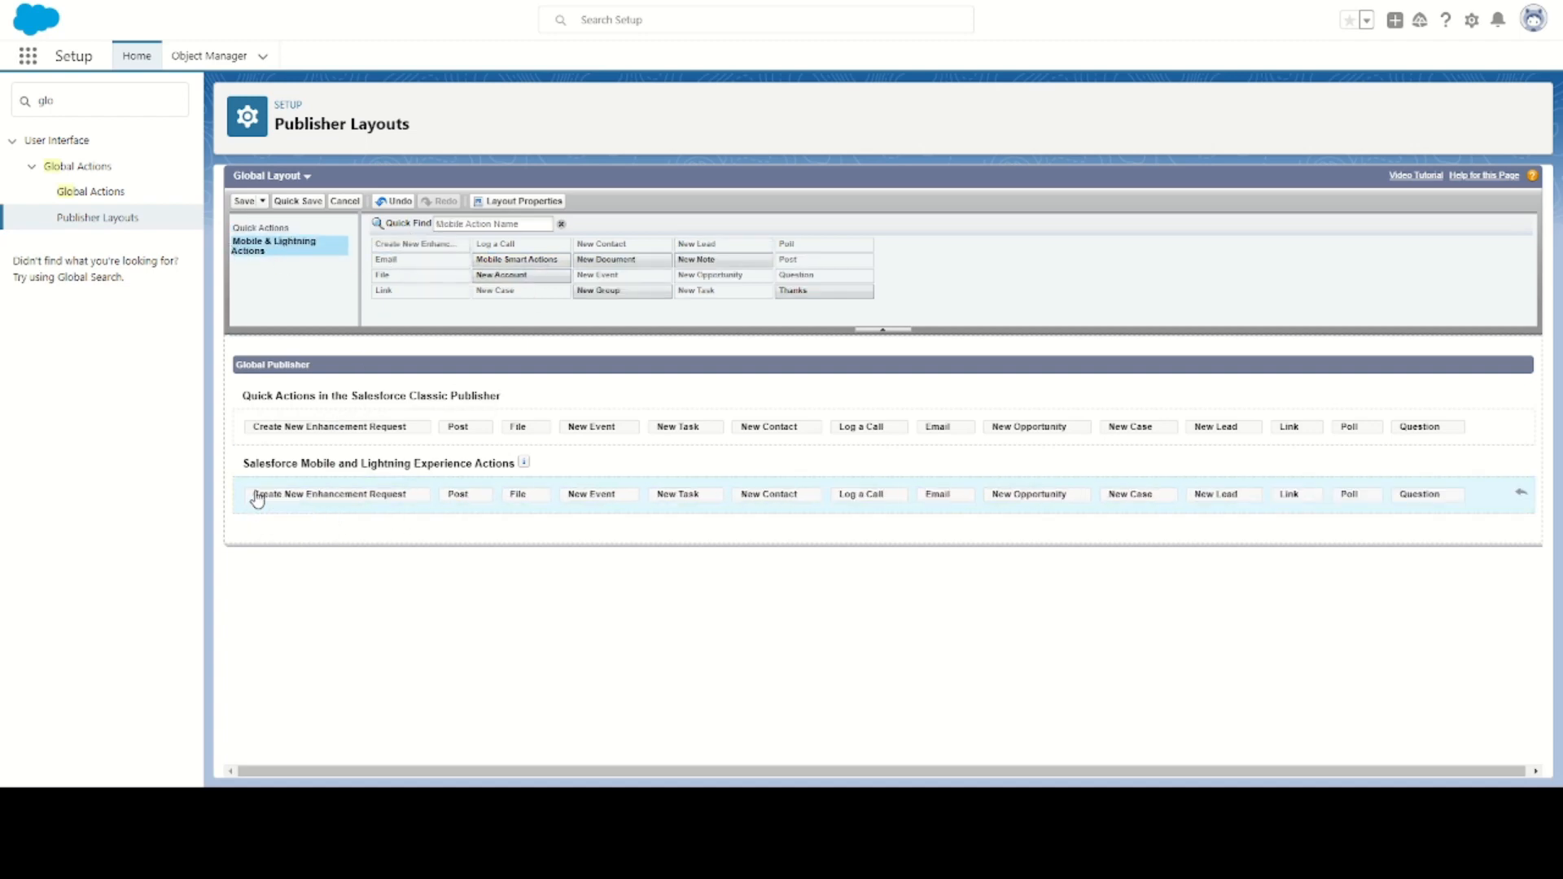
pyautogui.click(243, 202)
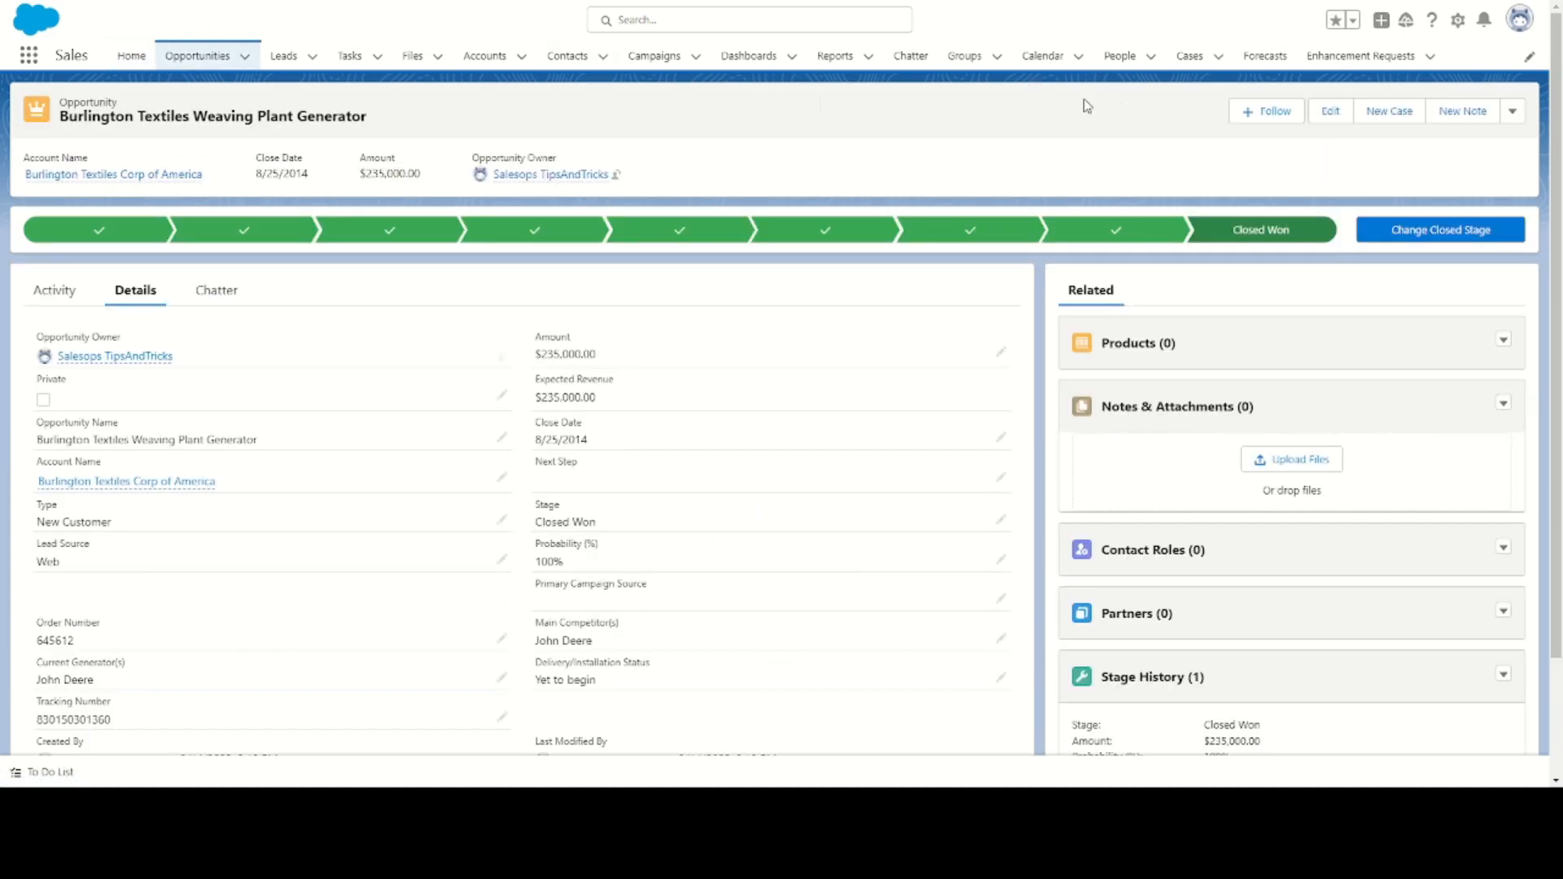
# - Start an enhancement request through the global action, with request type Report/Dashboard, a short description and a need-by date
pyautogui.click(1382, 21)
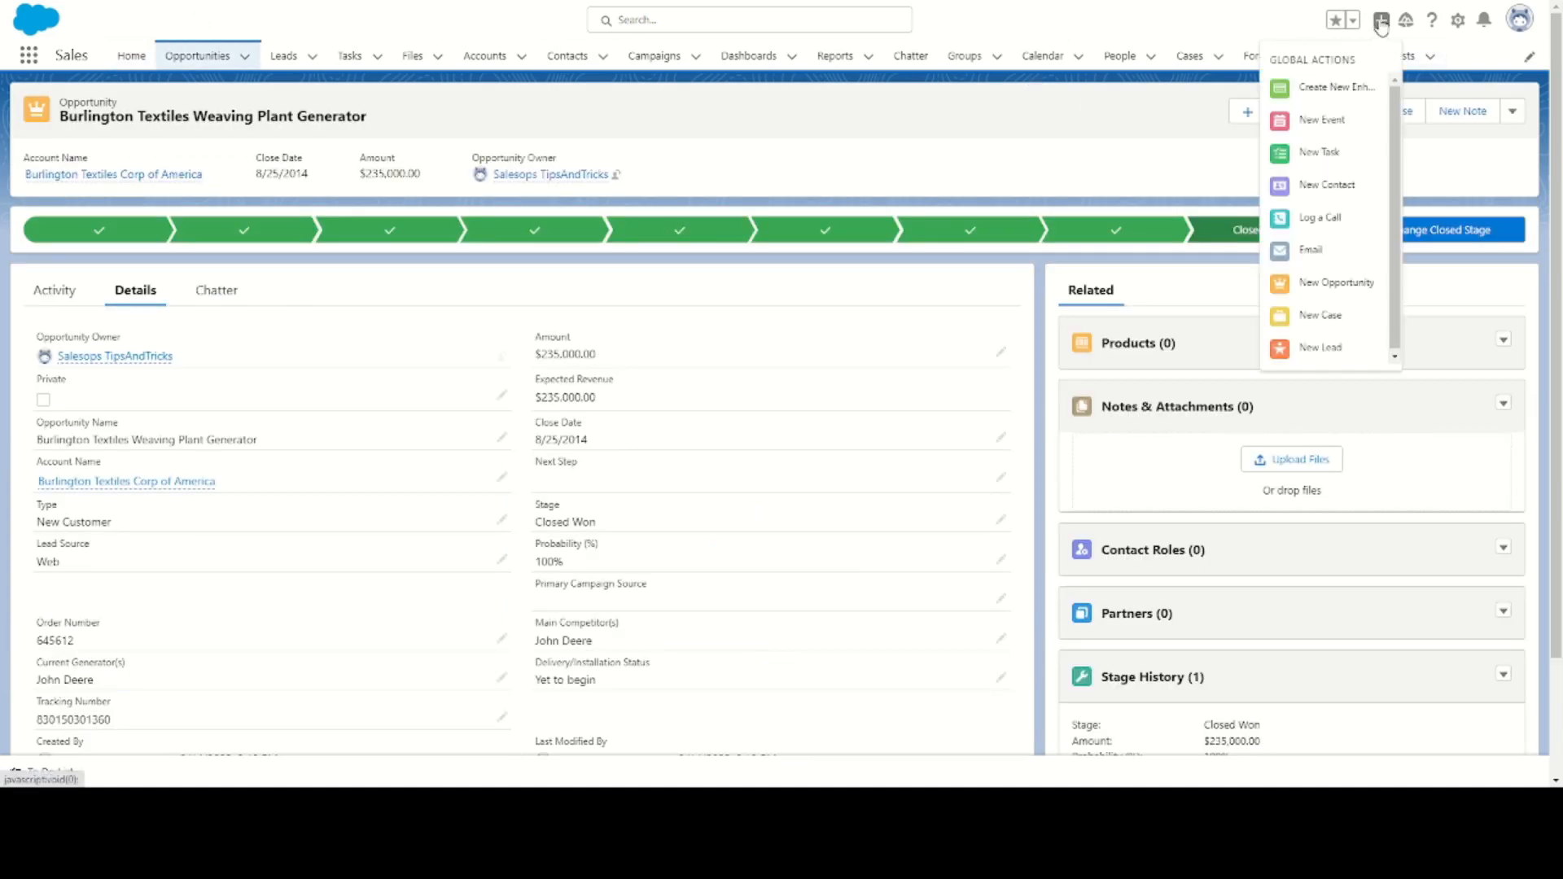
pyautogui.click(1319, 91)
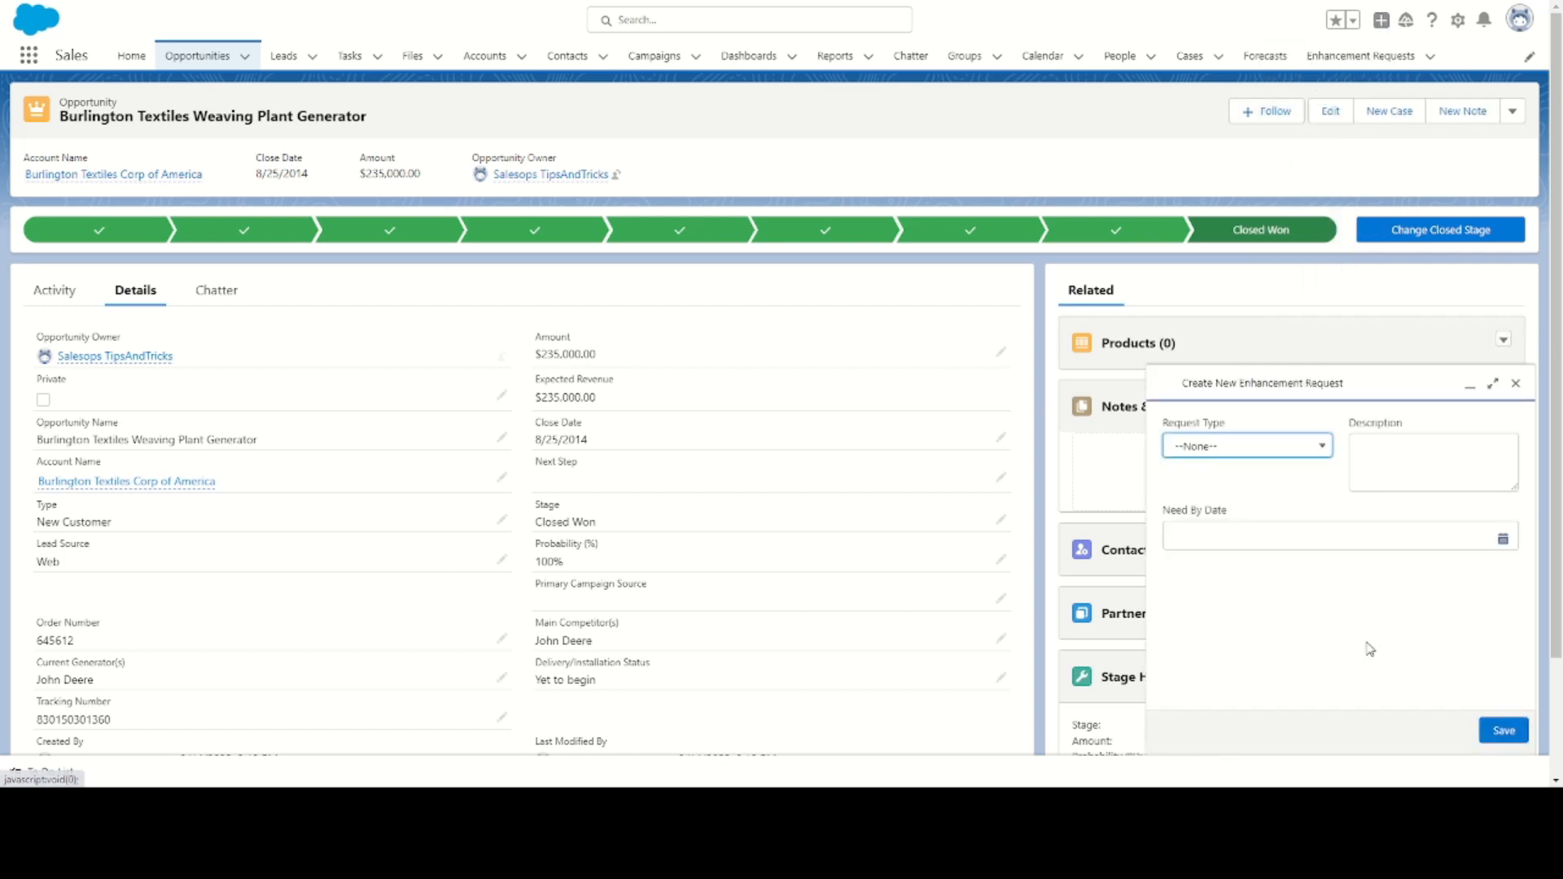
pyautogui.click(1304, 450)
pyautogui.click(1248, 510)
pyautogui.click(1393, 471)
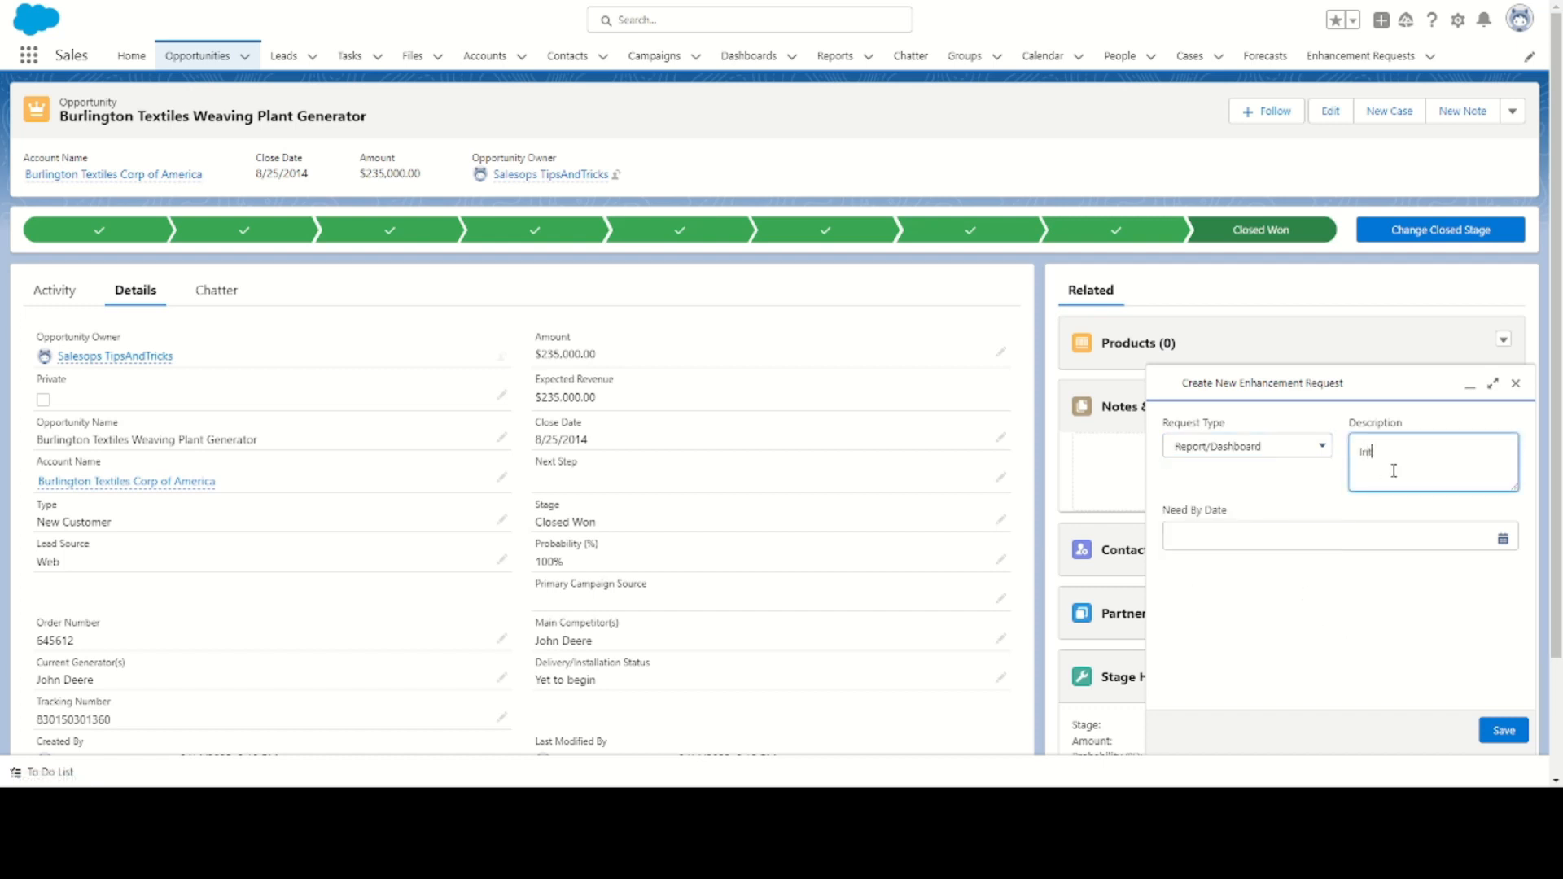
pyautogui.click(1315, 533)
pyautogui.click(1340, 573)
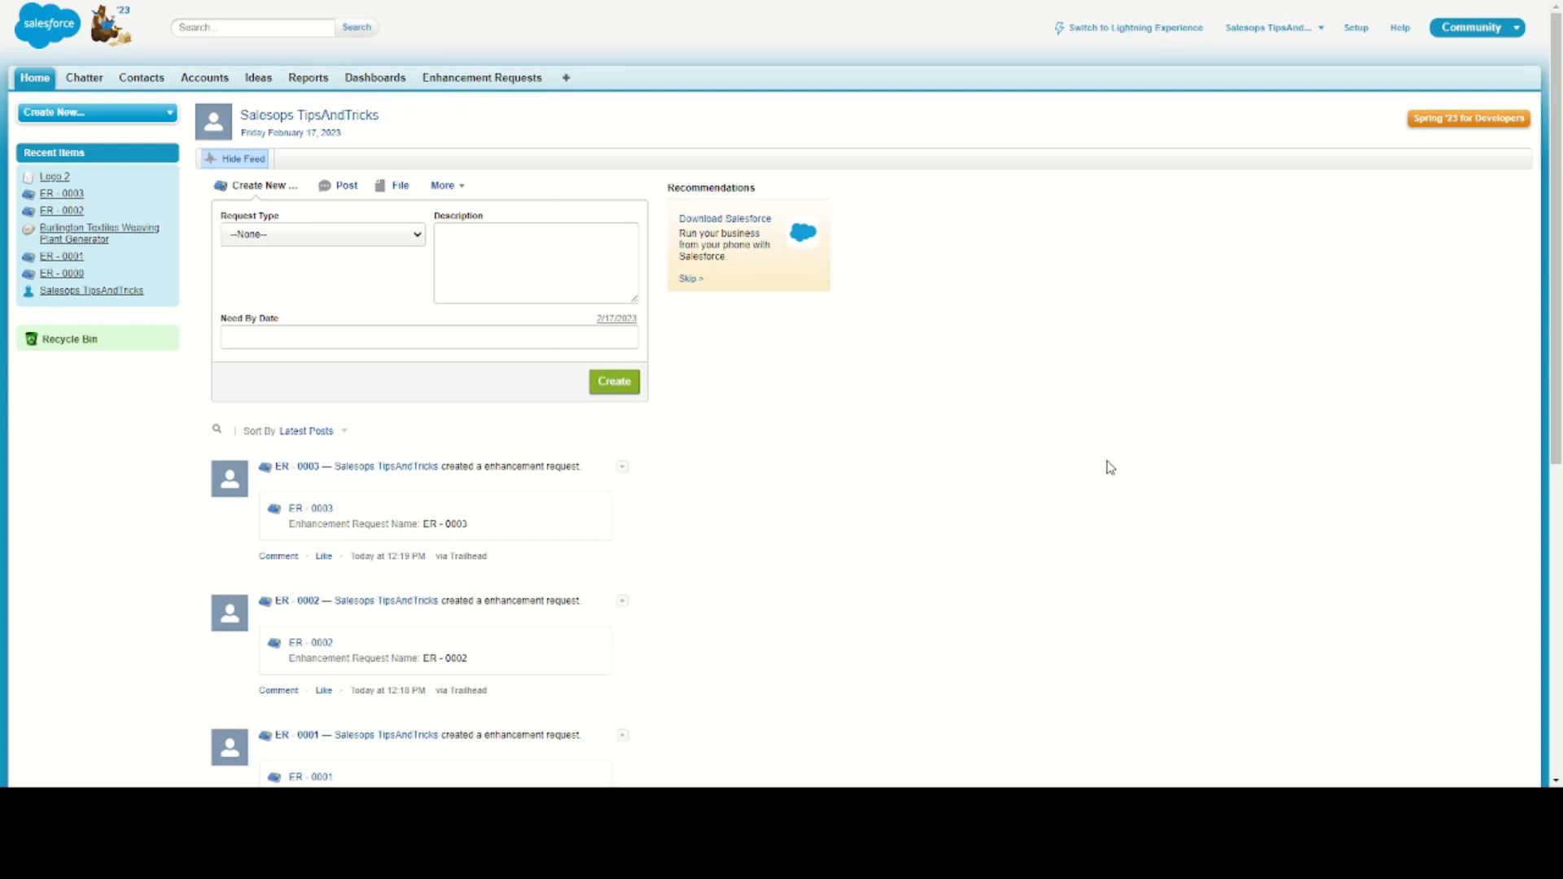
# - Open Documents from the list of all tabs in Salesforce Classic
pyautogui.click(567, 80)
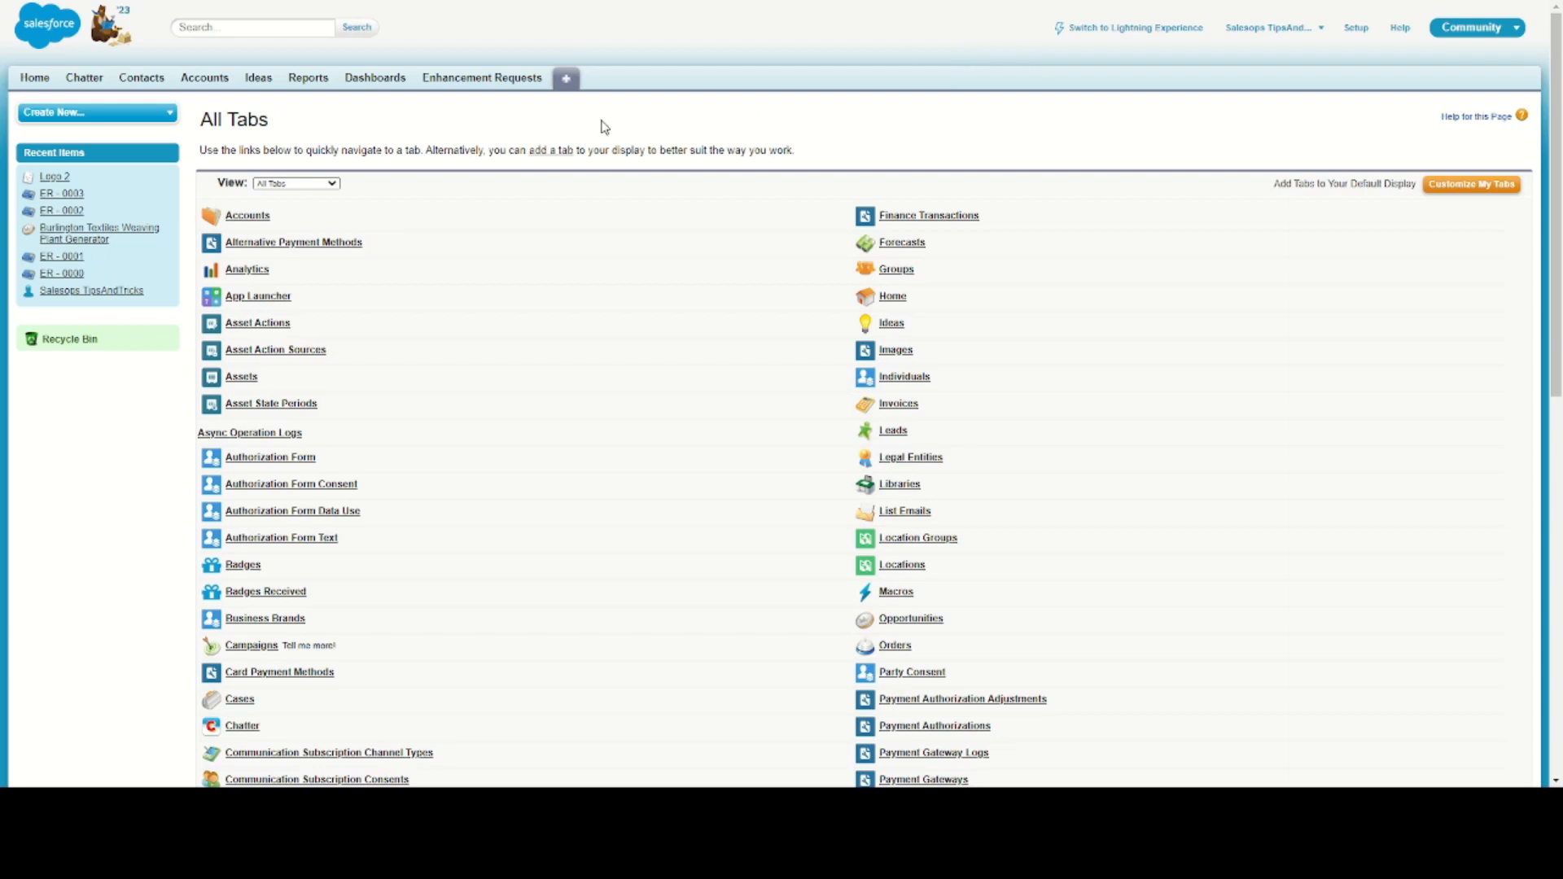
pyautogui.scroll(-6, 460, 574)
pyautogui.scroll(-3, 446, 552)
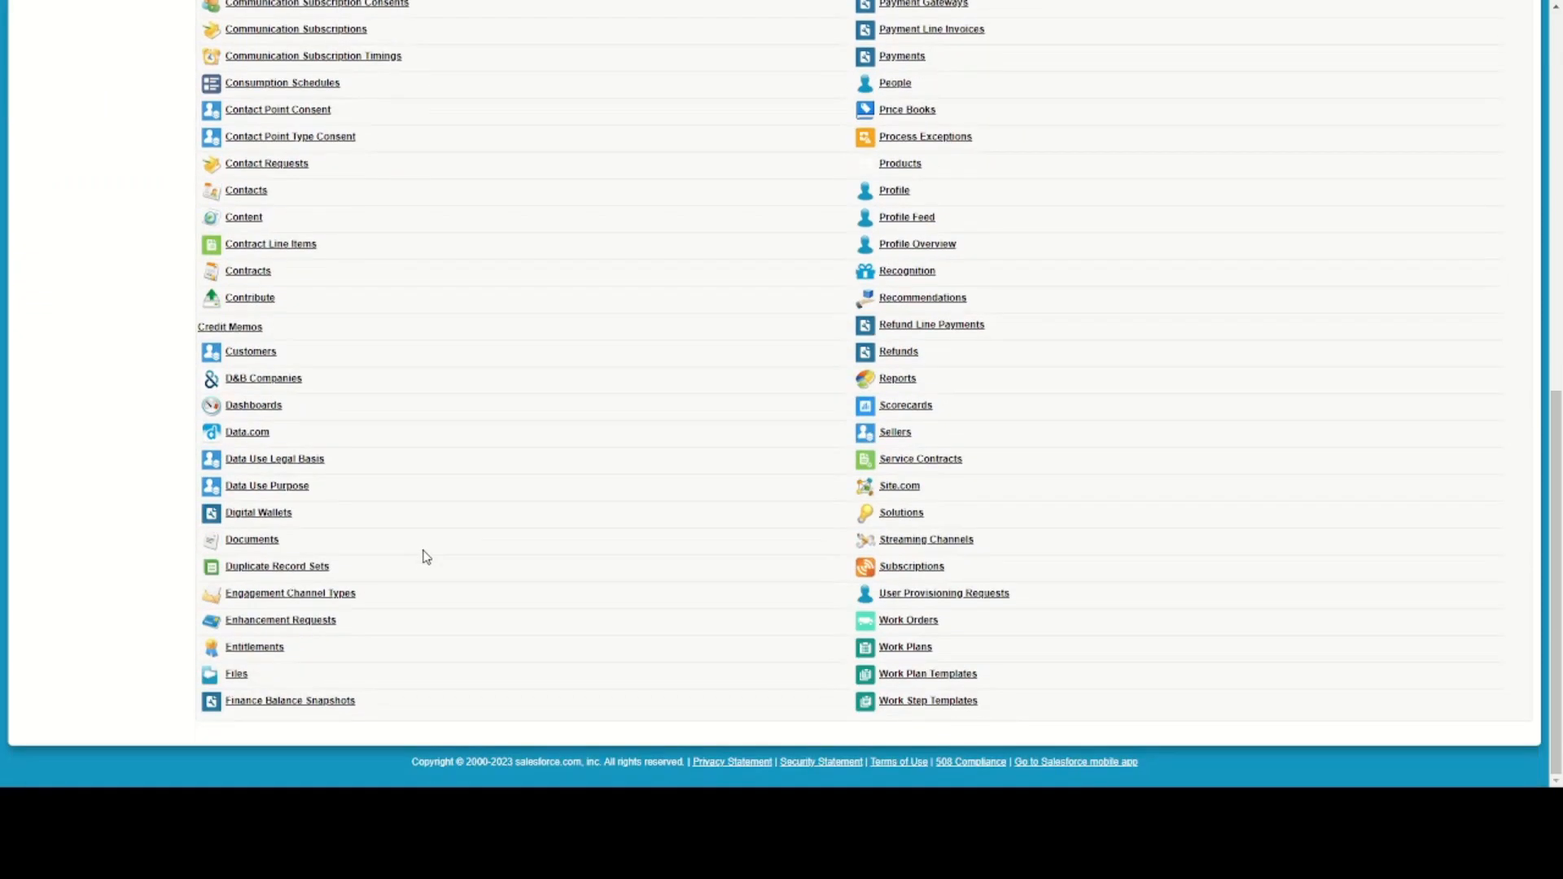
pyautogui.click(249, 541)
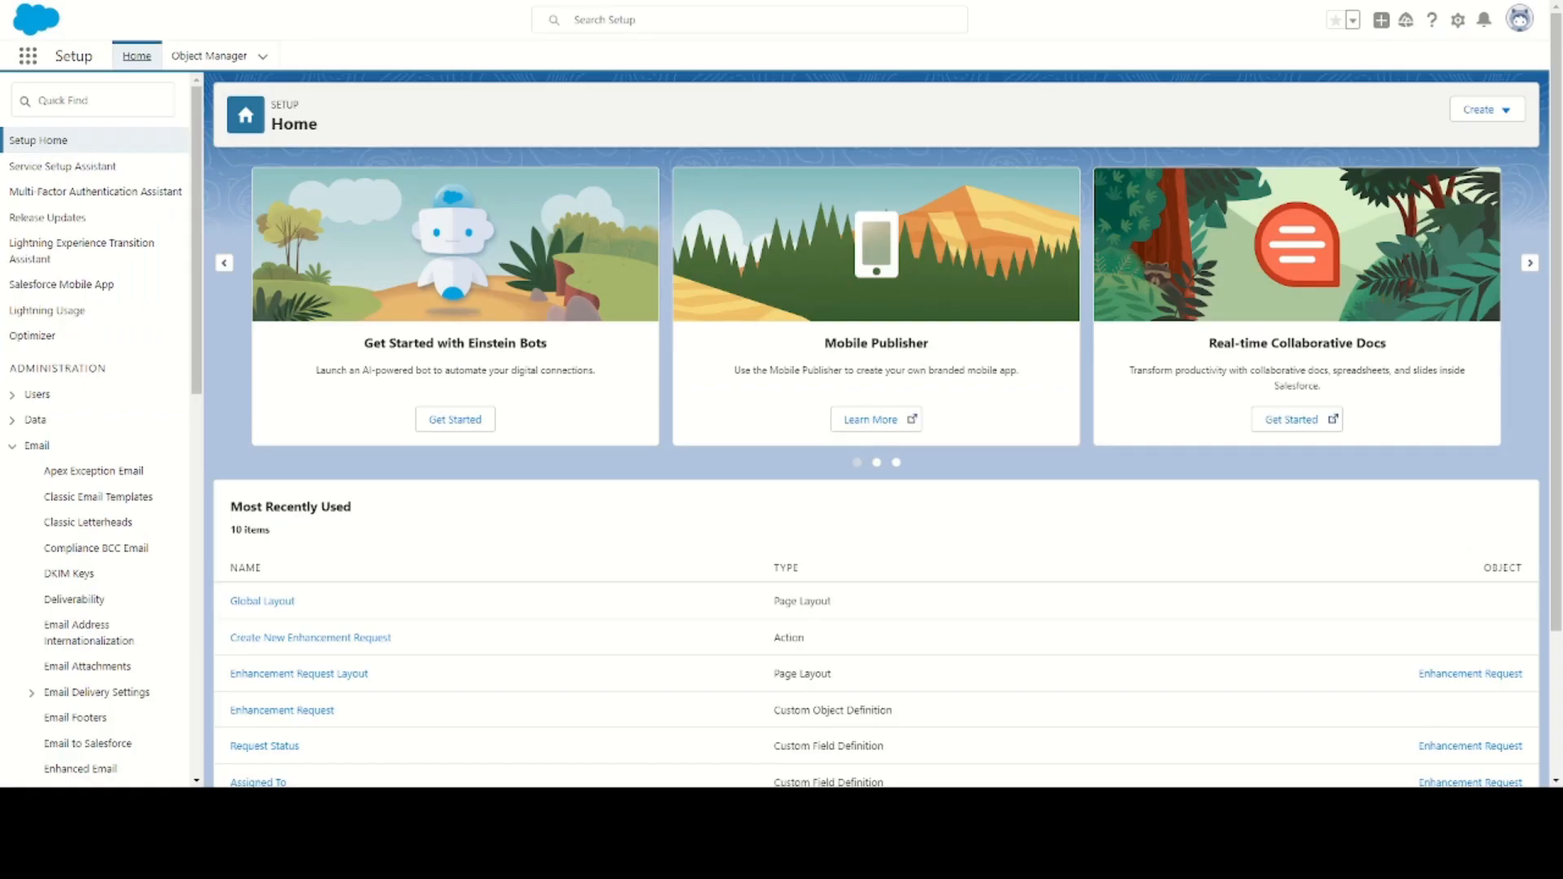
# - Search Setup for "letter", open Classic Letterheads, and start a new letterhead
pyautogui.click(90, 114)
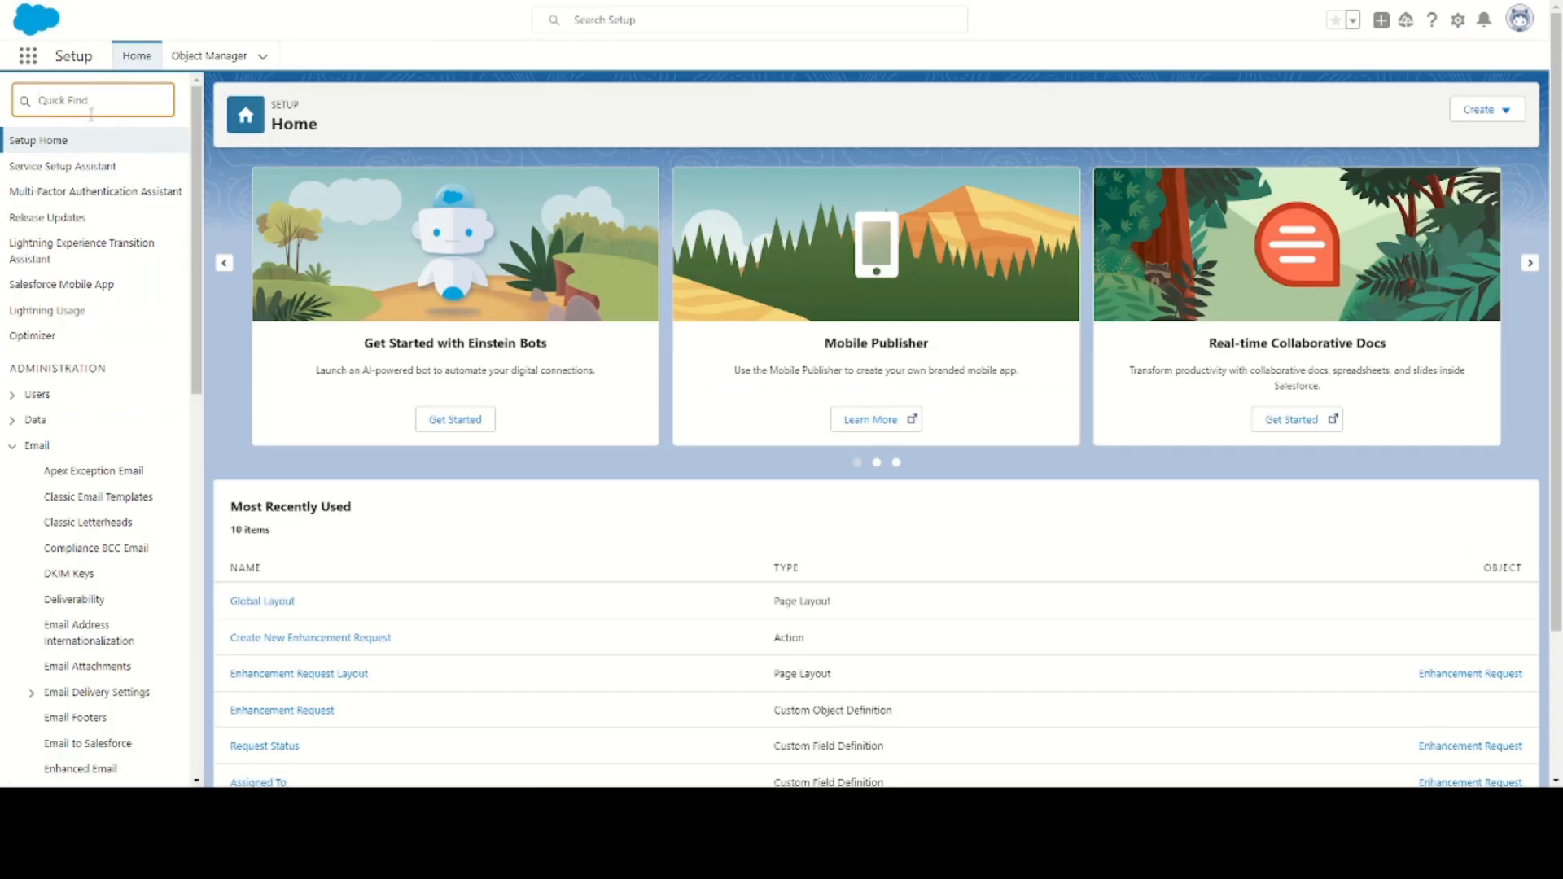
pyautogui.write('letter')
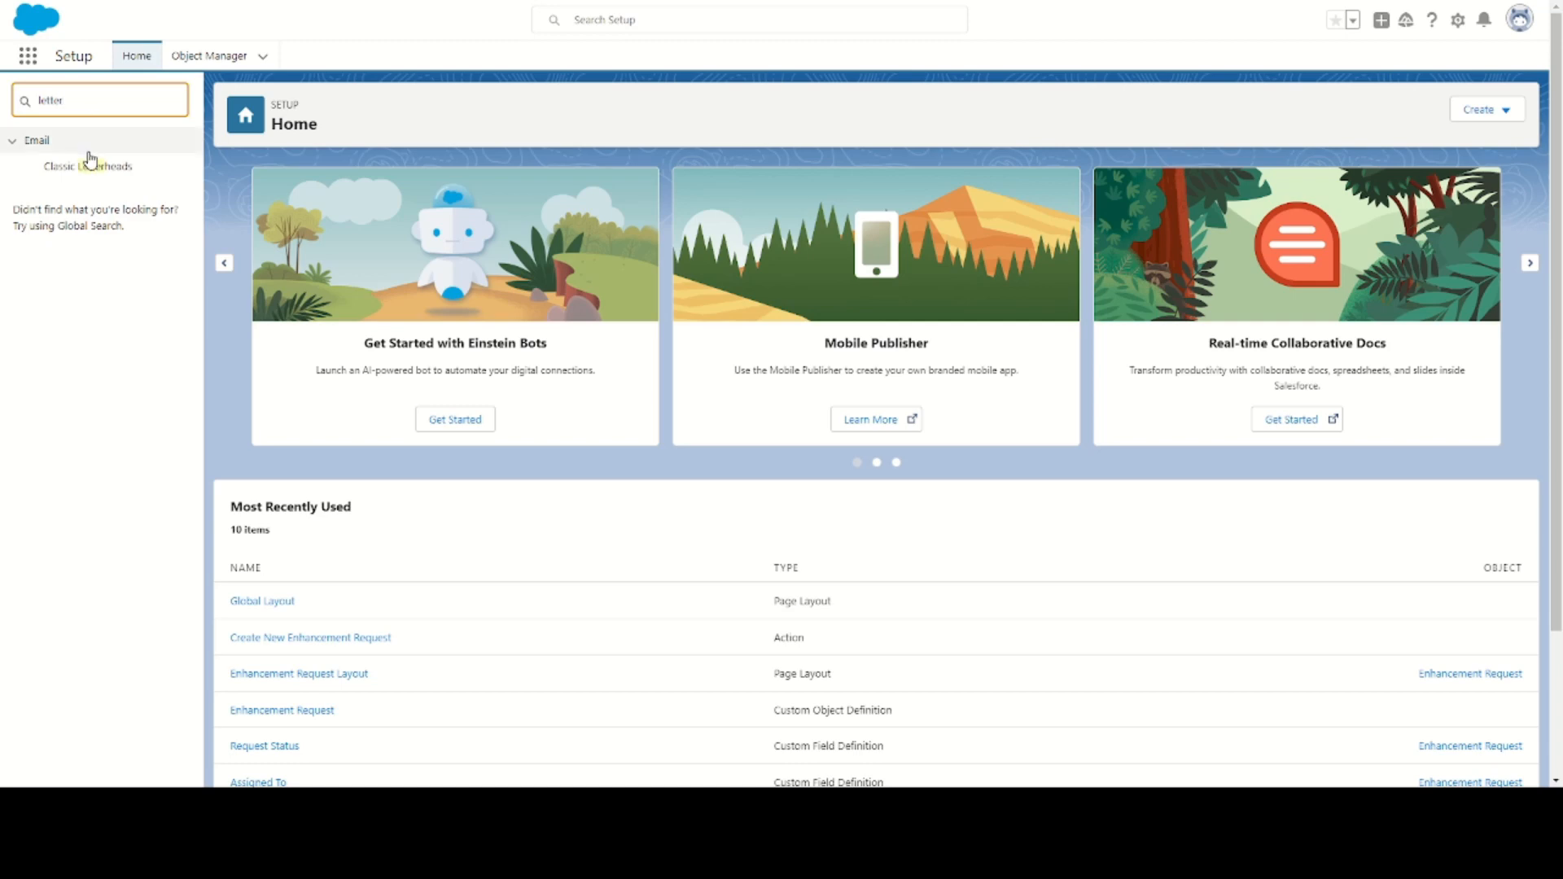
pyautogui.click(89, 167)
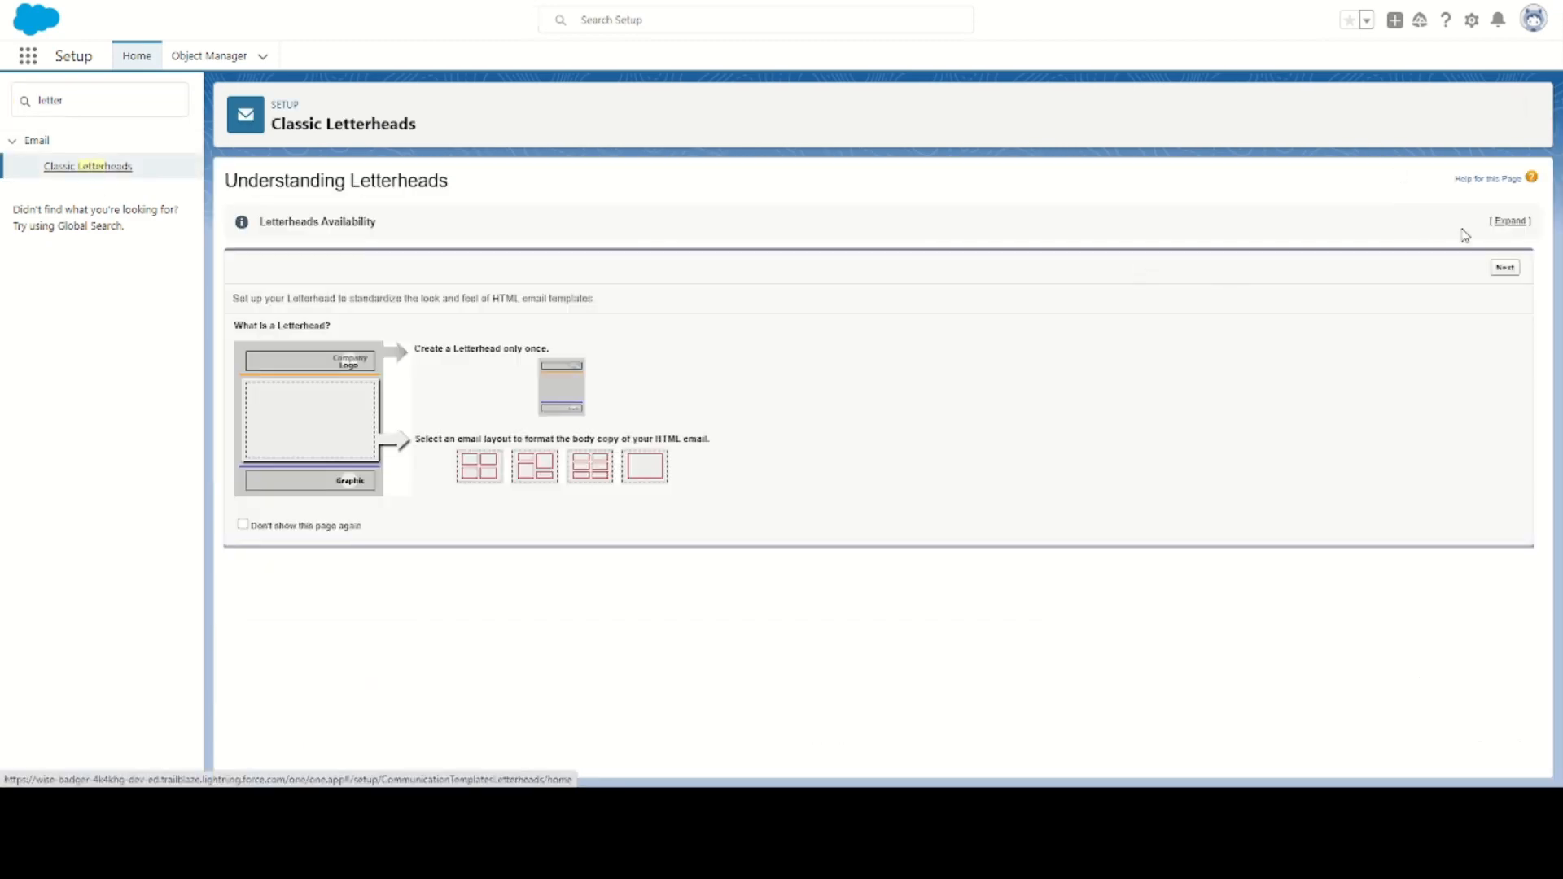
pyautogui.click(1505, 268)
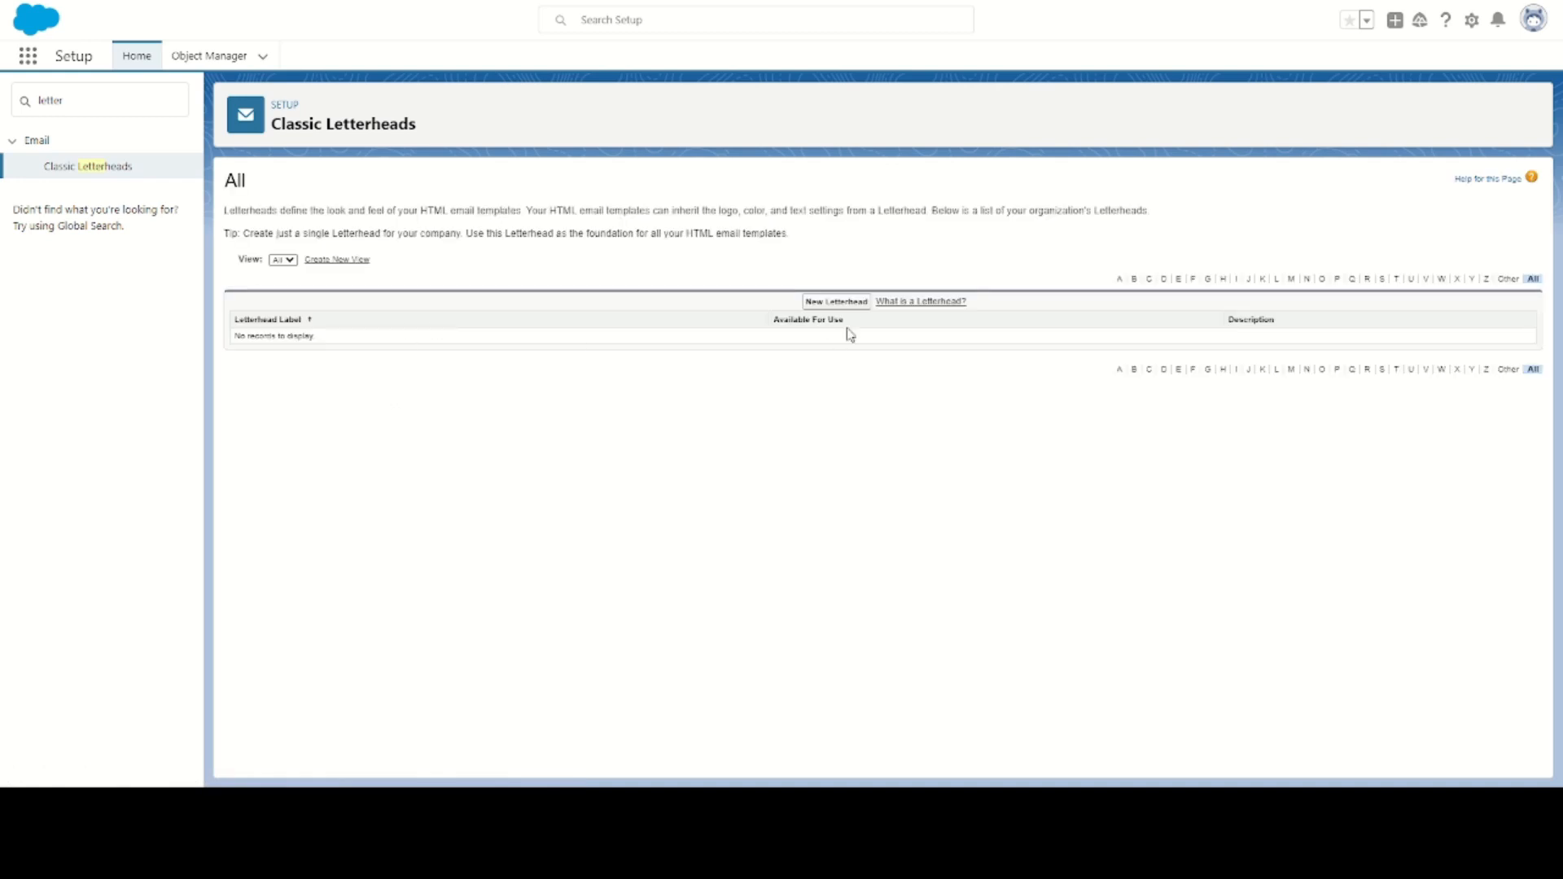
pyautogui.click(844, 305)
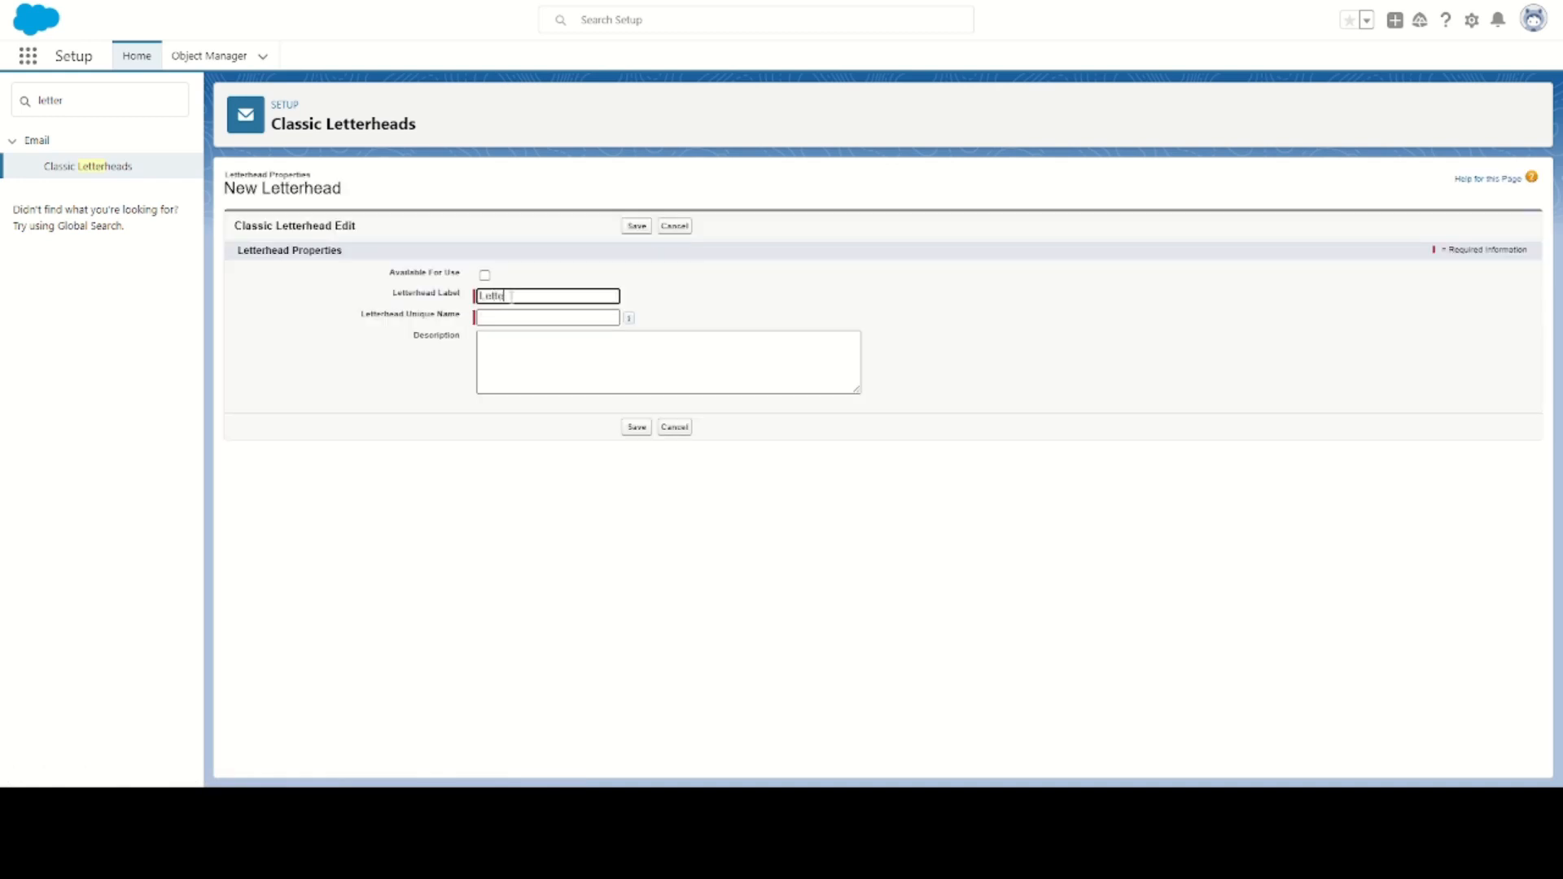
# - Label the letterhead "Letterheard Logo", make it available for use, and save its properties
pyautogui.write('Letterheard Logo')
pyautogui.click(484, 275)
pyautogui.click(504, 295)
pyautogui.rightClick(504, 295)
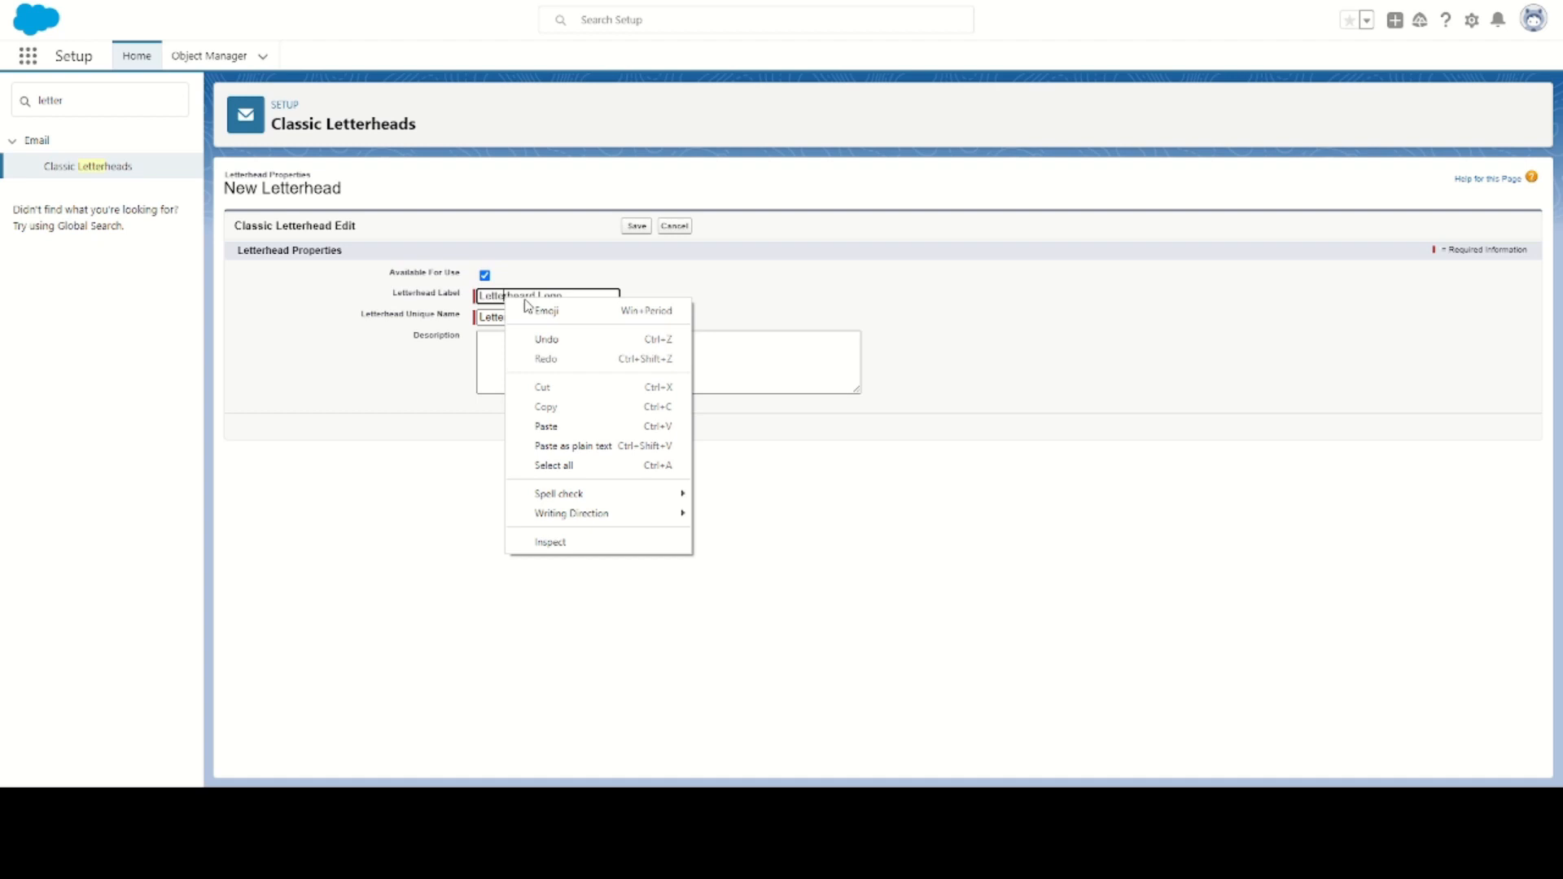
pyautogui.click(643, 227)
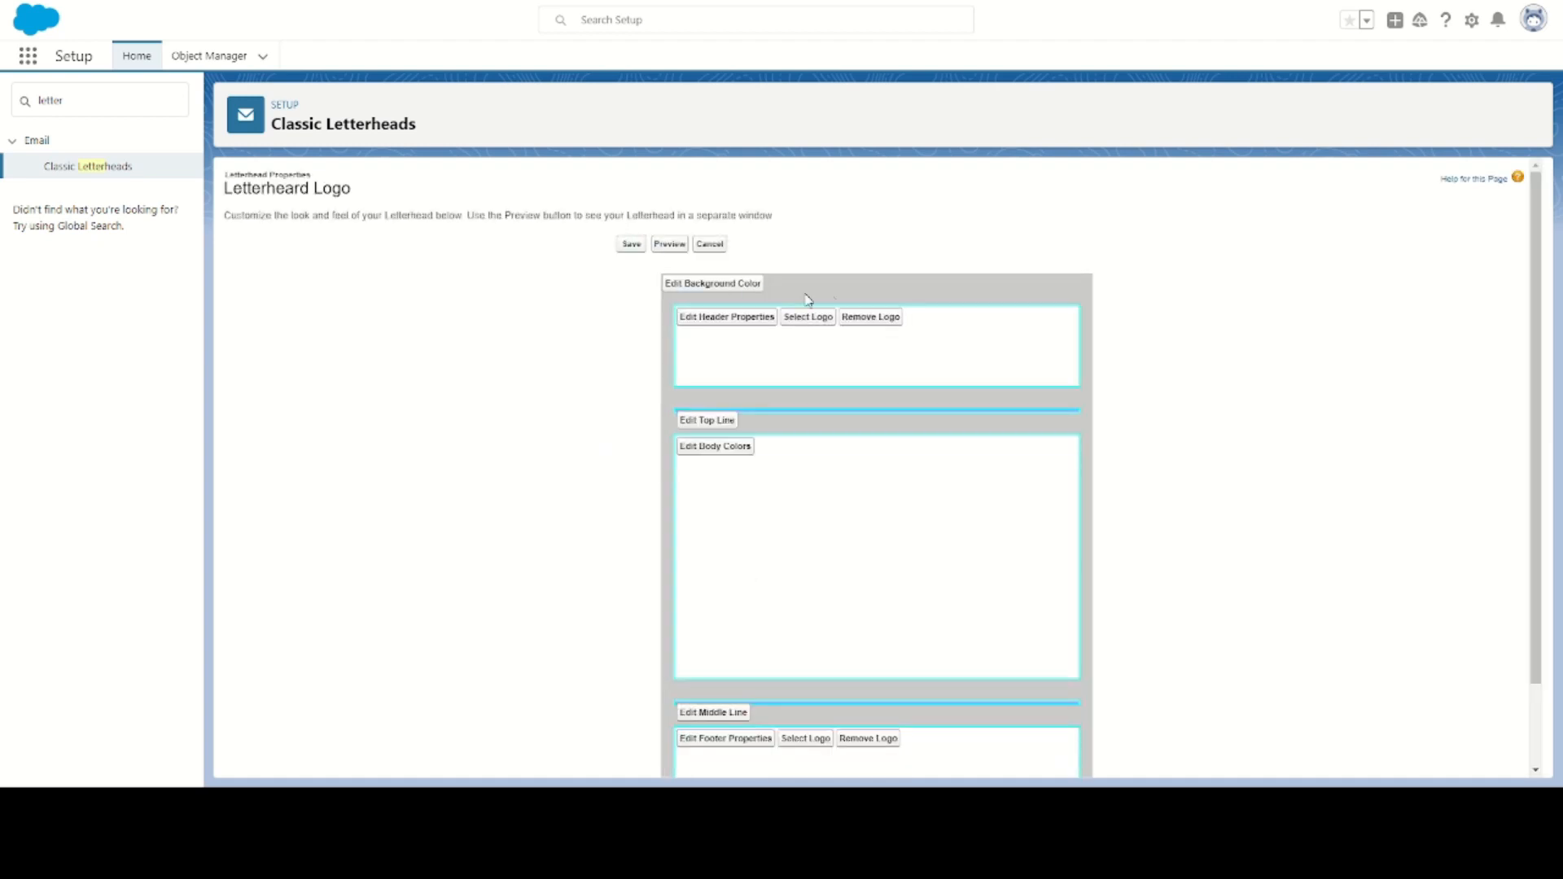
# - Add the Sales Ops logo to the letterhead's header and save the letterhead
pyautogui.click(819, 322)
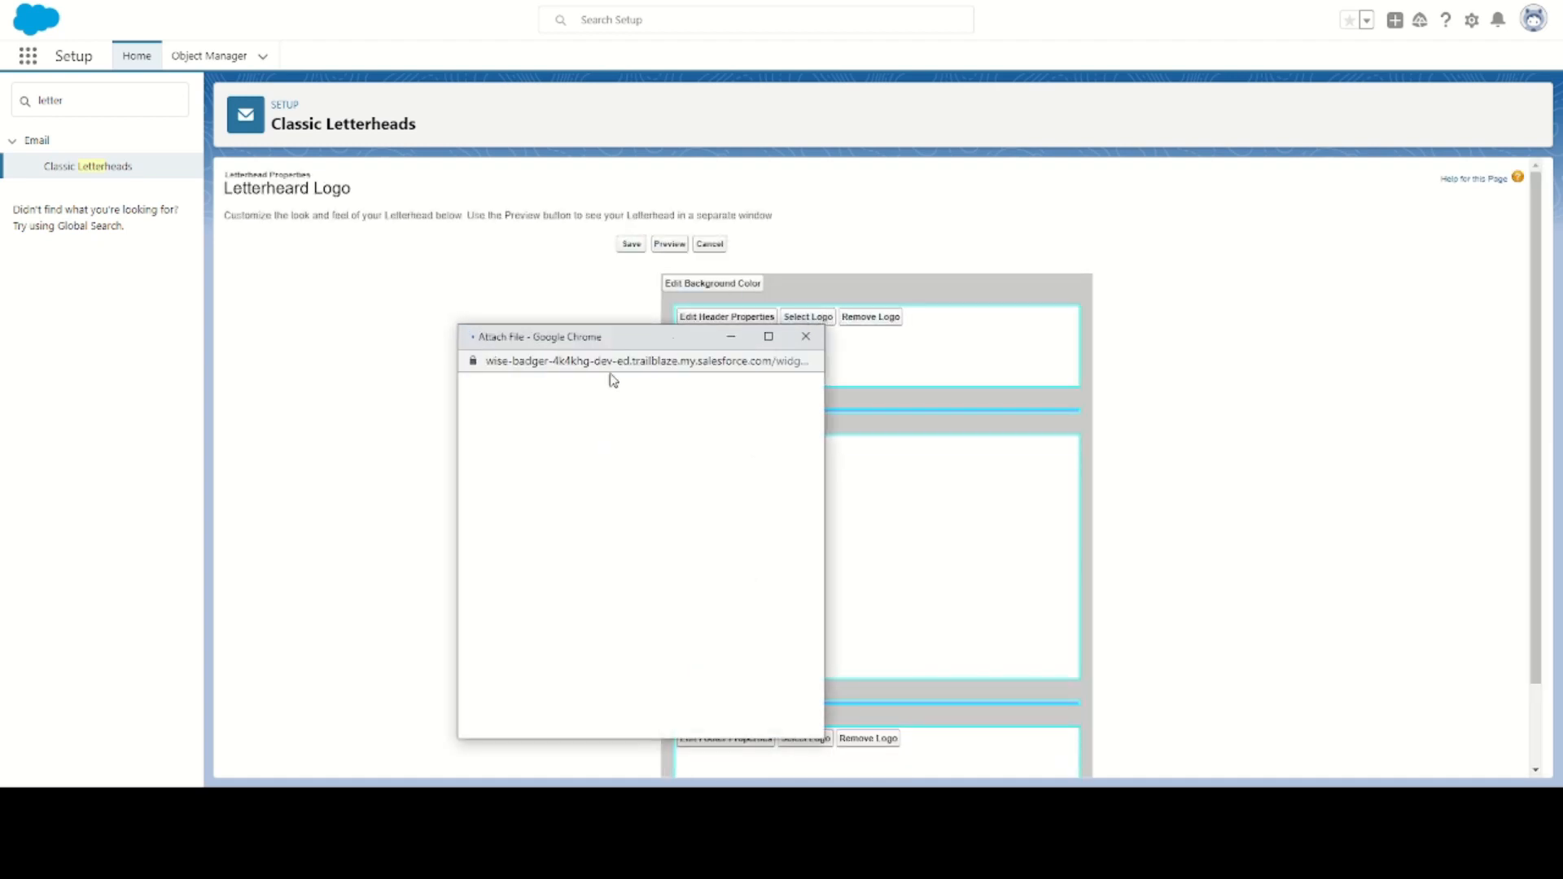
pyautogui.click(478, 470)
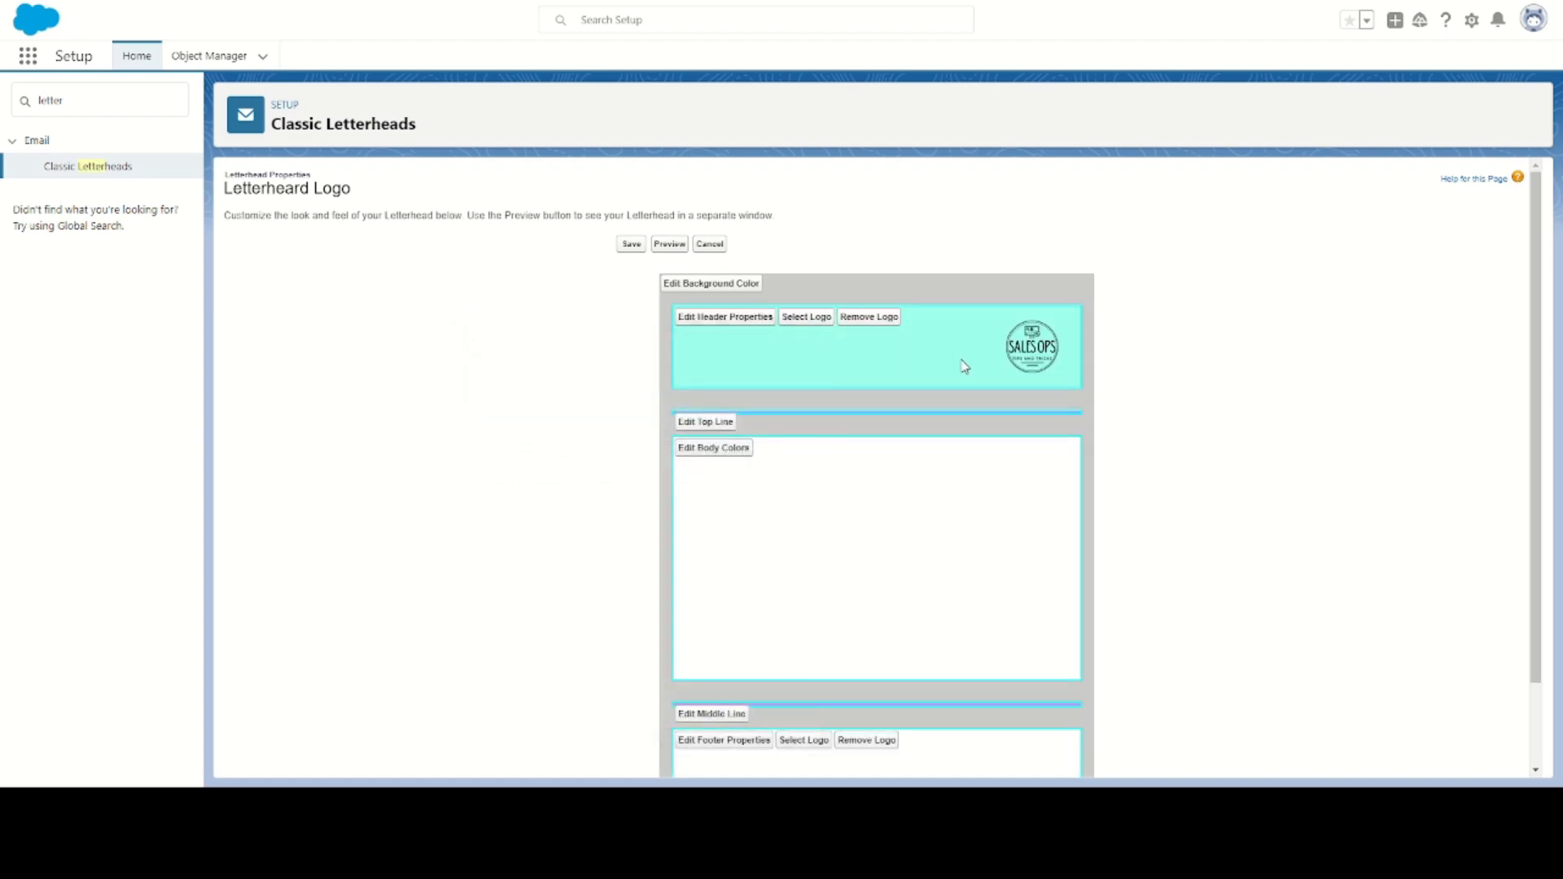
pyautogui.click(632, 245)
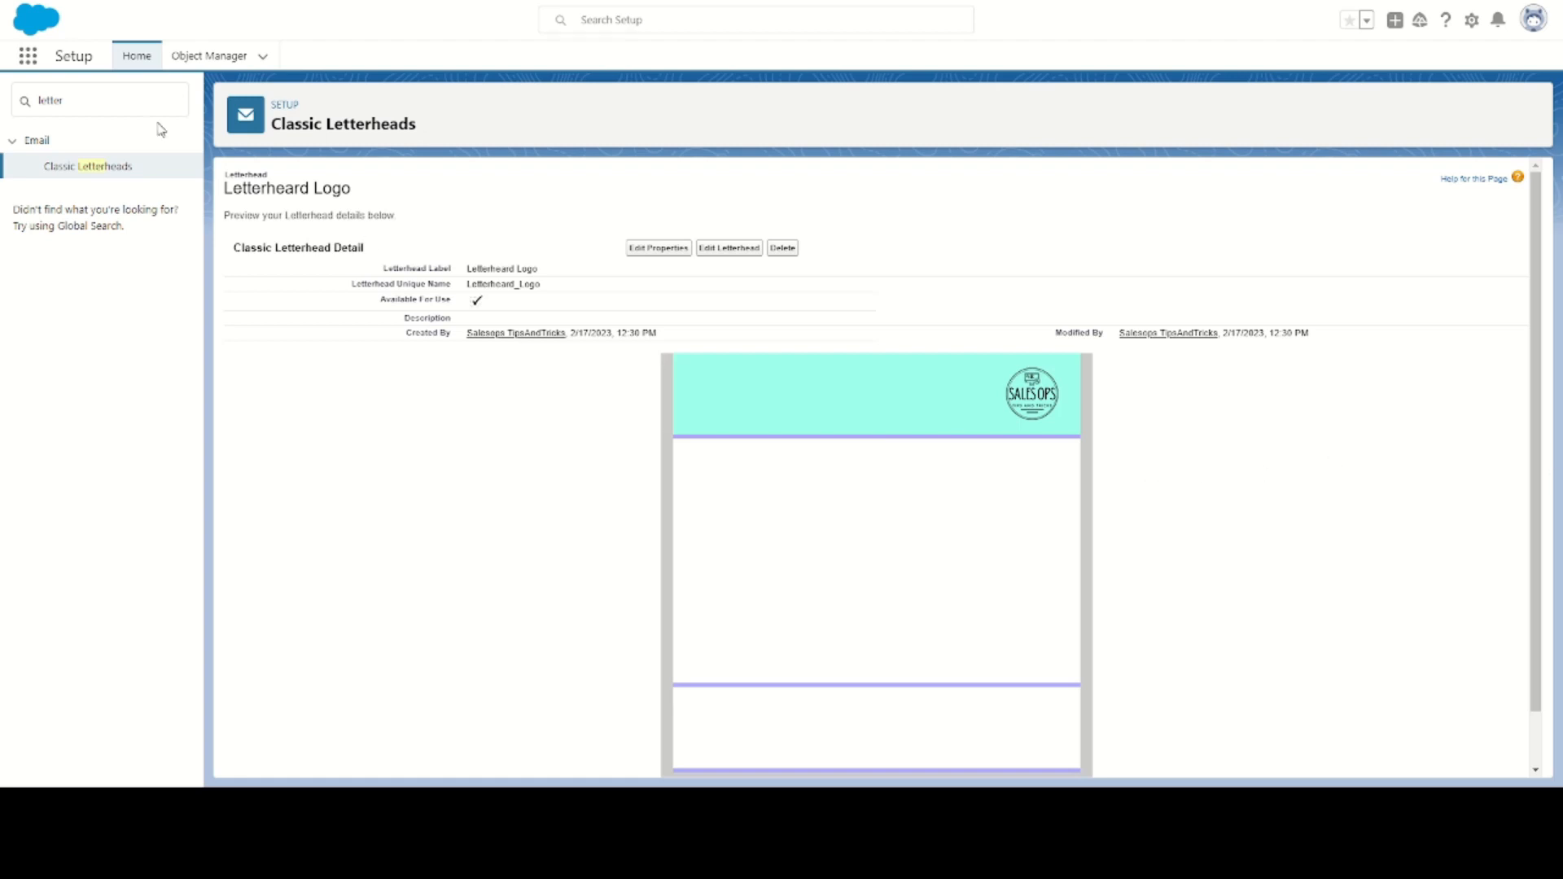
# - Search Setup for "email te" and open Classic Email Templates
pyautogui.click(123, 106)
pyautogui.doubleClick(123, 106)
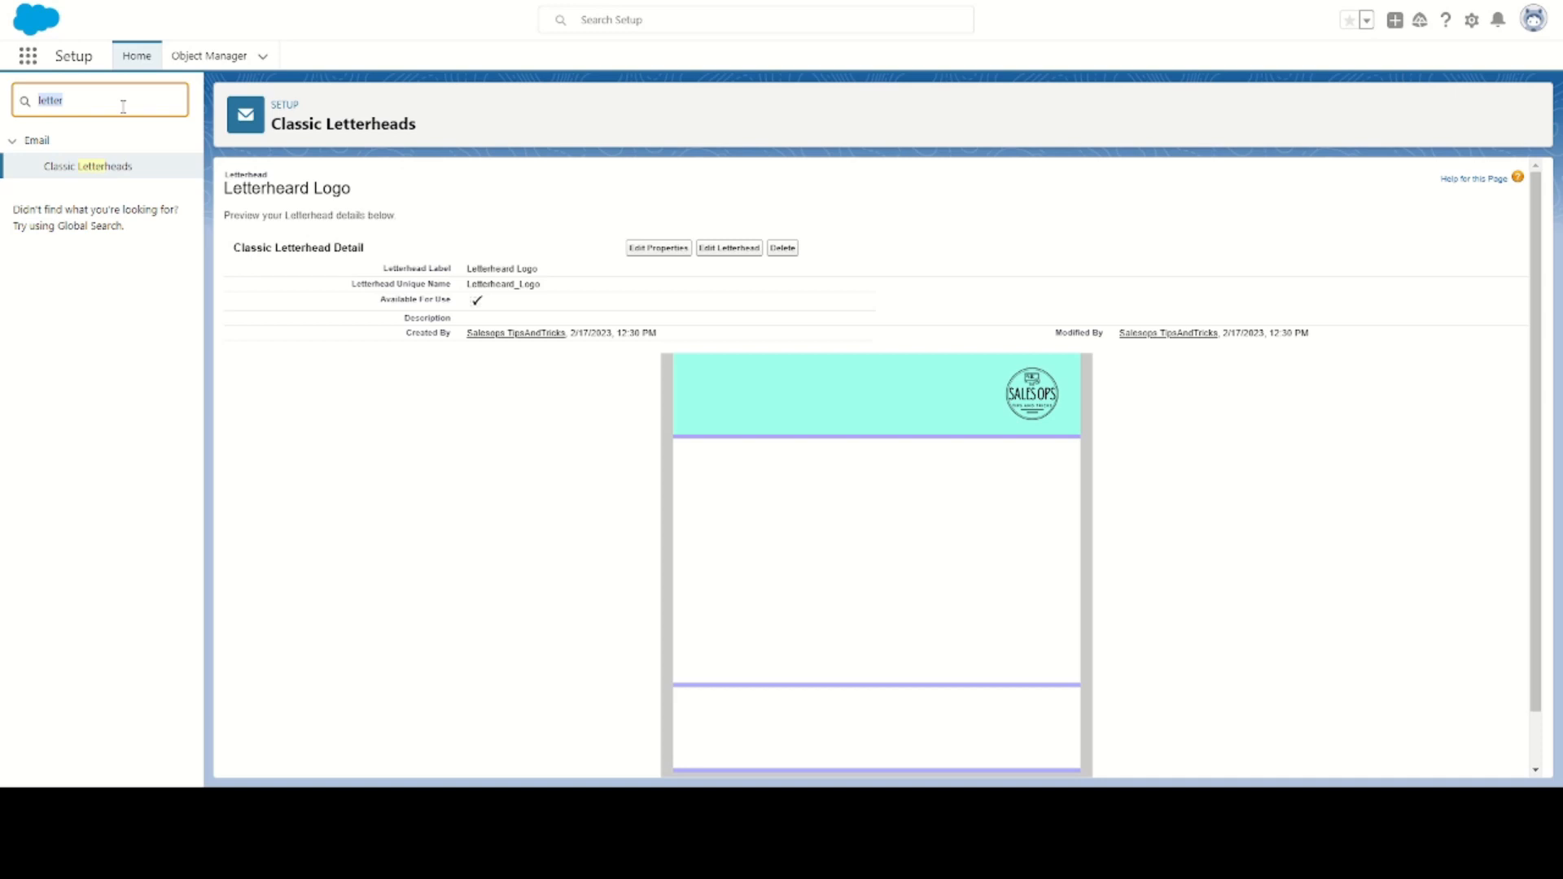
pyautogui.write('em')
pyautogui.write('ail le')
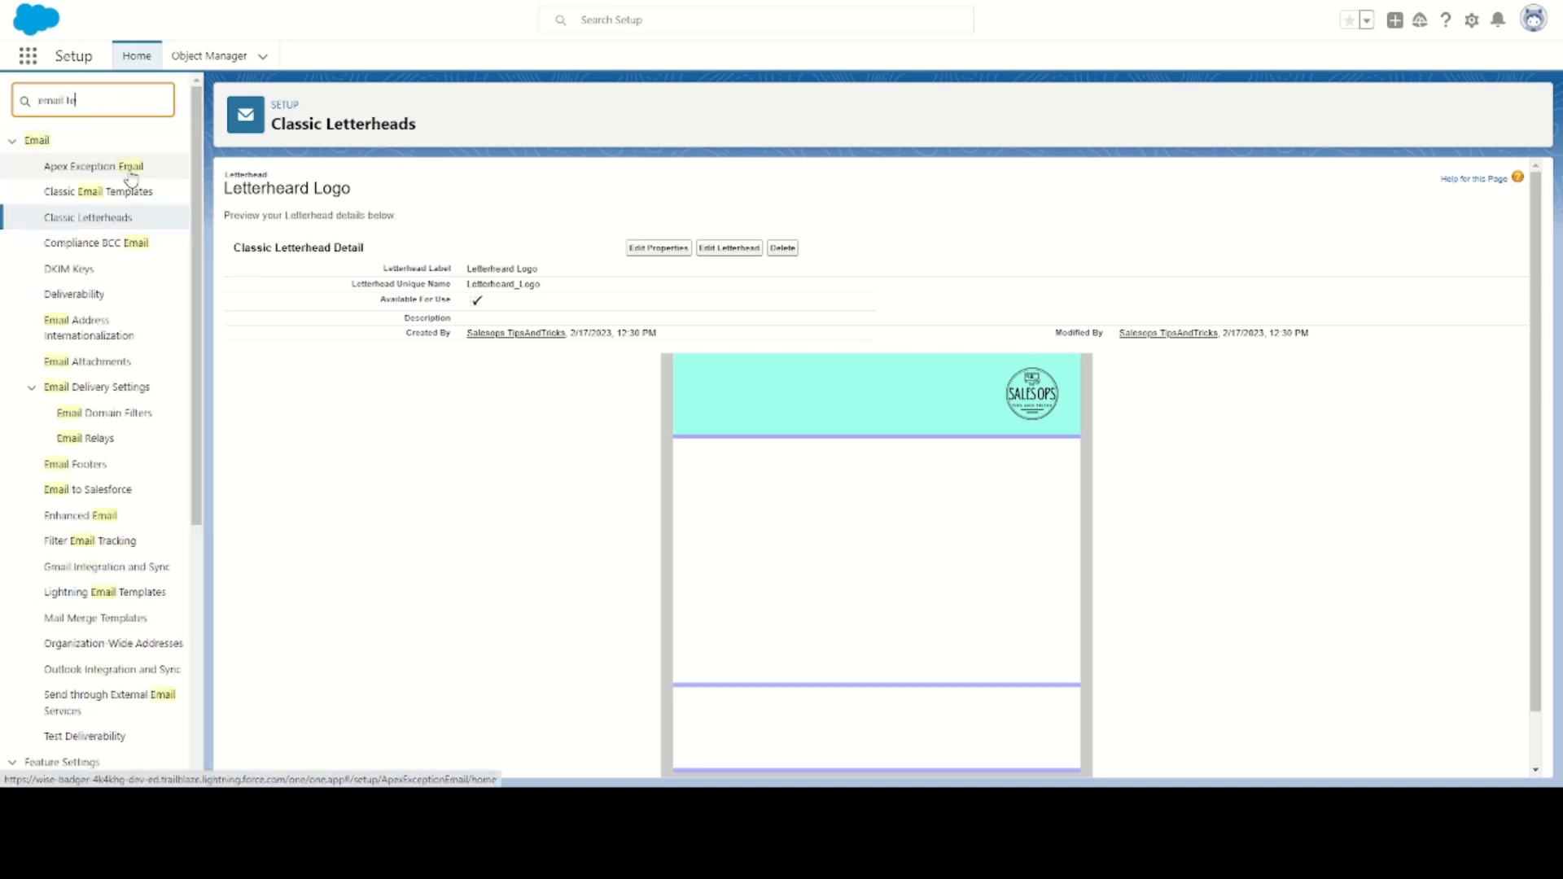
pyautogui.click(100, 171)
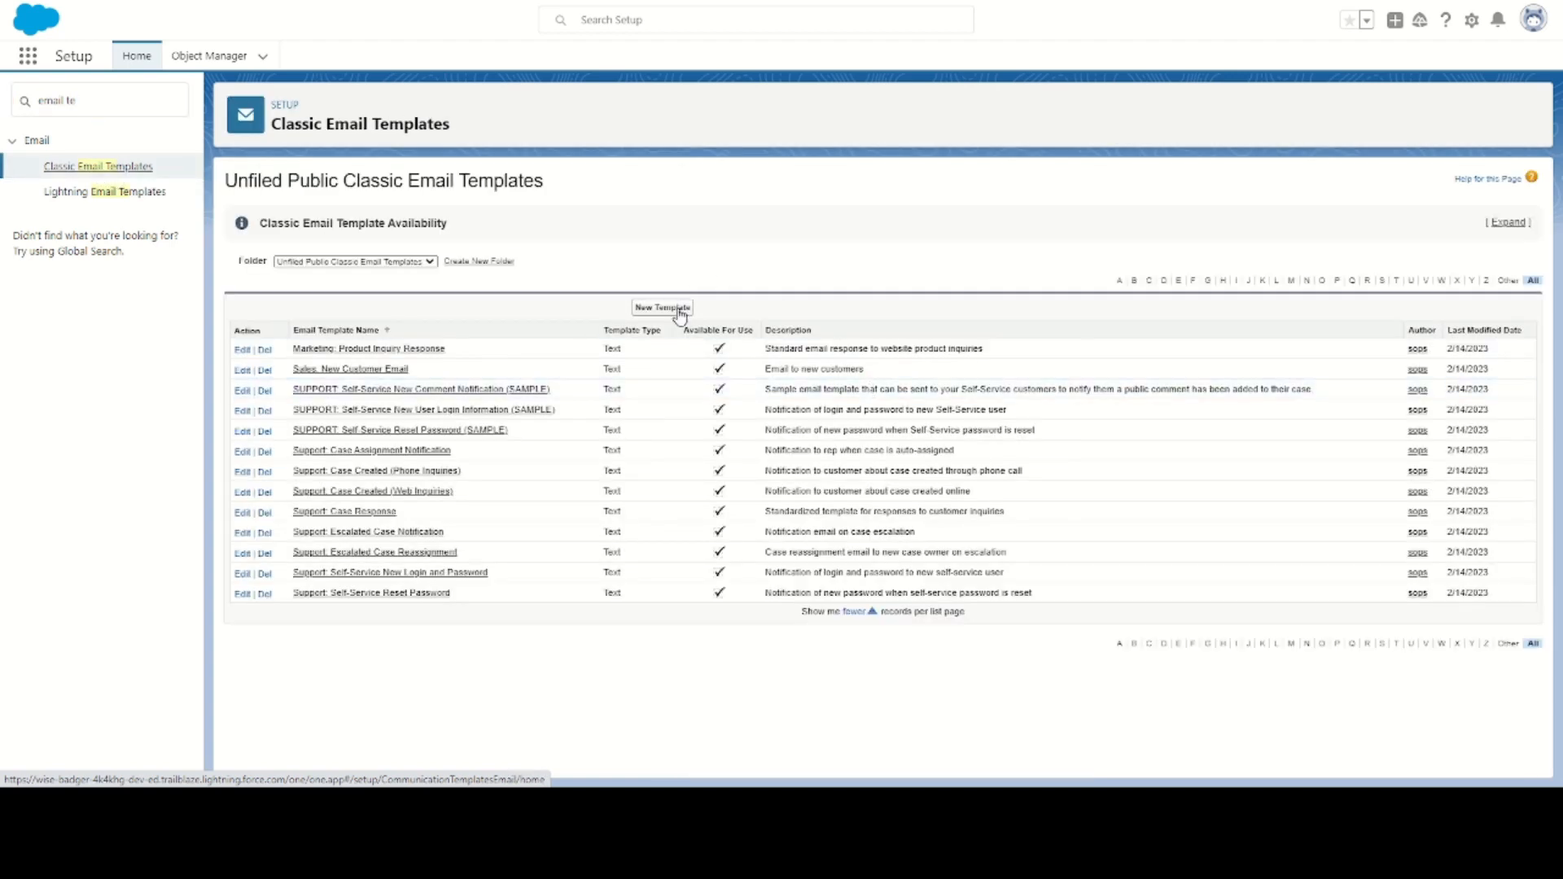
# - Start a new email template of the type HTML (using Classic Letterhead)
pyautogui.click(679, 313)
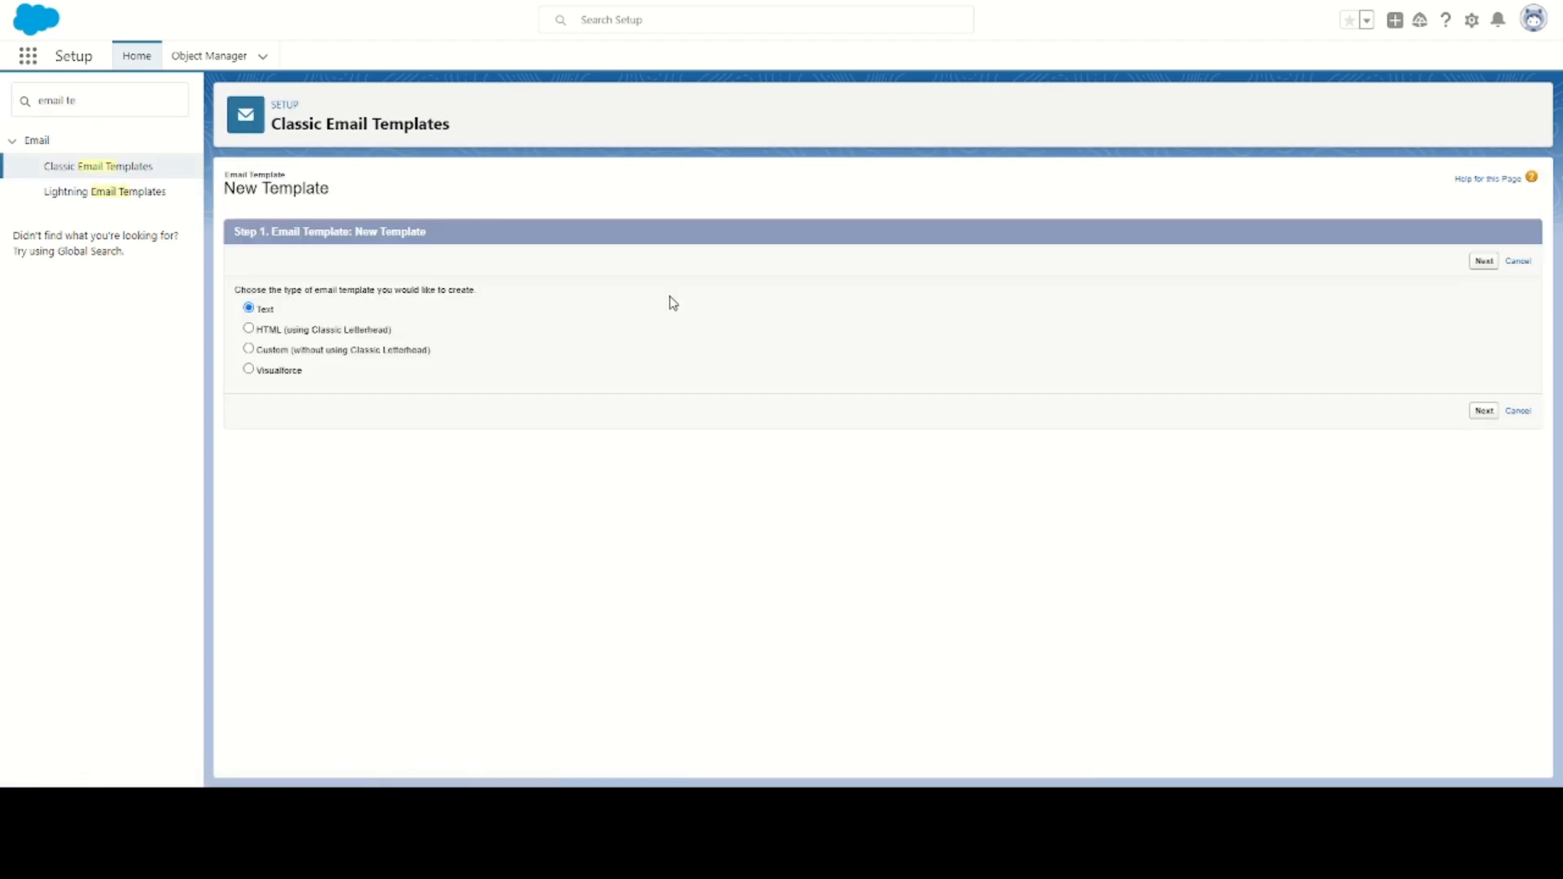
pyautogui.click(261, 336)
pyautogui.click(1483, 262)
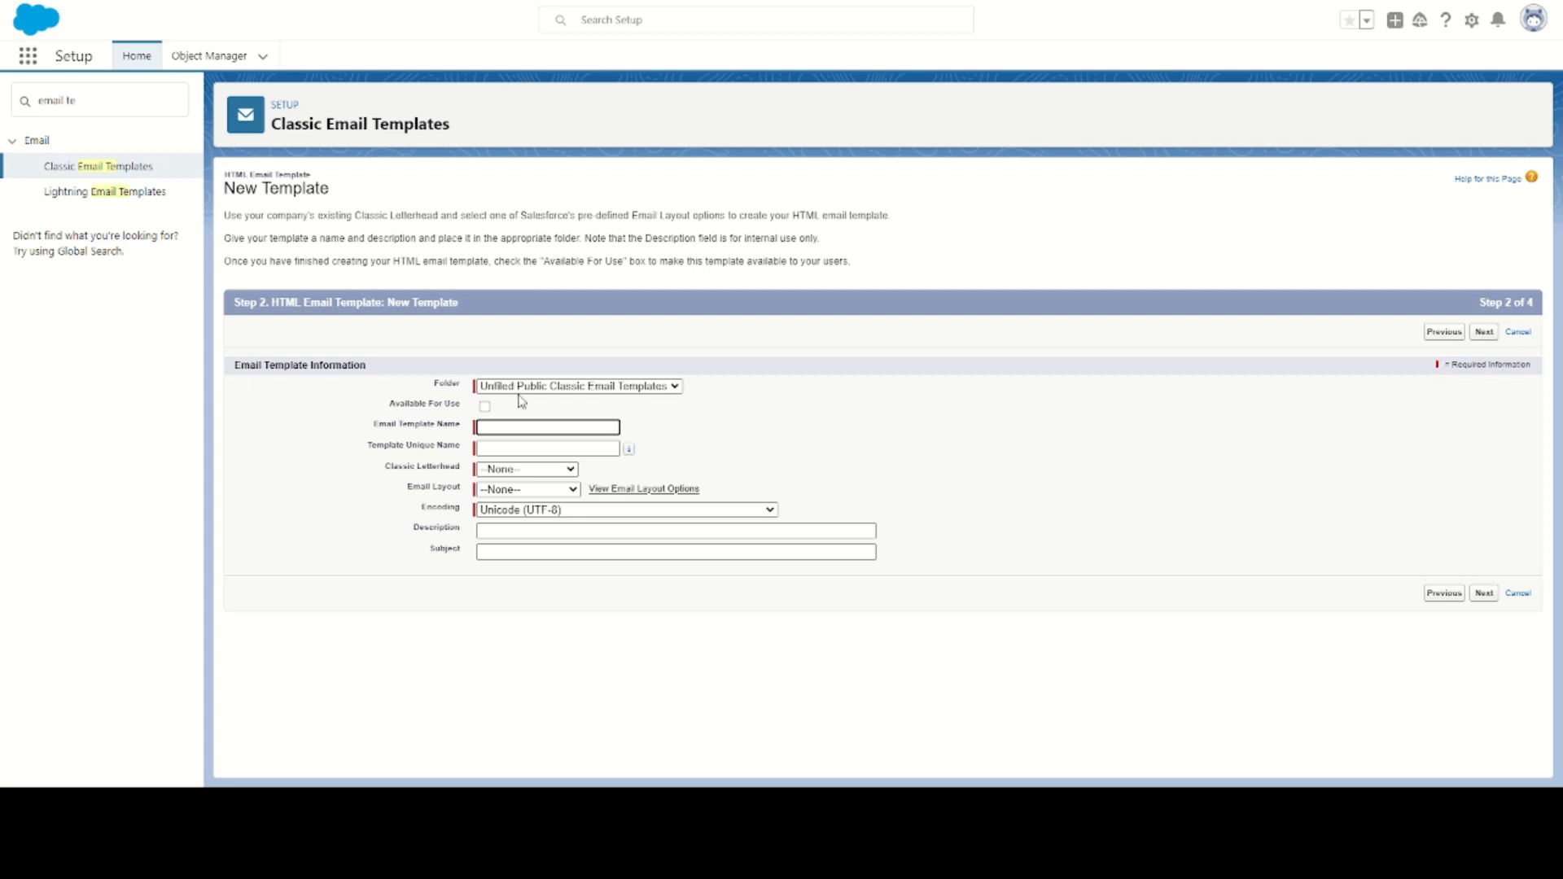
# - Make the template available for use and name it "Enhan Request Created"
pyautogui.click(484, 407)
pyautogui.click(511, 428)
pyautogui.write('Enhan Request Created')
pyautogui.click(842, 416)
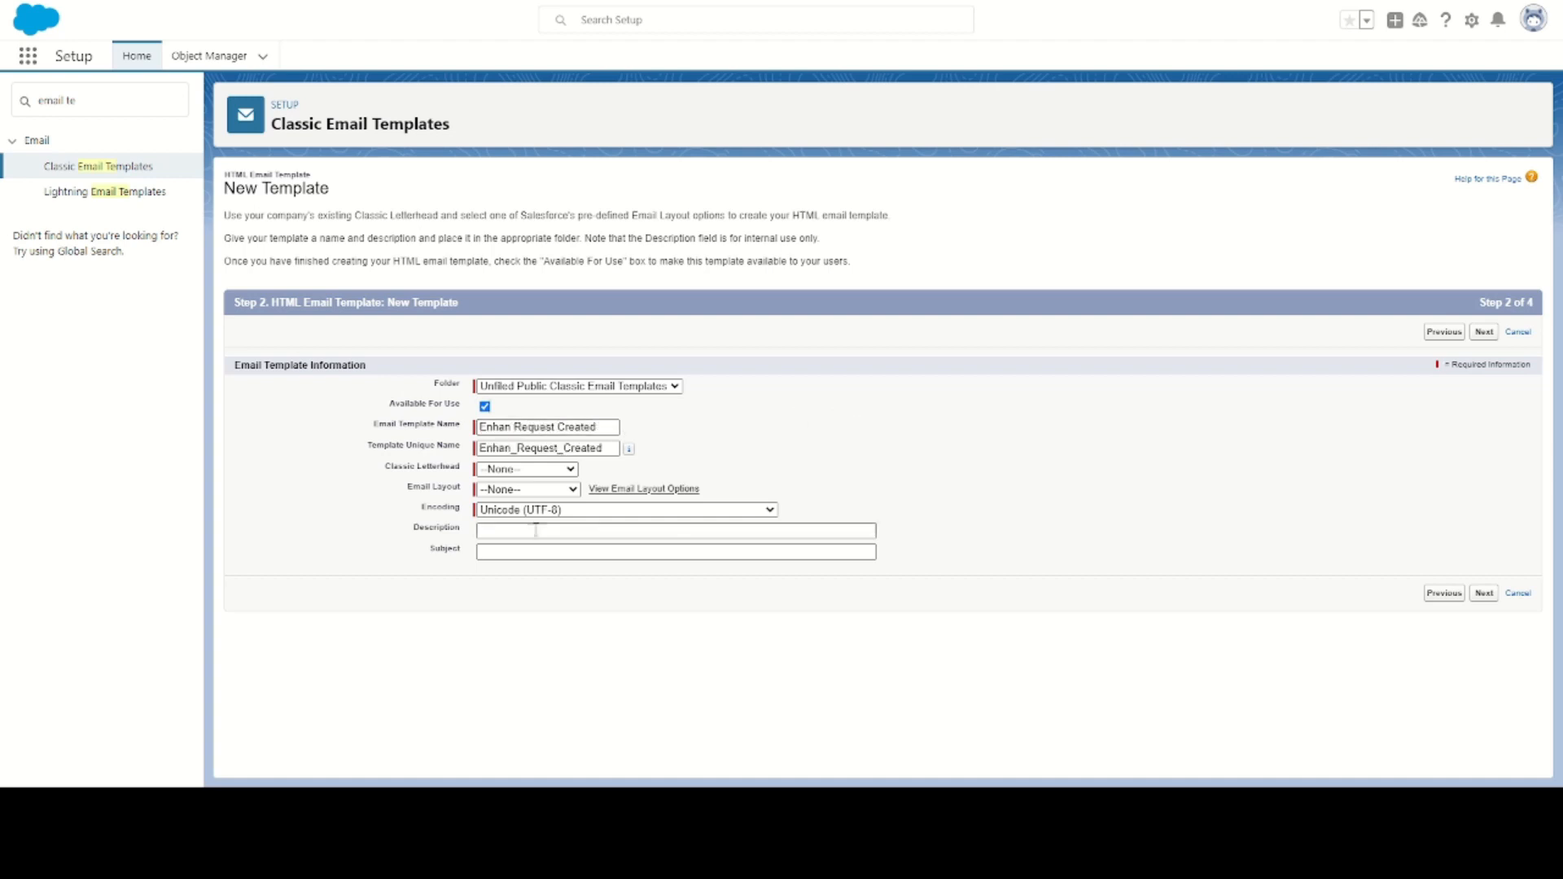
# - Assign the Letterheard Logo letterhead and the Free Form Letter layout to the template
pyautogui.click(528, 469)
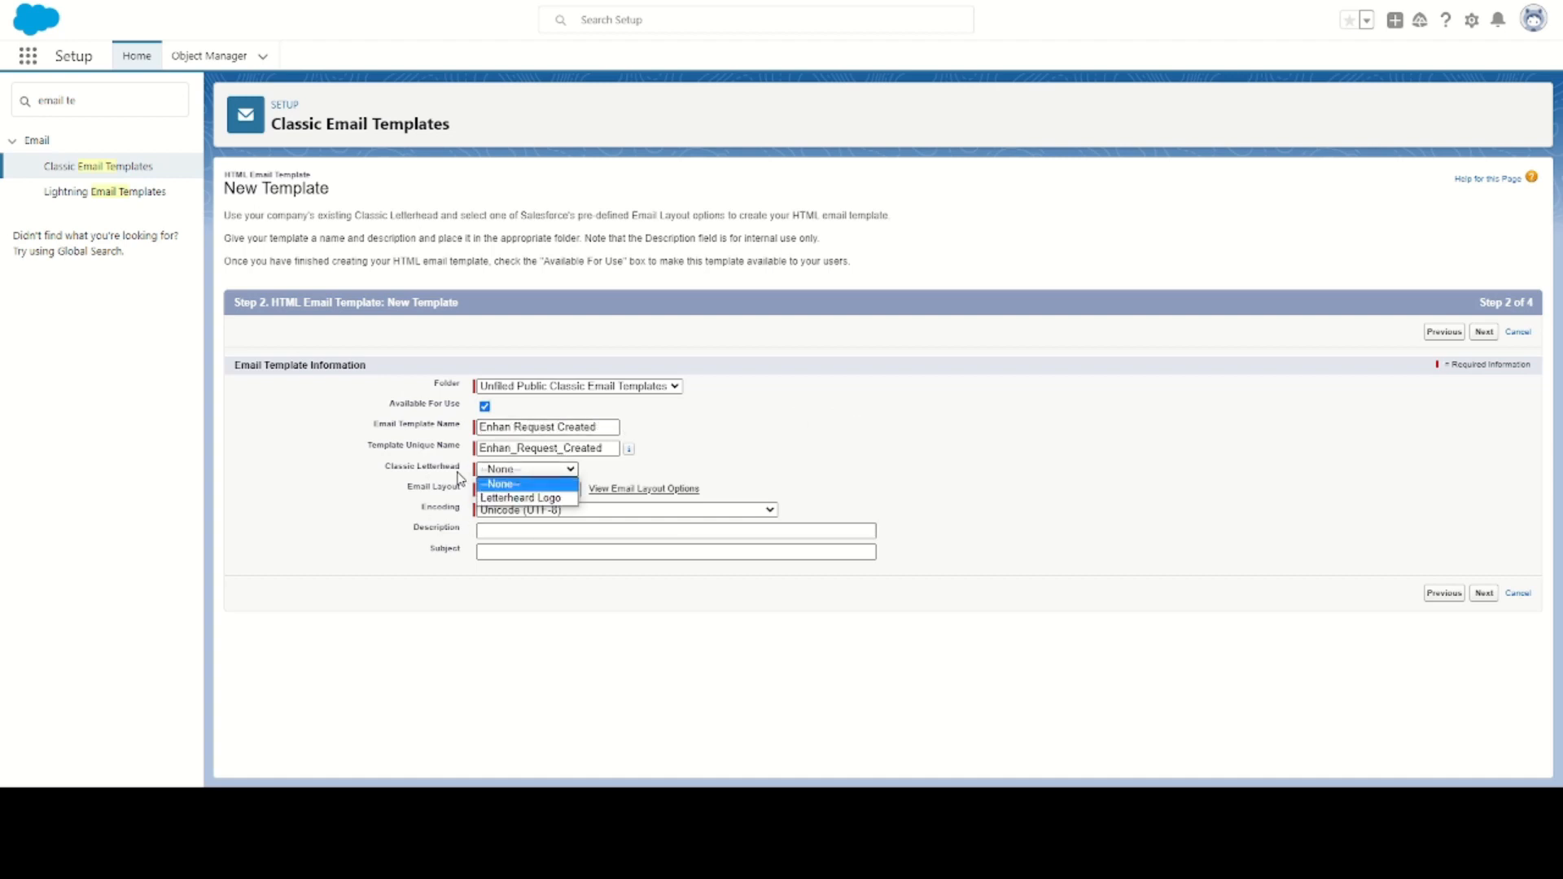
pyautogui.click(525, 505)
pyautogui.click(541, 489)
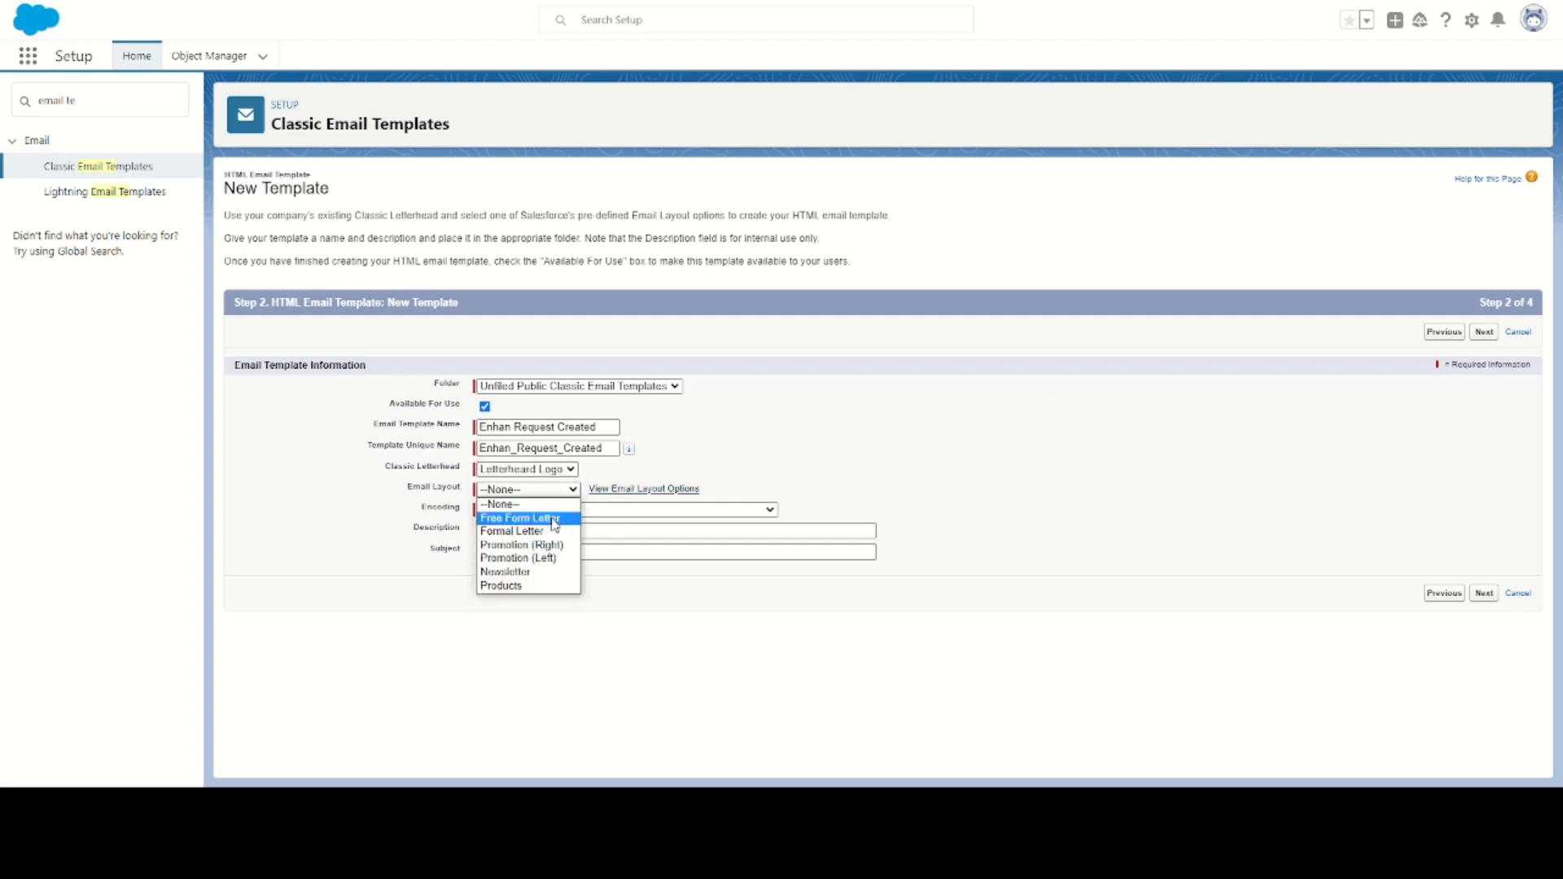
pyautogui.click(554, 519)
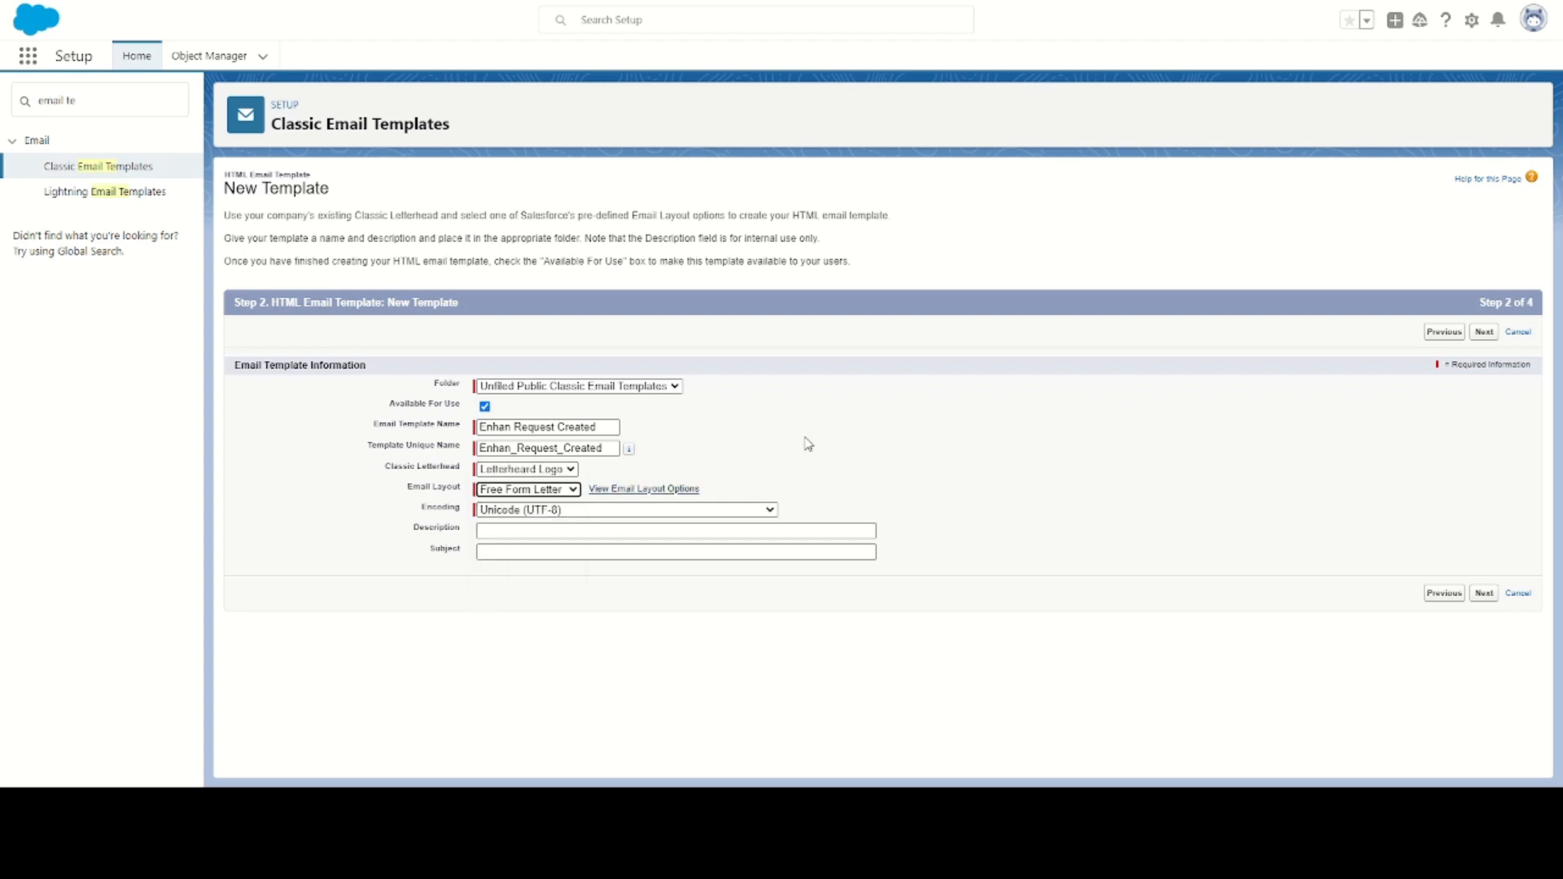
# - Enter the subject "Enhancement Request Created" and continue to the template's HTML version
pyautogui.click(538, 555)
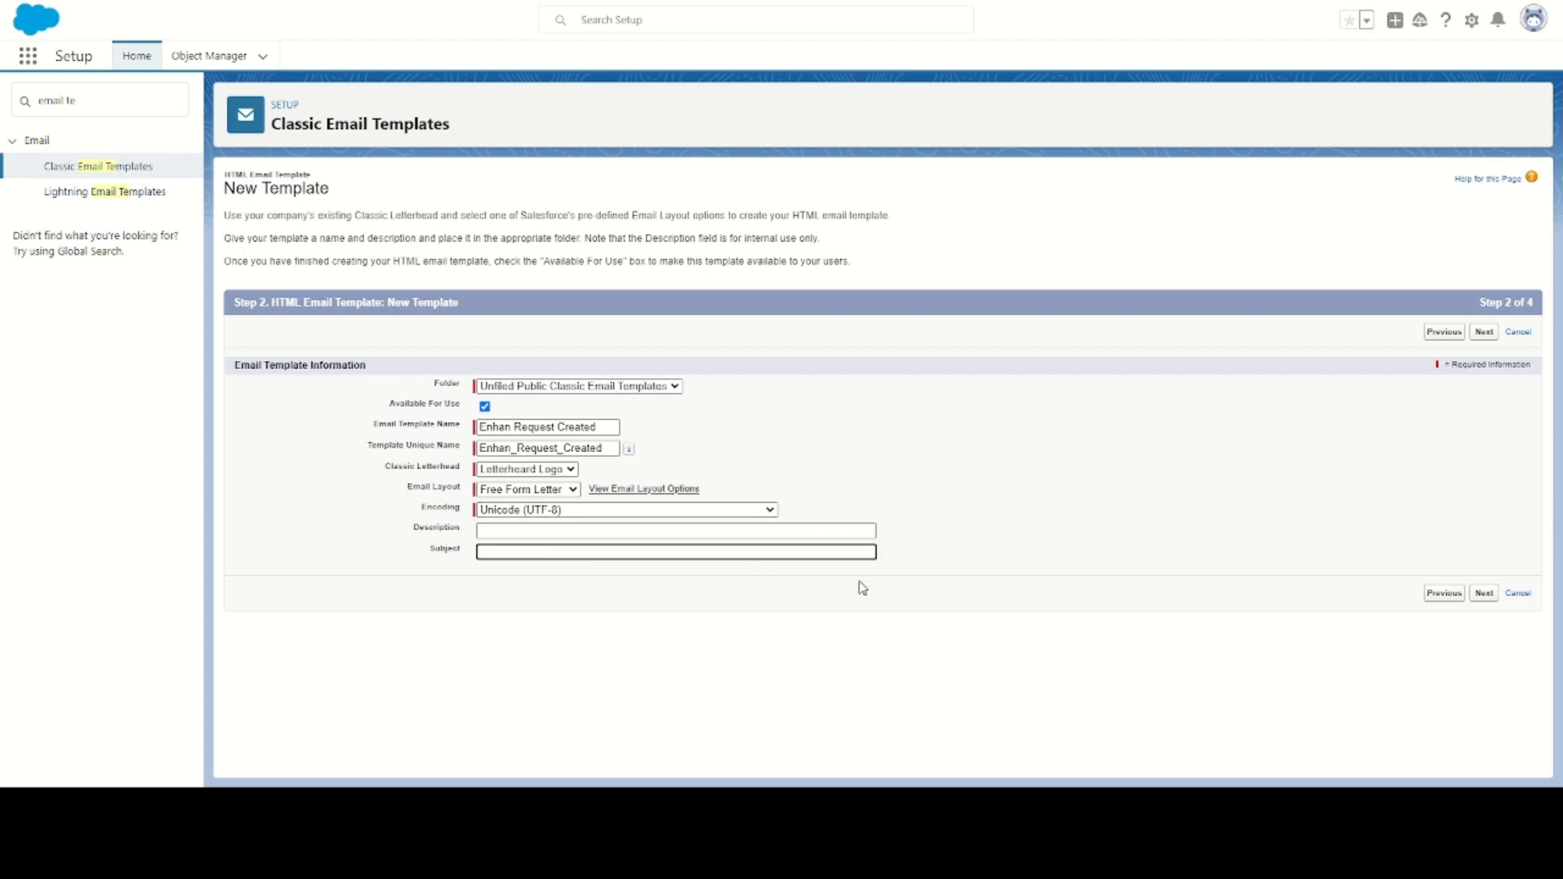
pyautogui.write('Enhancement Request Created')
pyautogui.click(1483, 333)
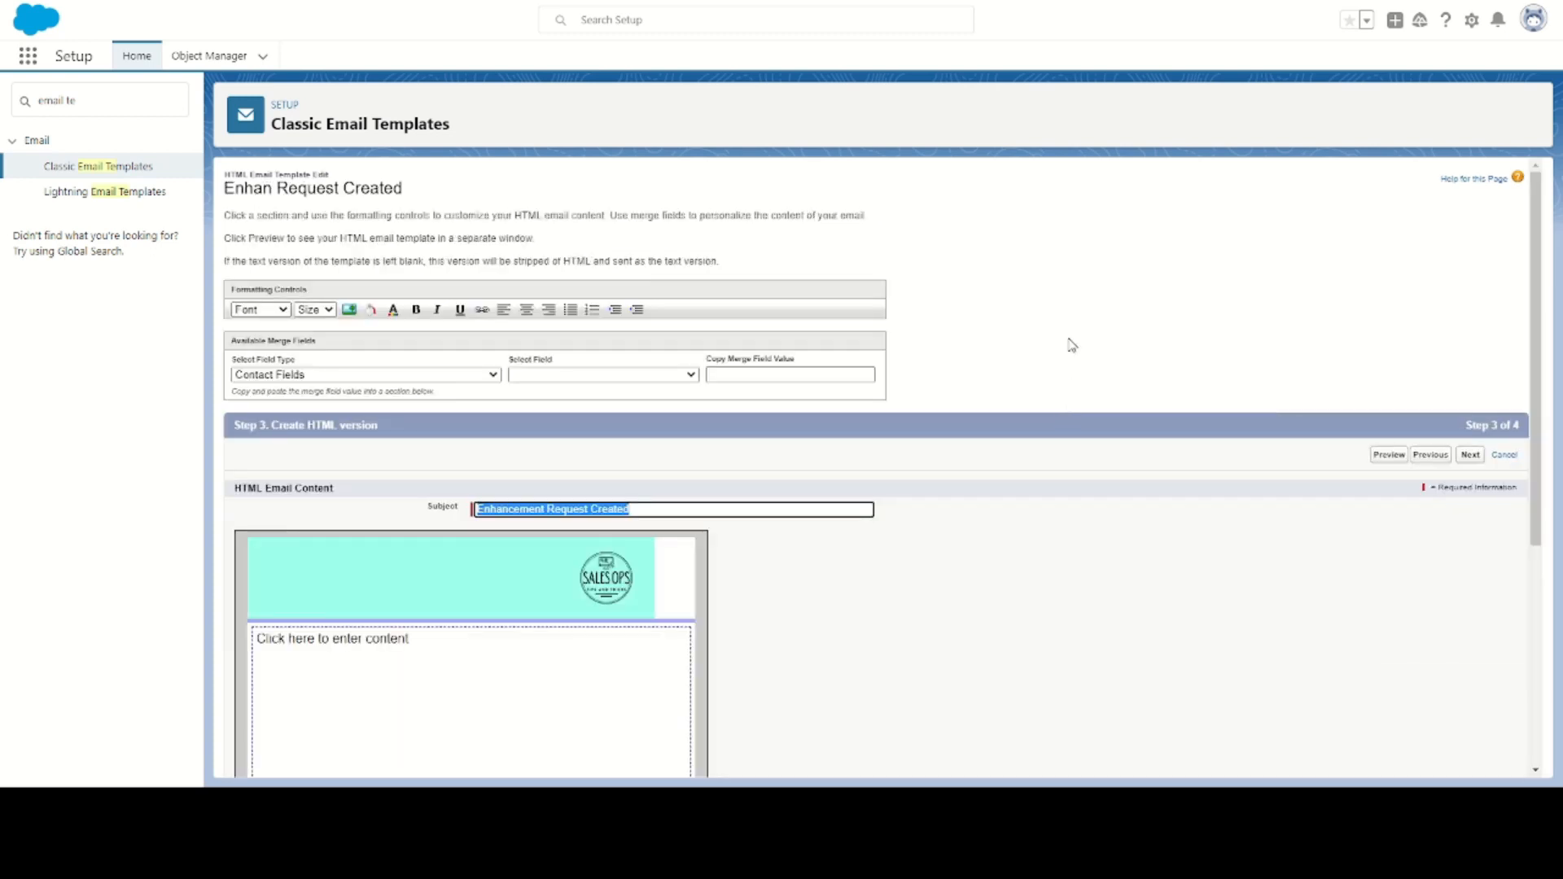
# - Append the Enhancement Request Name merge field, {!Enhancement_Request__c.Name}, to the end of the email subject
pyautogui.scroll(-1, 1067, 345)
pyautogui.click(715, 401)
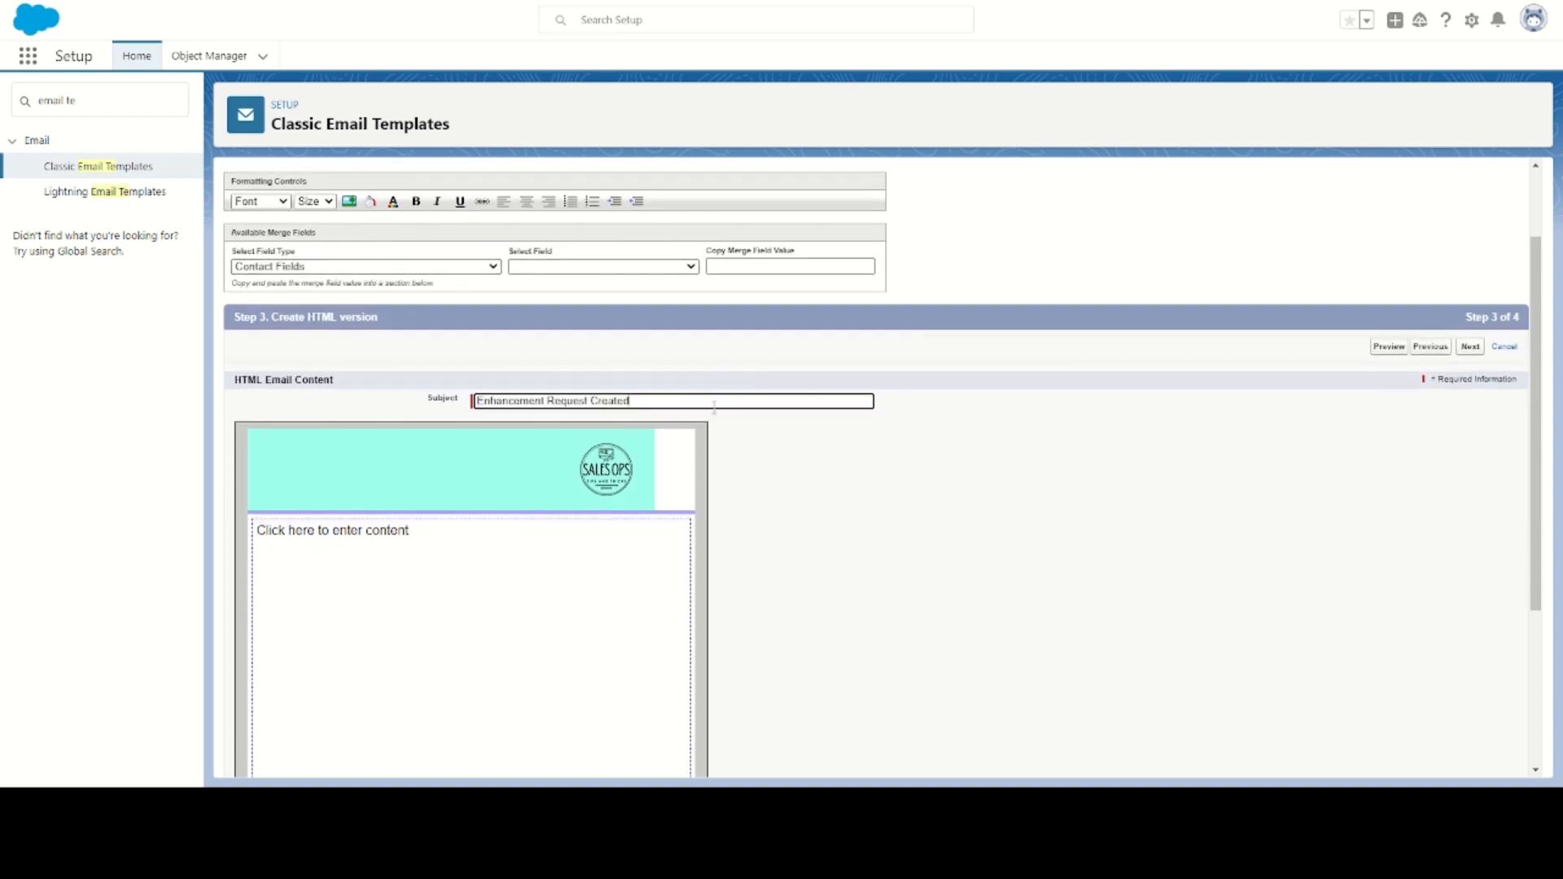
pyautogui.click(416, 269)
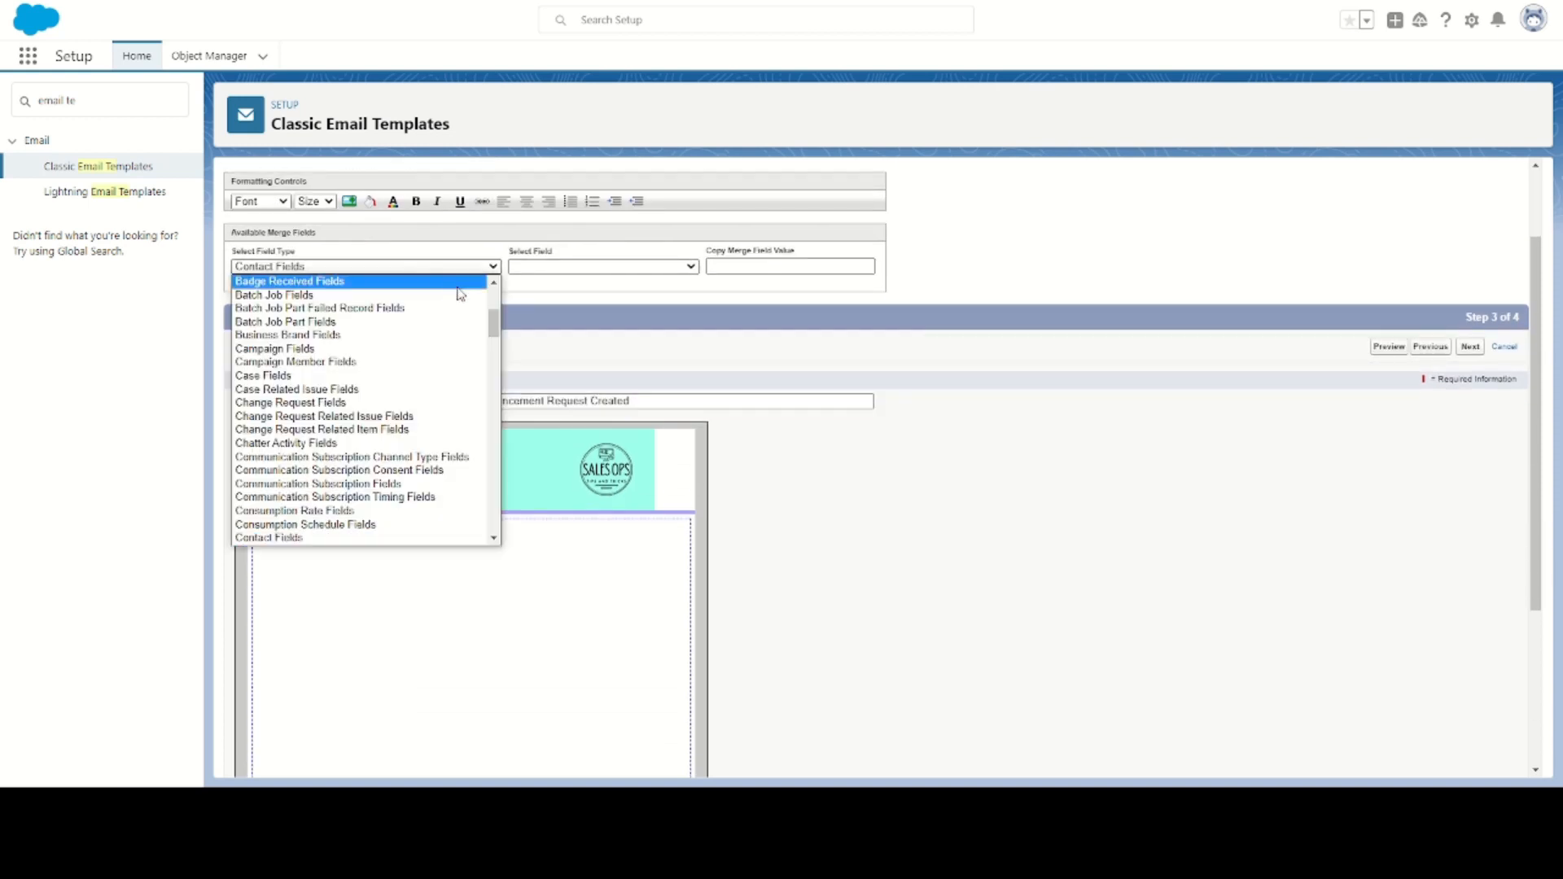
pyautogui.moveTo(492, 325); pyautogui.dragTo(493, 363)
pyautogui.click(376, 487)
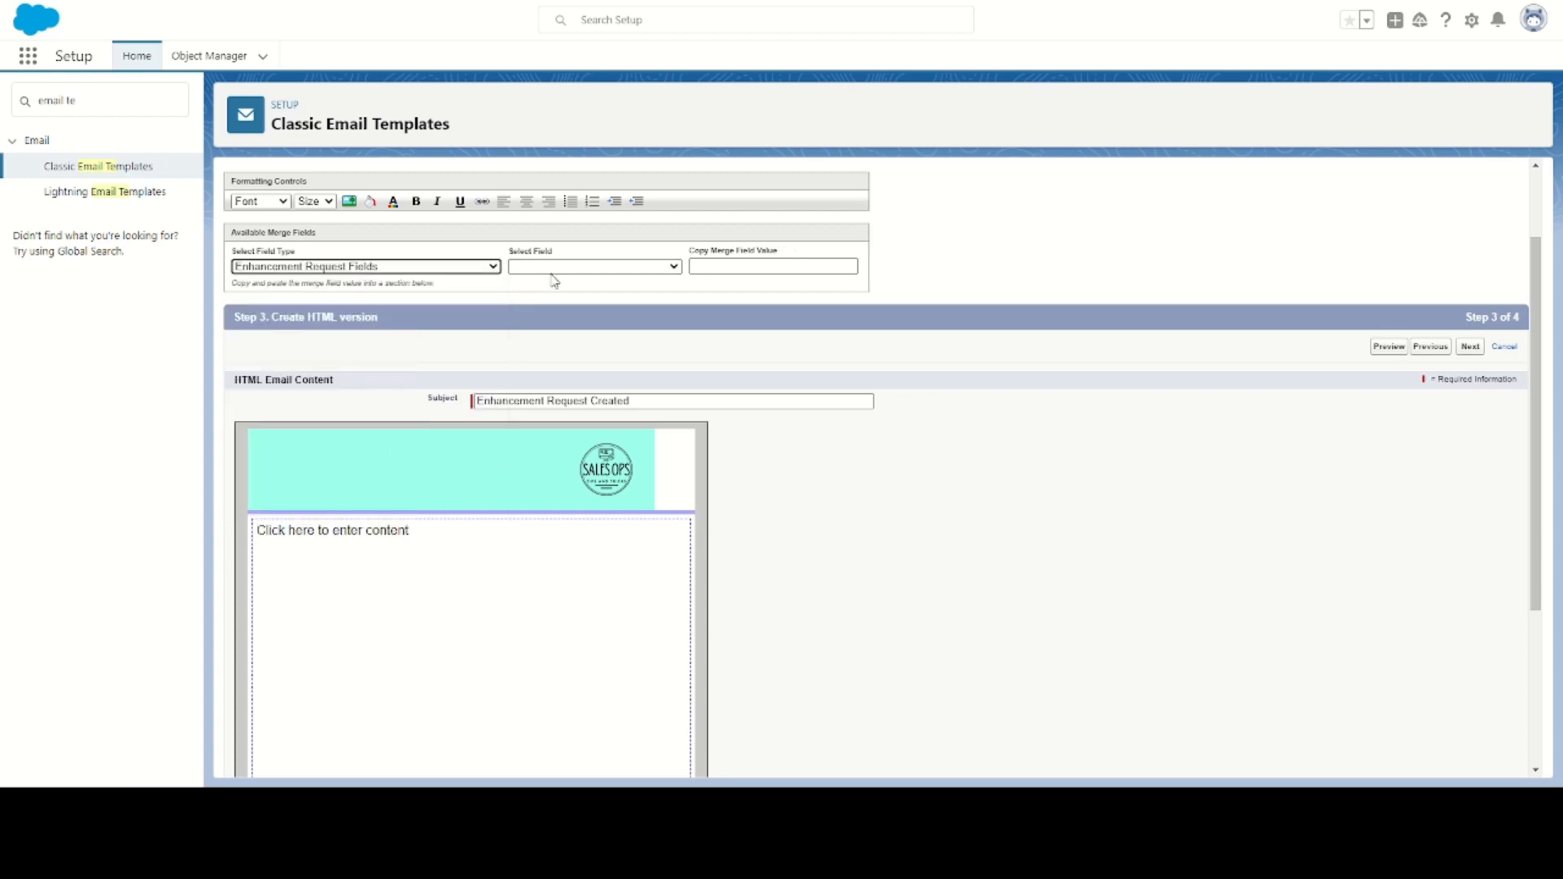
pyautogui.click(564, 267)
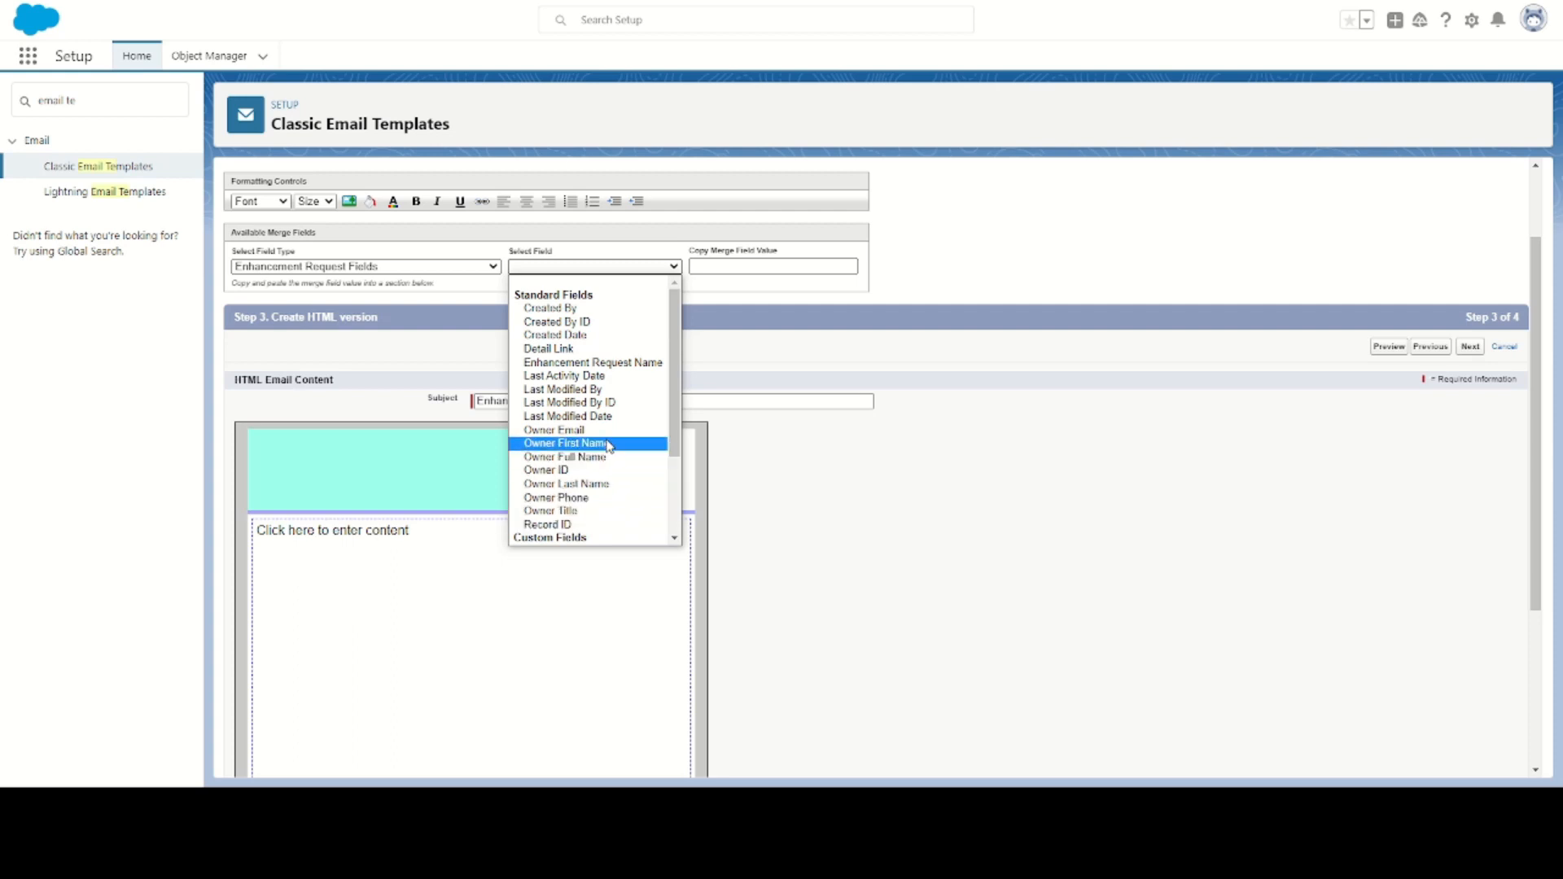
pyautogui.click(593, 362)
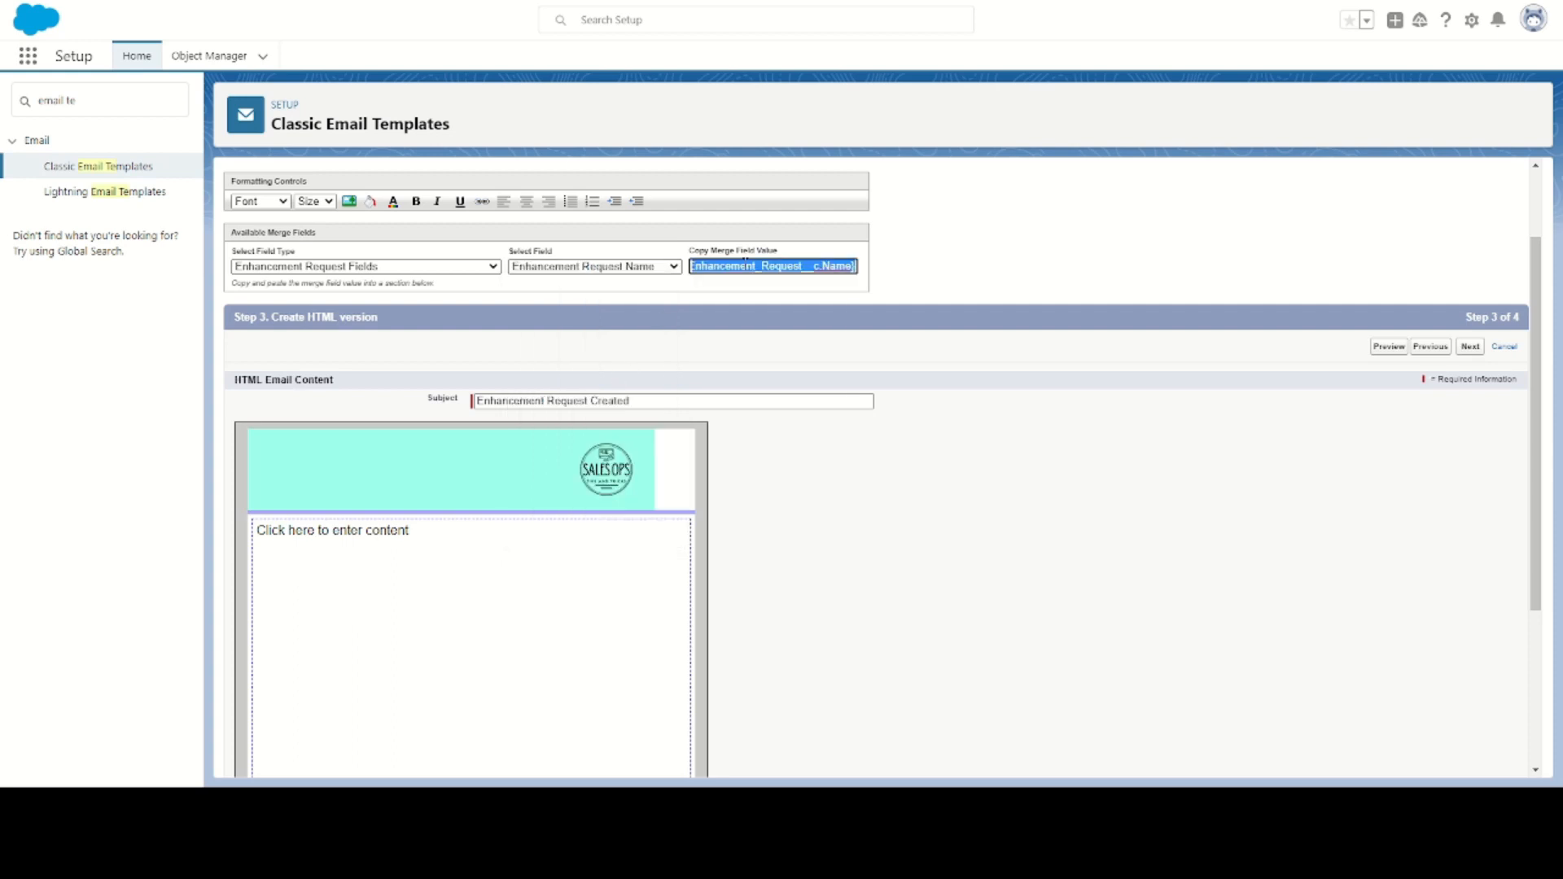
pyautogui.click(660, 405)
pyautogui.hotkey('ctrl', 'v')
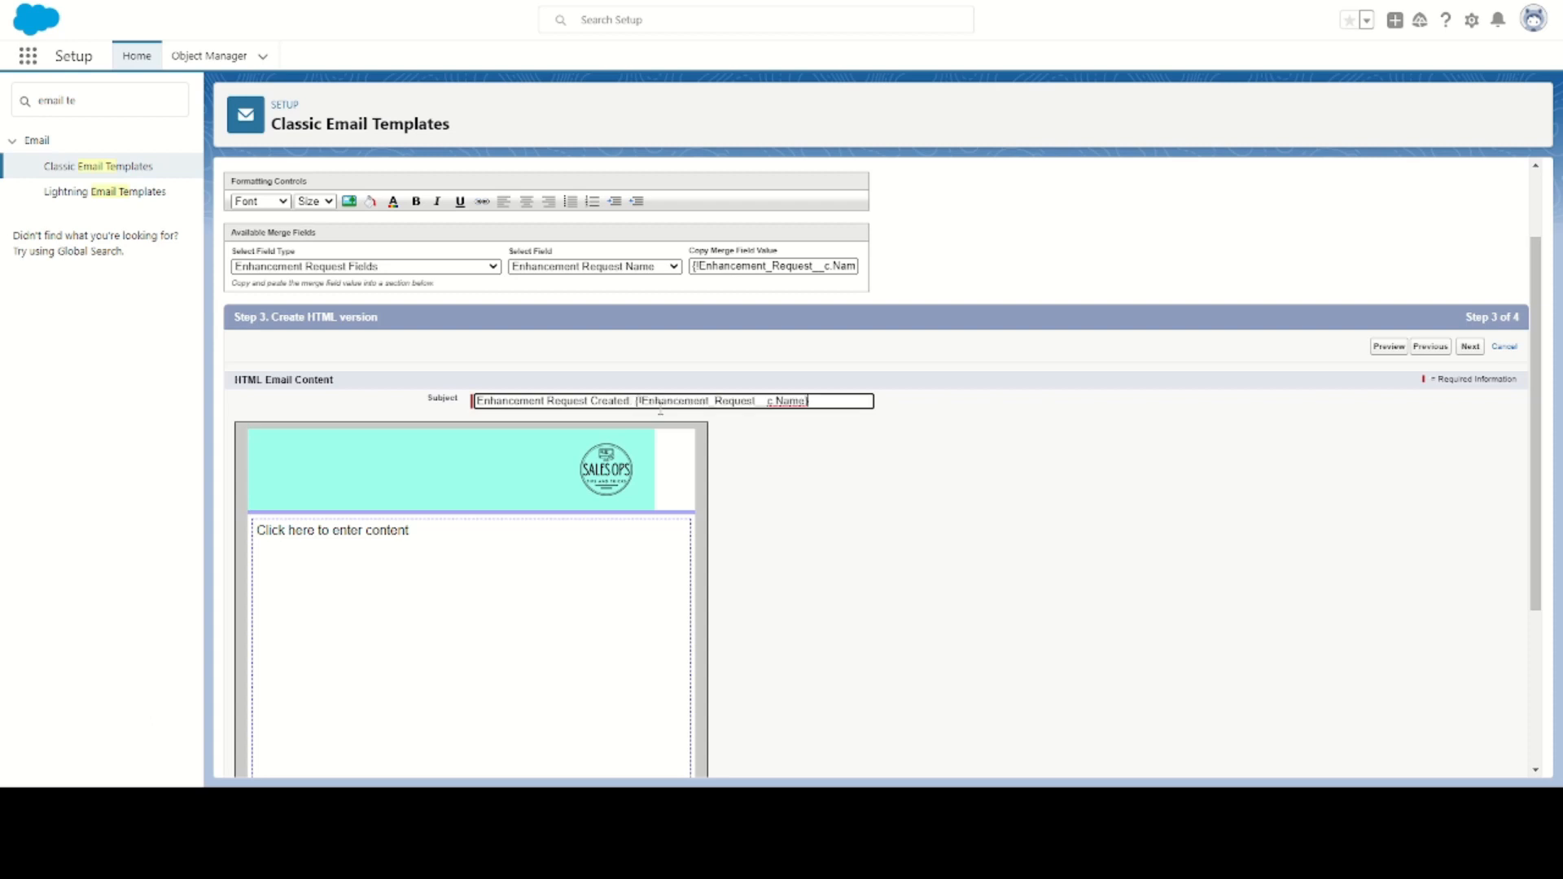
# - Write the greeting "Hello," in the email body and begin a new paragraph with "A new Enhancement Request"
pyautogui.click(427, 580)
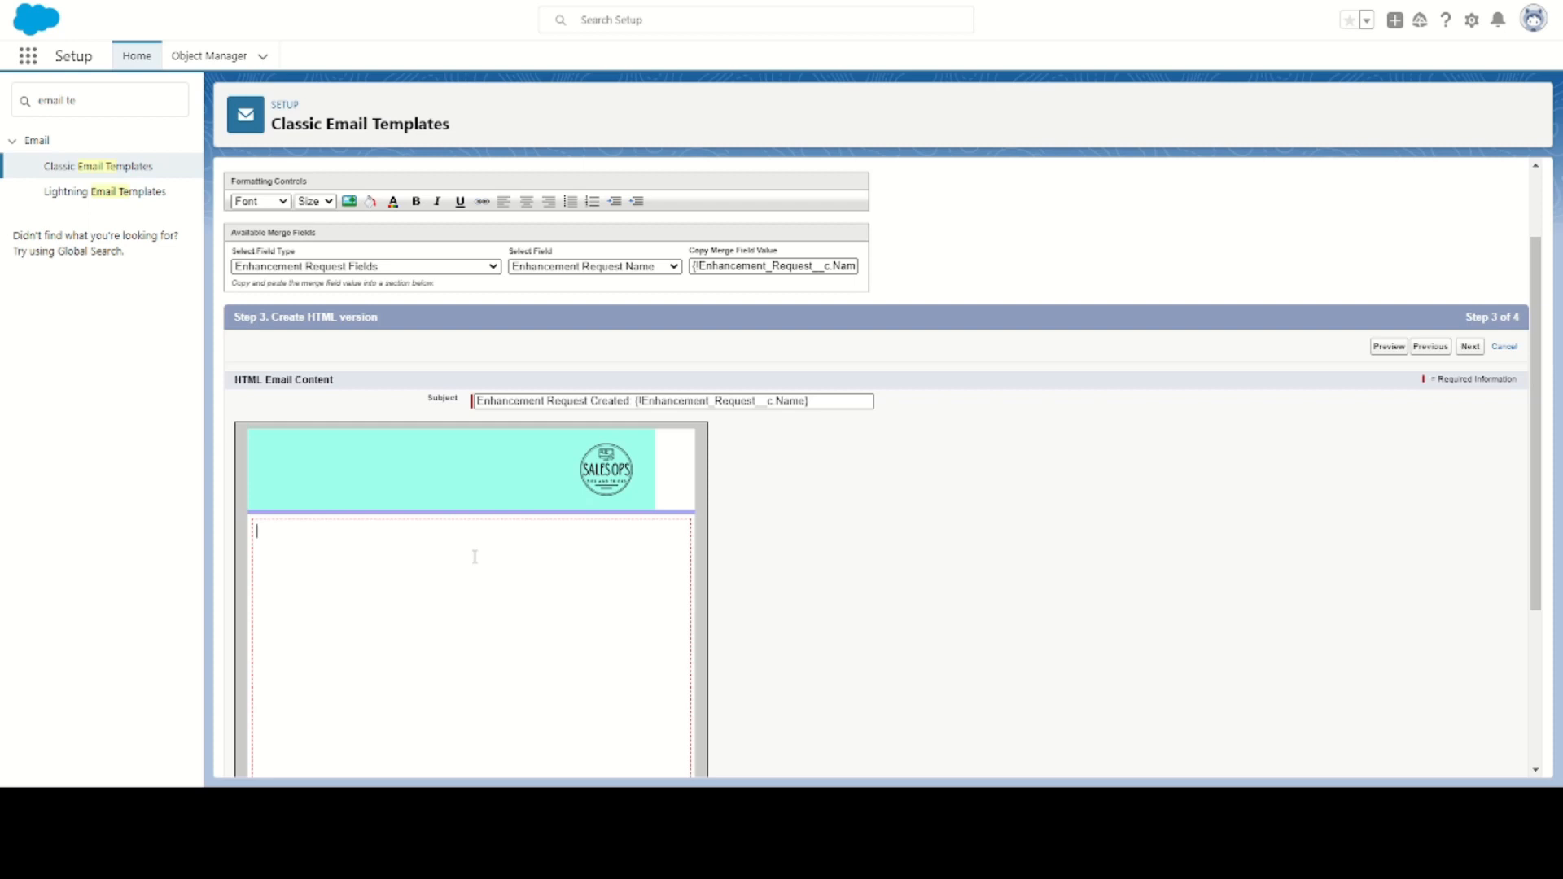
pyautogui.write('Ho')
pyautogui.write(' n')
pyautogui.write('ew')
pyautogui.write(' E')
pyautogui.write('nhancment REquo')
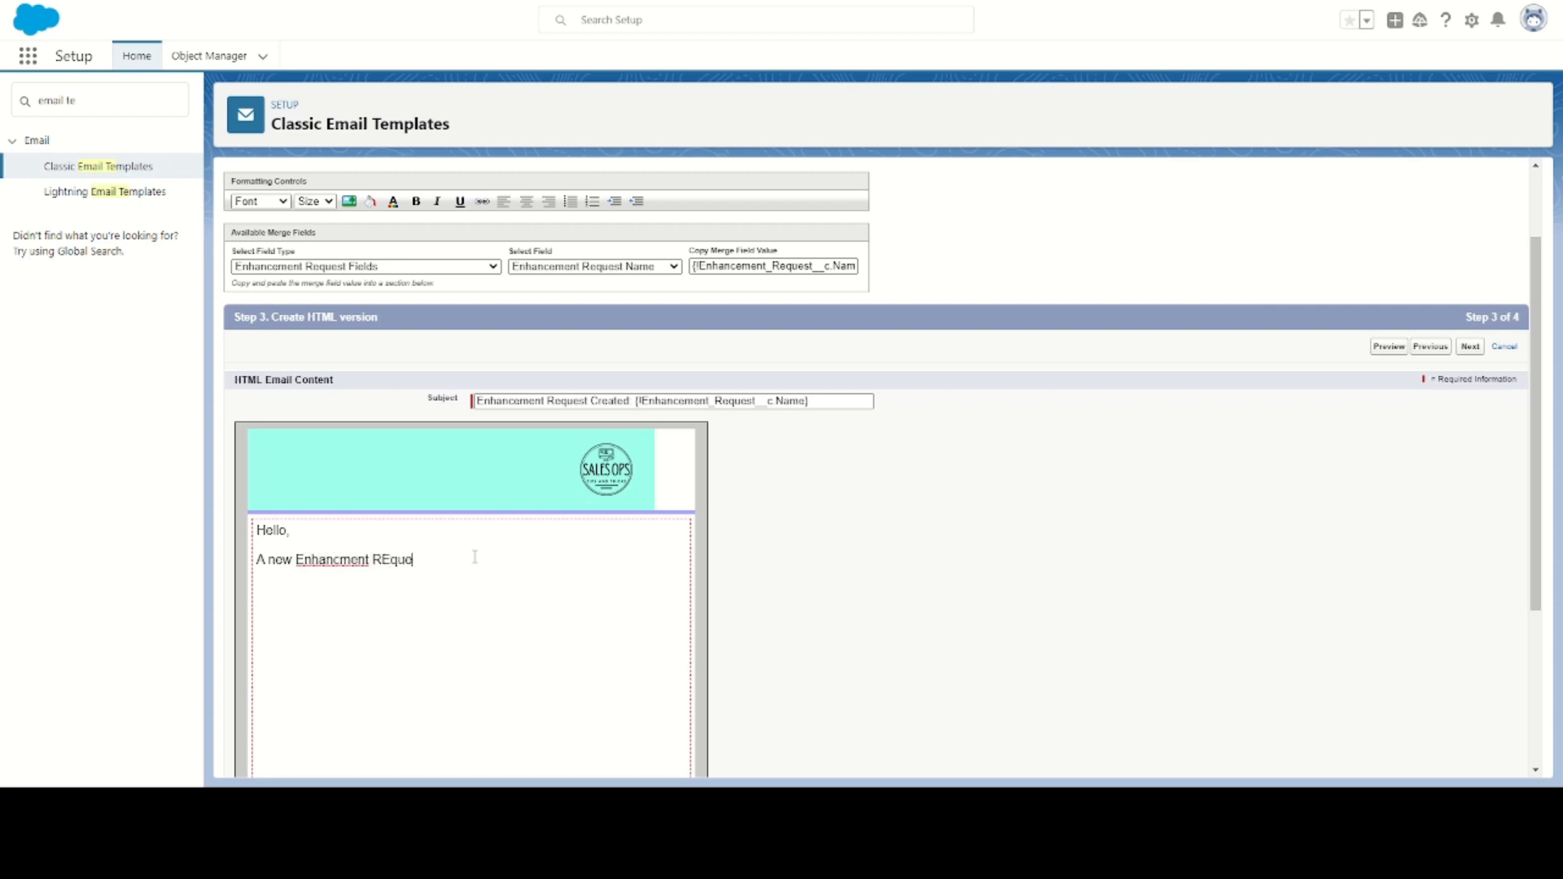
pyautogui.press('BackSpace')
pyautogui.write('este')
# - Correct the spelling of "Enhancement Request" in the body and finish the sentence with "has been created."
pyautogui.rightClick(354, 568)
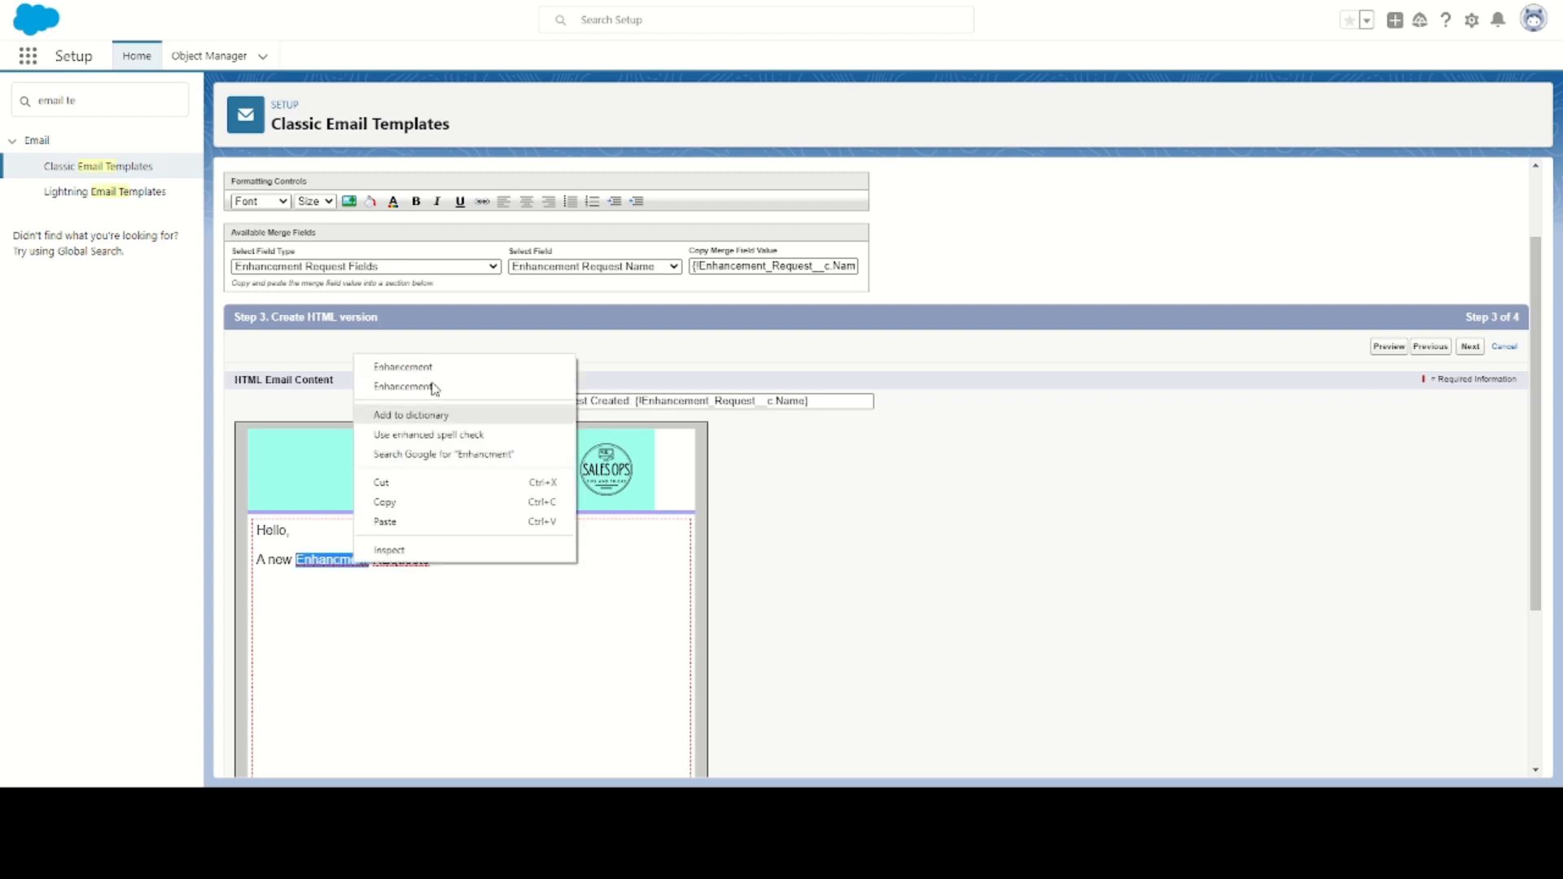
pyautogui.click(401, 363)
pyautogui.rightClick(418, 562)
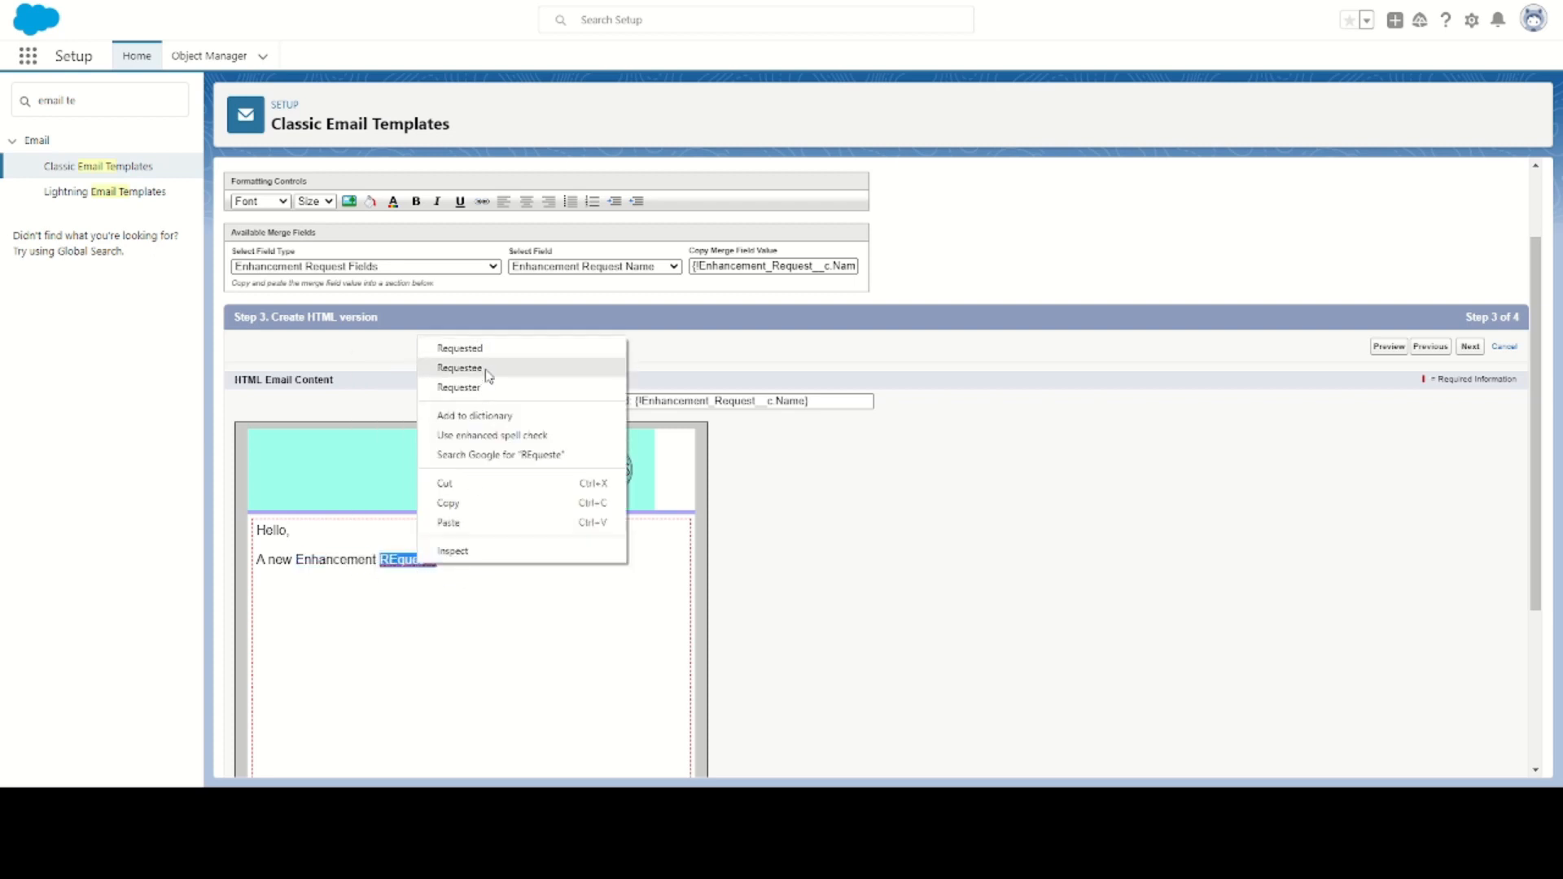
pyautogui.click(498, 348)
pyautogui.press('BackSpace')
pyautogui.press('BackSpace')
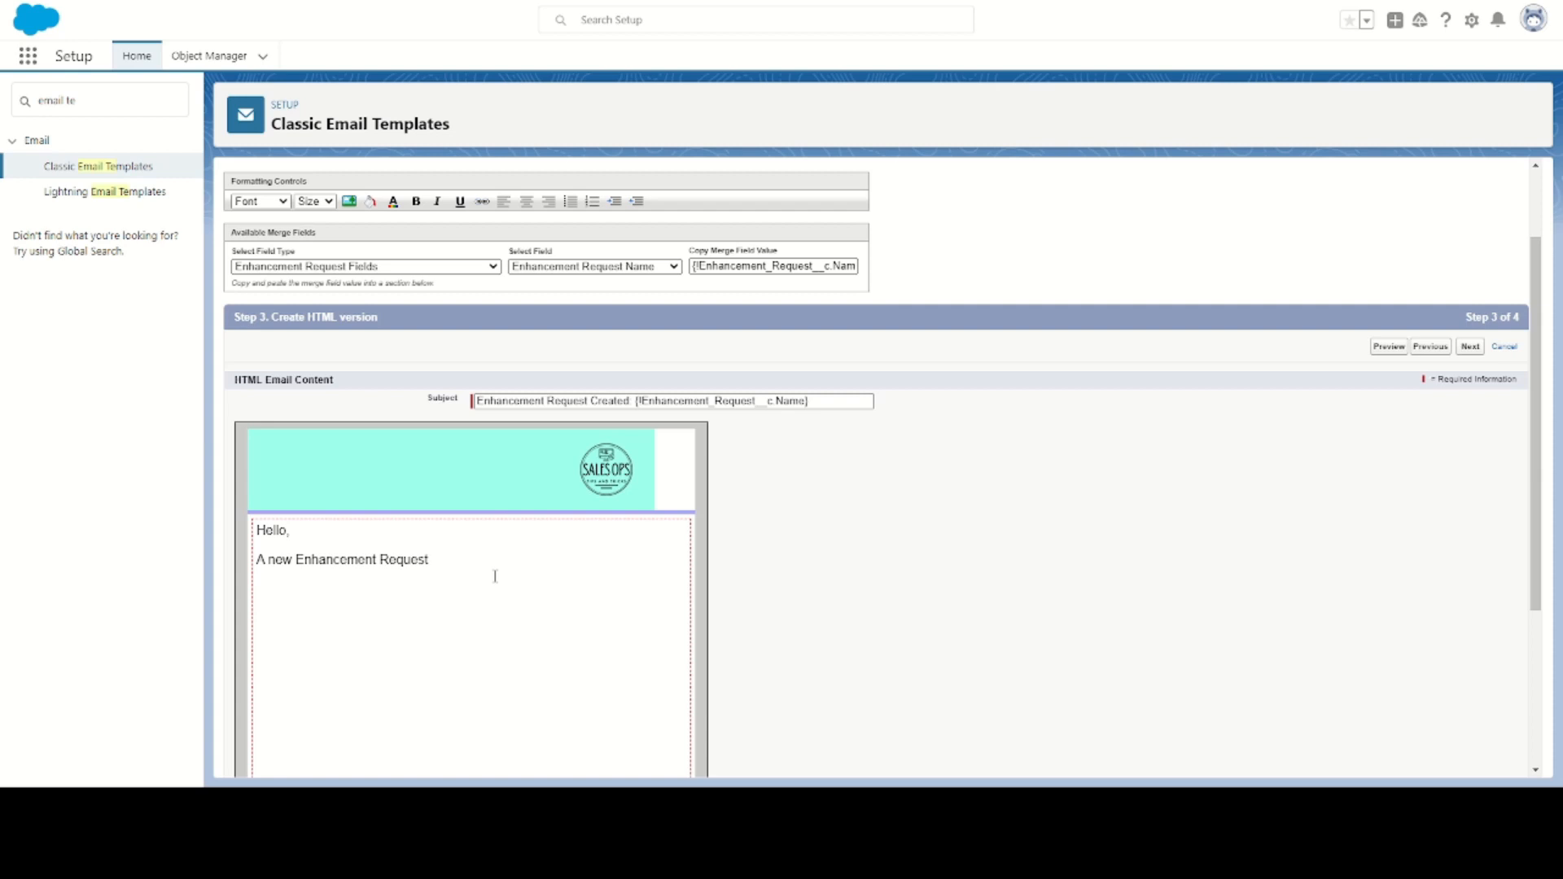
pyautogui.write('has been created.')
# - Add a body line reading "Name: {!Enhancement_Request__c.Name}" and remove the space in front of it
pyautogui.click(562, 266)
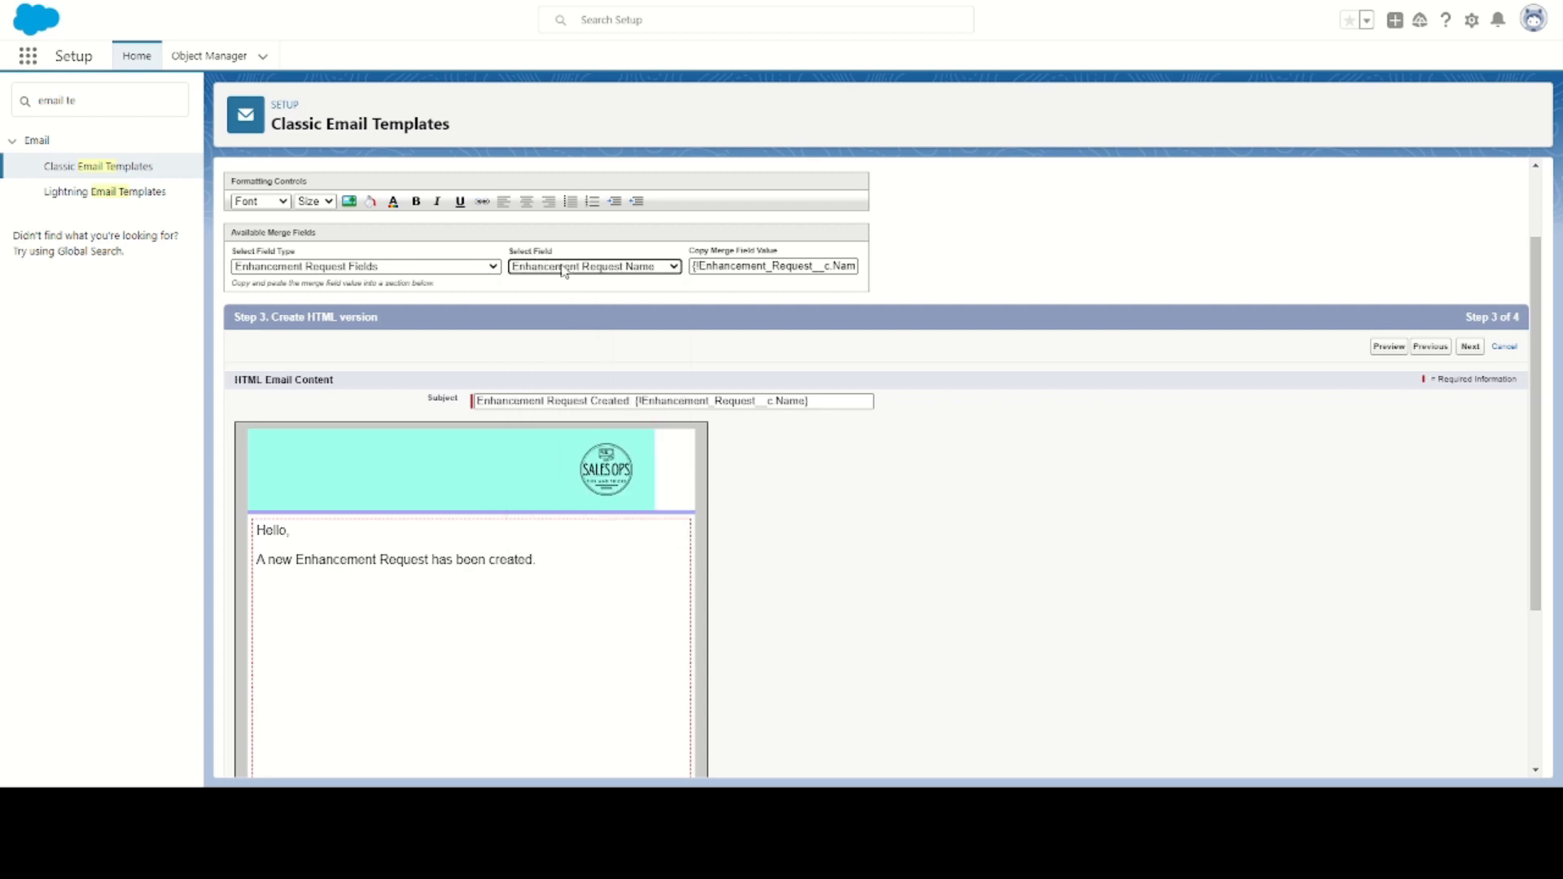
pyautogui.click(780, 266)
pyautogui.click(329, 616)
pyautogui.write('Name:')
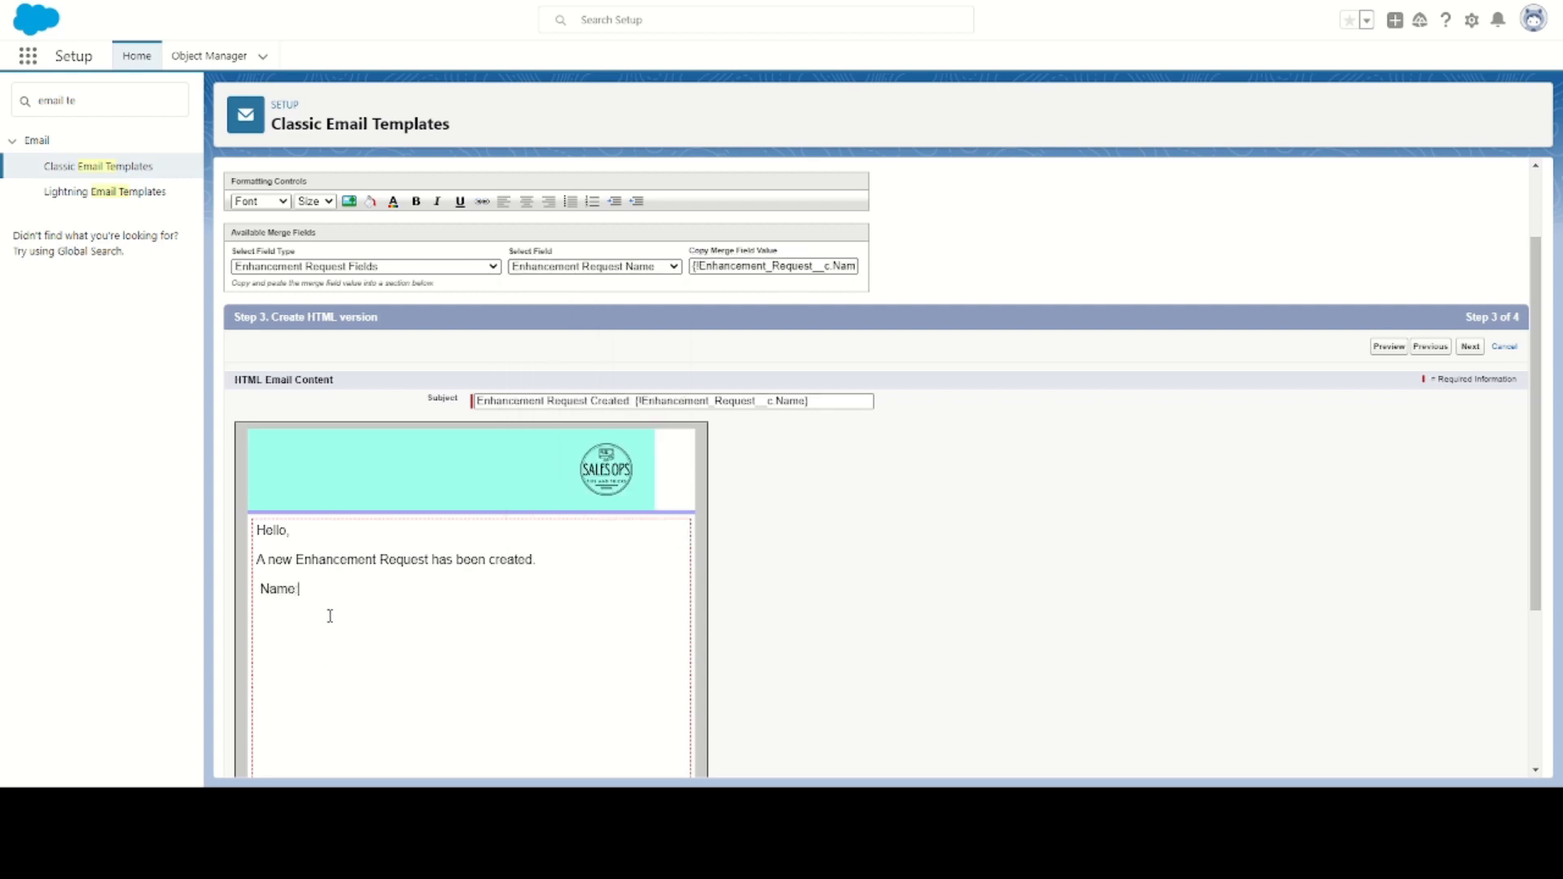
pyautogui.hotkey('ctrl', 'v')
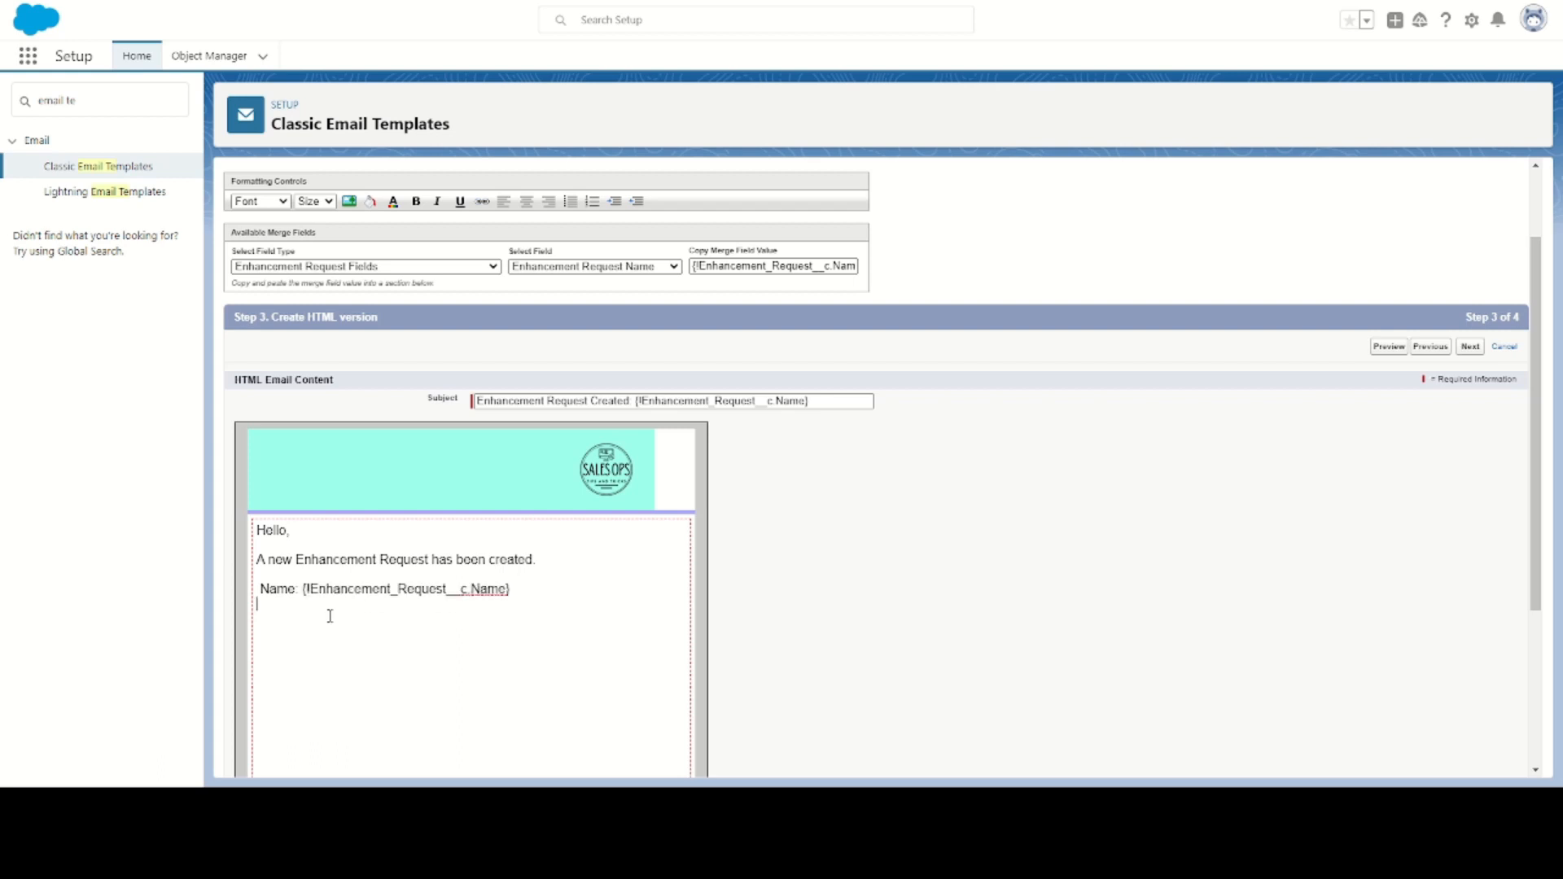
pyautogui.click(260, 589)
pyautogui.press('BackSpace')
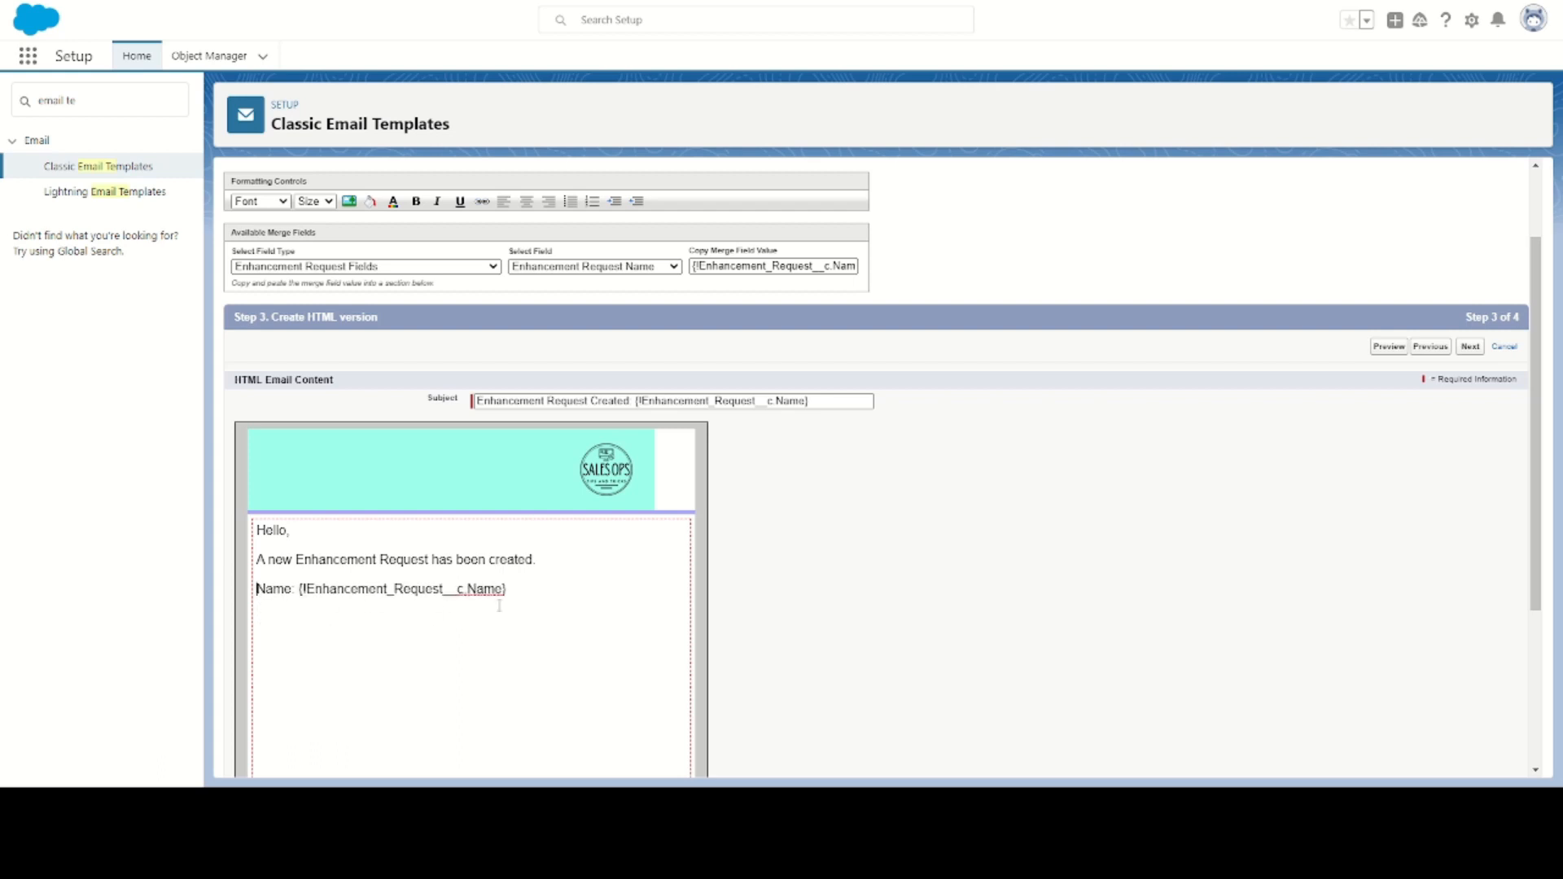
# - Prepare the link URL from an enhancement request record's address in Salesforce Classic, replacing its record ID with {!Enhancement_Request__c.Id}
pyautogui.moveTo(533, 591); pyautogui.dragTo(299, 590)
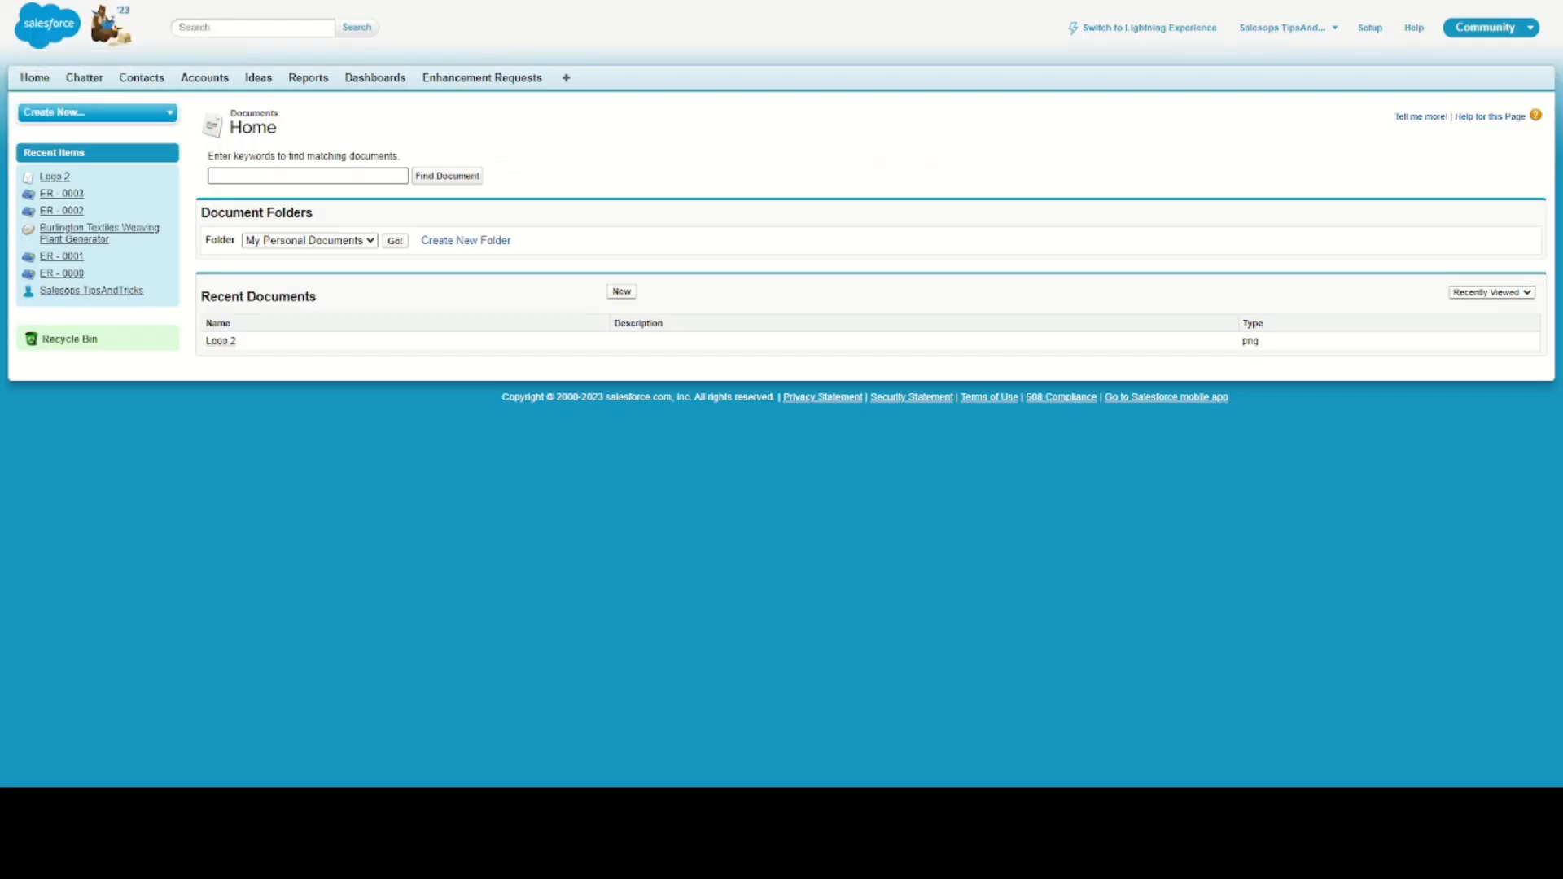
pyautogui.click(454, 83)
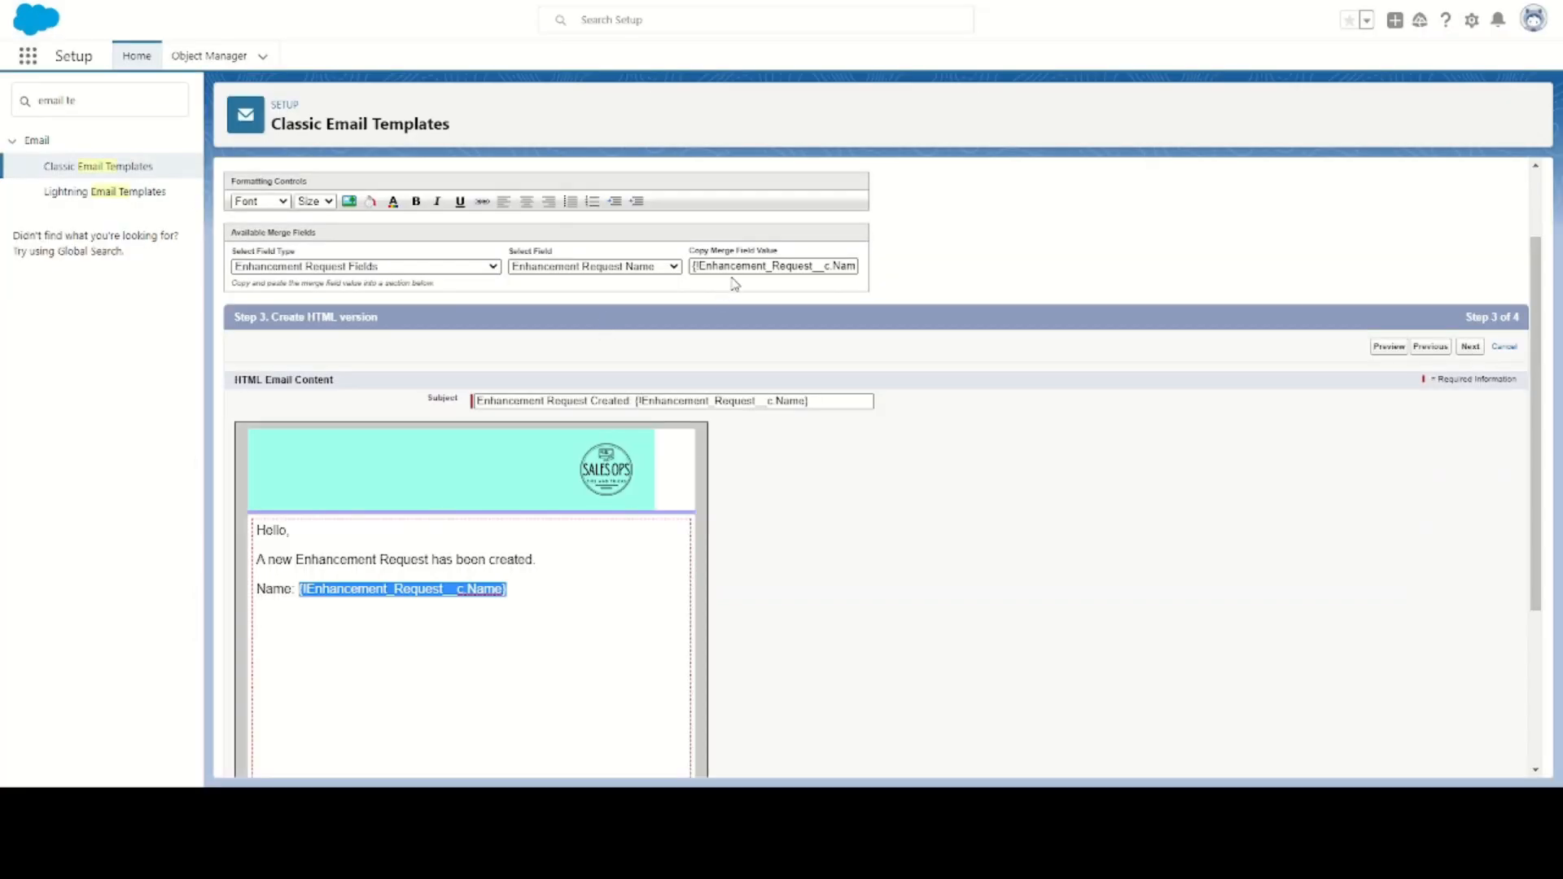
pyautogui.click(603, 267)
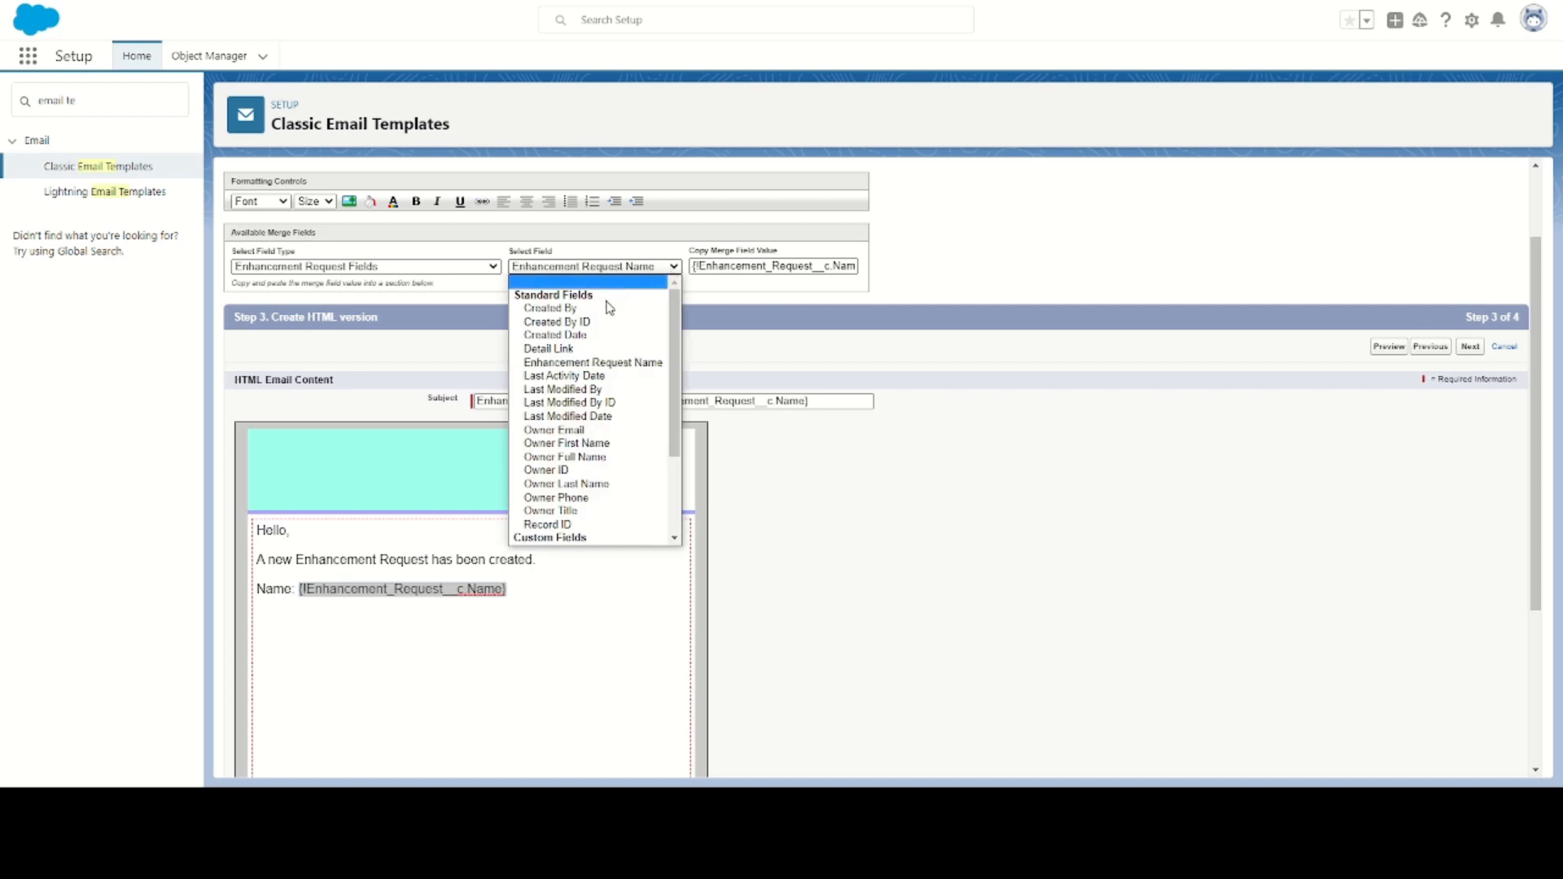
pyautogui.click(590, 524)
pyautogui.hotkey('ctrl', 'c')
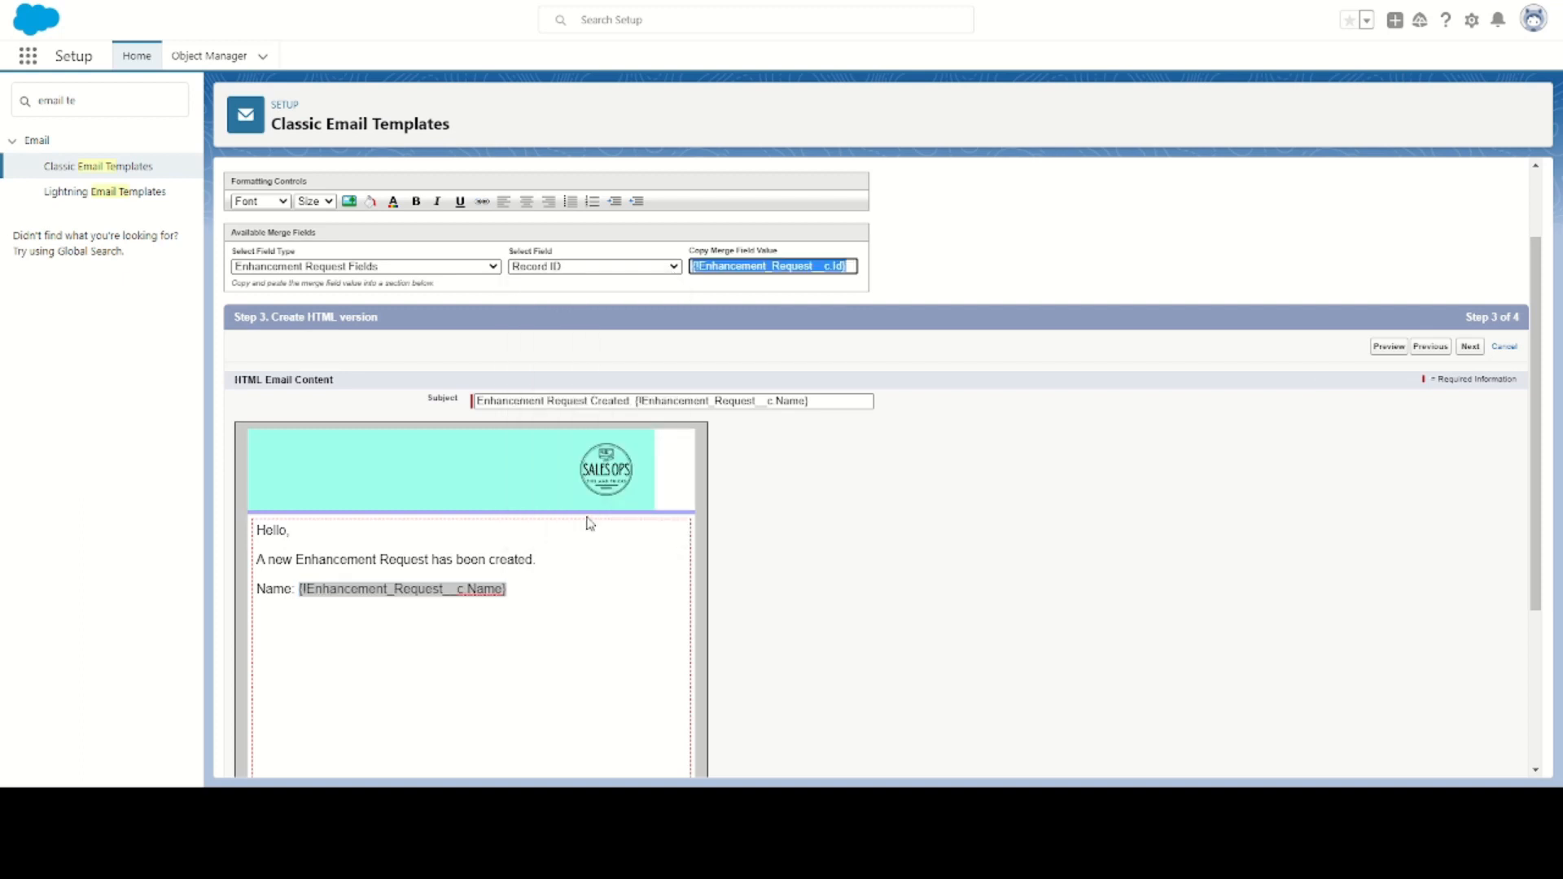
pyautogui.doubleClick(755, 266)
pyautogui.tripleClick(753, 268)
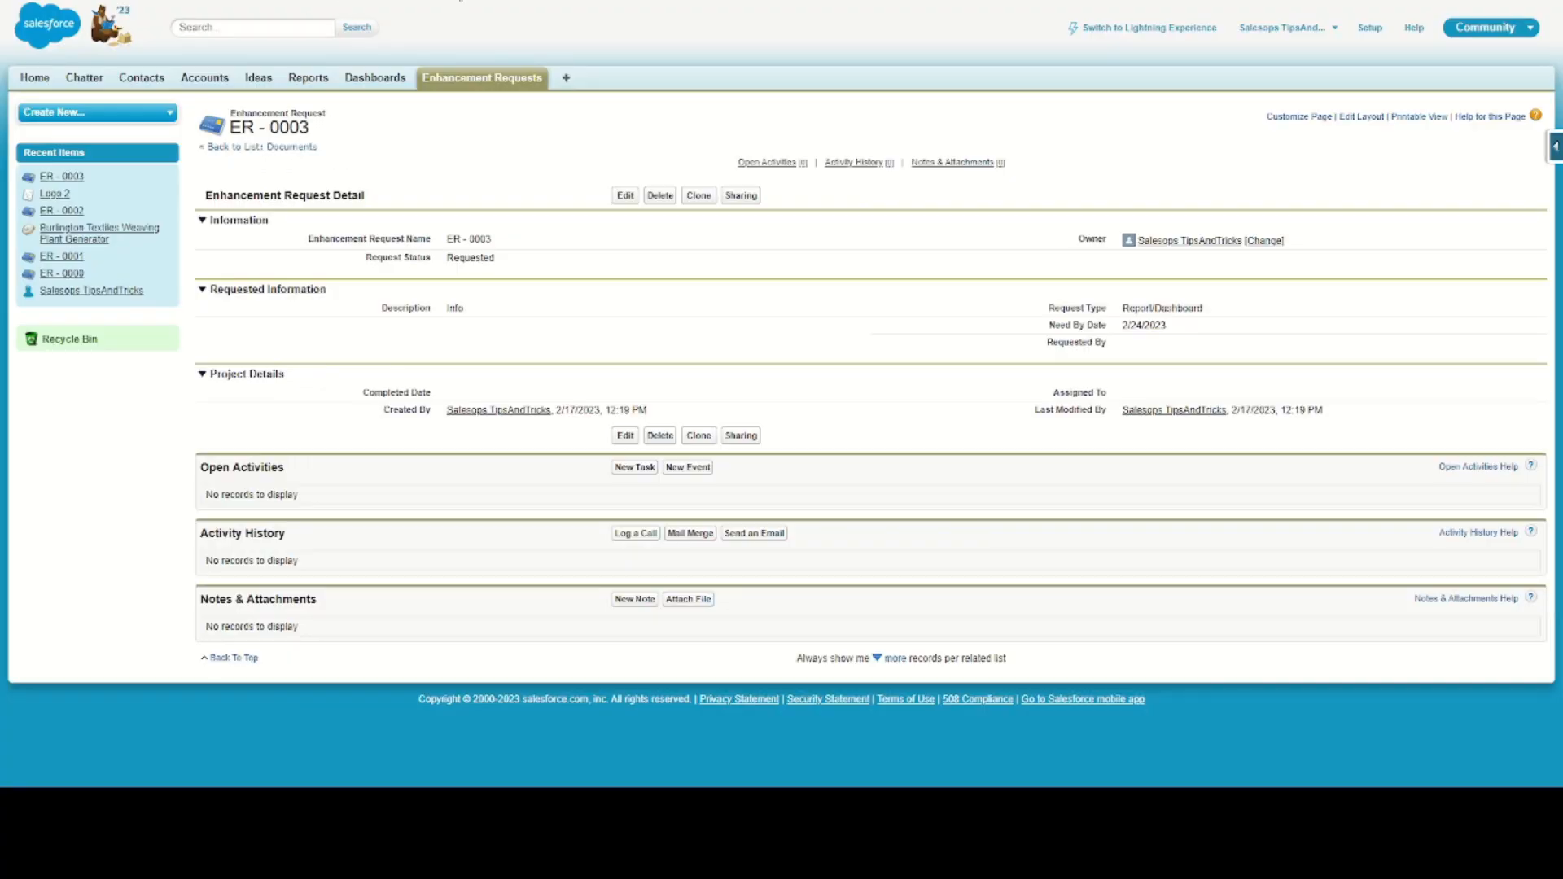
pyautogui.hotkey('ctrl', 'v')
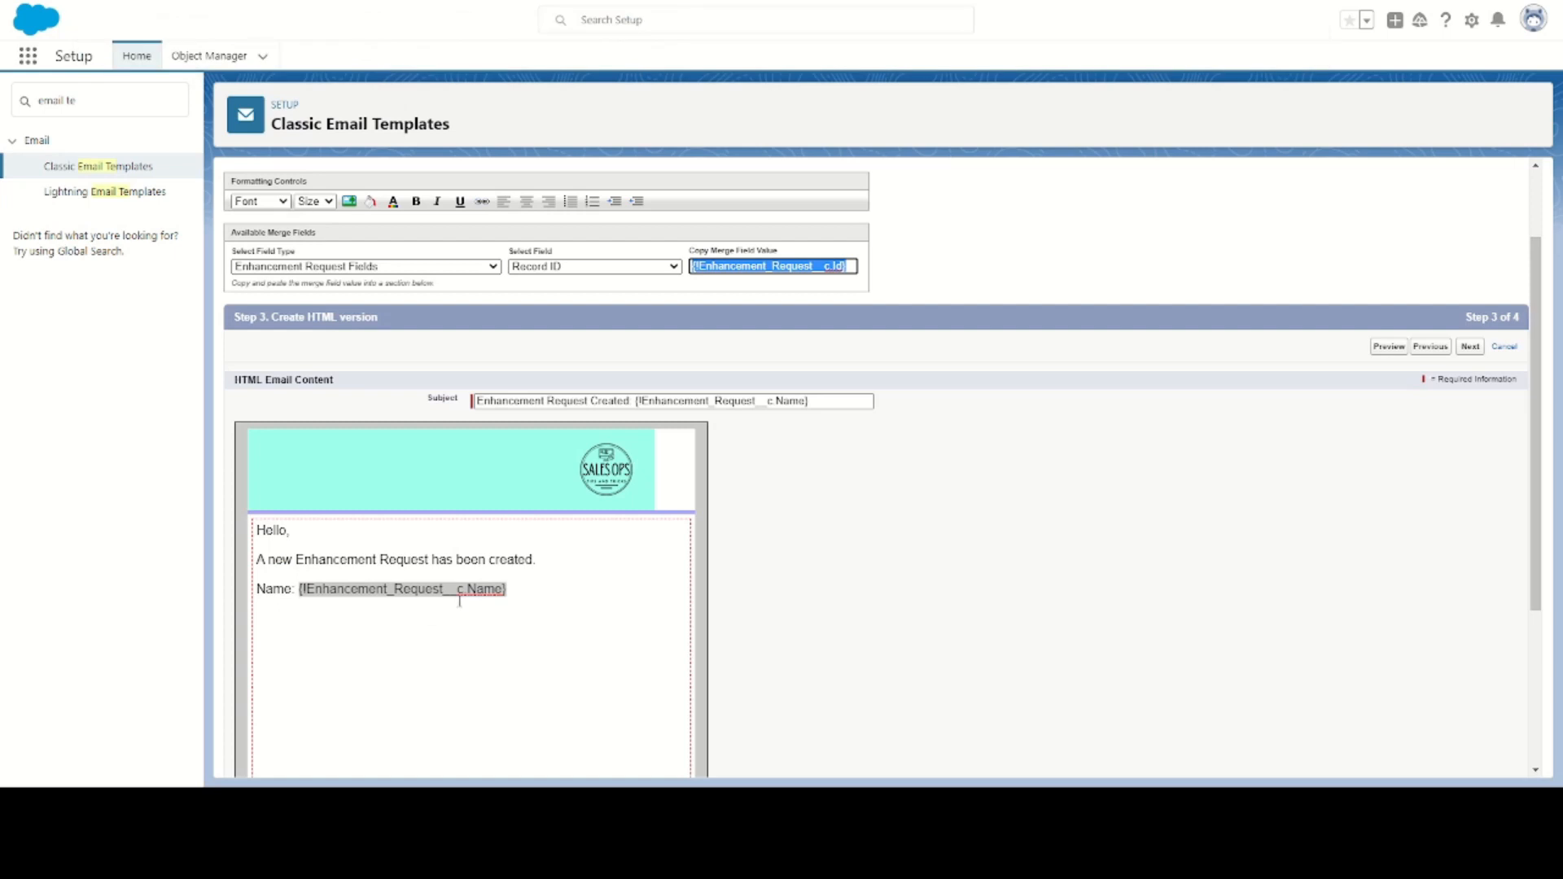
# - Link the {!Enhancement_Request__c.Name} merge field in the email body to the prepared record URL
pyautogui.click(459, 600)
pyautogui.moveTo(509, 591); pyautogui.dragTo(300, 592)
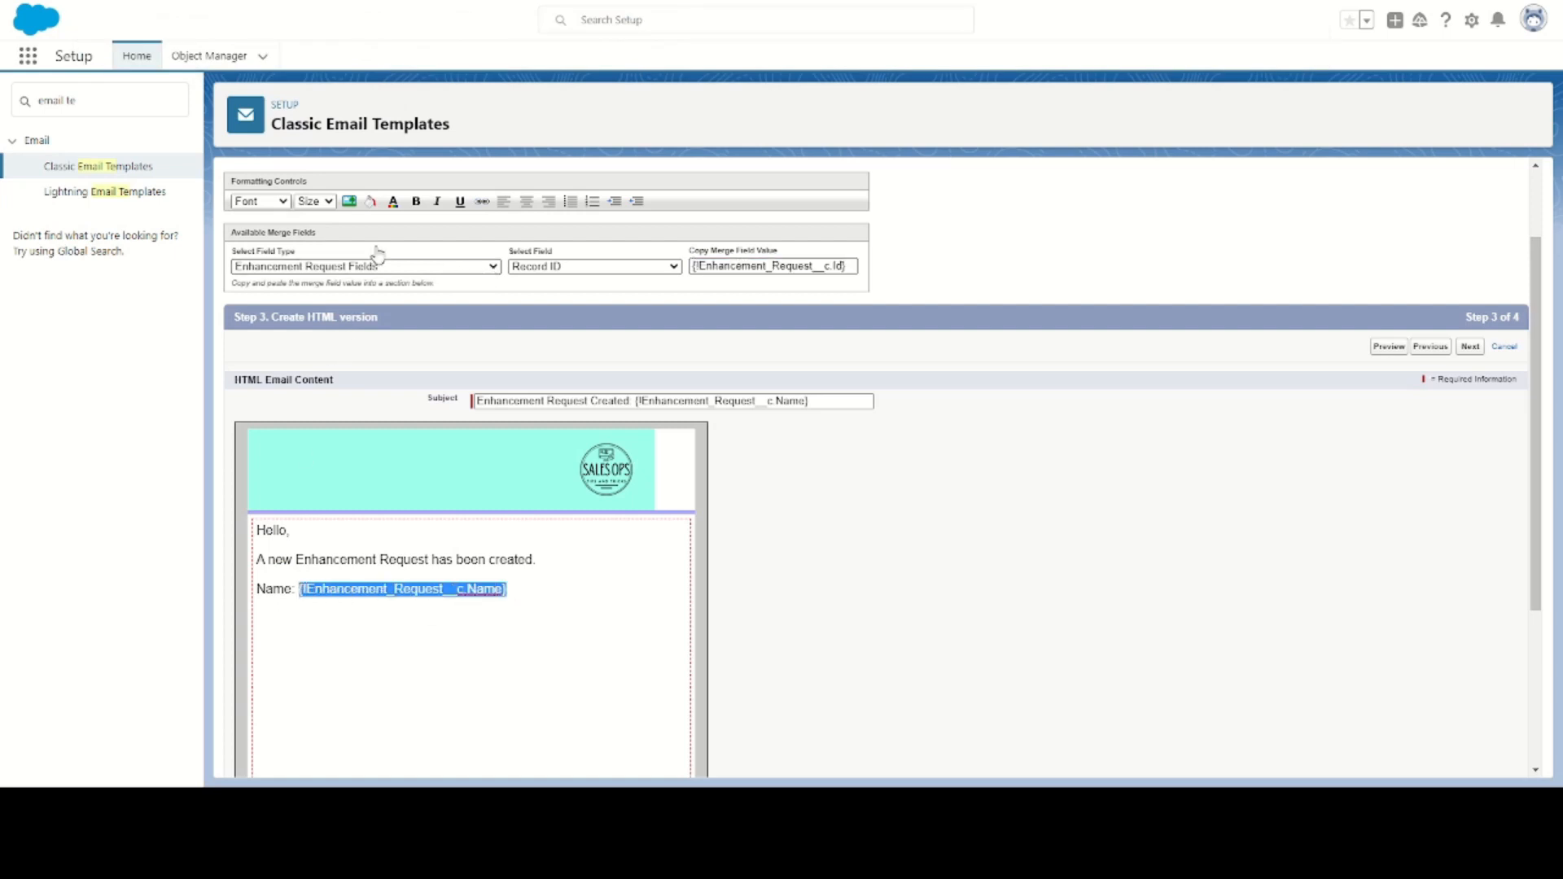
pyautogui.click(483, 203)
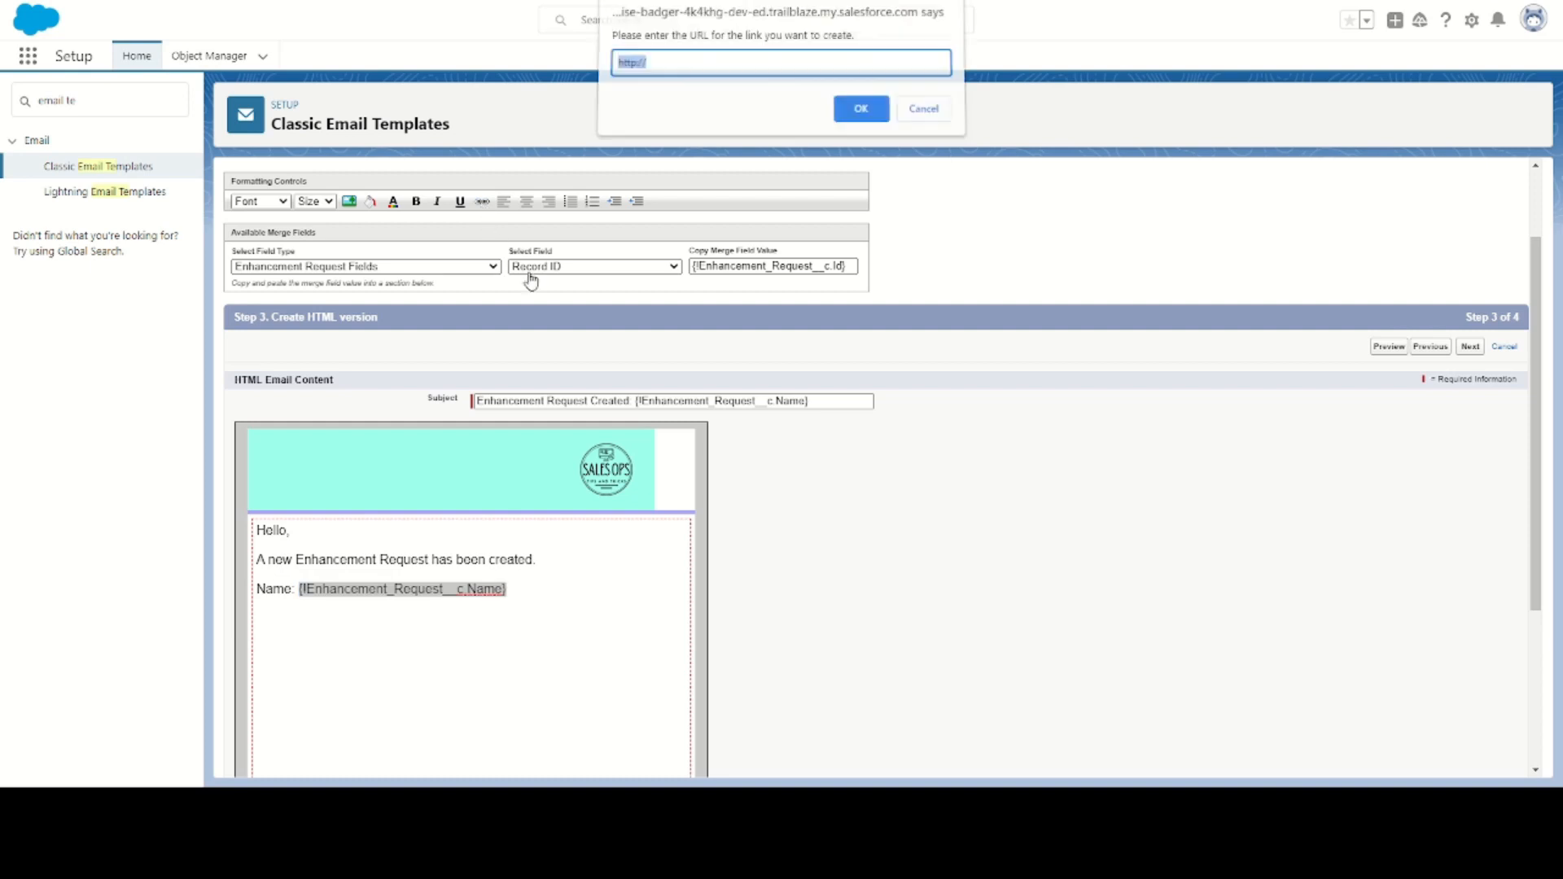
pyautogui.hotkey('ctrl', 'v')
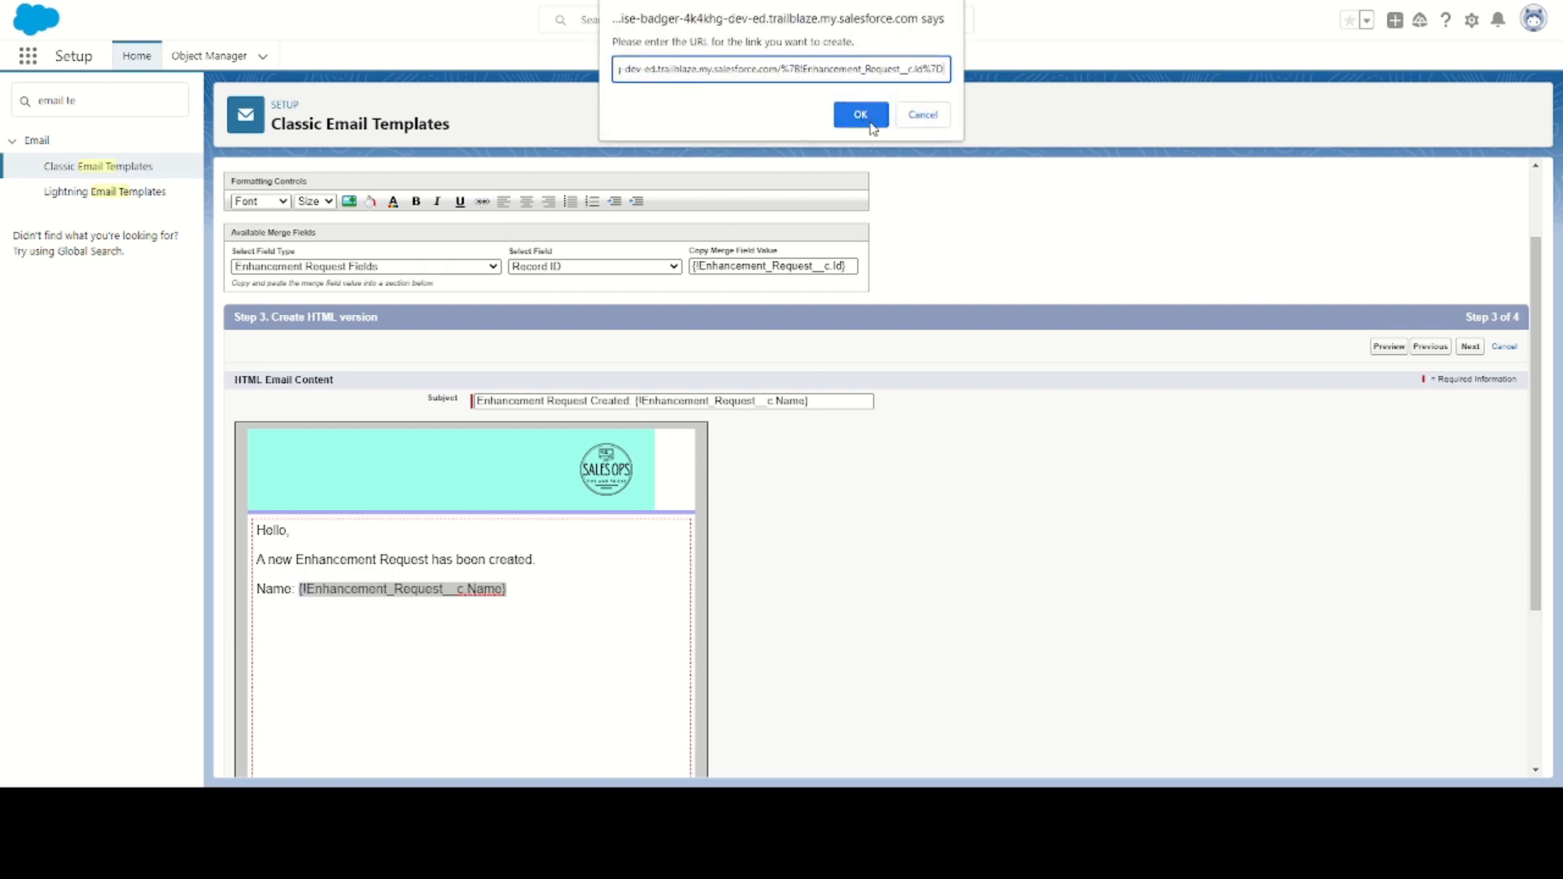
pyautogui.click(860, 114)
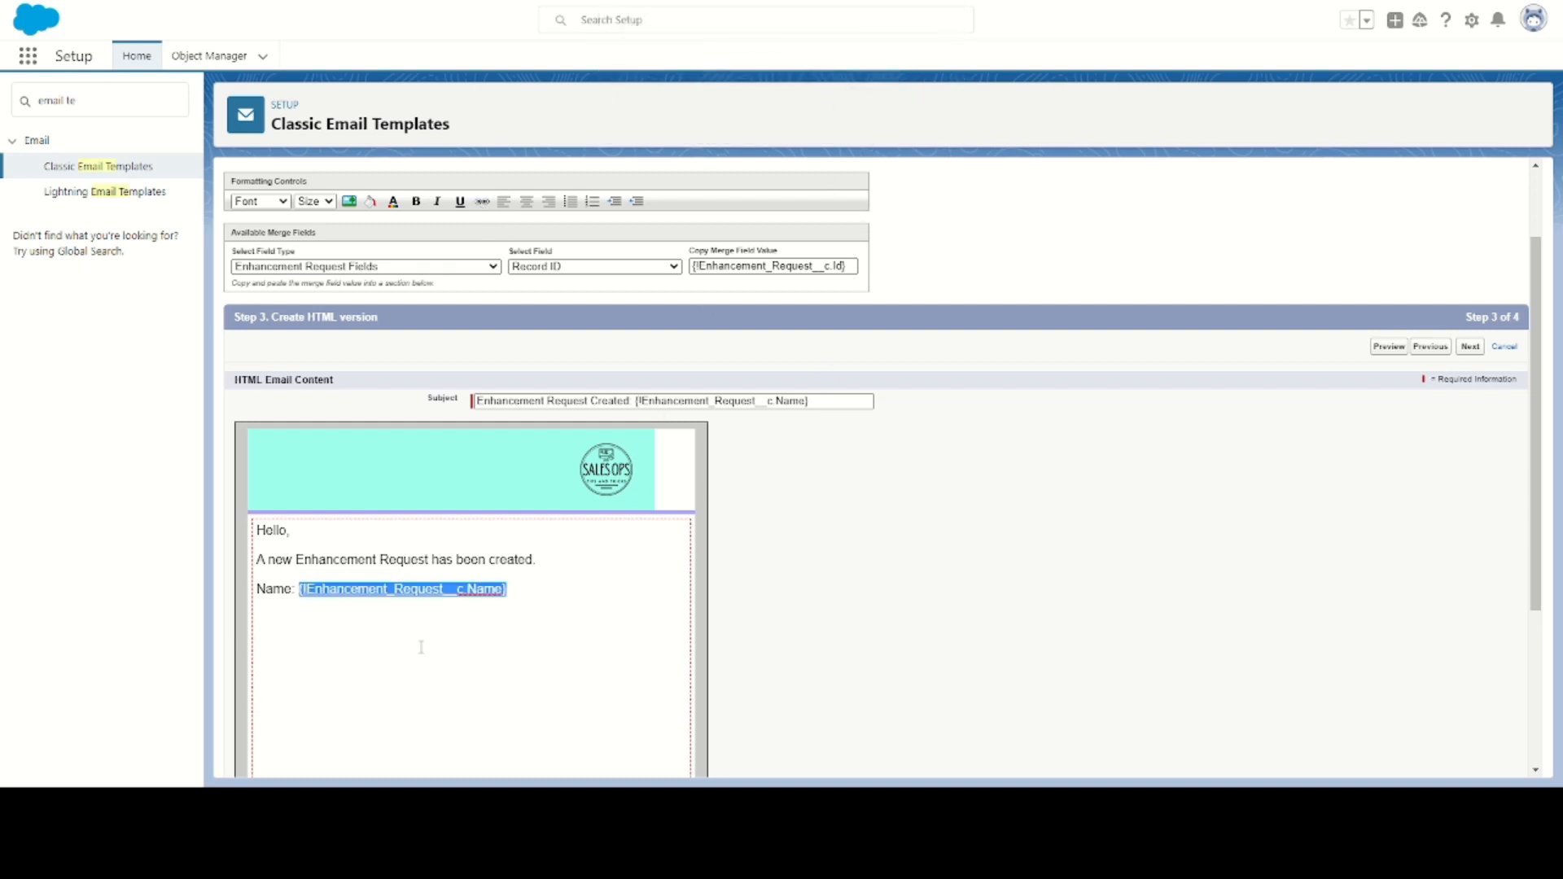
# - Add the heading "Additional Information" on a new line below Name, correct its spelling and make it bold
pyautogui.click(521, 586)
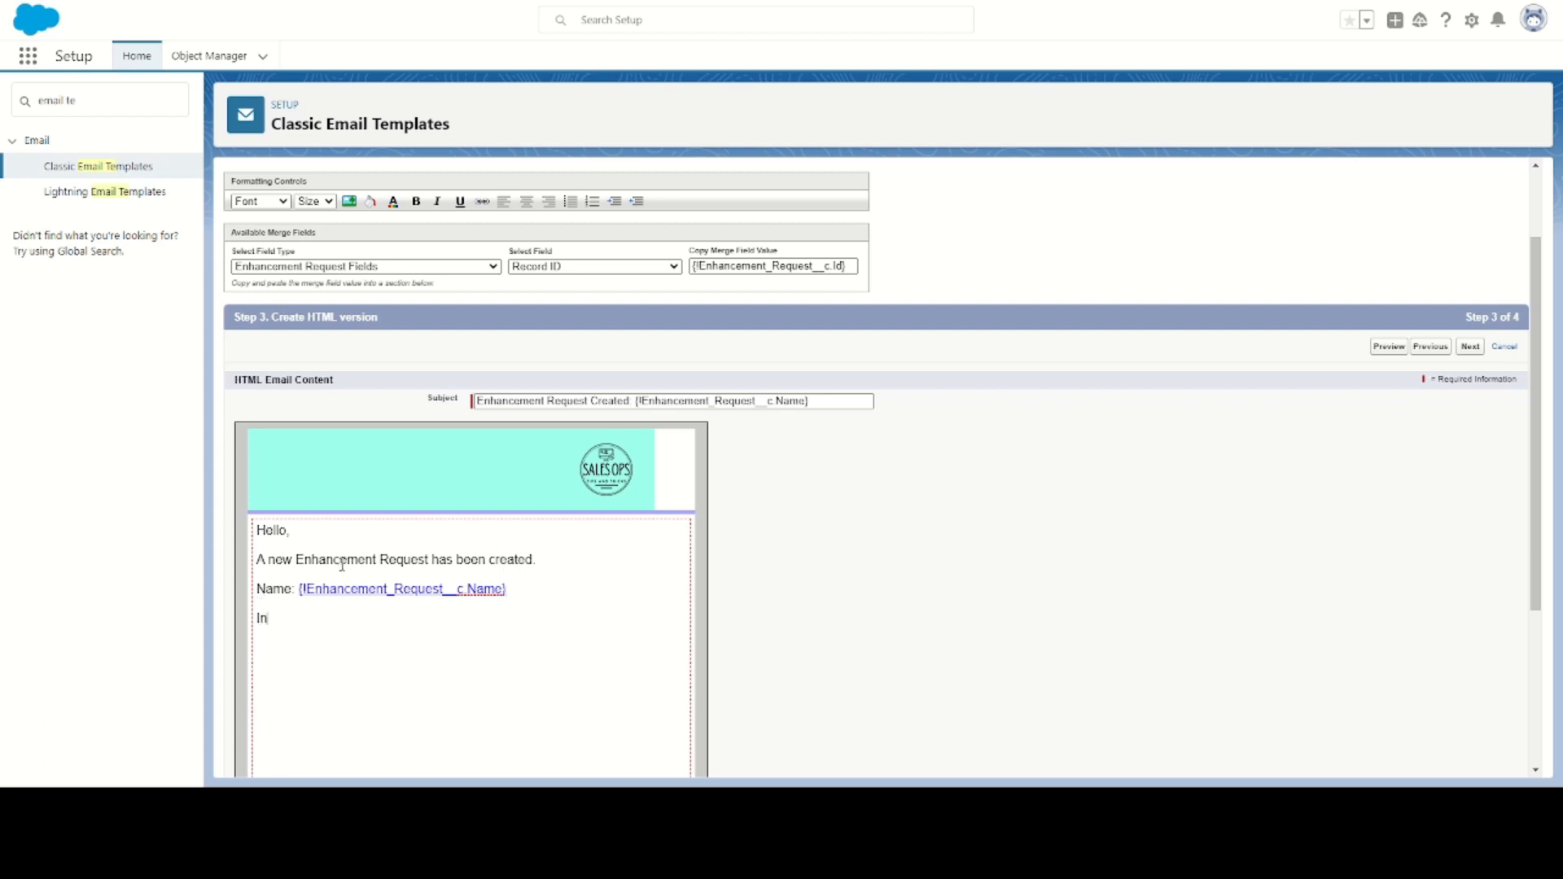
pyautogui.write('Additonal Information')
pyautogui.rightClick(263, 620)
pyautogui.click(307, 456)
pyautogui.moveTo(381, 618); pyautogui.dragTo(250, 619)
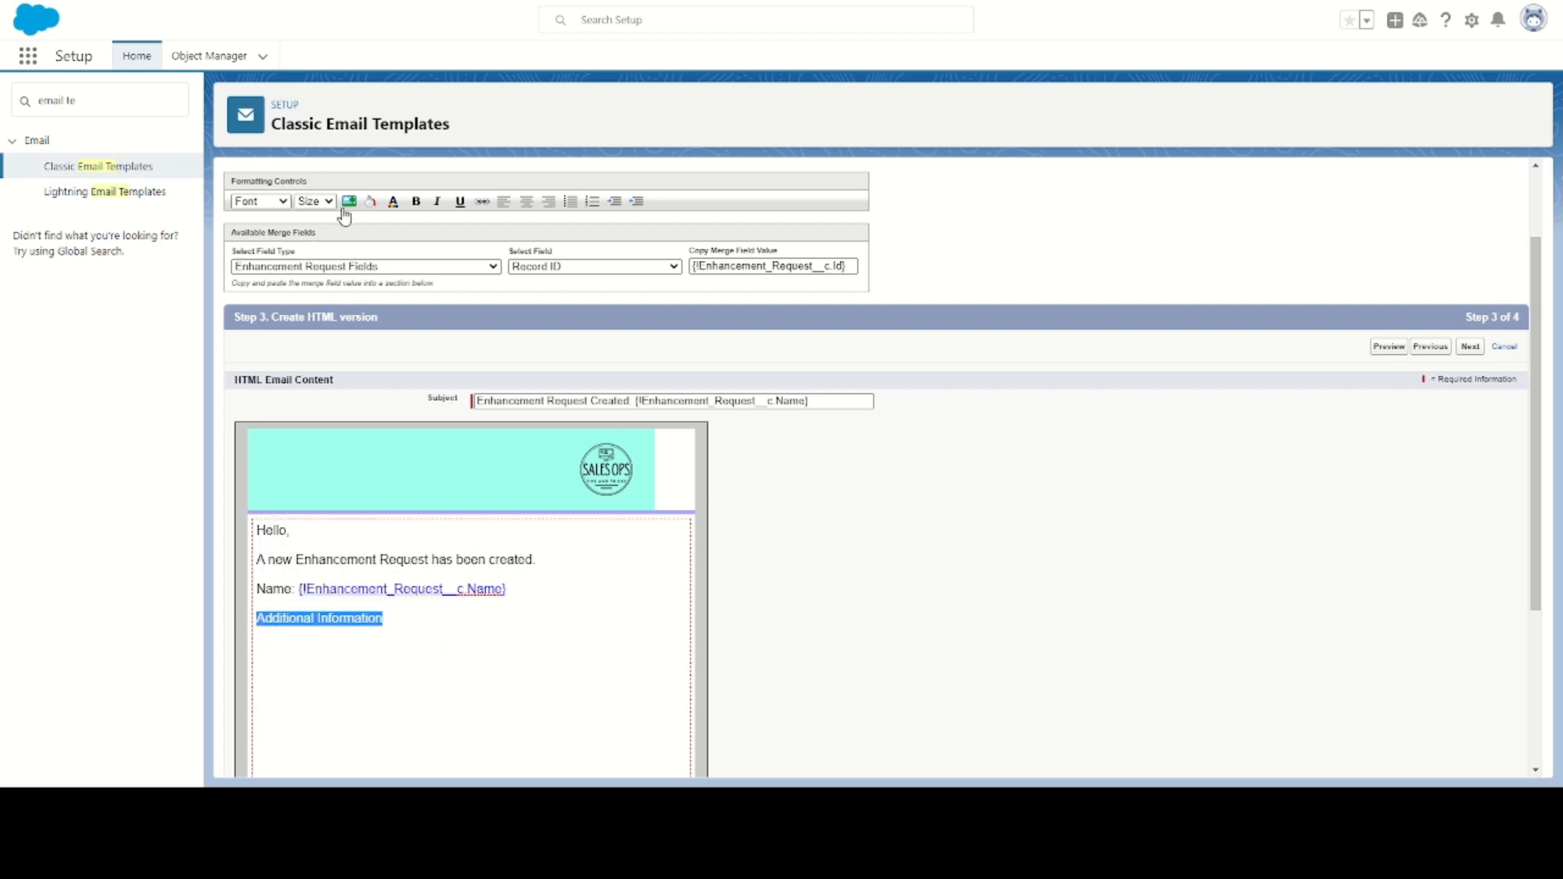
pyautogui.click(414, 204)
pyautogui.click(437, 633)
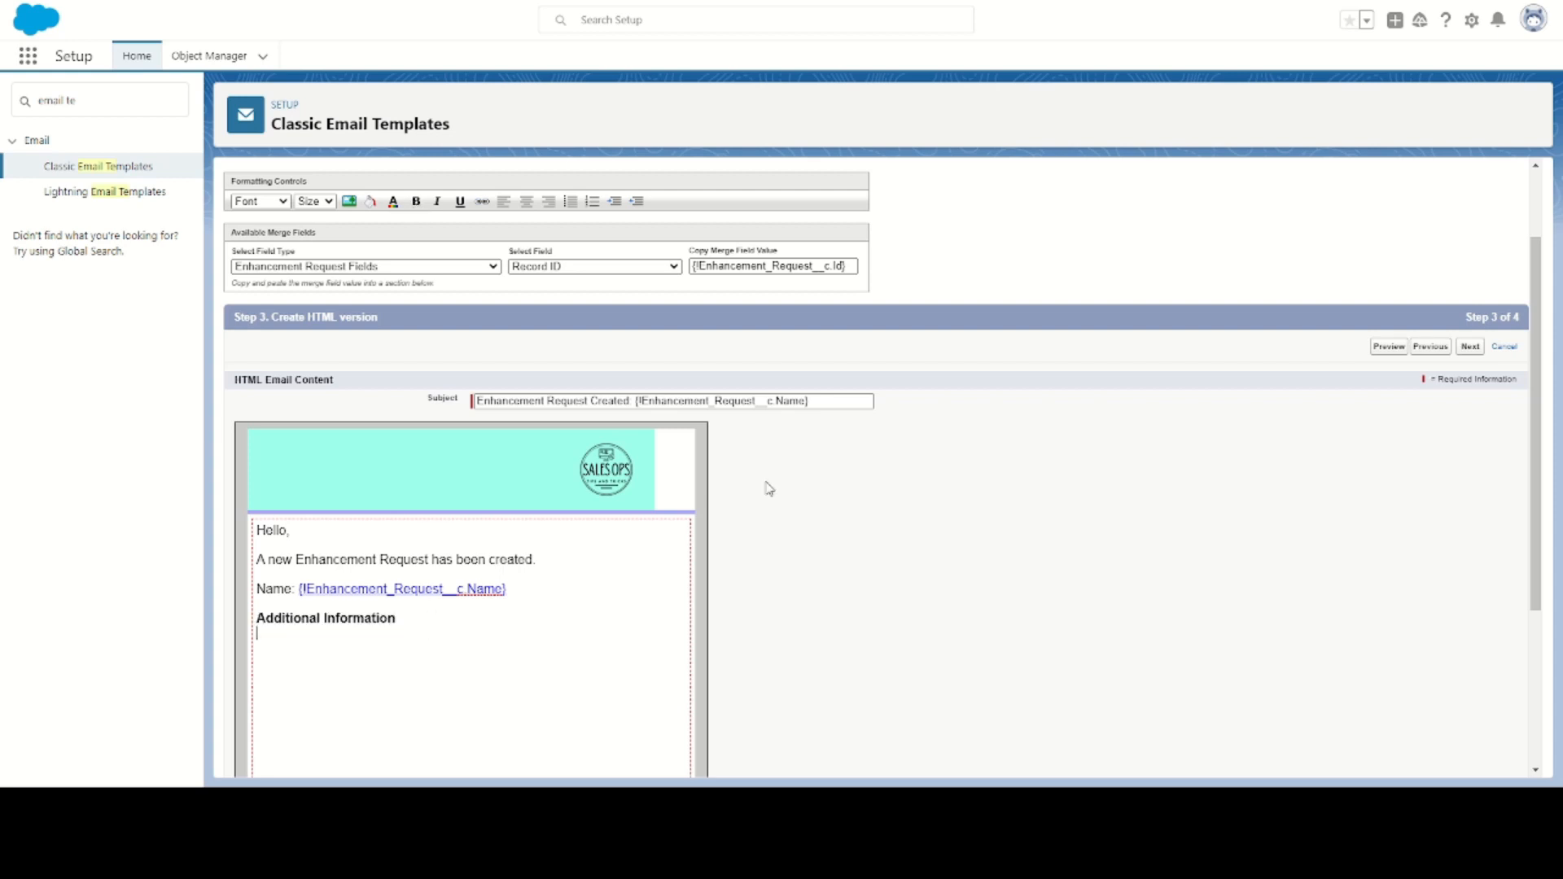
# - Start a bulleted list under the heading with the item "Requested By: {!Enhancement_Request__c.Requested_By__c}"
pyautogui.click(570, 202)
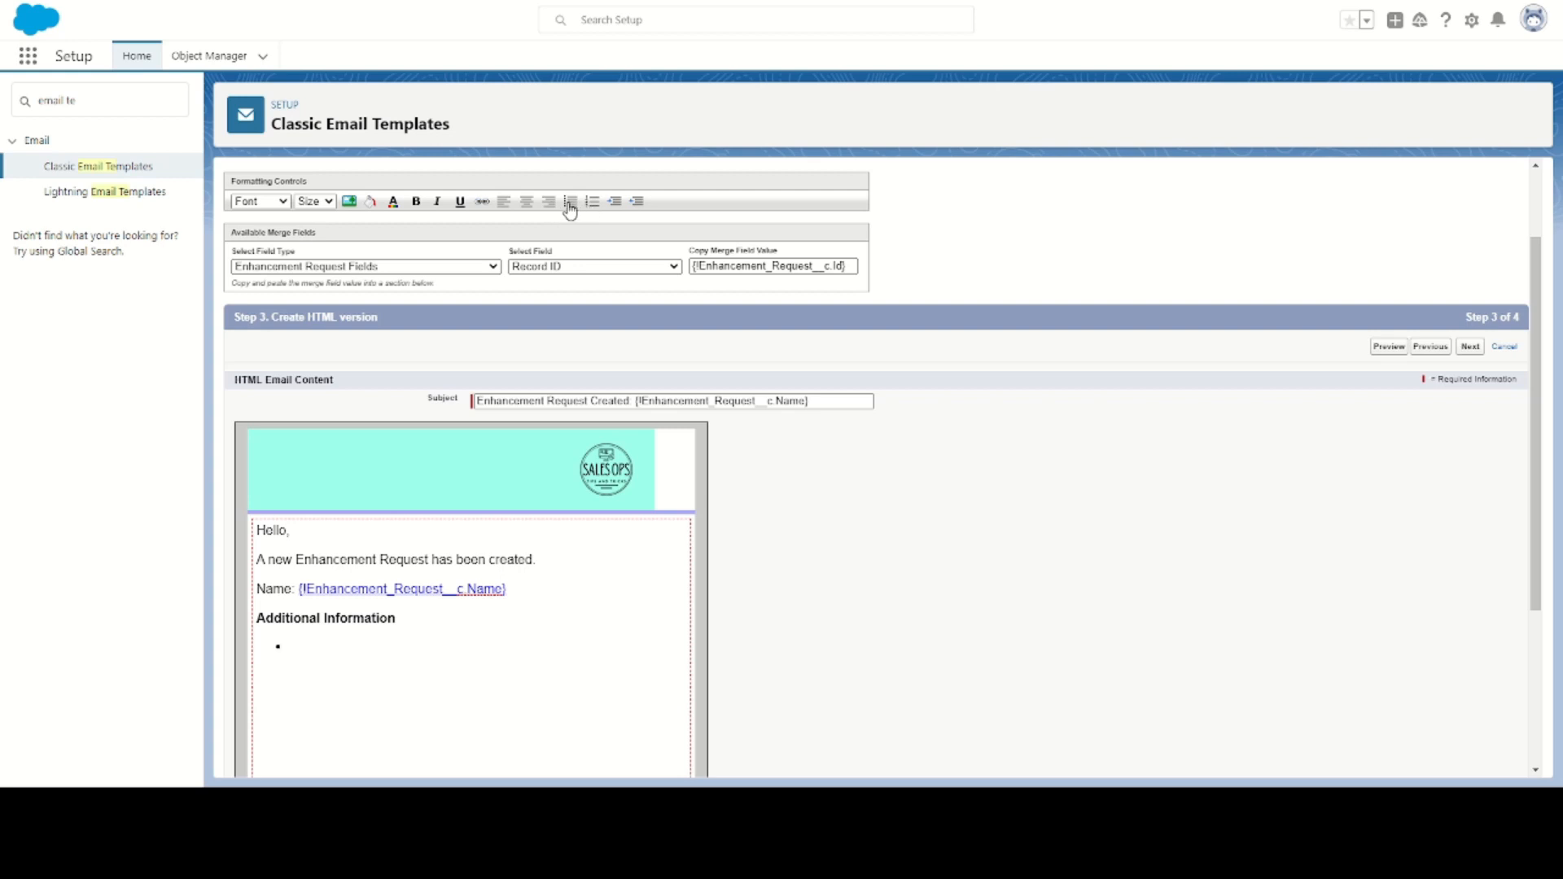
pyautogui.click(644, 267)
pyautogui.scroll(-3, 651, 371)
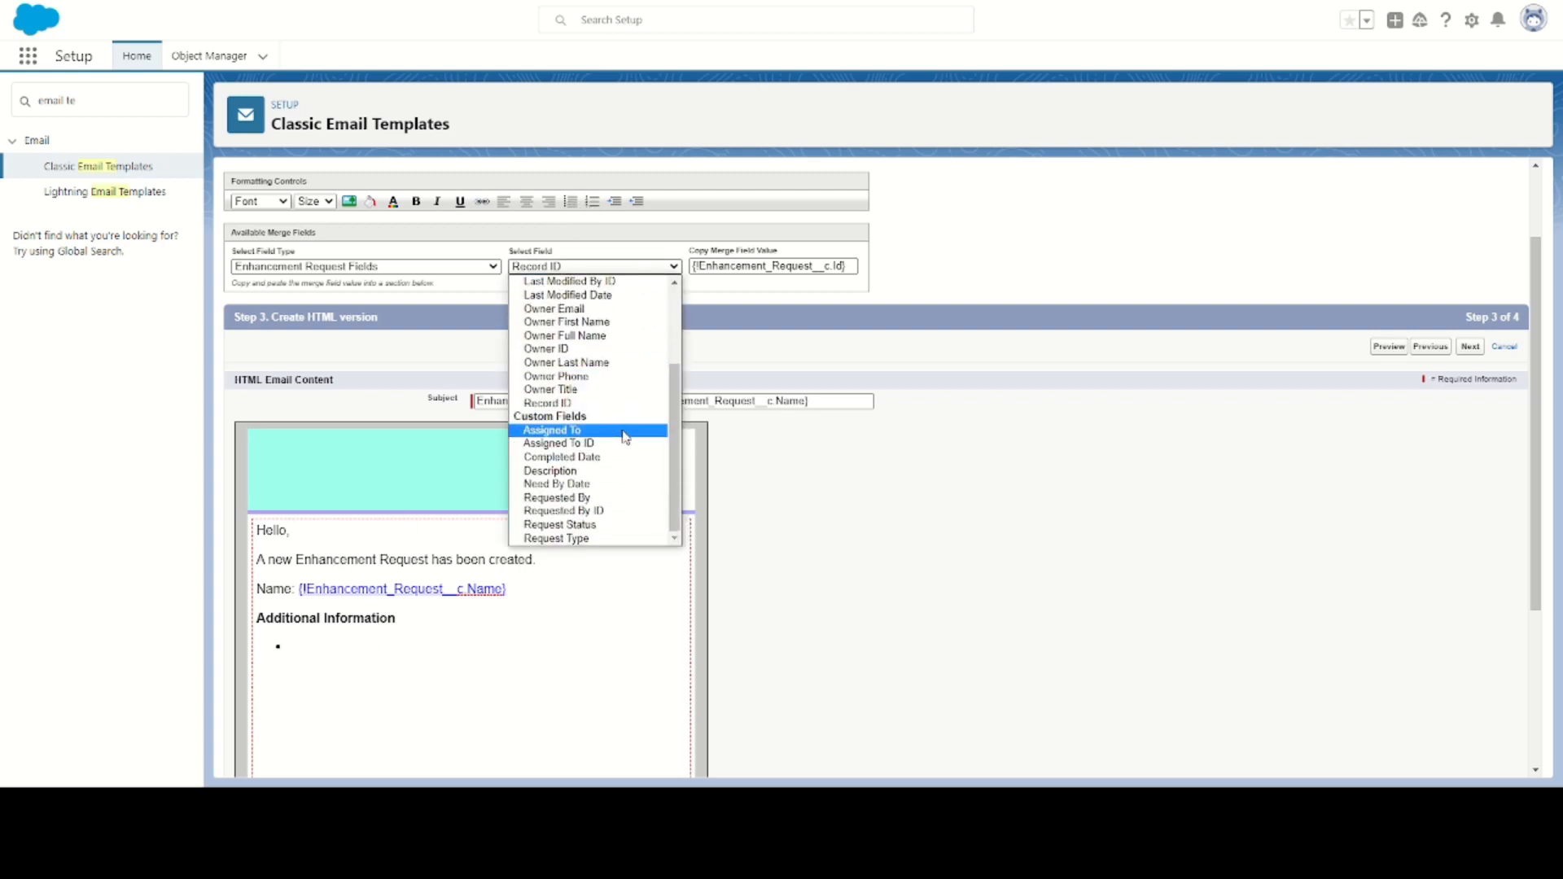
pyautogui.click(609, 498)
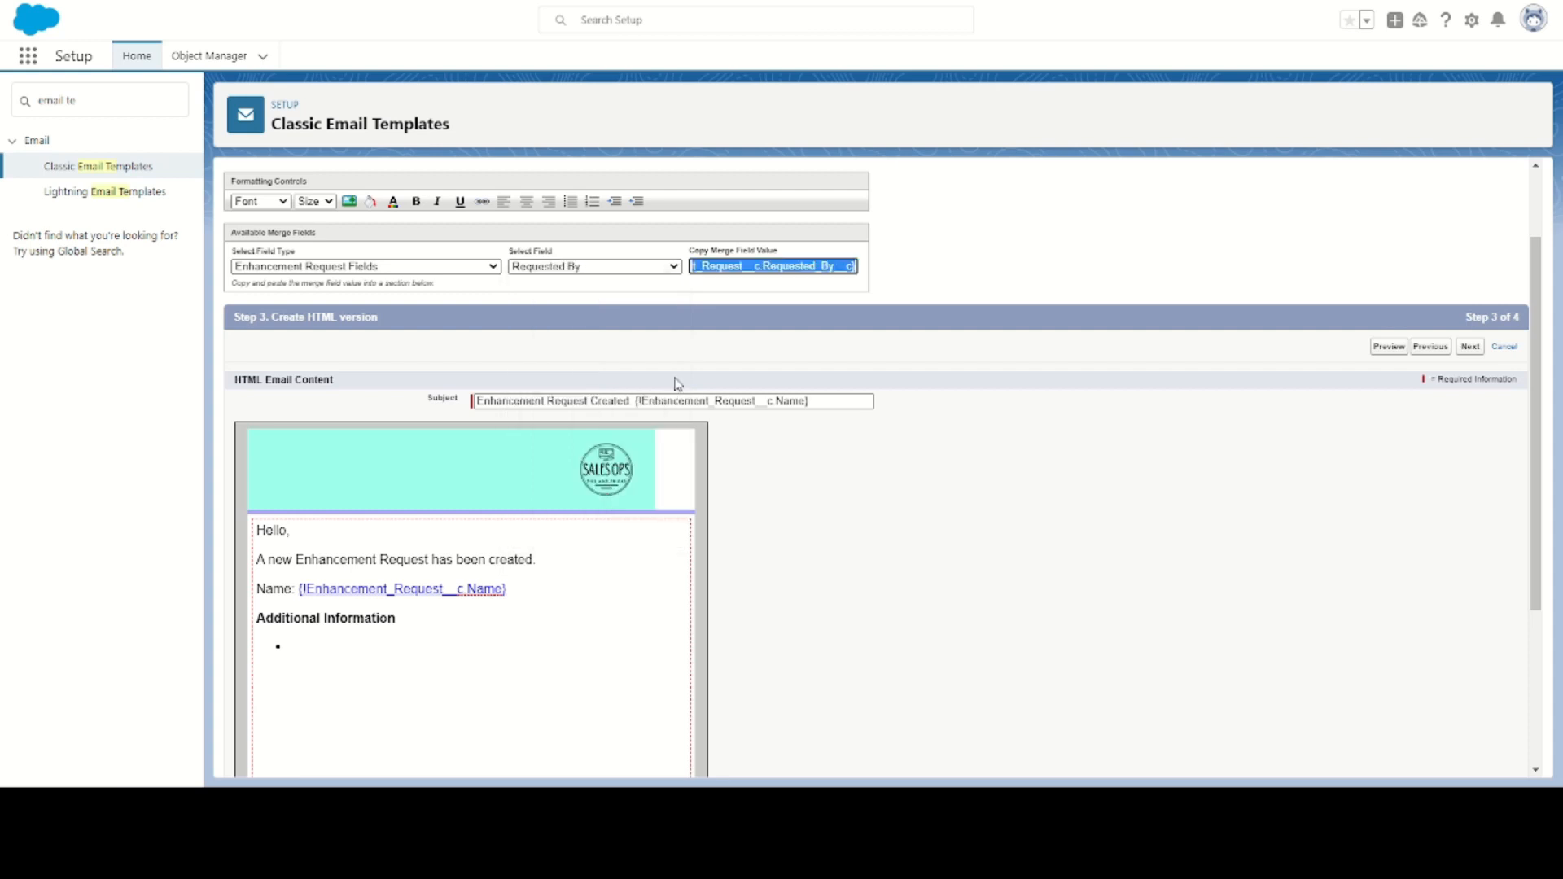
pyautogui.click(316, 645)
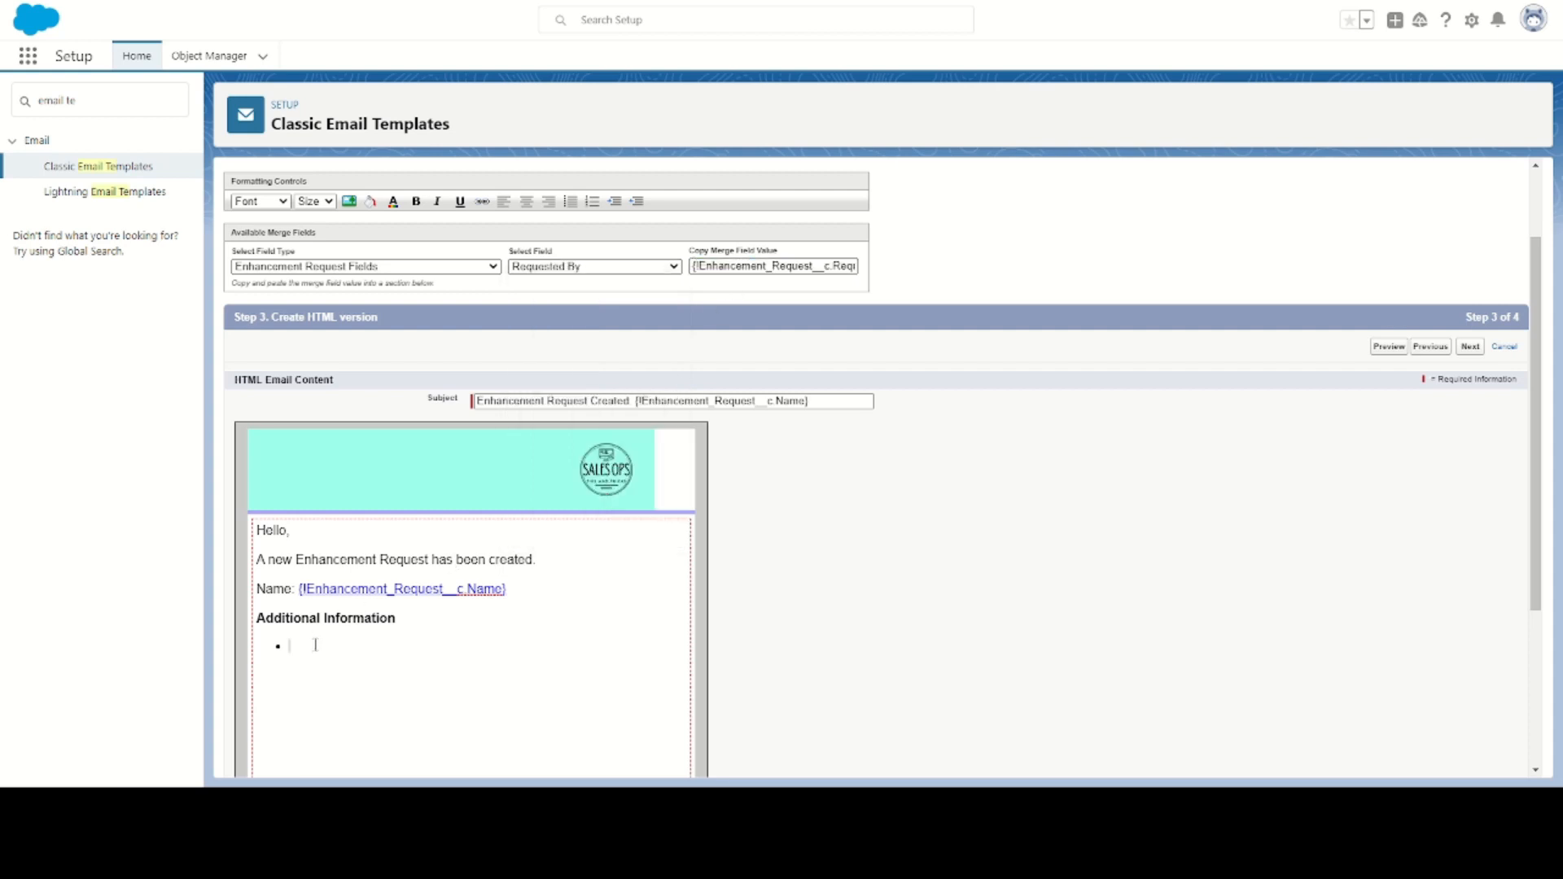
pyautogui.write('Requested By:')
pyautogui.write('{!Enhancement_Request__c.Requested_By__c}')
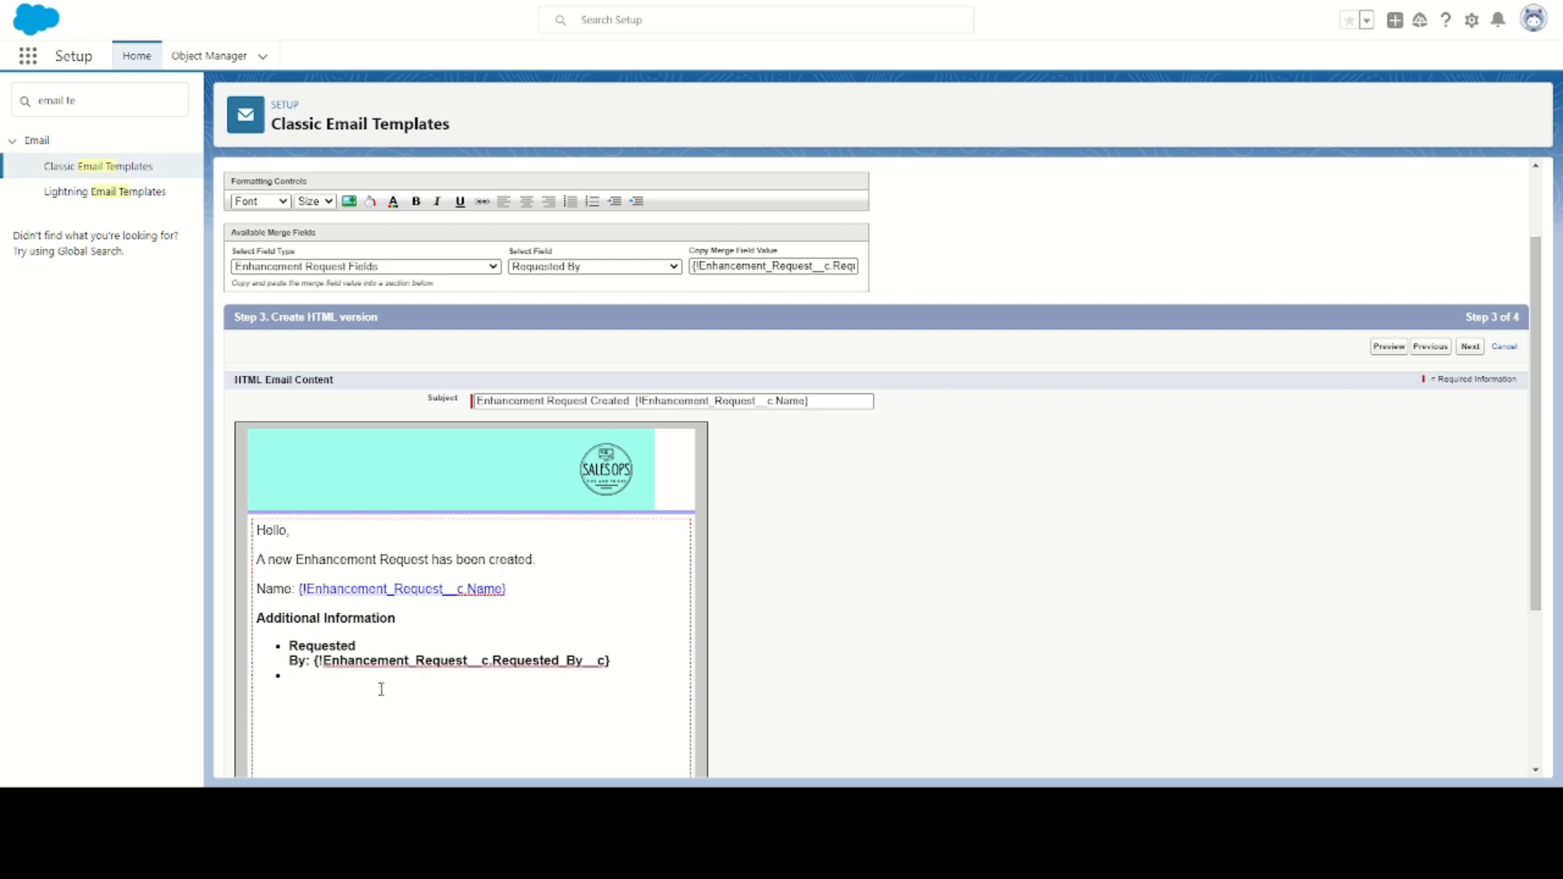
# - Remove the bold formatting from the Requested By bullet and continue on the next bullet
pyautogui.hotkey('shift', 'Up')
pyautogui.hotkey('shift', 'Up')
pyautogui.click(416, 201)
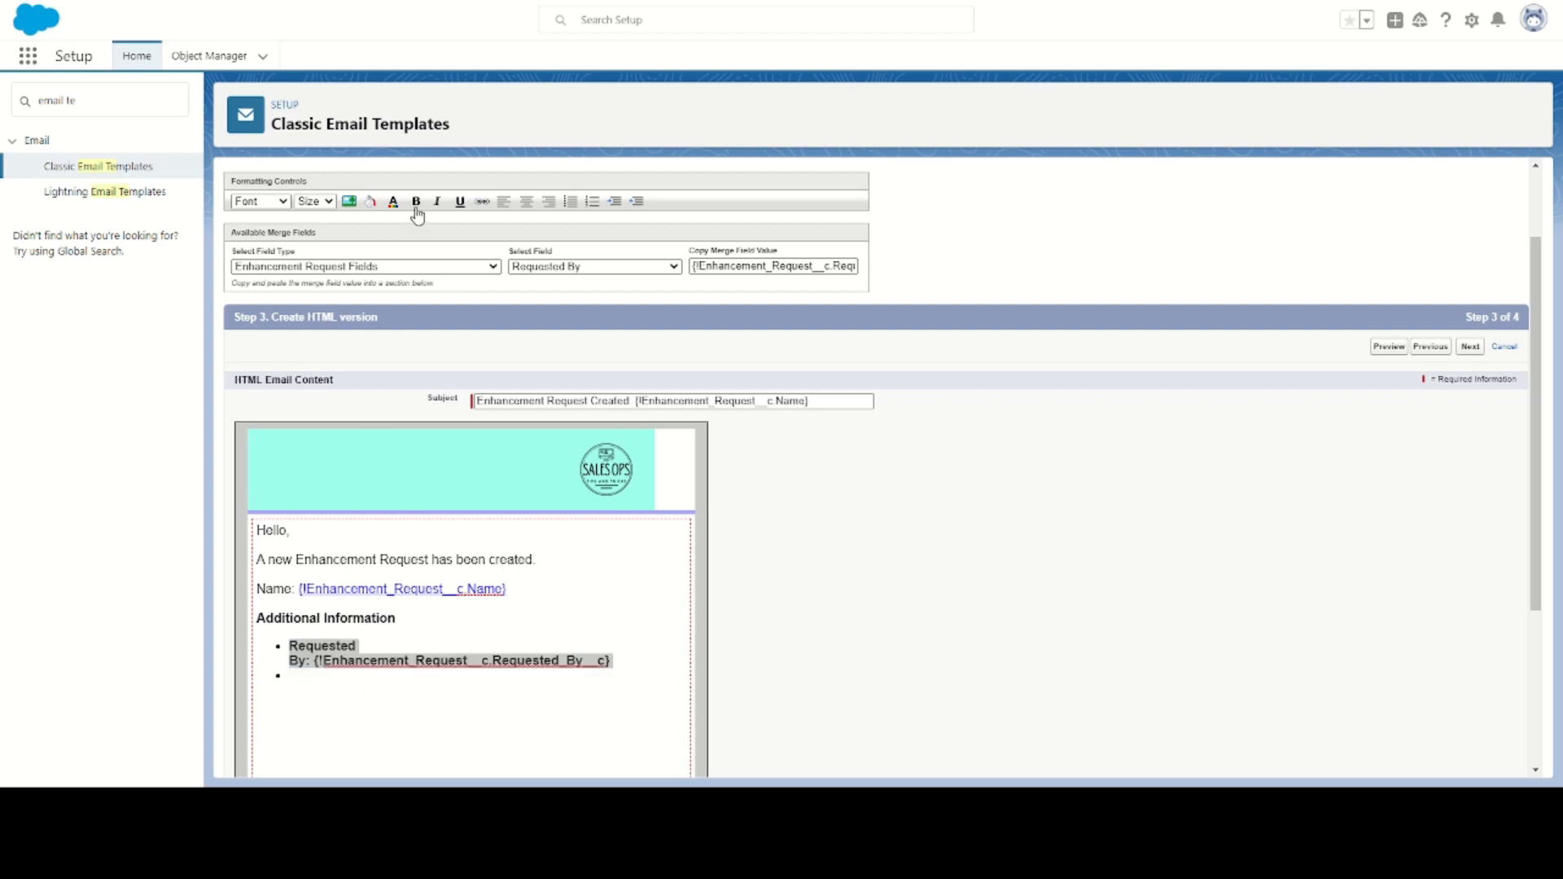
pyautogui.press('Right')
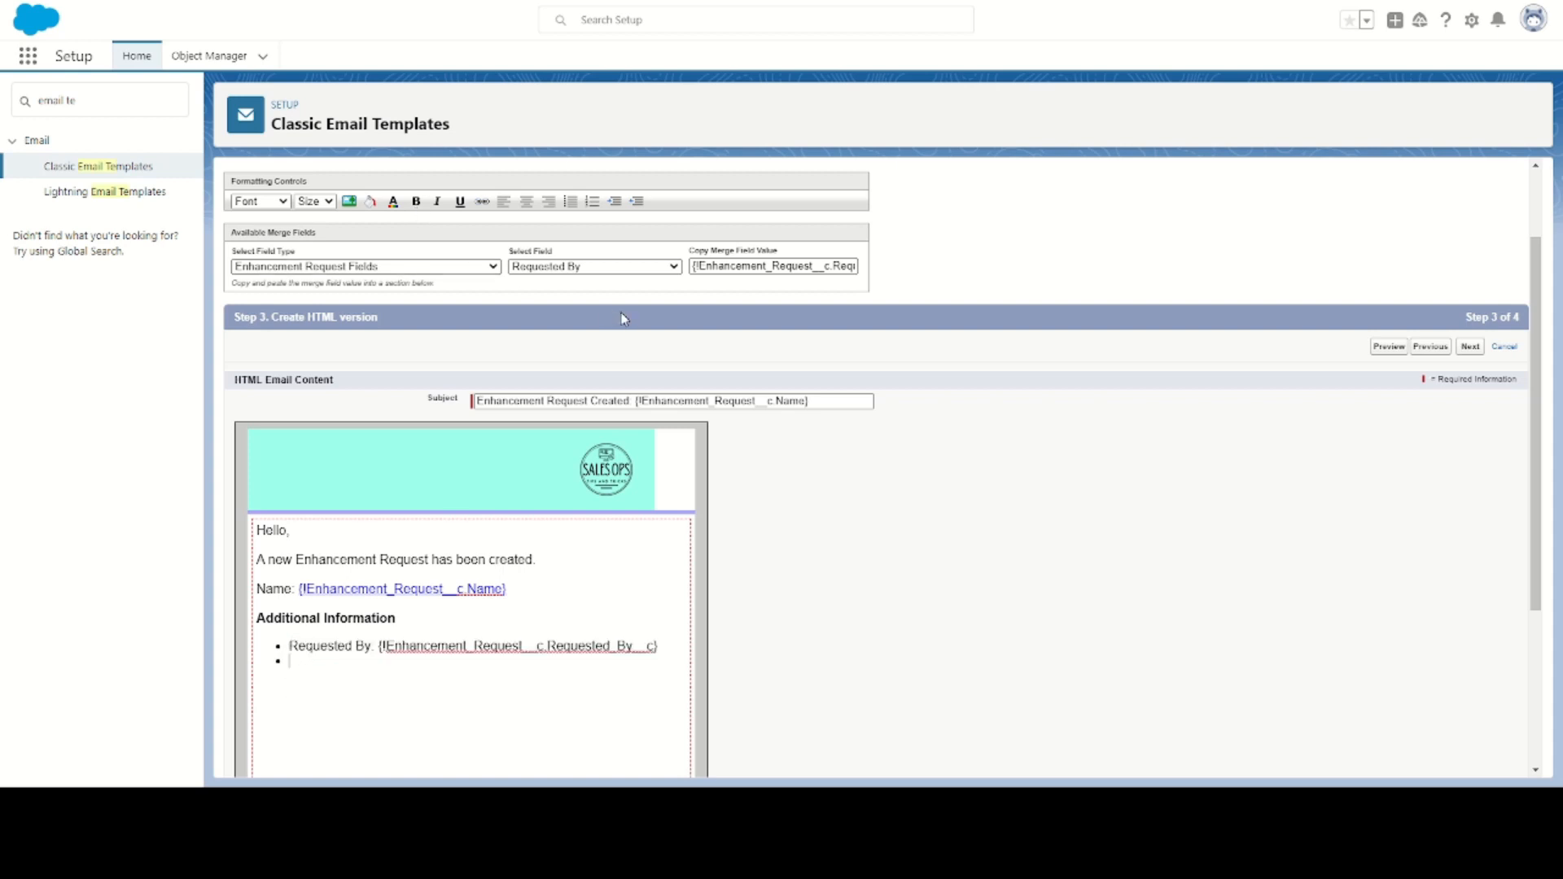
# - Add a second bullet reading "Requested Type: {!Enhancement_Request__c.Request_Type__c}" and end the list
pyautogui.click(617, 269)
pyautogui.scroll(-1, 640, 454)
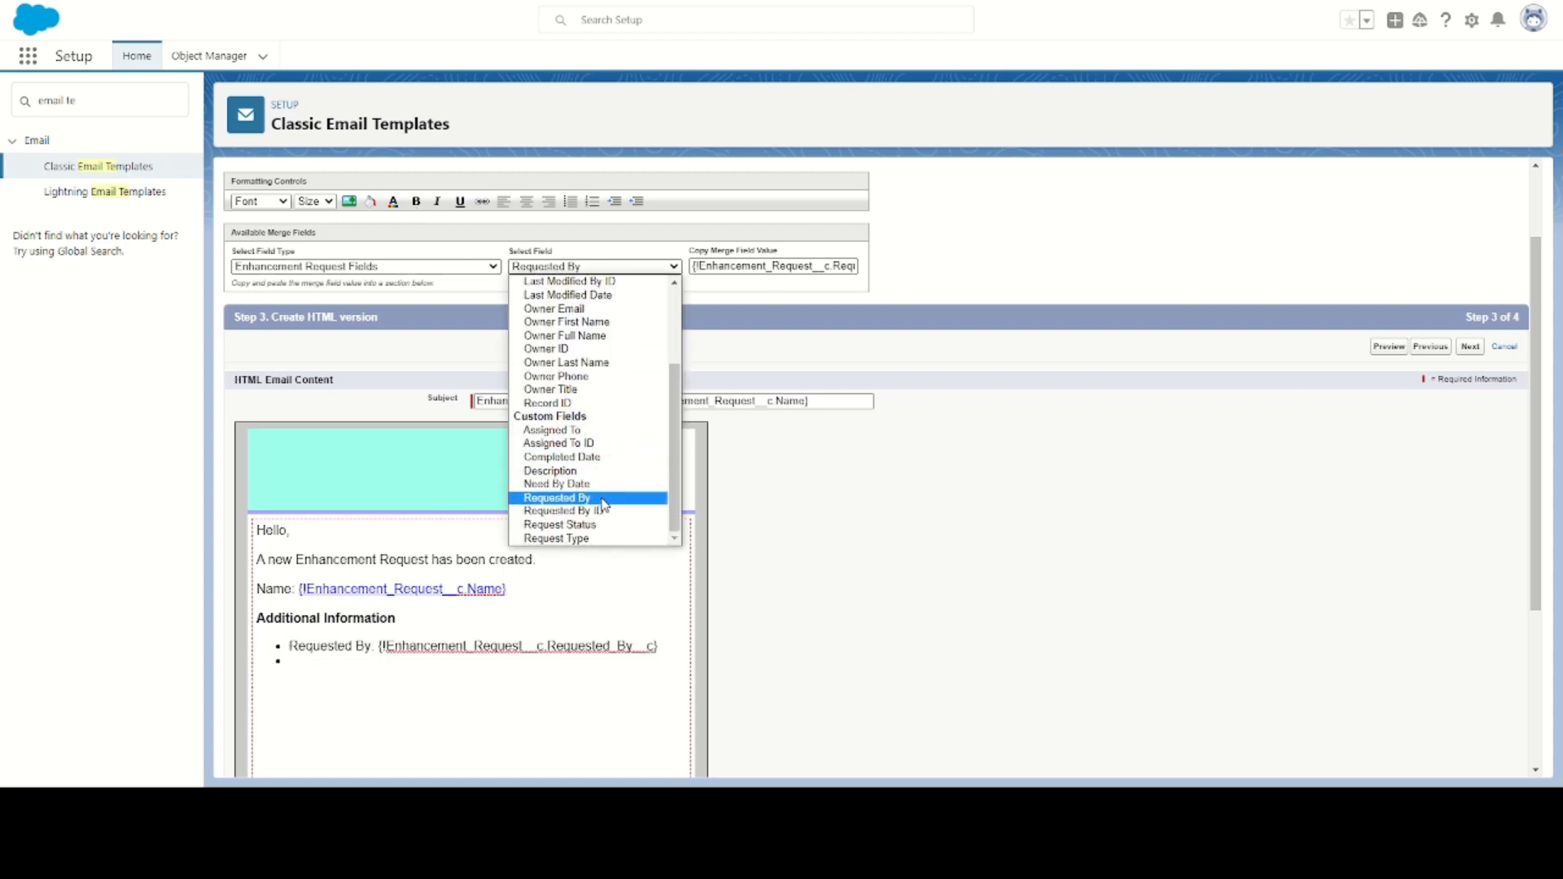
pyautogui.click(602, 538)
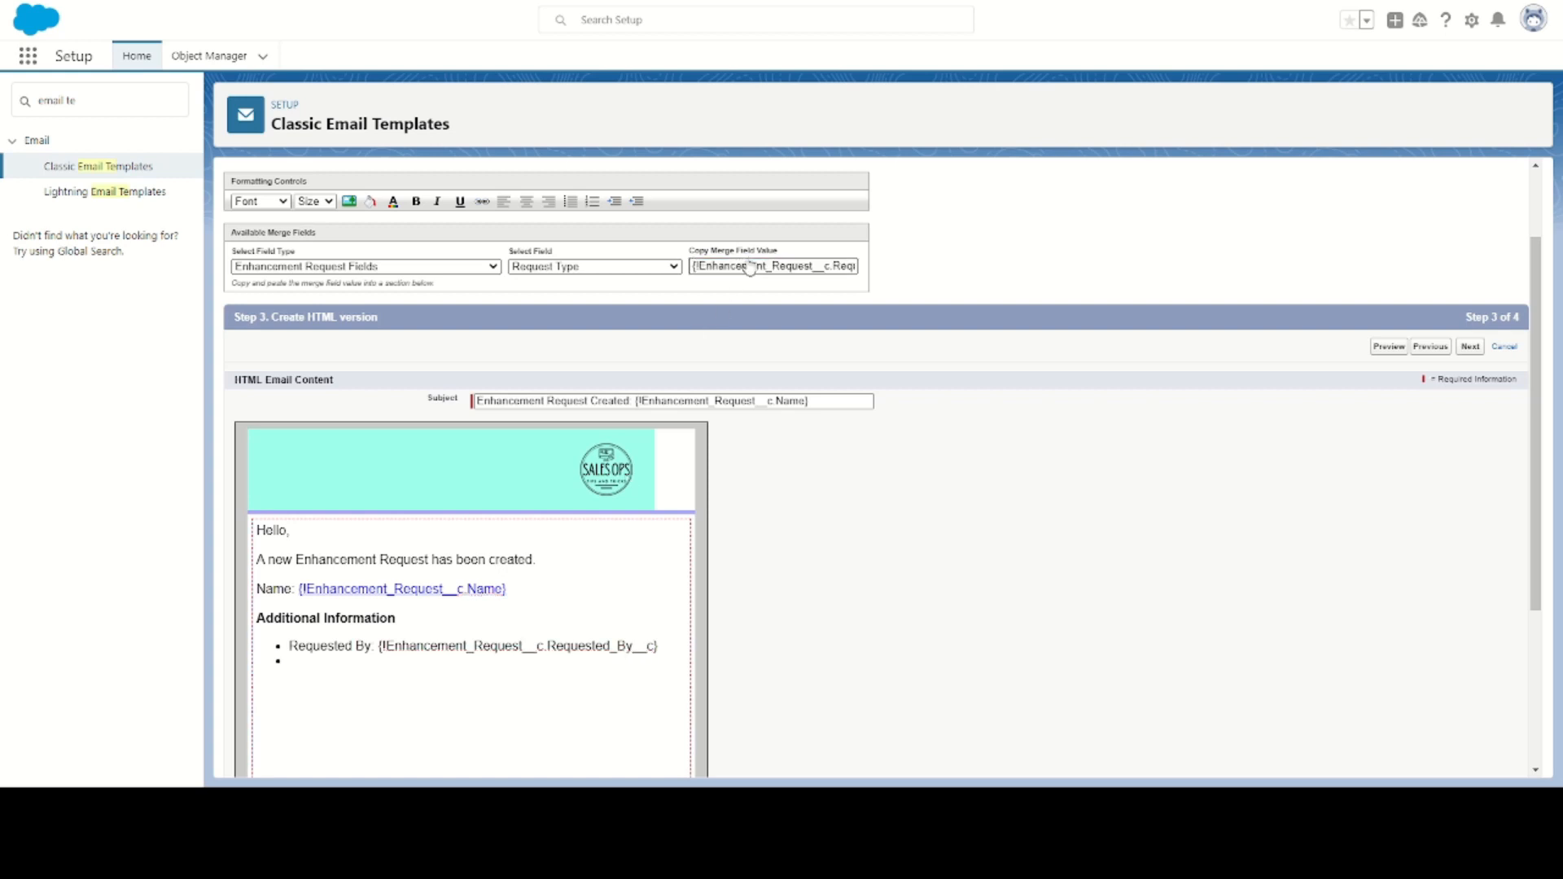
pyautogui.click(335, 664)
pyautogui.write('Requ')
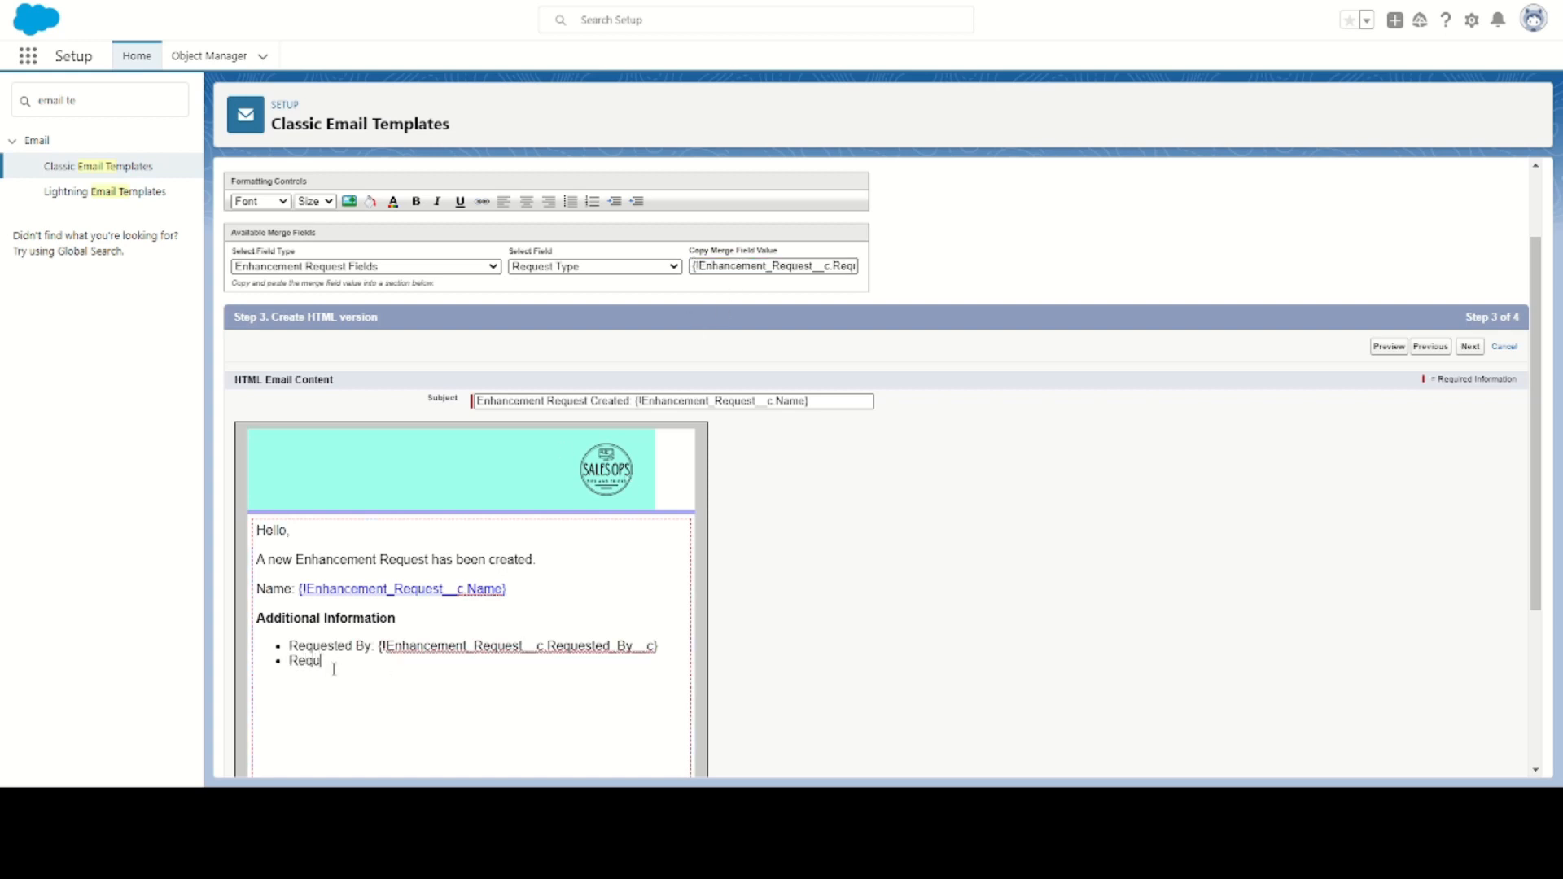
pyautogui.write('ested Type:')
pyautogui.write('{!Enhancement_Request__c.Request_Type__c}')
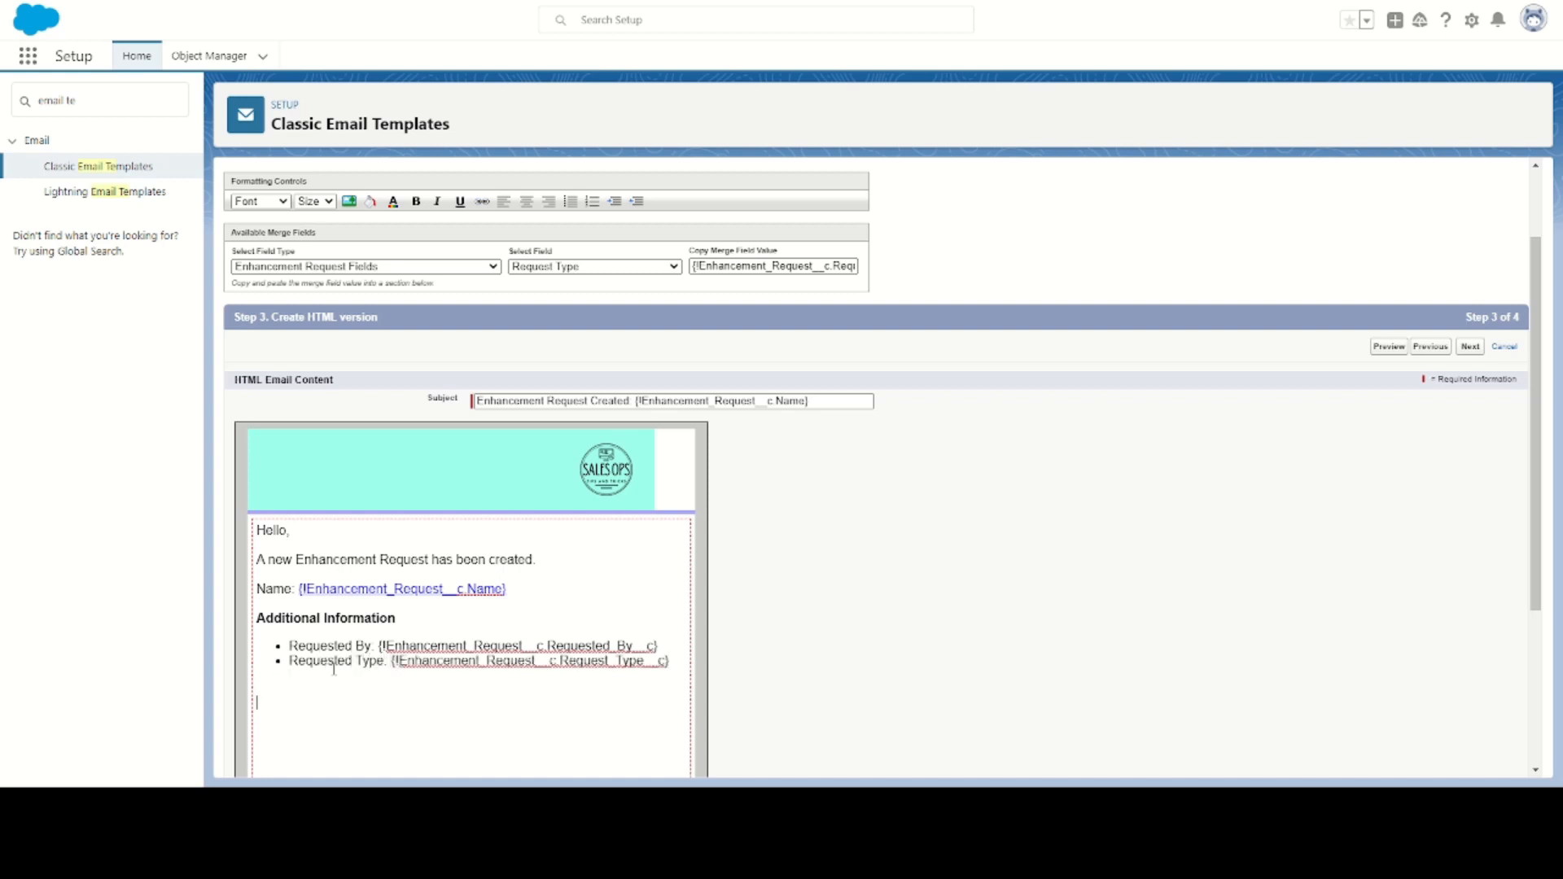
# - Close the email body with "Thanks," and continue to the text-only version of the template
pyautogui.write('Thanks,')
pyautogui.scroll(-2, 1087, 384)
pyautogui.scroll(-2, 1325, 336)
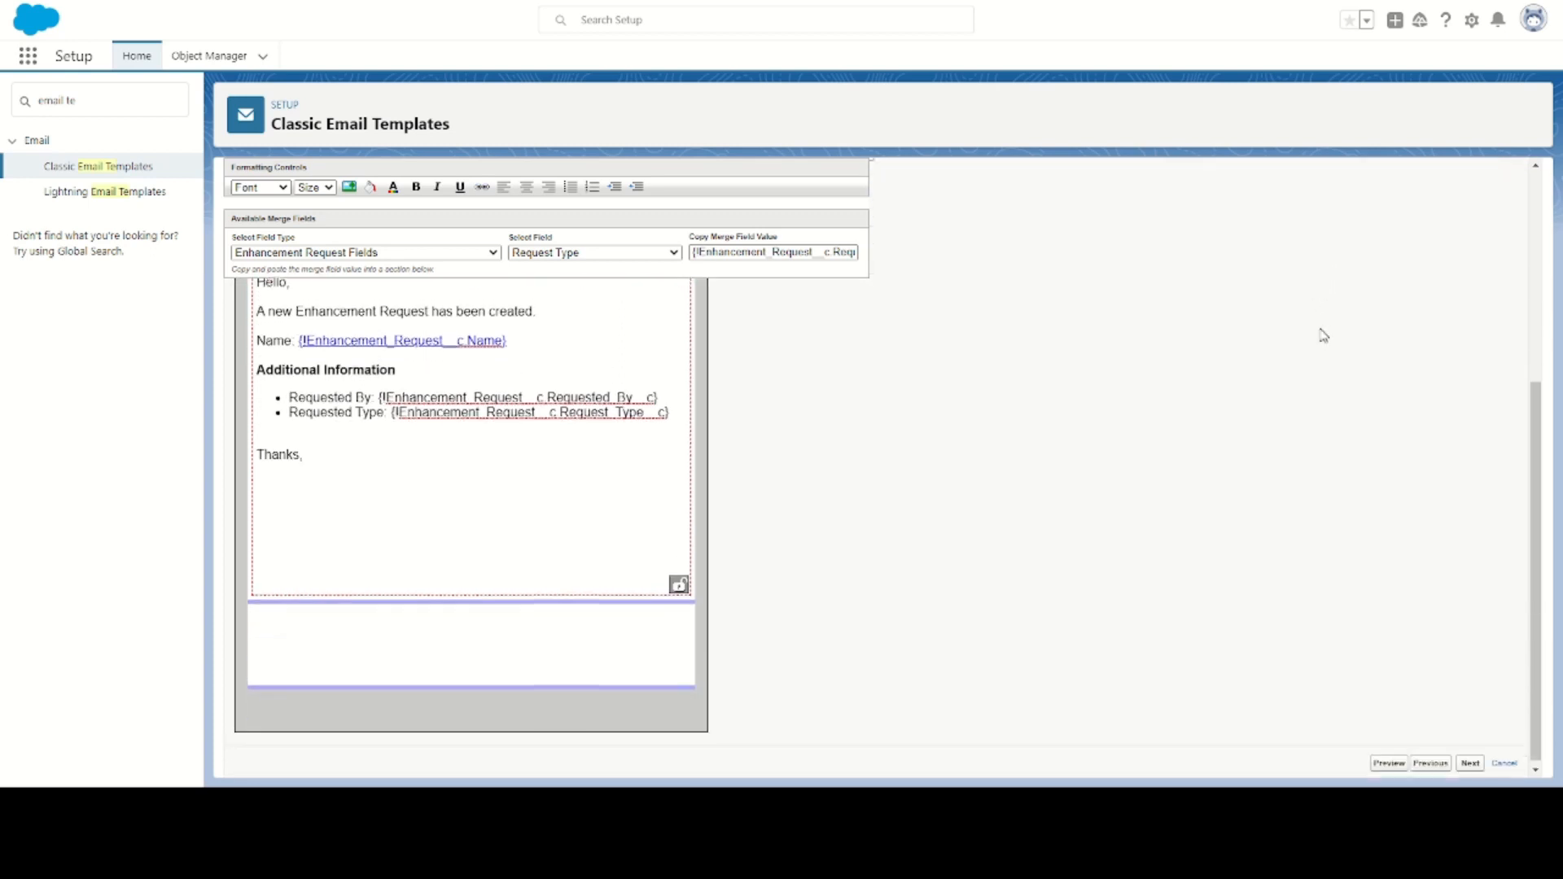
pyautogui.scroll(5, 1384, 318)
pyautogui.click(1469, 432)
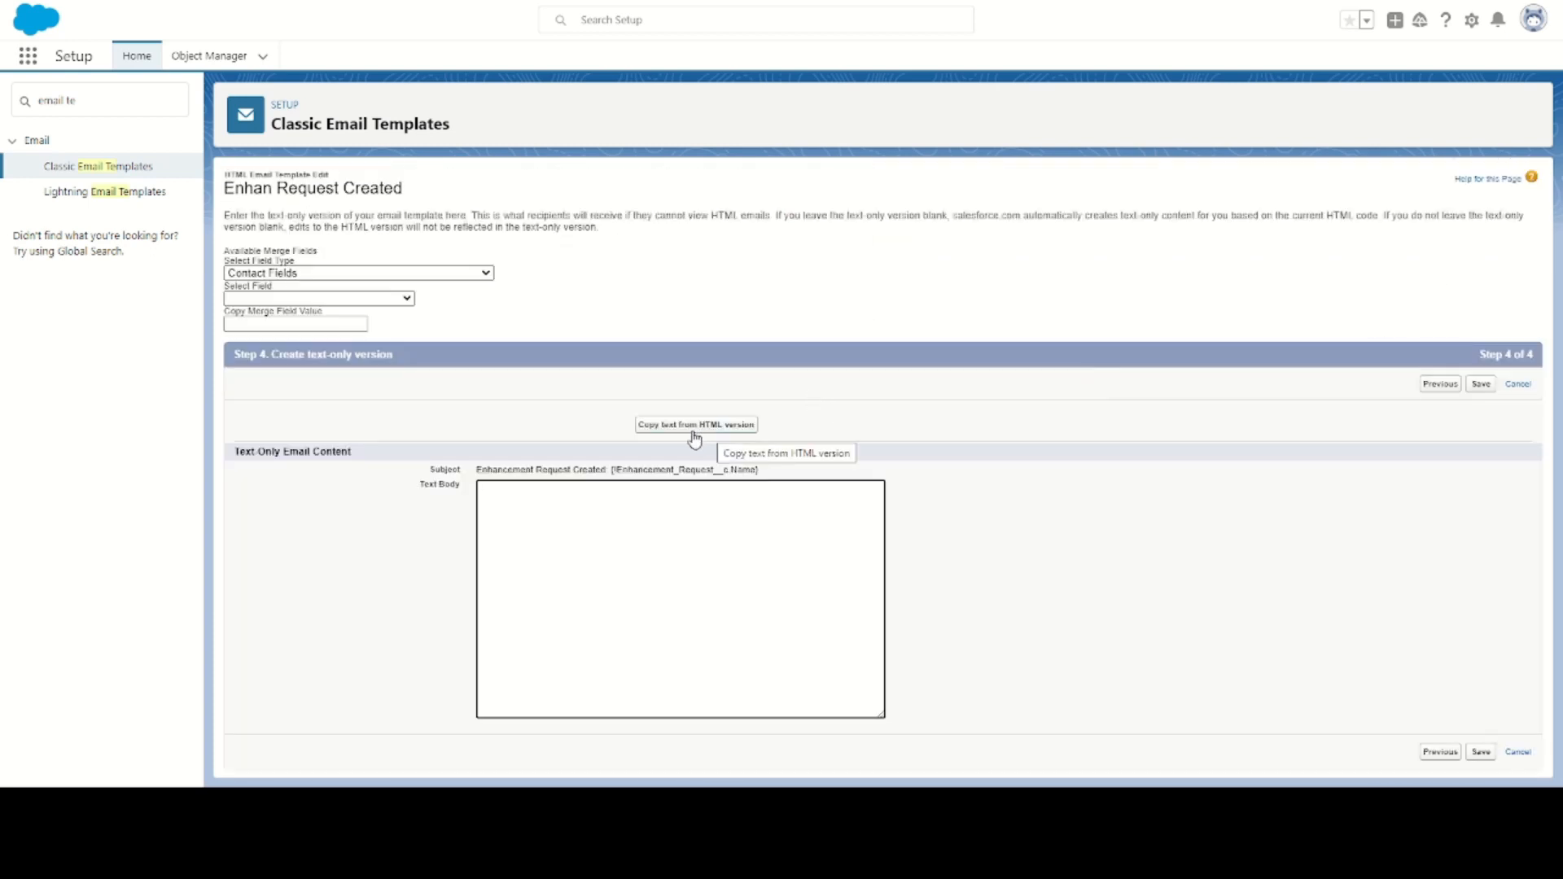
# - Fill the text-only body by copying the text from the HTML version, accept the overwrite and save the template
pyautogui.click(697, 429)
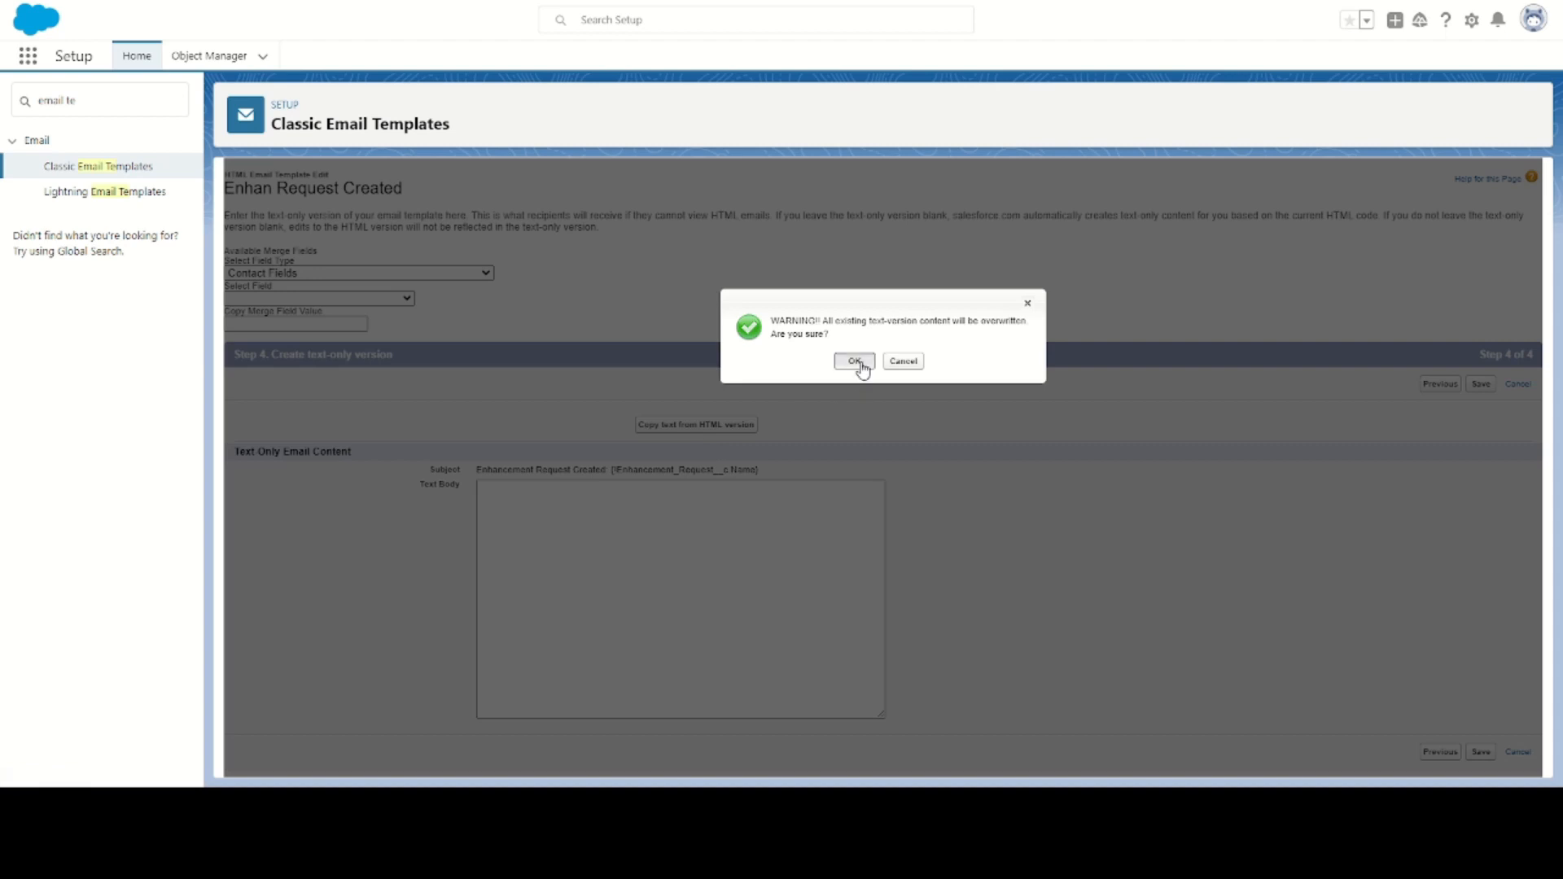
pyautogui.click(859, 364)
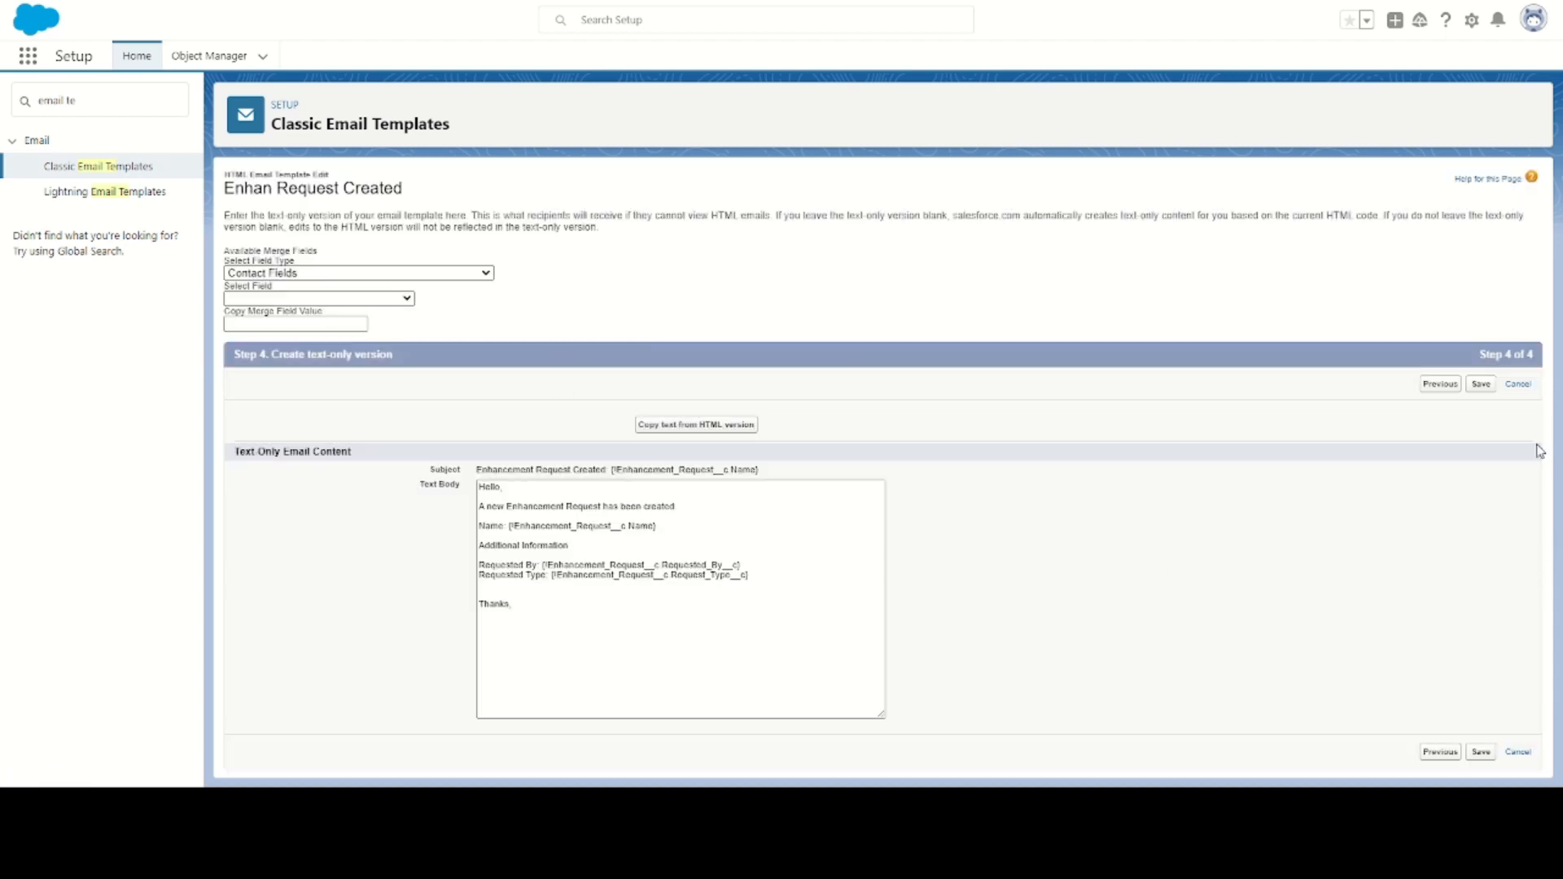
pyautogui.click(1481, 383)
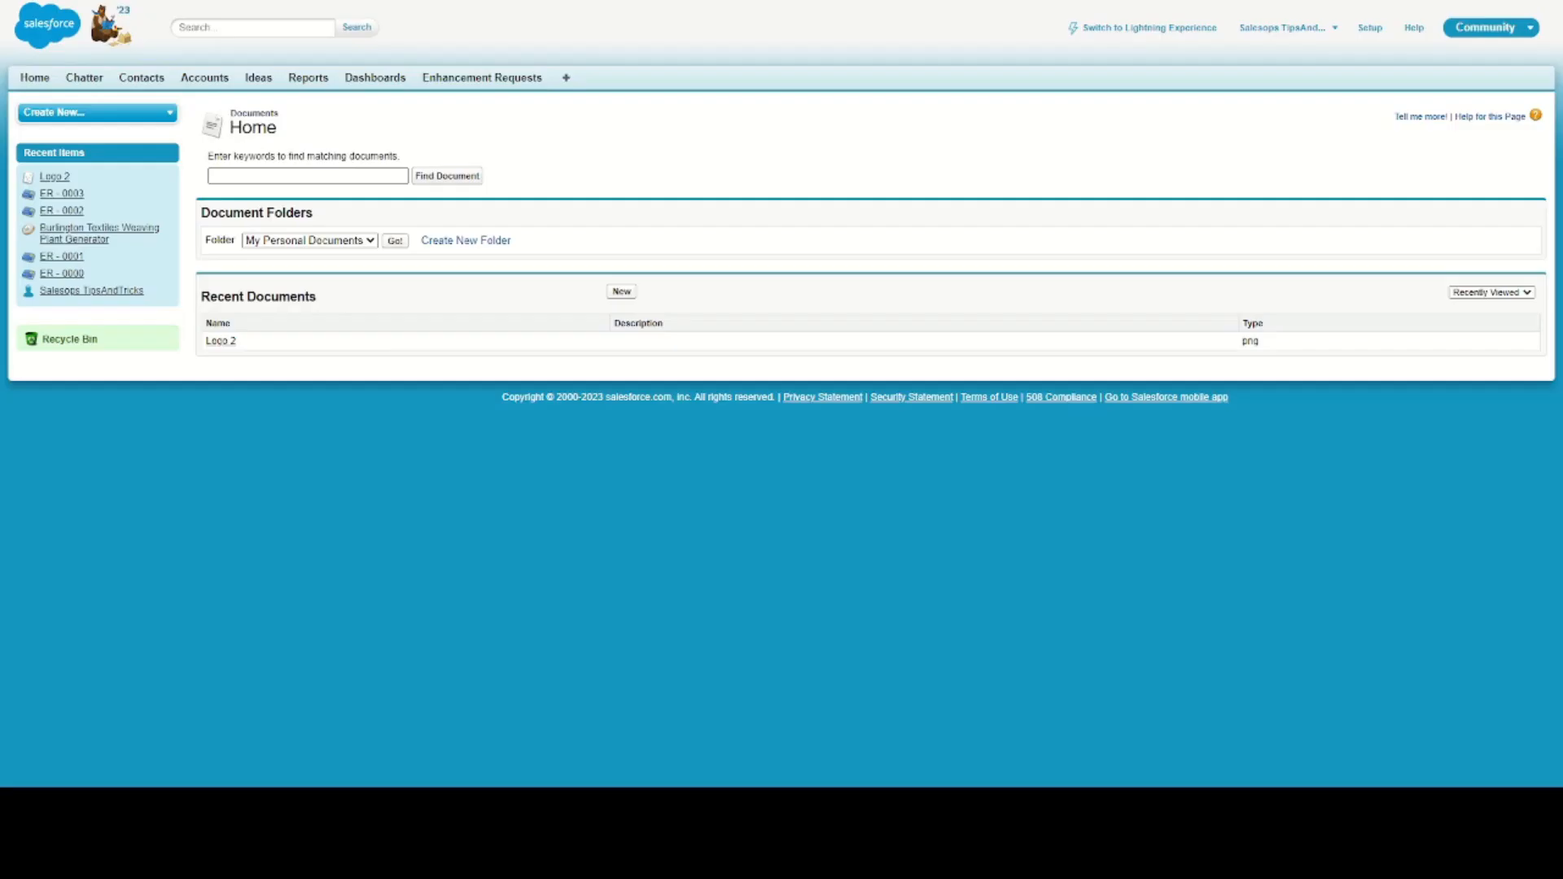
# - In Salesforce Classic, upload the newest 500 × 100 px PNG from Downloads as an externally available document named Logo 3
pyautogui.click(621, 292)
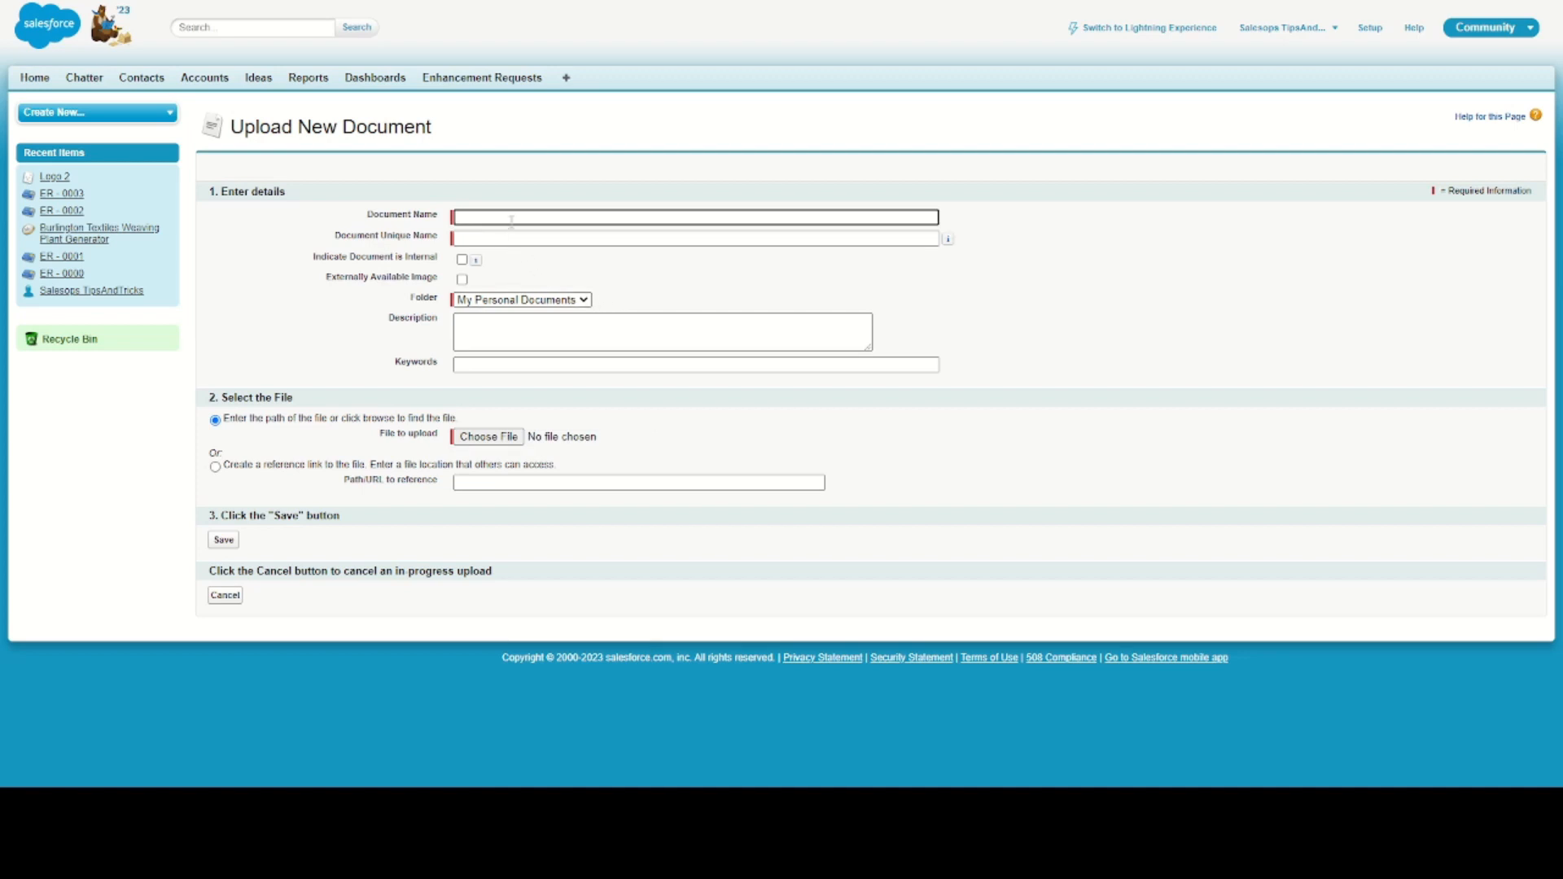
pyautogui.click(461, 280)
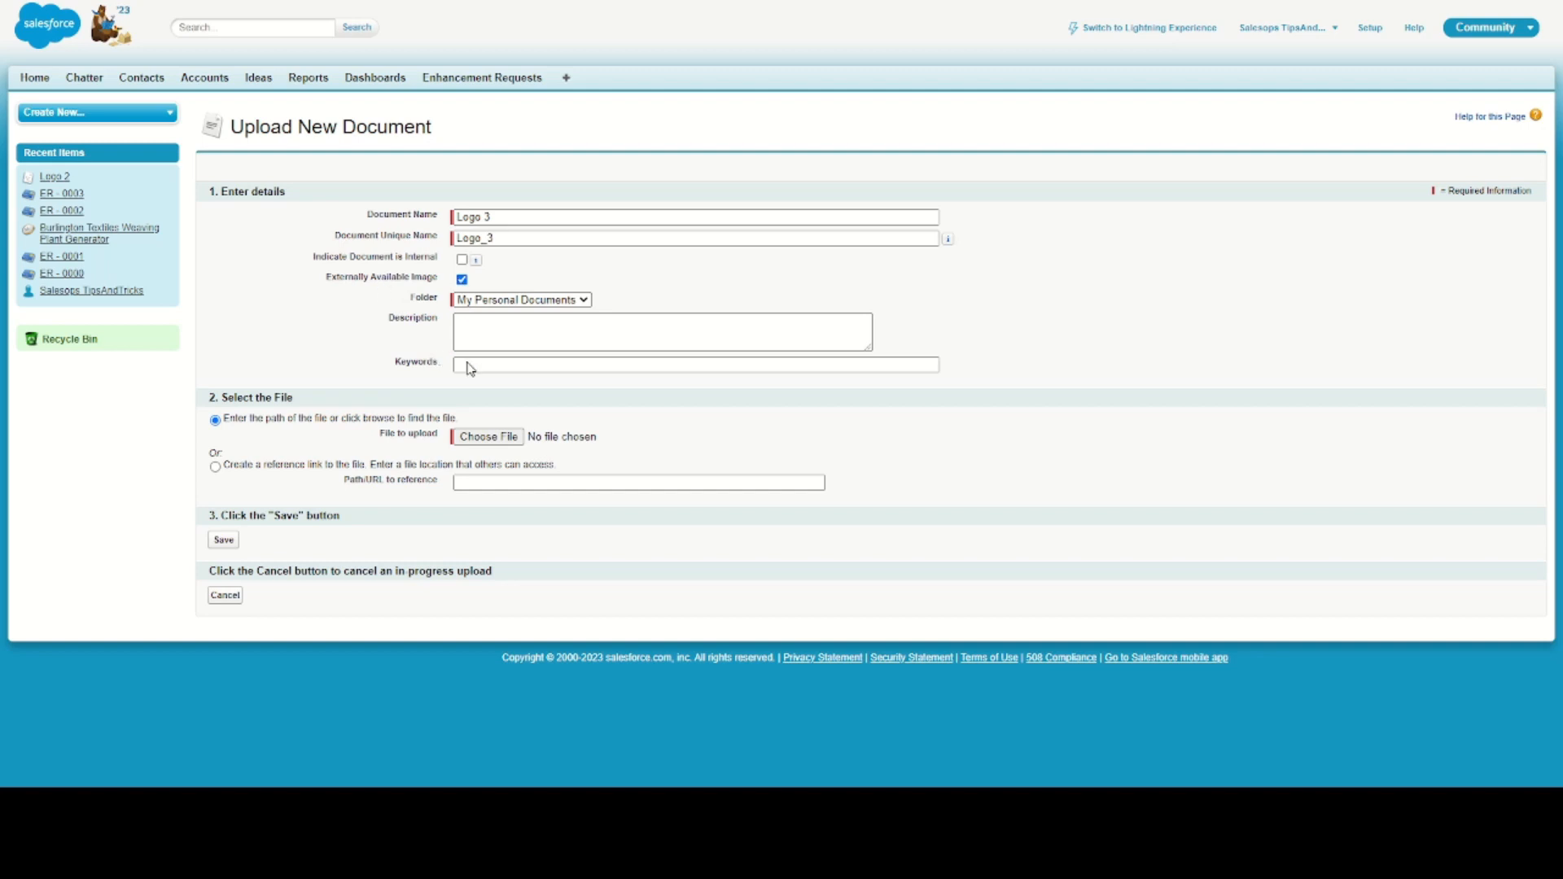
pyautogui.click(495, 438)
pyautogui.click(244, 83)
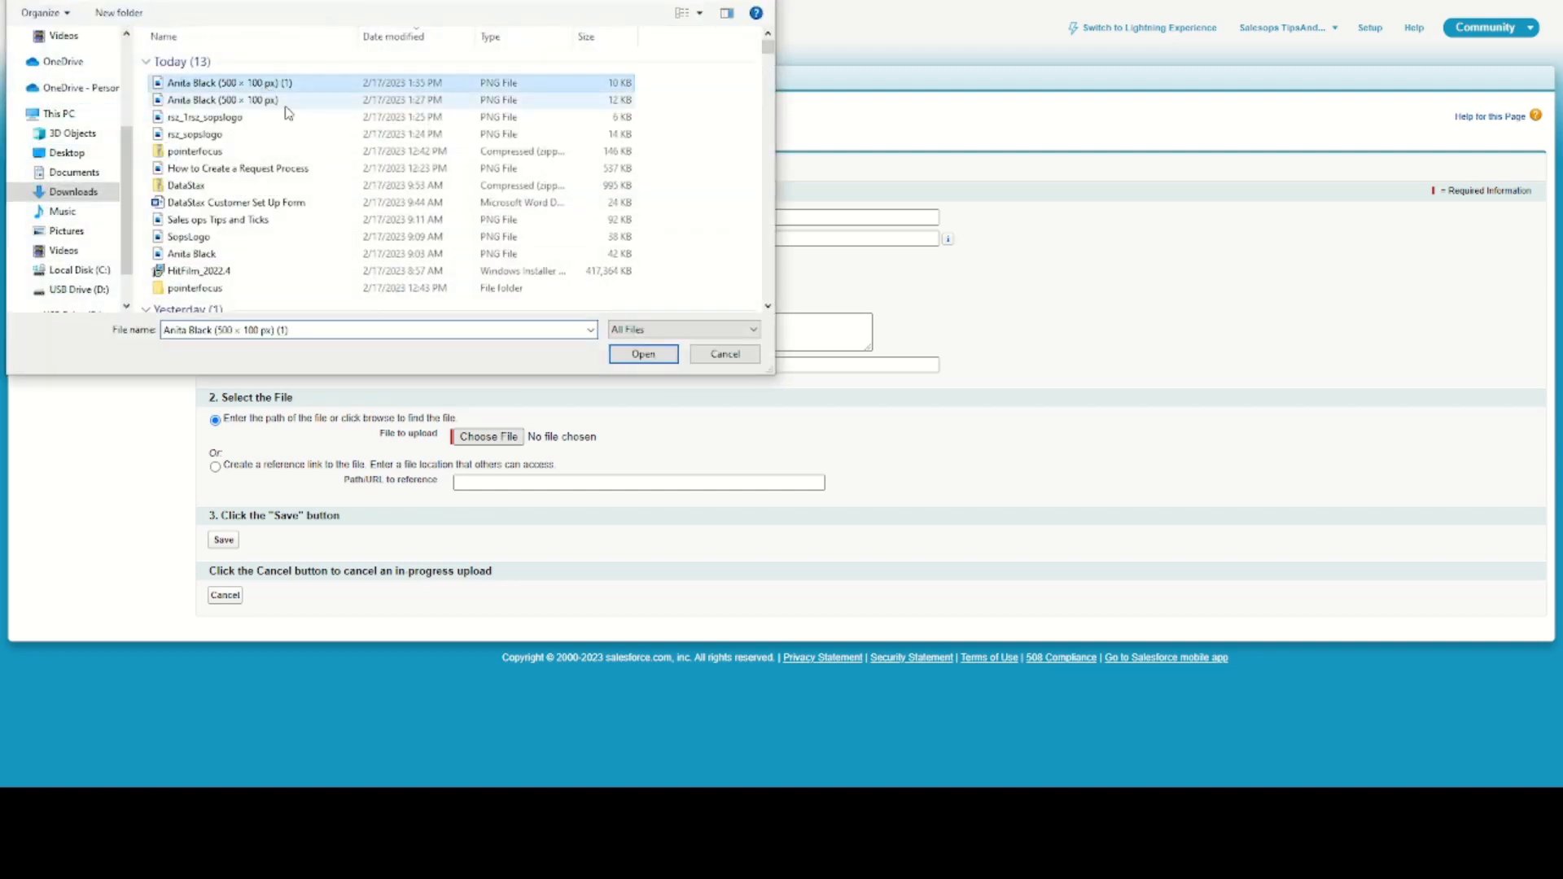
pyautogui.click(651, 360)
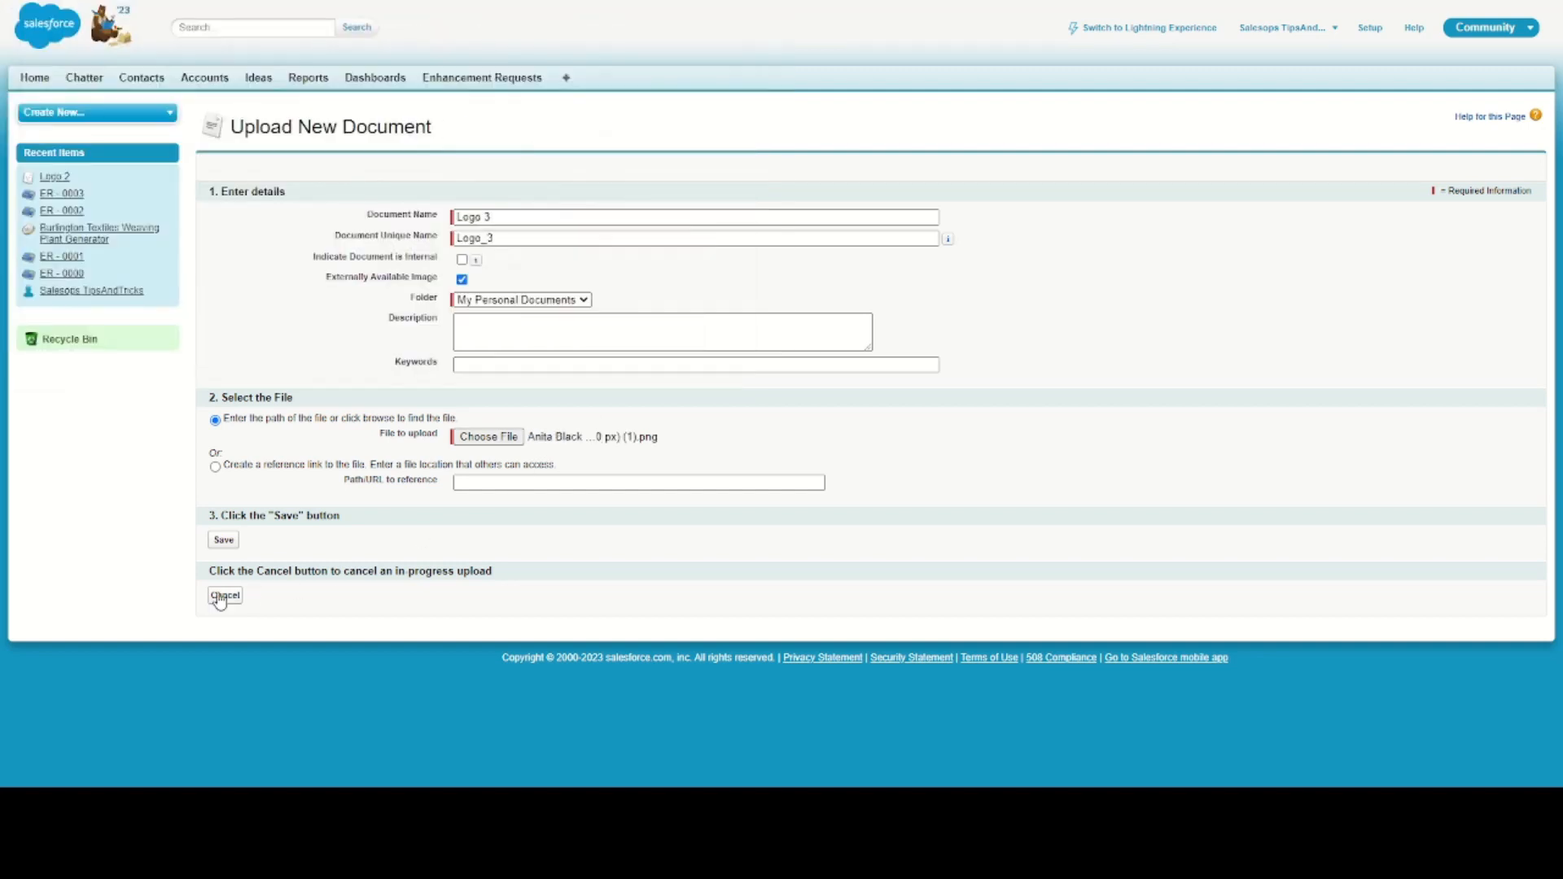
pyautogui.click(223, 541)
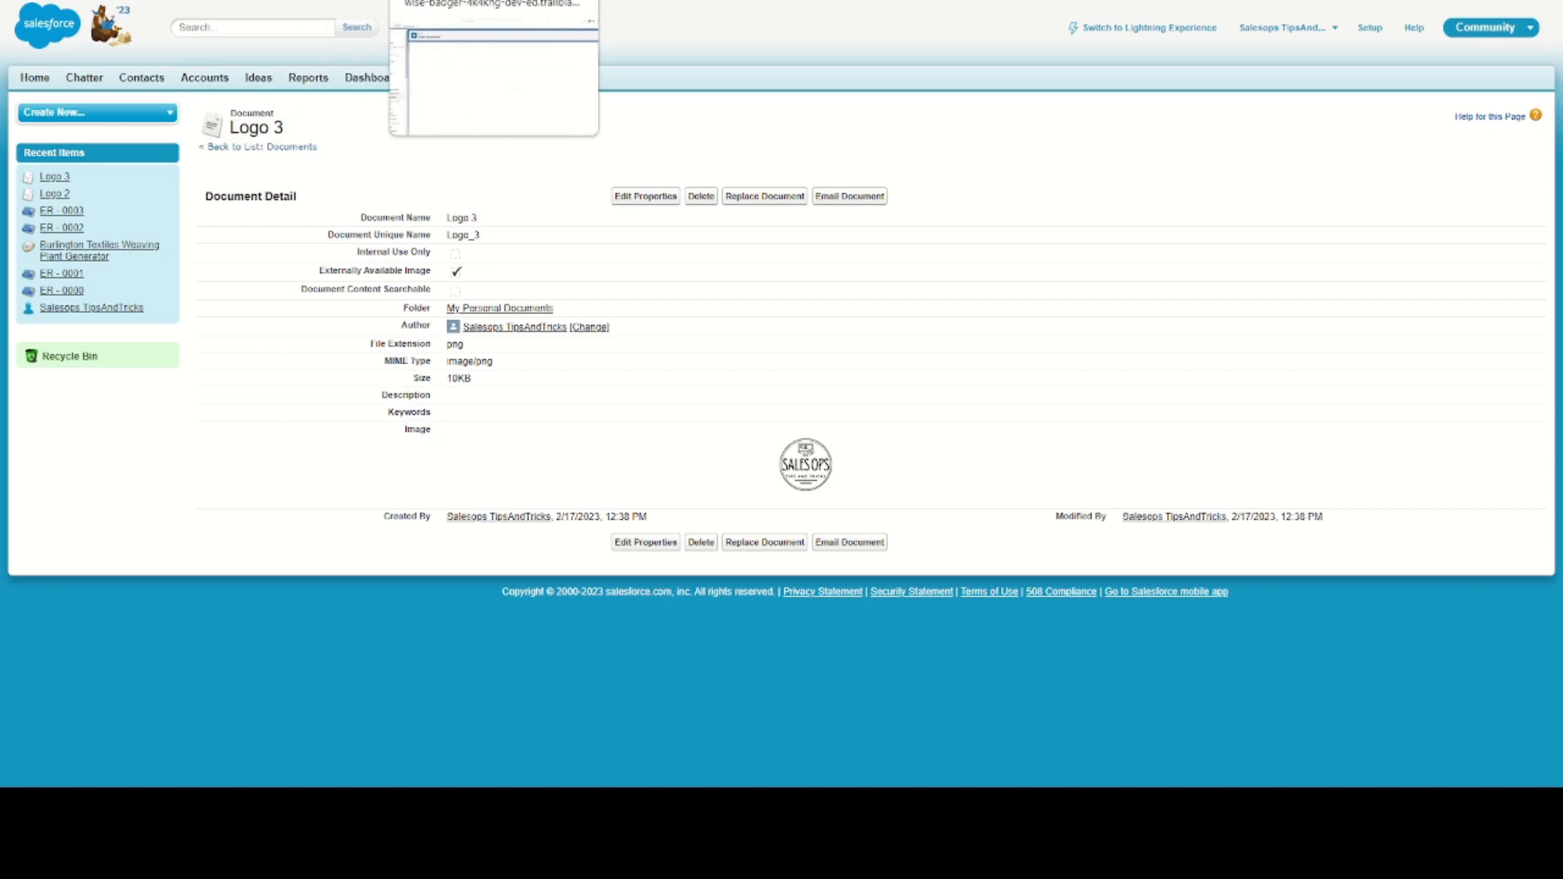
# - Replace the header logo of the Letterheard Logo letterhead with the newly uploaded logo, save it, and reload the Enhan Request Created template
pyautogui.click(472, 1)
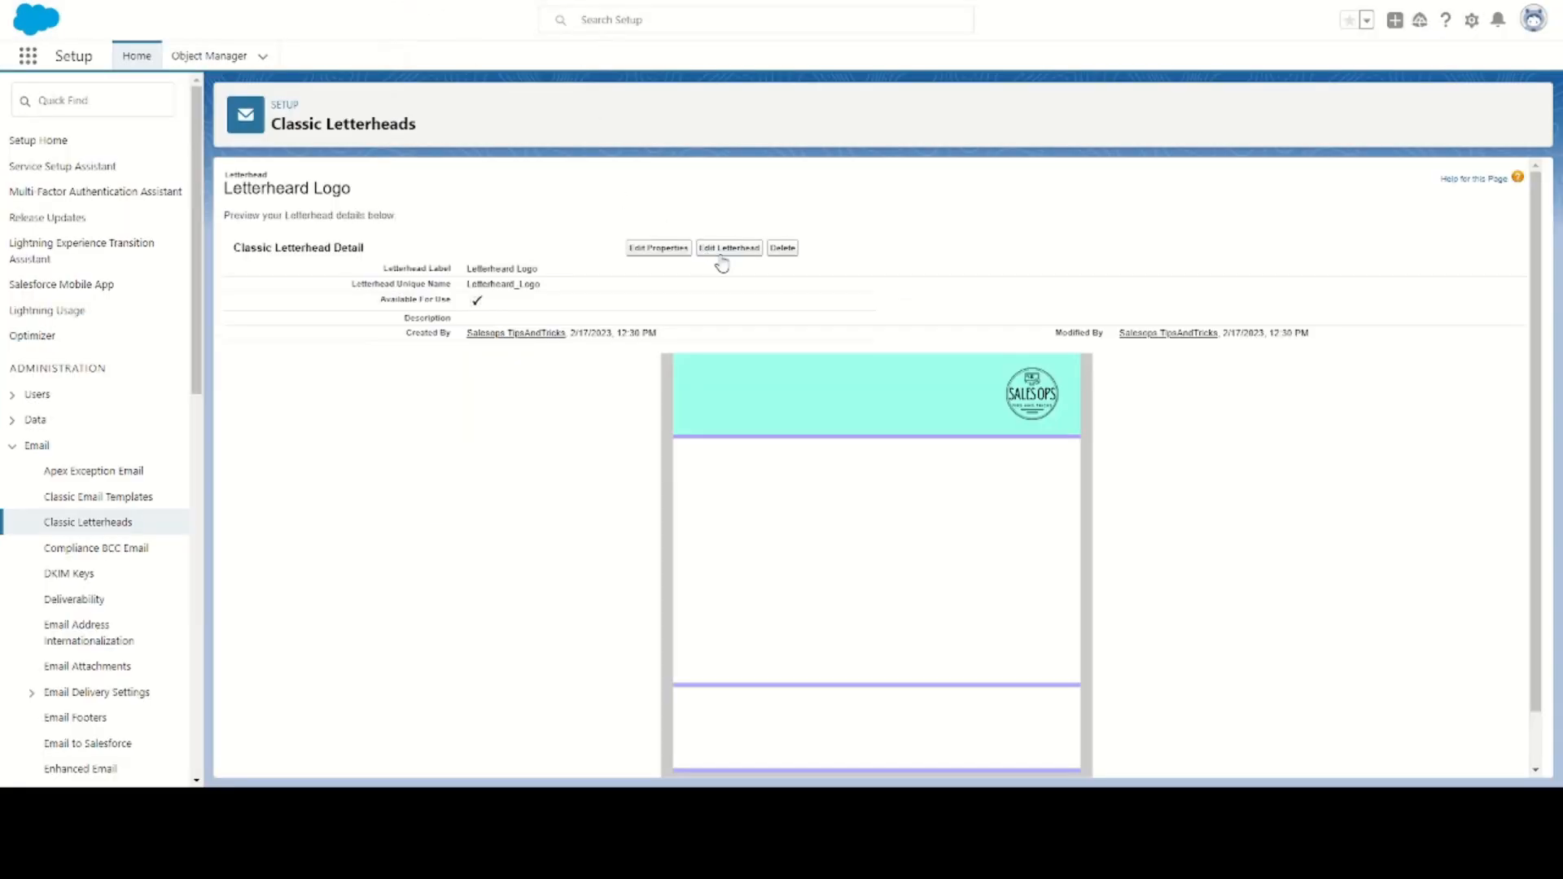
pyautogui.click(68, 1)
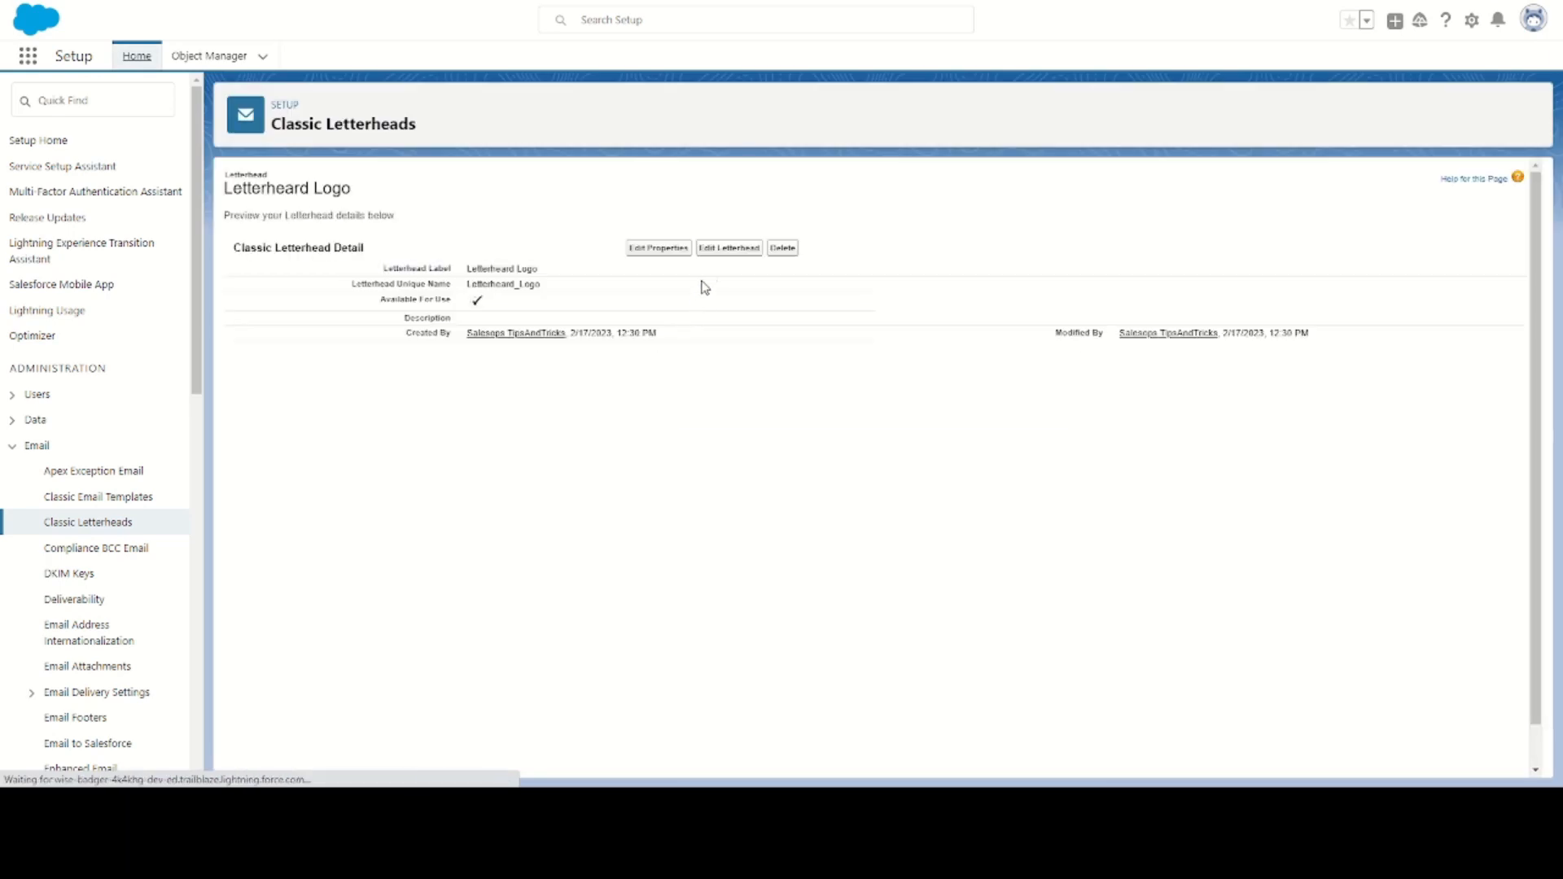
pyautogui.click(728, 251)
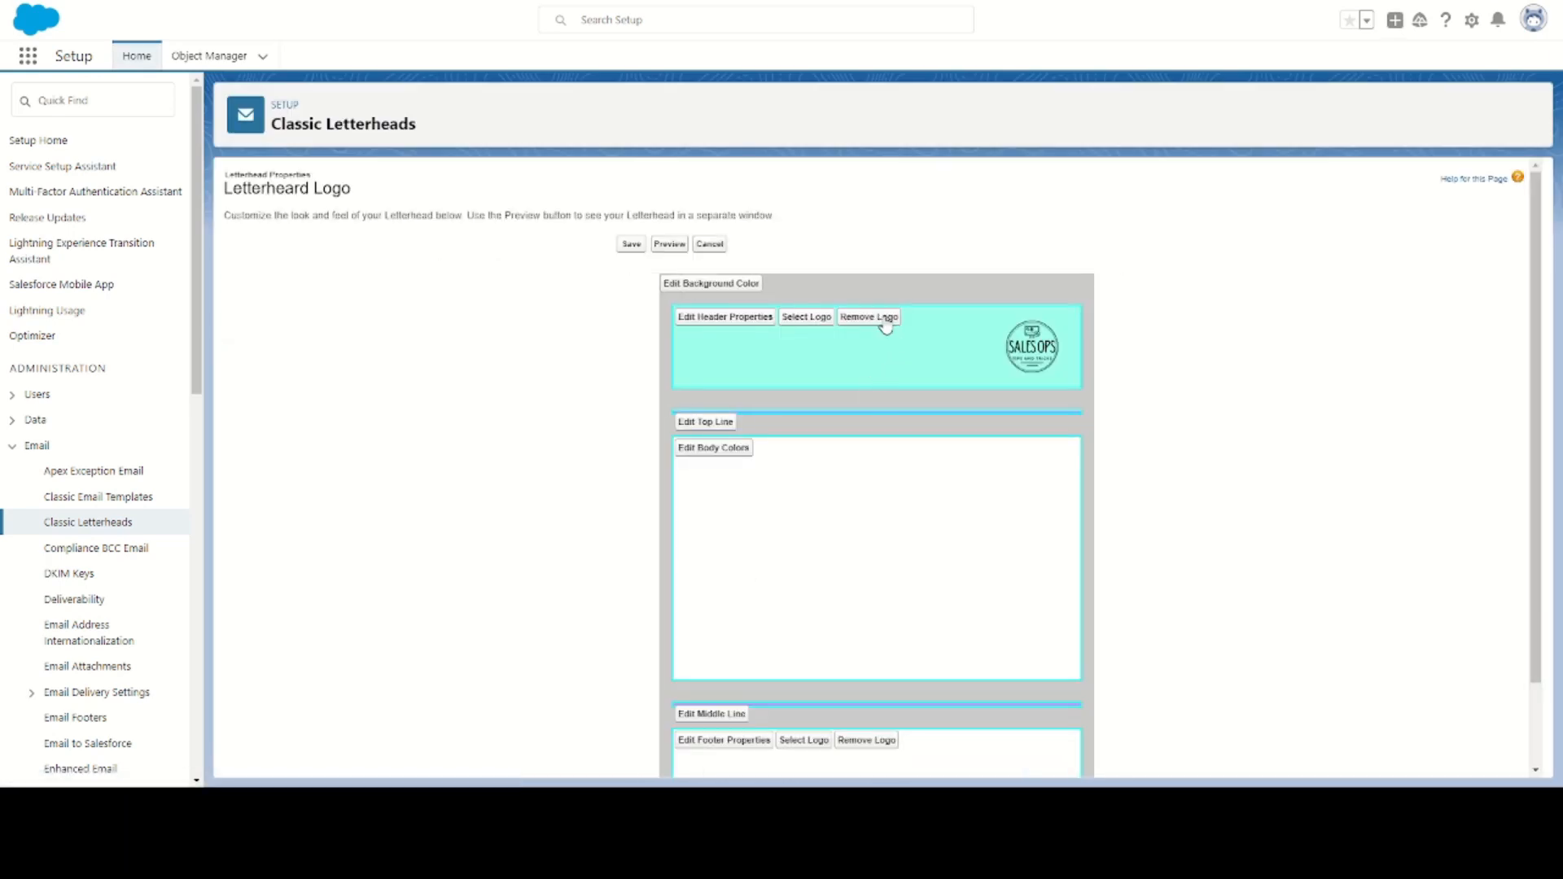
pyautogui.click(886, 324)
pyautogui.click(819, 319)
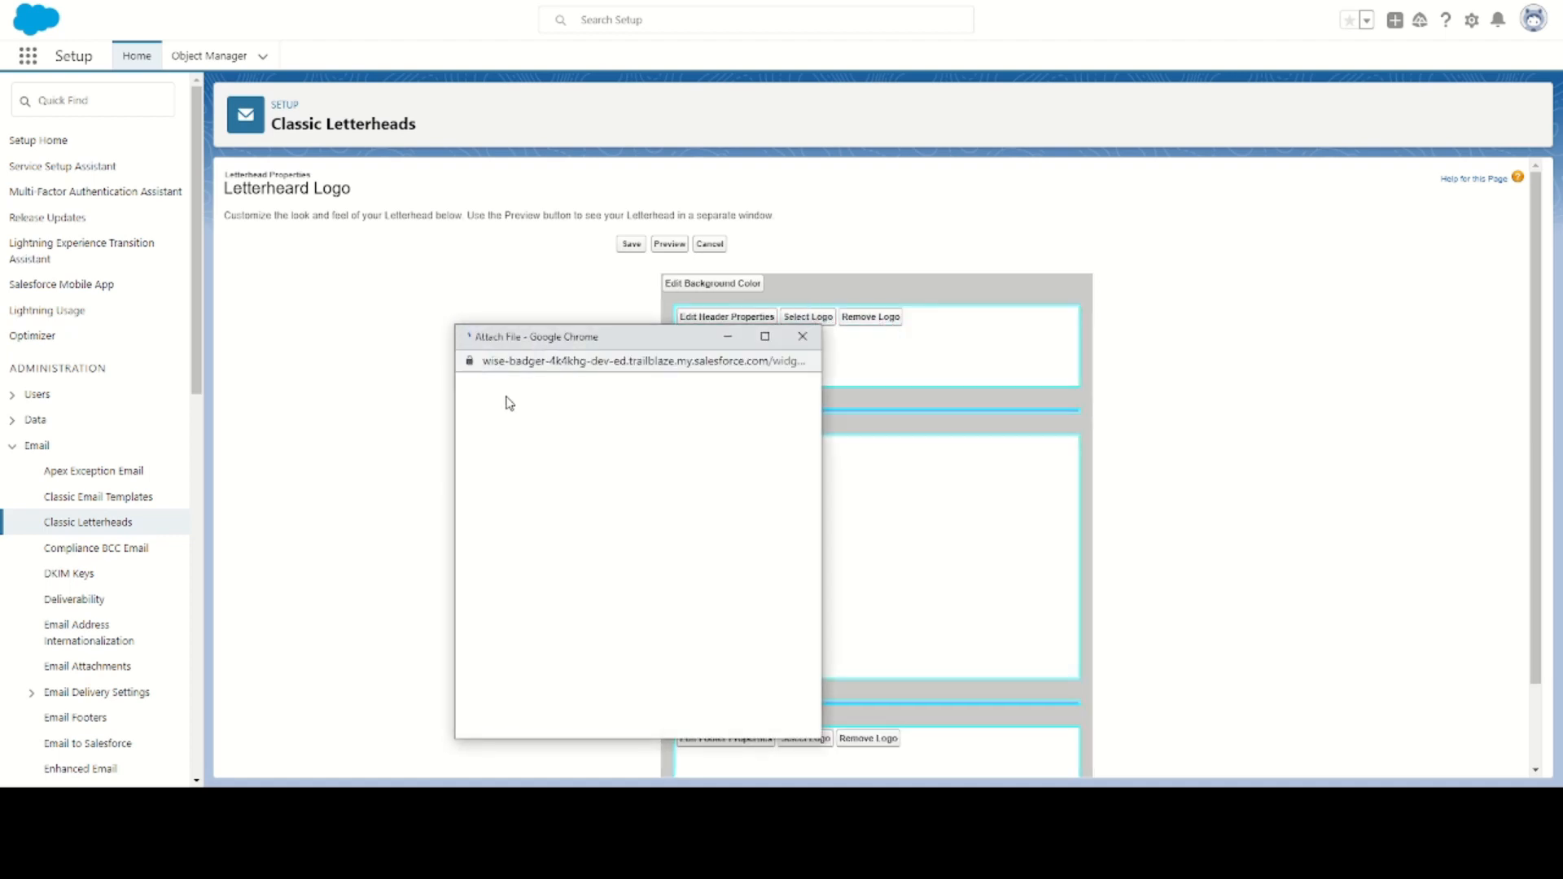
pyautogui.click(476, 489)
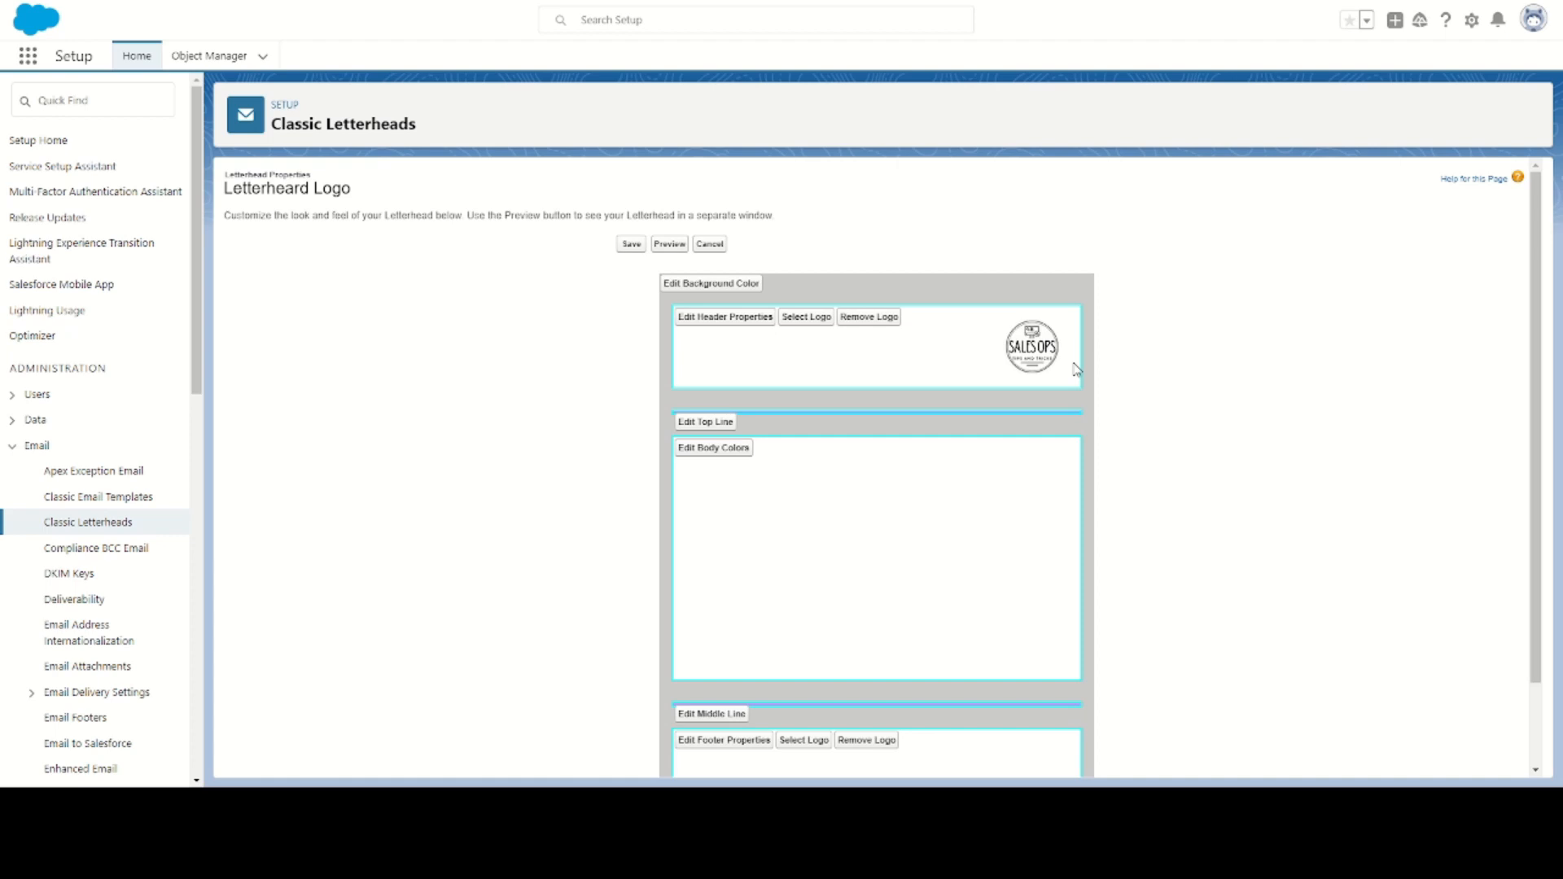
pyautogui.click(632, 244)
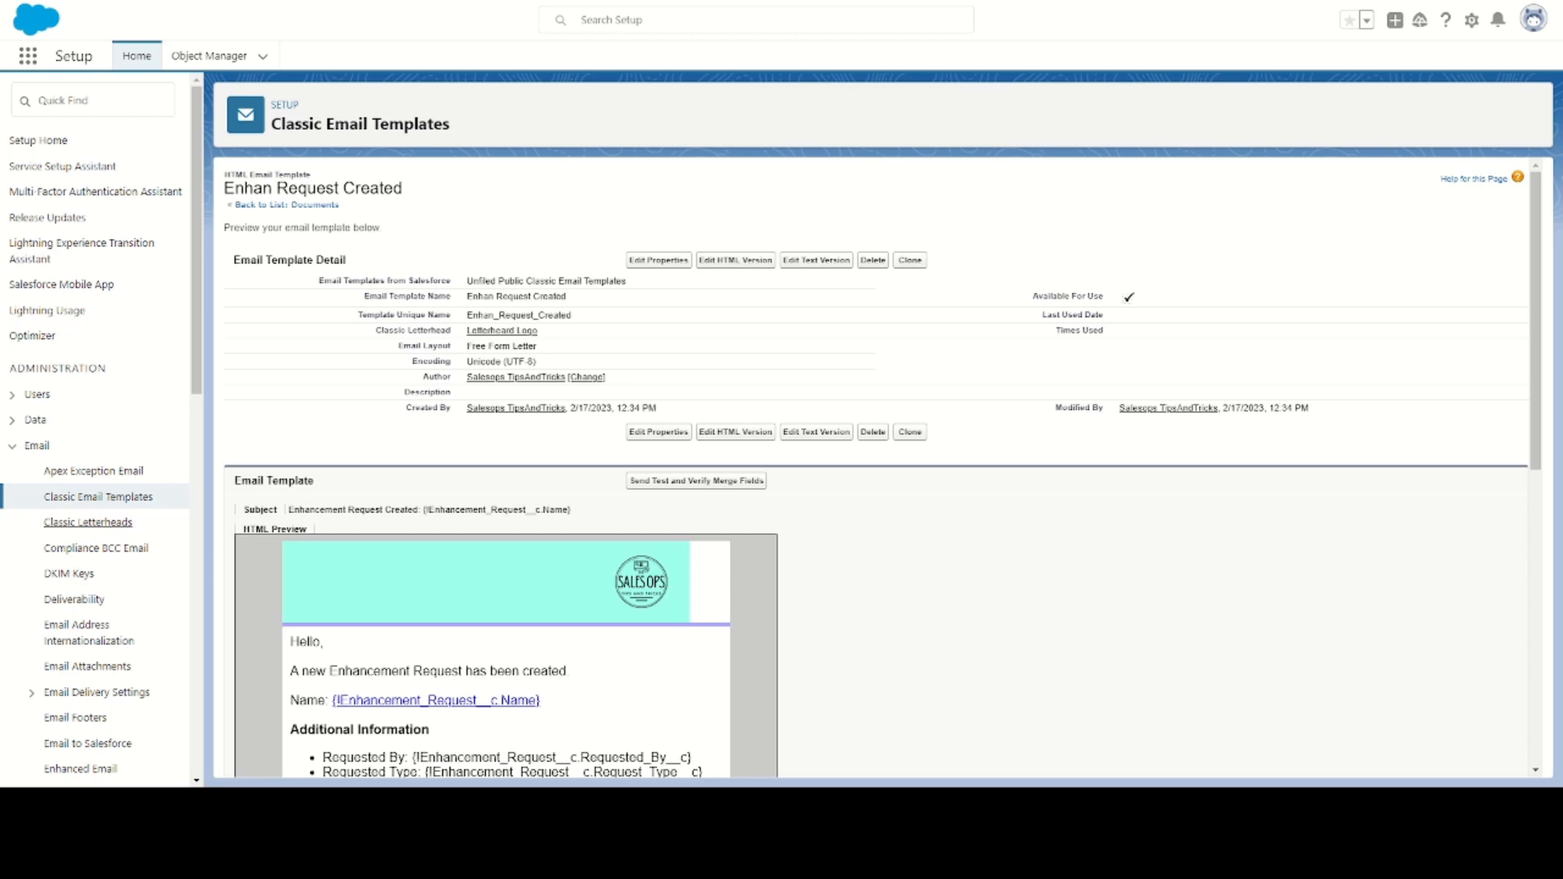
pyautogui.press('F5')
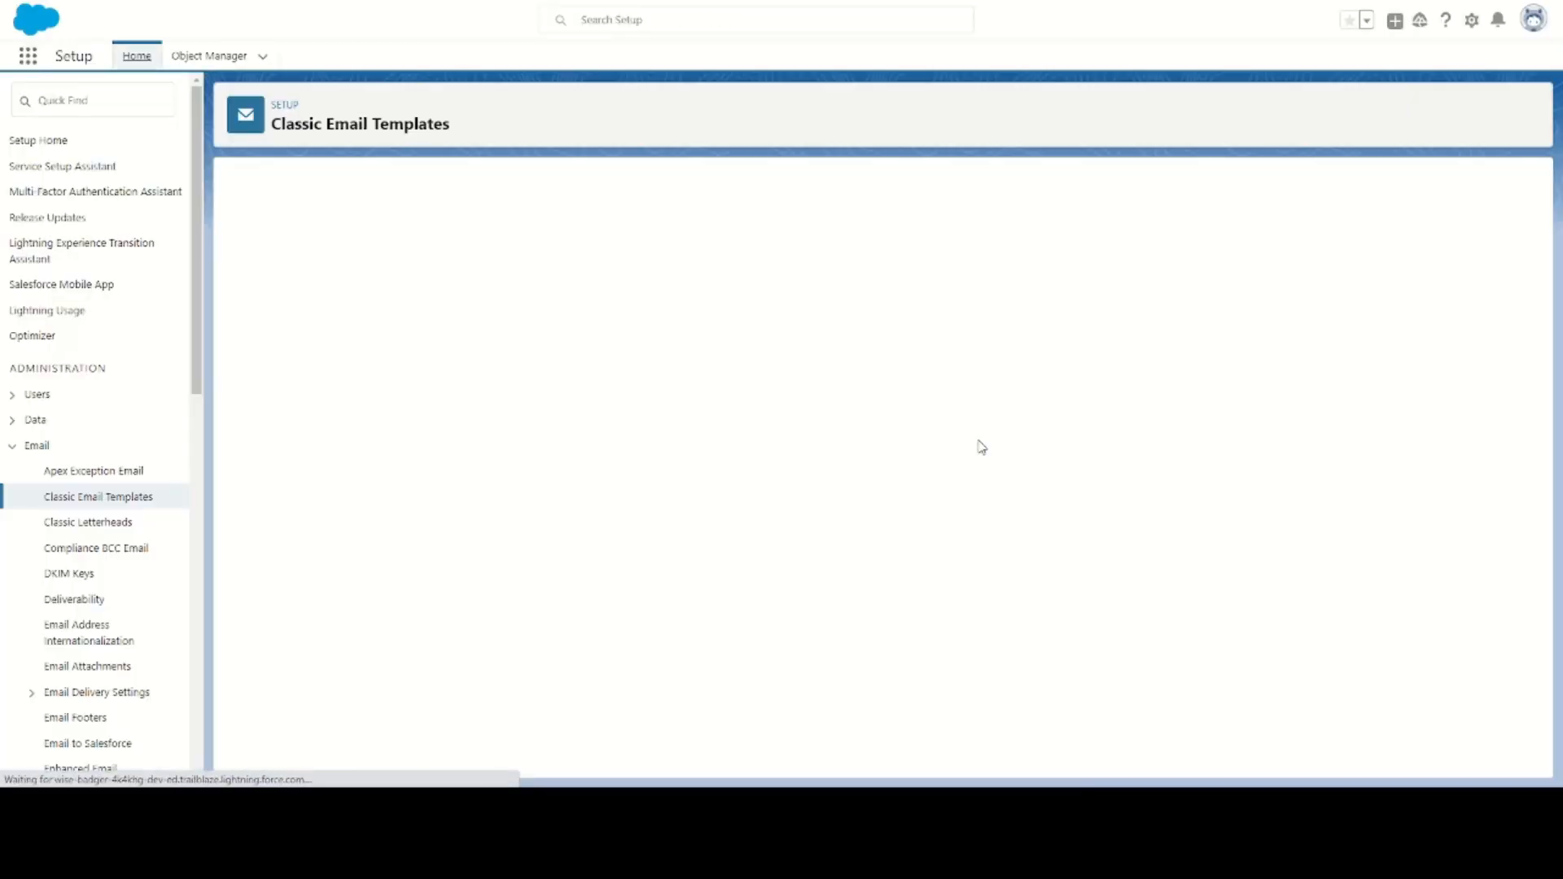
# - Check the reloaded template preview, and start a new email alert from the workflow actions in Setup
pyautogui.scroll(-2, 909, 556)
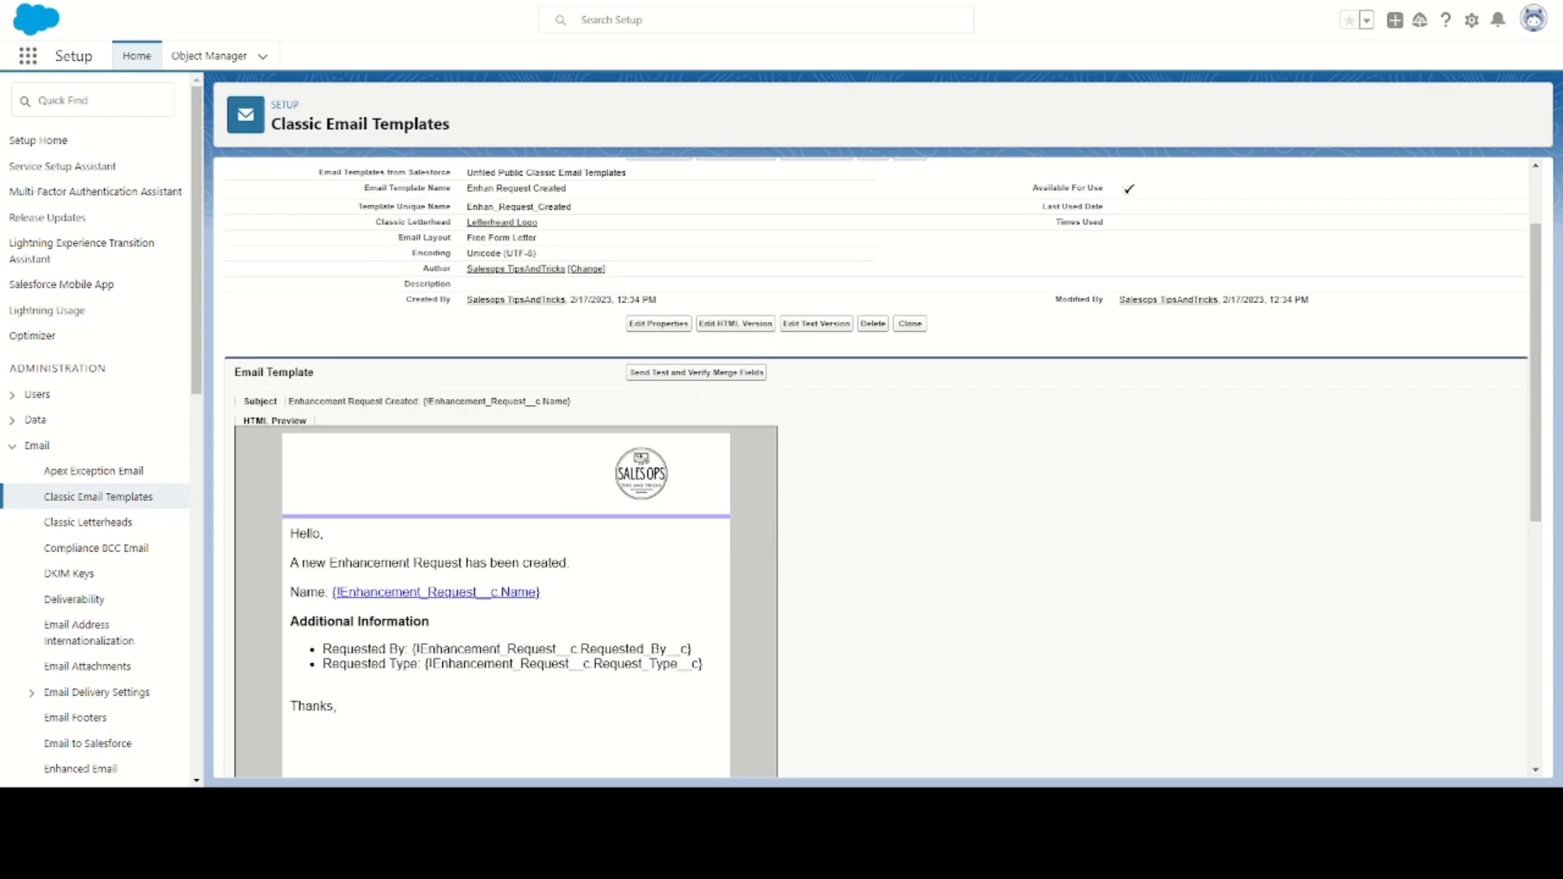
pyautogui.scroll(2, 876, 468)
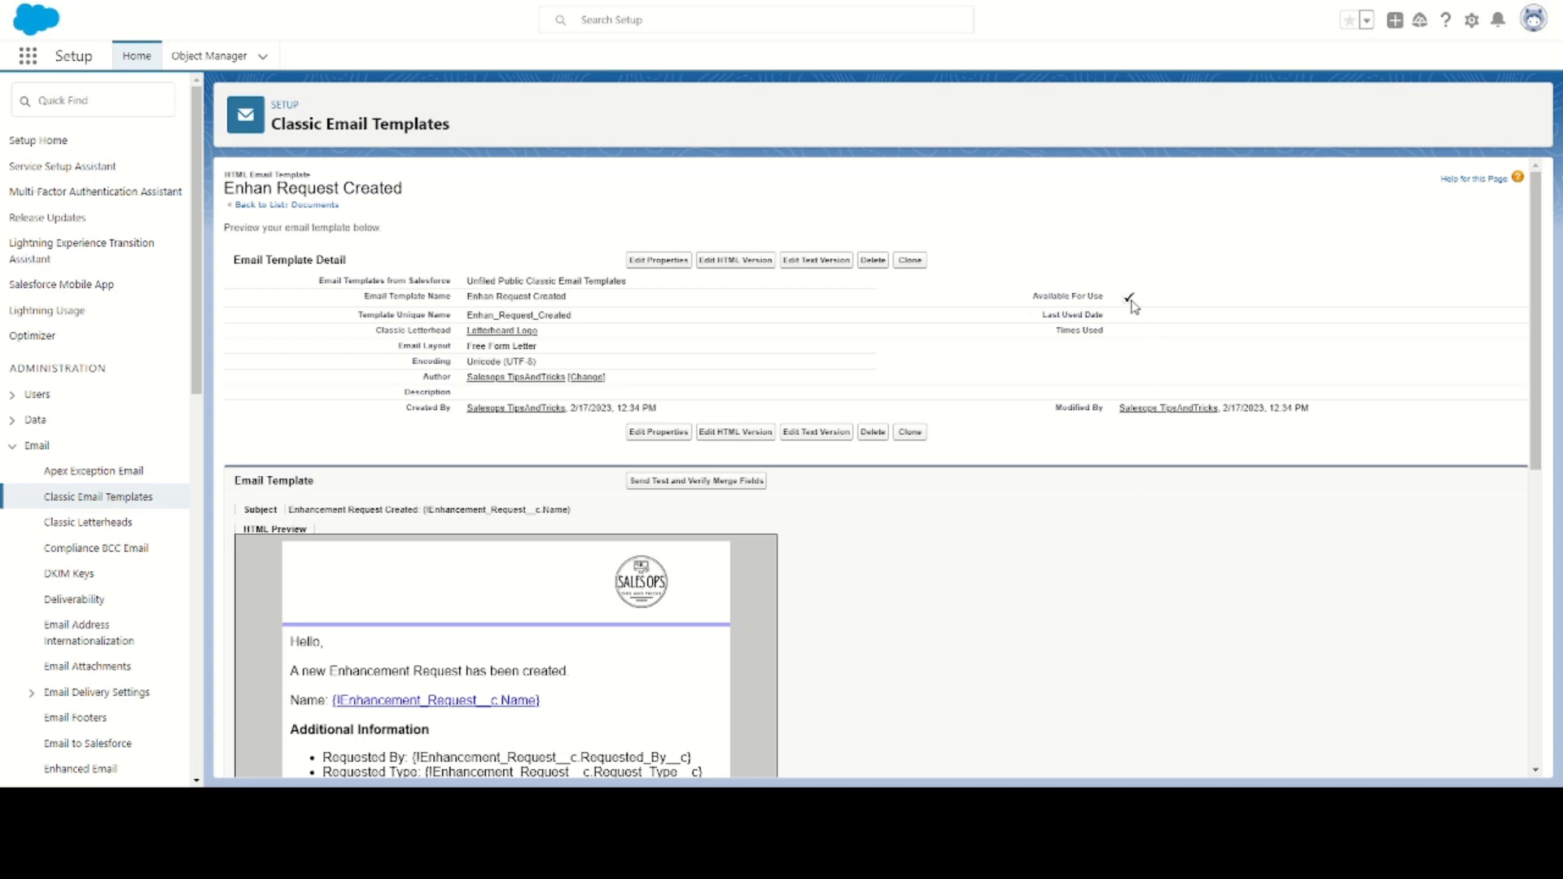
pyautogui.click(149, 103)
pyautogui.write('wor')
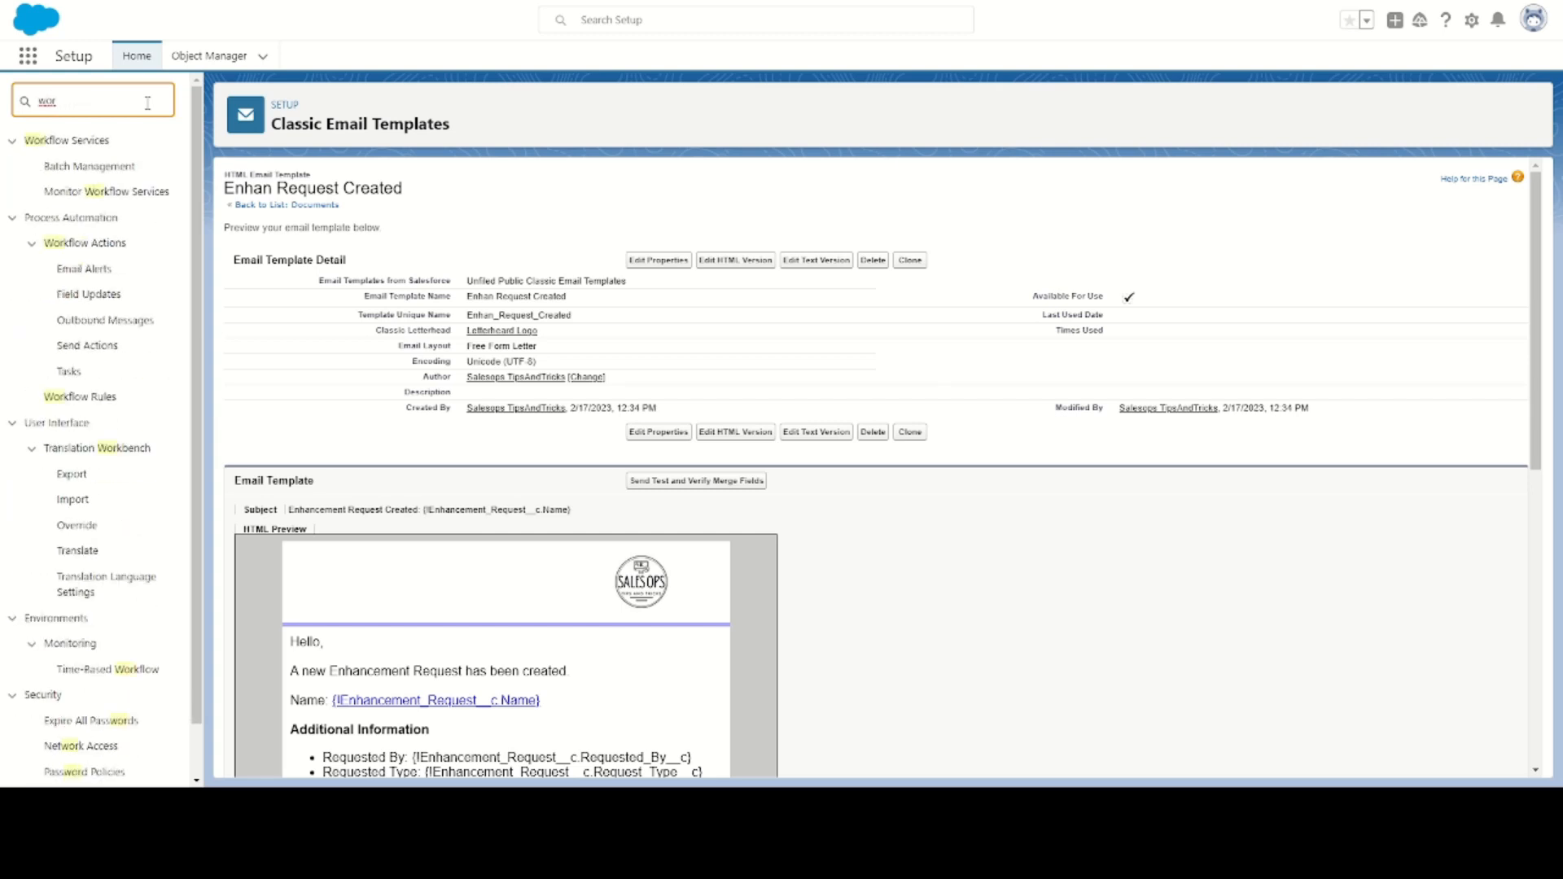
pyautogui.click(102, 277)
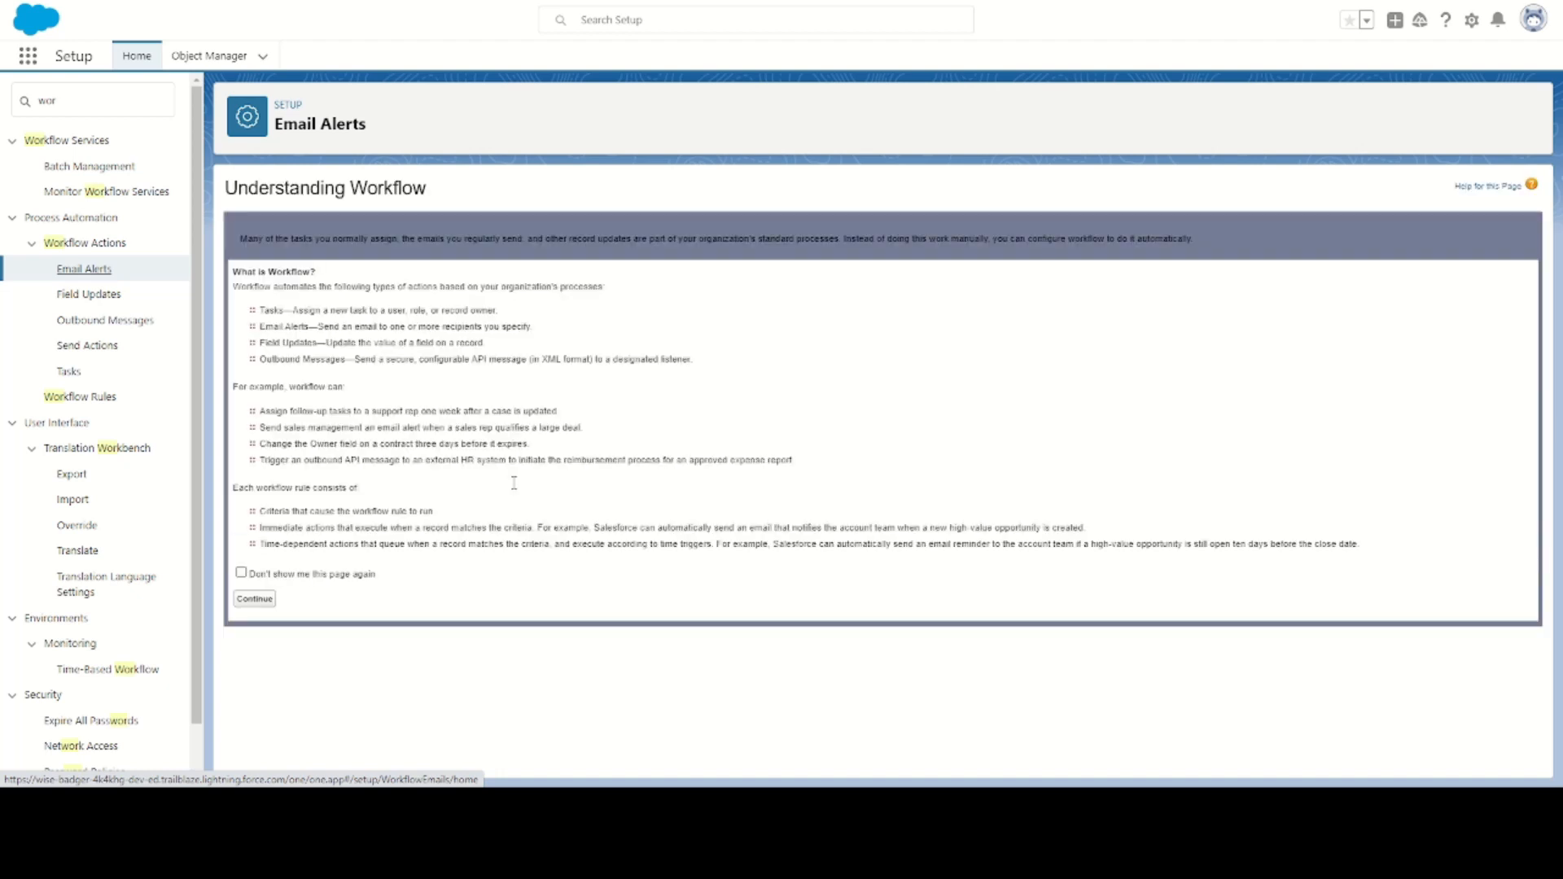
pyautogui.click(267, 601)
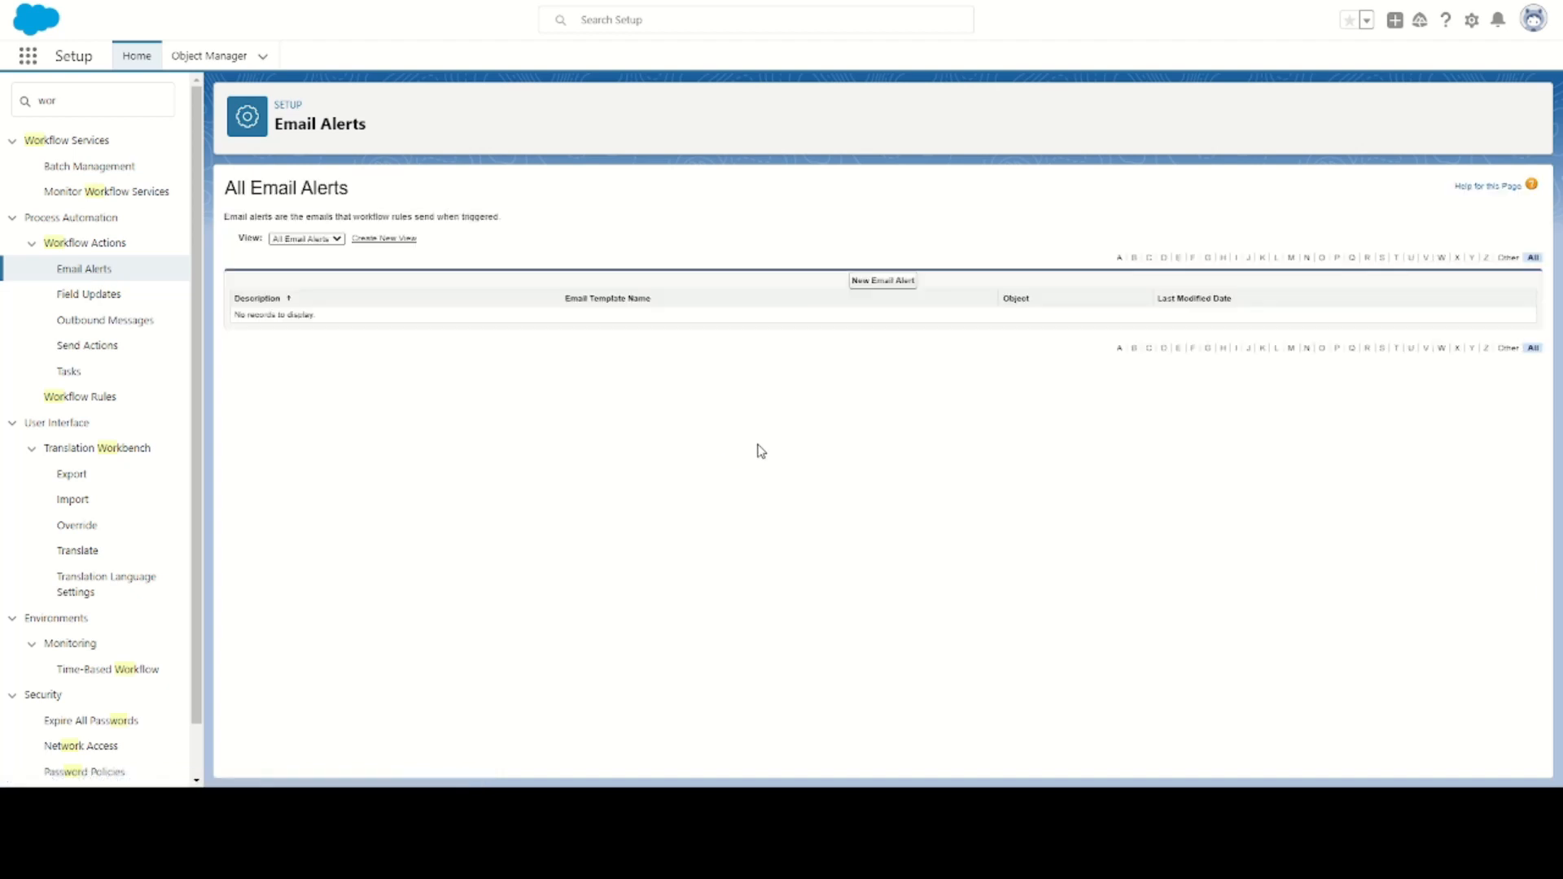
pyautogui.click(886, 283)
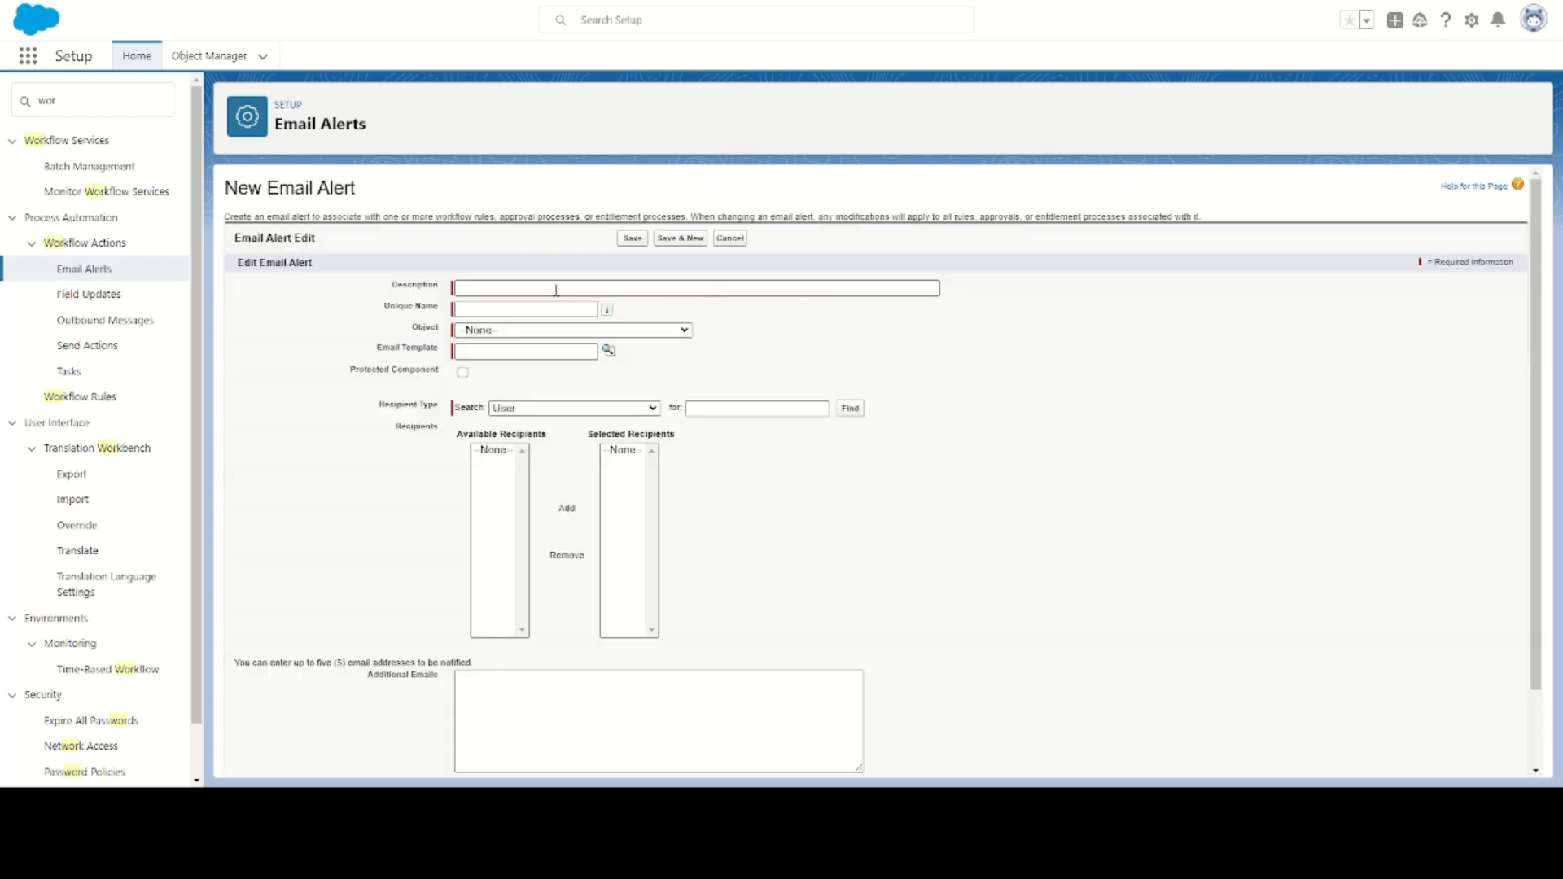
# - Describe the email alert as New Request, for the Enhancement Request object, using the Enhan Request Created template
pyautogui.click(556, 289)
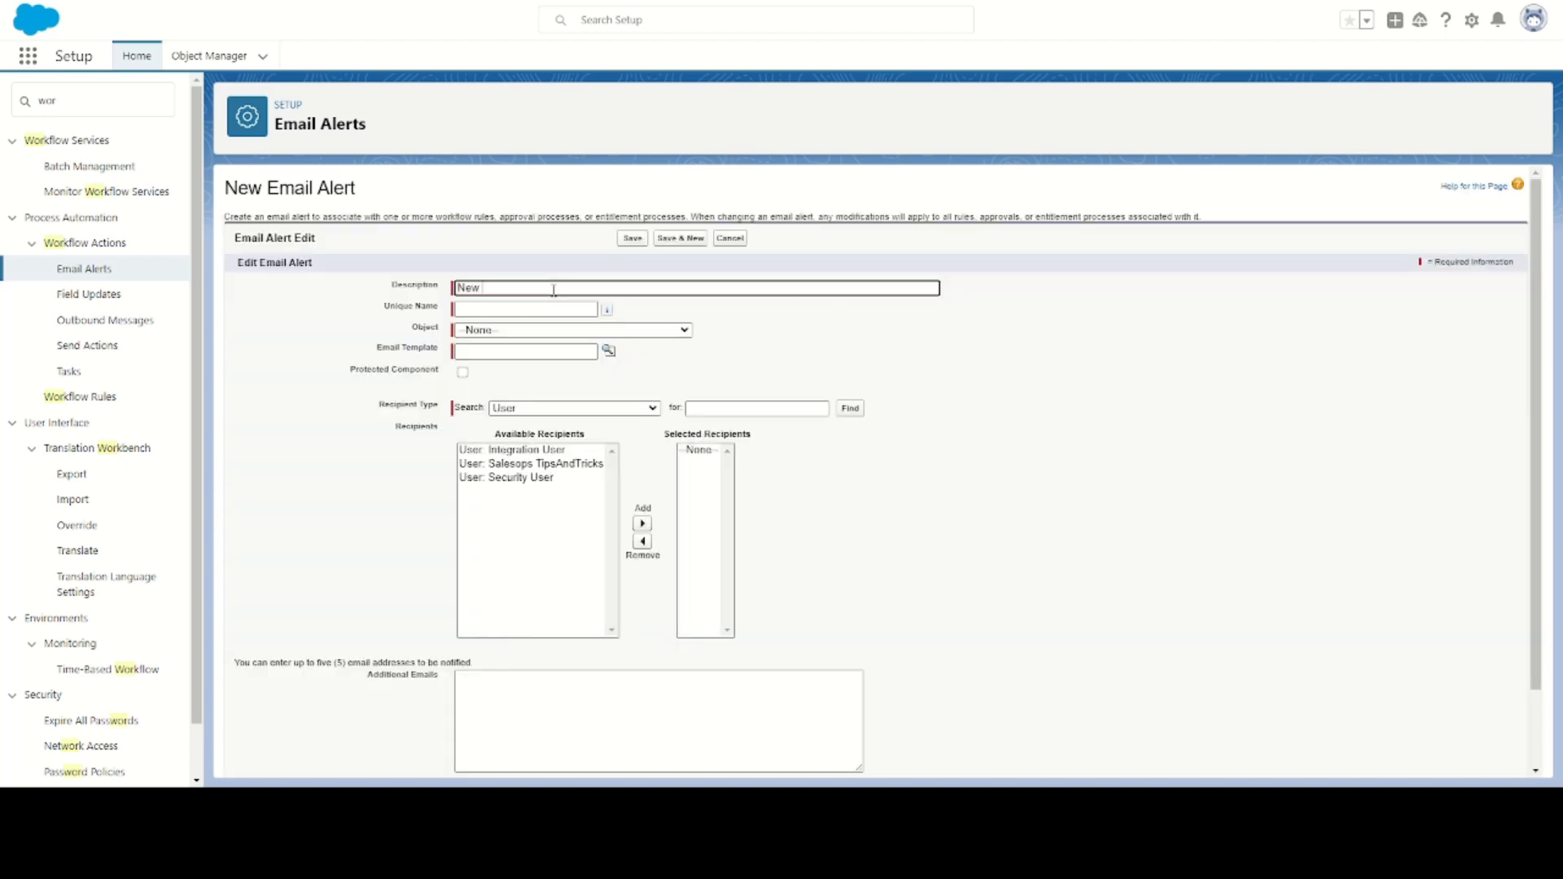
pyautogui.write('New Request')
pyautogui.press('Tab')
pyautogui.click(633, 331)
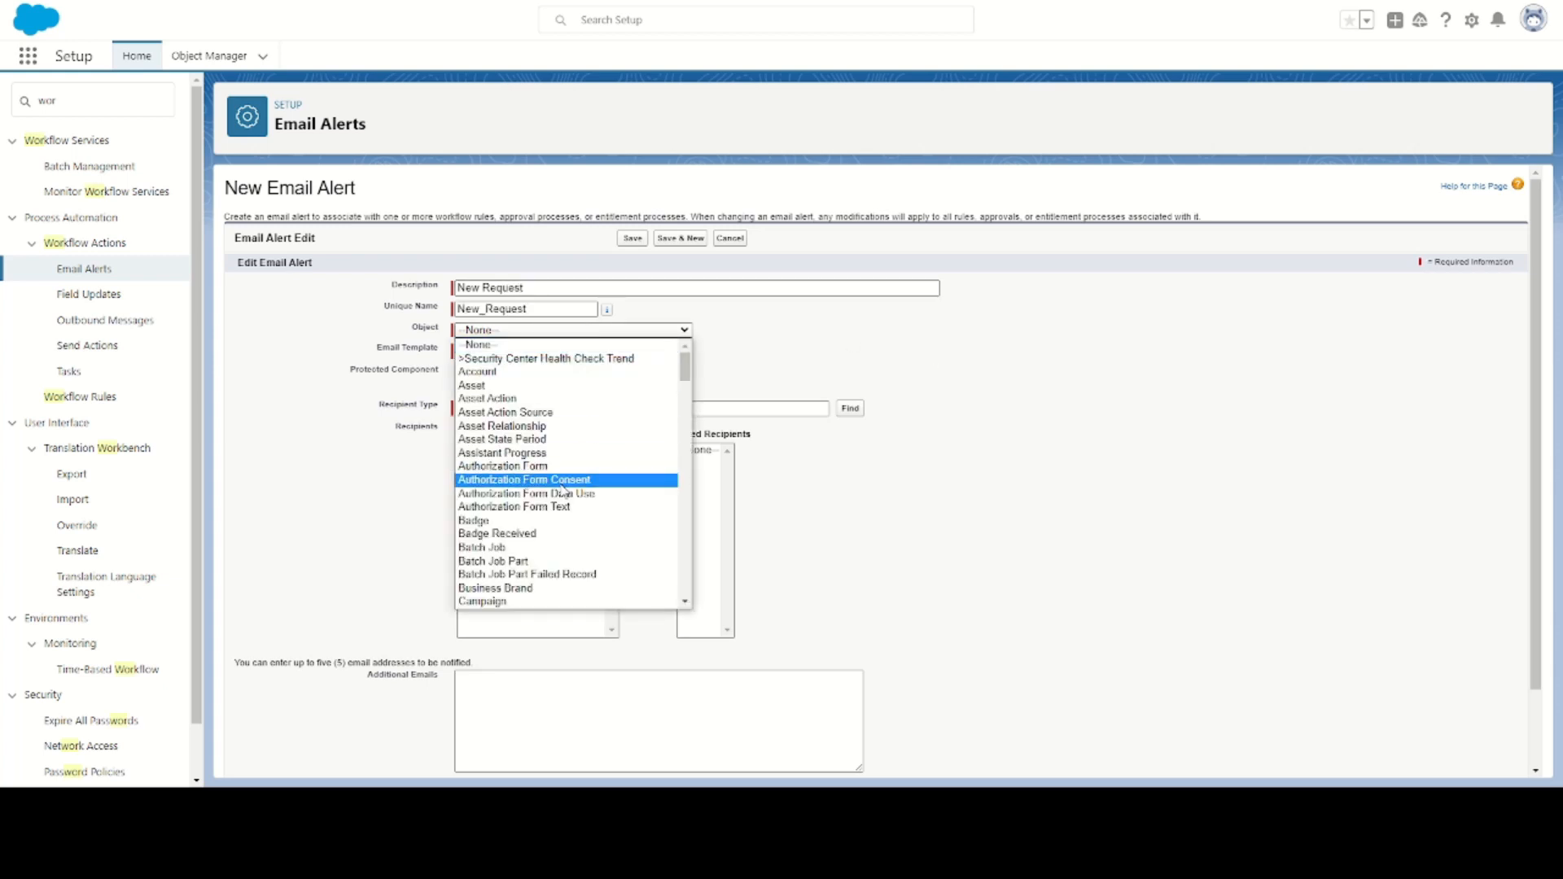
pyautogui.scroll(-5, 561, 488)
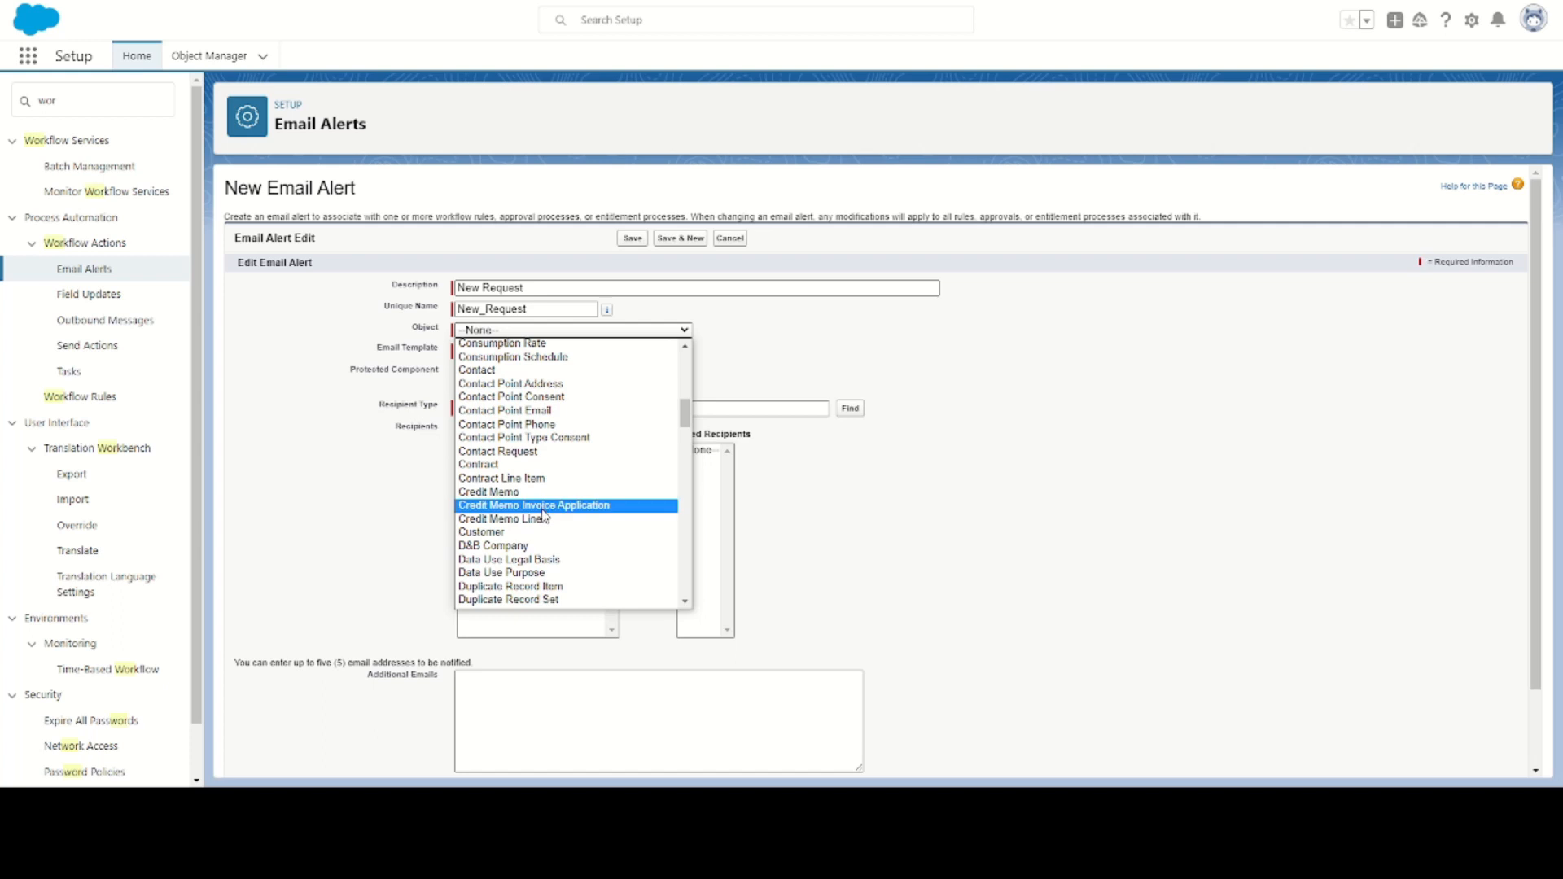
pyautogui.scroll(-5, 544, 509)
pyautogui.click(553, 411)
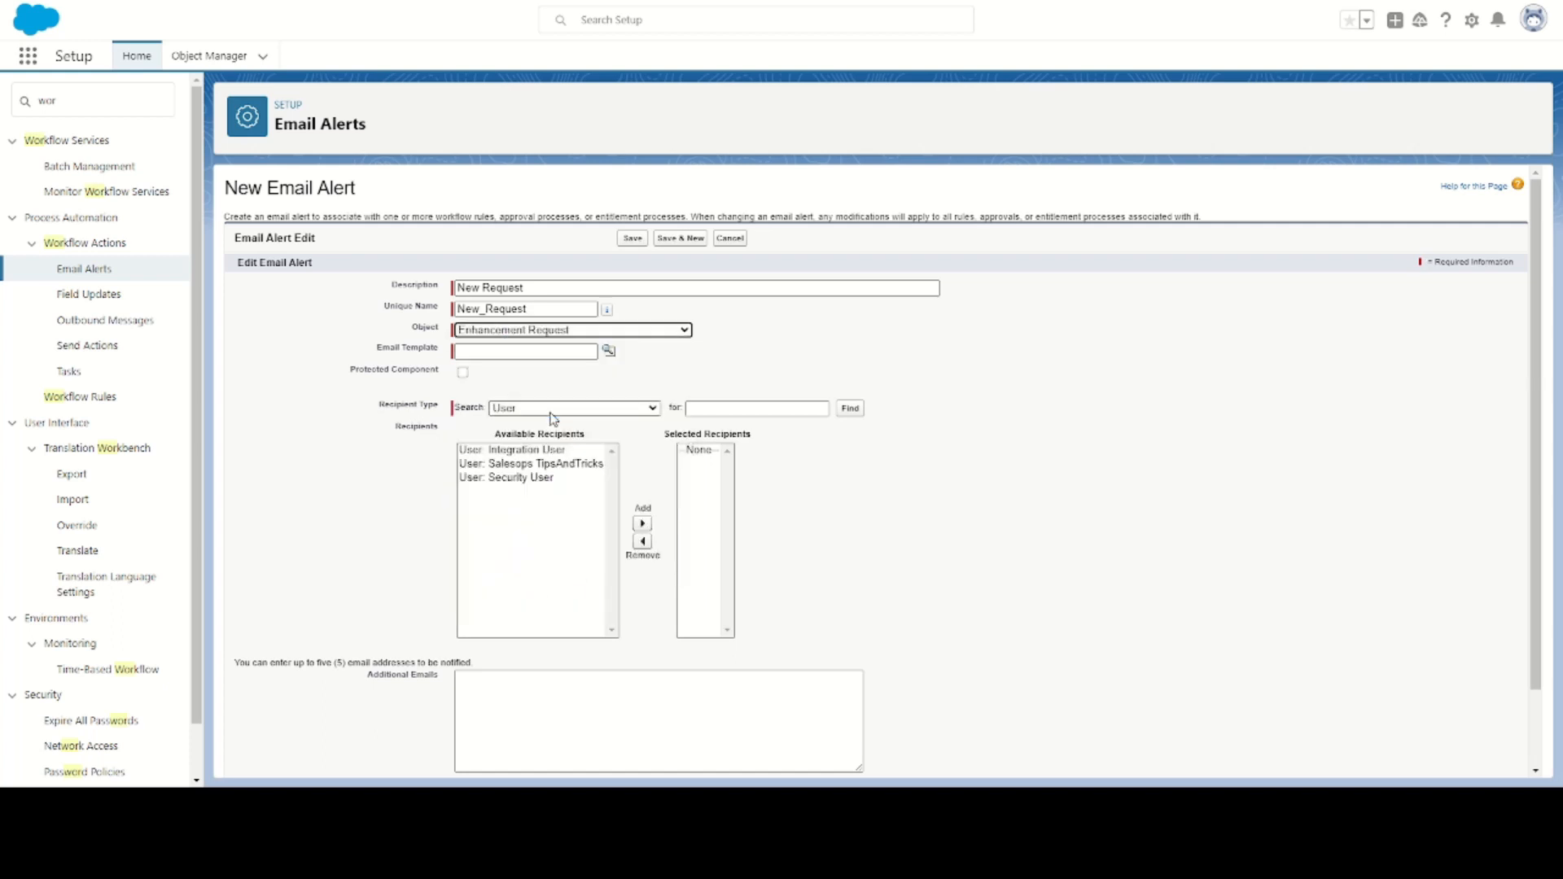
pyautogui.click(609, 357)
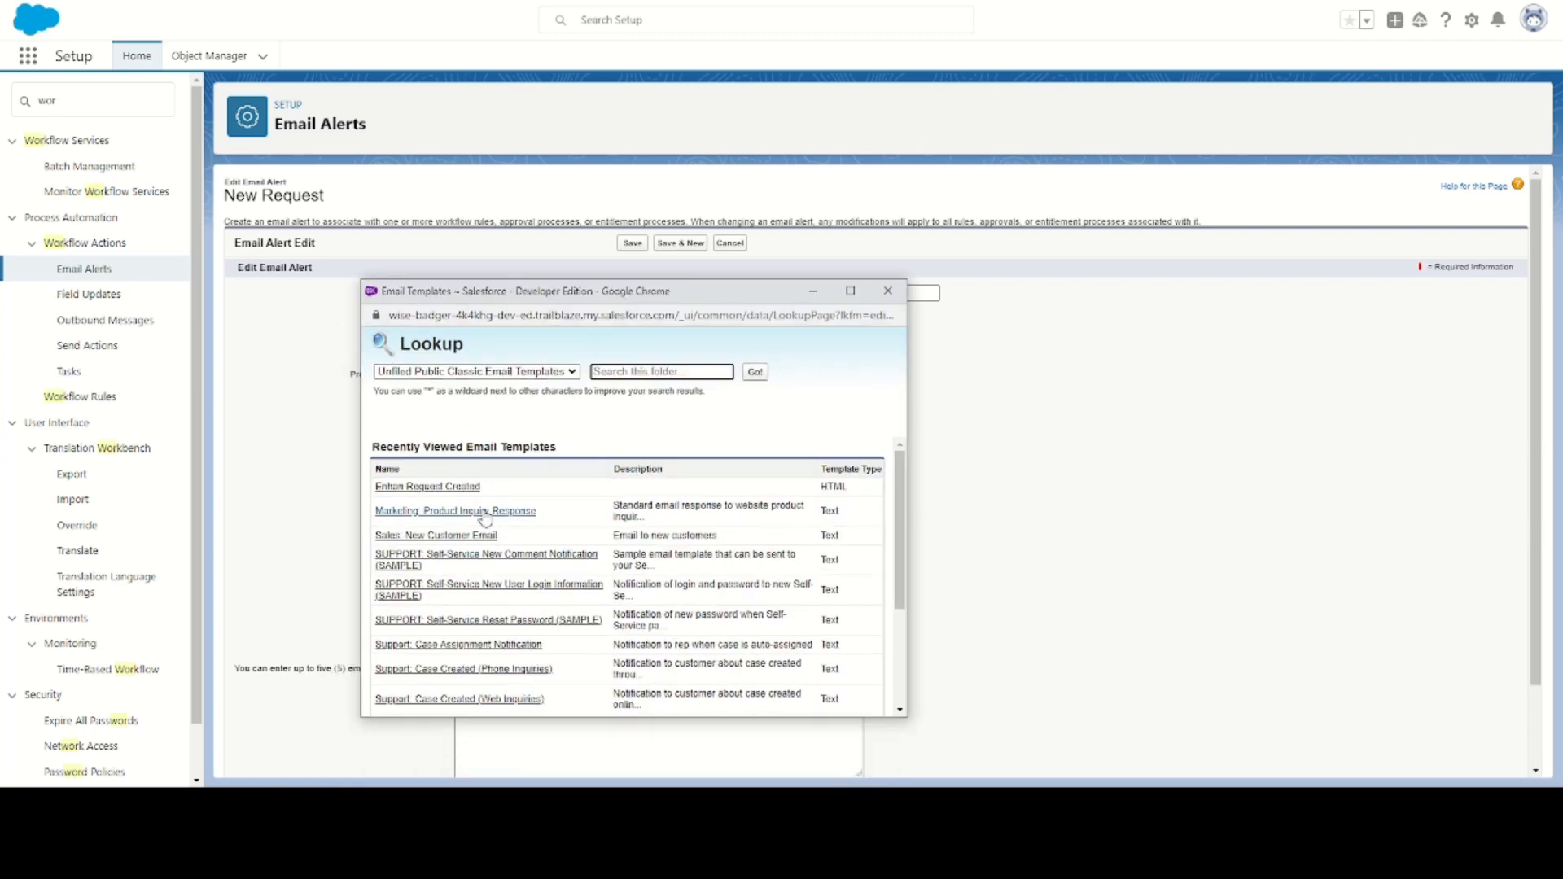
pyautogui.click(427, 488)
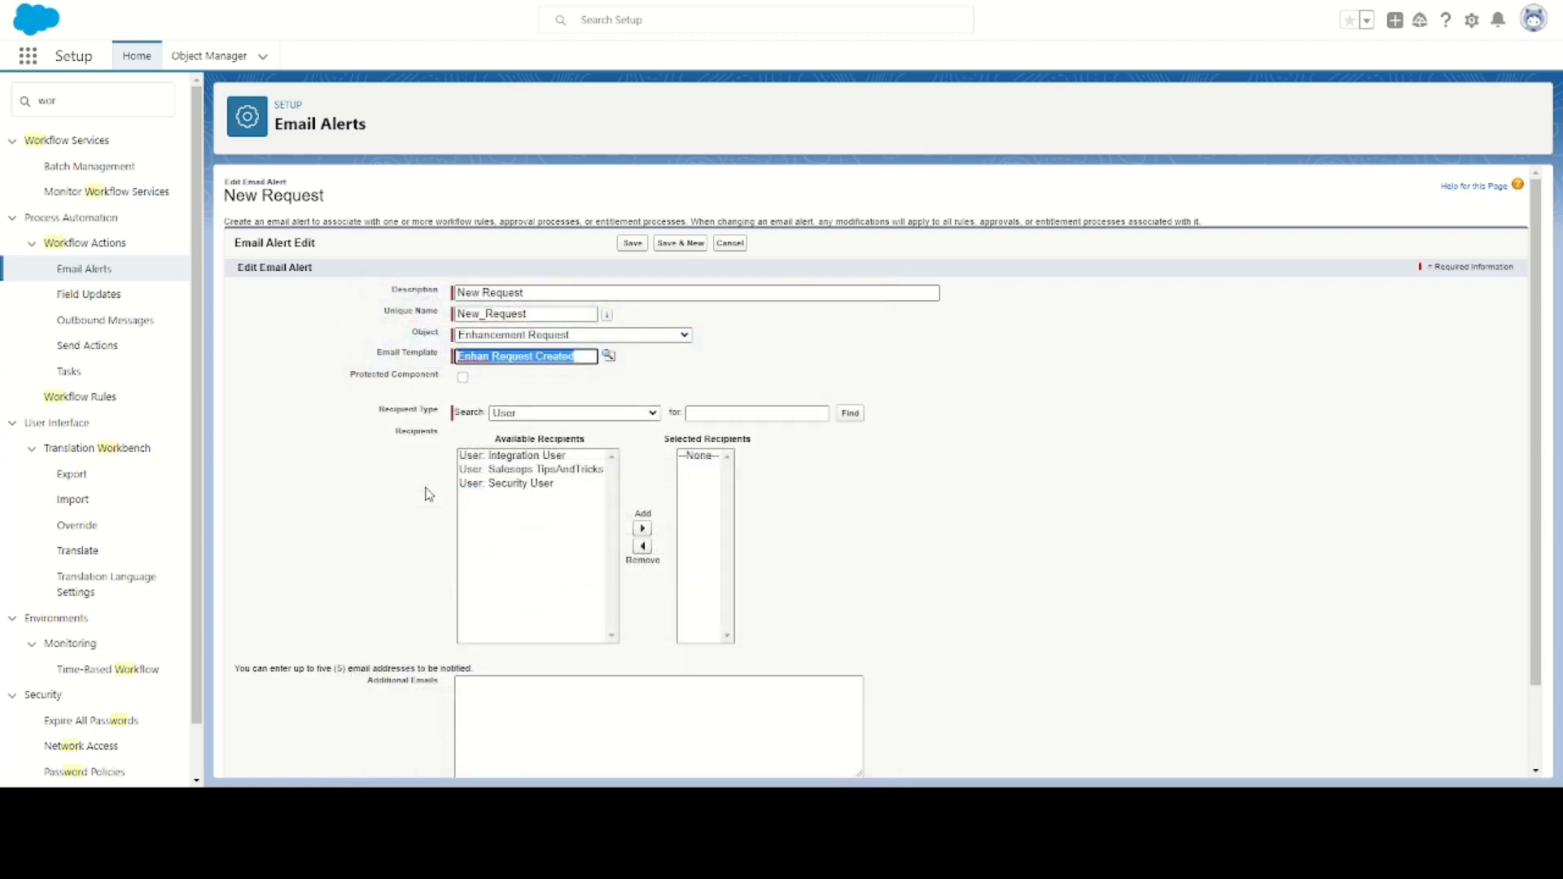
pyautogui.click(541, 471)
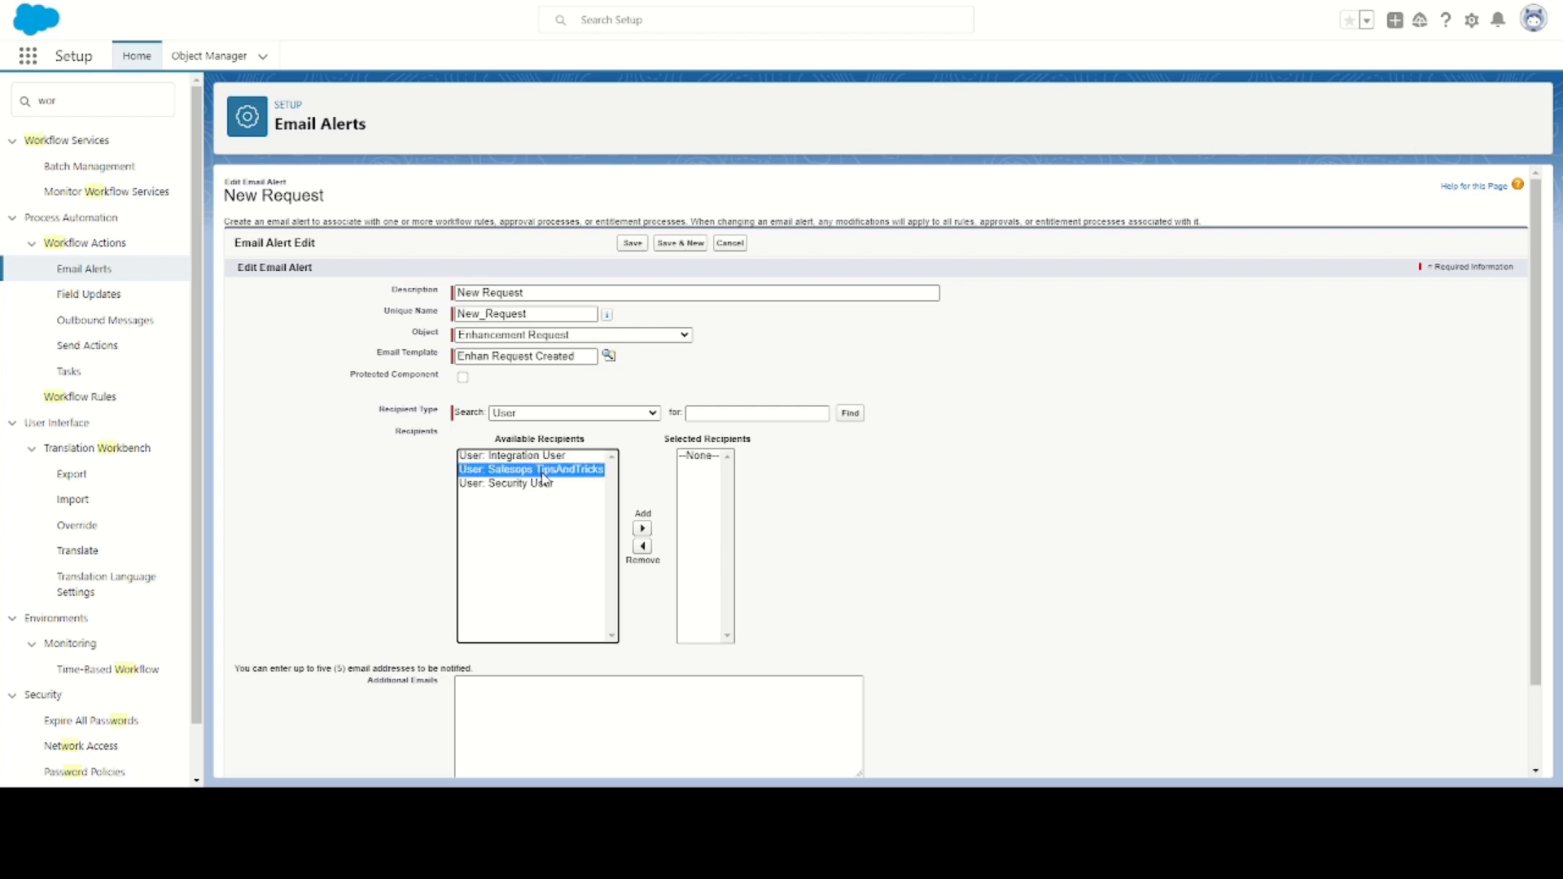
pyautogui.click(574, 413)
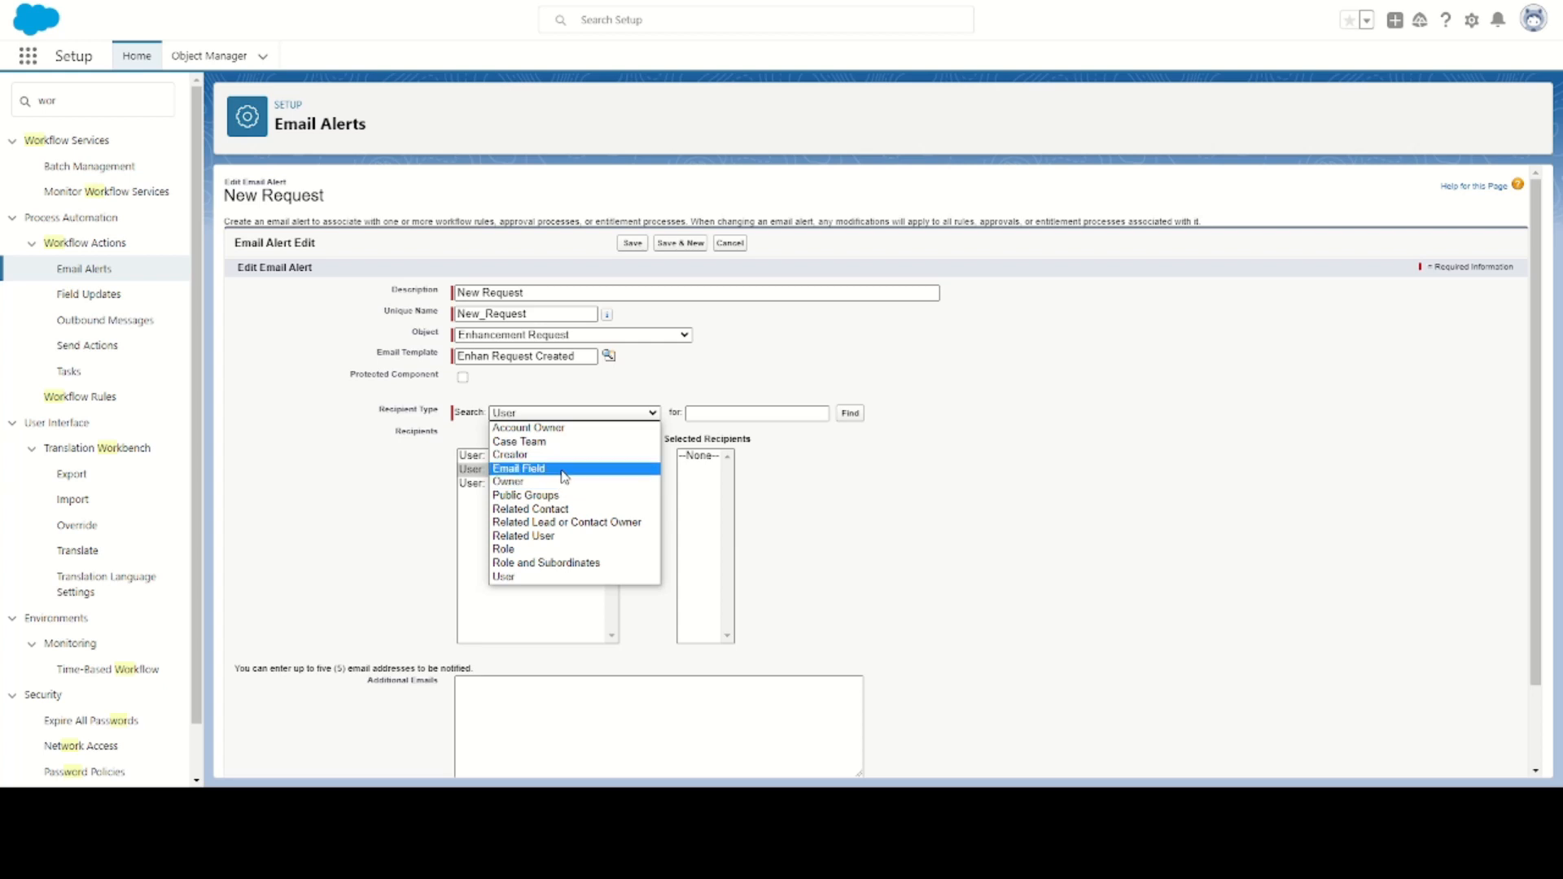
pyautogui.click(560, 537)
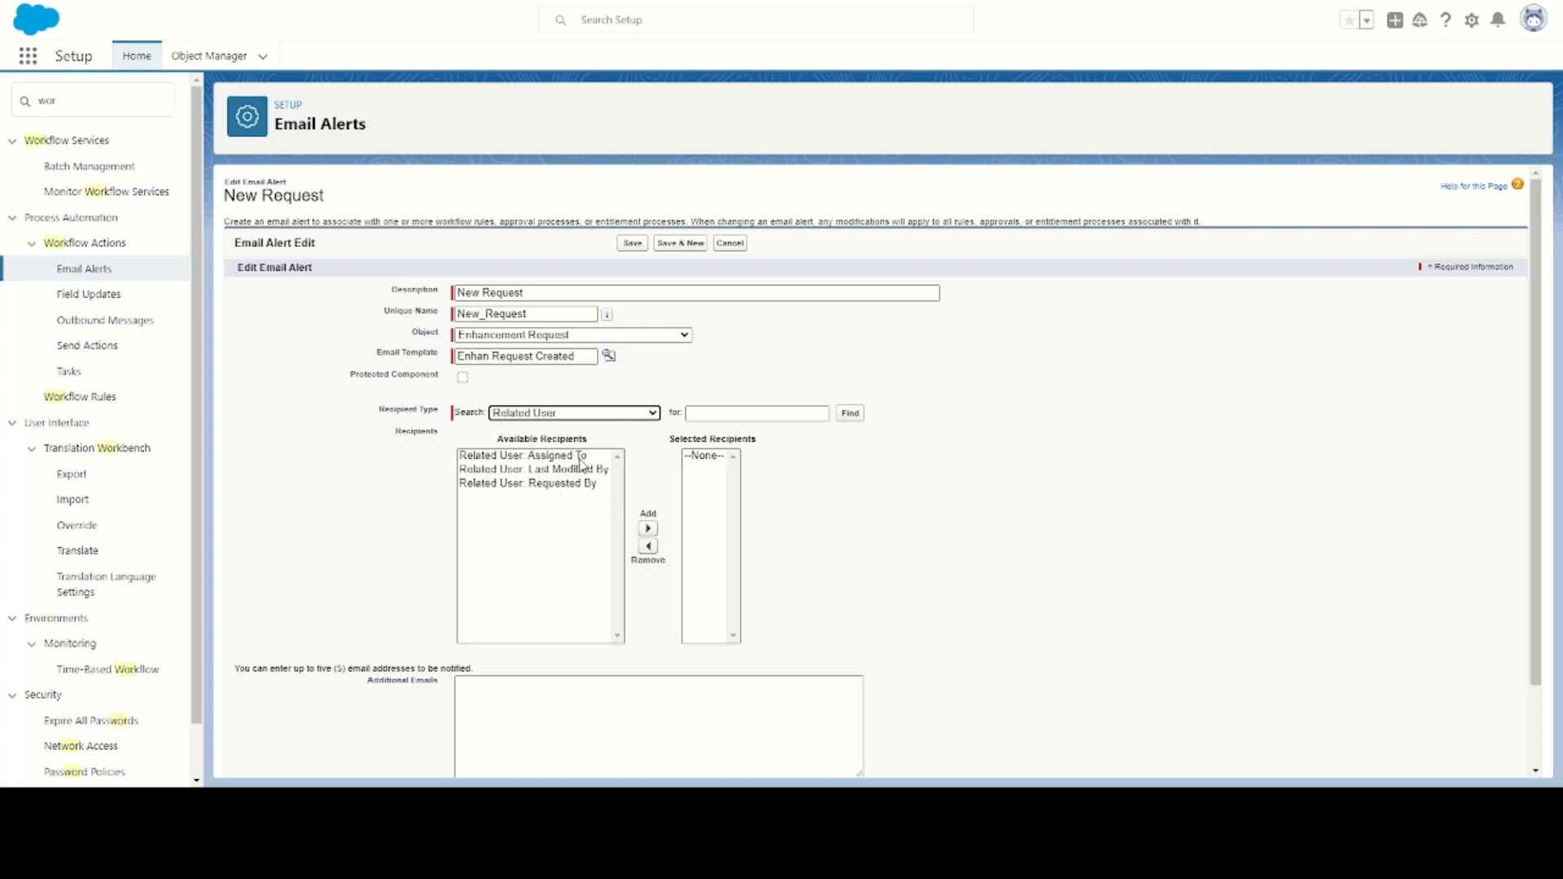
pyautogui.click(605, 413)
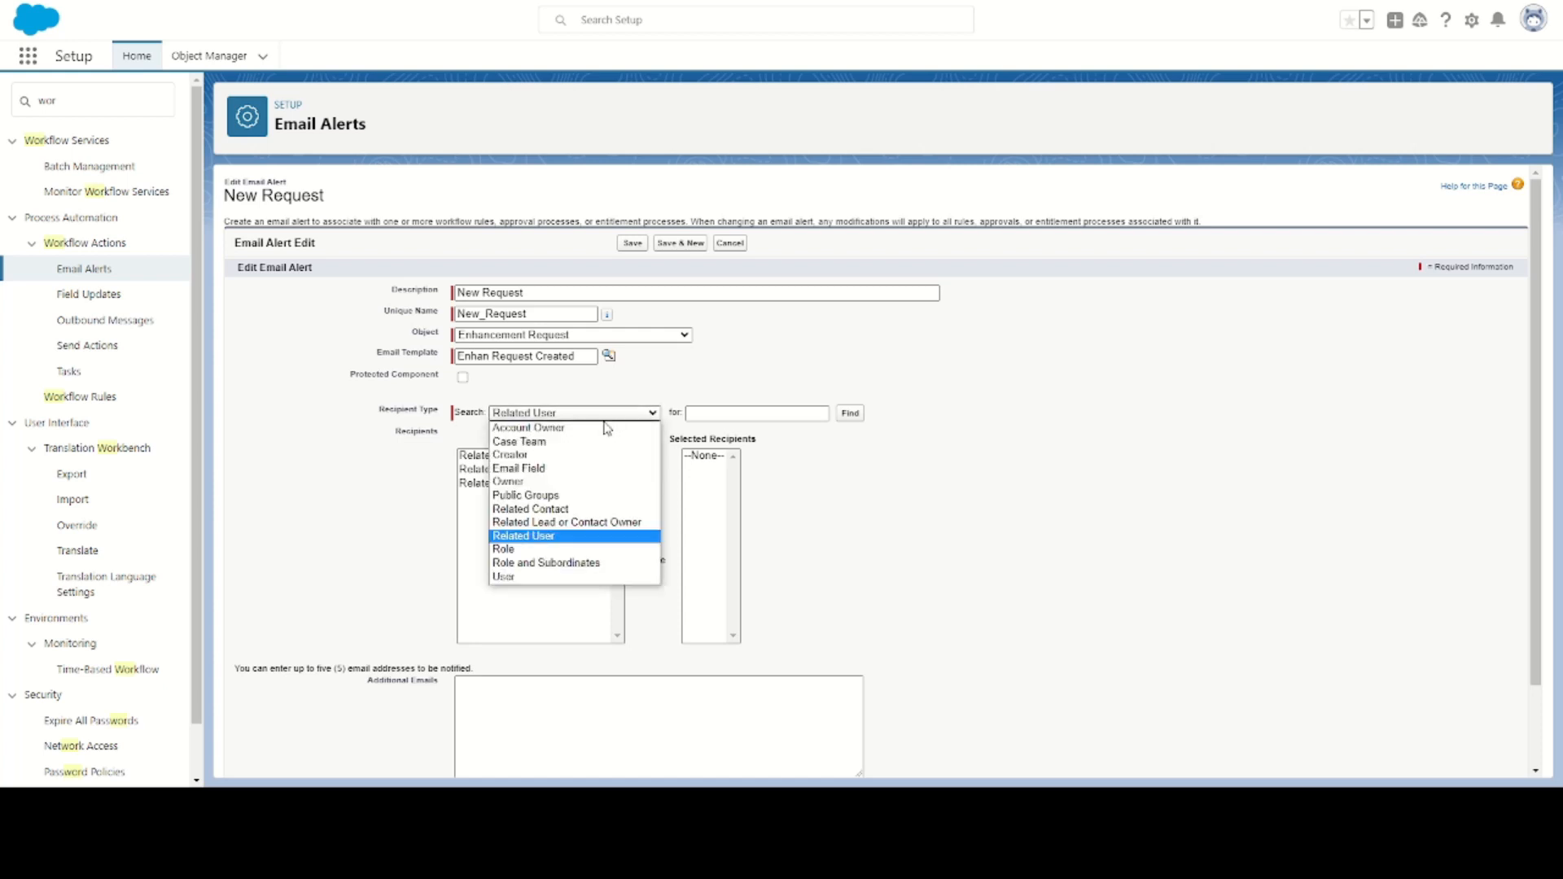
pyautogui.click(517, 578)
# - Add the user Salesops TipsAndTricks as a recipient of the email alert and save the alert
pyautogui.click(537, 470)
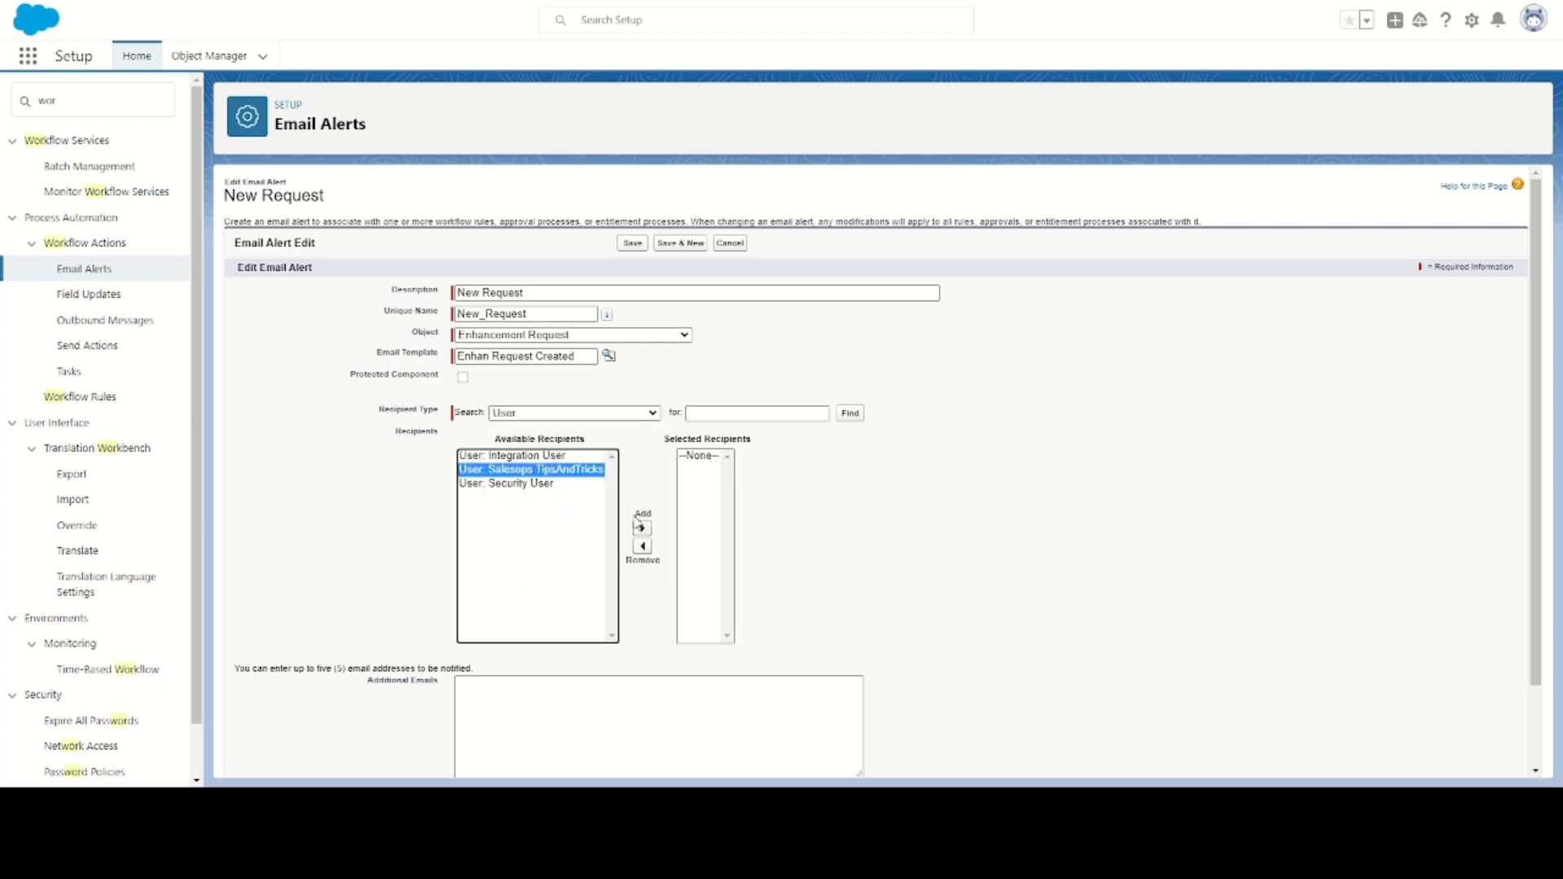
pyautogui.click(643, 529)
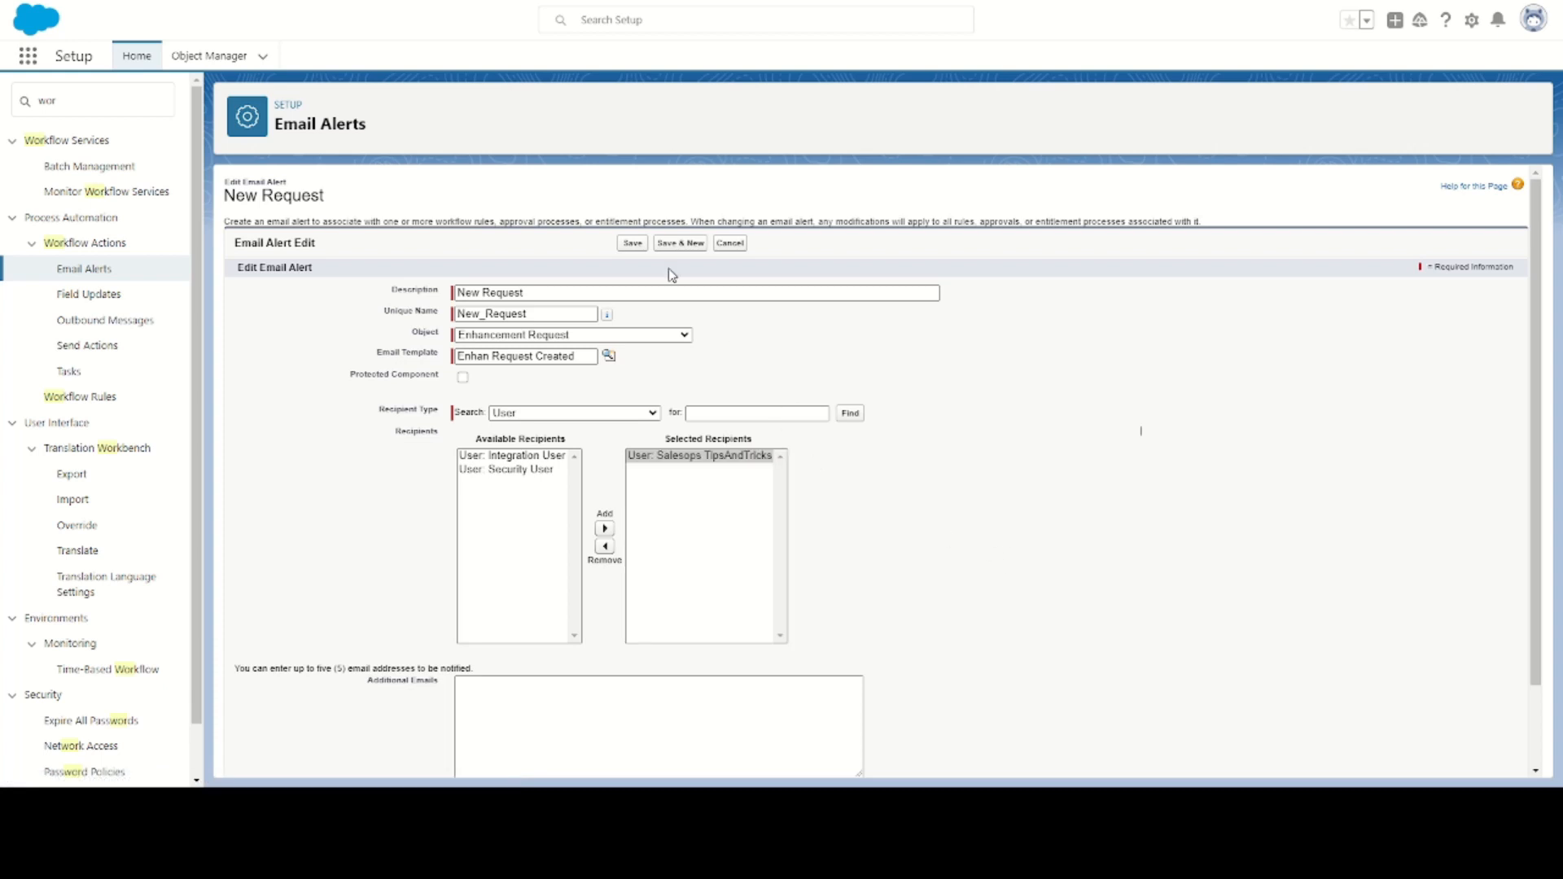
pyautogui.click(633, 244)
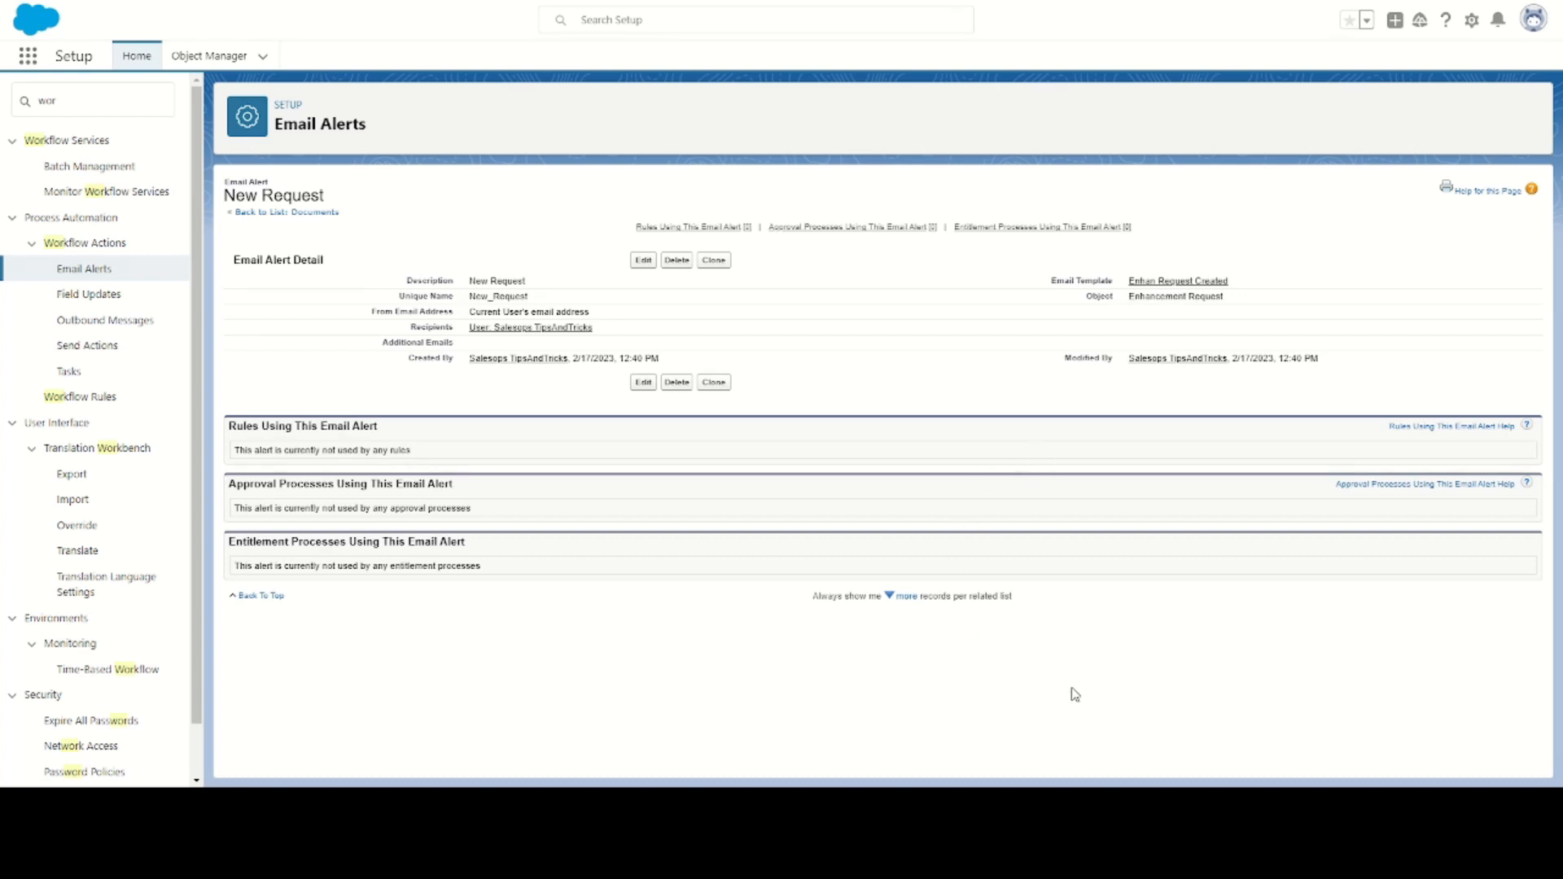
# - Find Flows in Setup and create a new Record-Triggered Flow
pyautogui.click(92, 99)
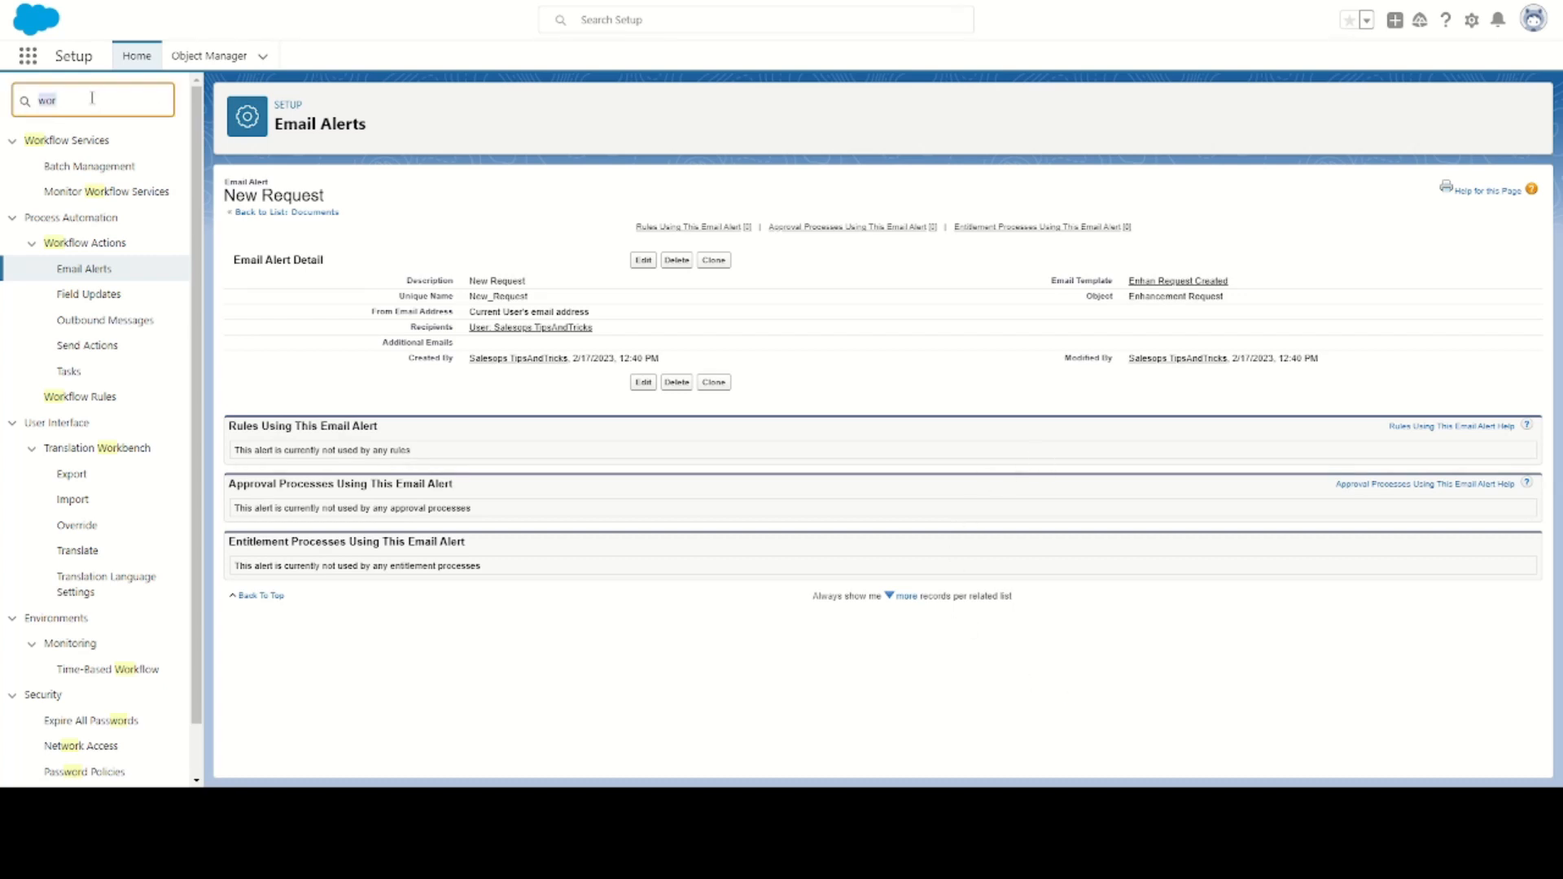
pyautogui.write('flow')
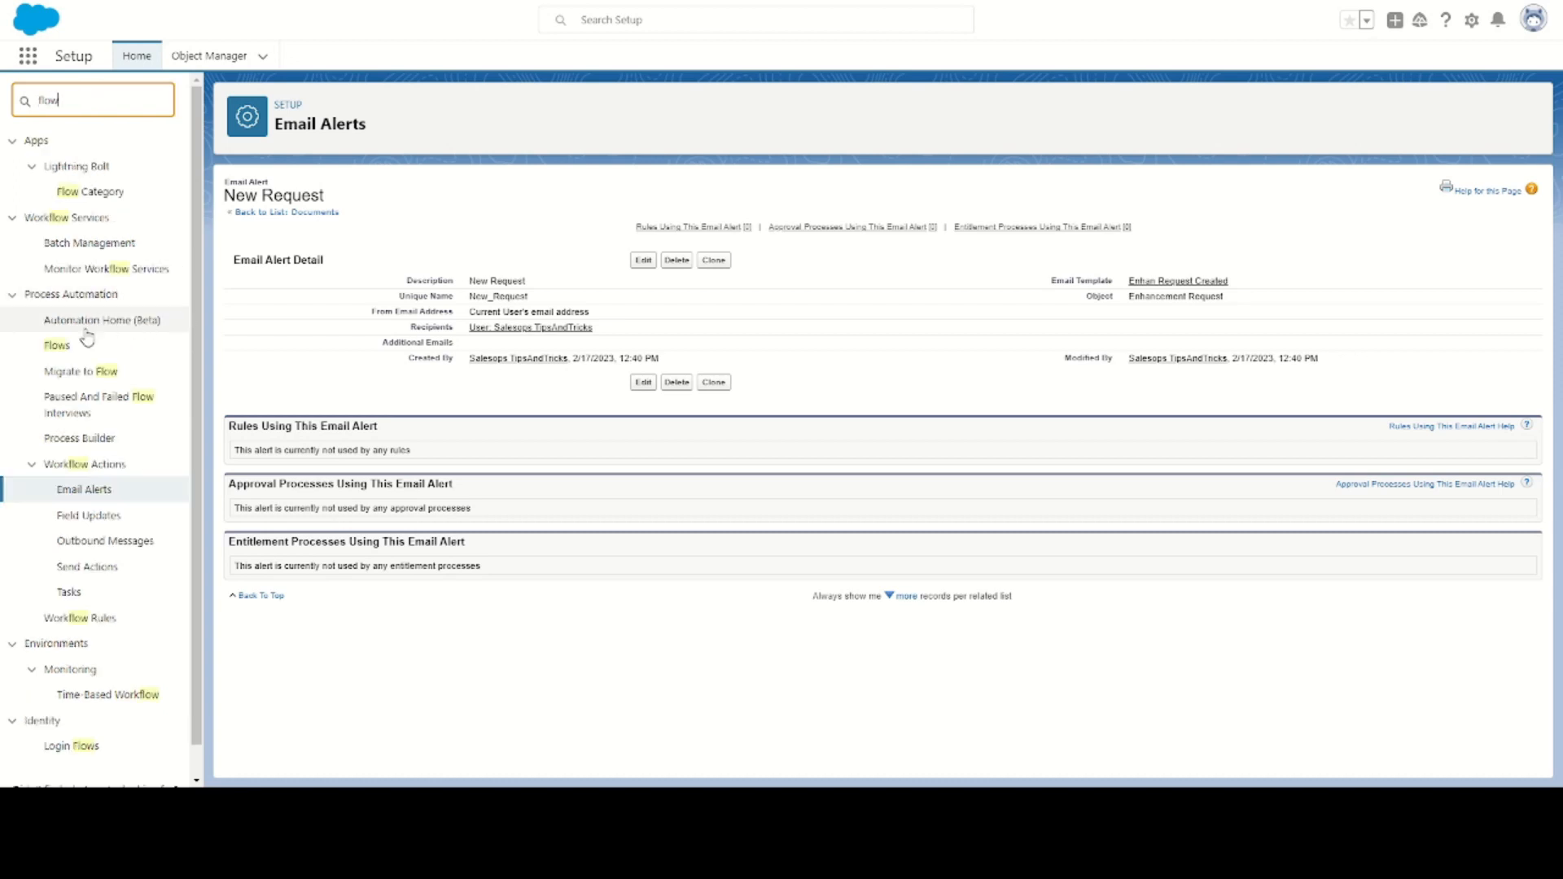
pyautogui.click(57, 346)
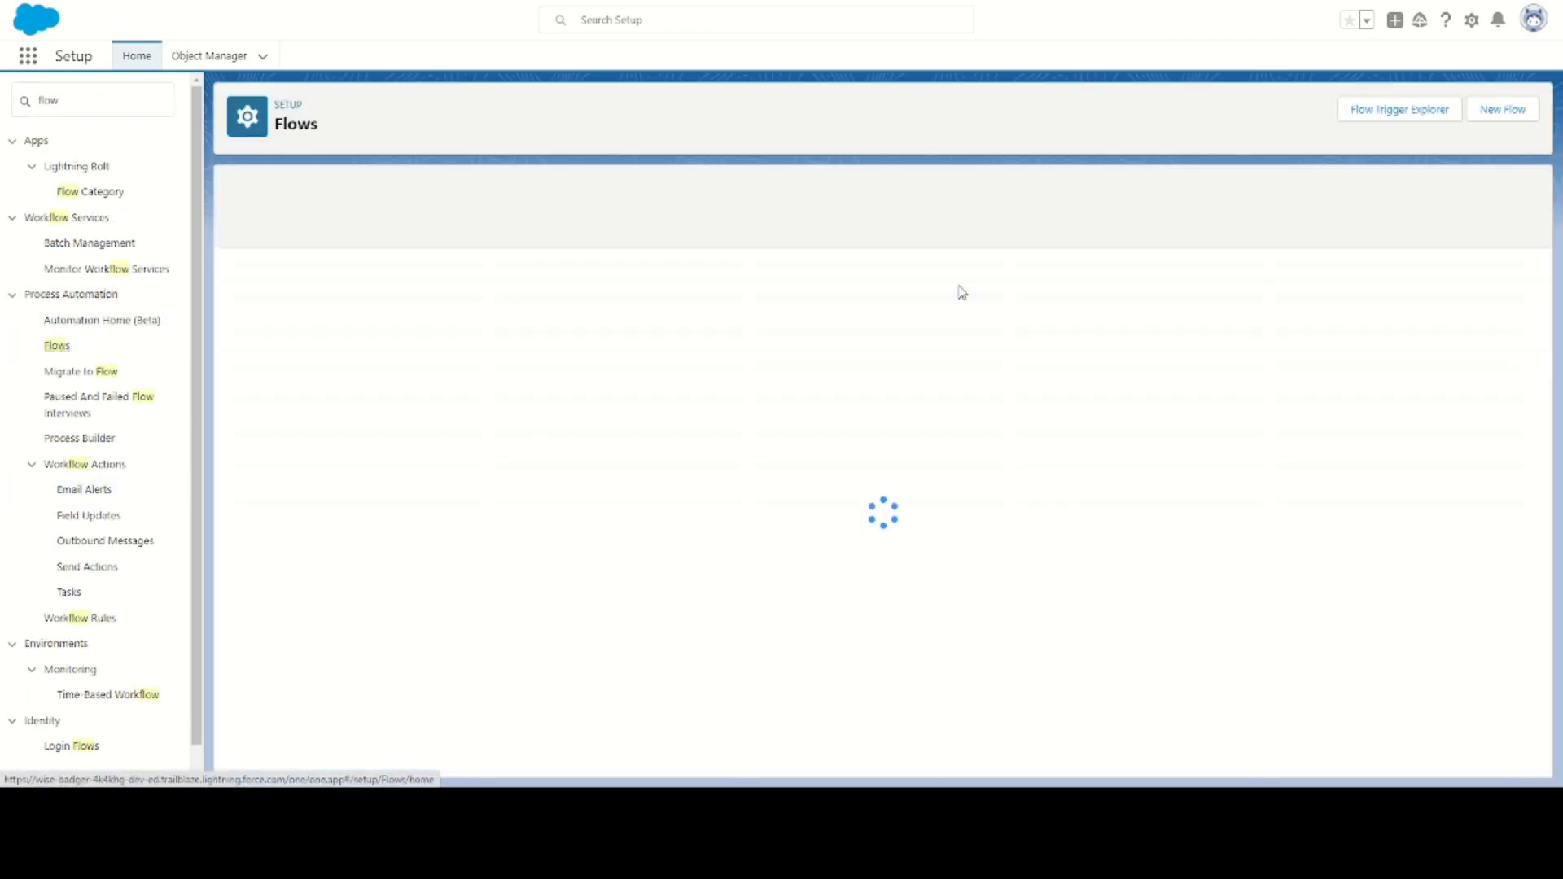
pyautogui.click(1519, 114)
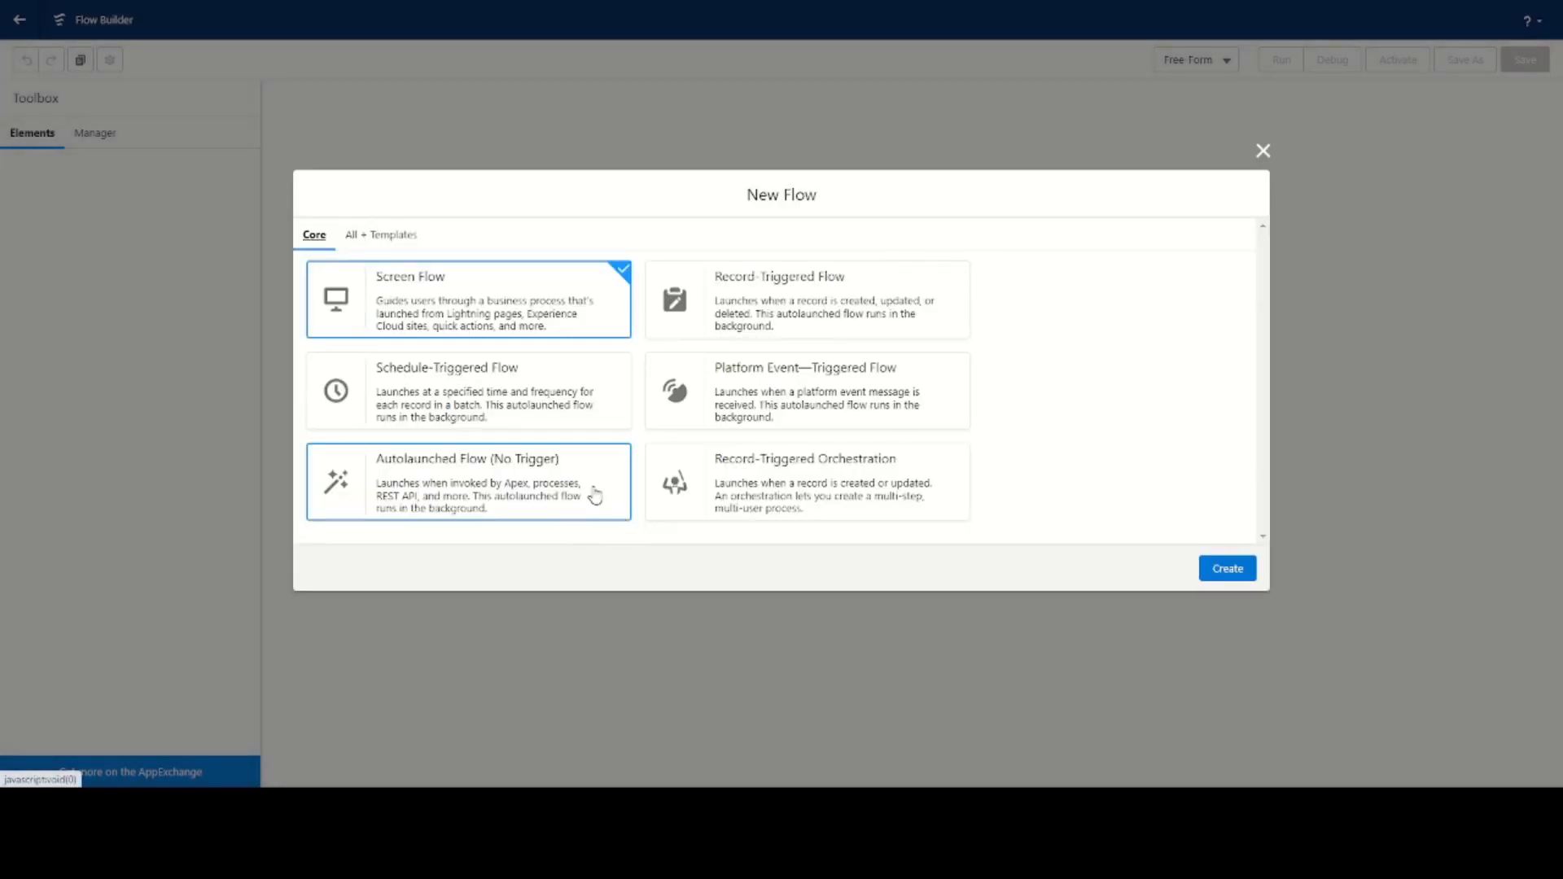
pyautogui.click(792, 319)
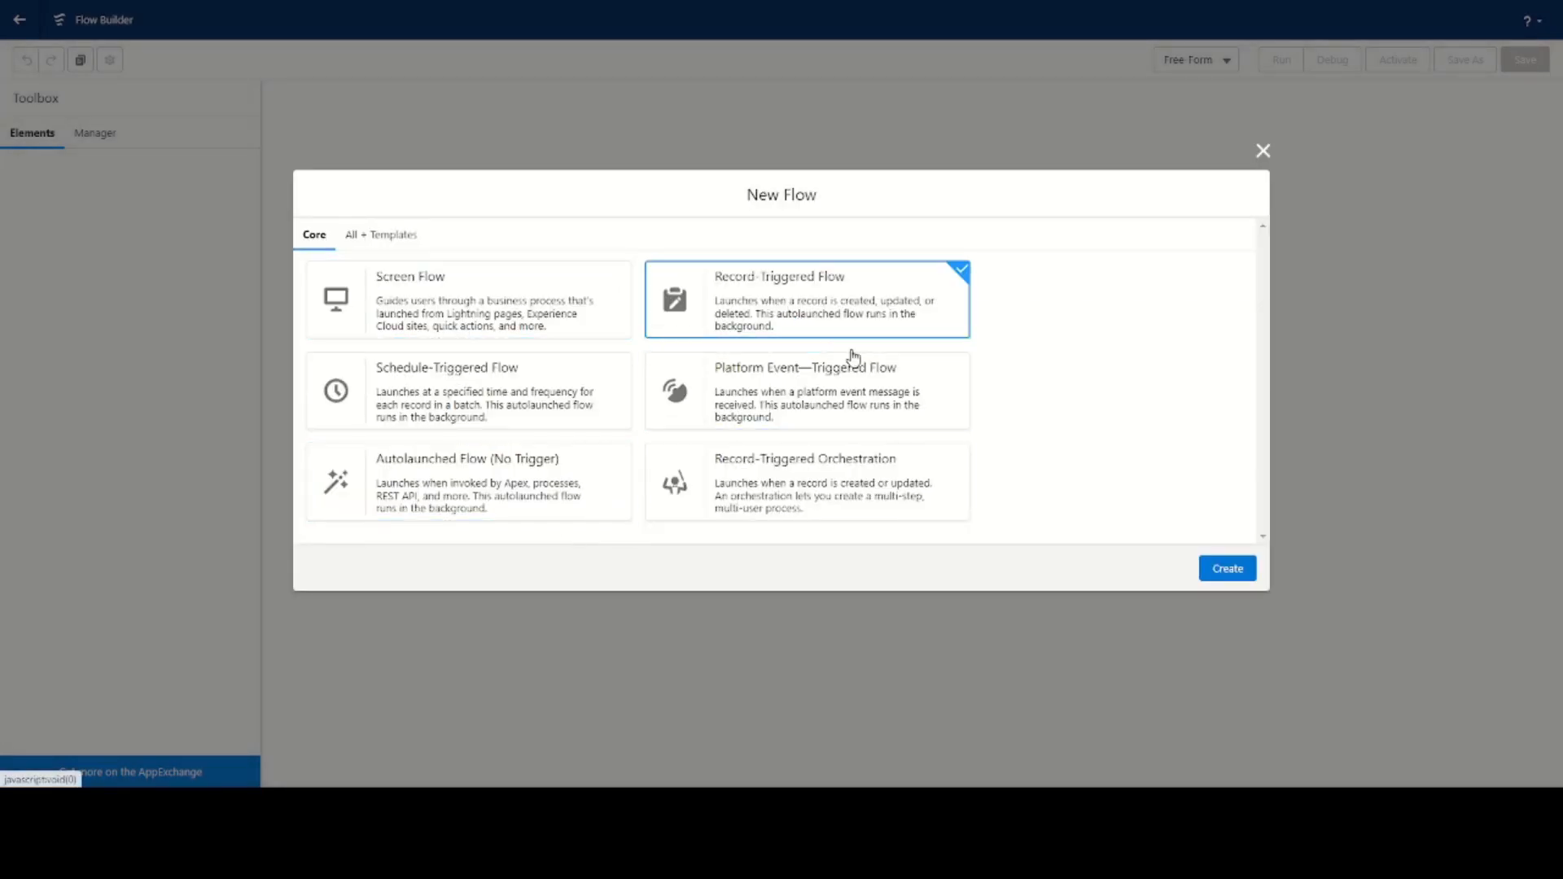
pyautogui.click(1239, 585)
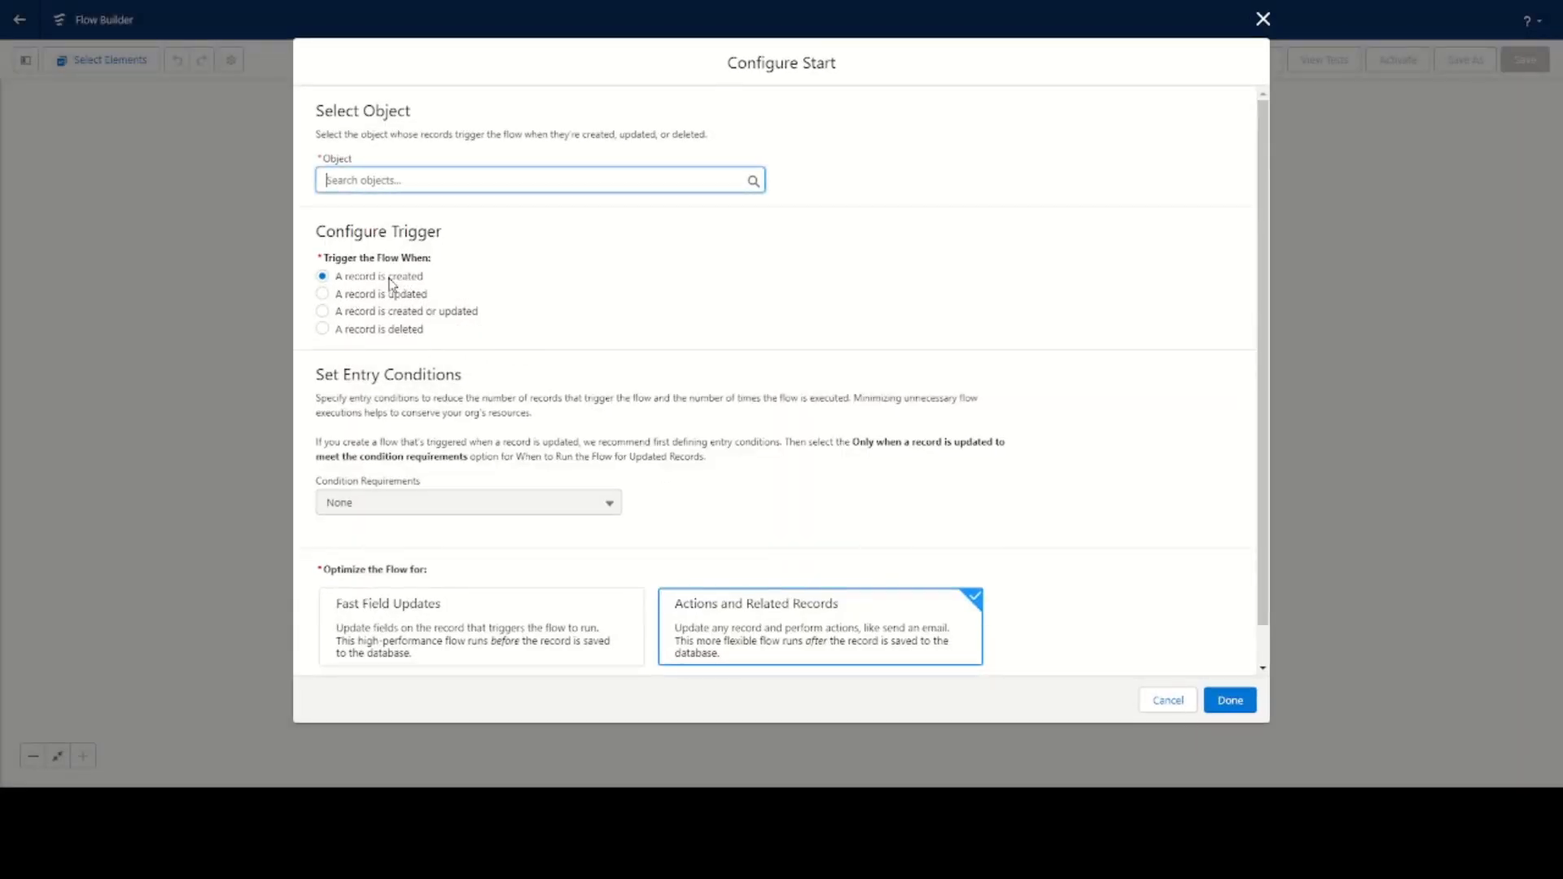
# - Configure the flow's start for the Enhancement Request object, keeping the record-created trigger and the Actions and Related Records optimization
pyautogui.click(461, 187)
pyautogui.write('enh')
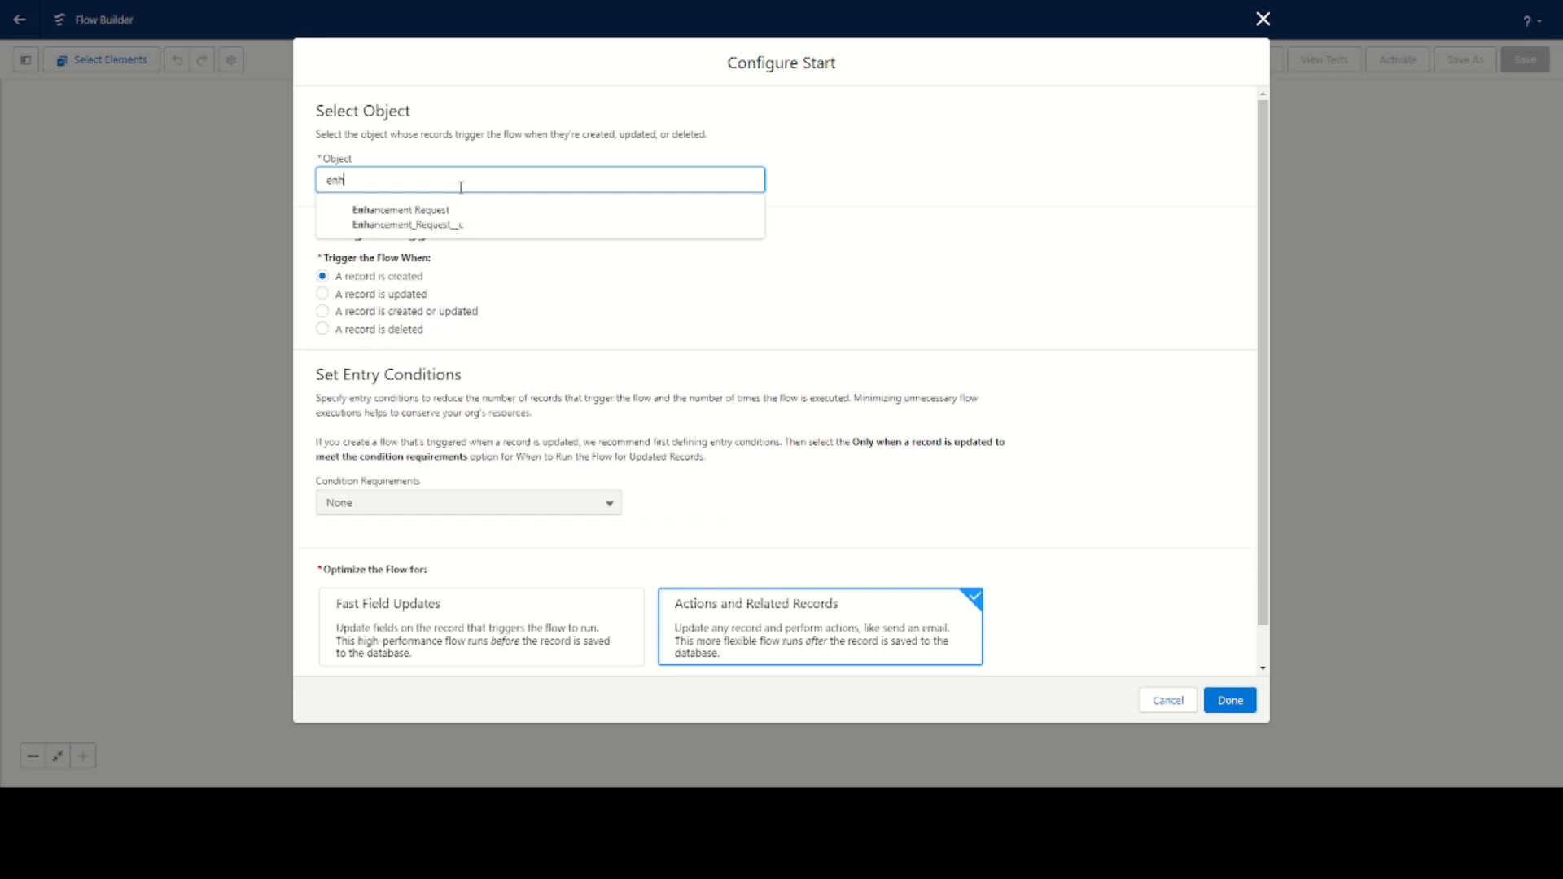
pyautogui.click(450, 231)
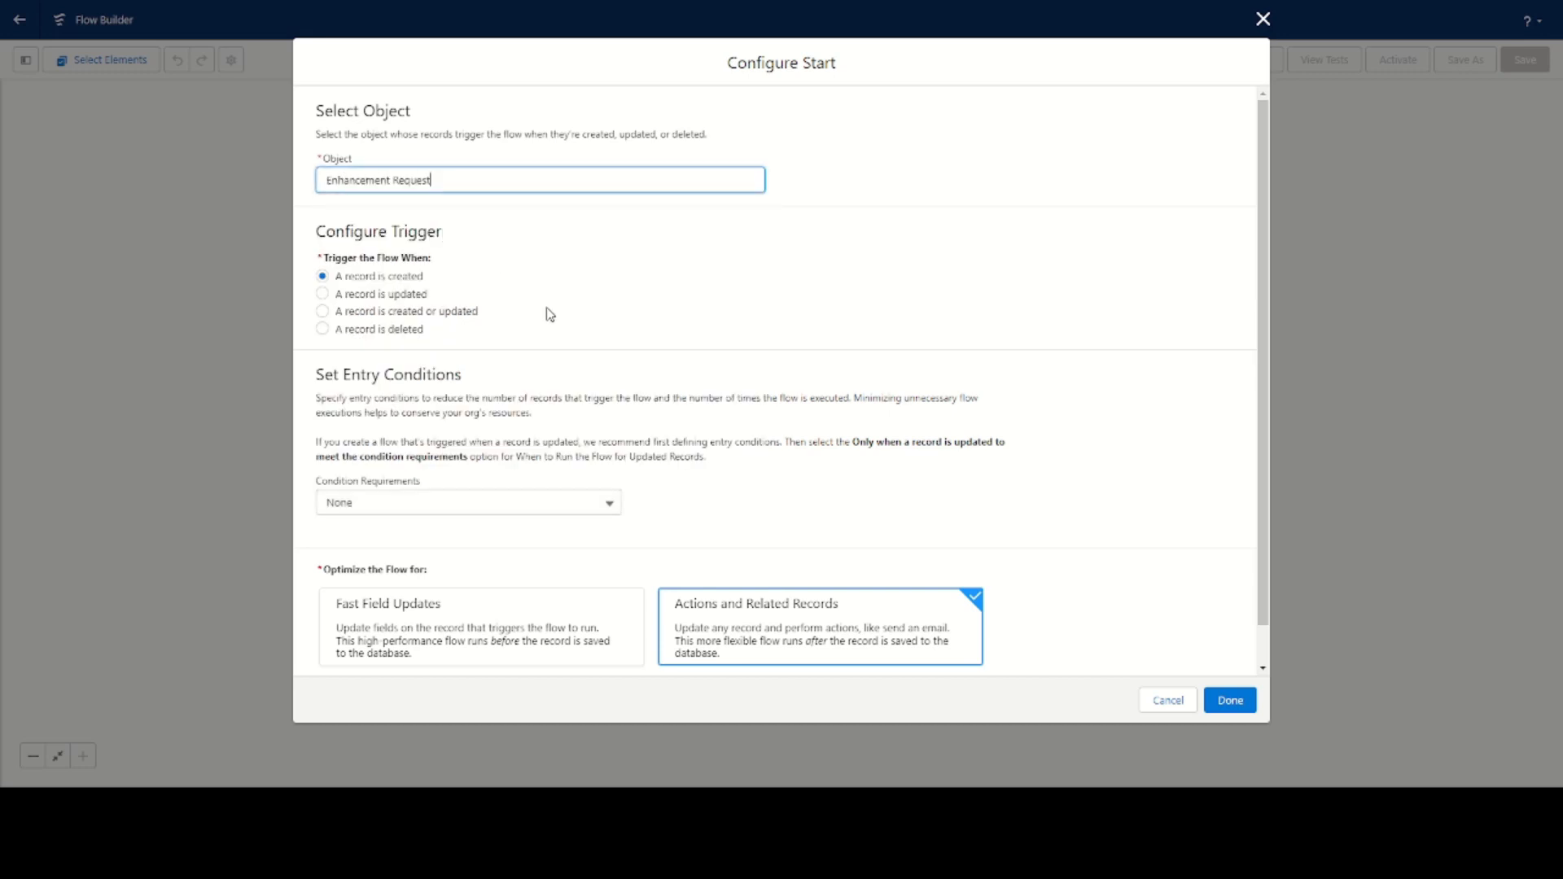
pyautogui.scroll(-1, 392, 411)
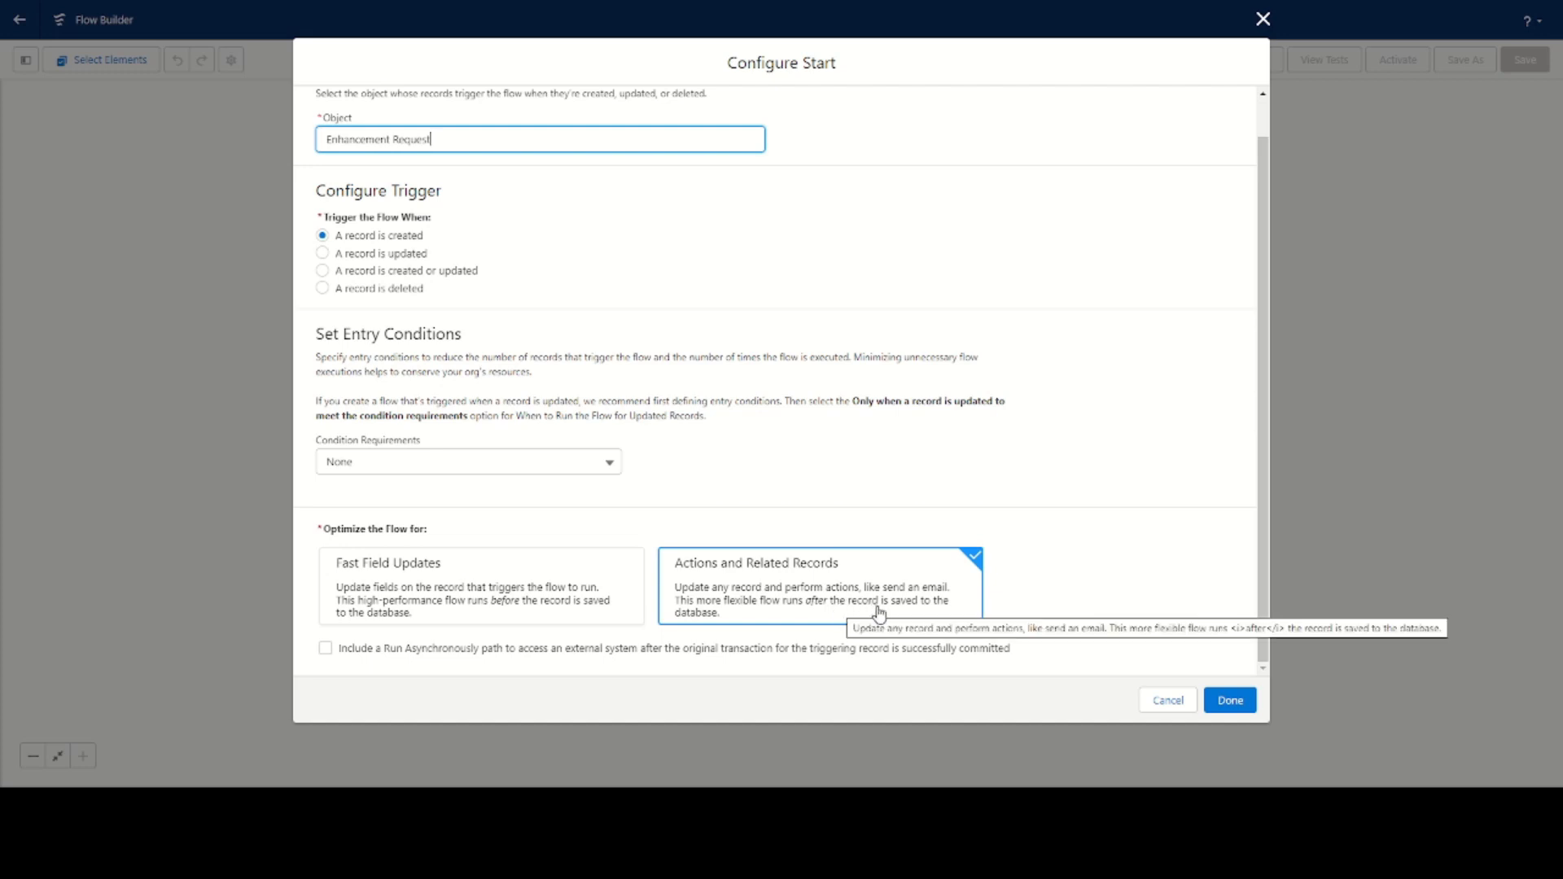
pyautogui.click(1252, 705)
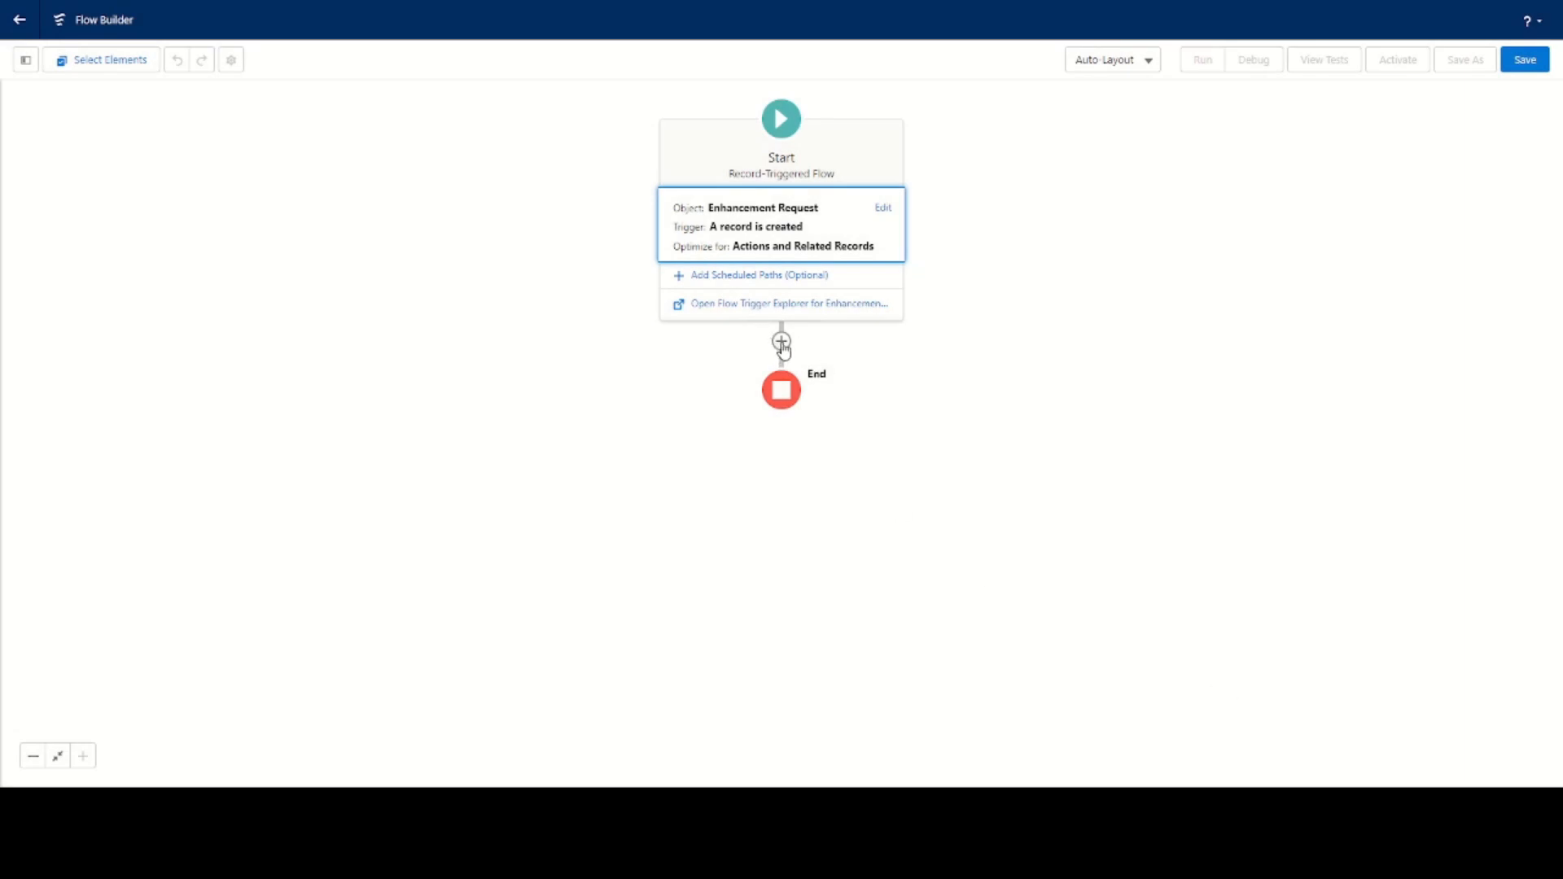
# - Add a Send Email Alert element after the flow's start, using the New Request alert and the label New Request
pyautogui.click(782, 341)
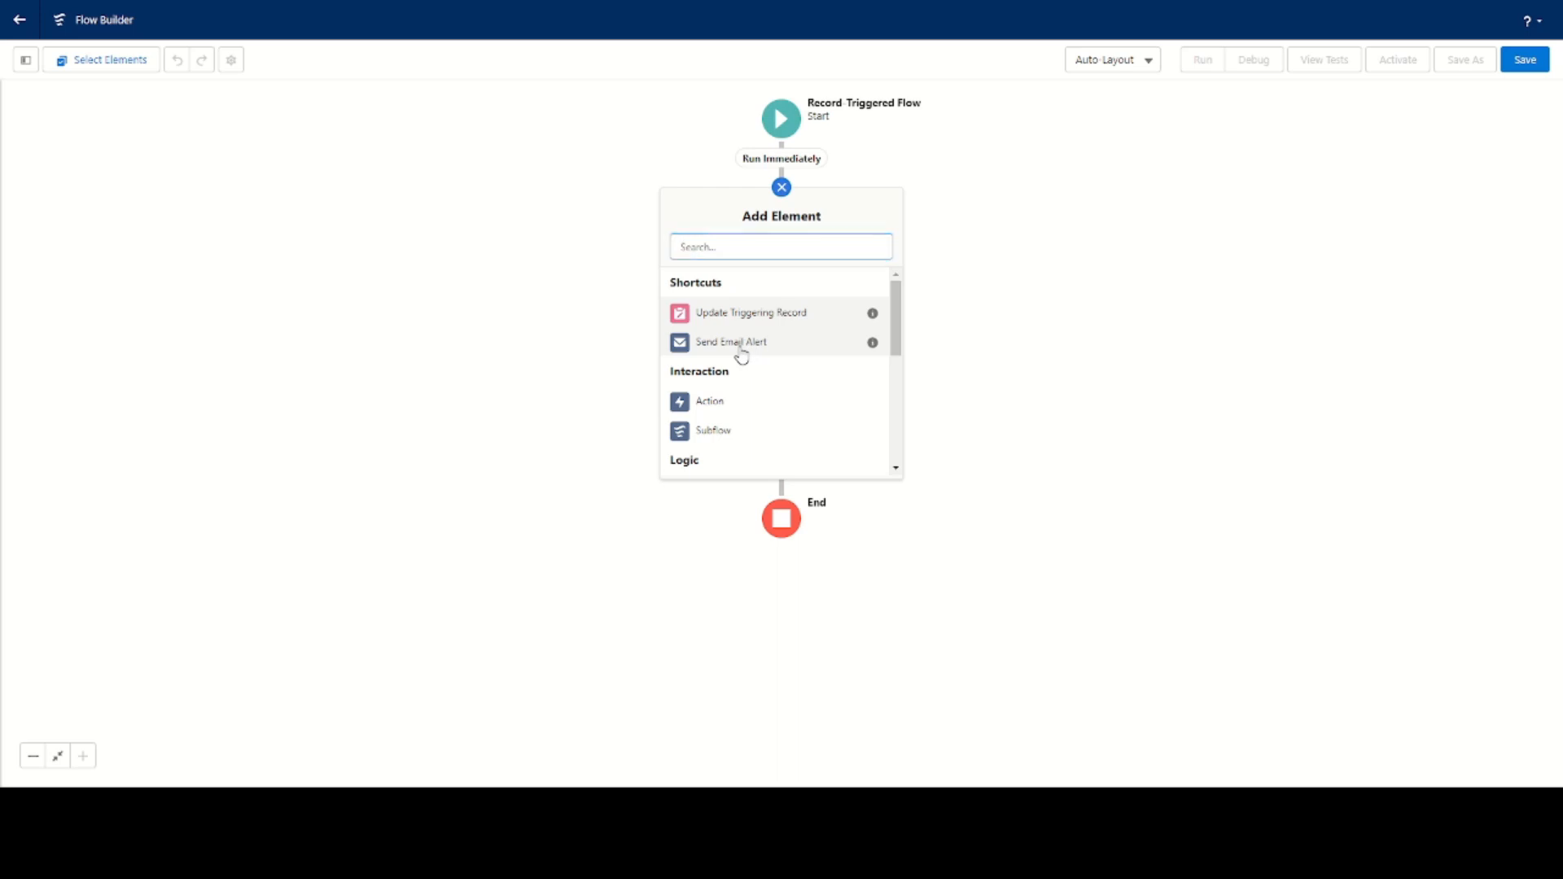
pyautogui.click(743, 346)
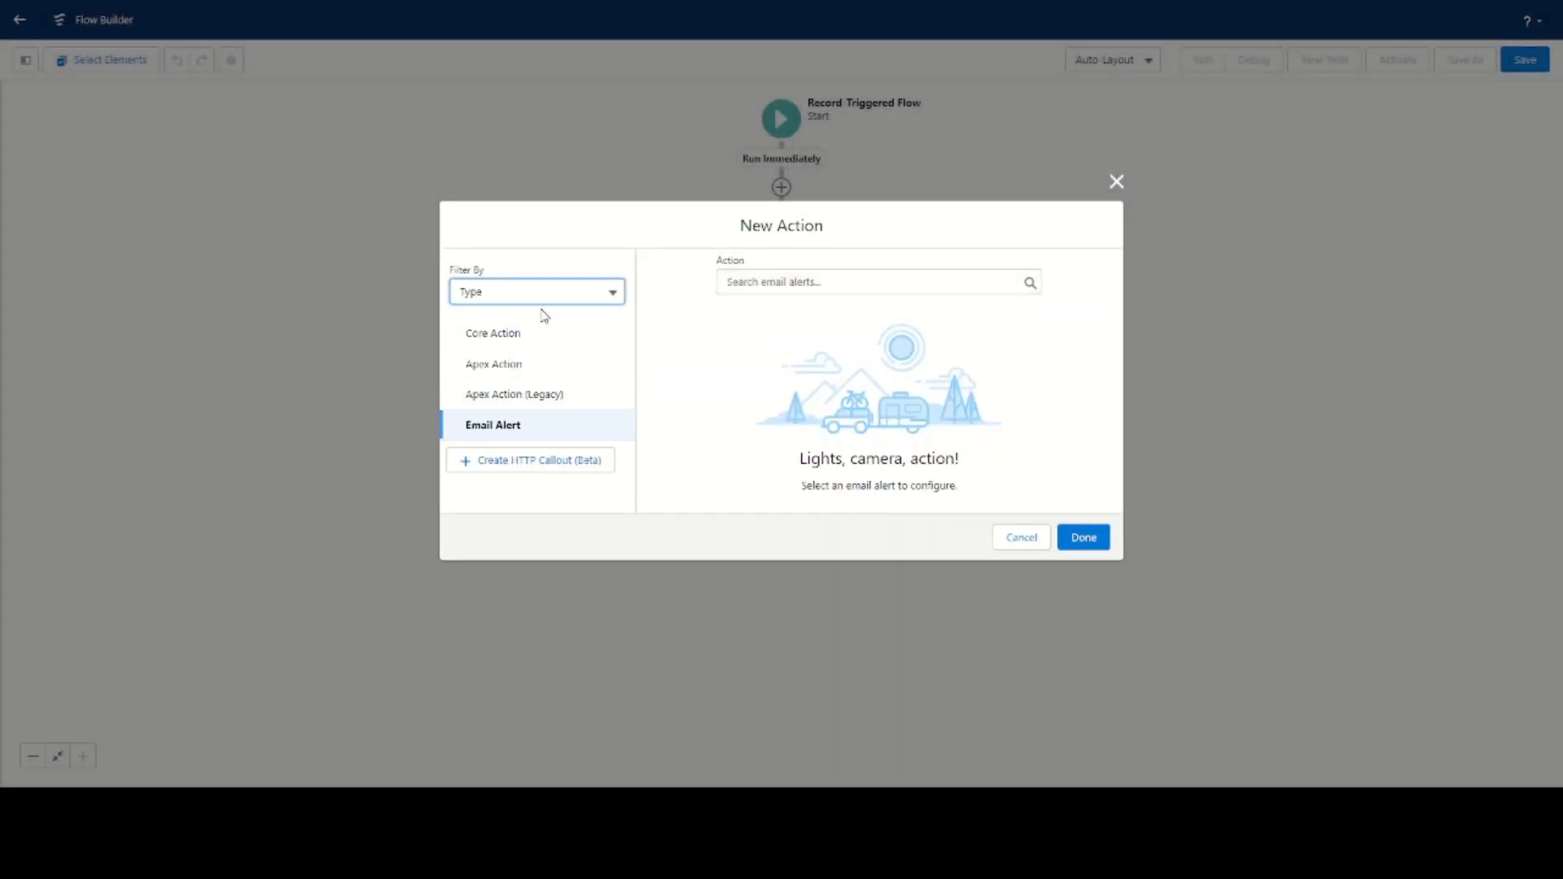
pyautogui.click(828, 288)
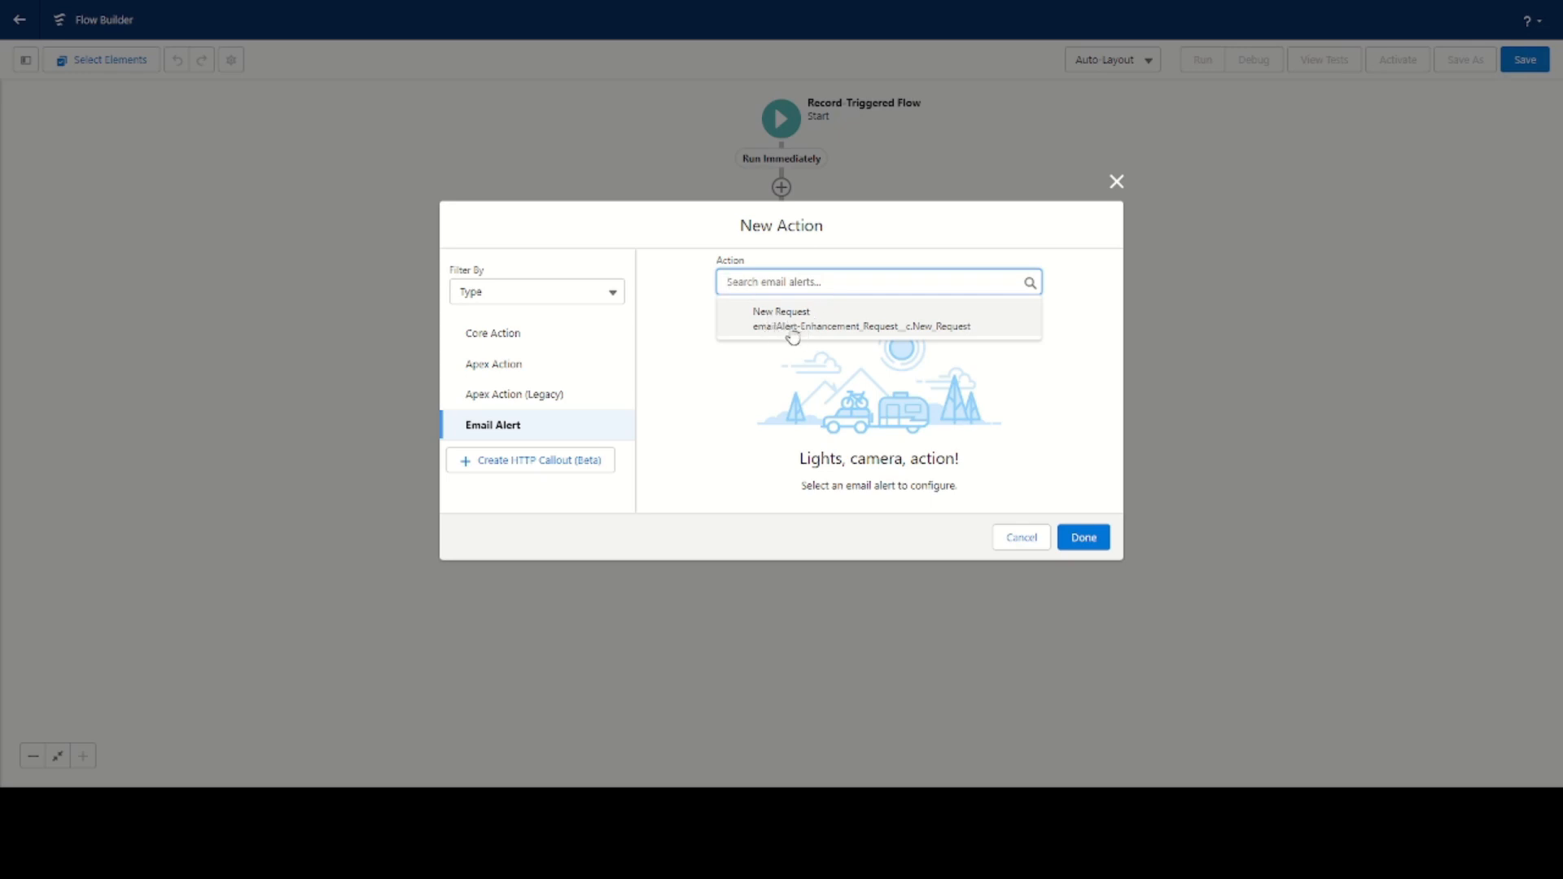
pyautogui.click(806, 326)
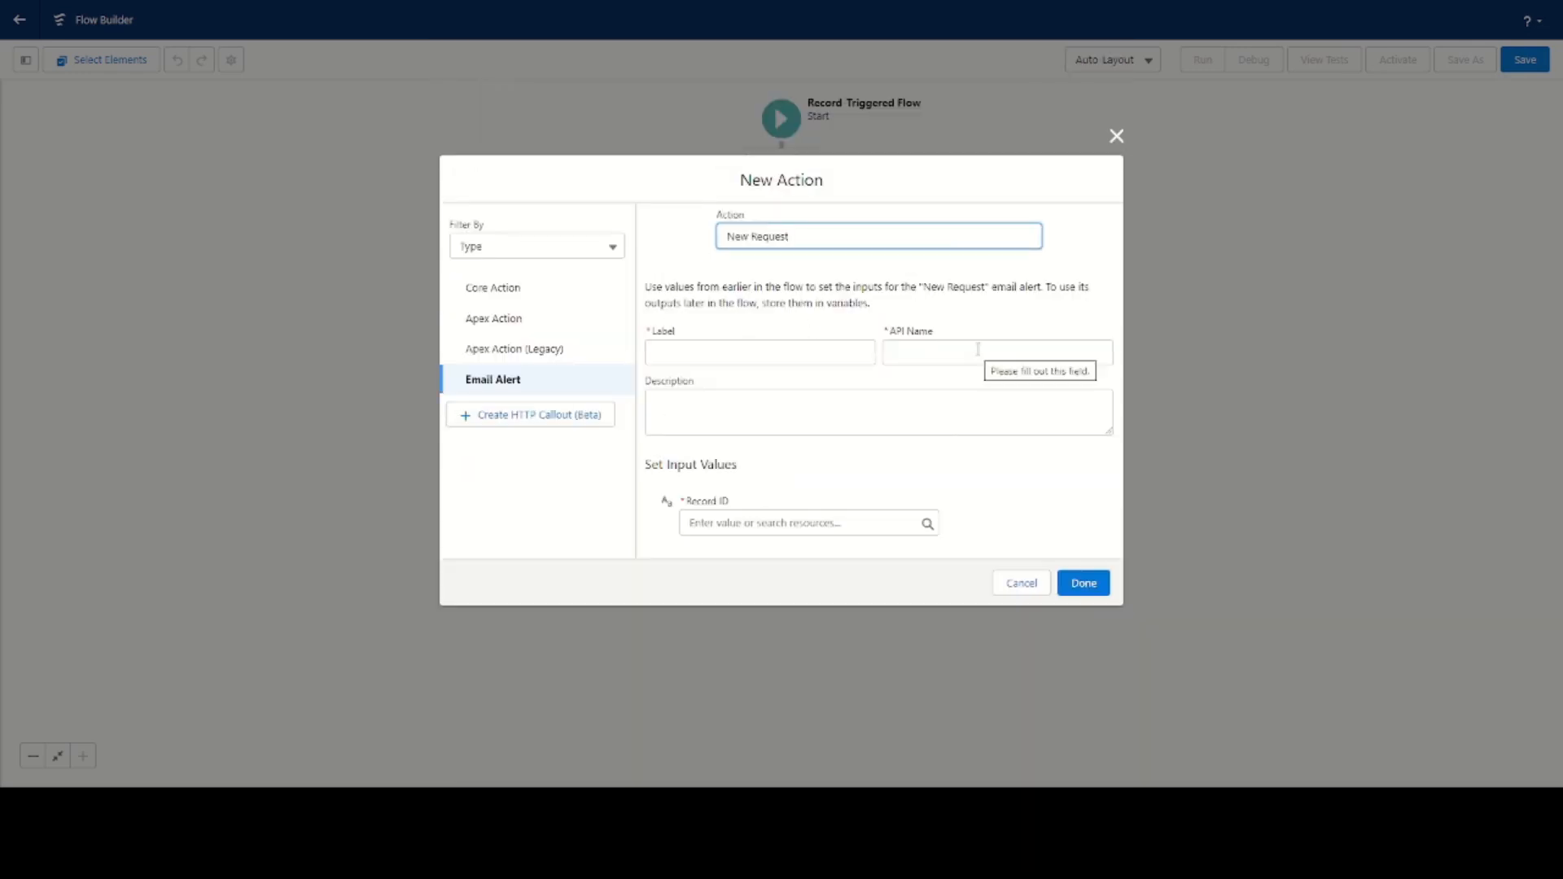
pyautogui.click(795, 348)
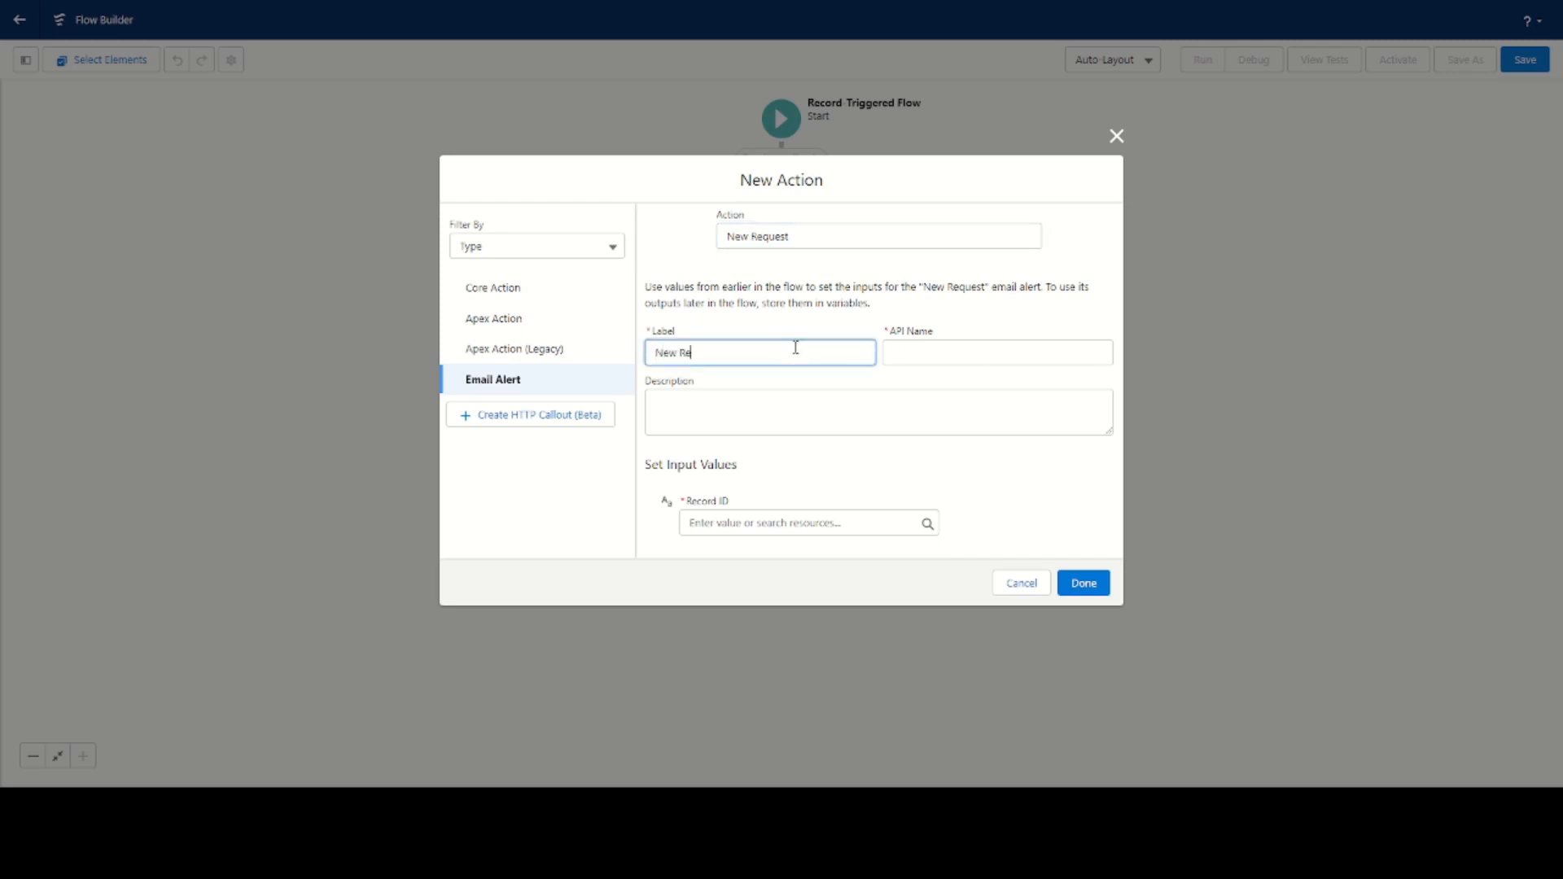
pyautogui.click(824, 456)
# - Set the email alert's Record ID to the triggering record's Id and finish the element
pyautogui.click(732, 523)
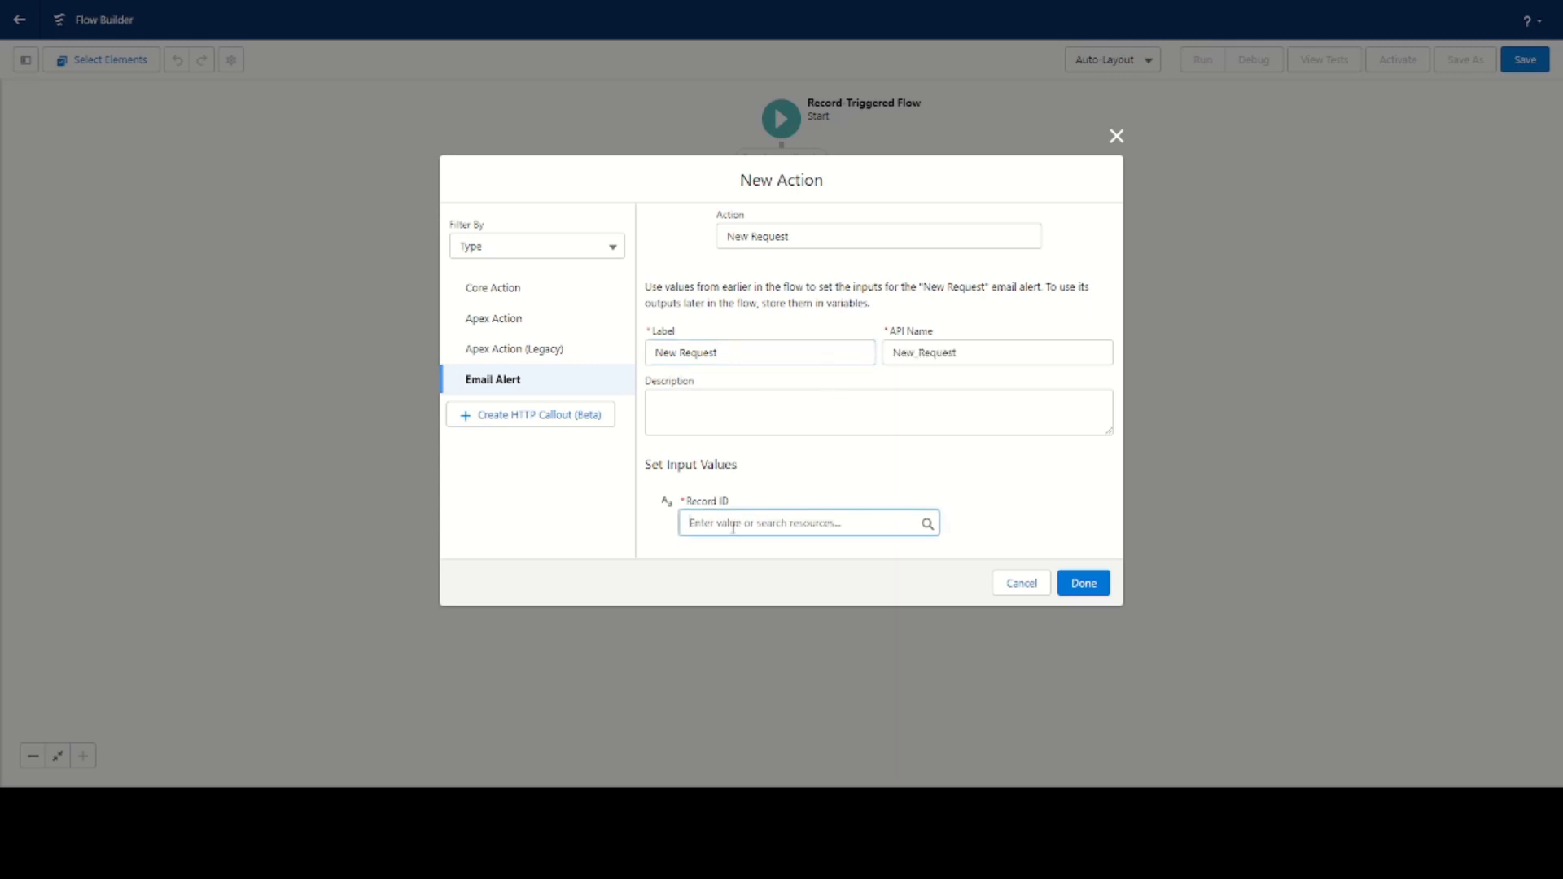
pyautogui.scroll(-2, 828, 376)
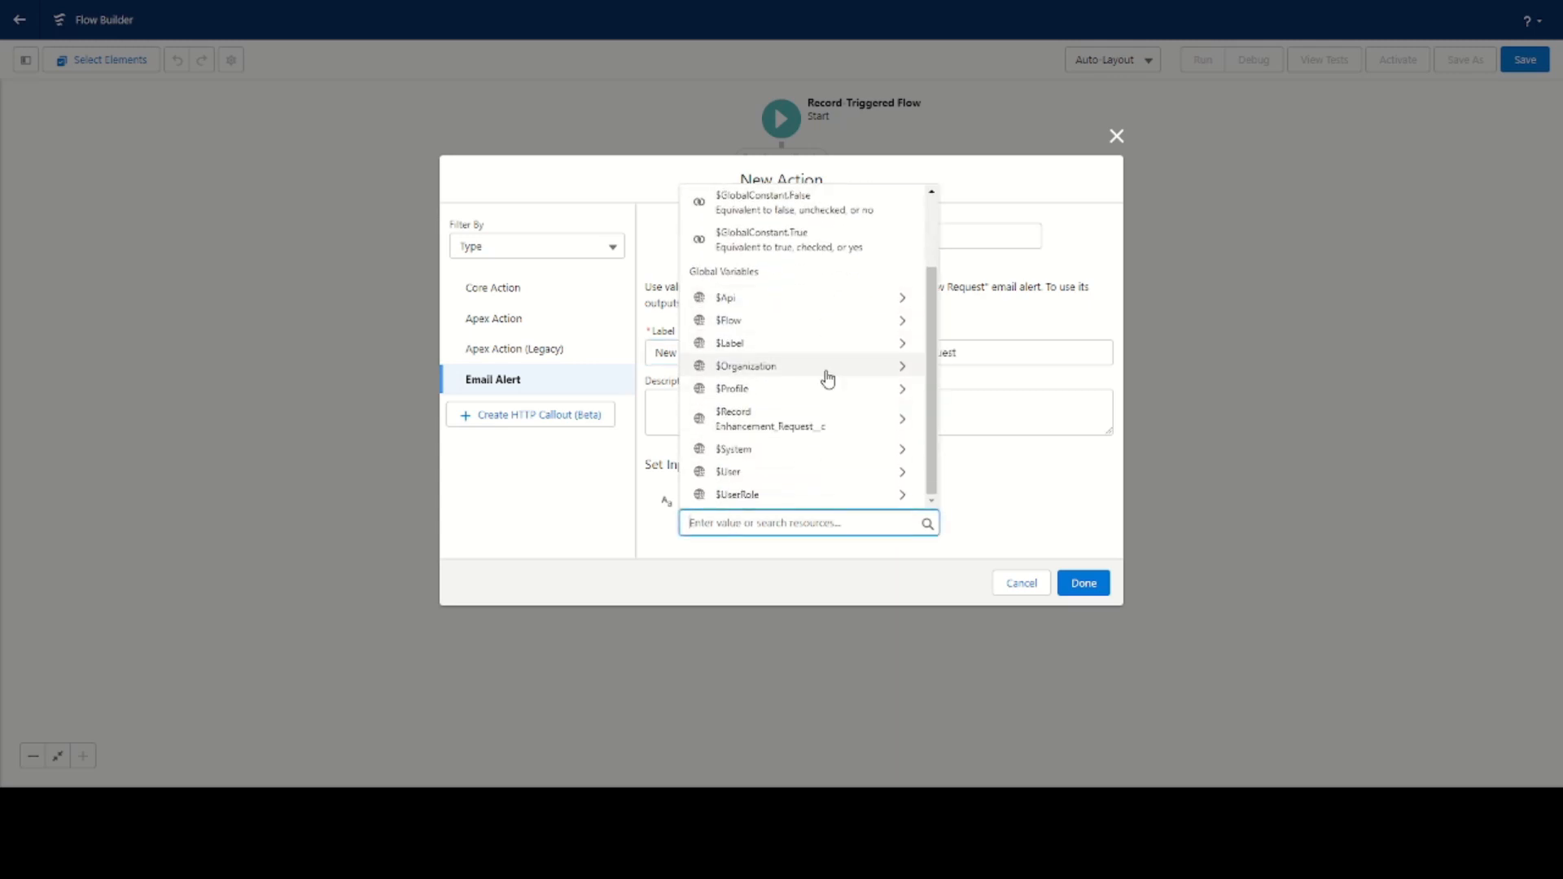
pyautogui.click(756, 427)
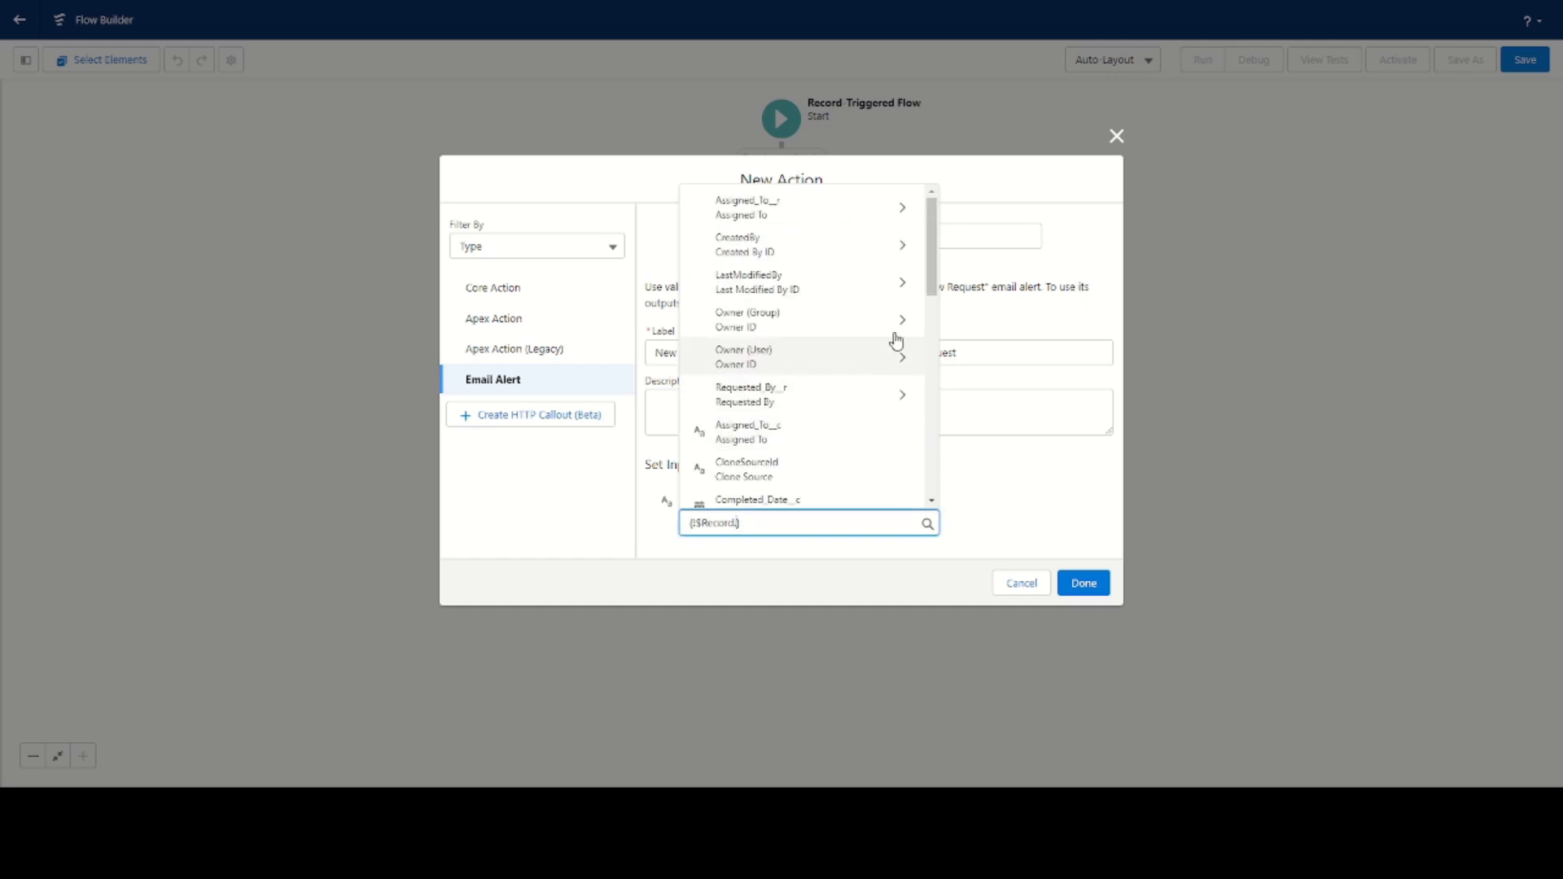
pyautogui.scroll(-4, 883, 342)
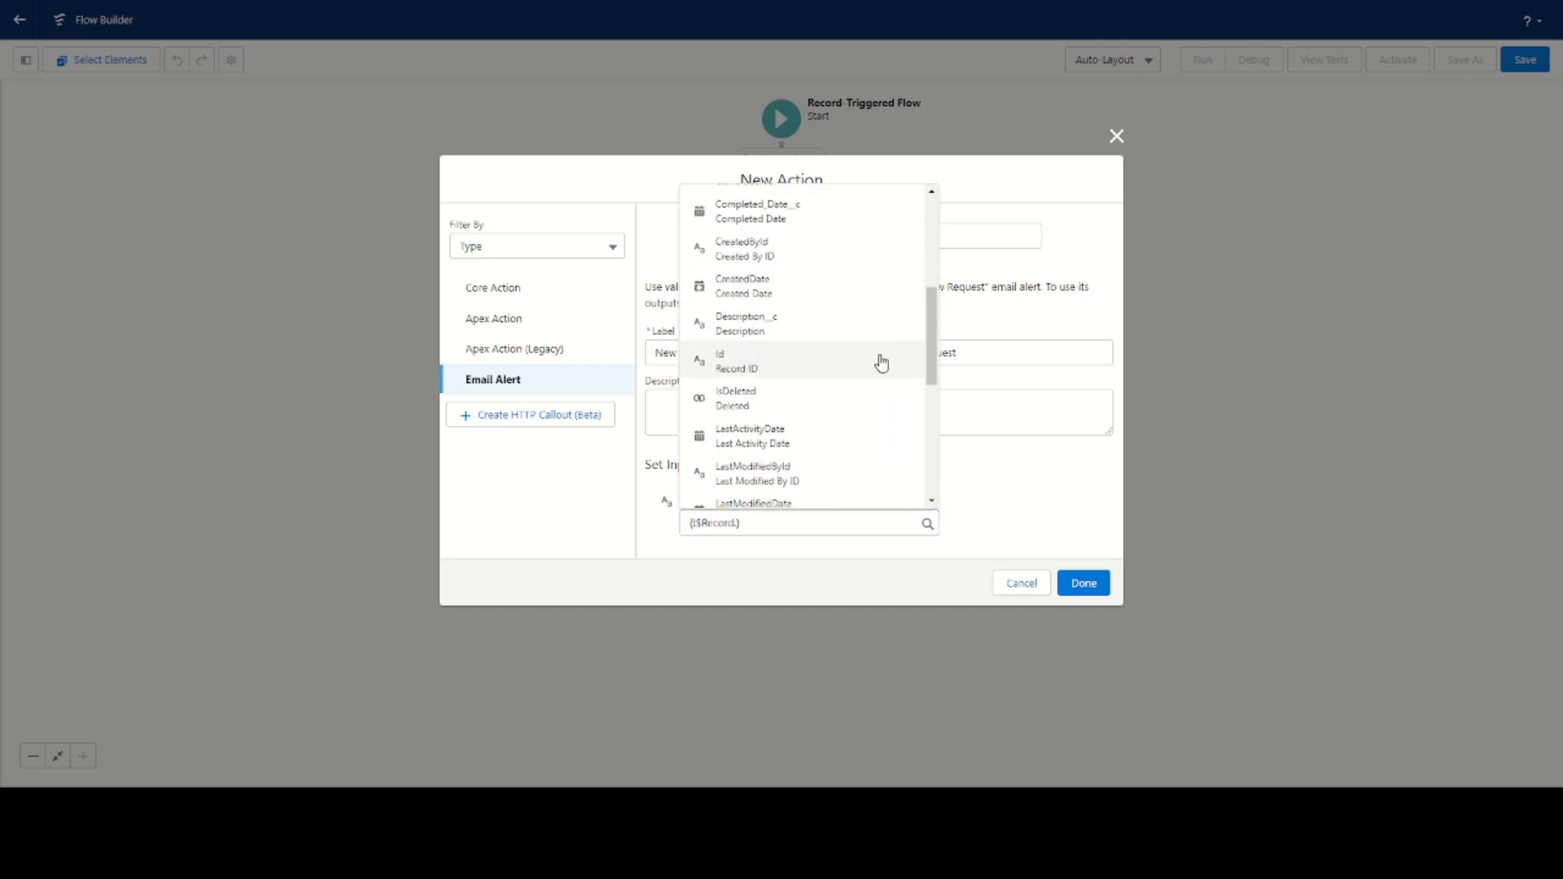
pyautogui.click(721, 361)
pyautogui.click(1090, 593)
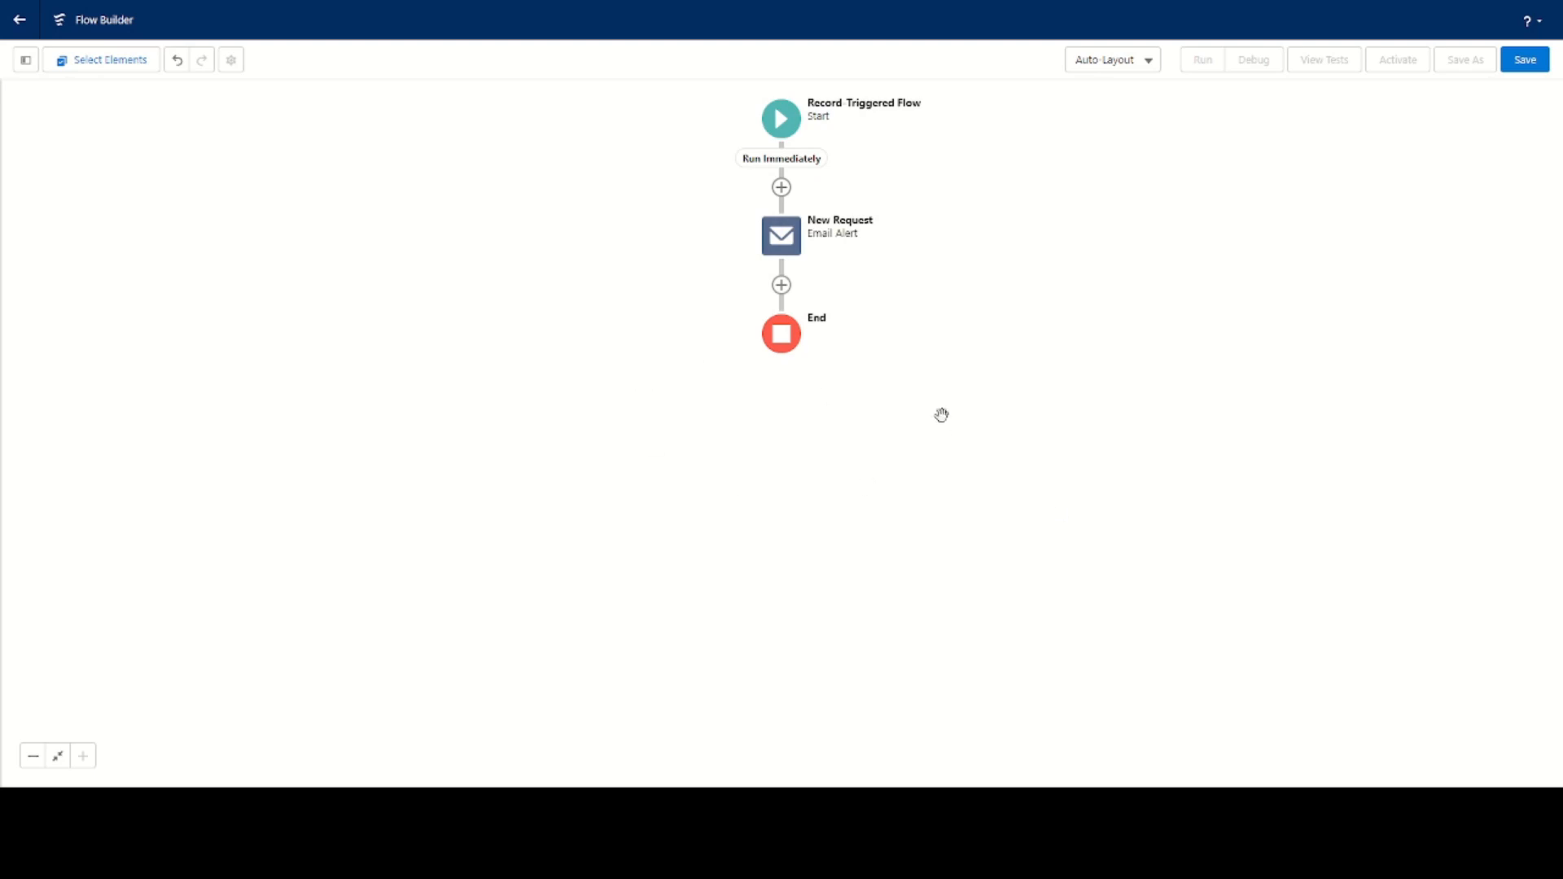
# - Save the flow with the label Enhancement Request | New Record Created
pyautogui.click(1510, 62)
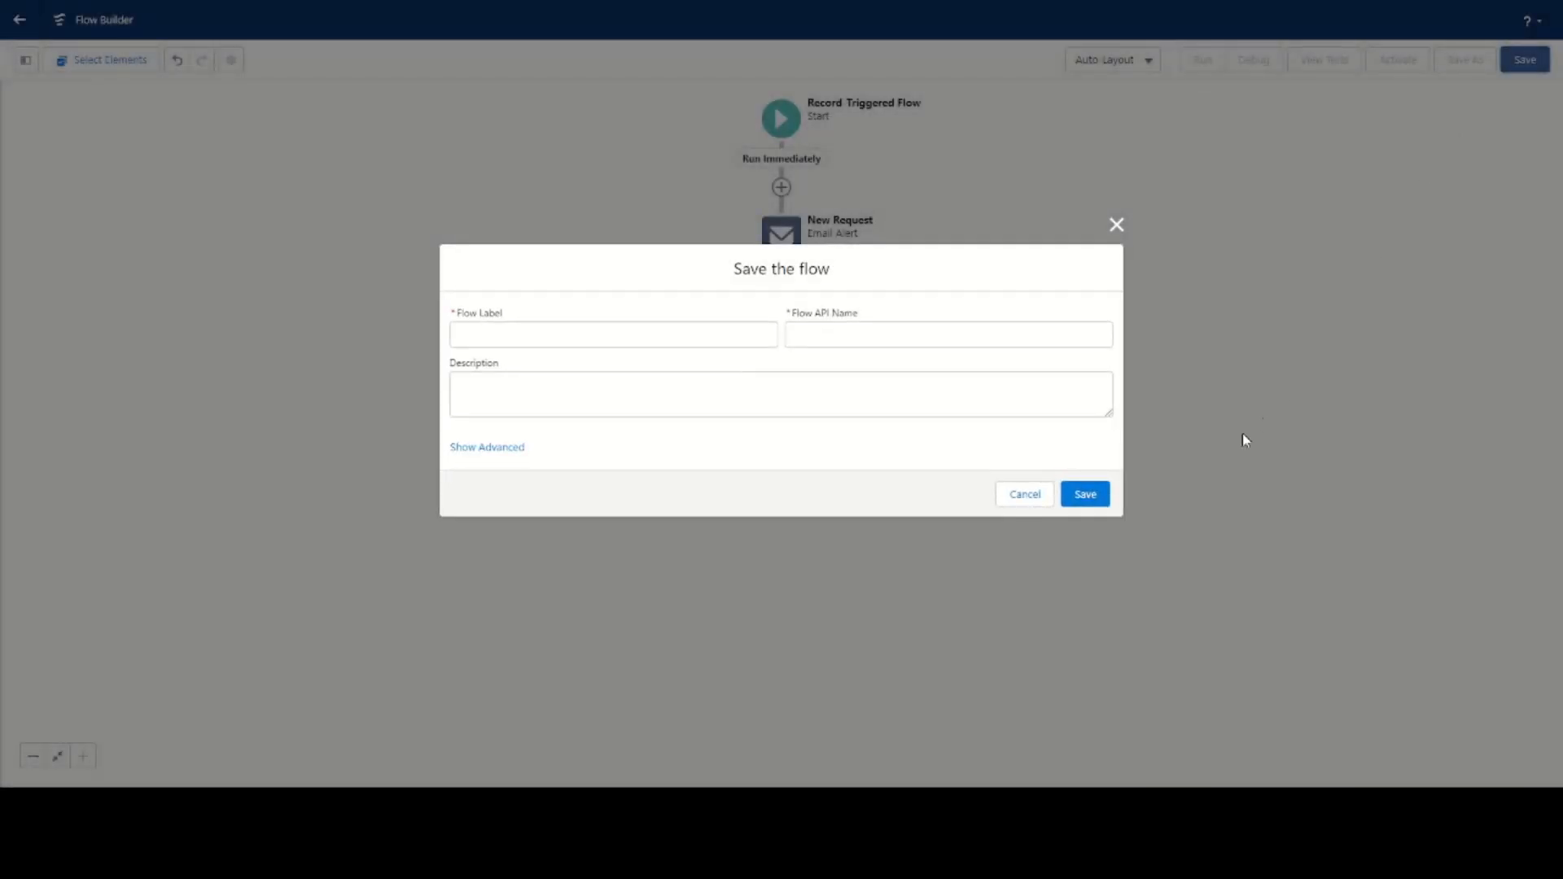
pyautogui.click(565, 332)
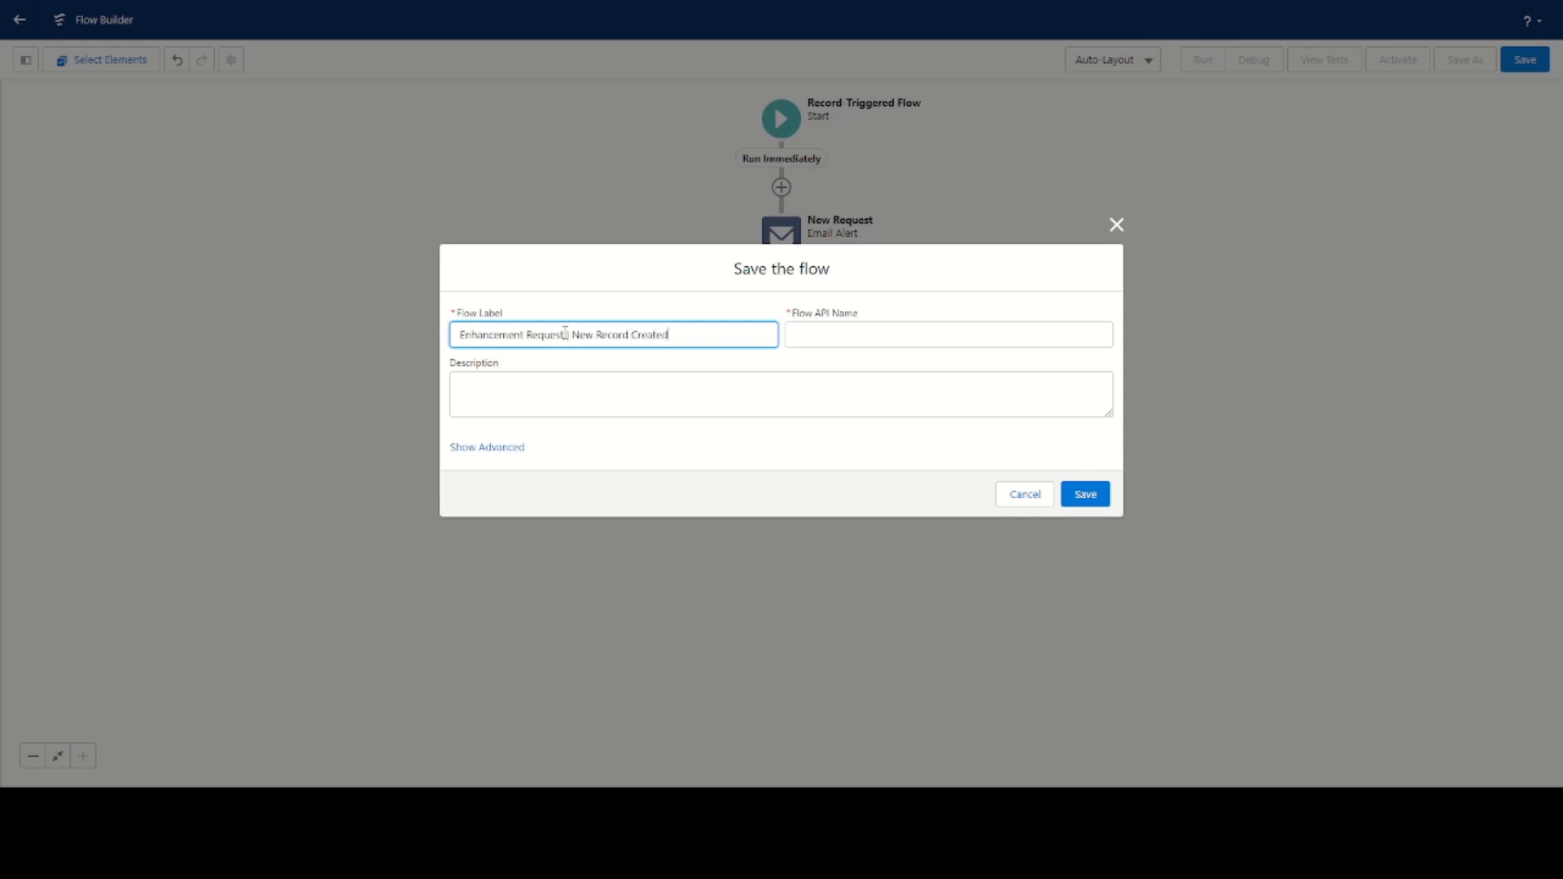
pyautogui.click(908, 399)
pyautogui.click(1083, 498)
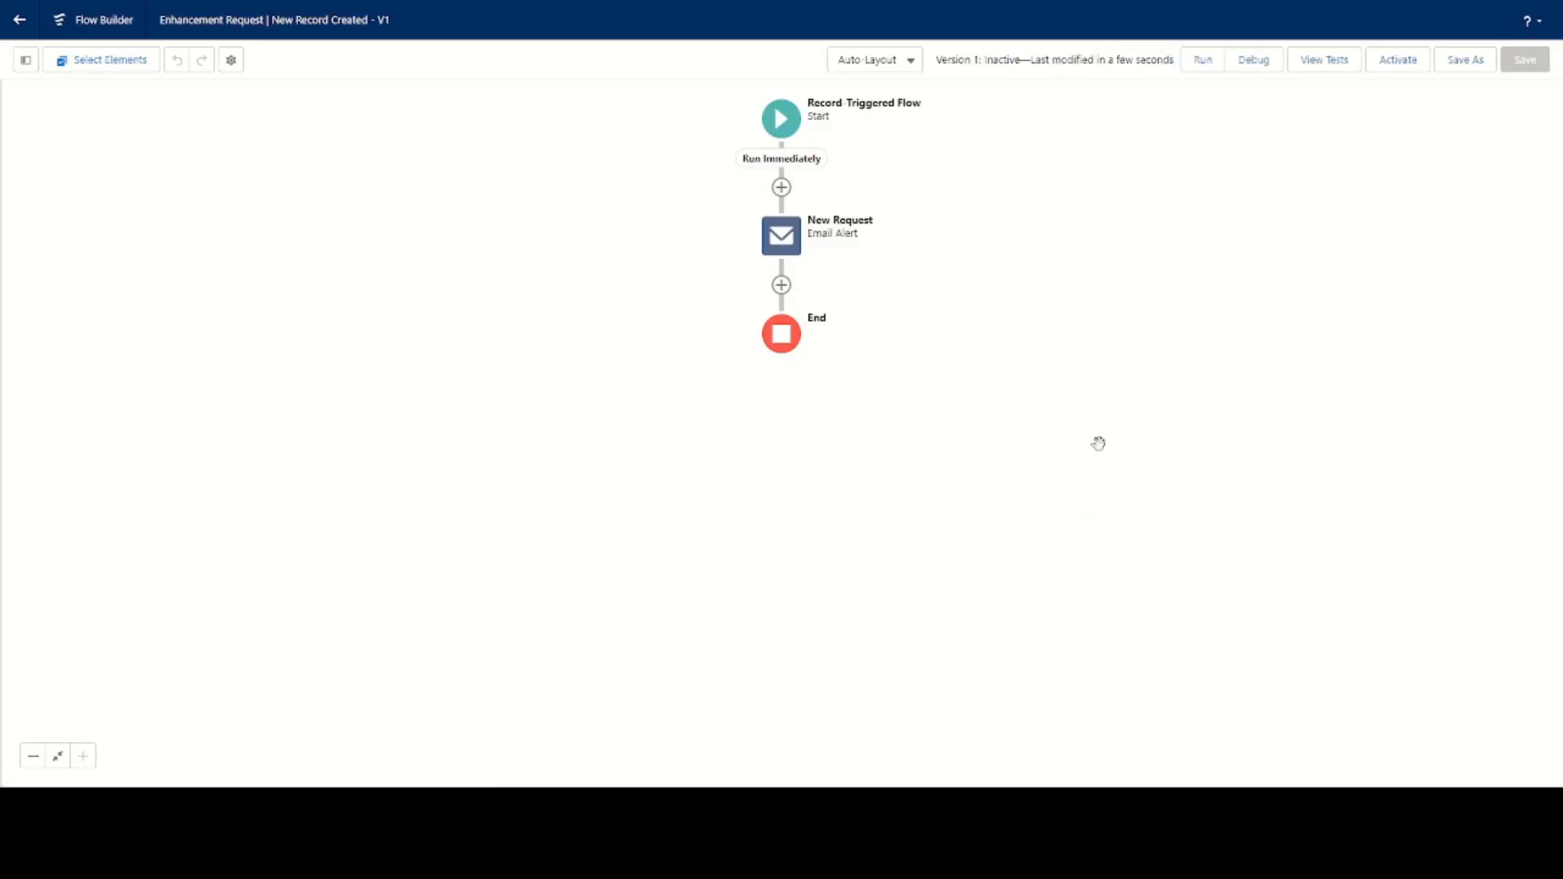
# - Add an Update Triggering Record element after the email alert, labelled update Requested By
pyautogui.click(781, 286)
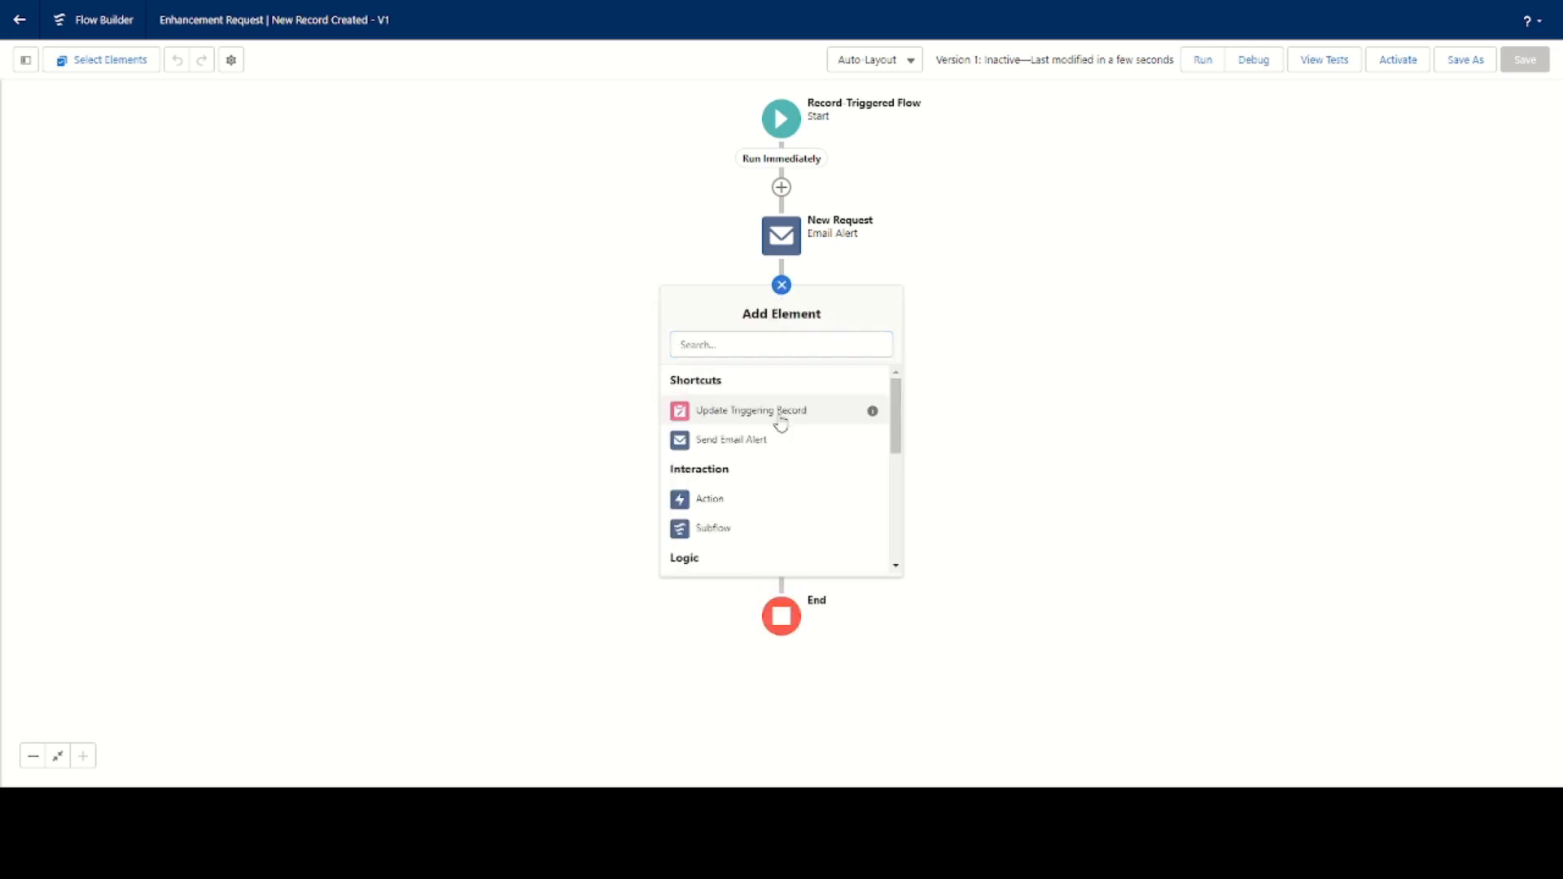
pyautogui.click(779, 415)
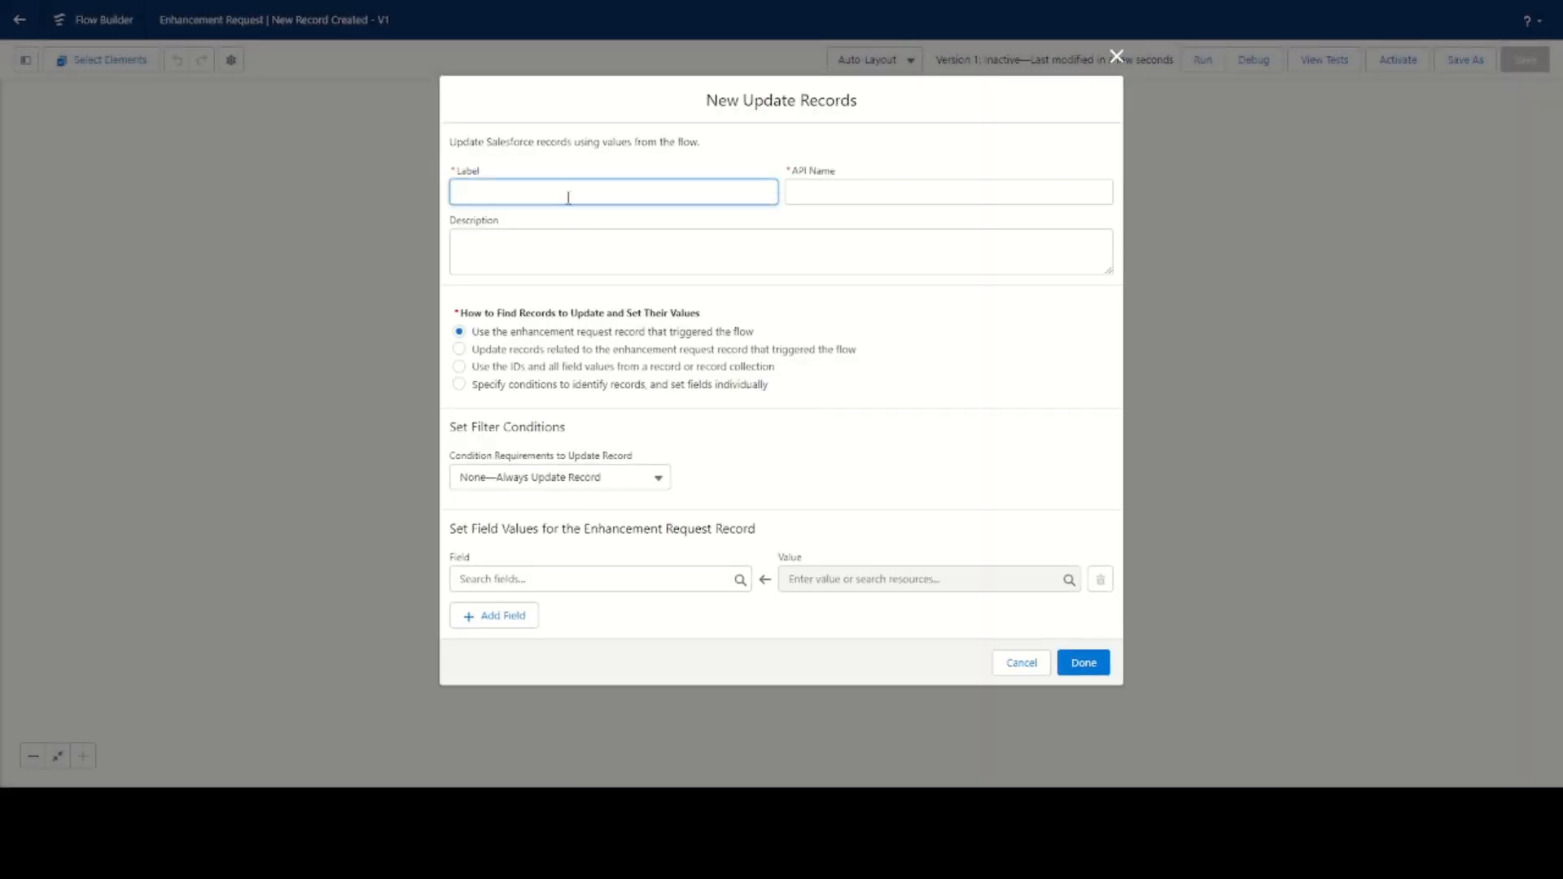
pyautogui.write('update REquested By')
pyautogui.rightClick(518, 195)
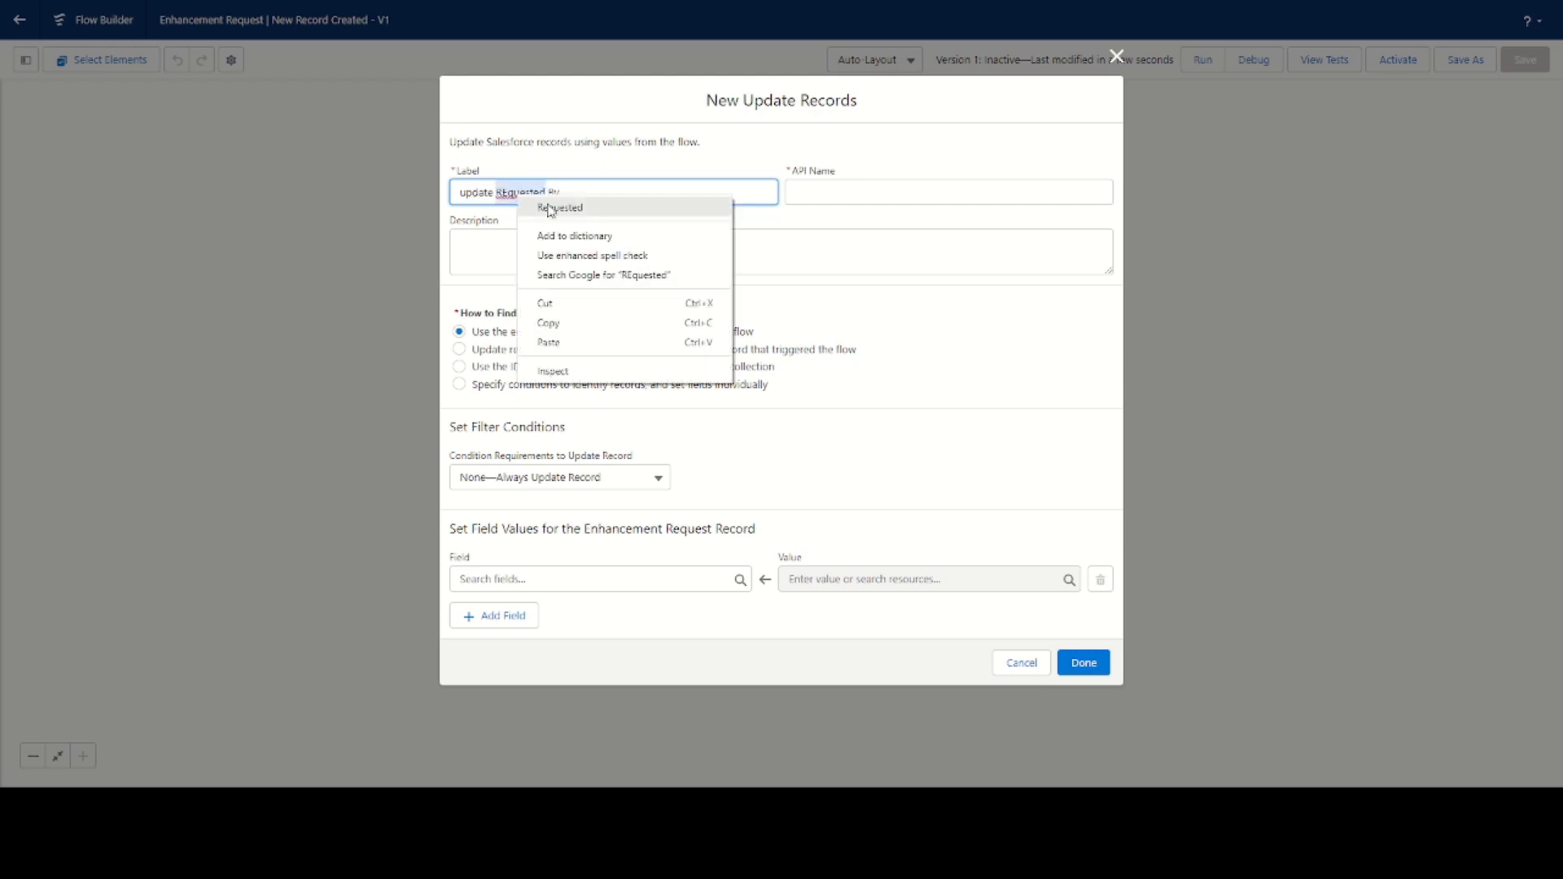
pyautogui.click(560, 207)
pyautogui.click(938, 388)
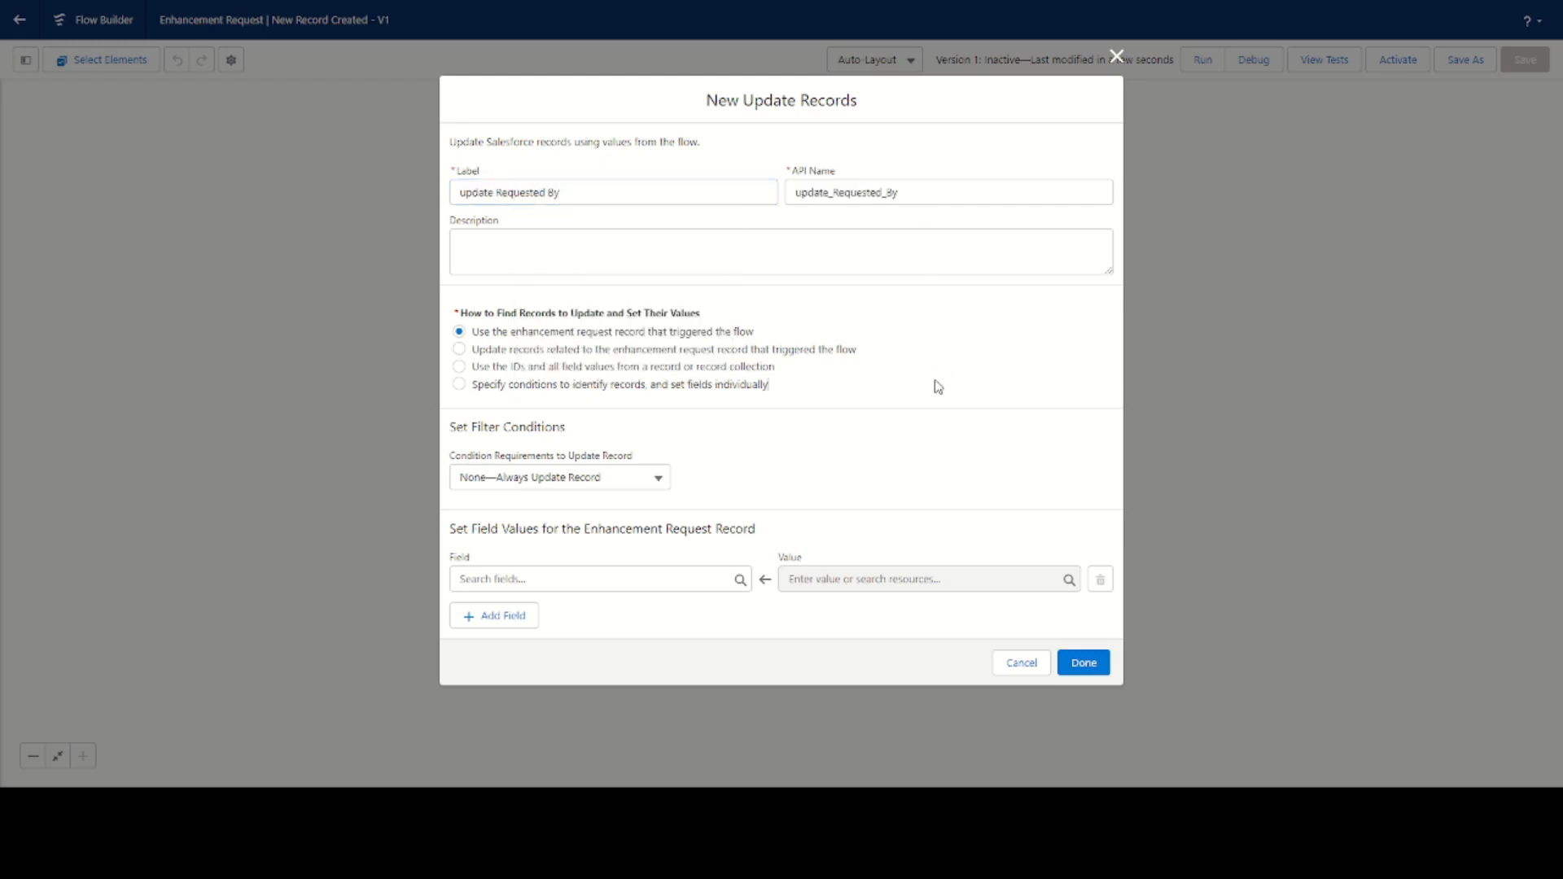
# - Set the Requested_By__c field to the triggering record's CreatedById value and finish the update element
pyautogui.click(581, 578)
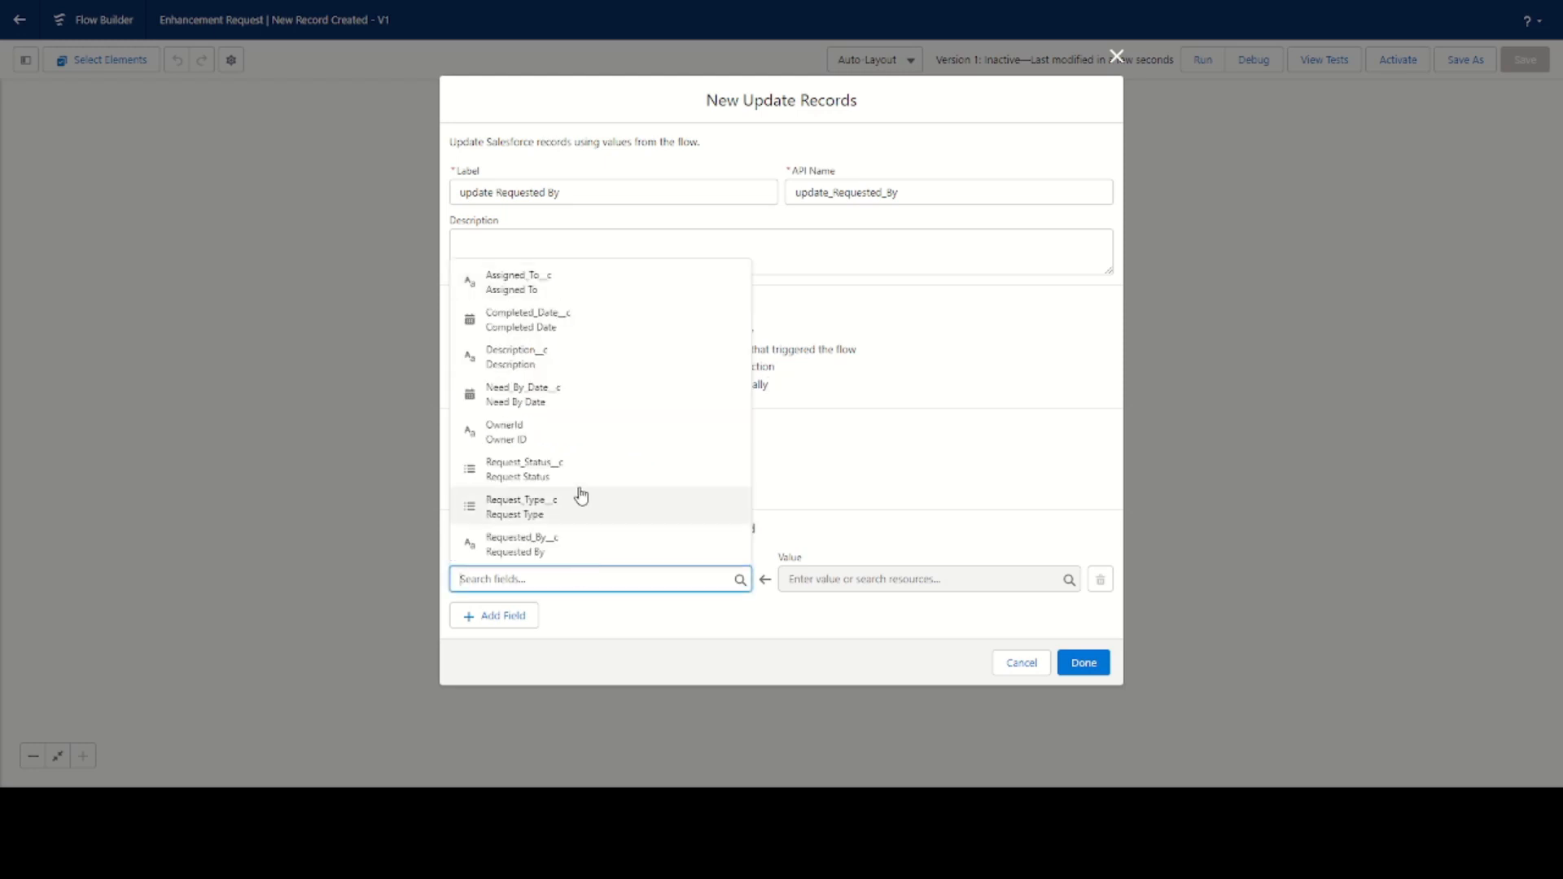
pyautogui.click(525, 544)
pyautogui.click(926, 578)
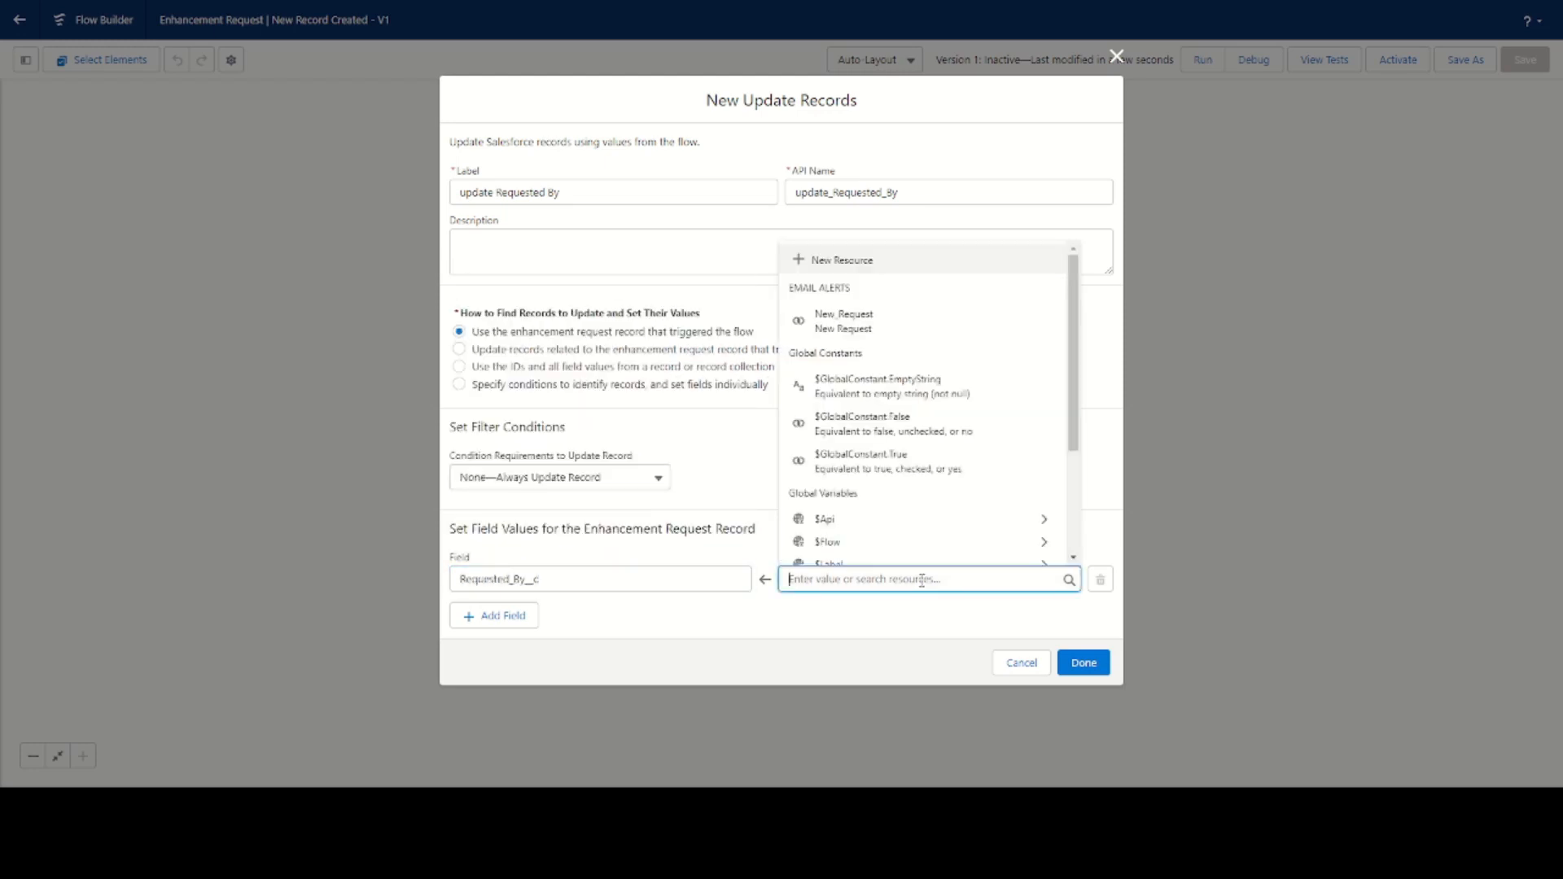
pyautogui.moveTo(1075, 358); pyautogui.dragTo(1045, 466)
pyautogui.click(890, 480)
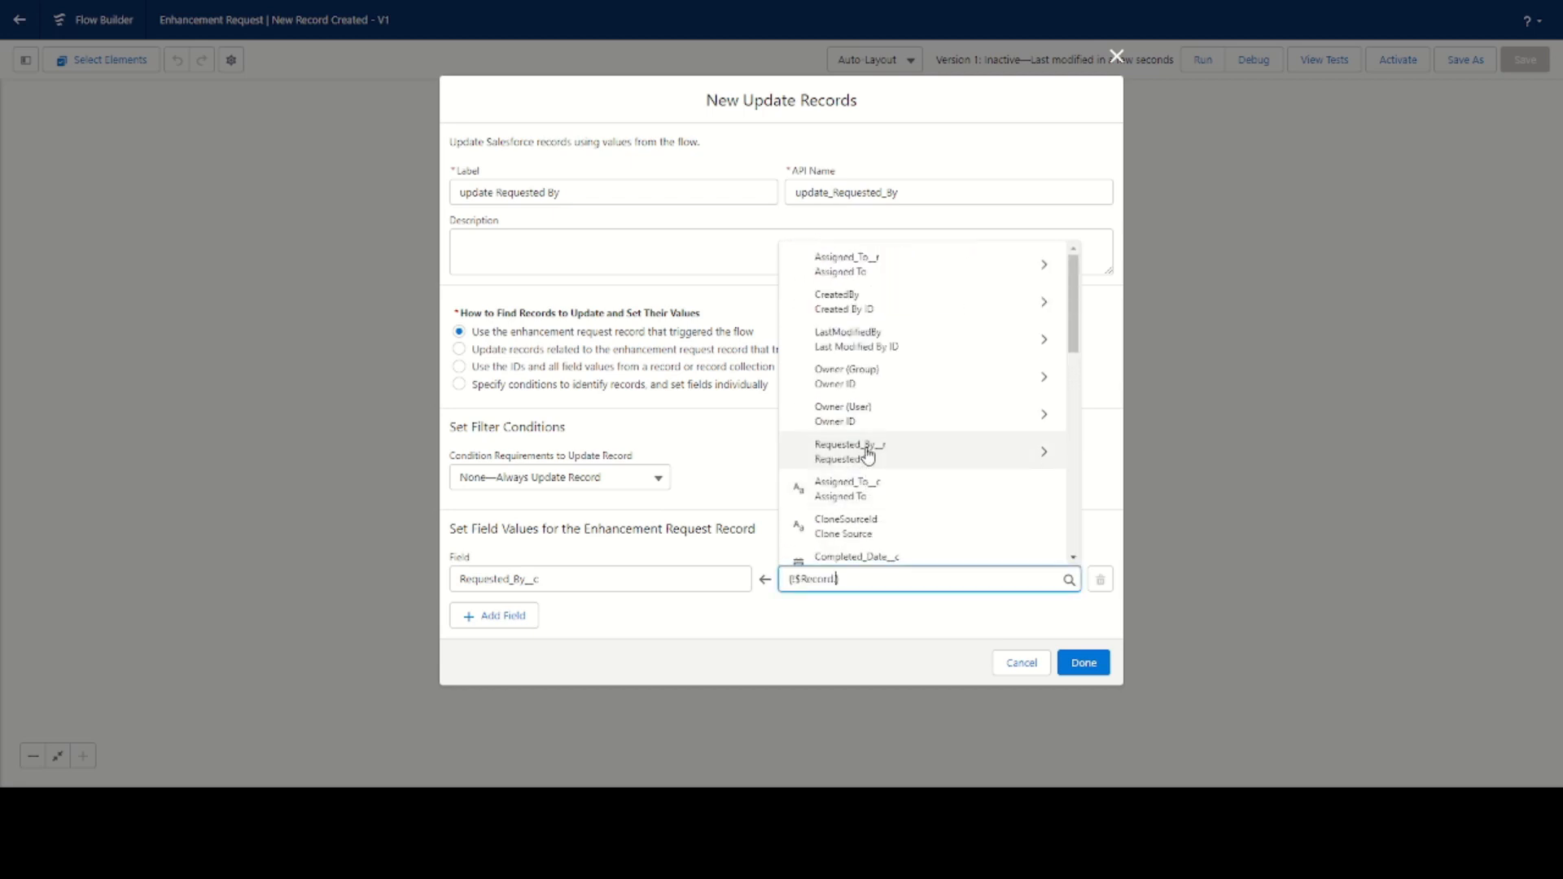
pyautogui.scroll(-5, 886, 479)
pyautogui.scroll(-5, 887, 479)
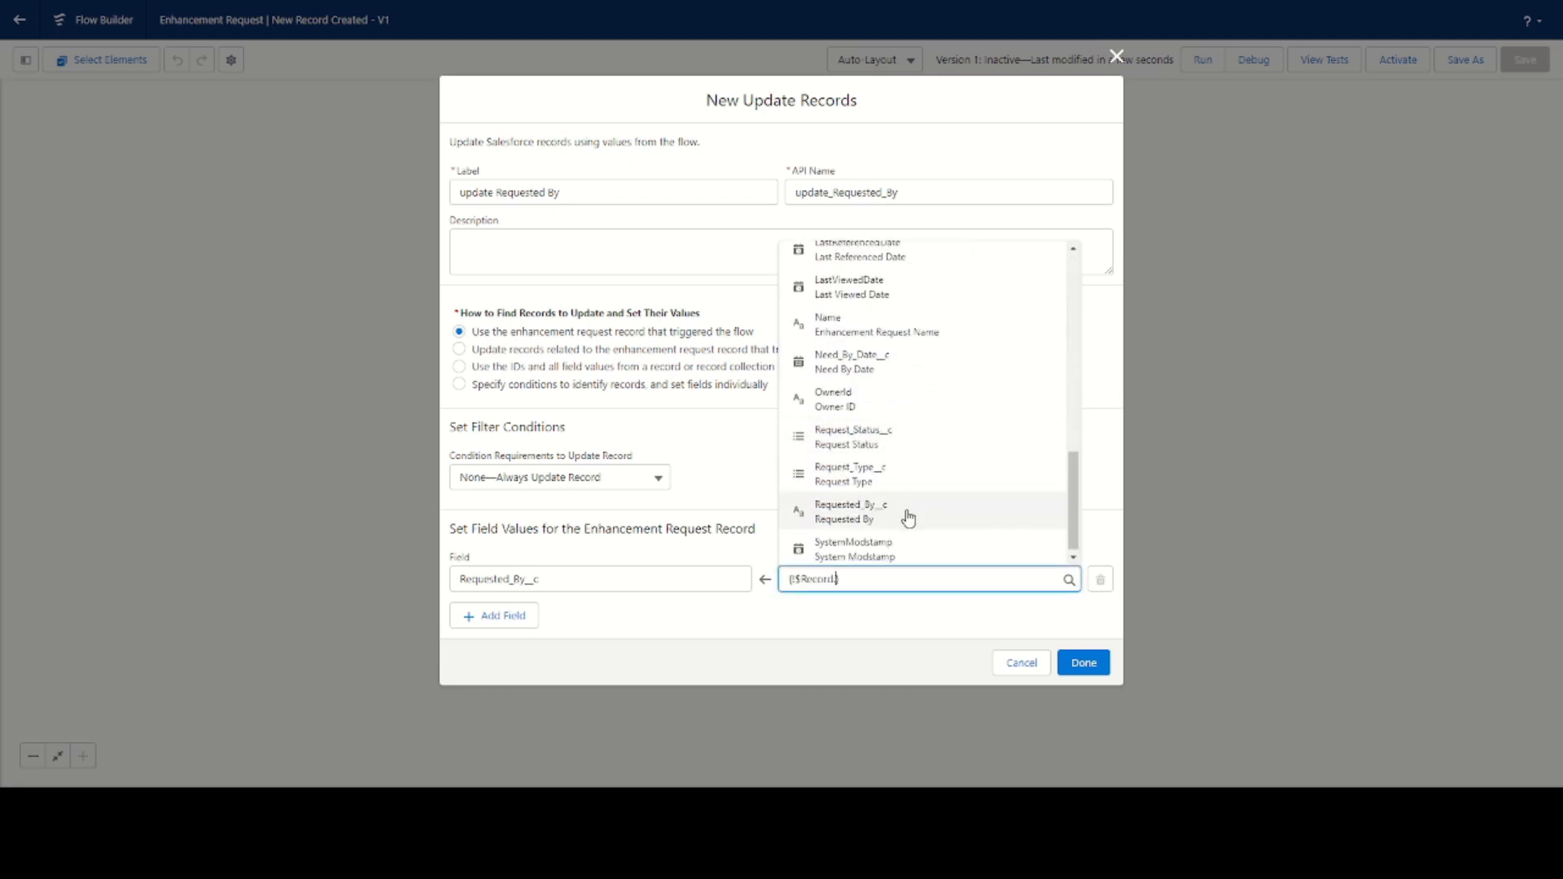
pyautogui.scroll(5, 924, 529)
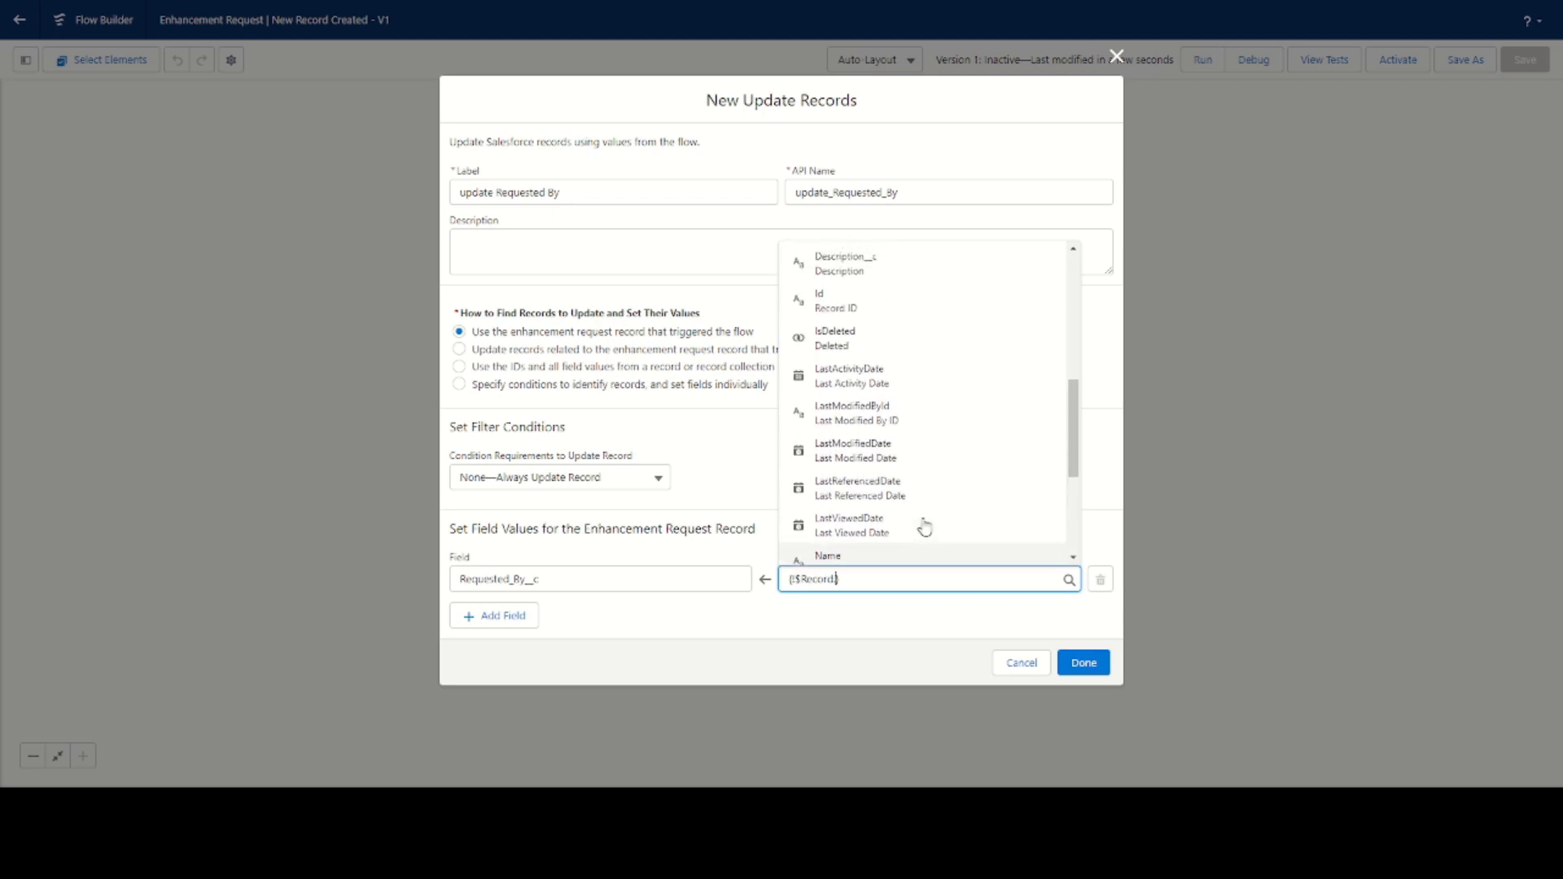
pyautogui.click(839, 381)
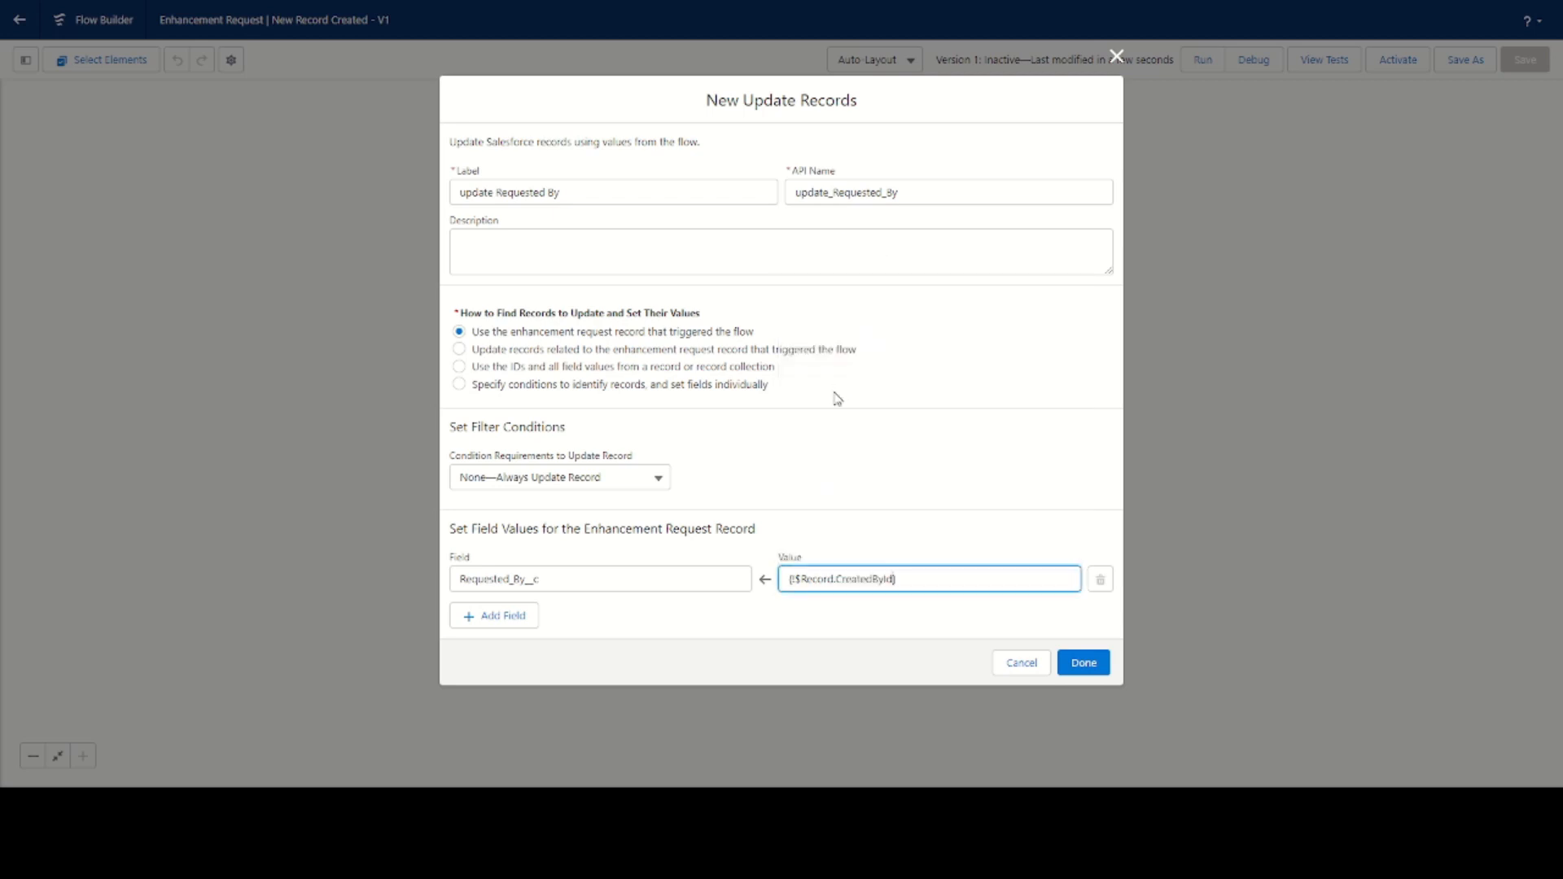
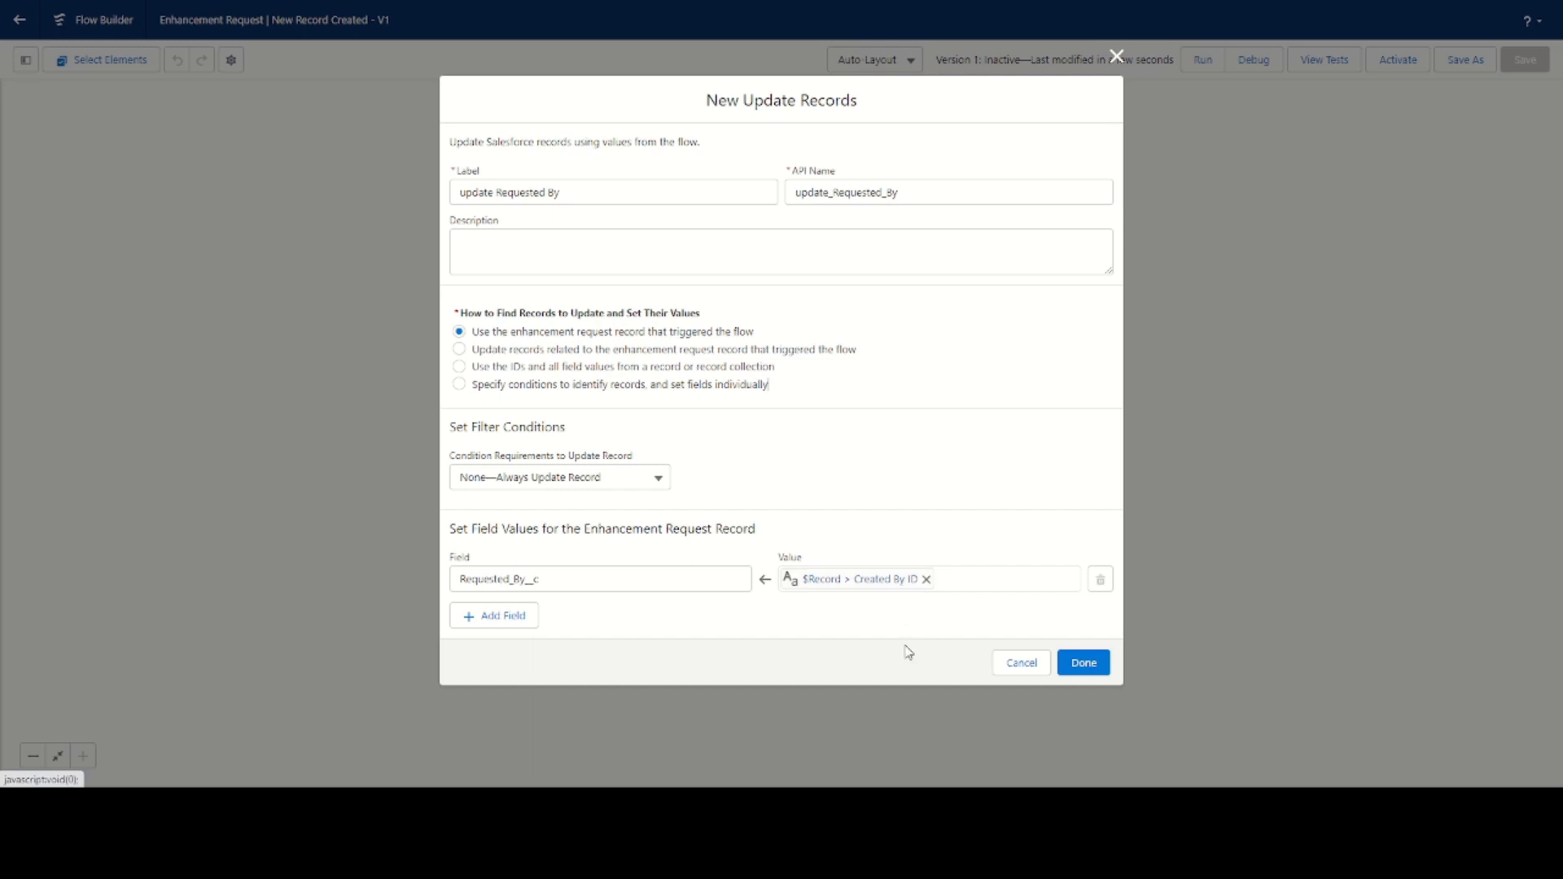
pyautogui.click(1092, 675)
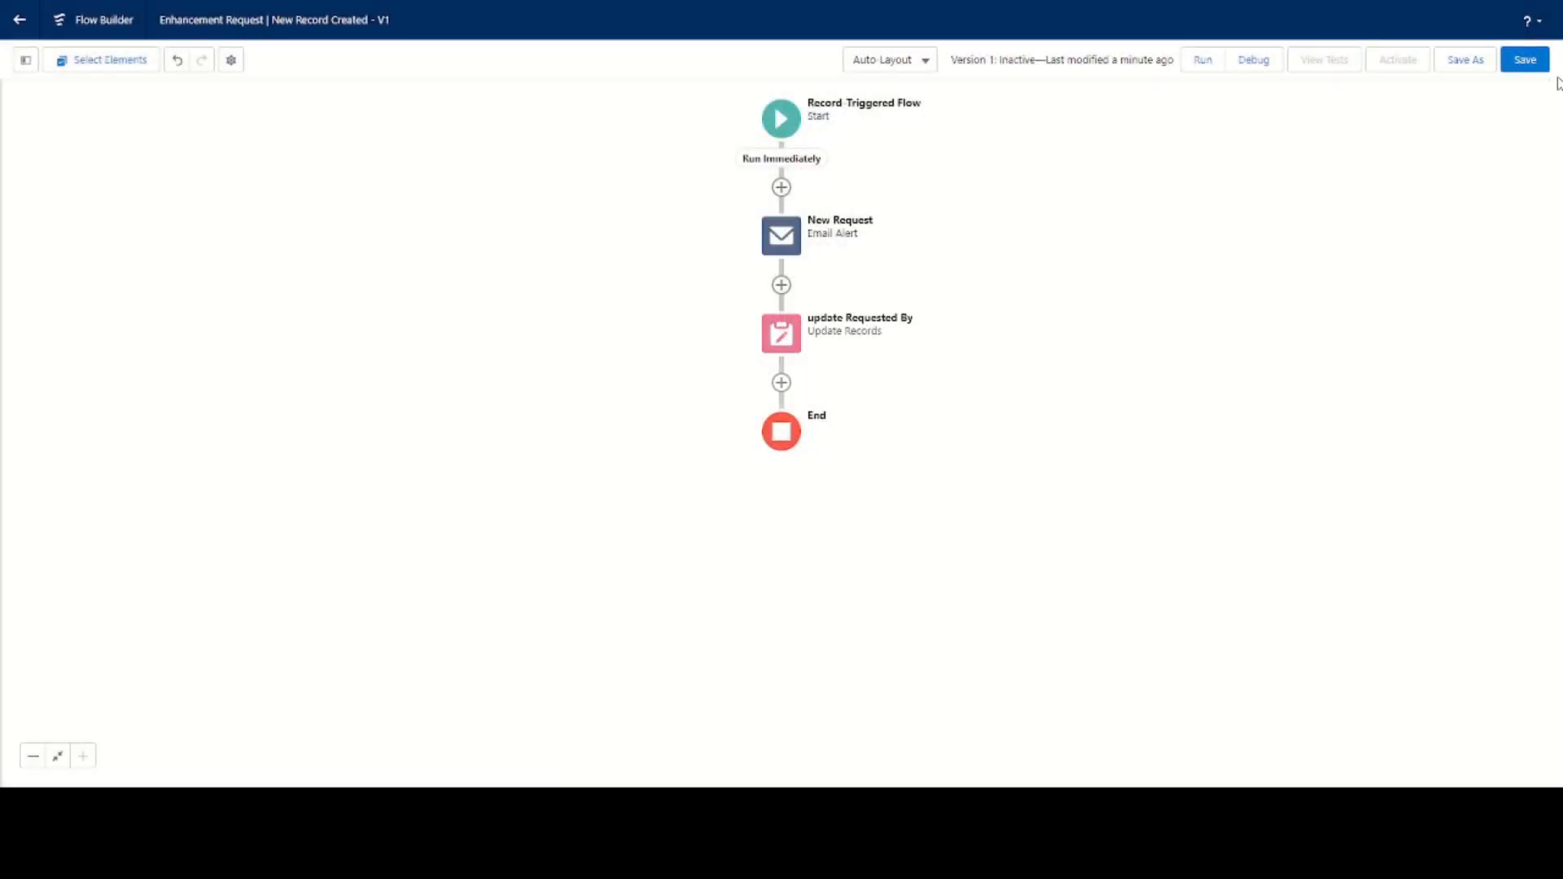
# - Save the flow with the new update element and activate it
pyautogui.click(1525, 62)
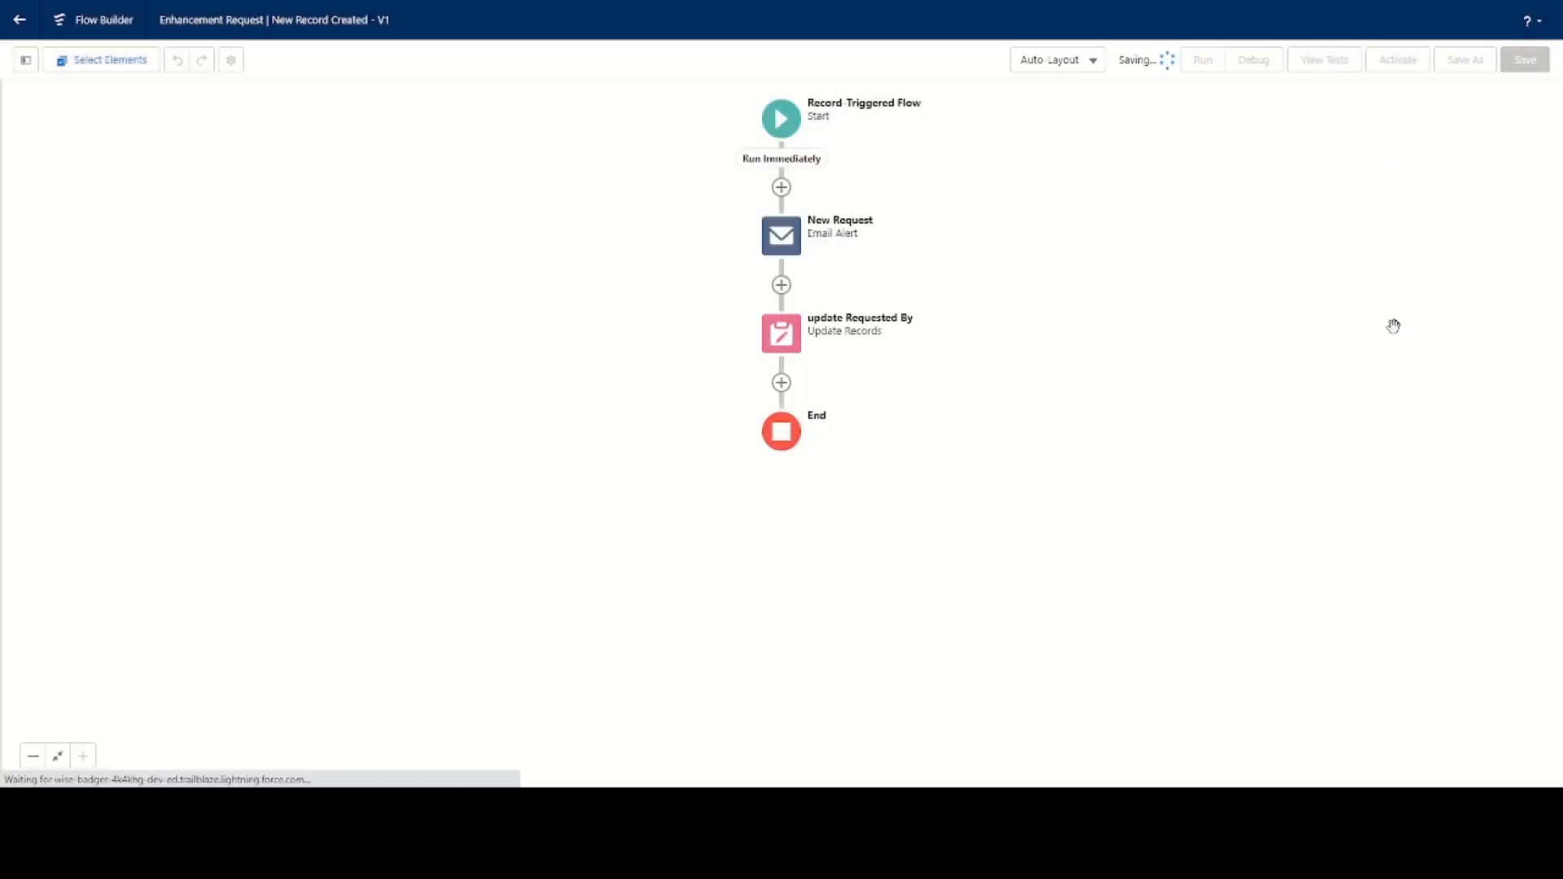
pyautogui.click(1393, 72)
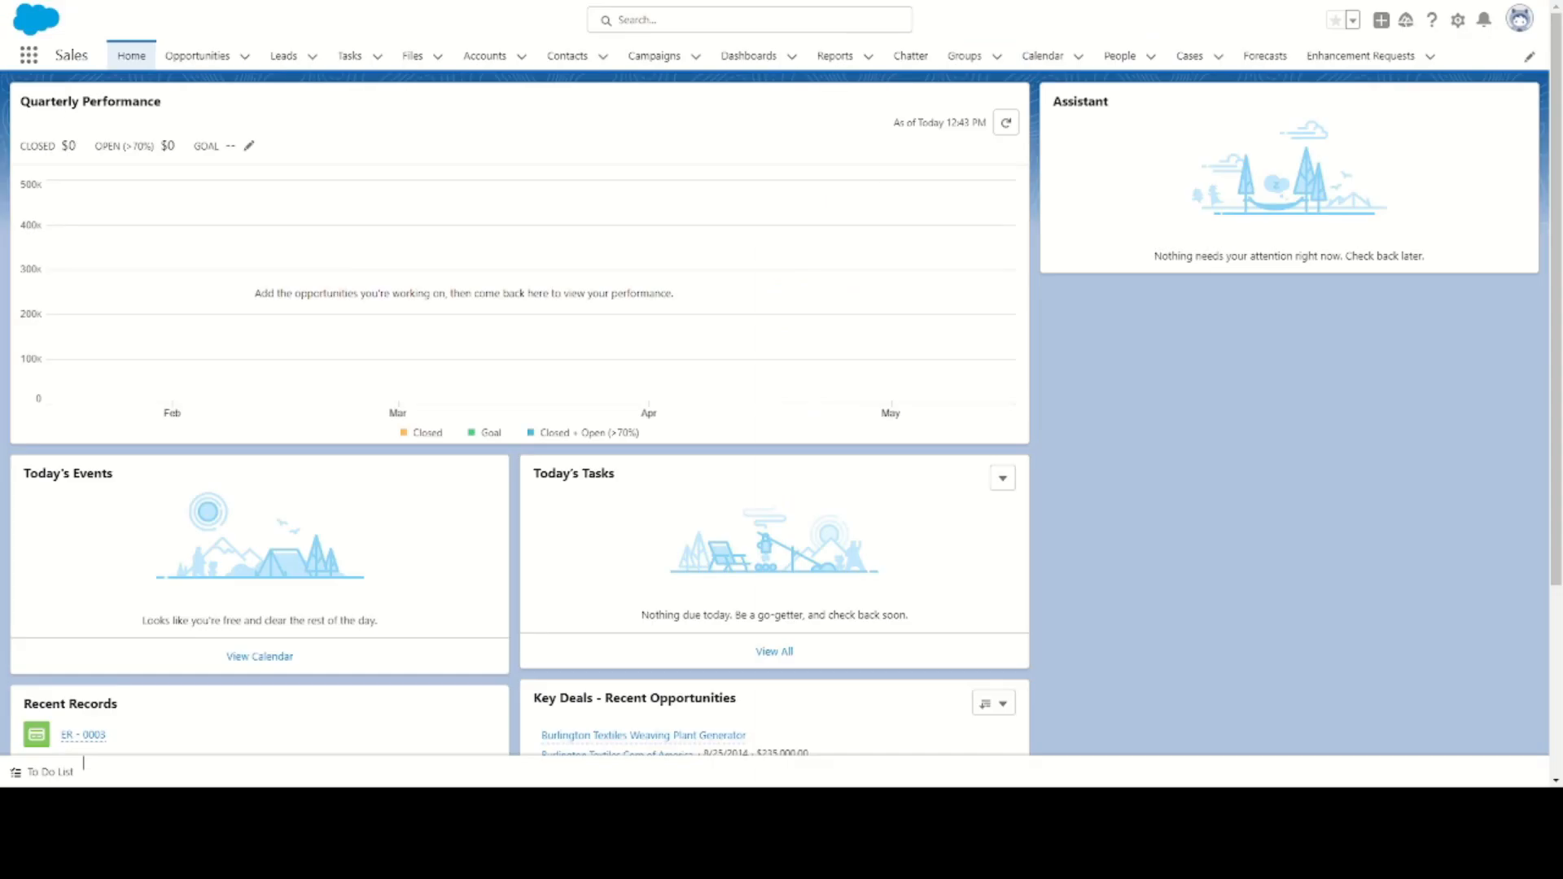
# - Create an enhancement request of type Field with description Test and need-by date February 24, 2023, and check the notification email in Gmail
pyautogui.click(1384, 20)
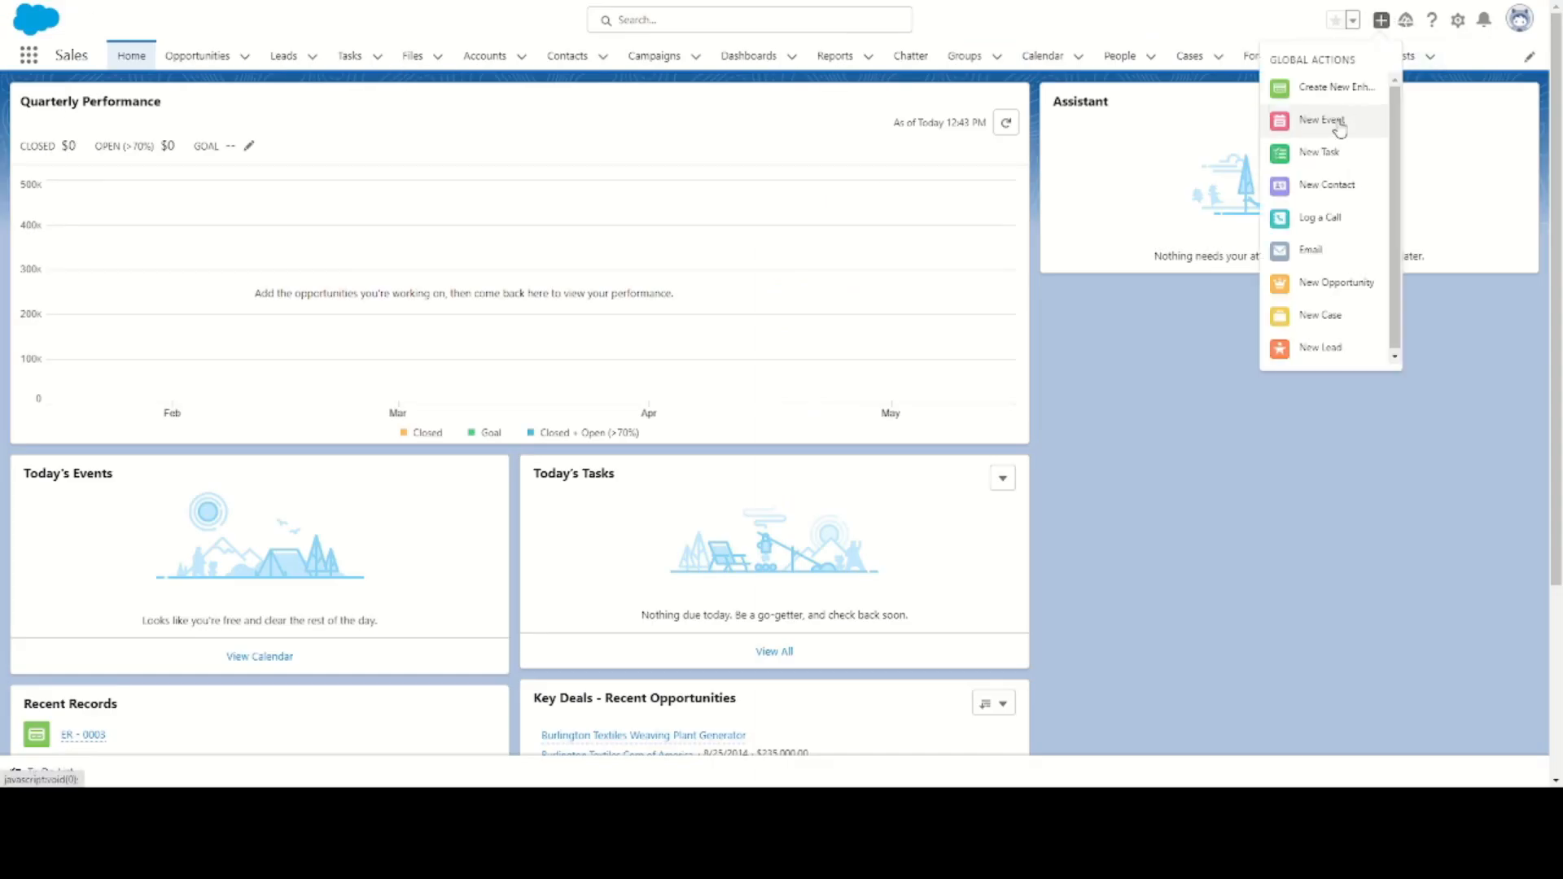
pyautogui.click(1338, 90)
pyautogui.click(1226, 453)
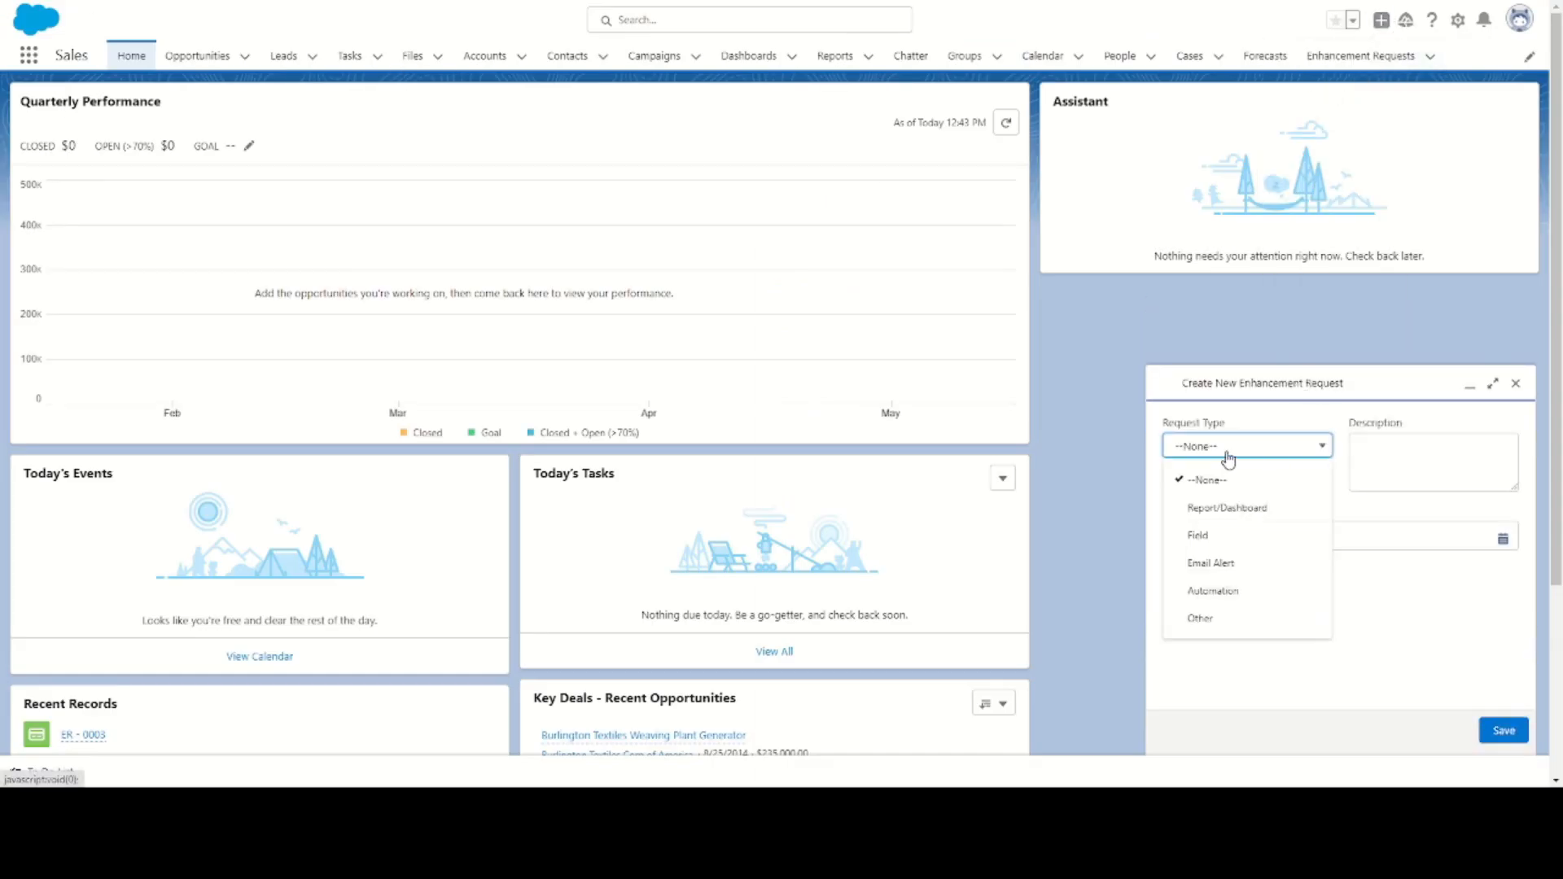
pyautogui.click(1204, 535)
pyautogui.click(1438, 455)
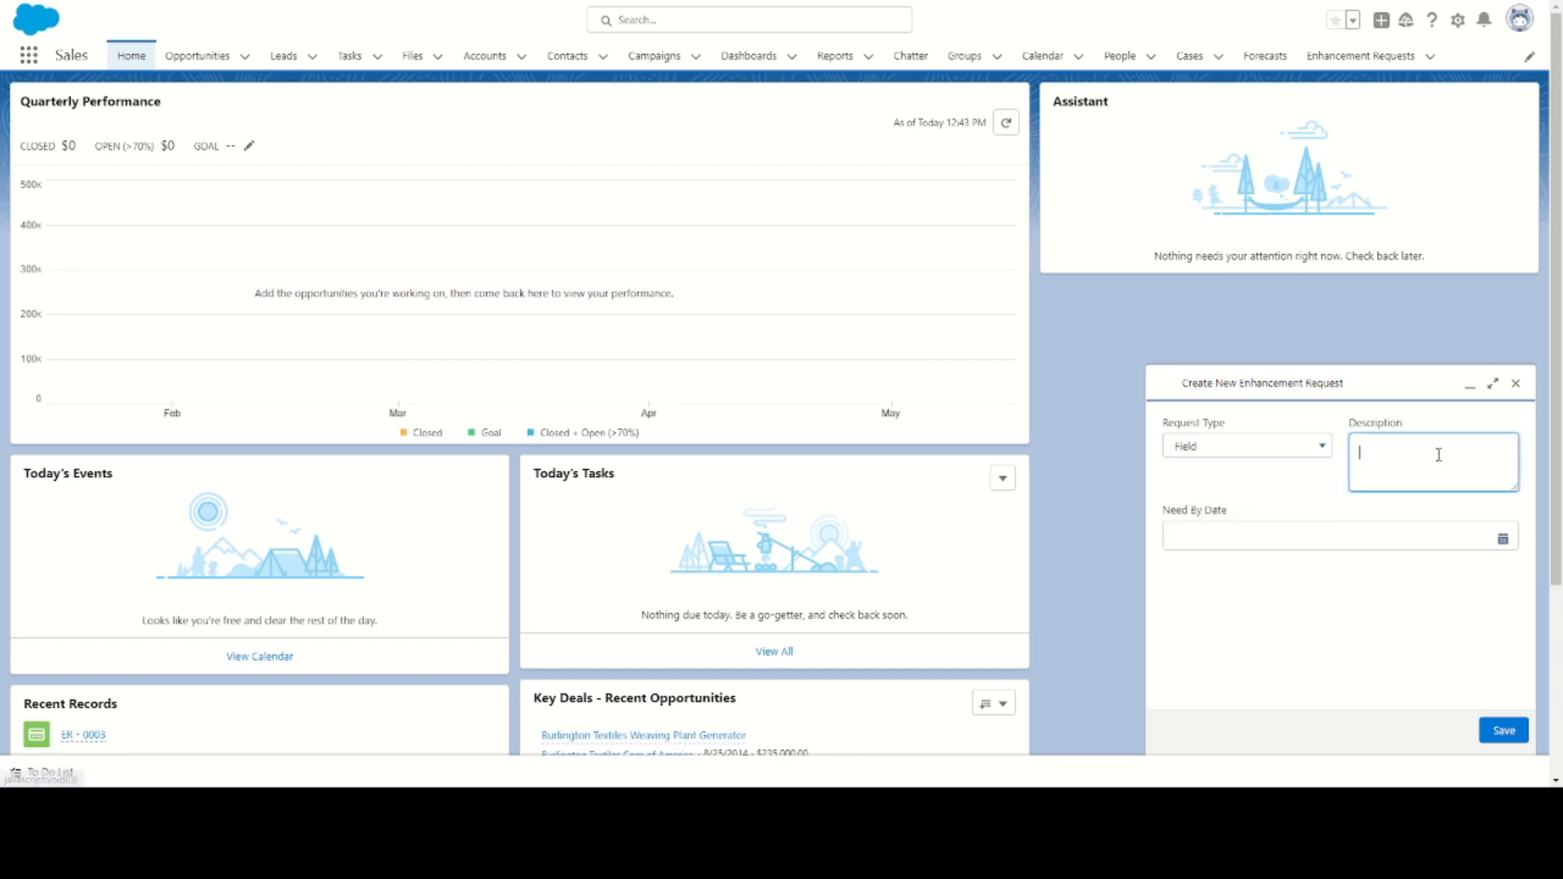
pyautogui.write('Test')
pyautogui.click(1242, 539)
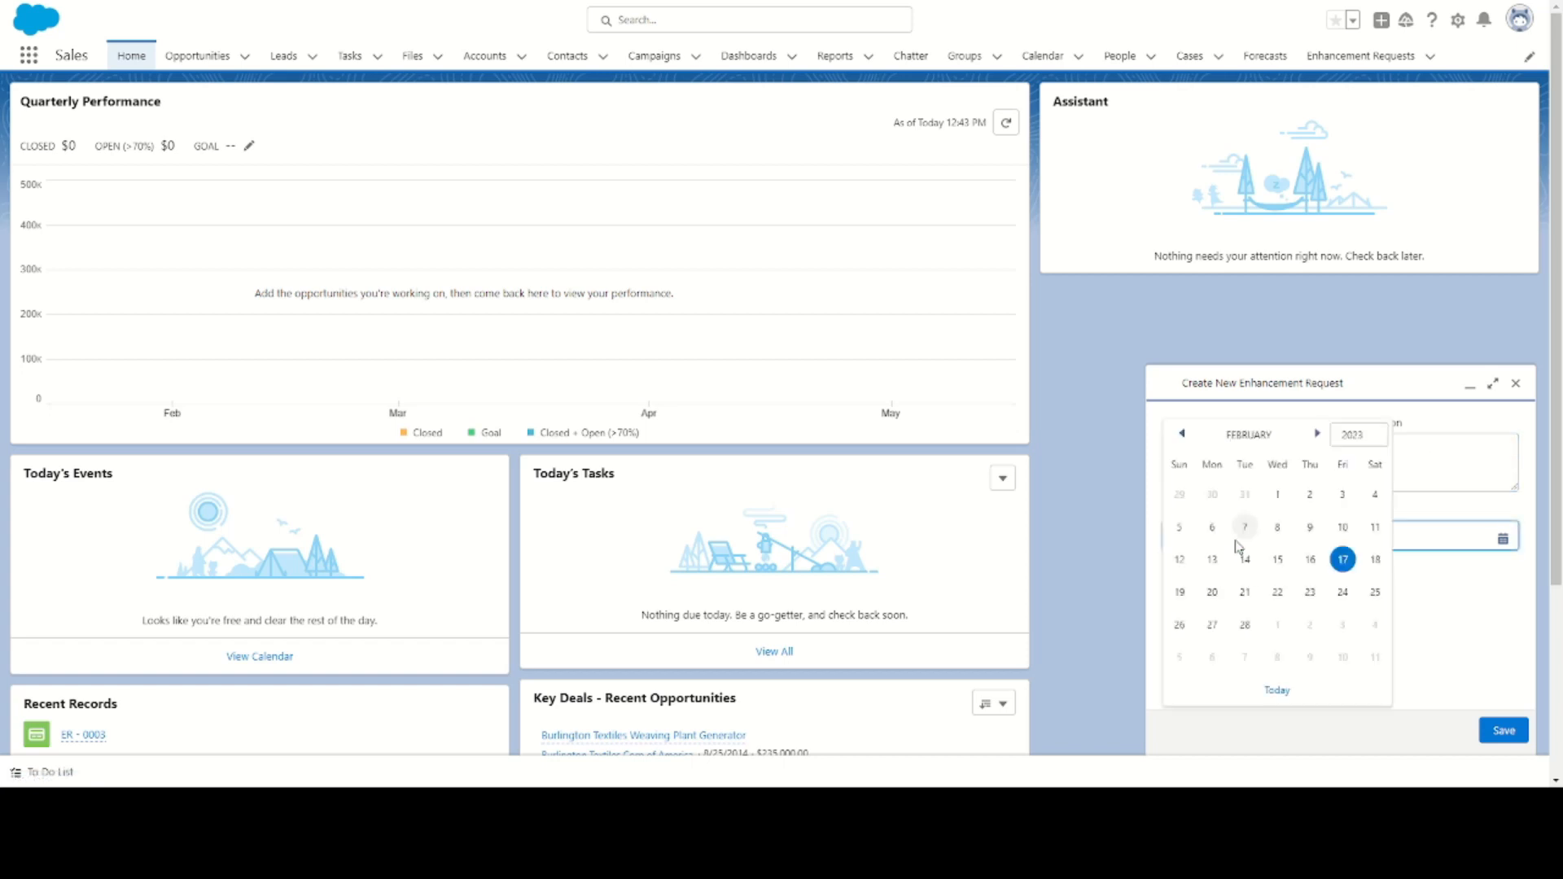
pyautogui.click(1341, 594)
pyautogui.click(1505, 729)
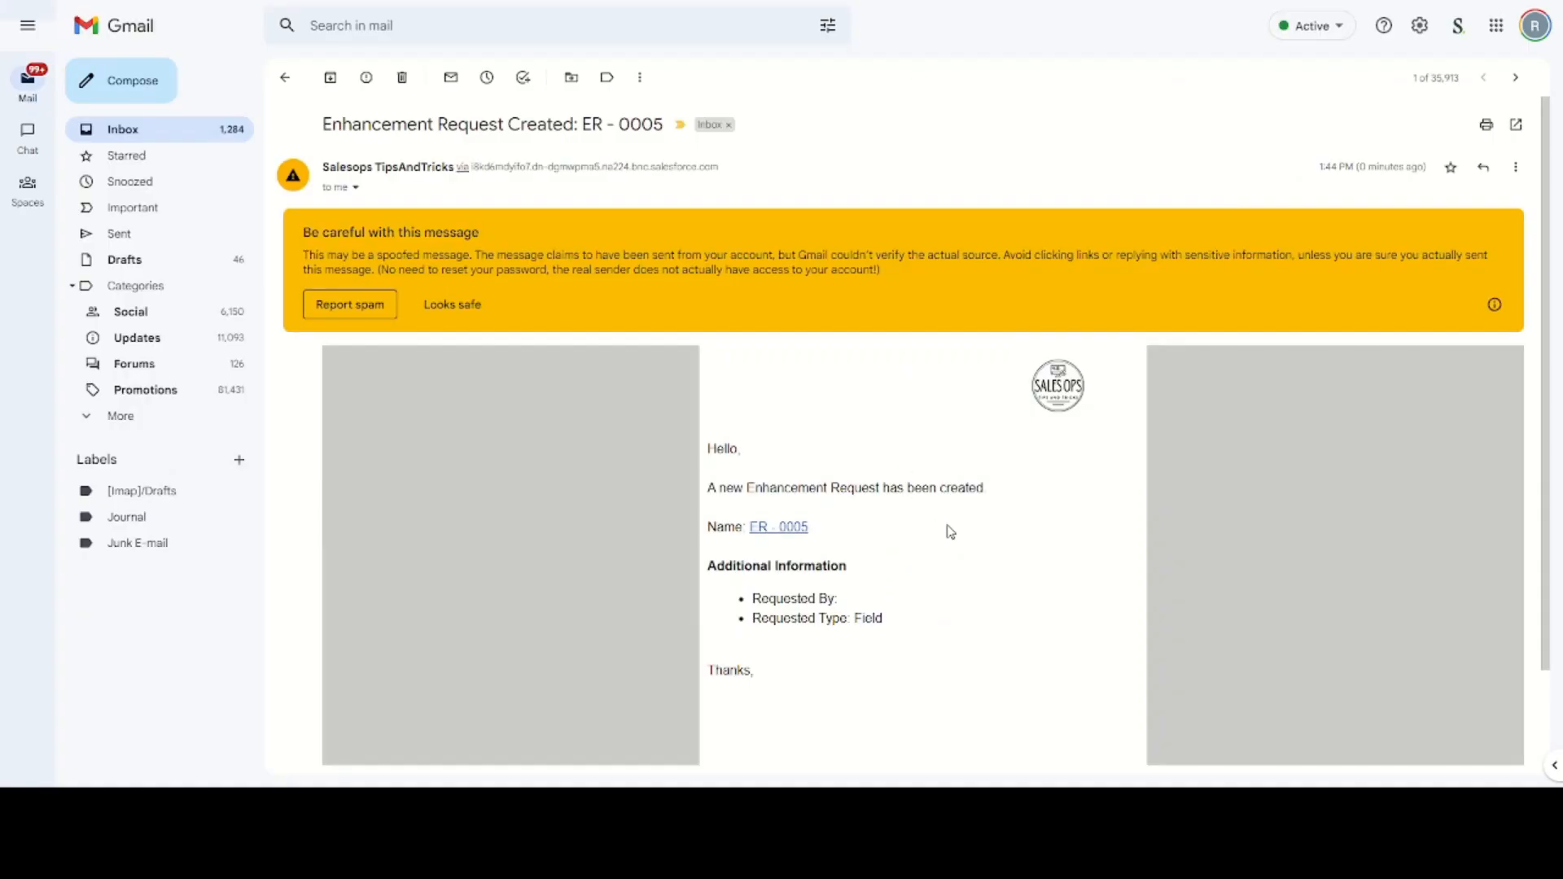
pyautogui.scroll(-2, 950, 531)
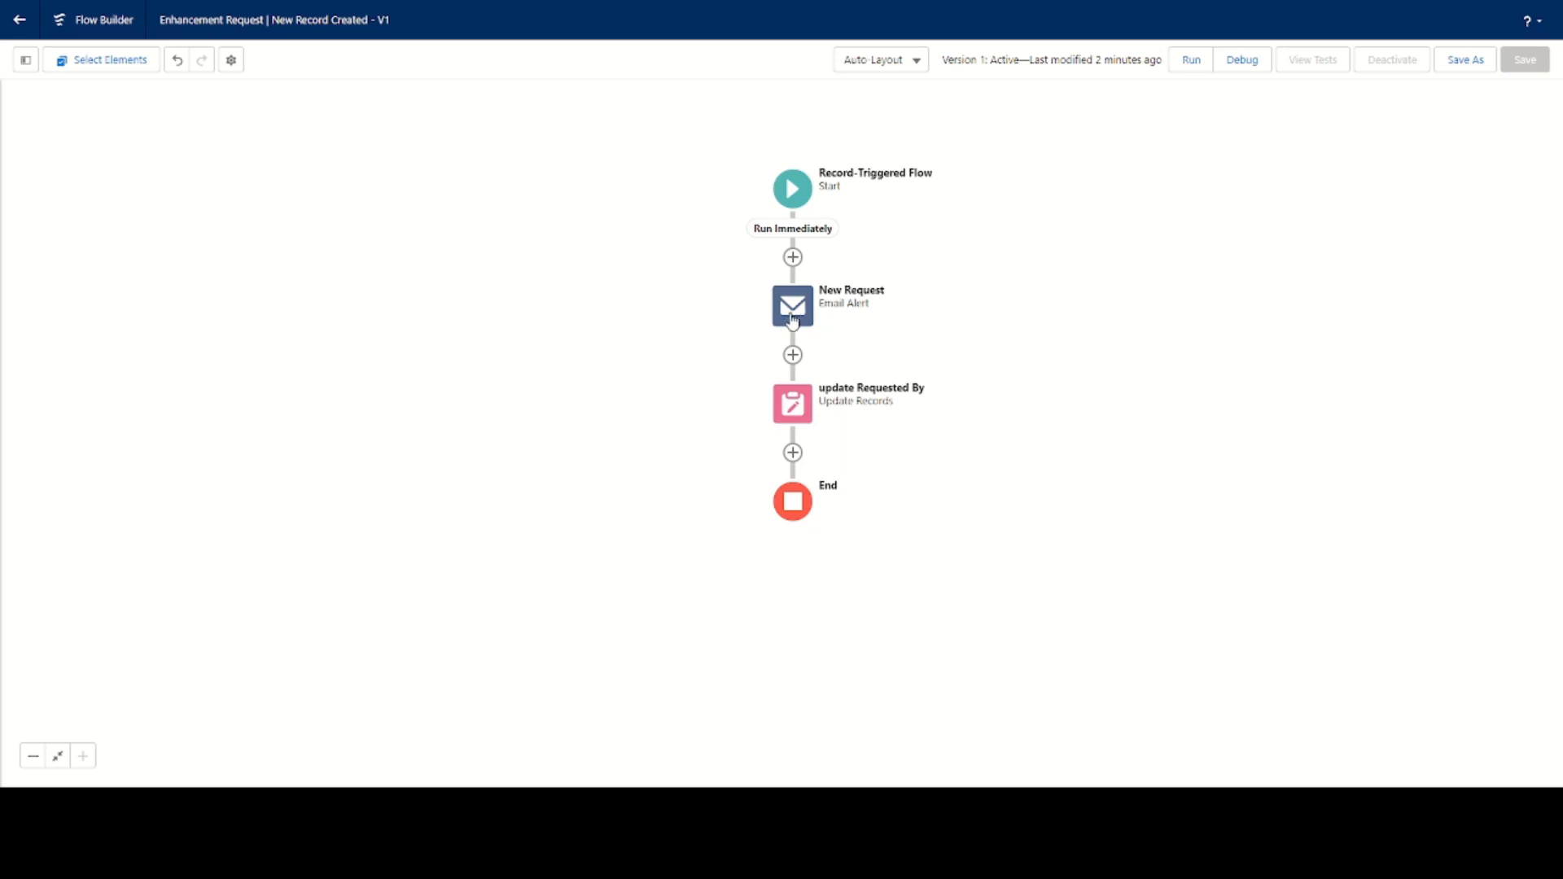
# - Move the update Requested By element ahead of the New Request email alert by pasting a copy there and deleting the original
pyautogui.click(801, 414)
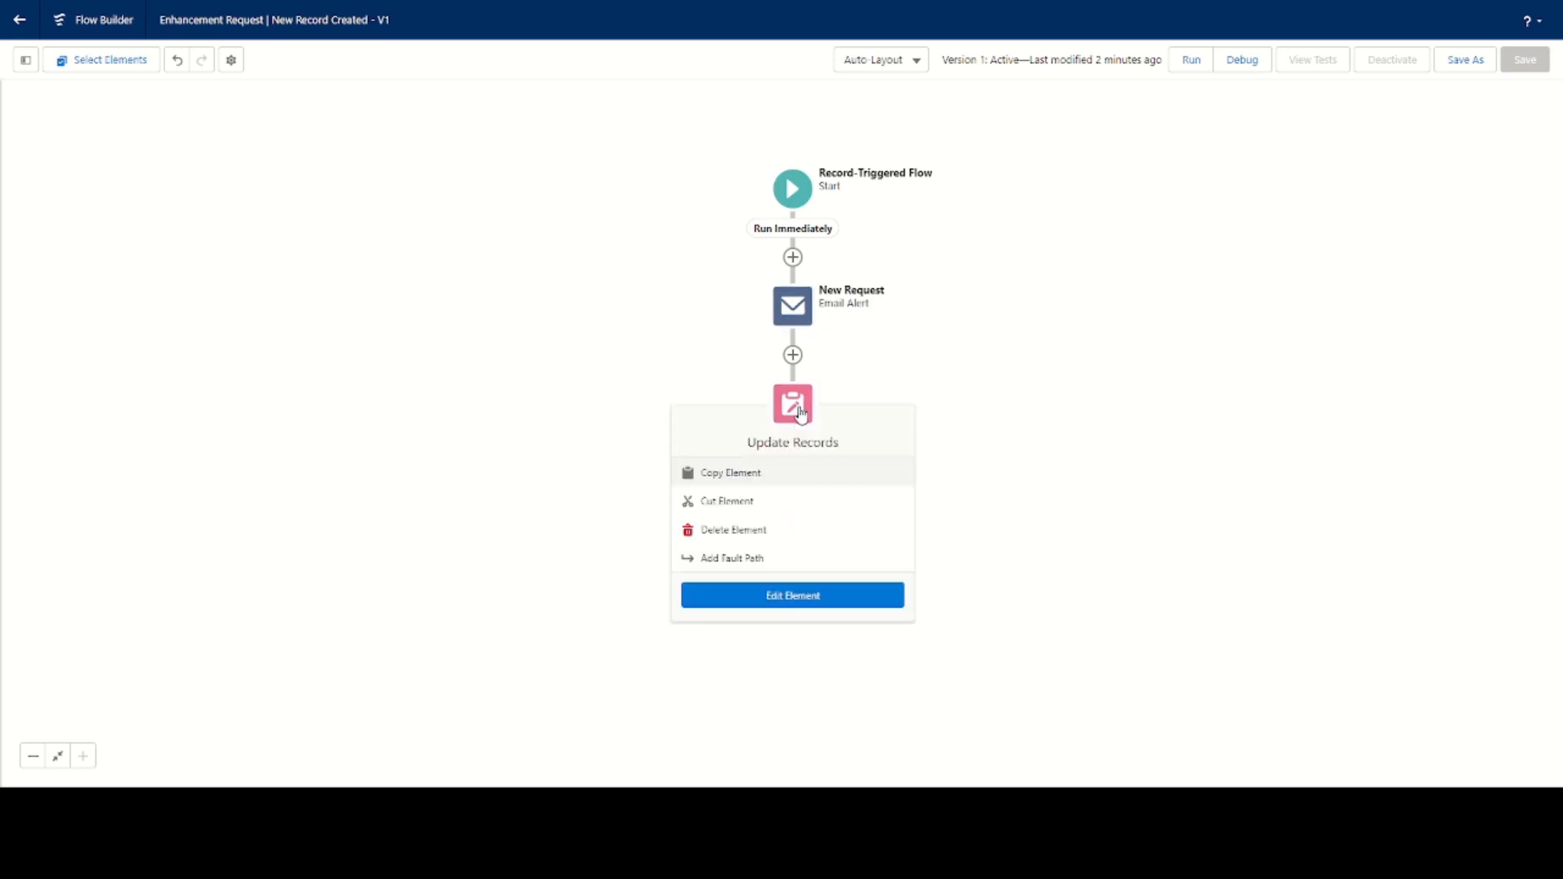
pyautogui.click(736, 478)
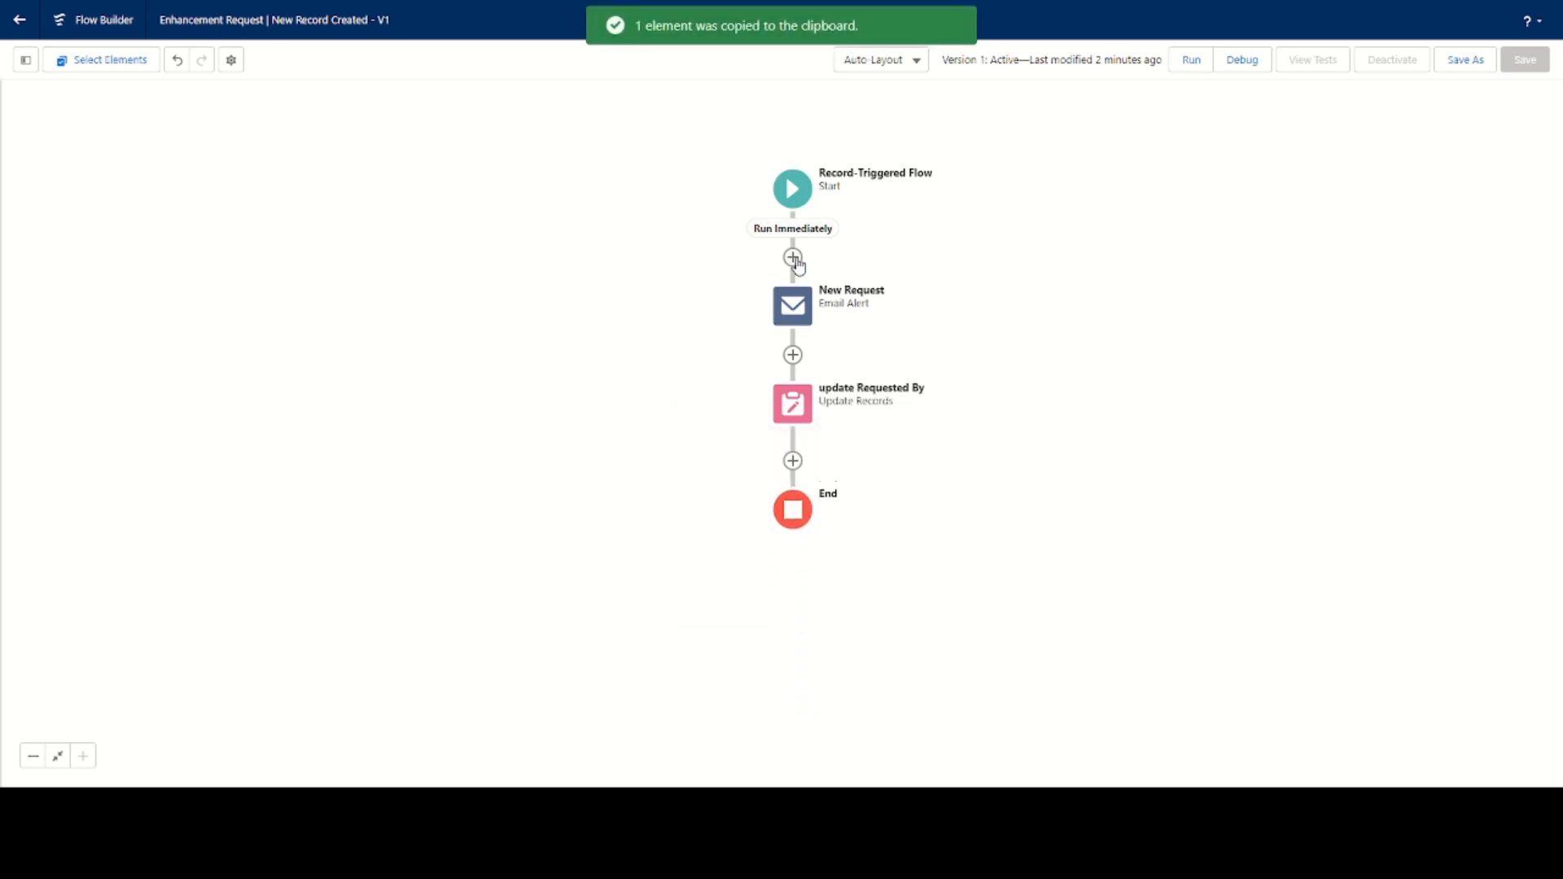
pyautogui.click(793, 257)
pyautogui.click(751, 351)
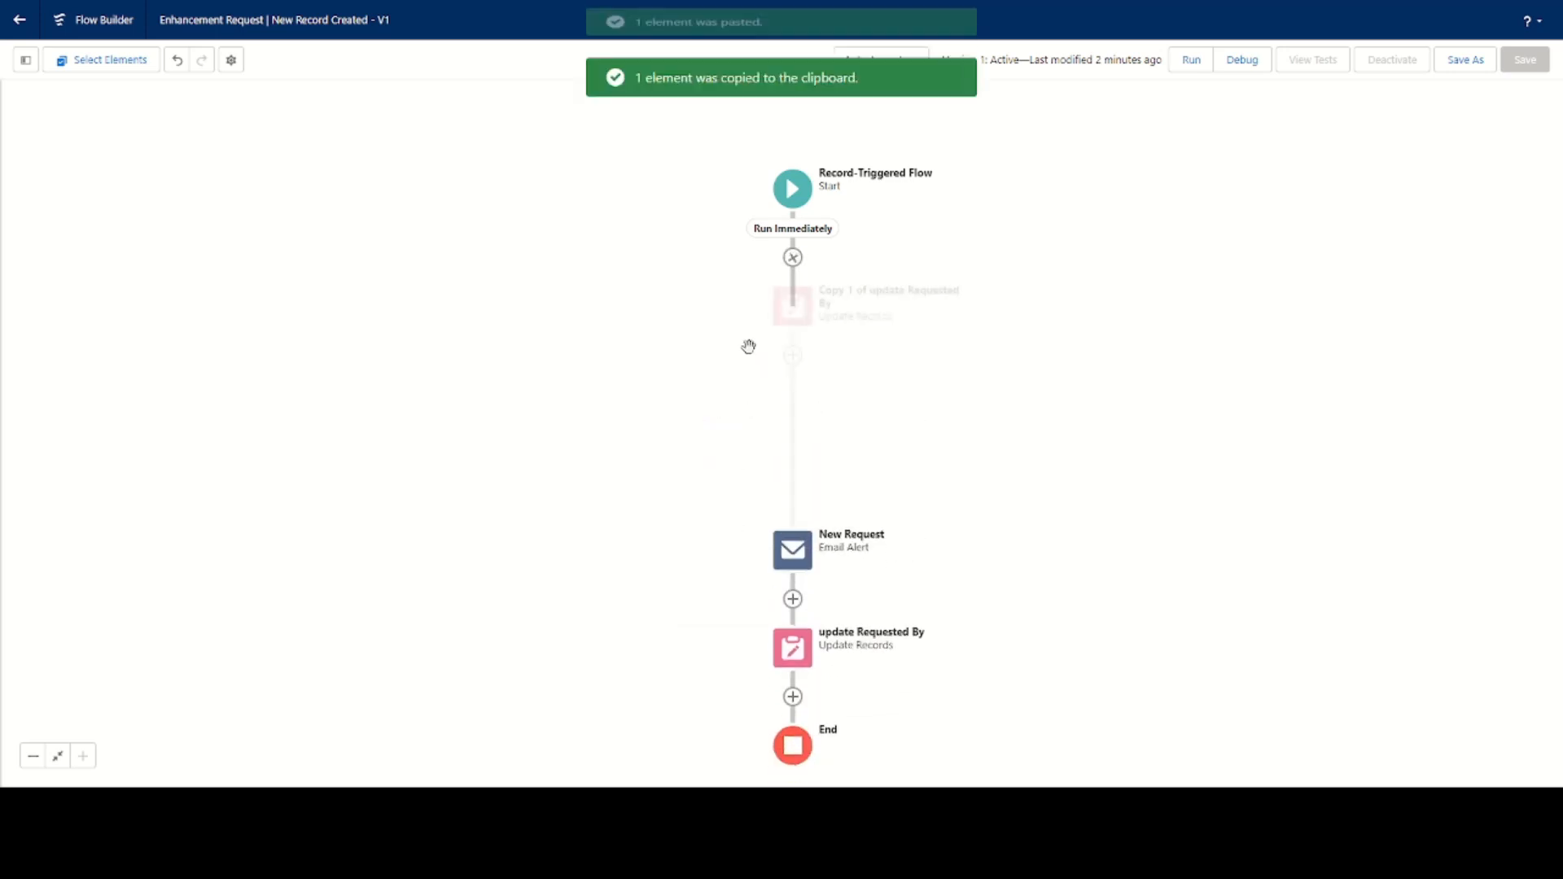
pyautogui.click(793, 500)
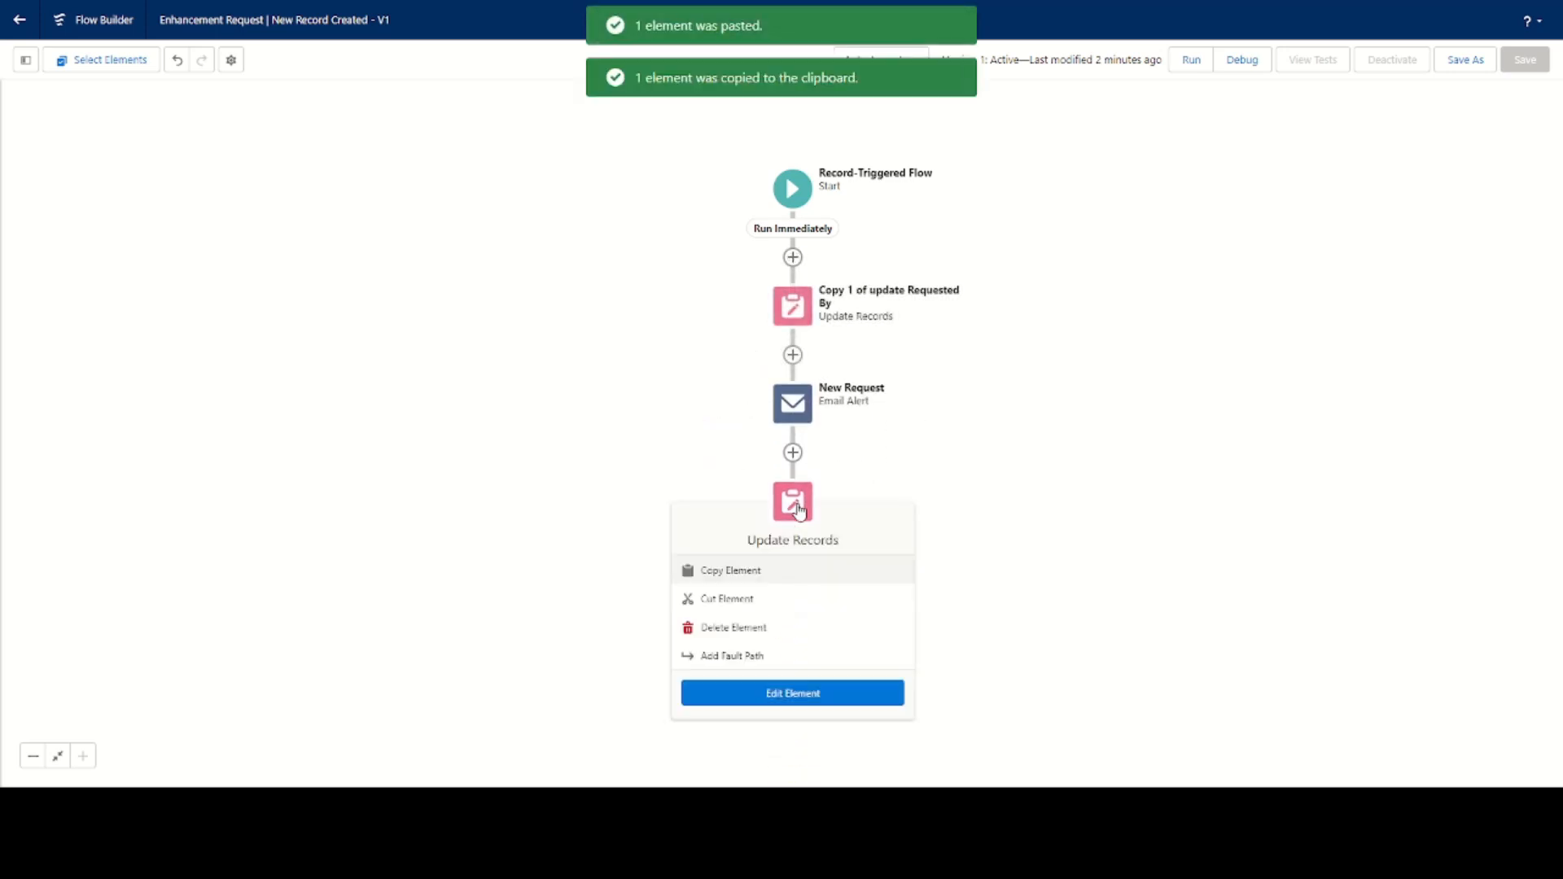
pyautogui.click(736, 631)
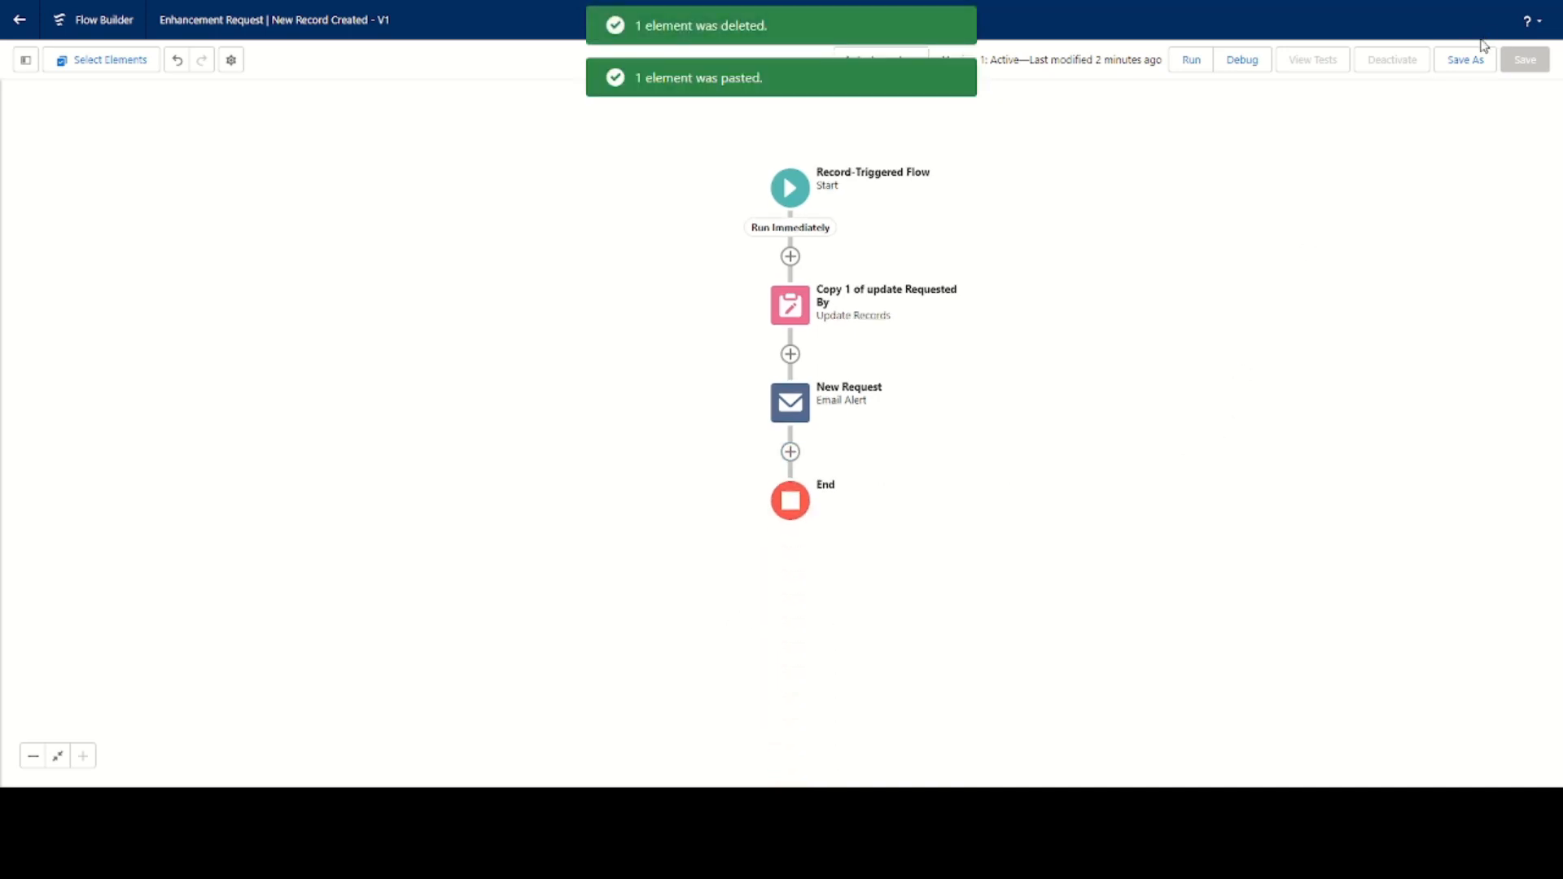
# - Rename the copied update element to update Requested By with API name update_Requested_By and finish editing it
pyautogui.doubleClick(789, 305)
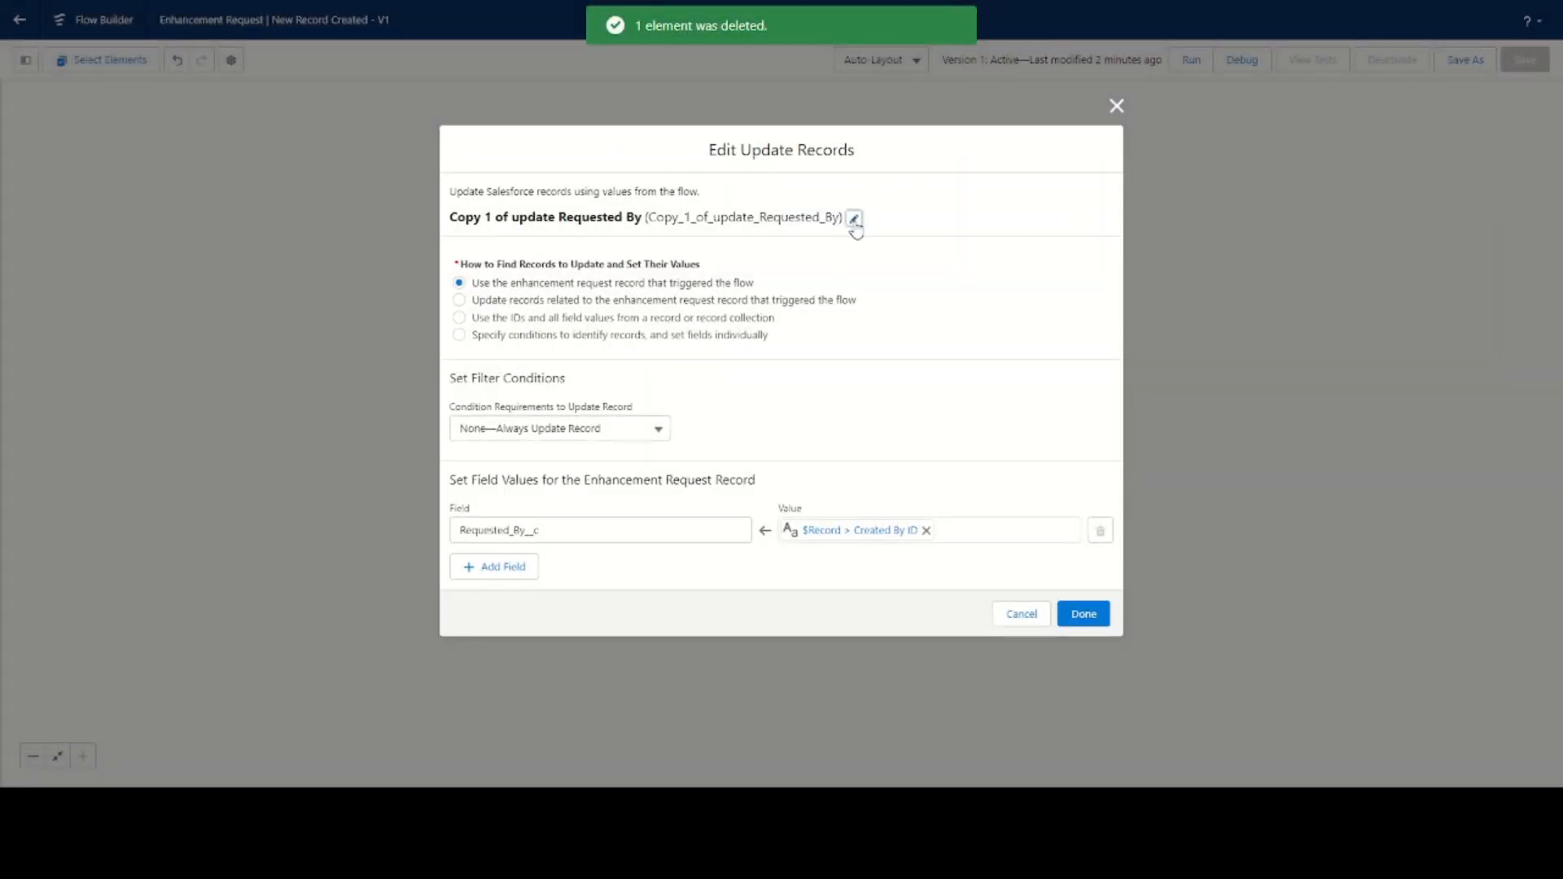
pyautogui.click(853, 221)
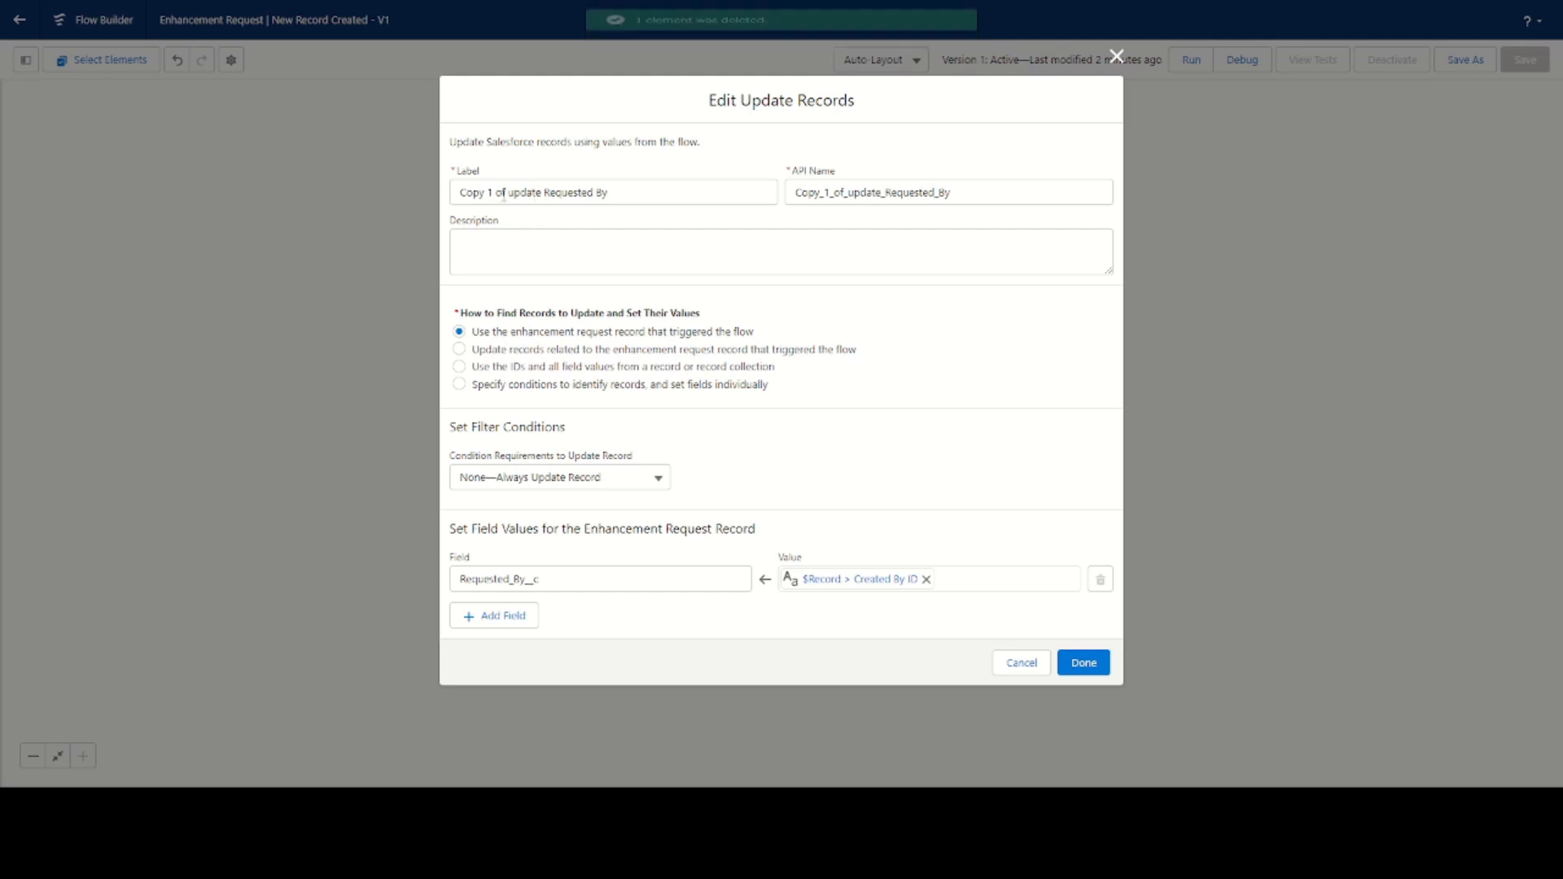
pyautogui.moveTo(504, 195); pyautogui.dragTo(382, 202)
pyautogui.press('BackSpace')
pyautogui.tripleClick(1027, 202)
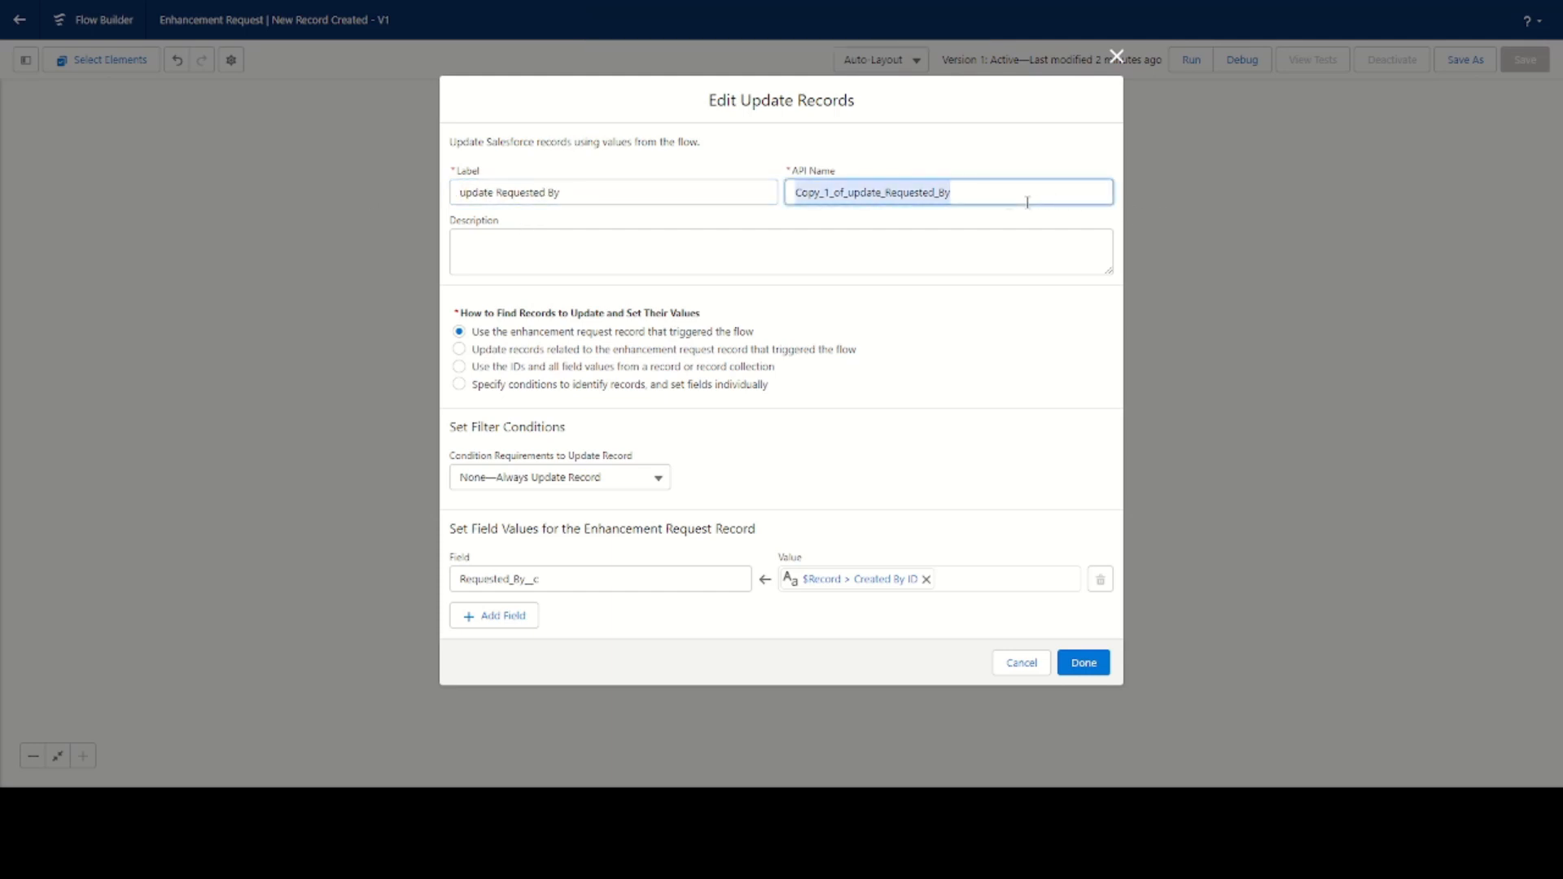
pyautogui.press('BackSpace')
pyautogui.hotkey('ctrl', 'v')
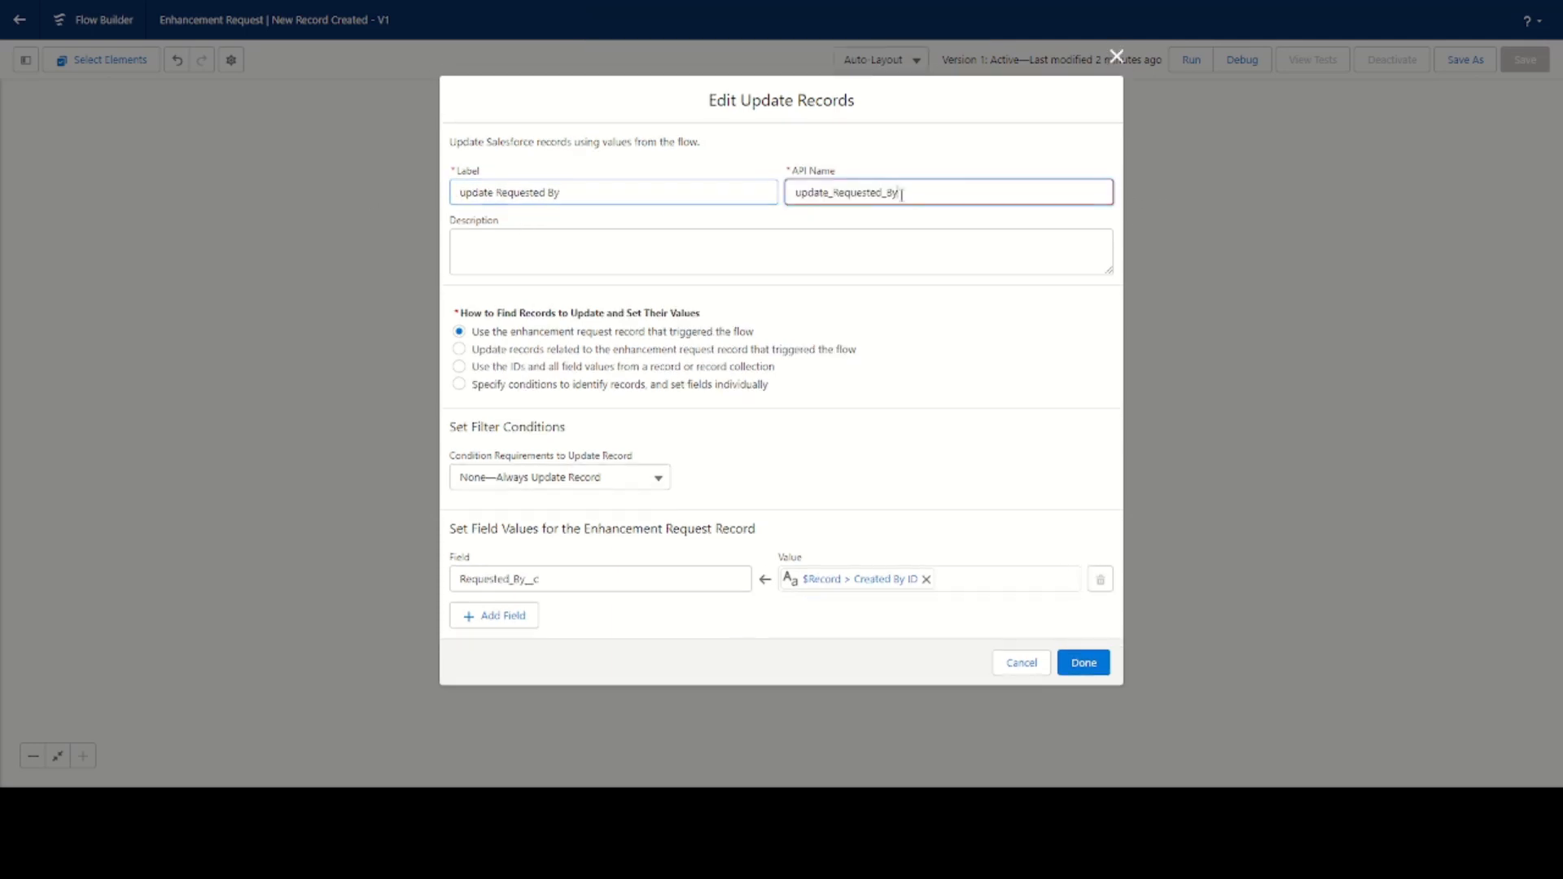
pyautogui.click(1073, 664)
# - Save the reordered flow as a new version and activate it
pyautogui.click(1458, 62)
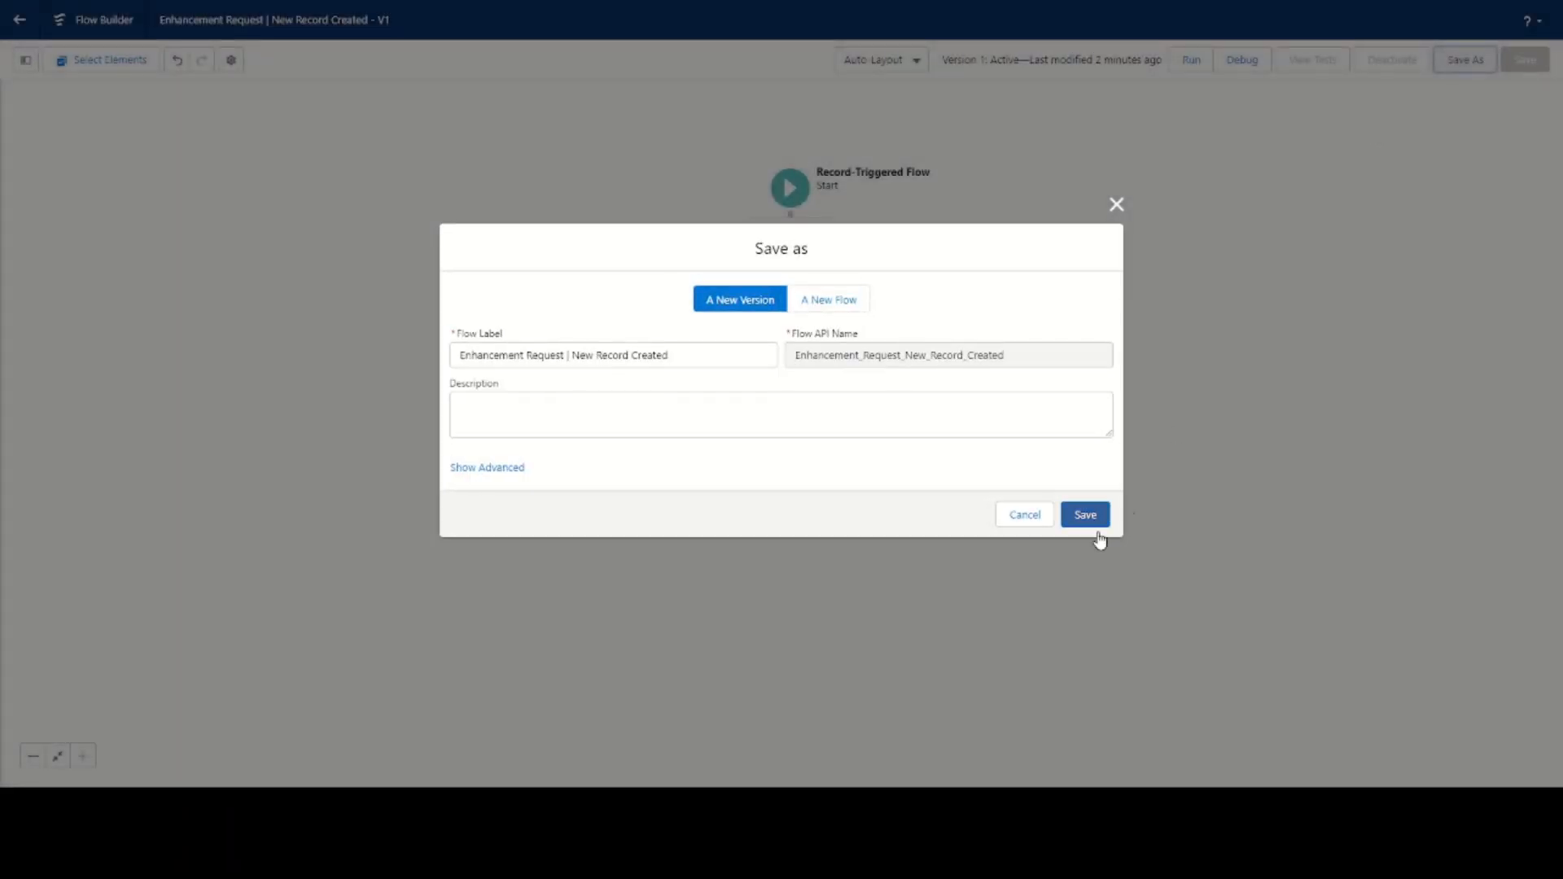
pyautogui.click(1091, 521)
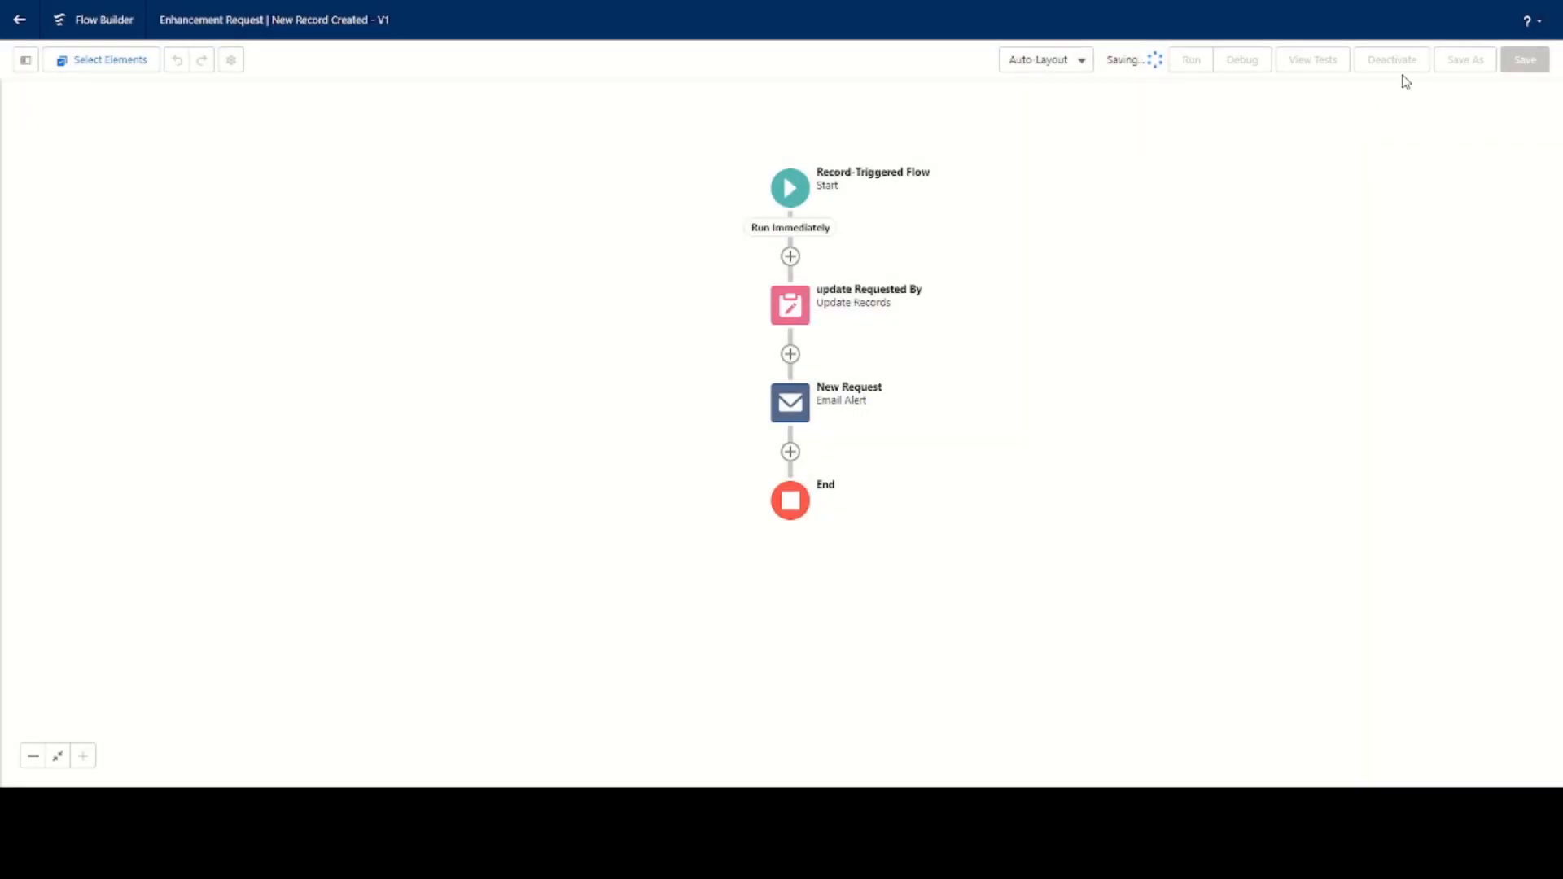
pyautogui.click(1394, 64)
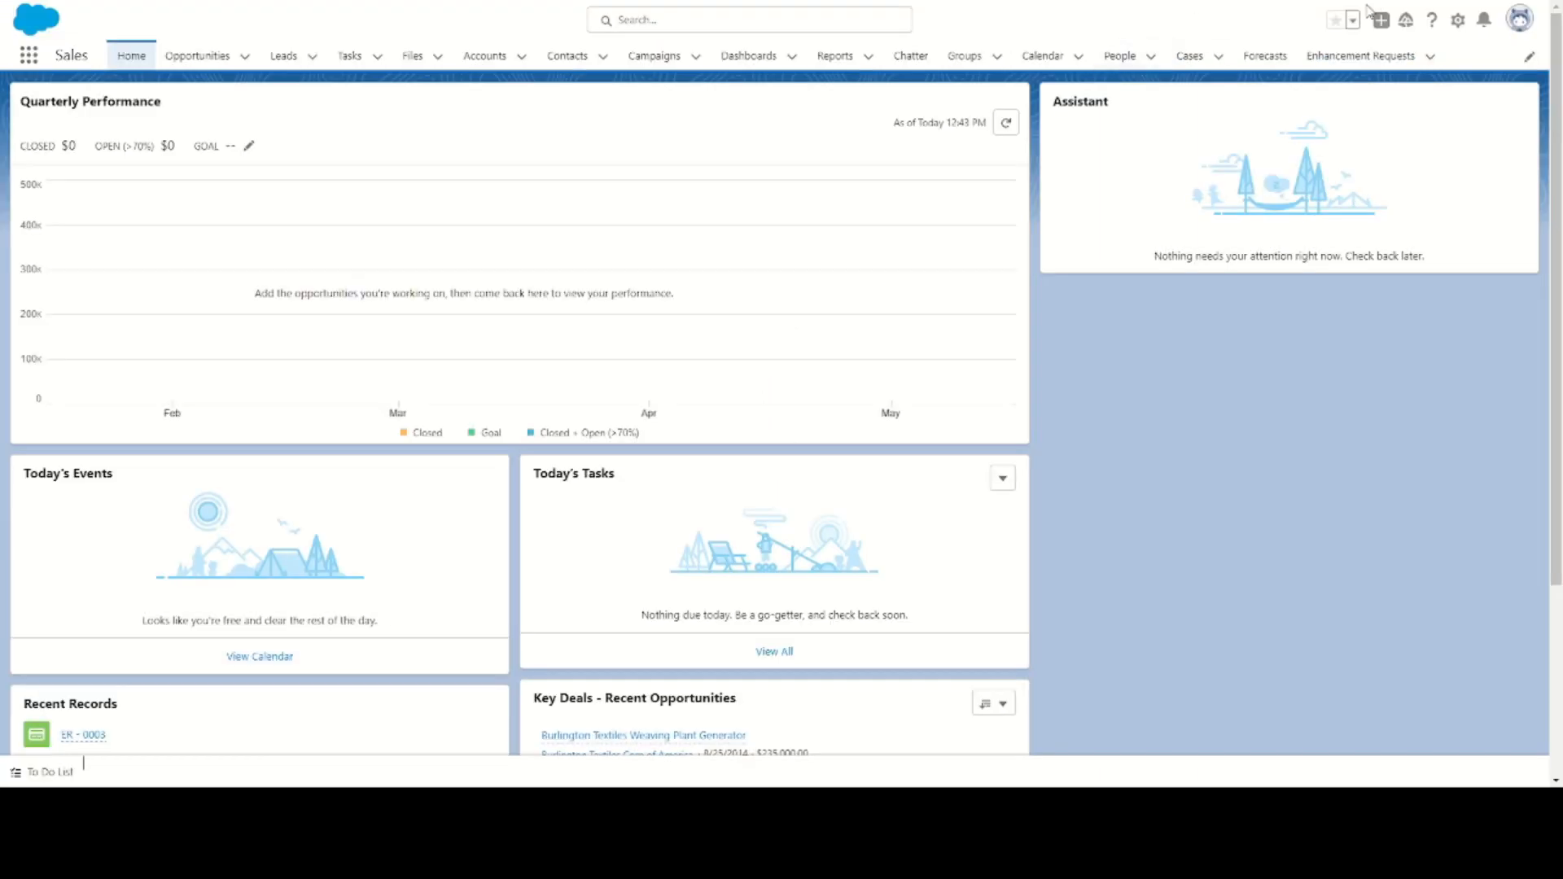
# - Create an enhancement request of type Report/Dashboard with description test and need-by date February 24, 2023, and check Requested By in the Gmail notification
pyautogui.click(1381, 20)
pyautogui.click(1335, 85)
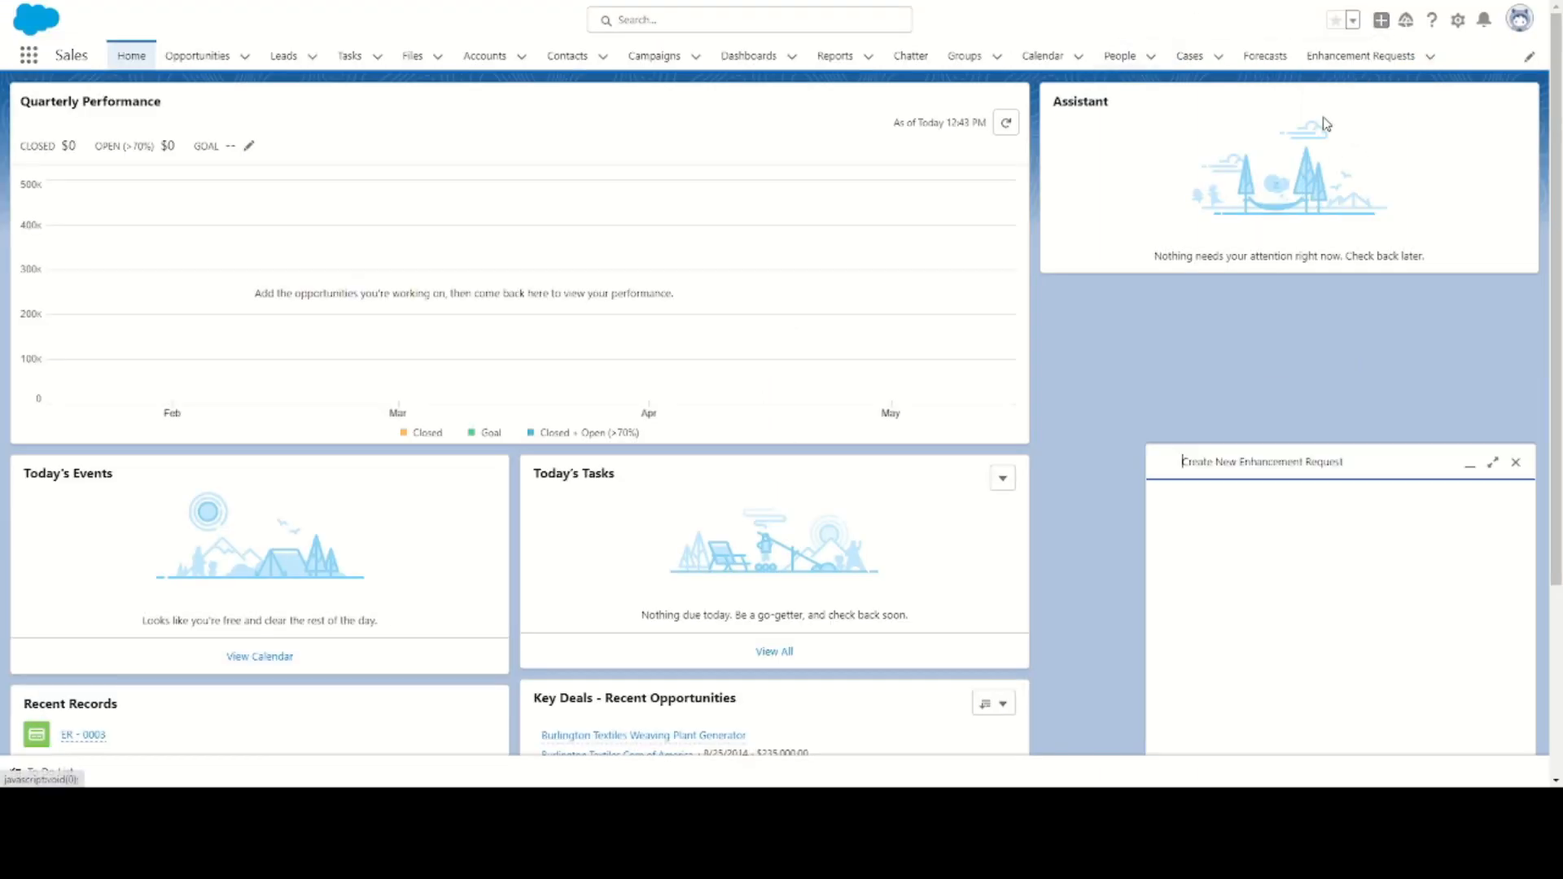
pyautogui.click(1241, 446)
pyautogui.click(1212, 506)
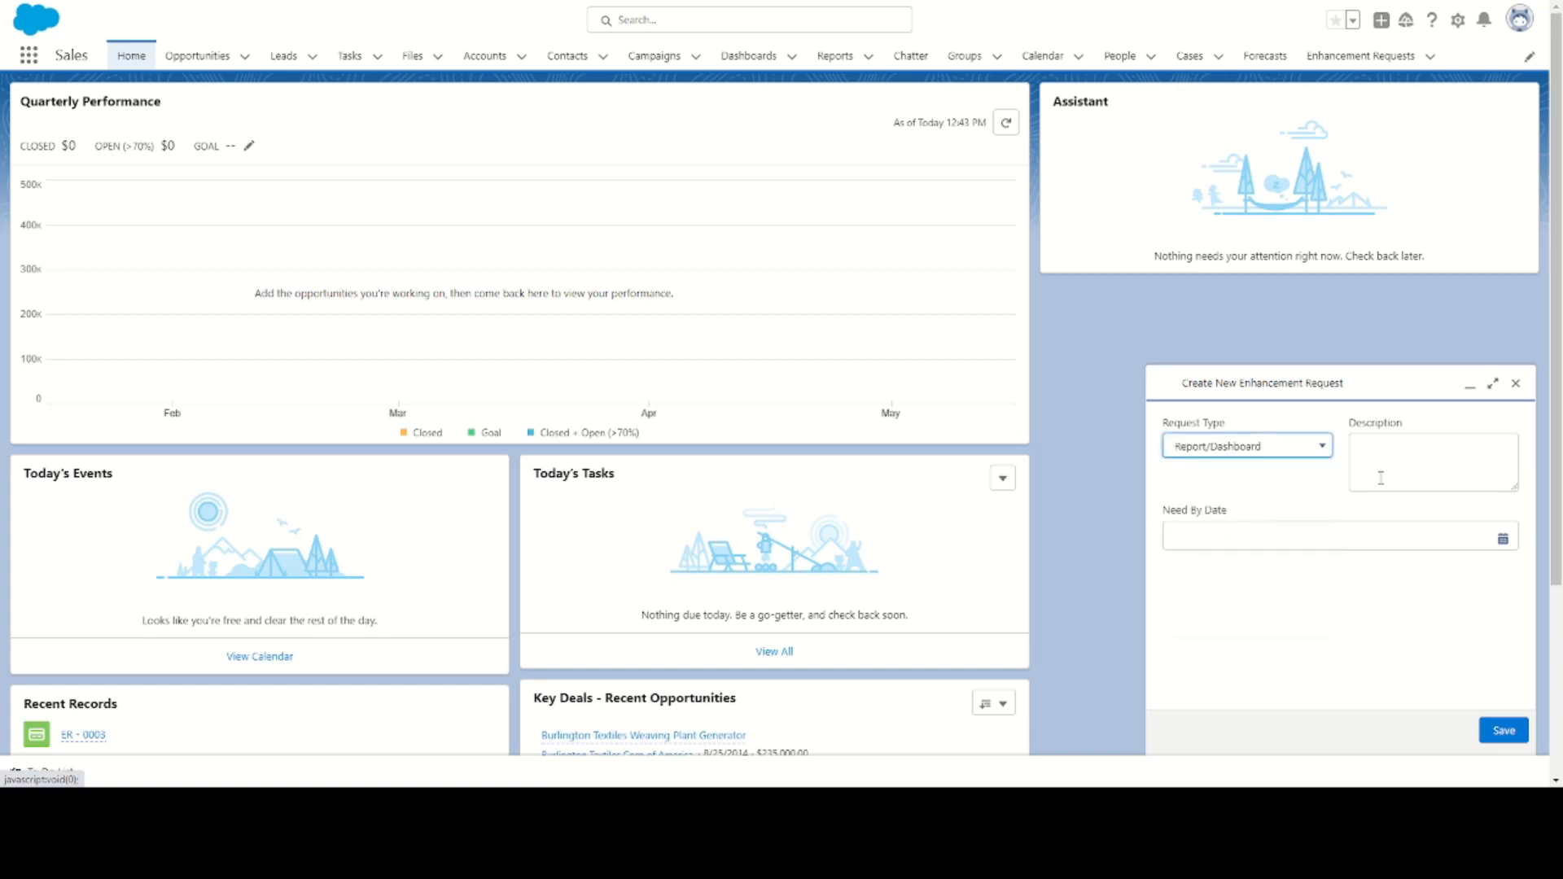
pyautogui.click(1381, 477)
pyautogui.write('test')
pyautogui.click(1349, 540)
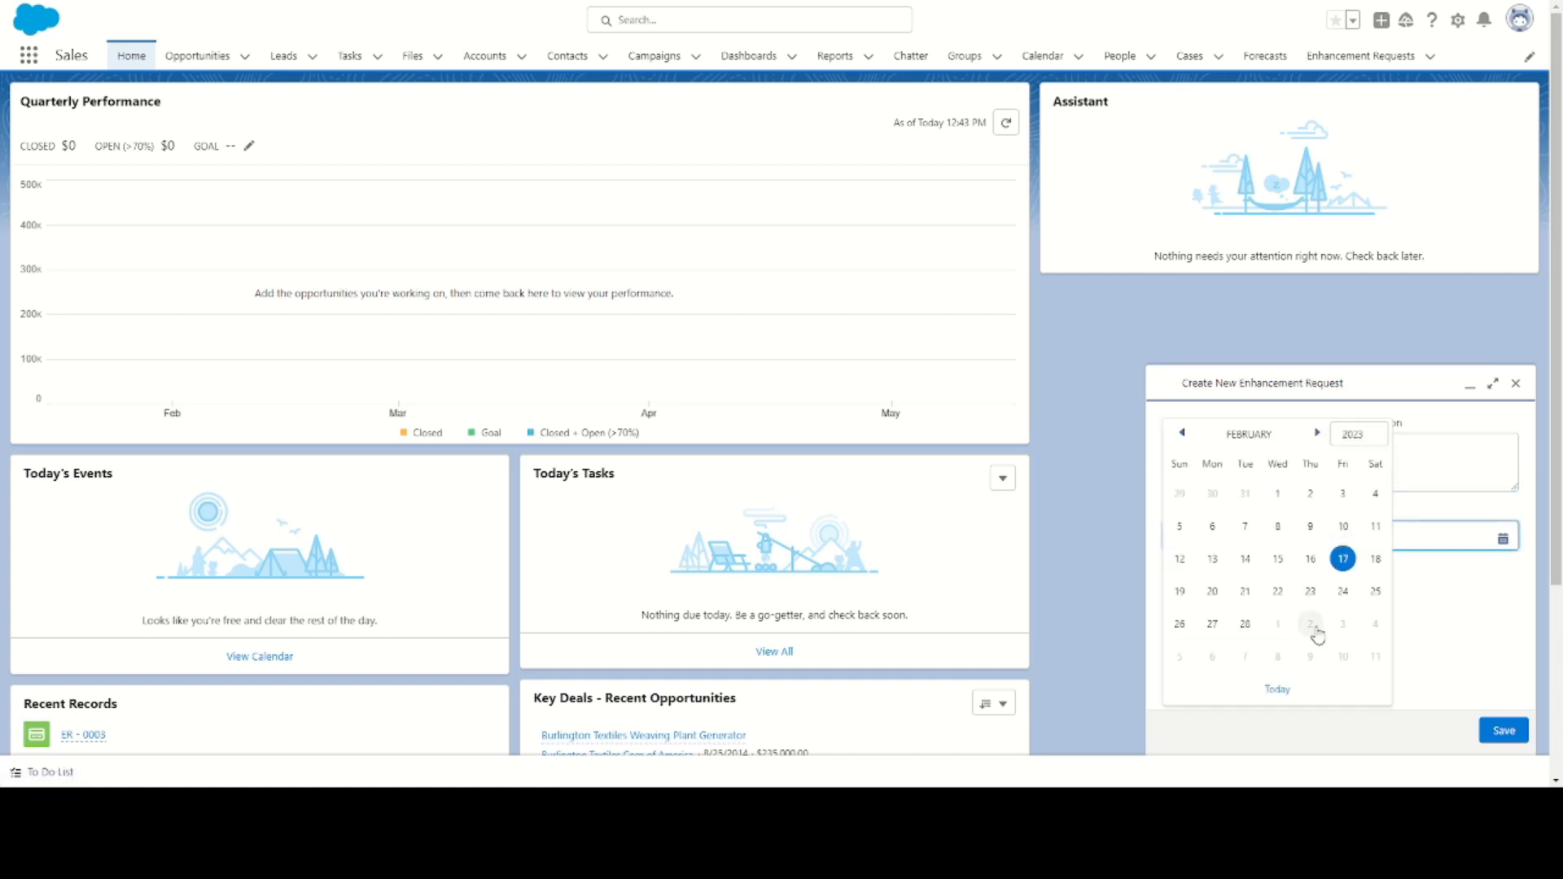
pyautogui.click(1345, 591)
pyautogui.click(1513, 732)
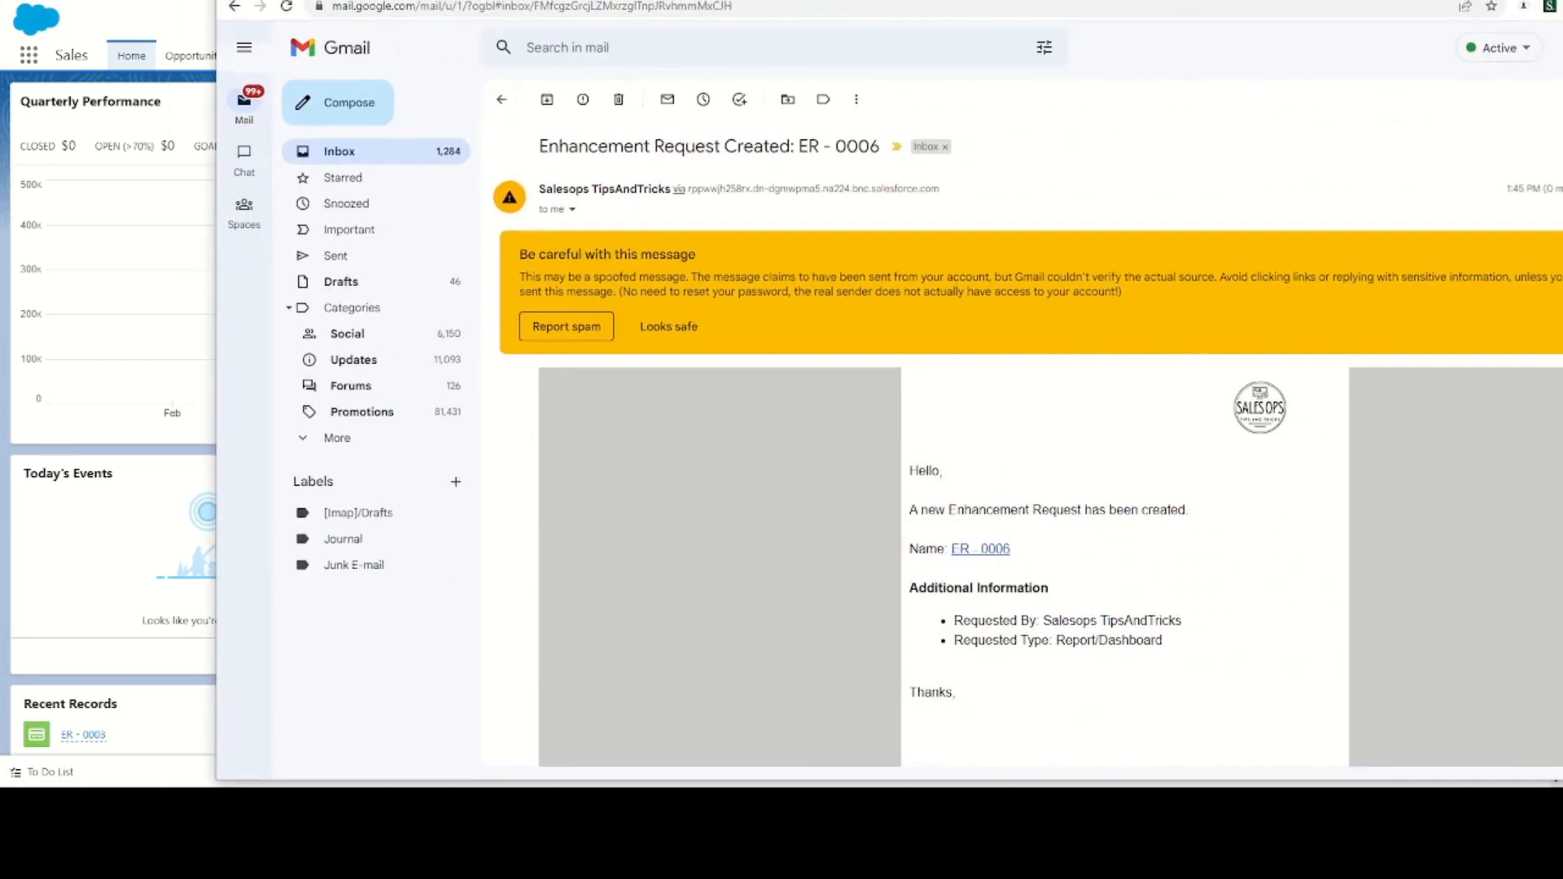
pyautogui.moveTo(1185, 623); pyautogui.dragTo(1055, 626)
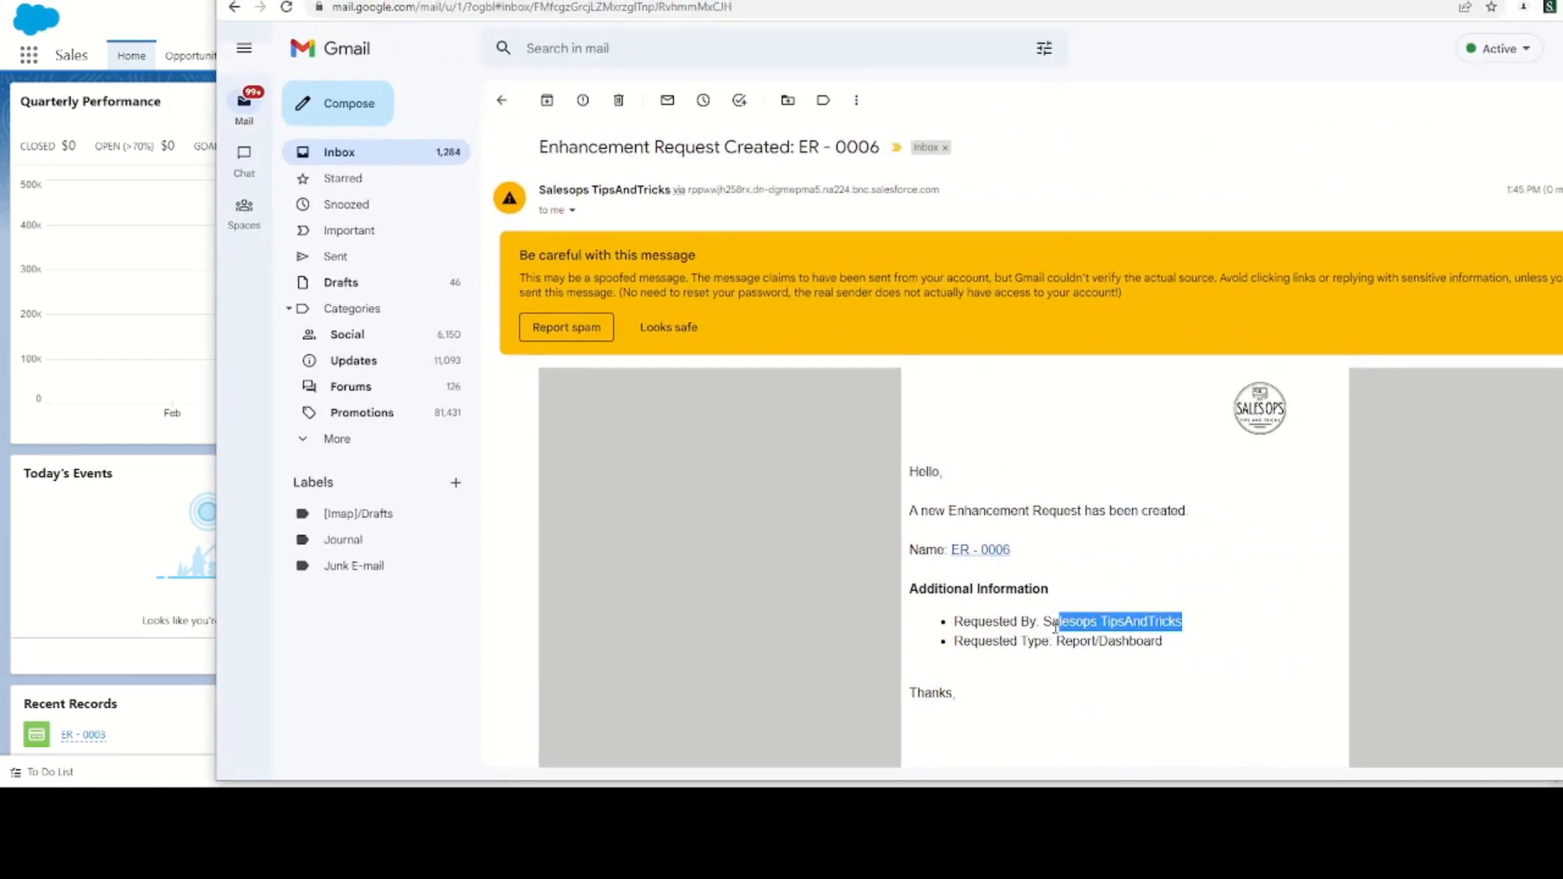
pyautogui.click(1120, 636)
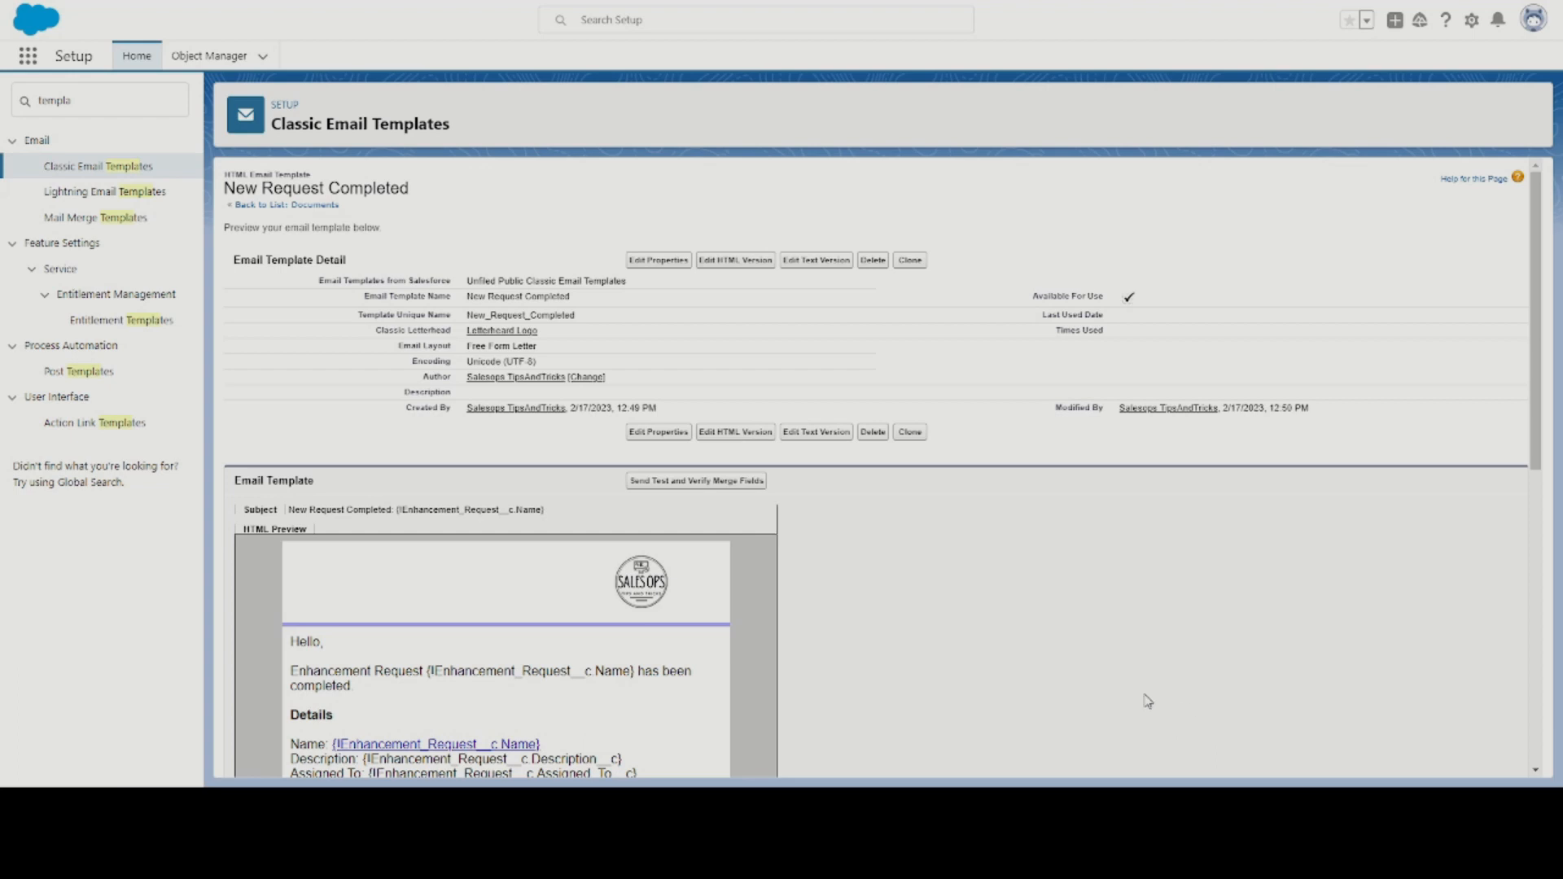
# - Review the New Request Completed email template and the recipients of the New Request Completed email alert
pyautogui.scroll(-3, 788, 628)
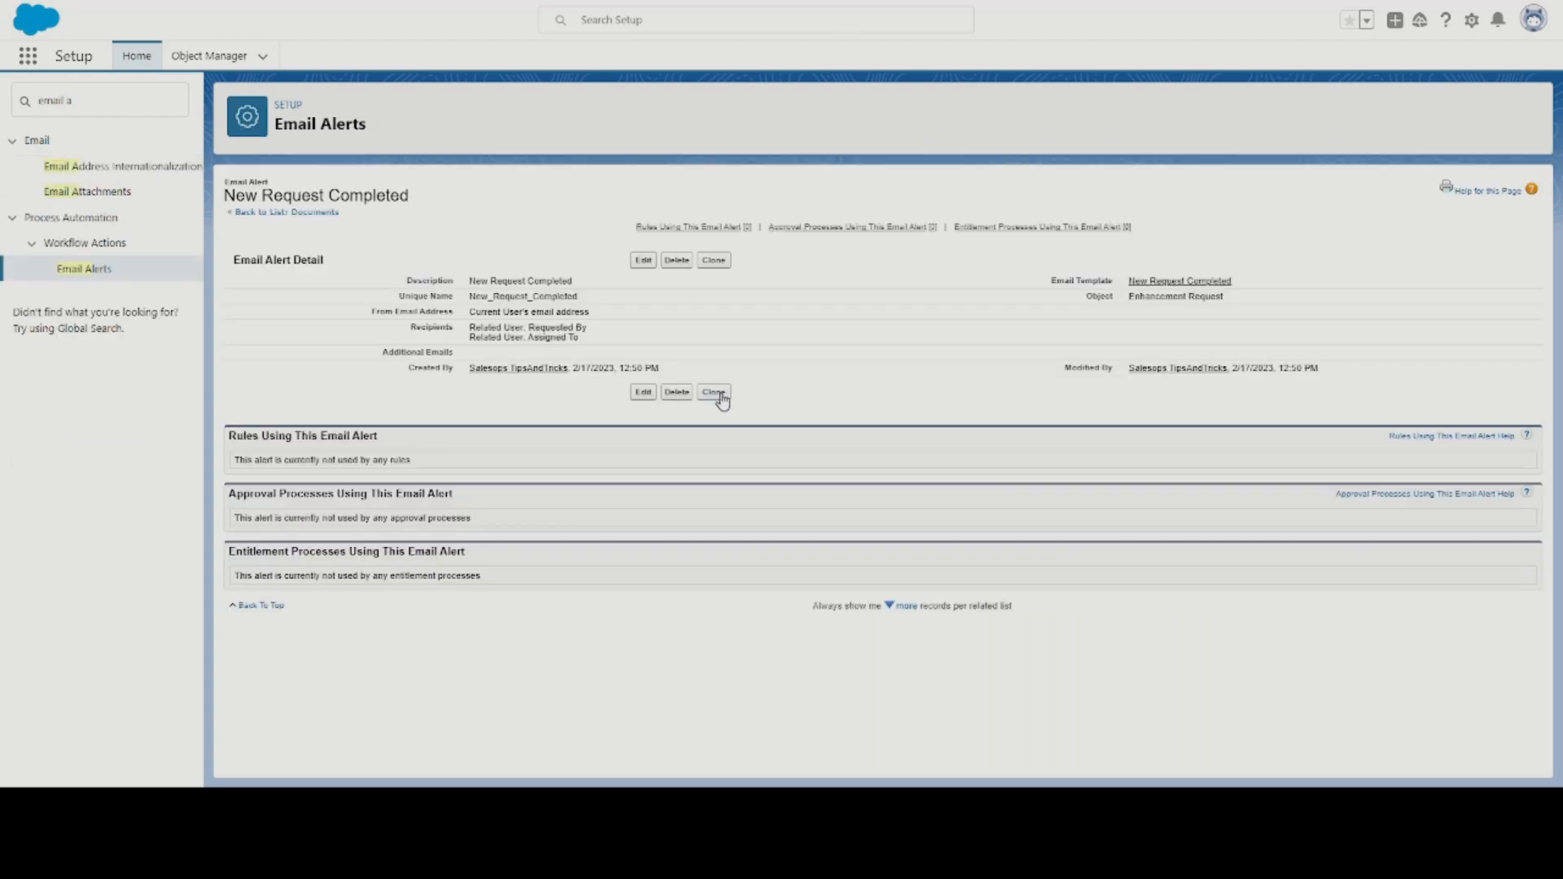
pyautogui.moveTo(583, 340); pyautogui.dragTo(473, 326)
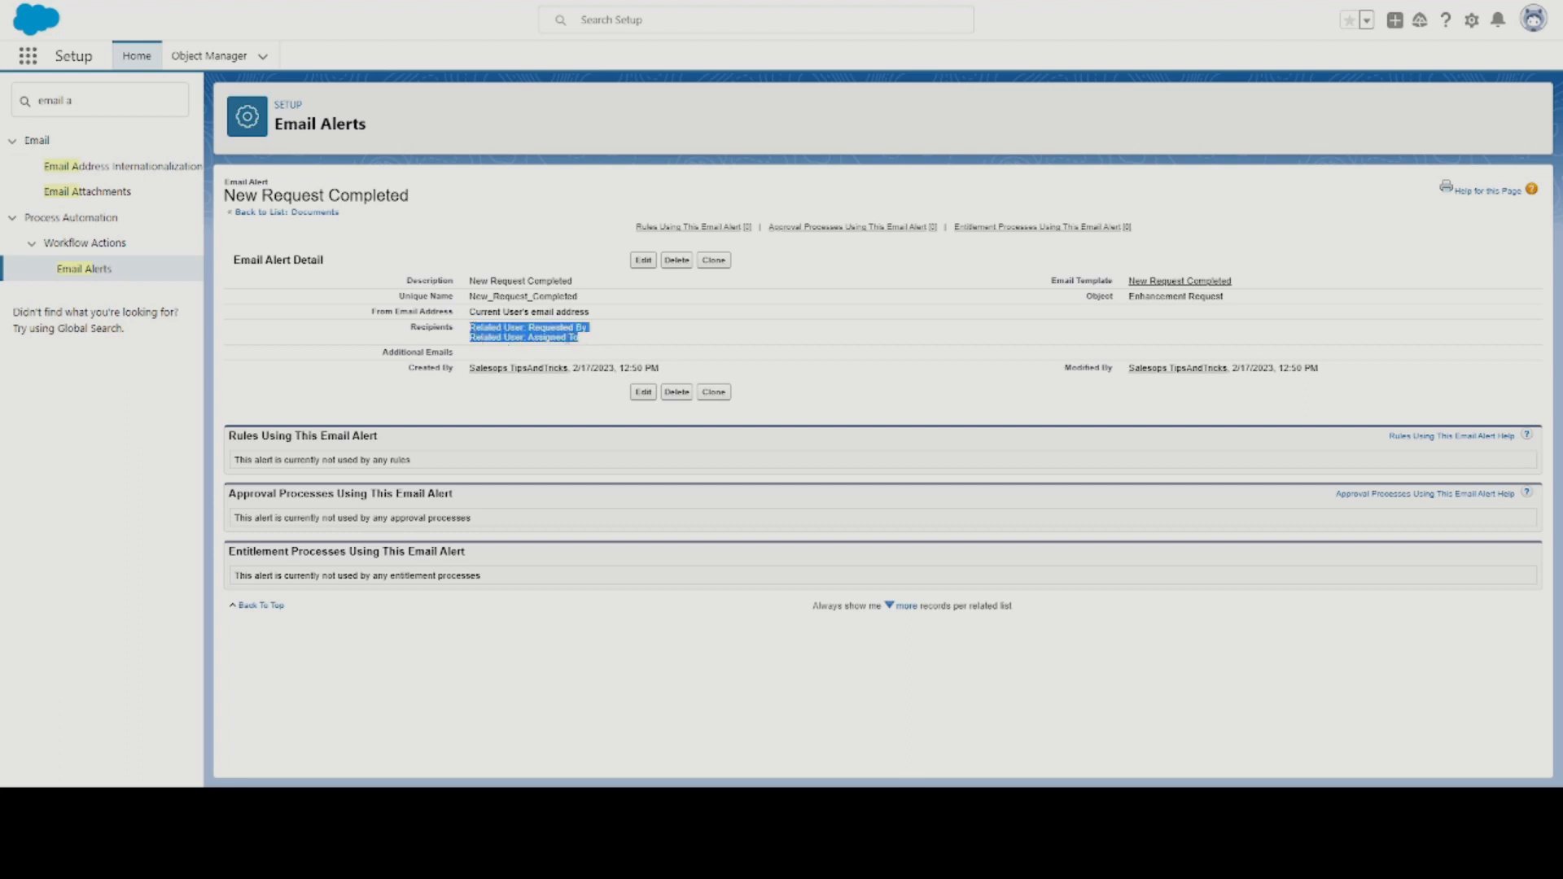
pyautogui.click(612, 337)
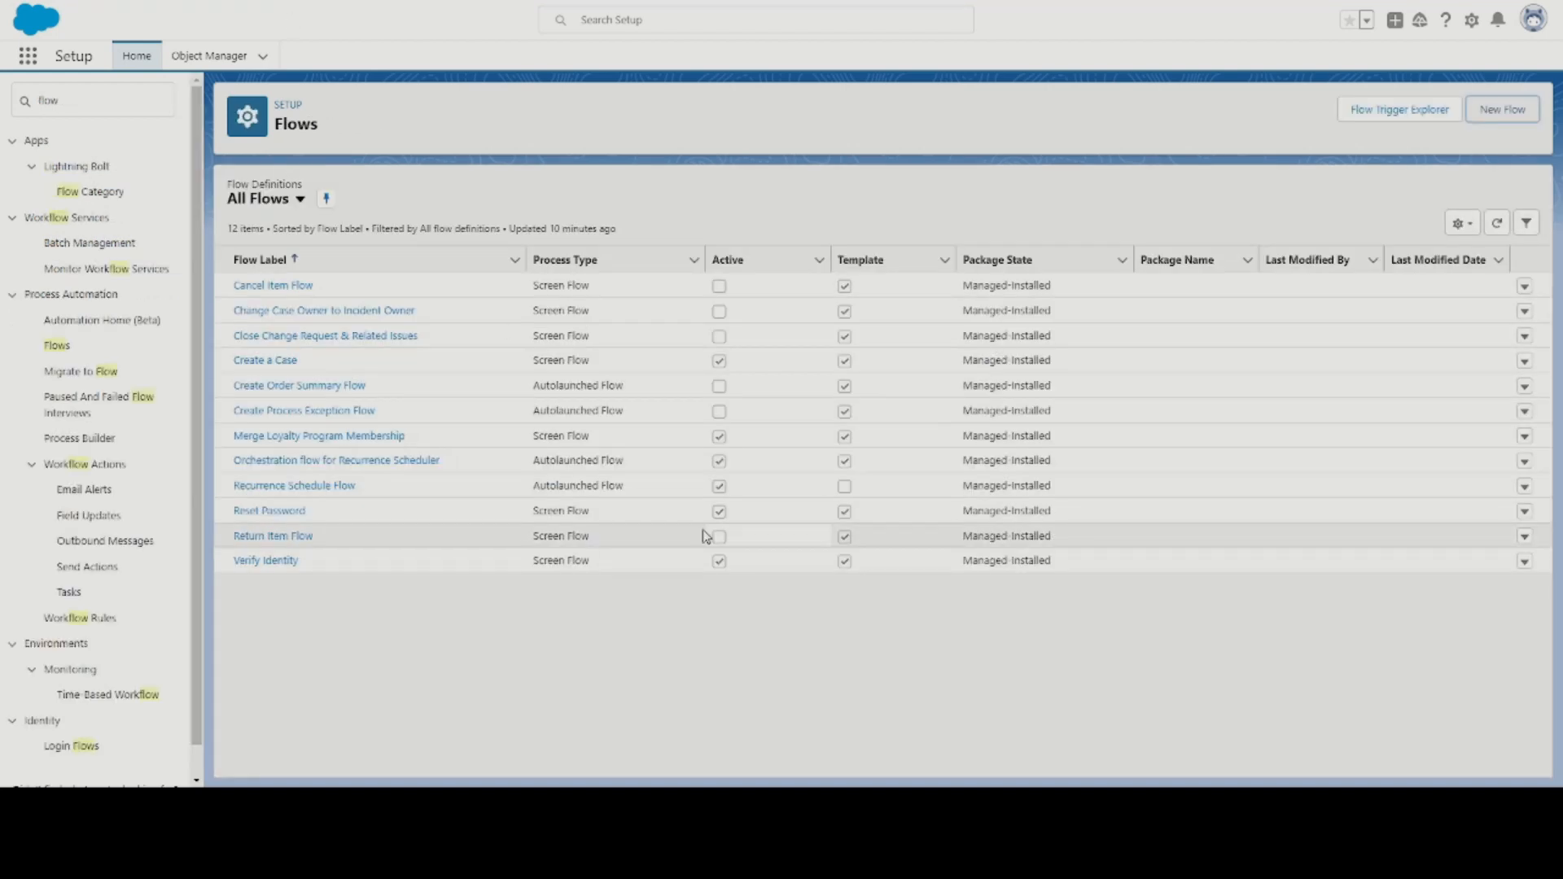
# - Create a record-triggered flow on the Enhancement Request object that triggers when a record is updated
pyautogui.click(1498, 111)
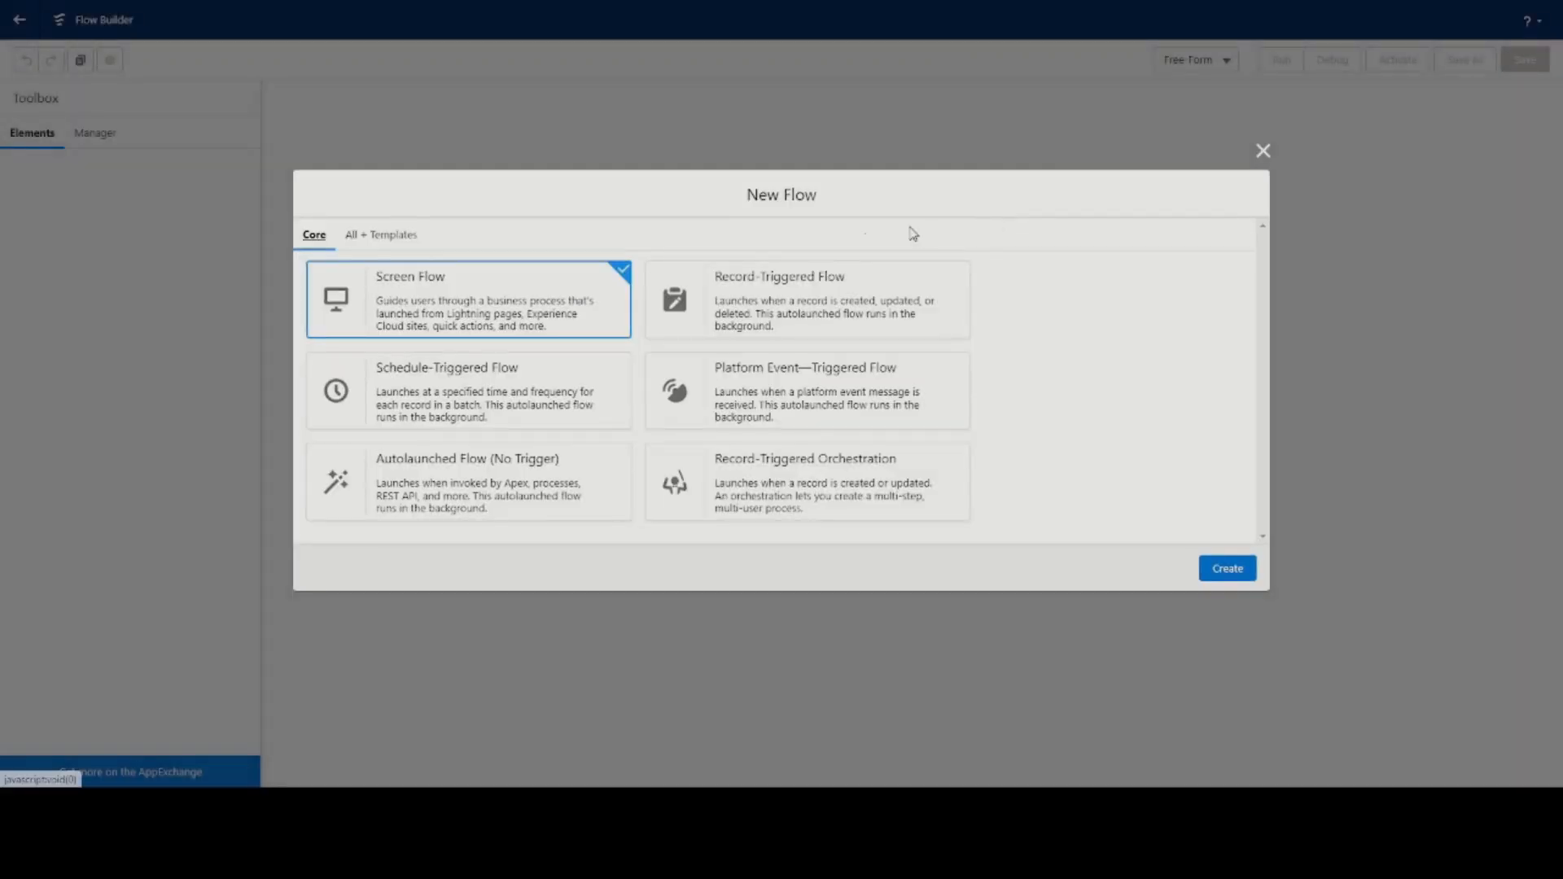
pyautogui.click(769, 311)
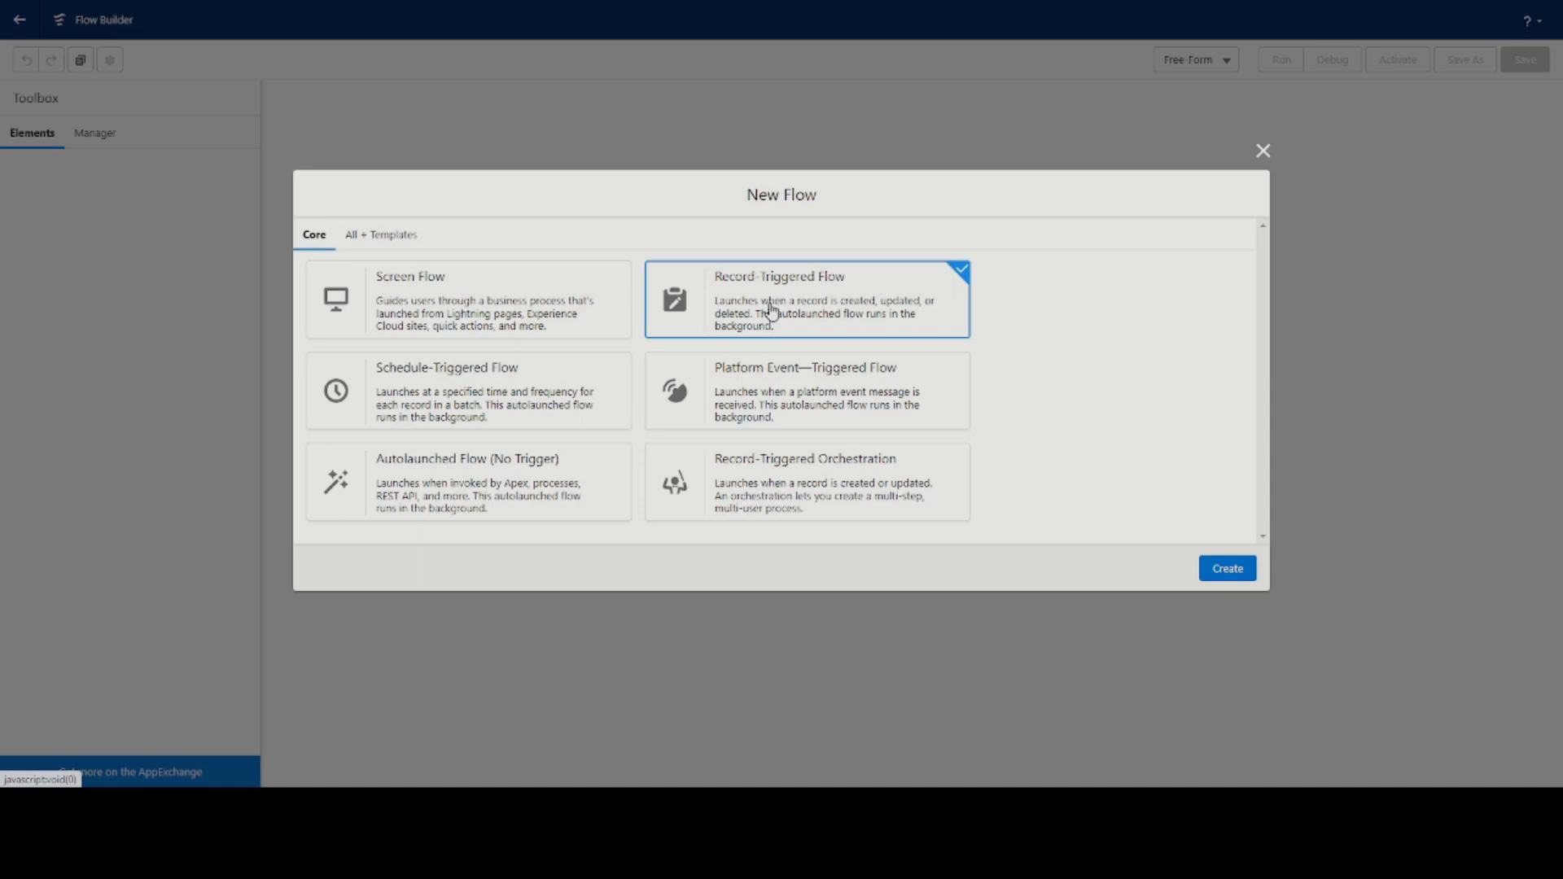
pyautogui.click(1215, 578)
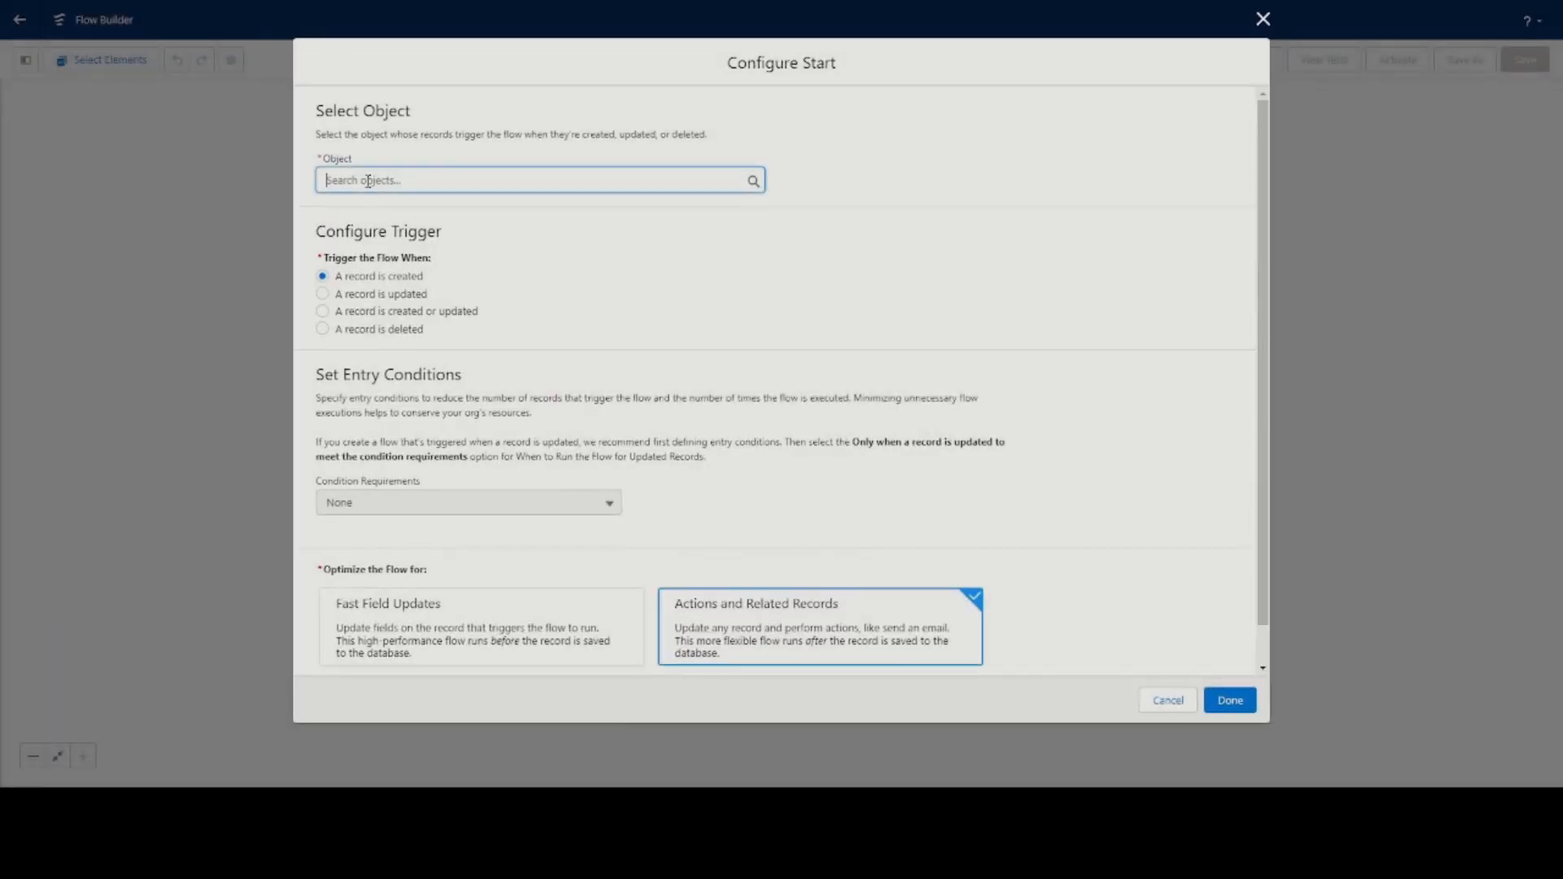
pyautogui.click(370, 181)
pyautogui.write('enh')
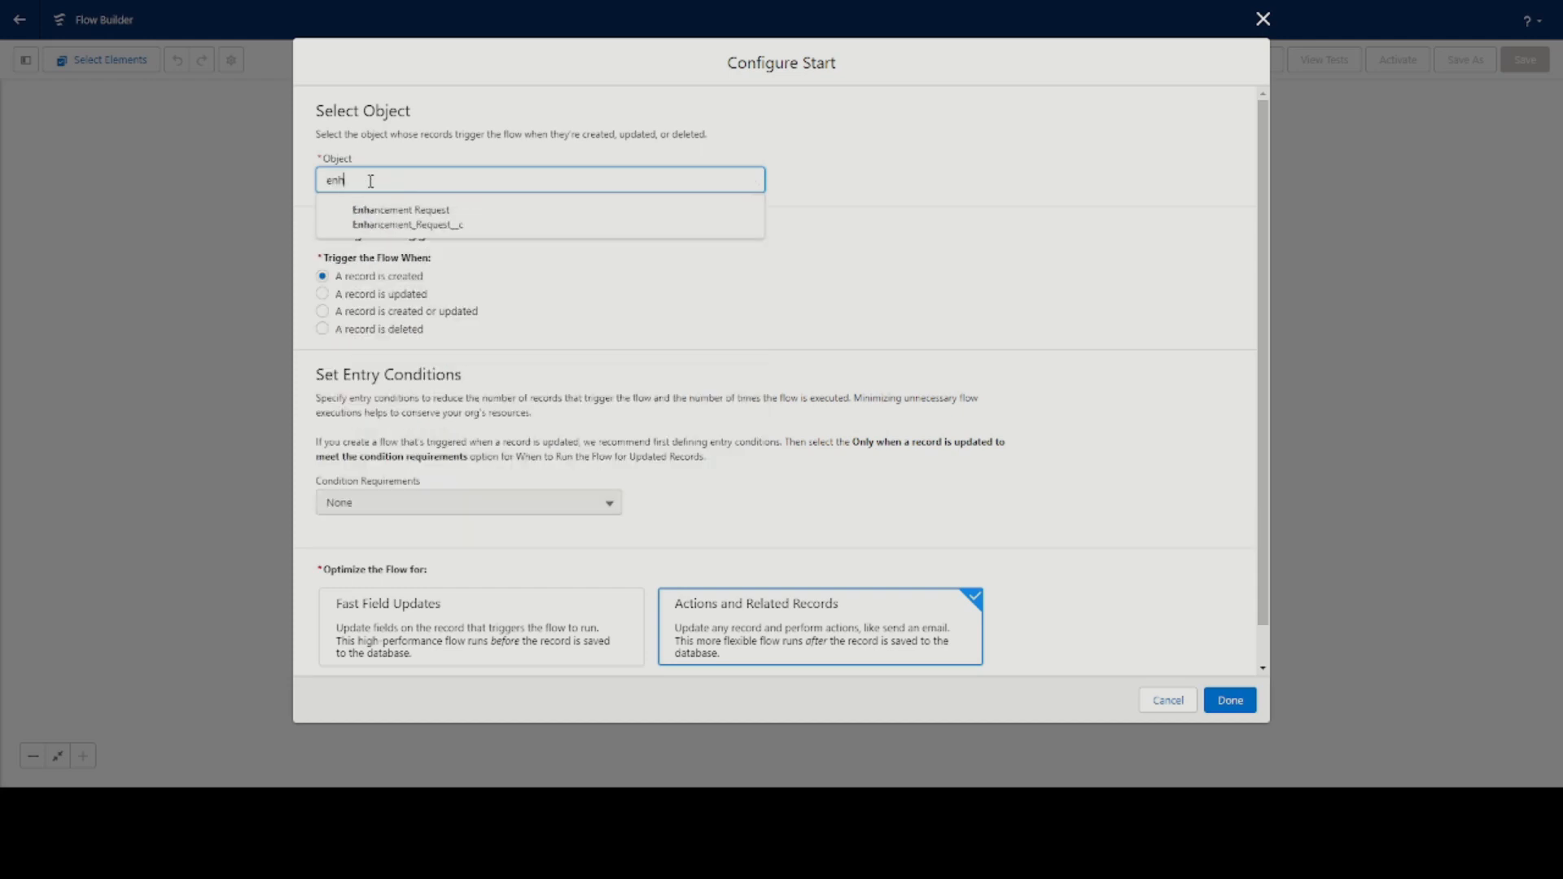
pyautogui.click(443, 223)
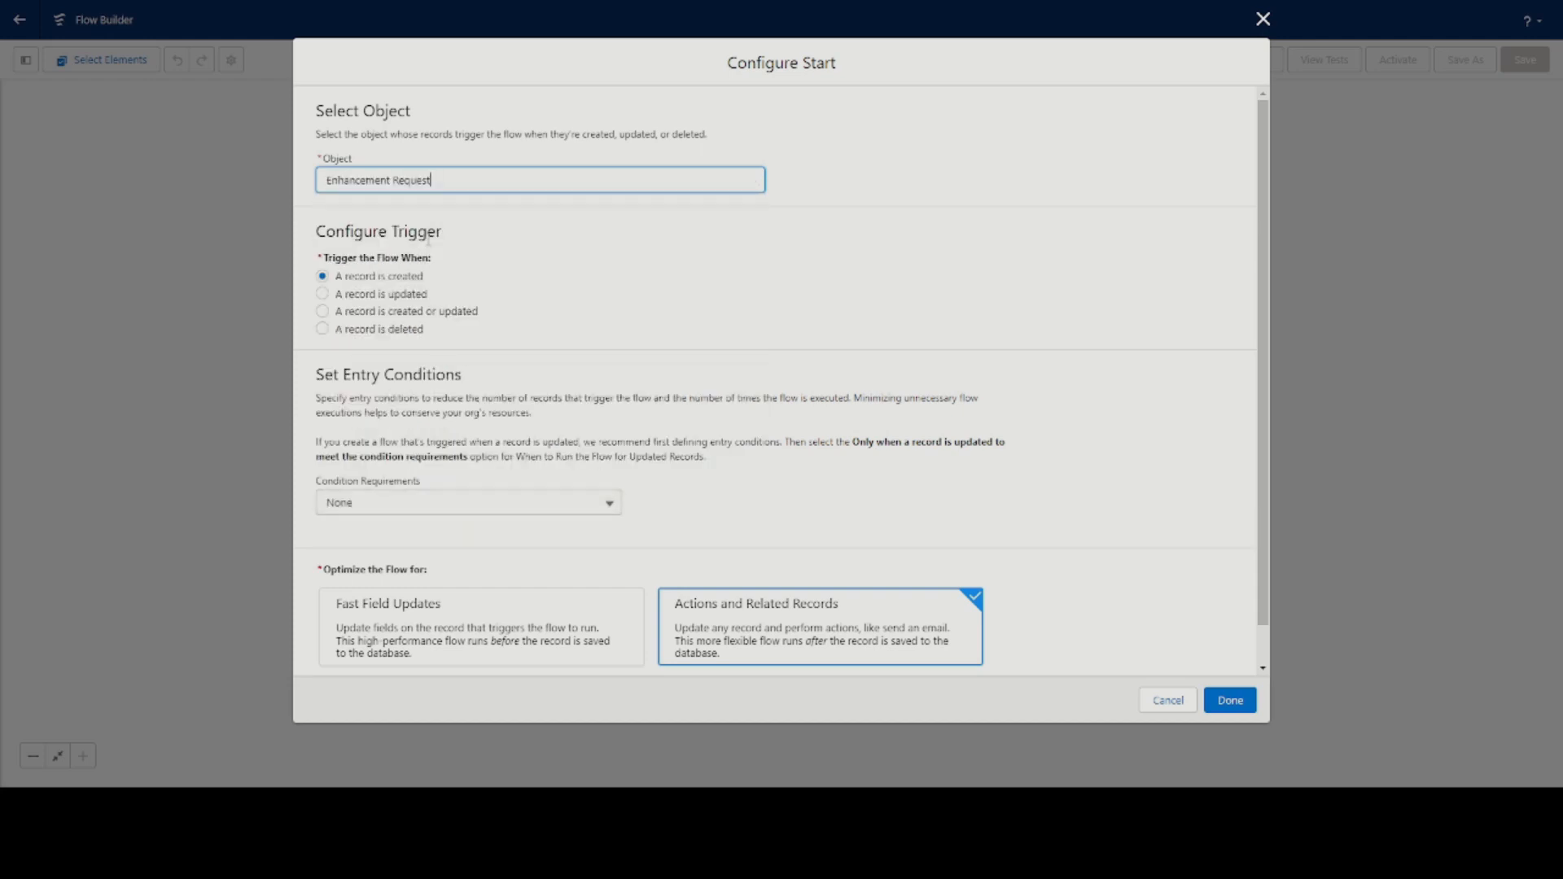
pyautogui.click(322, 294)
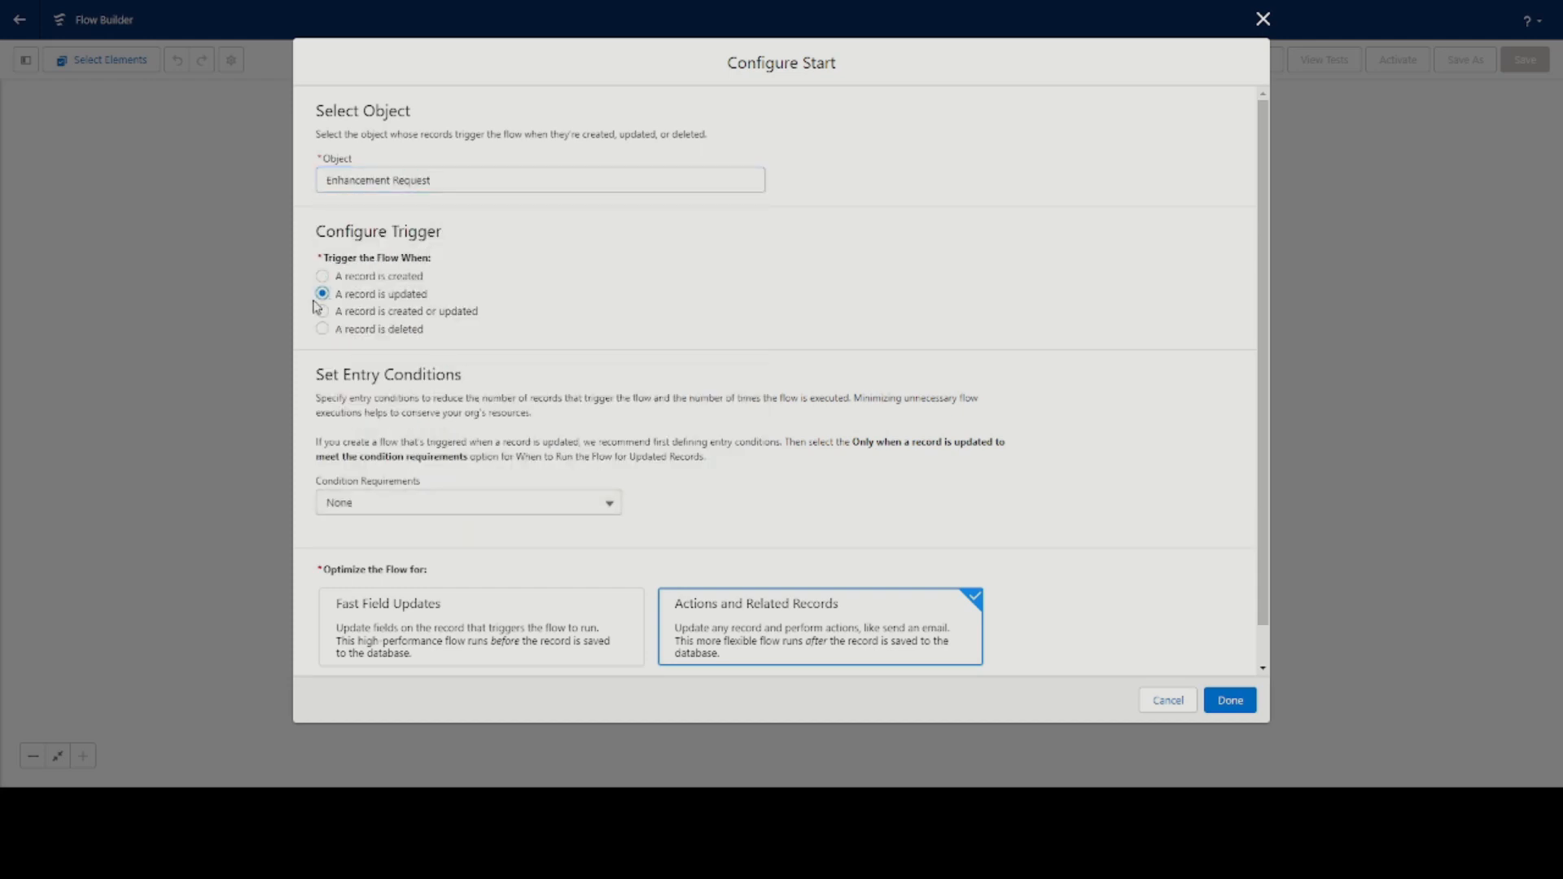
# - Require all entry conditions to be met and set the first condition to Request_Status__c Equals Delivered
pyautogui.scroll(-1, 510, 534)
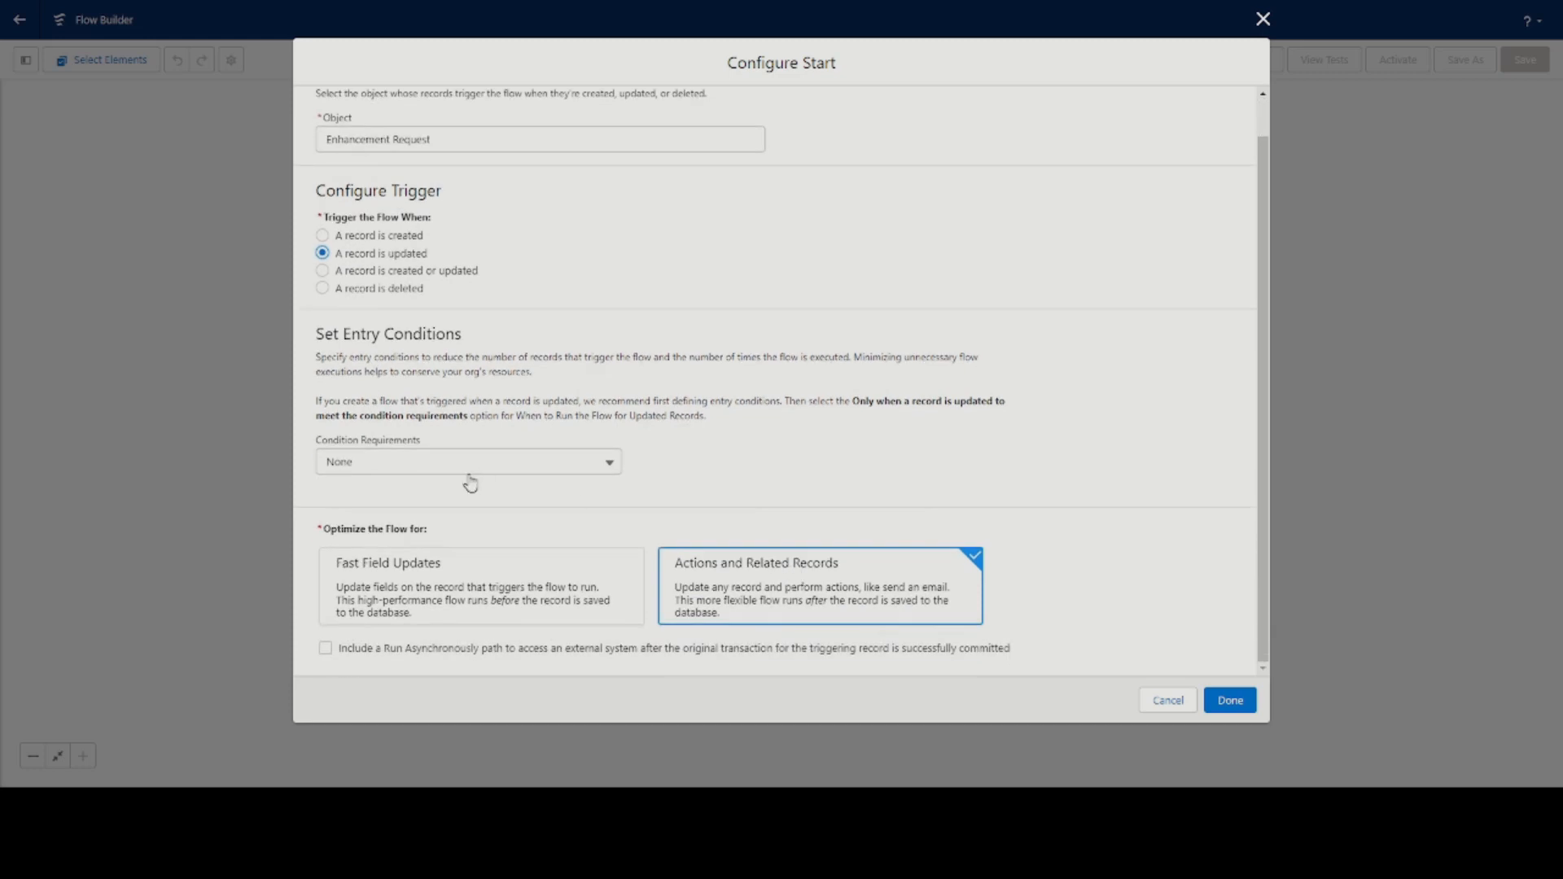
pyautogui.click(393, 460)
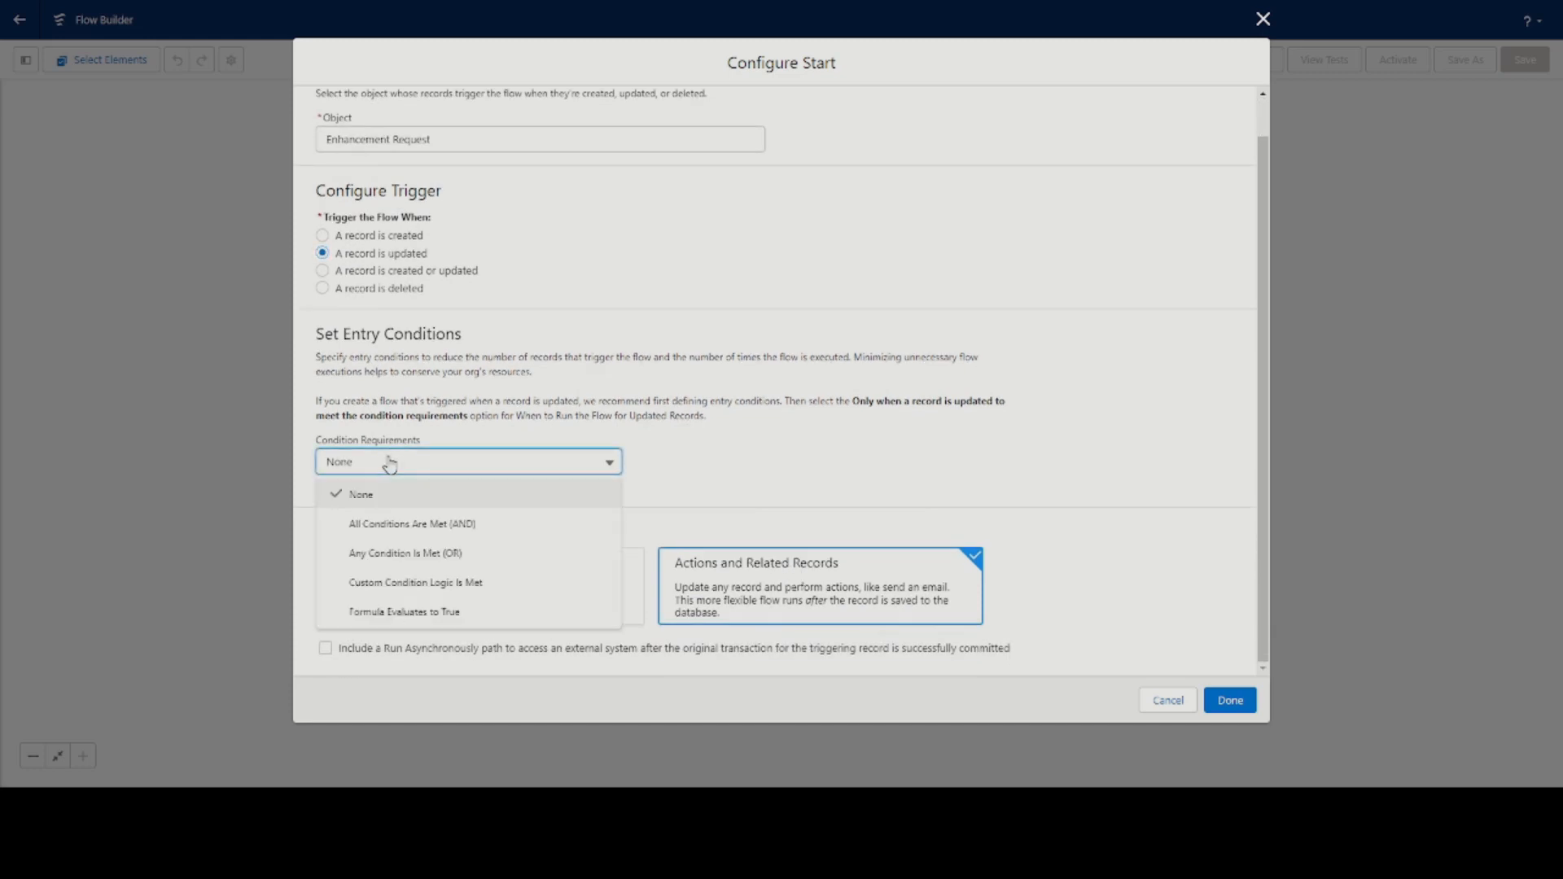
pyautogui.click(402, 523)
pyautogui.click(409, 528)
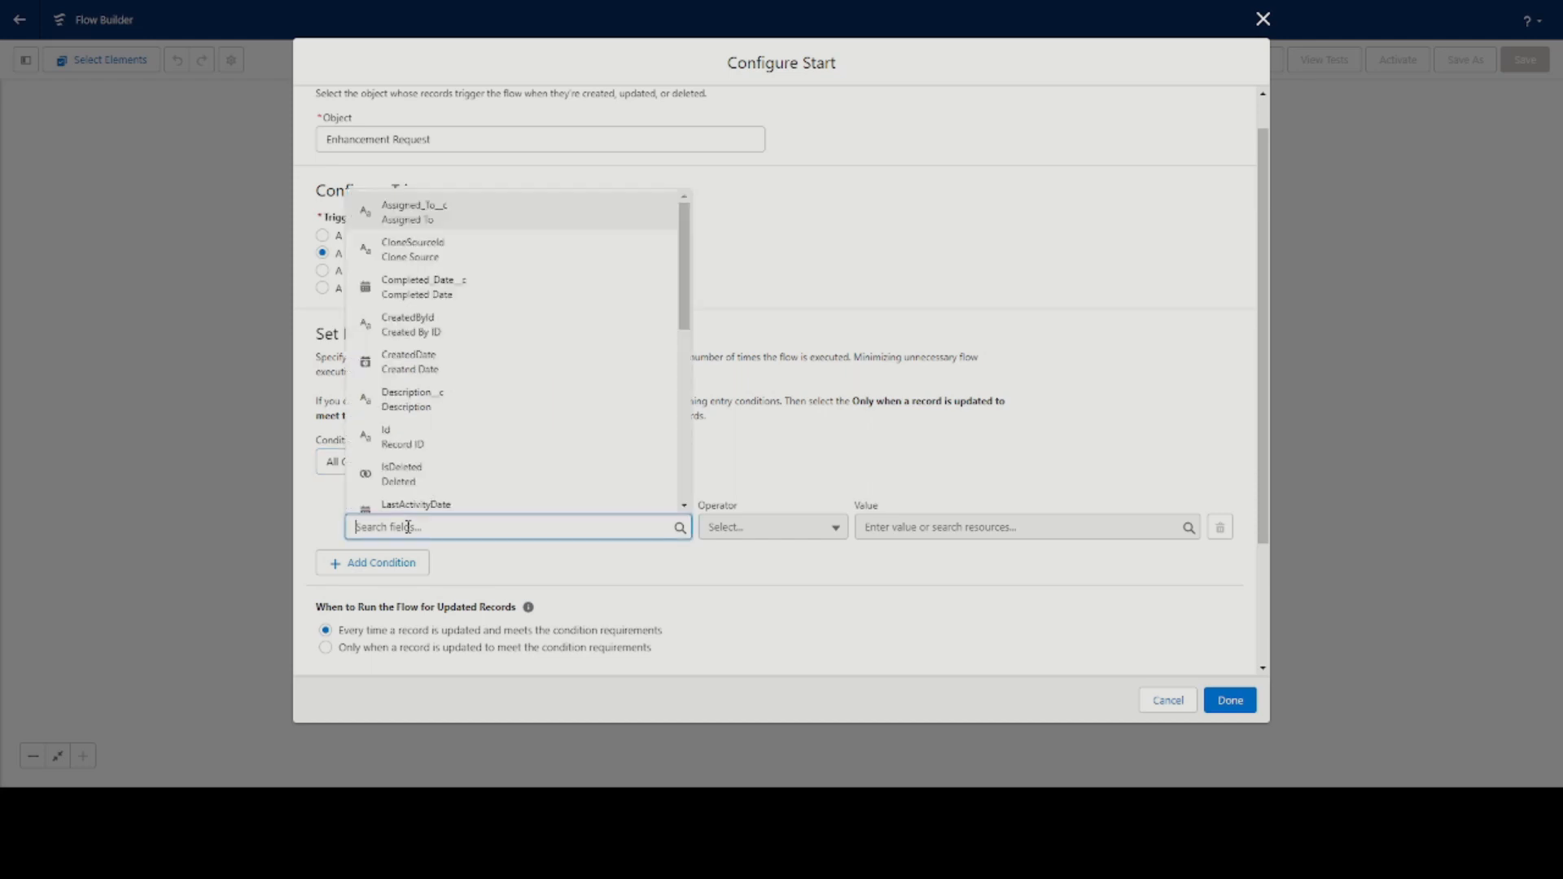
pyautogui.scroll(-5, 505, 374)
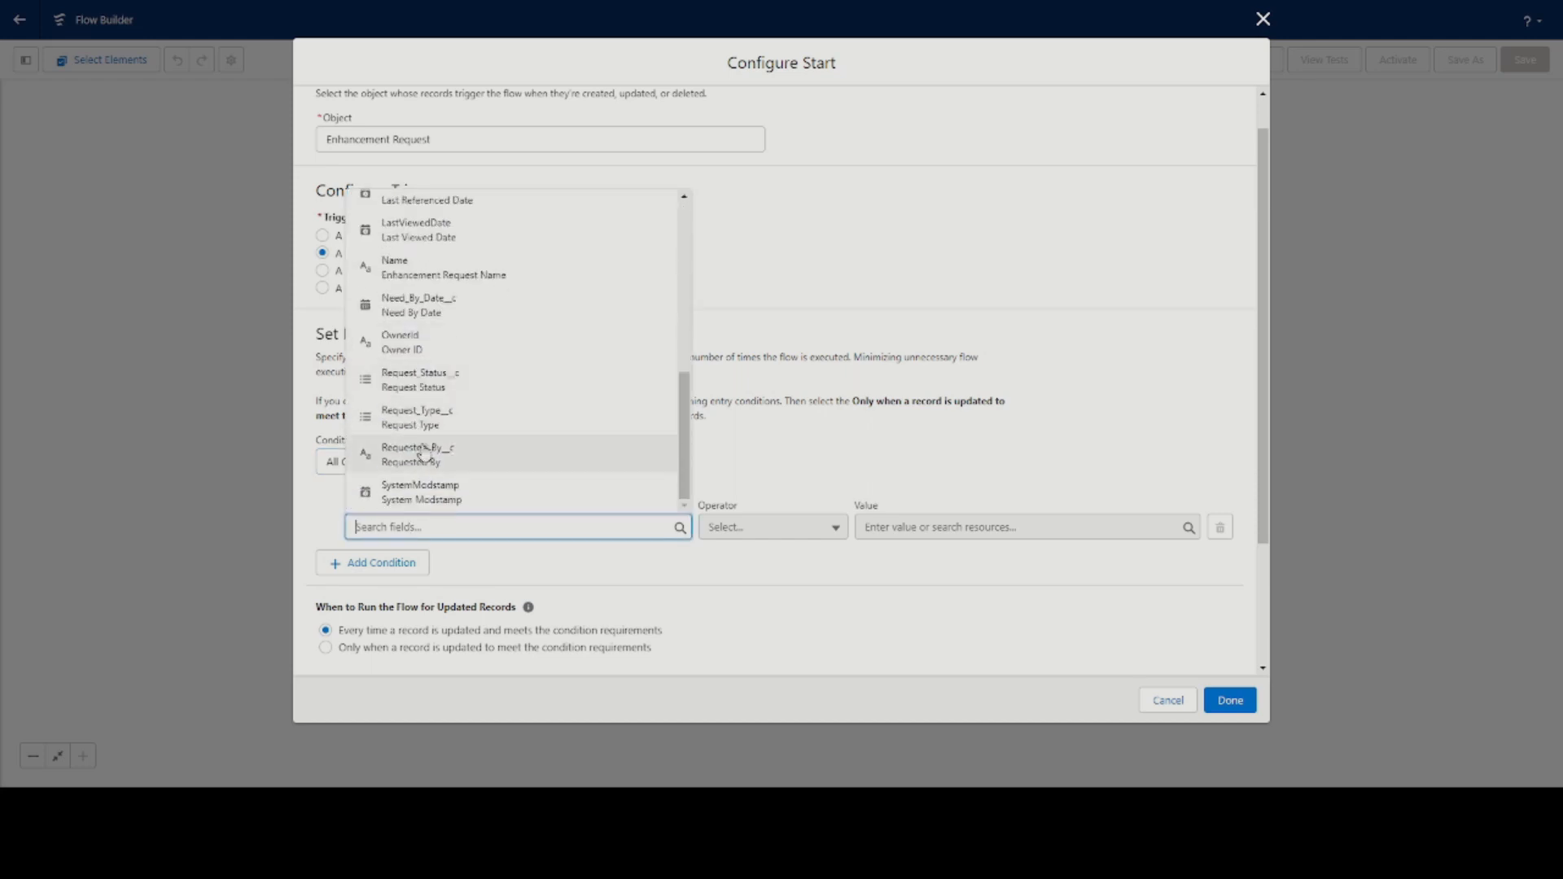
pyautogui.click(417, 379)
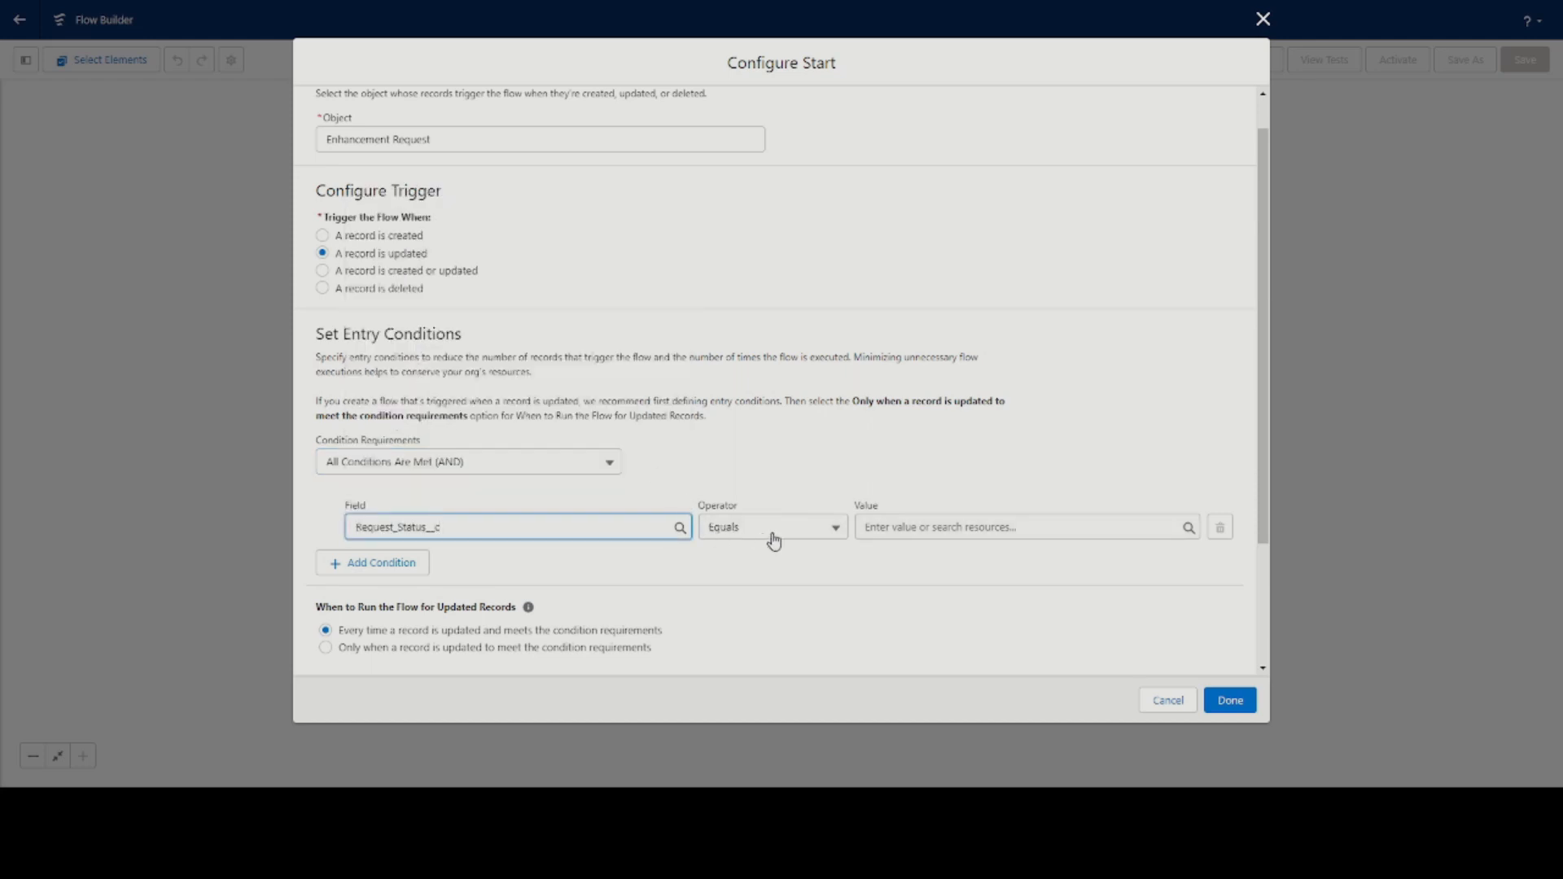
pyautogui.click(959, 526)
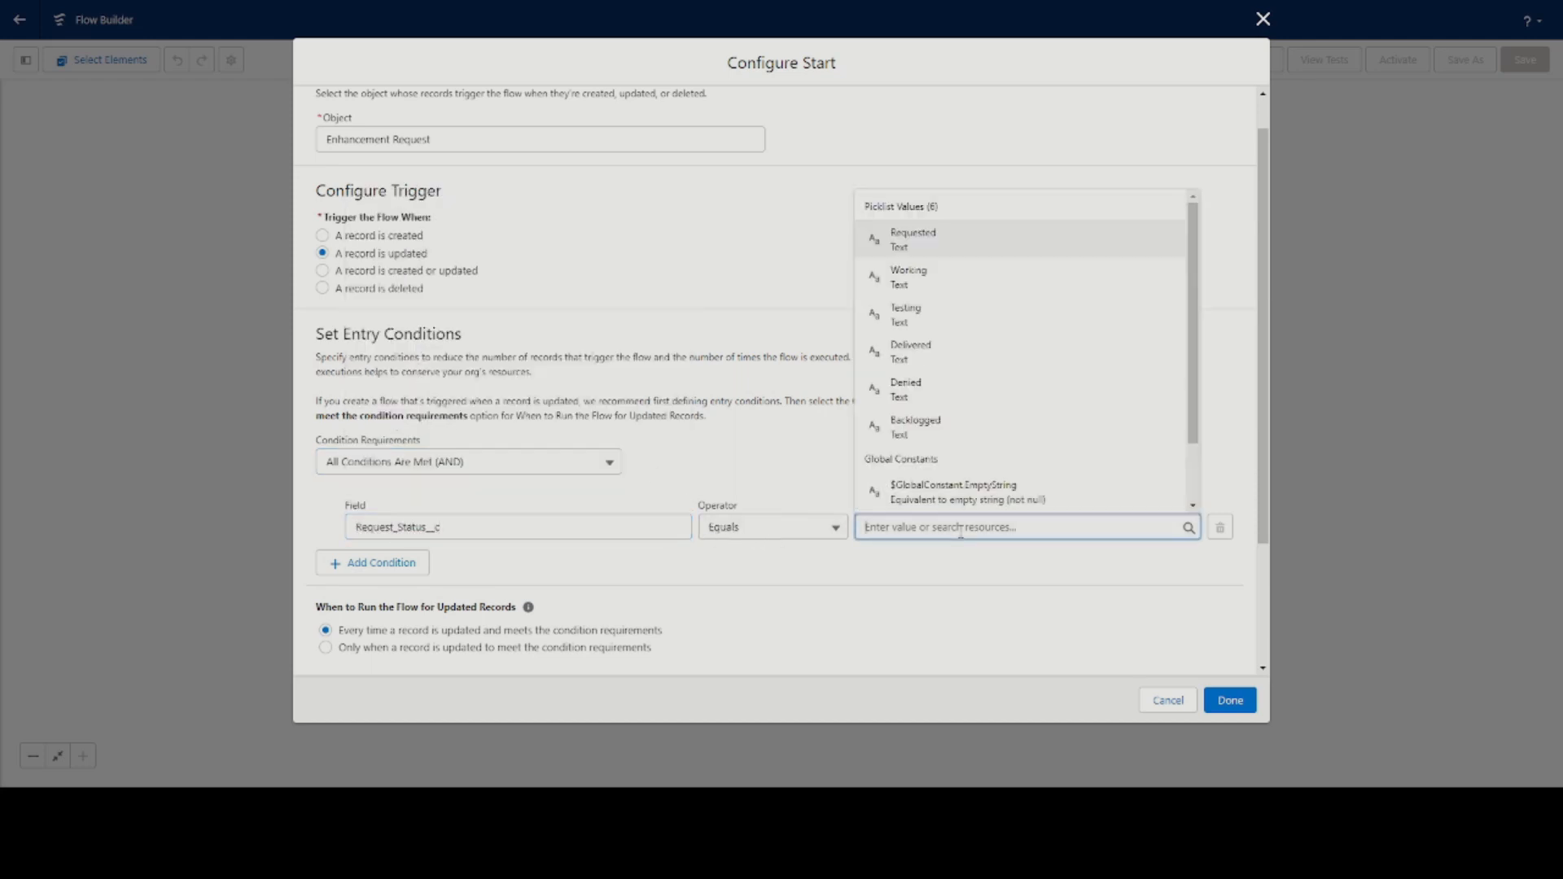
pyautogui.click(910, 356)
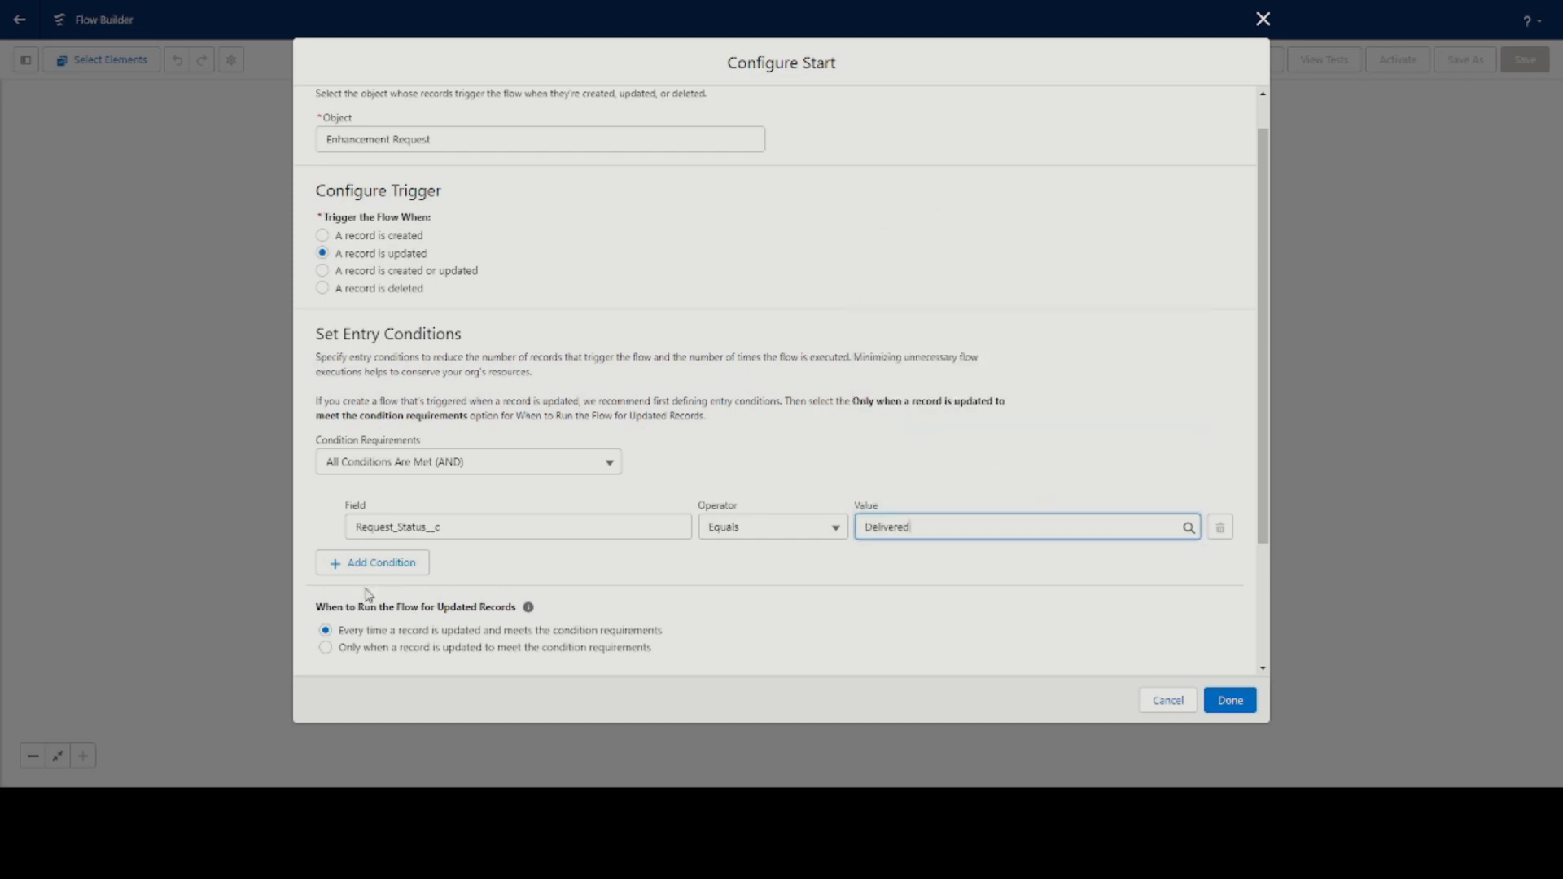
# - Add a second entry condition requiring Request_Status__c Is Changed to equal the global constant True
pyautogui.click(373, 564)
pyautogui.click(446, 578)
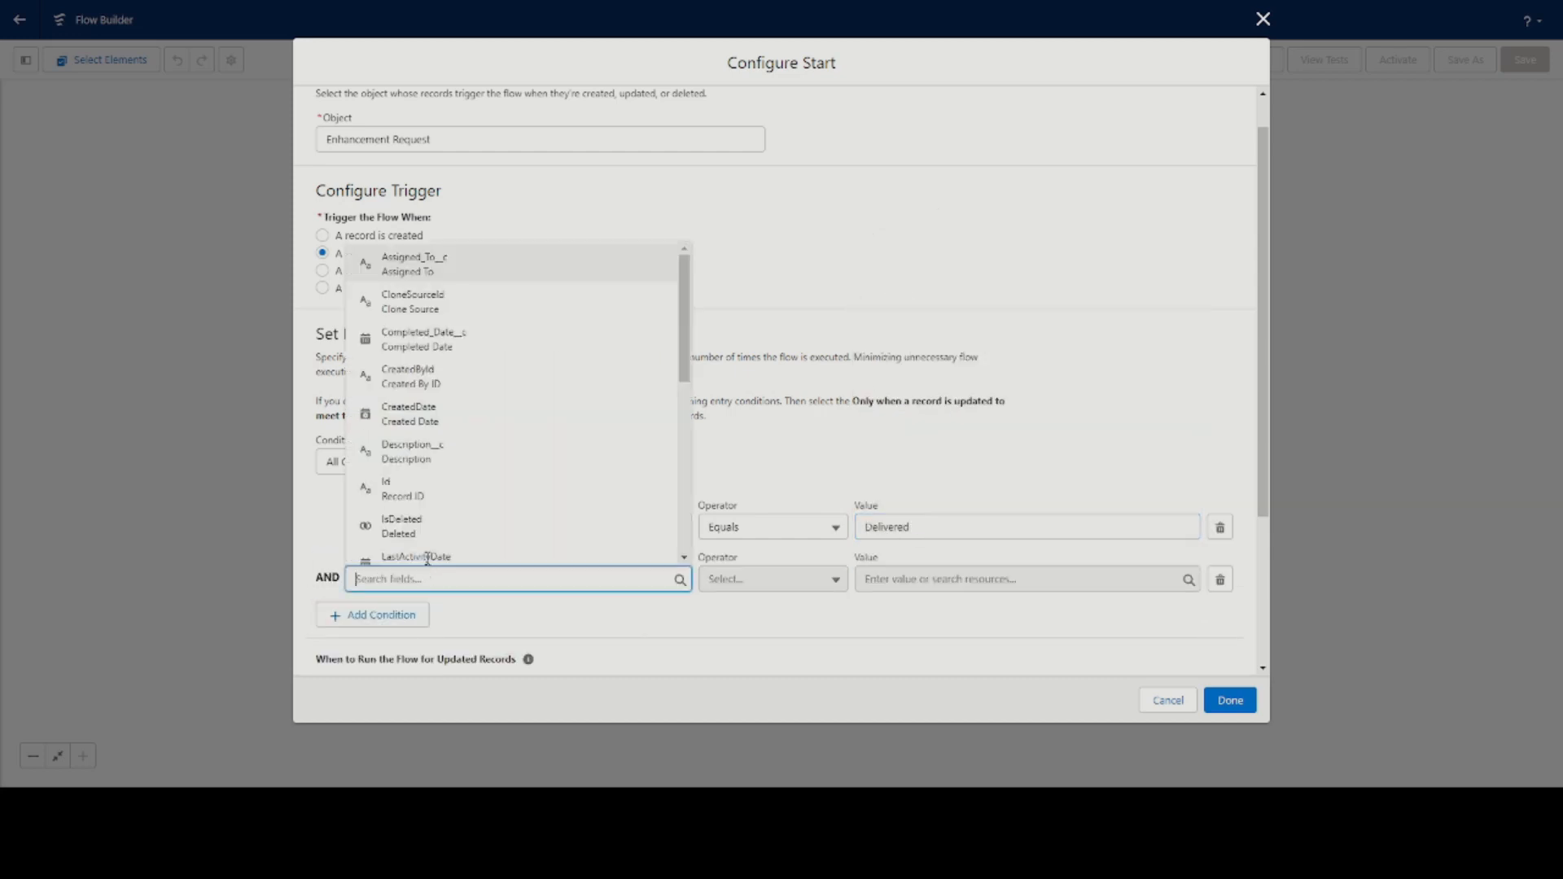
pyautogui.scroll(-5, 429, 541)
pyautogui.scroll(-2, 472, 535)
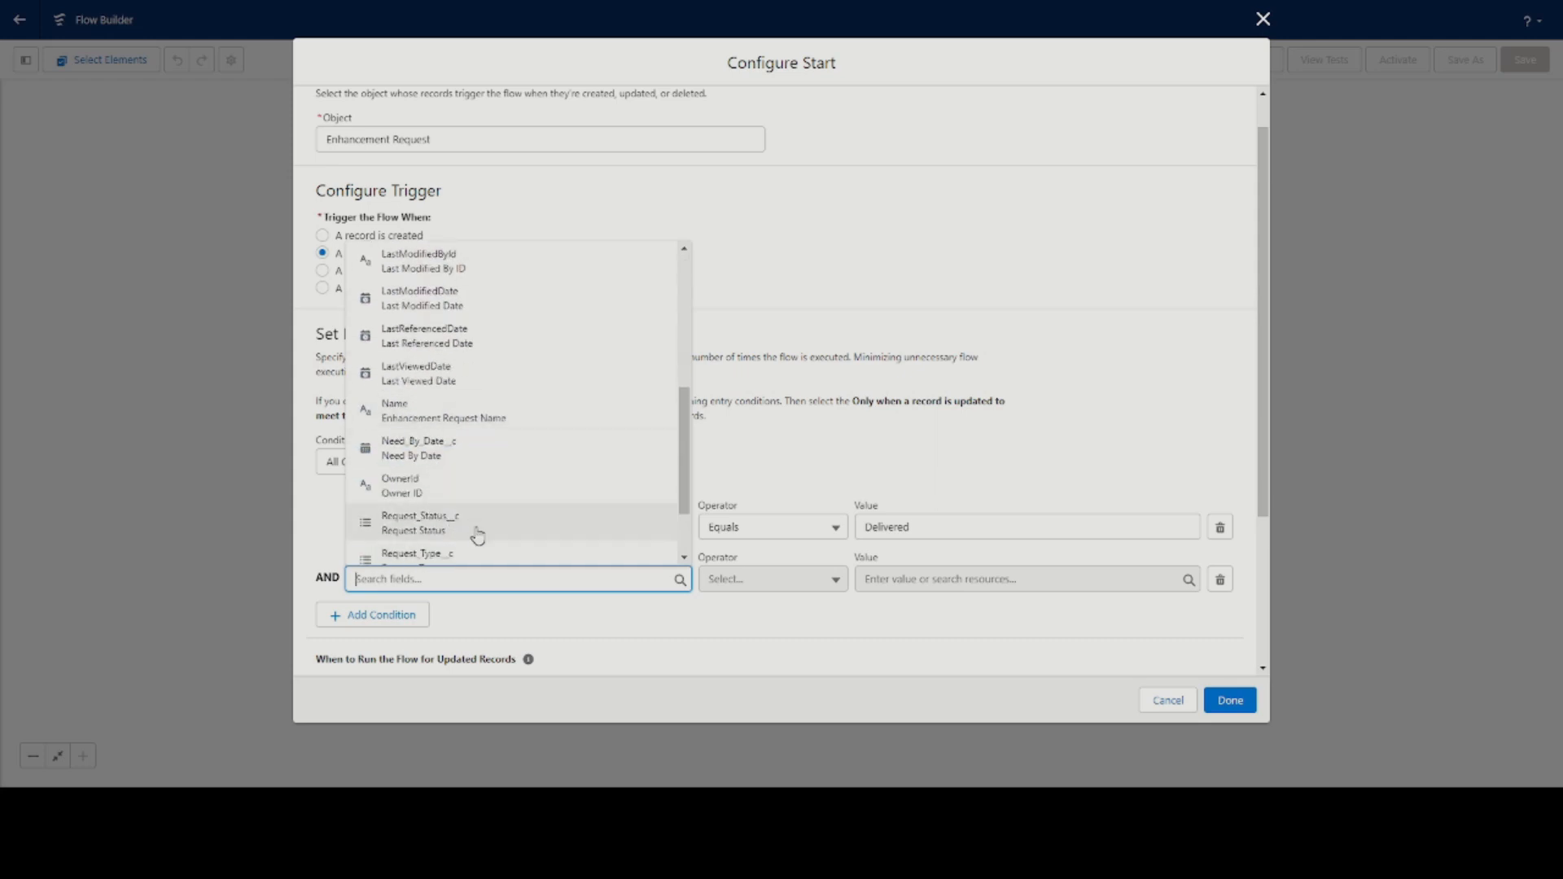
pyautogui.click(475, 428)
pyautogui.click(755, 584)
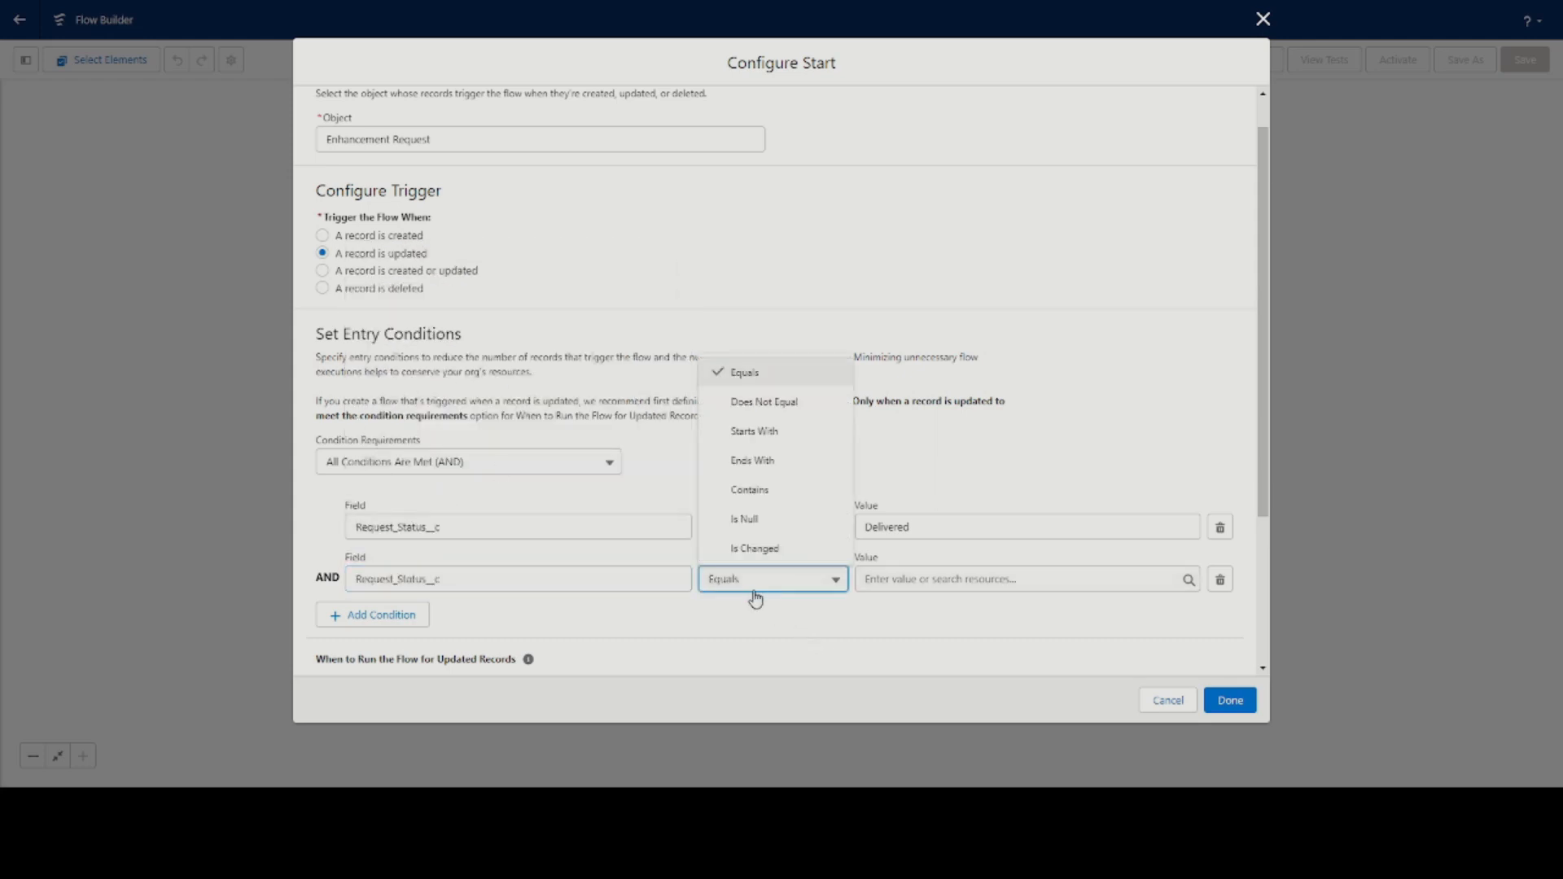
pyautogui.click(754, 548)
pyautogui.click(1004, 579)
pyautogui.click(957, 682)
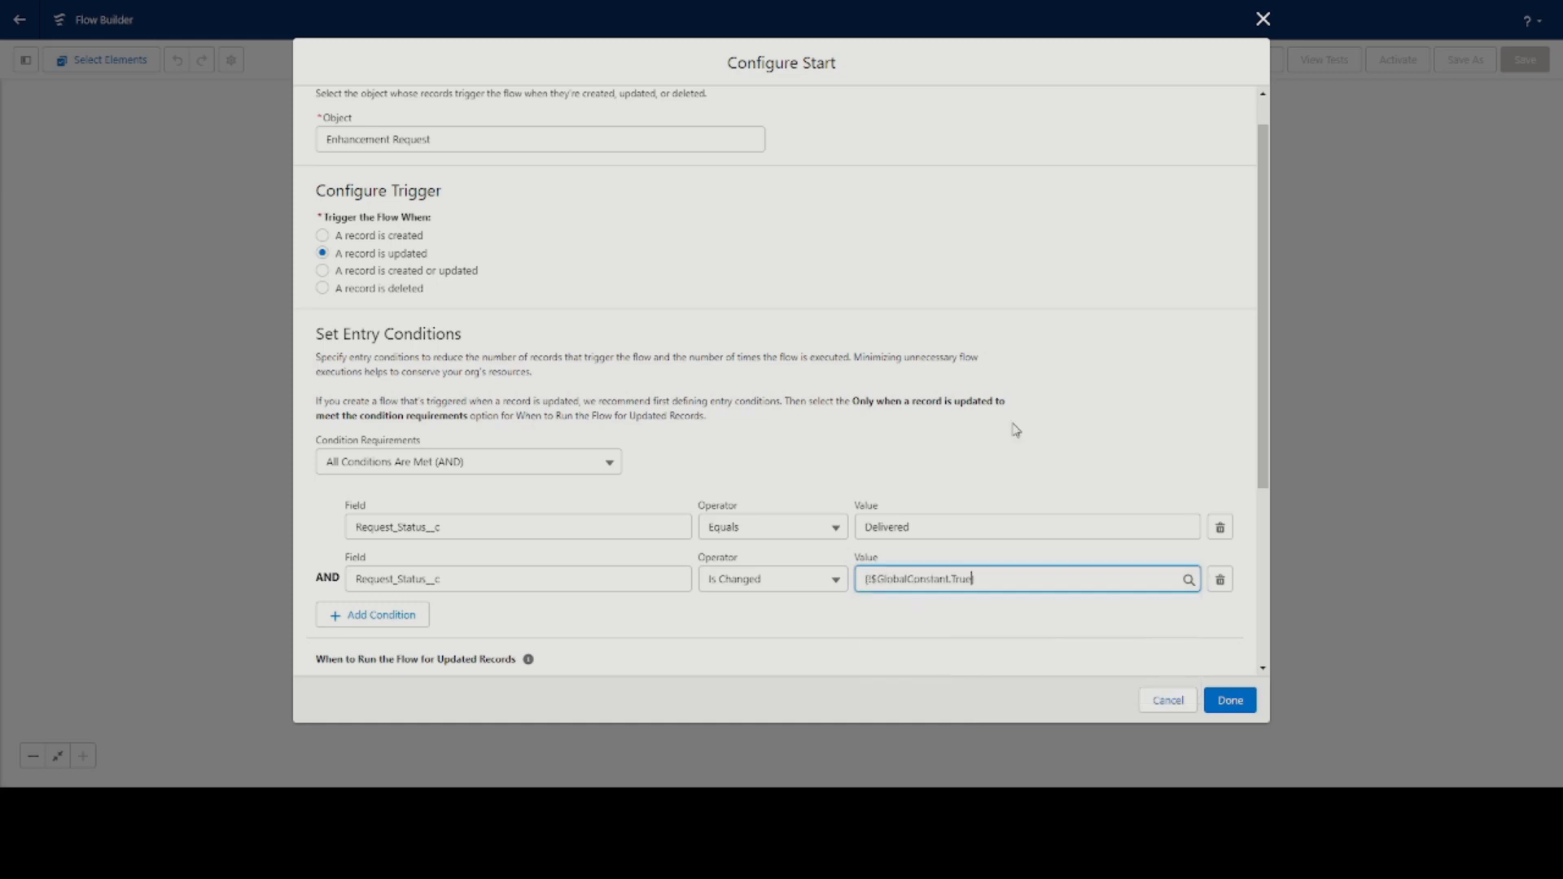
# - Optimize the flow for Fast Field Updates and finish the start configuration
pyautogui.scroll(-3, 895, 488)
pyautogui.click(438, 586)
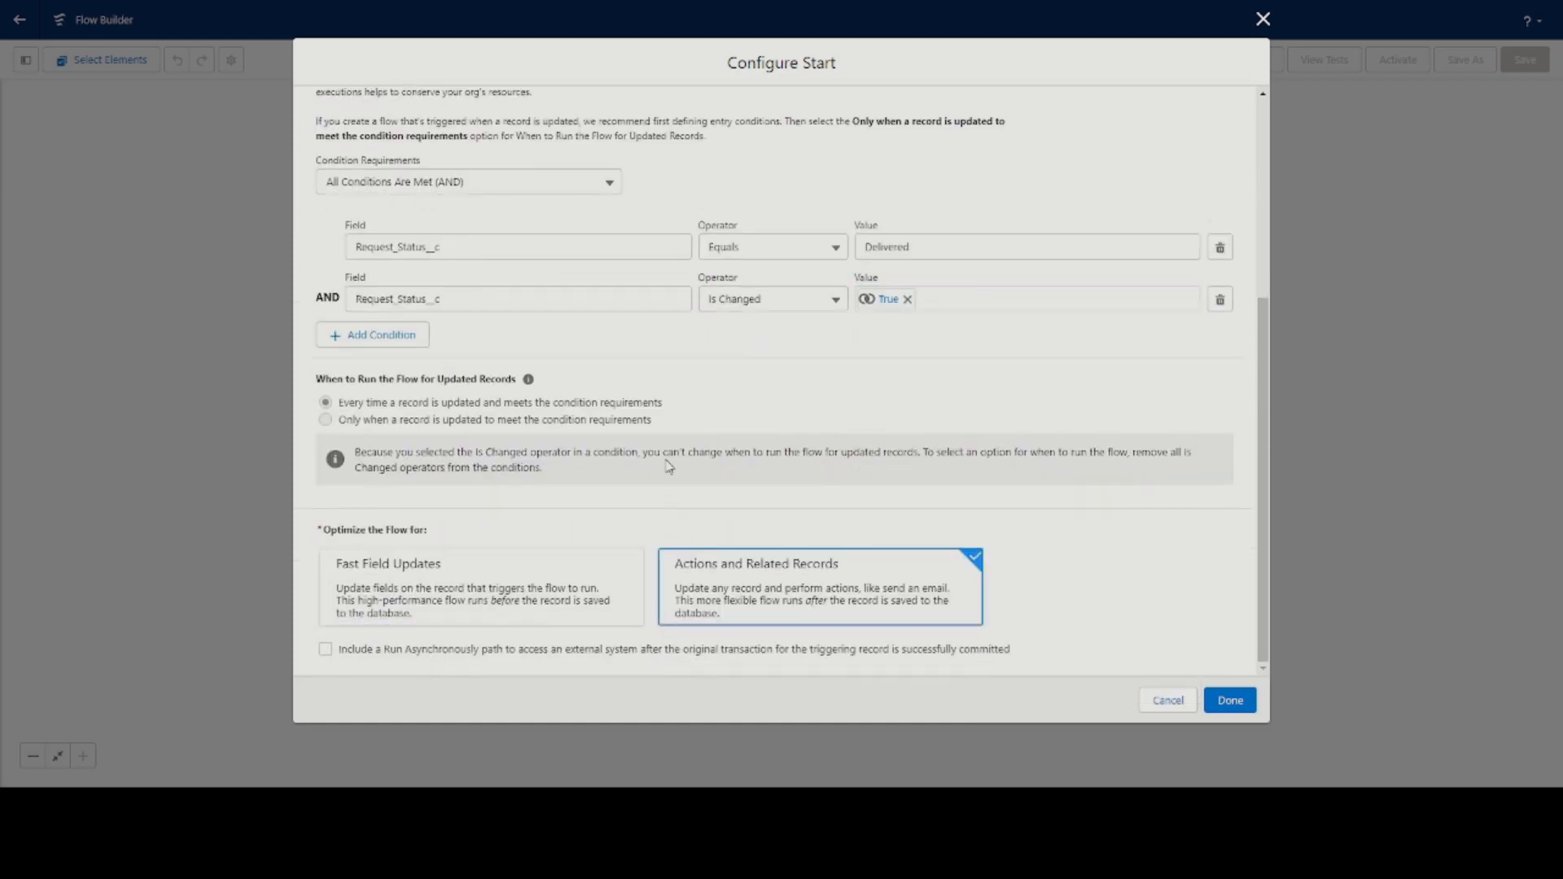
pyautogui.click(525, 604)
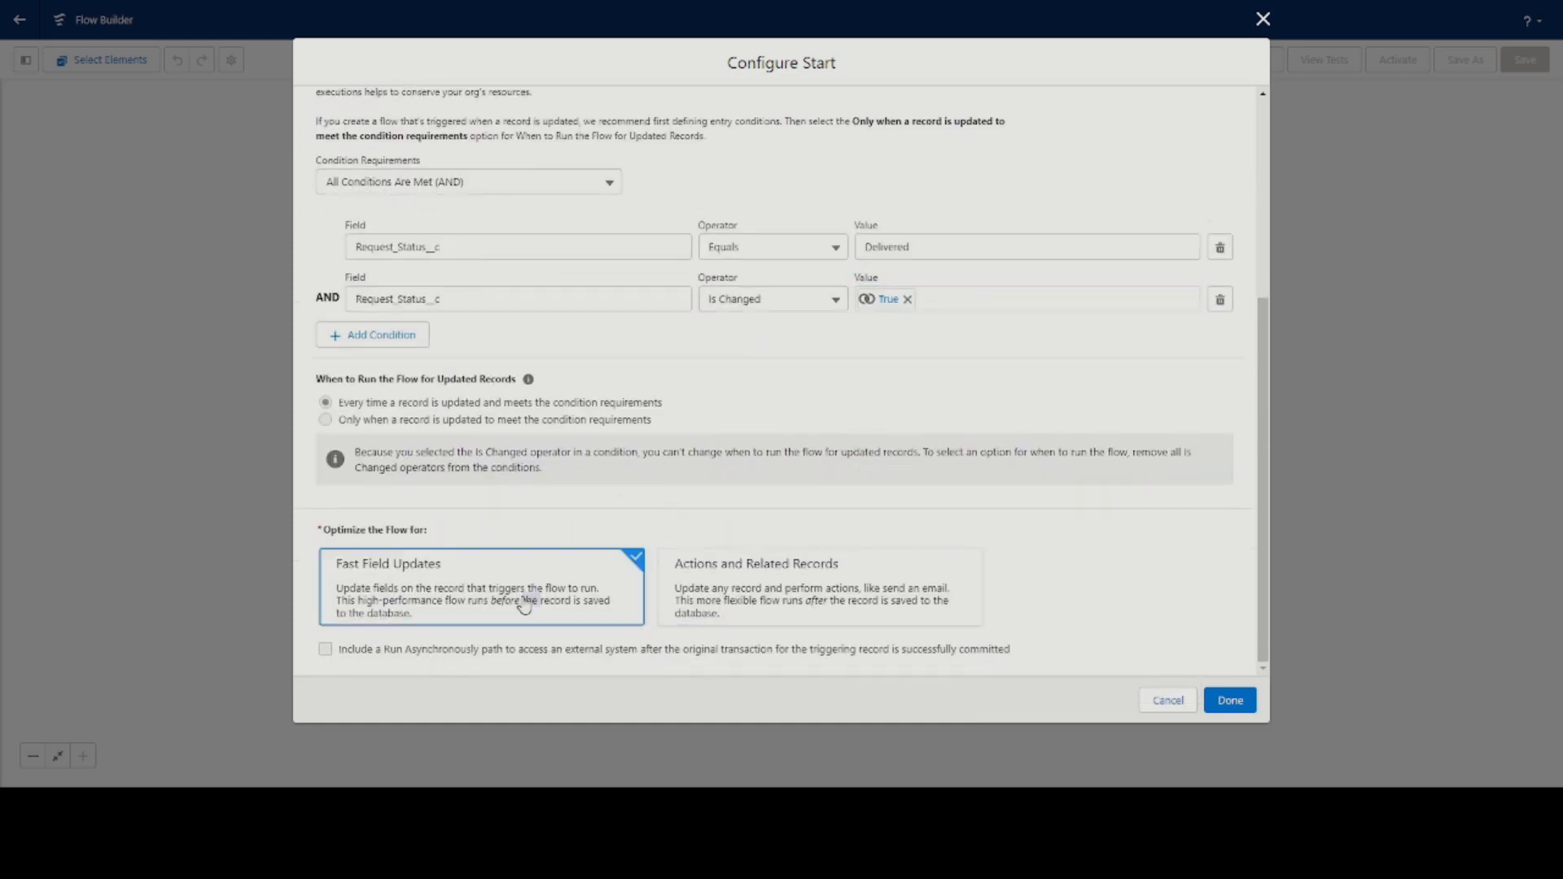
pyautogui.click(1231, 702)
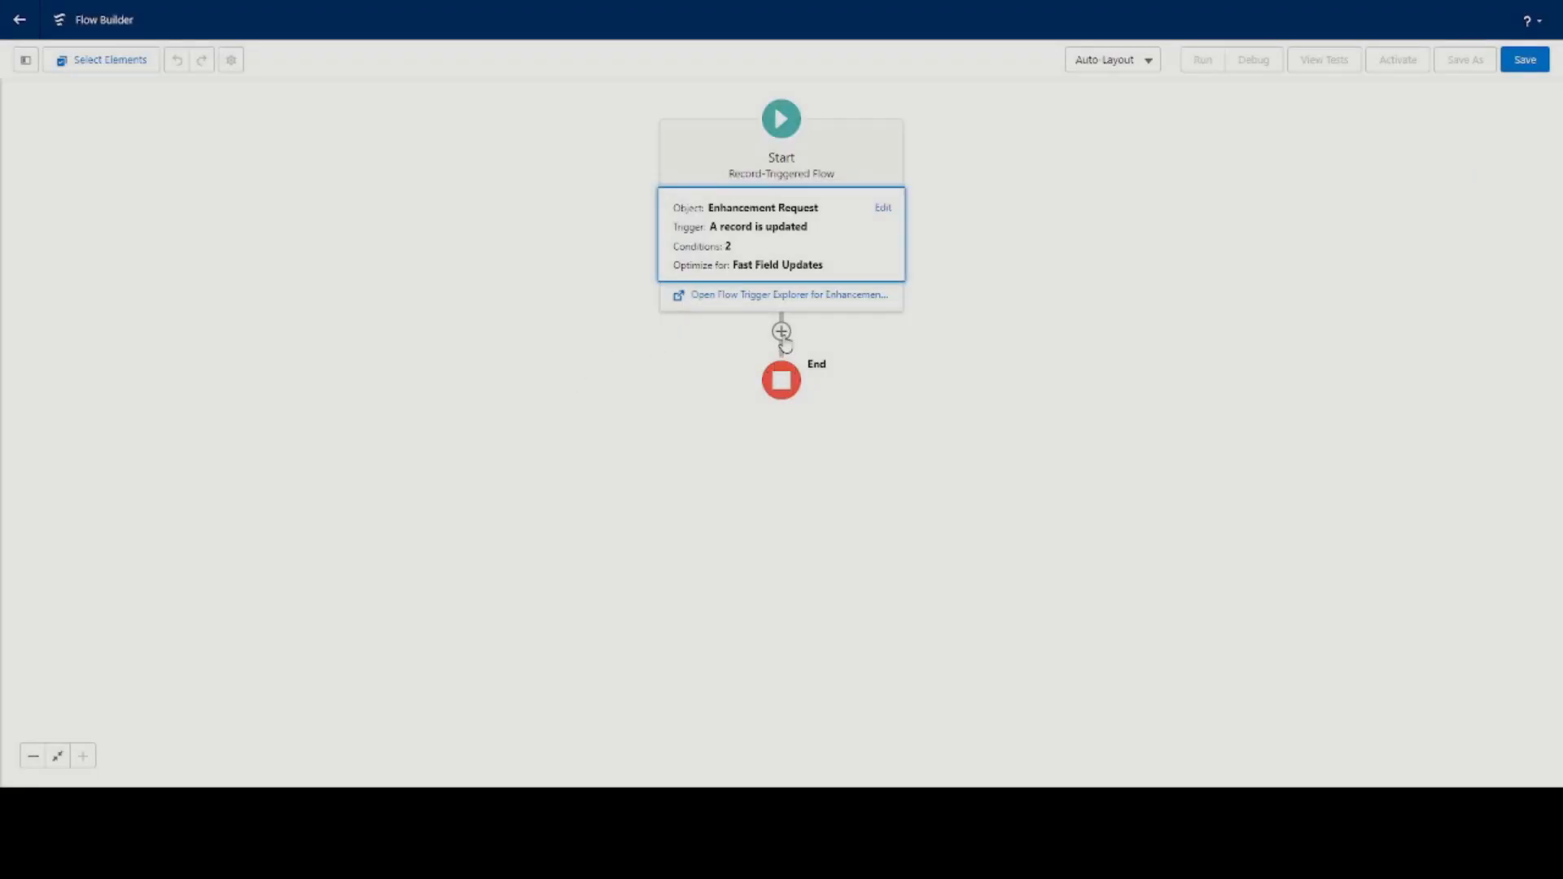
# - Reopen the start configuration and optimize the flow for Actions and Related Records
pyautogui.click(732, 254)
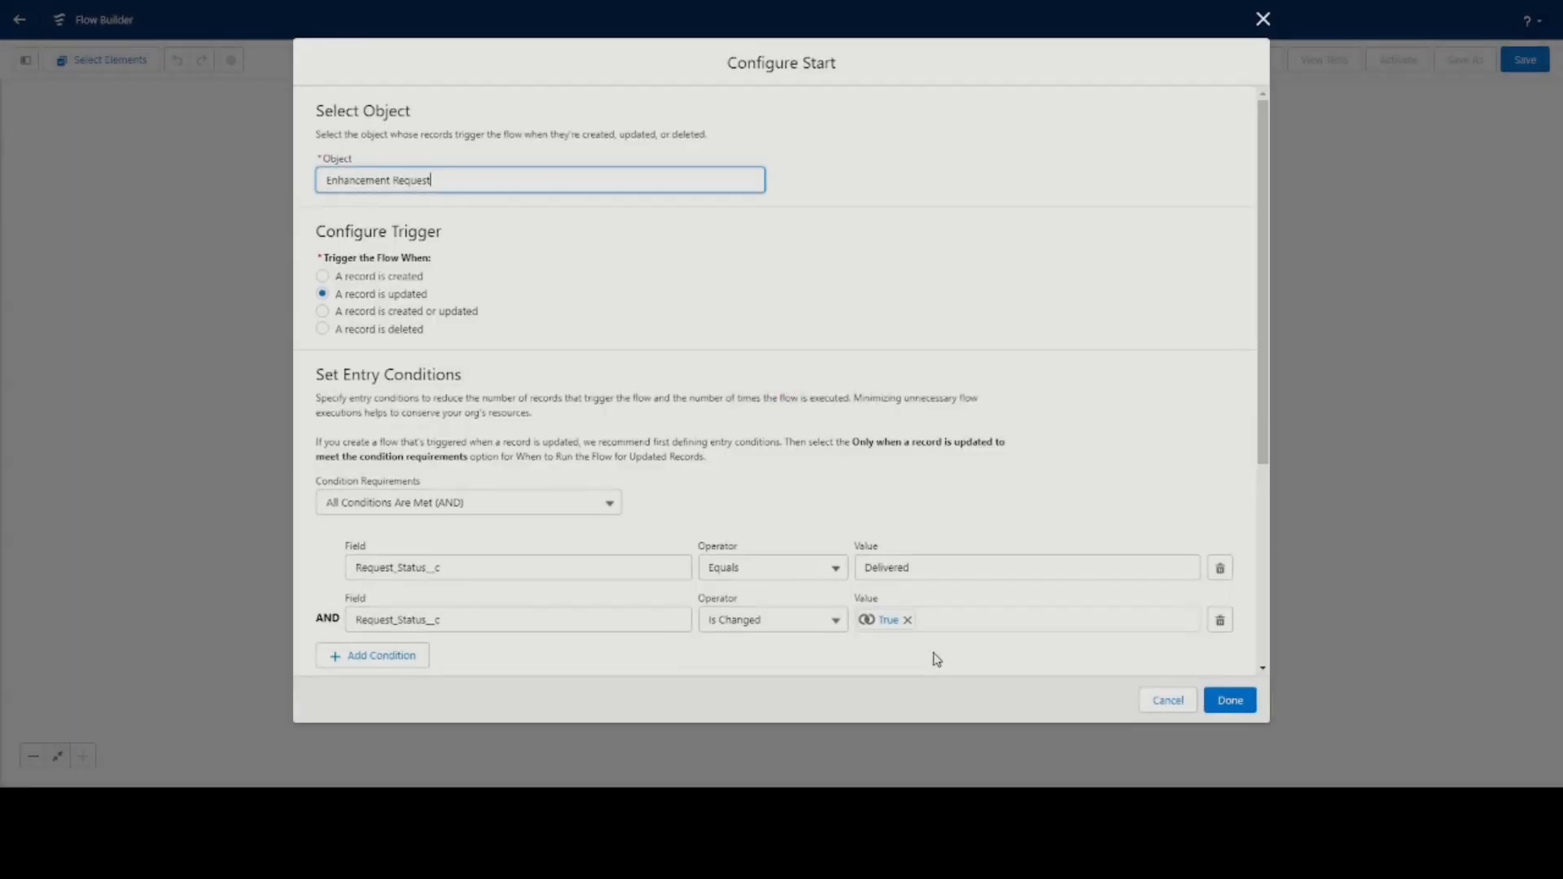
pyautogui.scroll(-4, 936, 660)
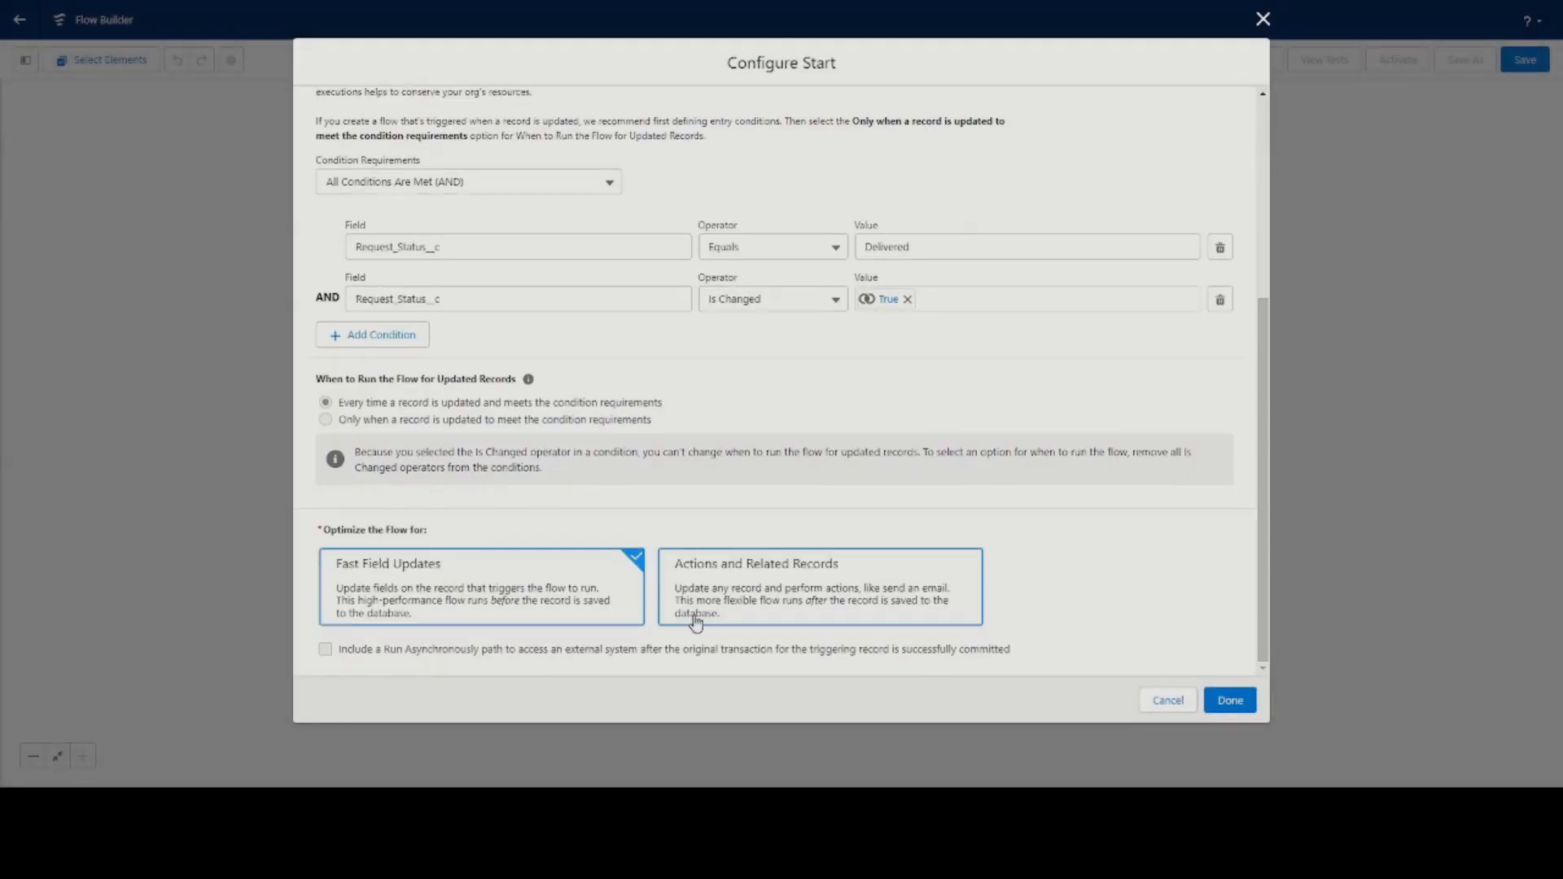
pyautogui.click(1237, 713)
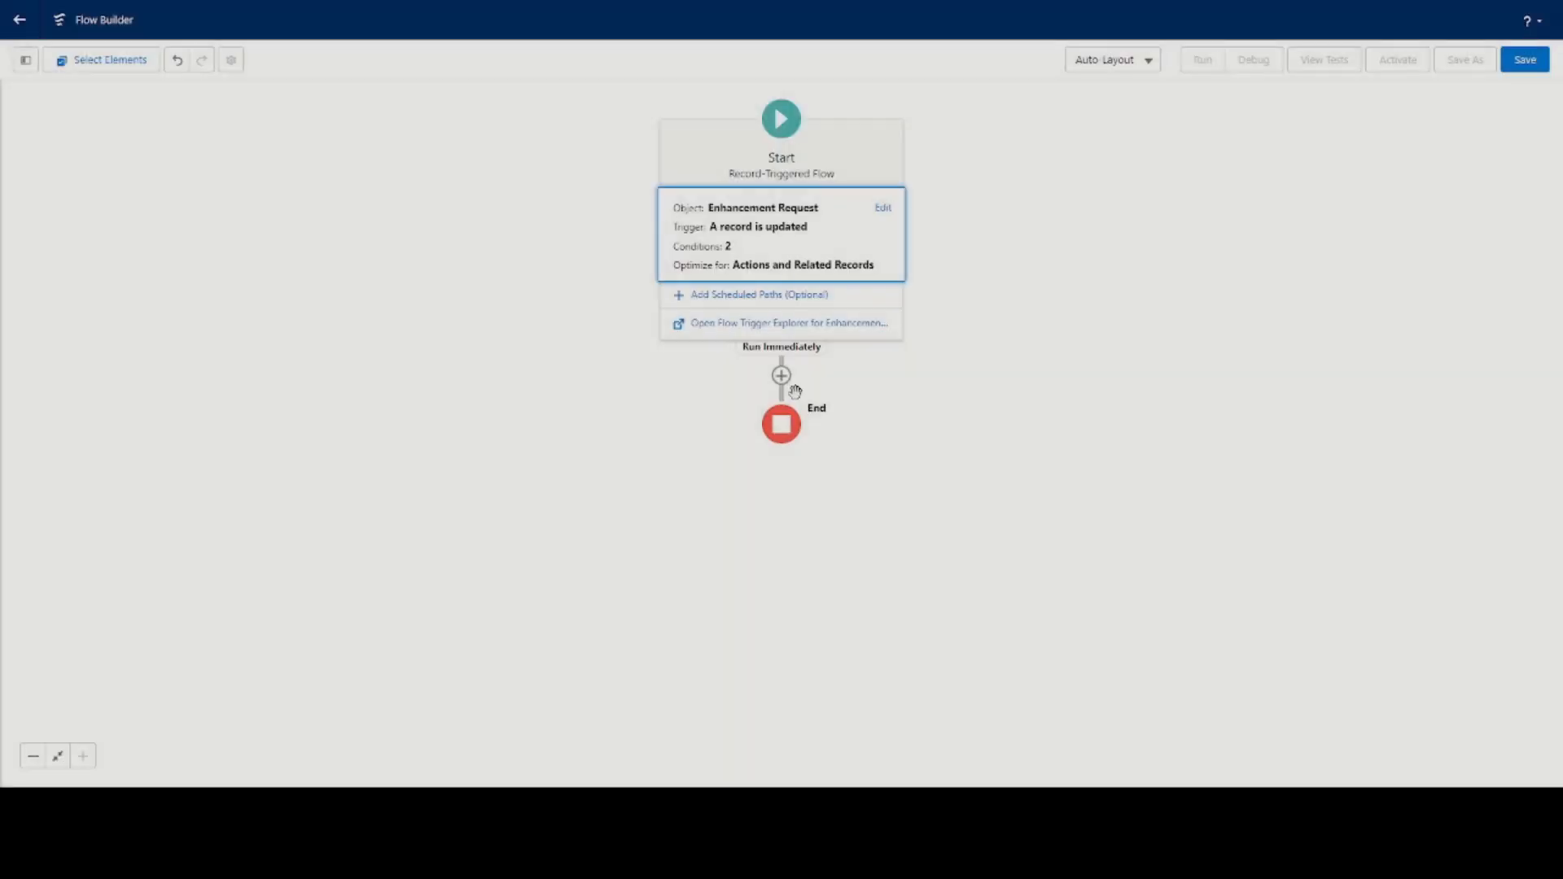
# - Add an Update Triggering Record element labelled Completed Date and choose Completed_Date__c as the field to update
pyautogui.click(781, 390)
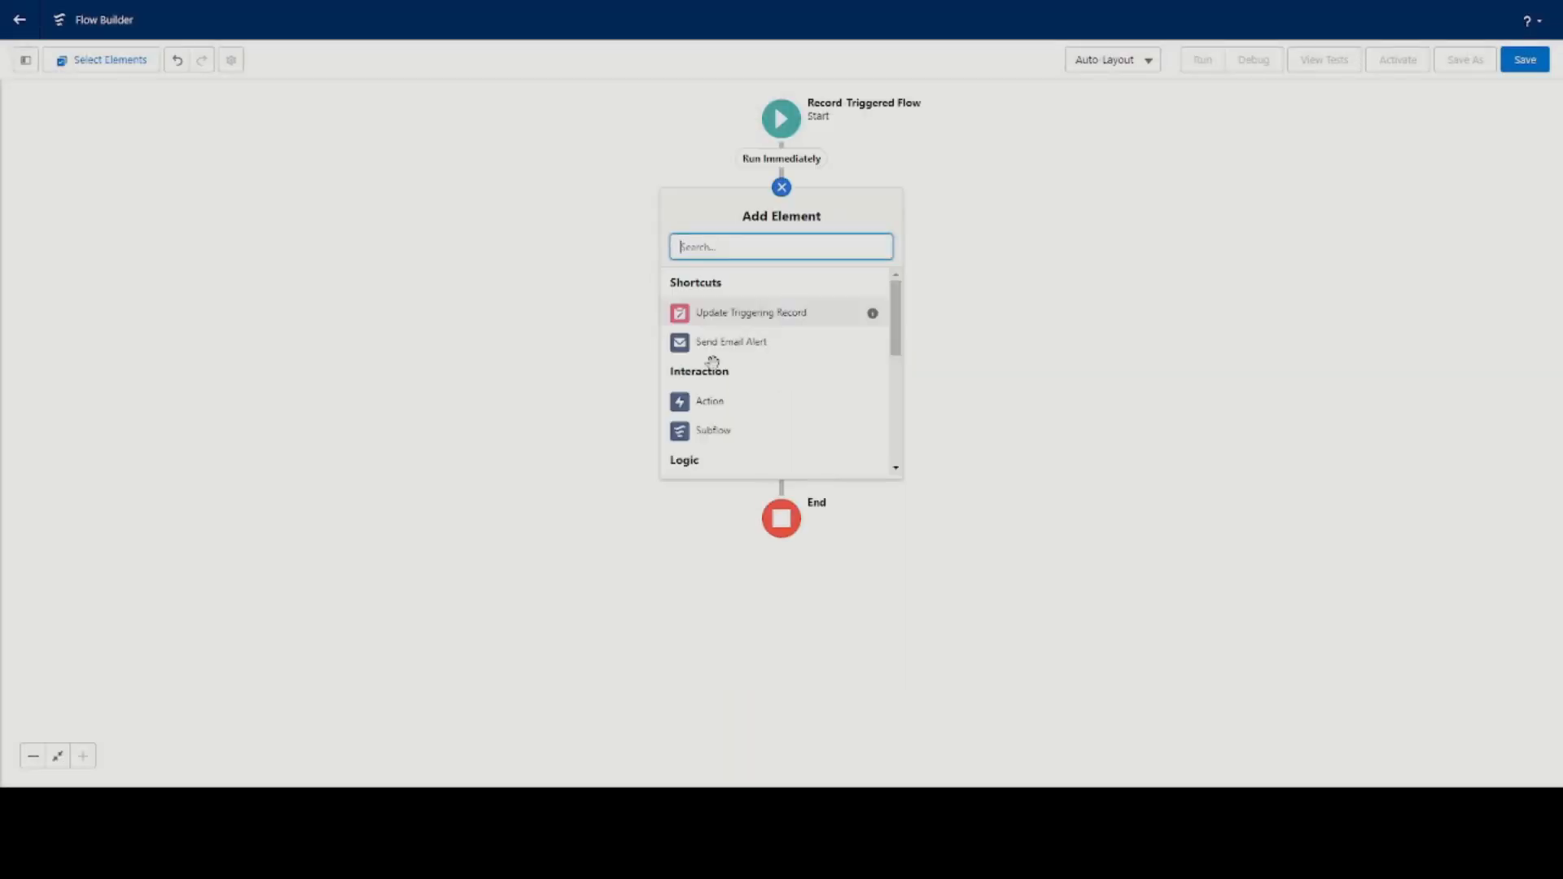
pyautogui.click(763, 326)
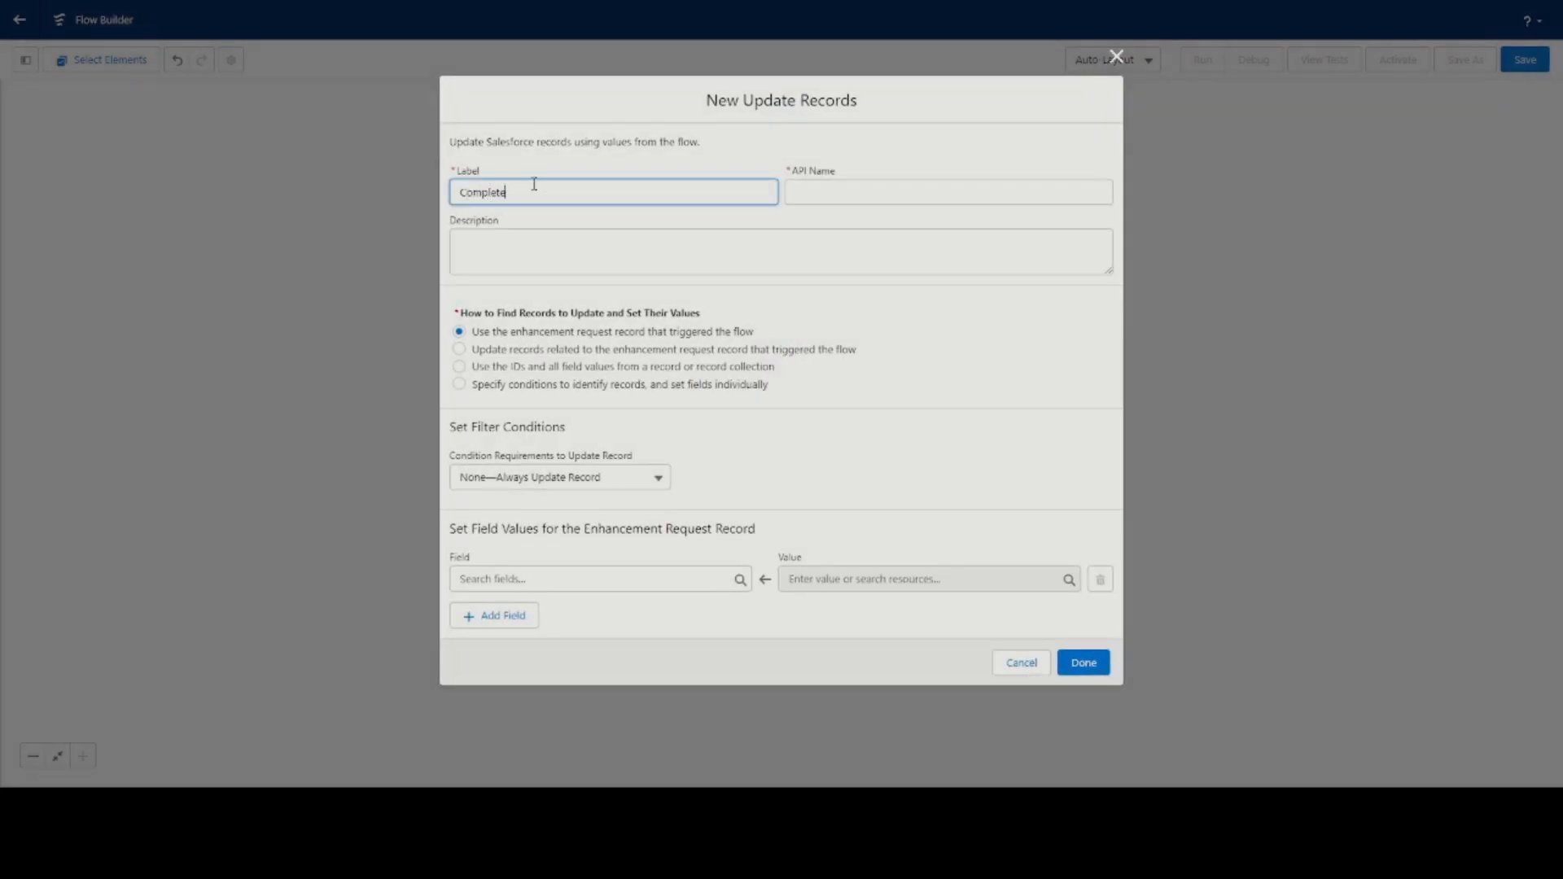
pyautogui.click(786, 397)
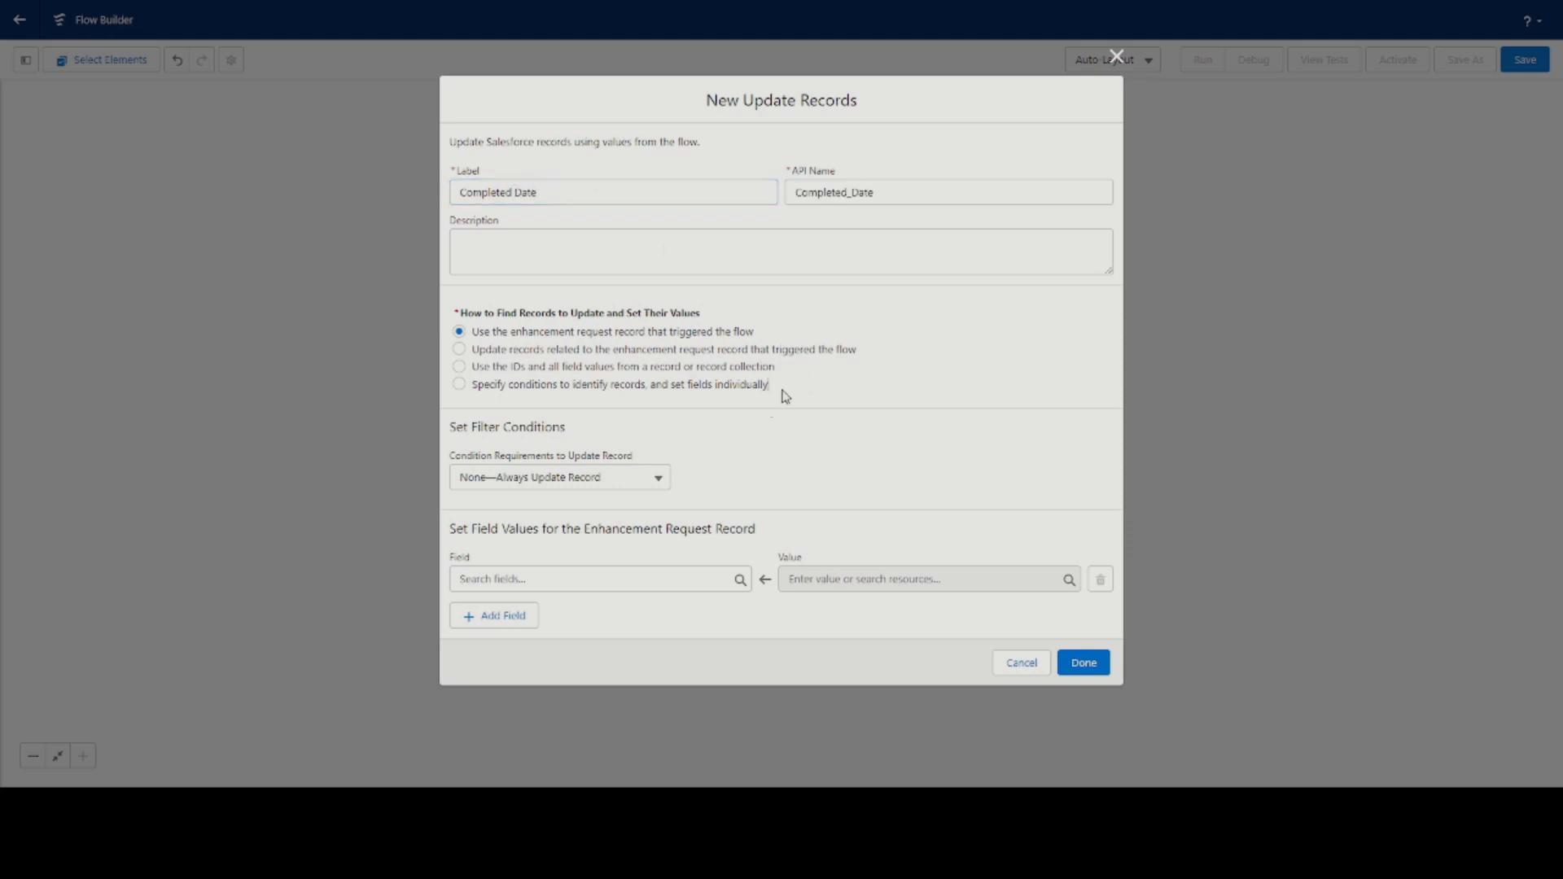
pyautogui.click(548, 580)
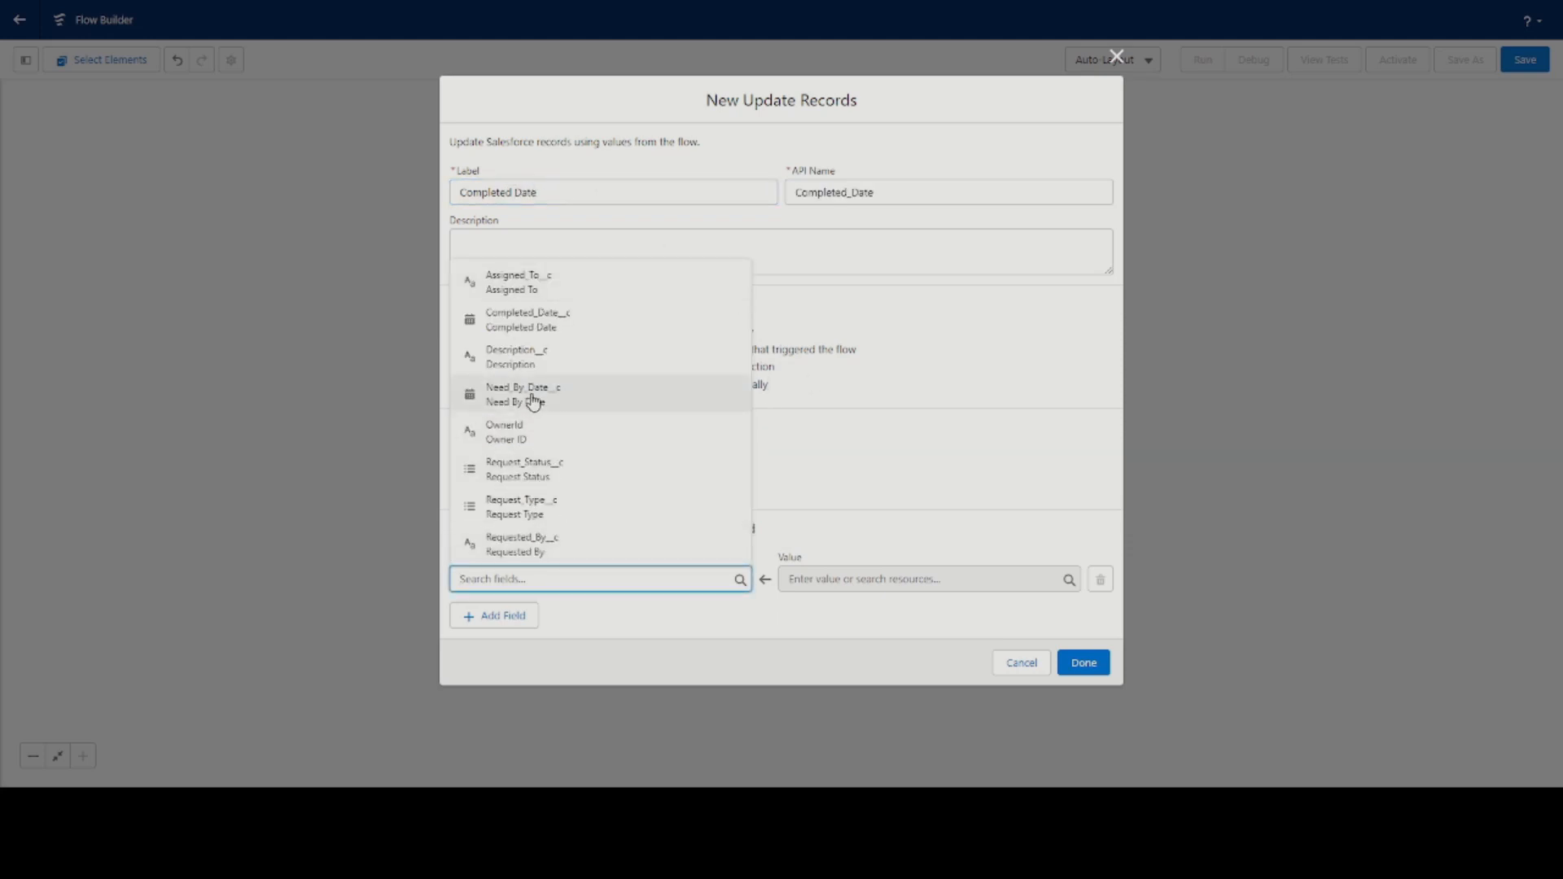
pyautogui.click(529, 332)
# - Create a Date formula resource named Today with the formula Today(), check its syntax, and use it as the Completed_Date__c value
pyautogui.click(854, 578)
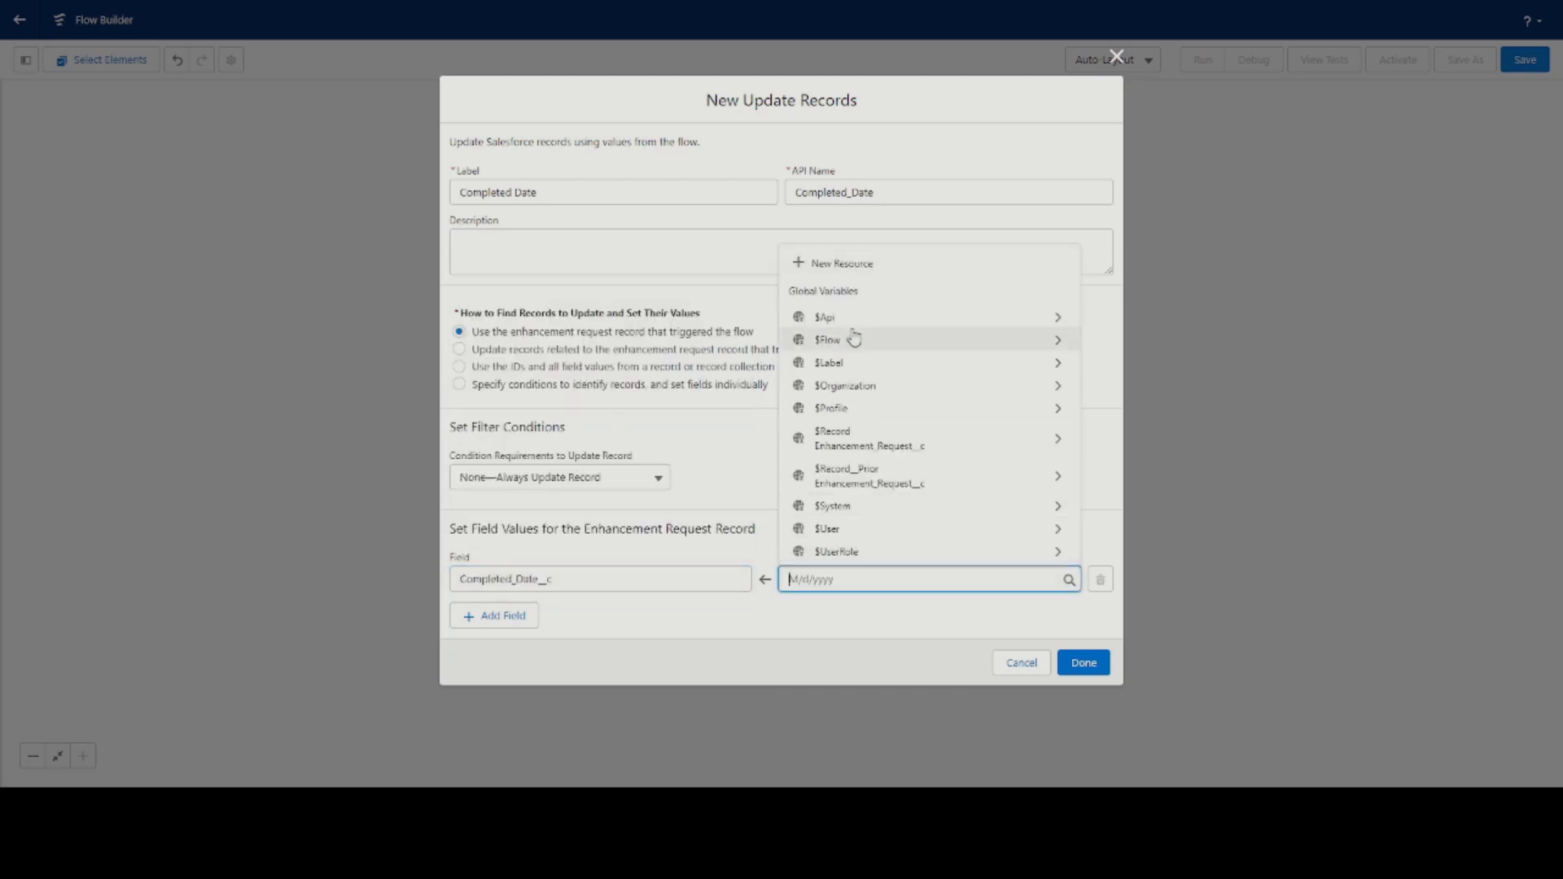
pyautogui.click(847, 266)
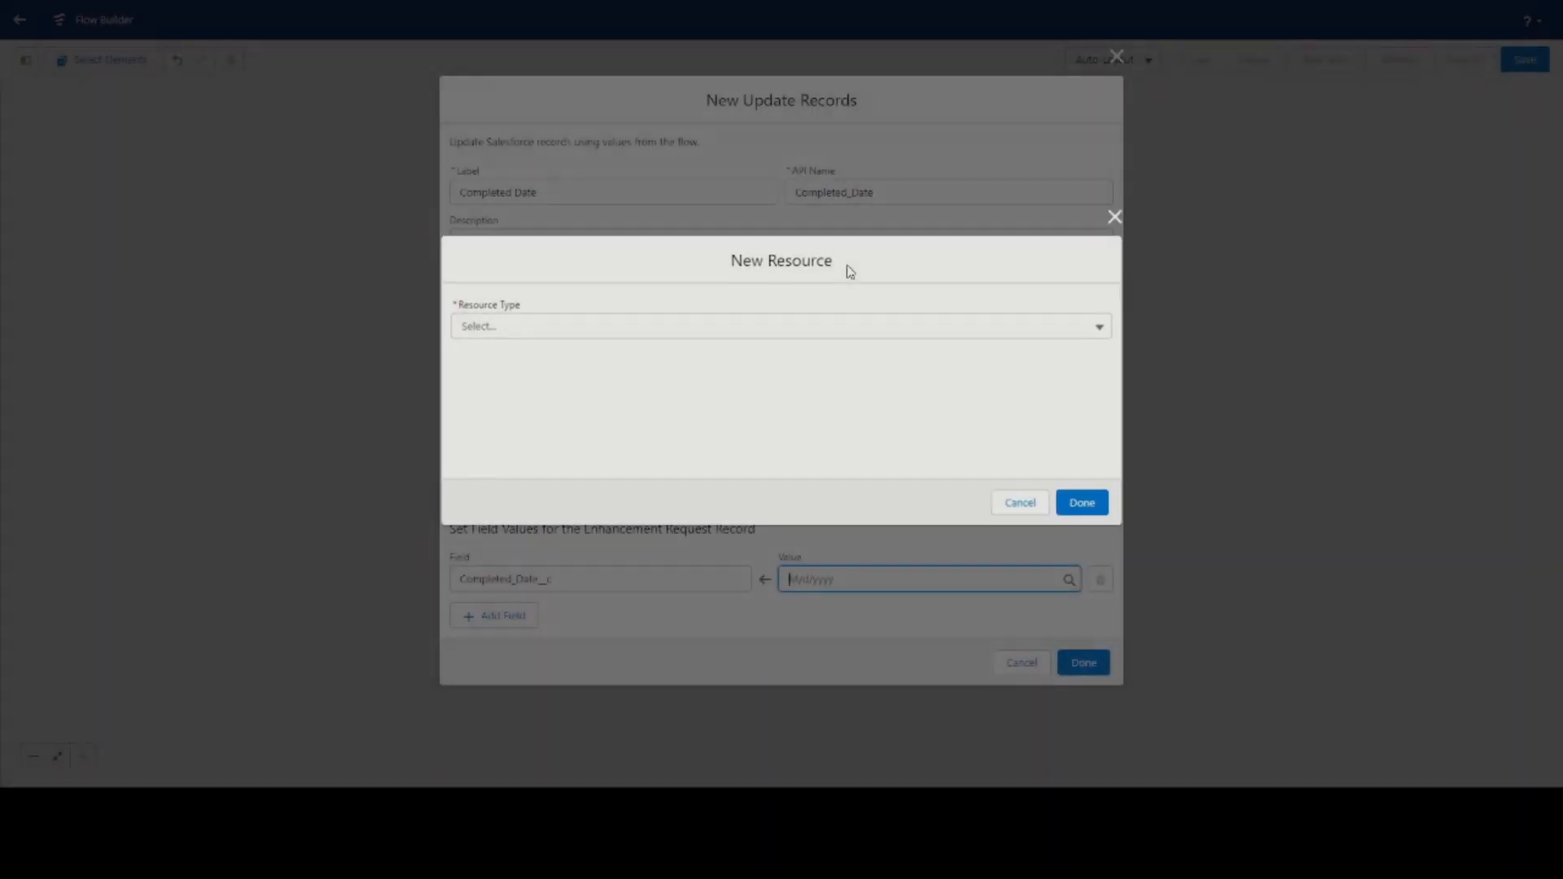
pyautogui.click(537, 335)
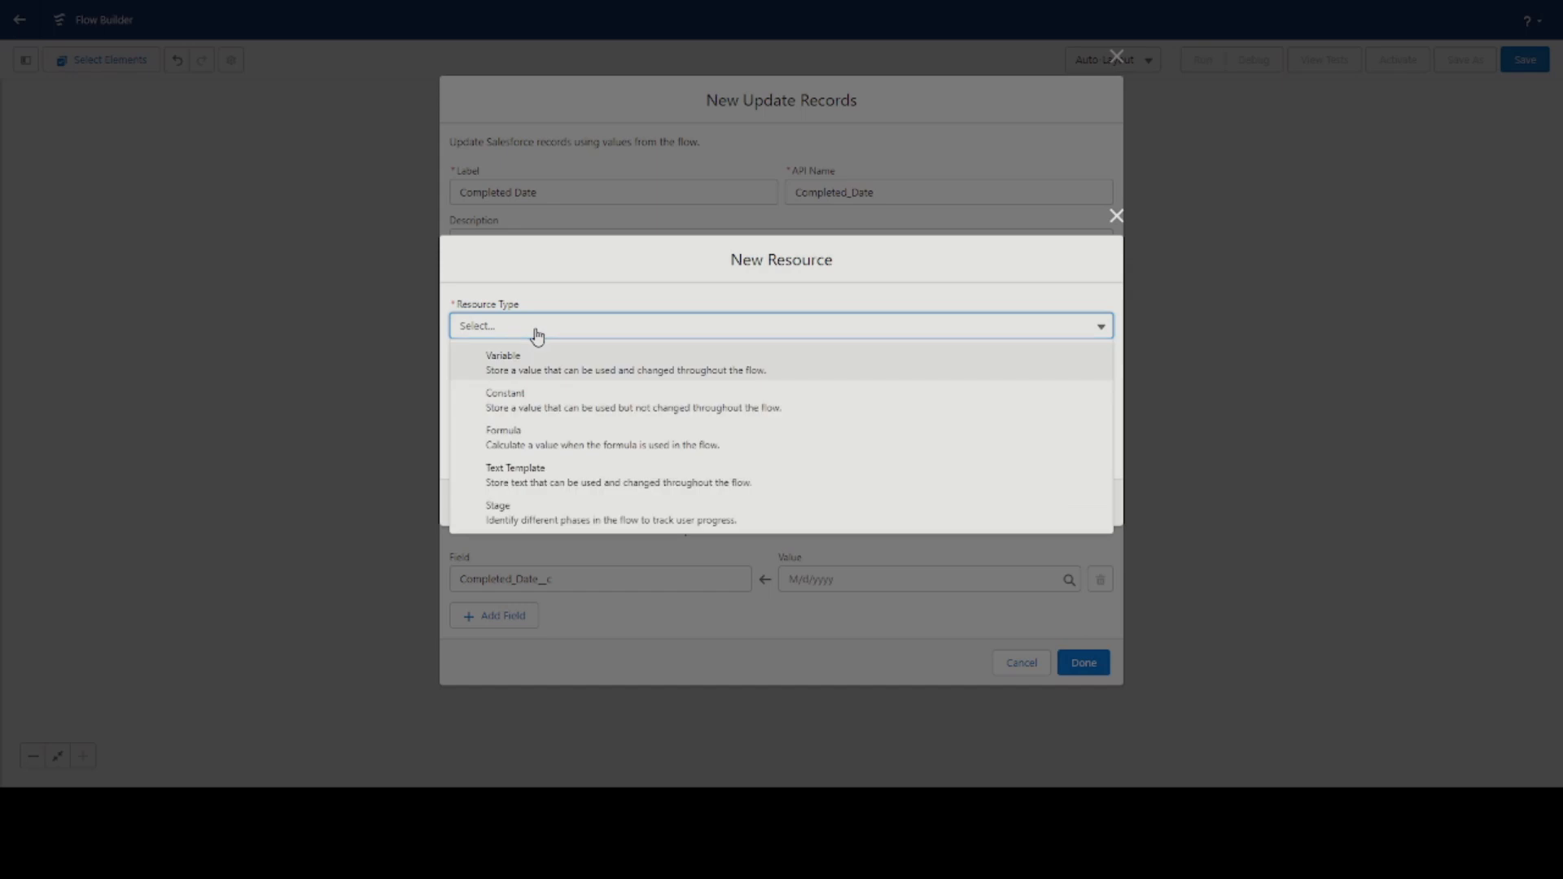
pyautogui.click(514, 439)
pyautogui.click(519, 276)
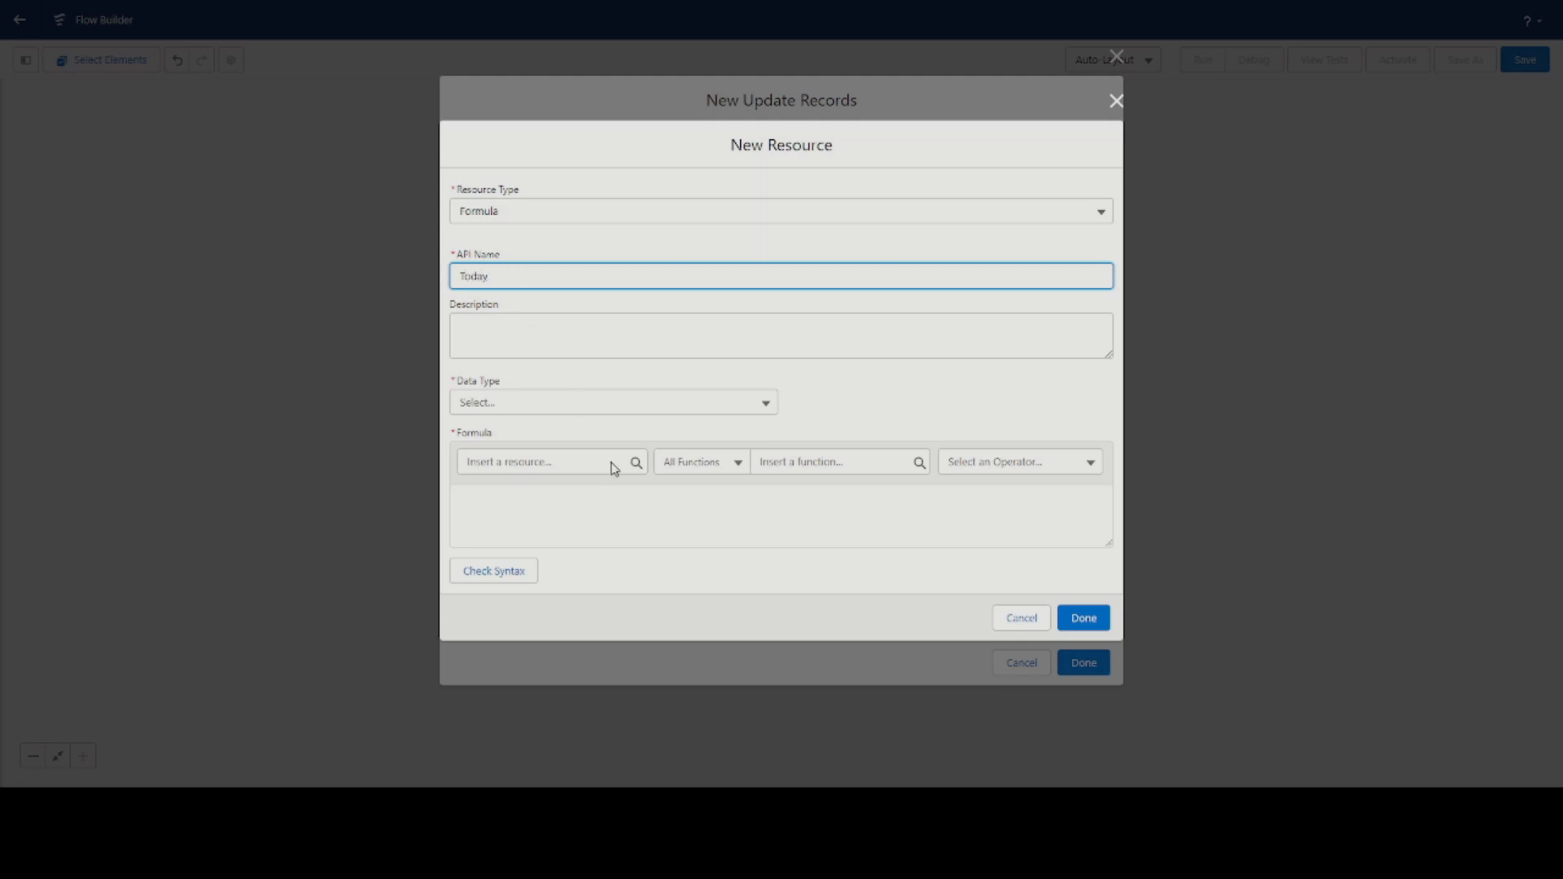
pyautogui.click(619, 404)
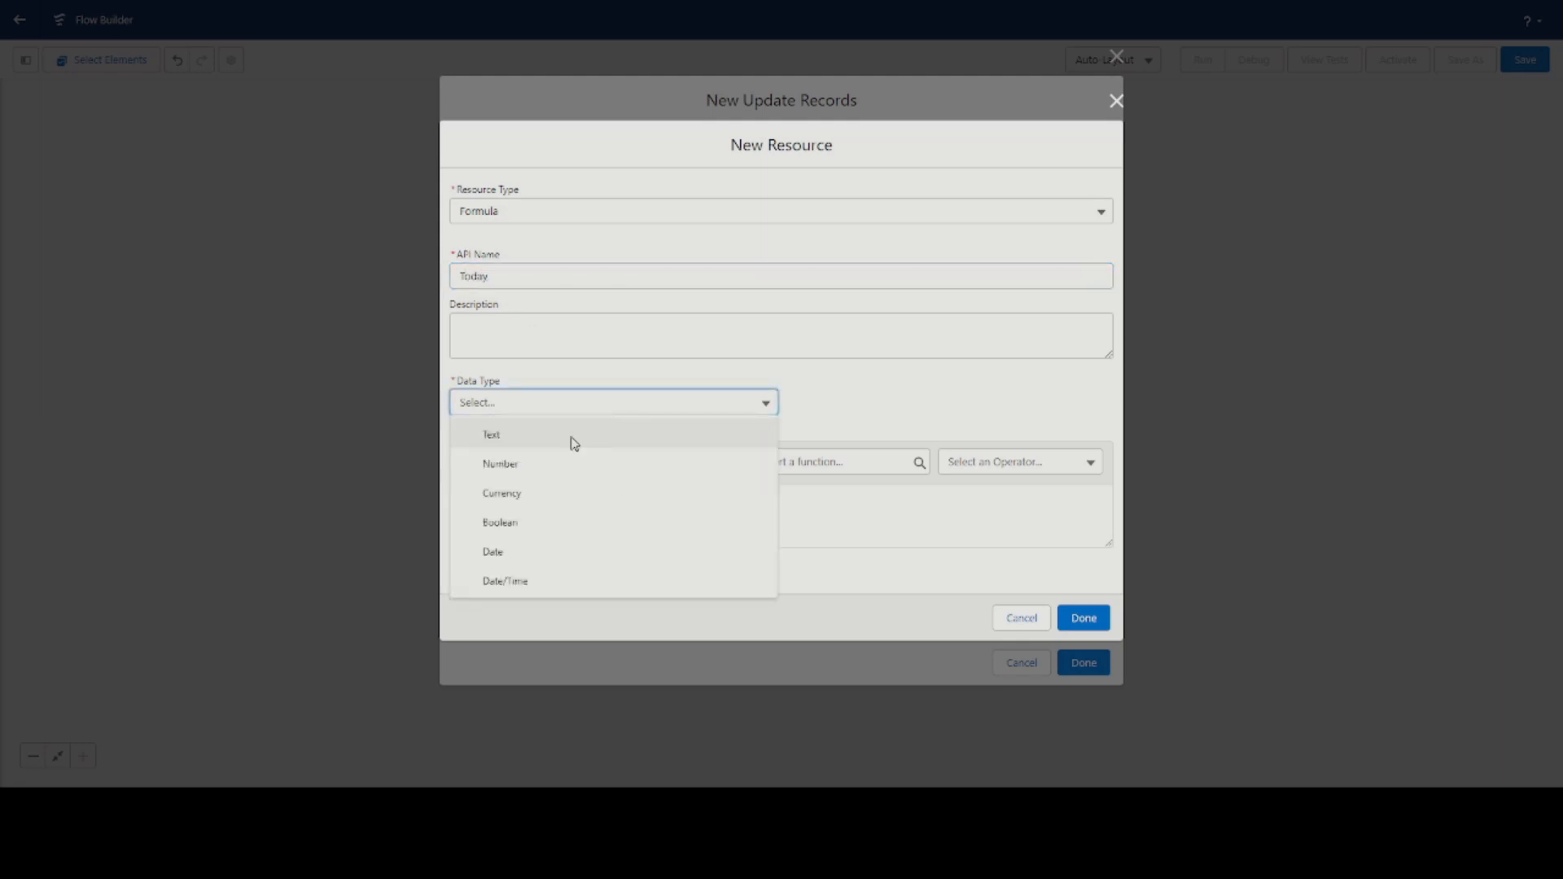
pyautogui.click(510, 562)
pyautogui.click(570, 534)
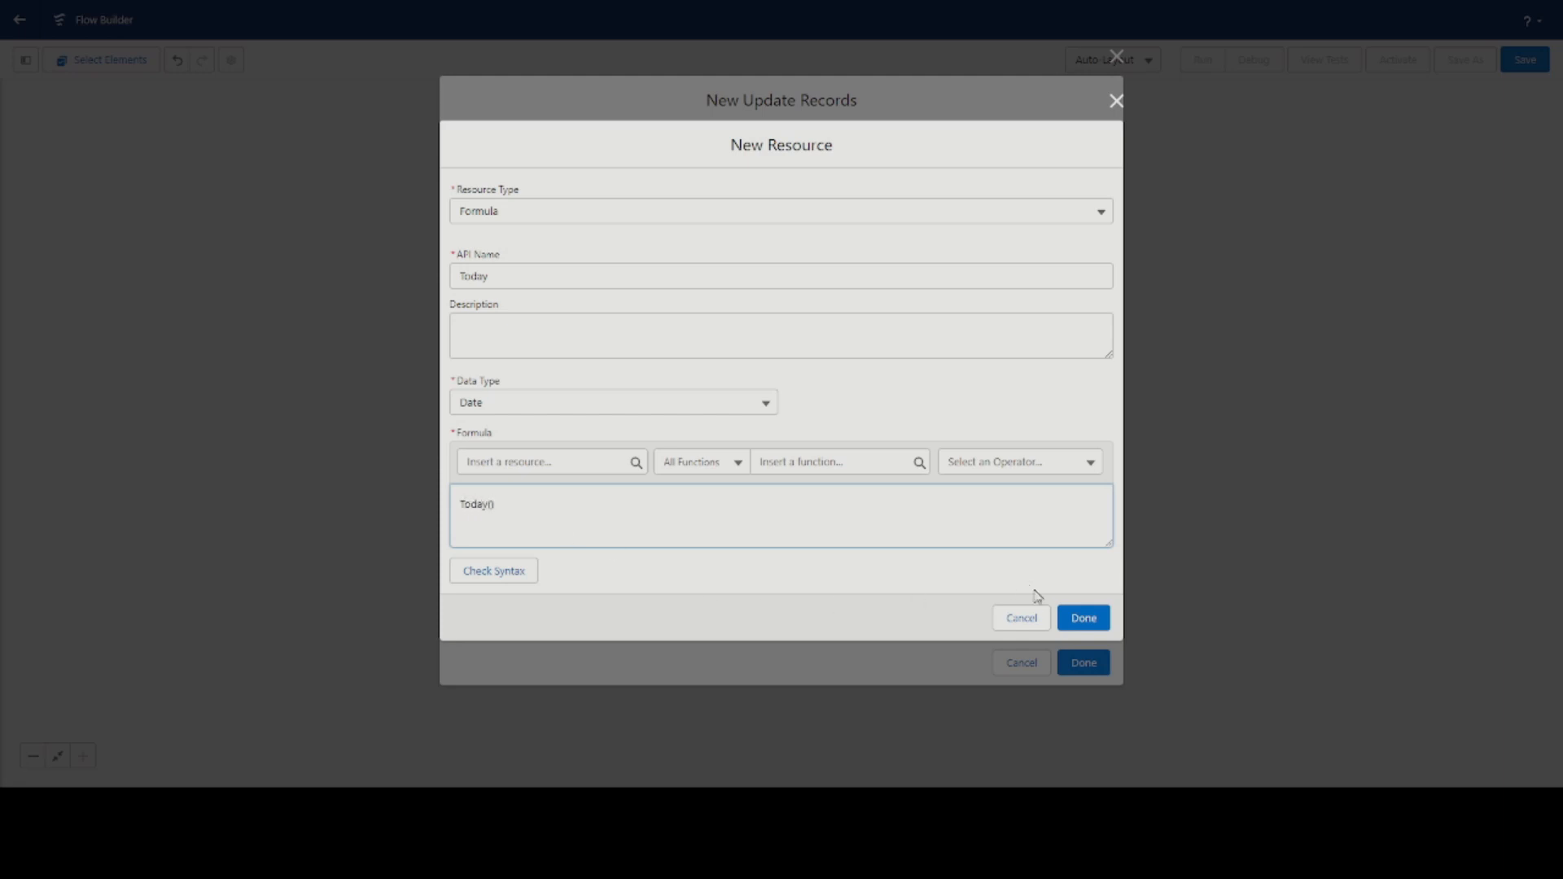
pyautogui.click(506, 573)
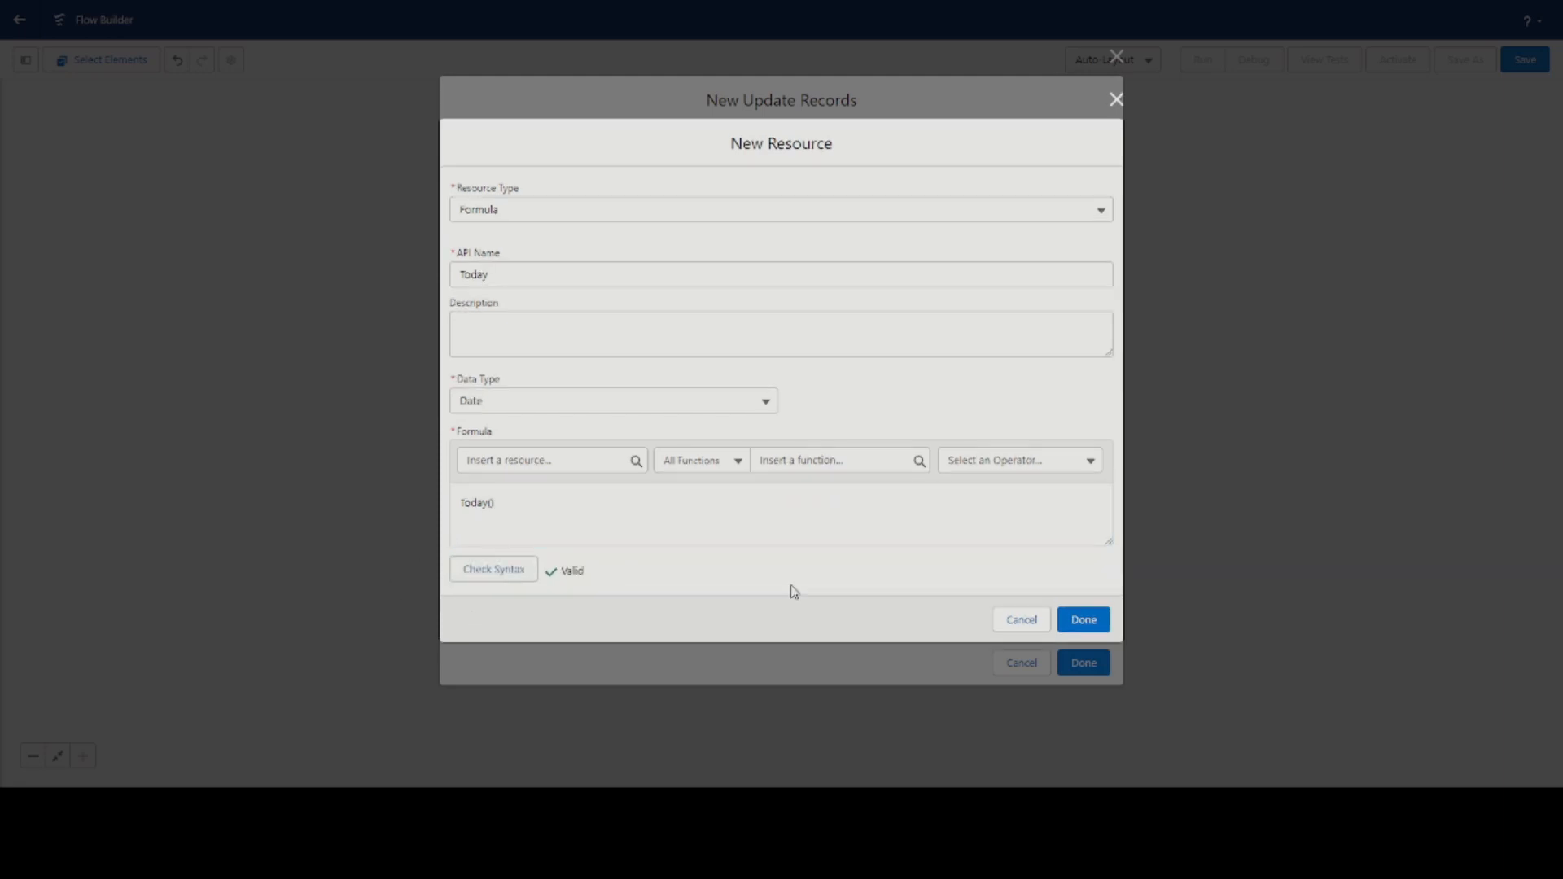
pyautogui.click(1084, 620)
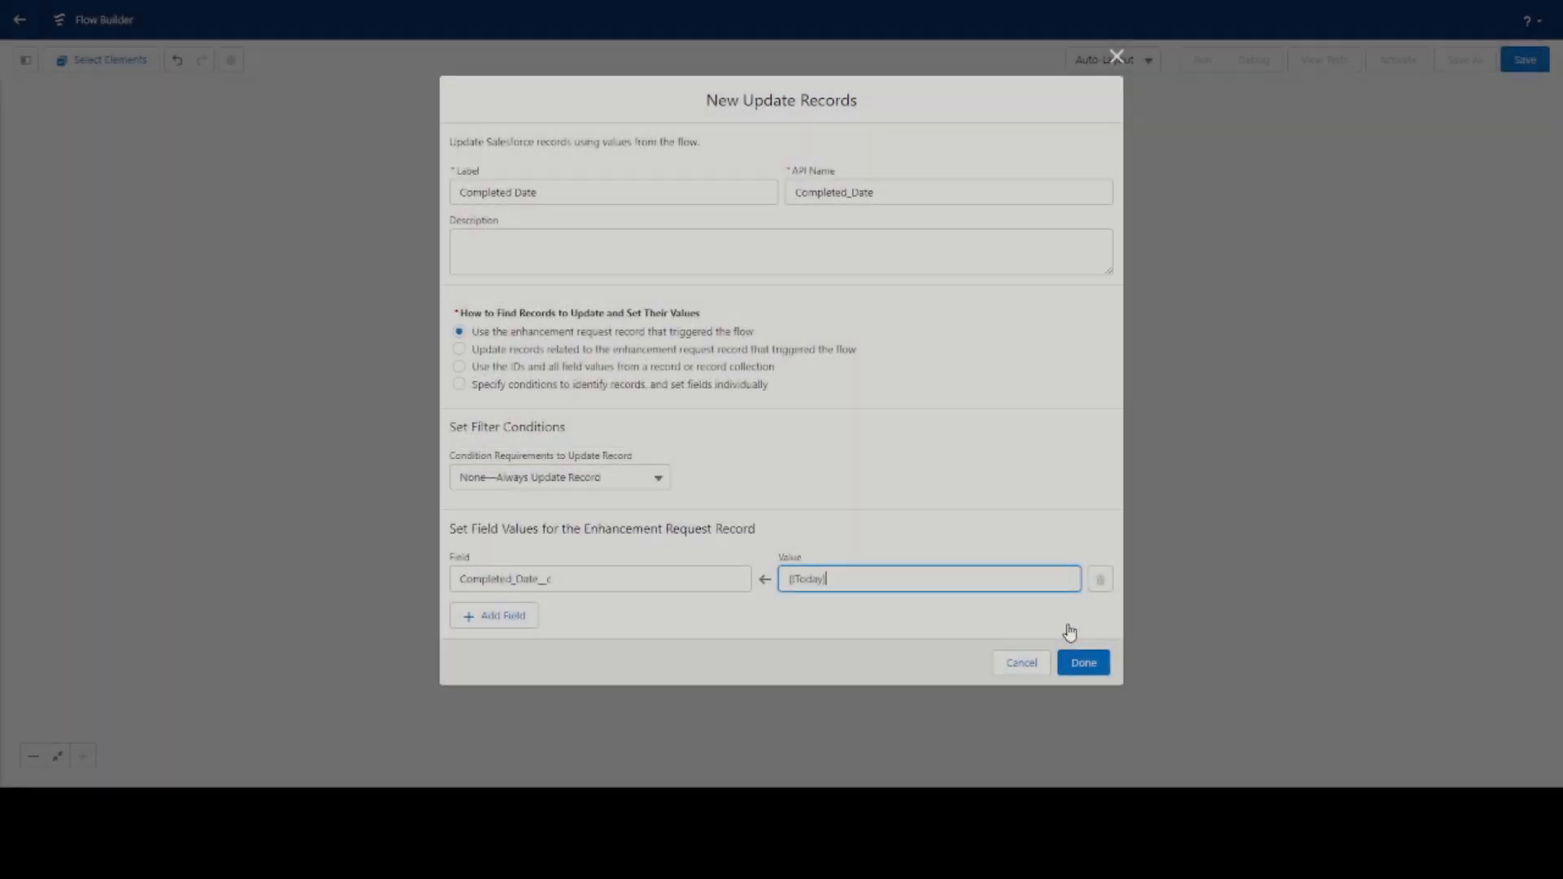
pyautogui.click(1083, 663)
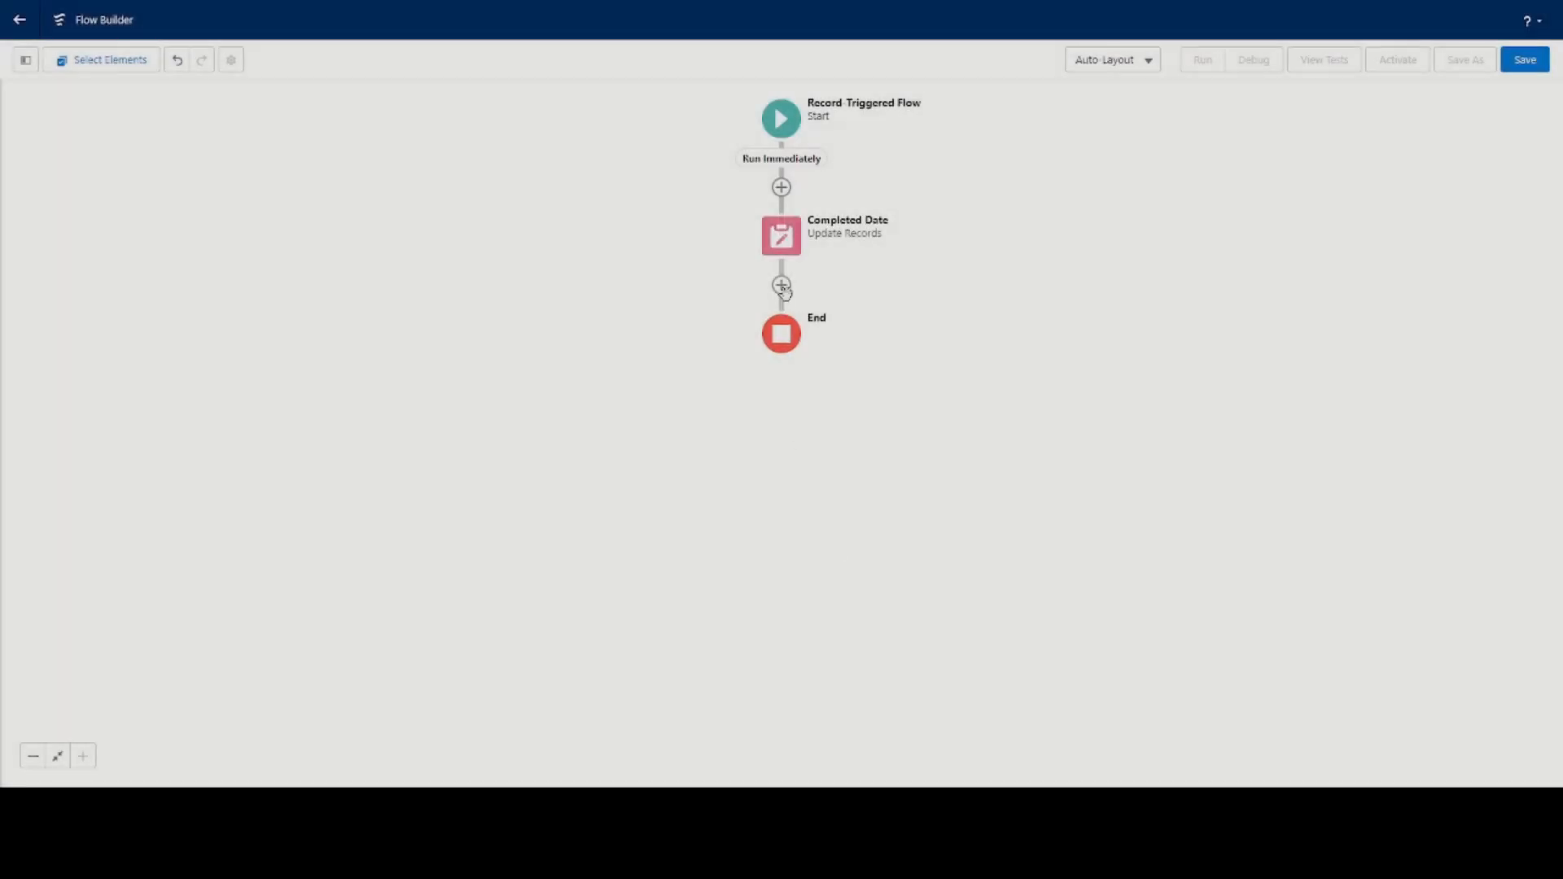
# - After the Completed Date element, add the New Request Completed email alert labelled Request Completed, with the triggering record's Id as Record ID
pyautogui.click(781, 285)
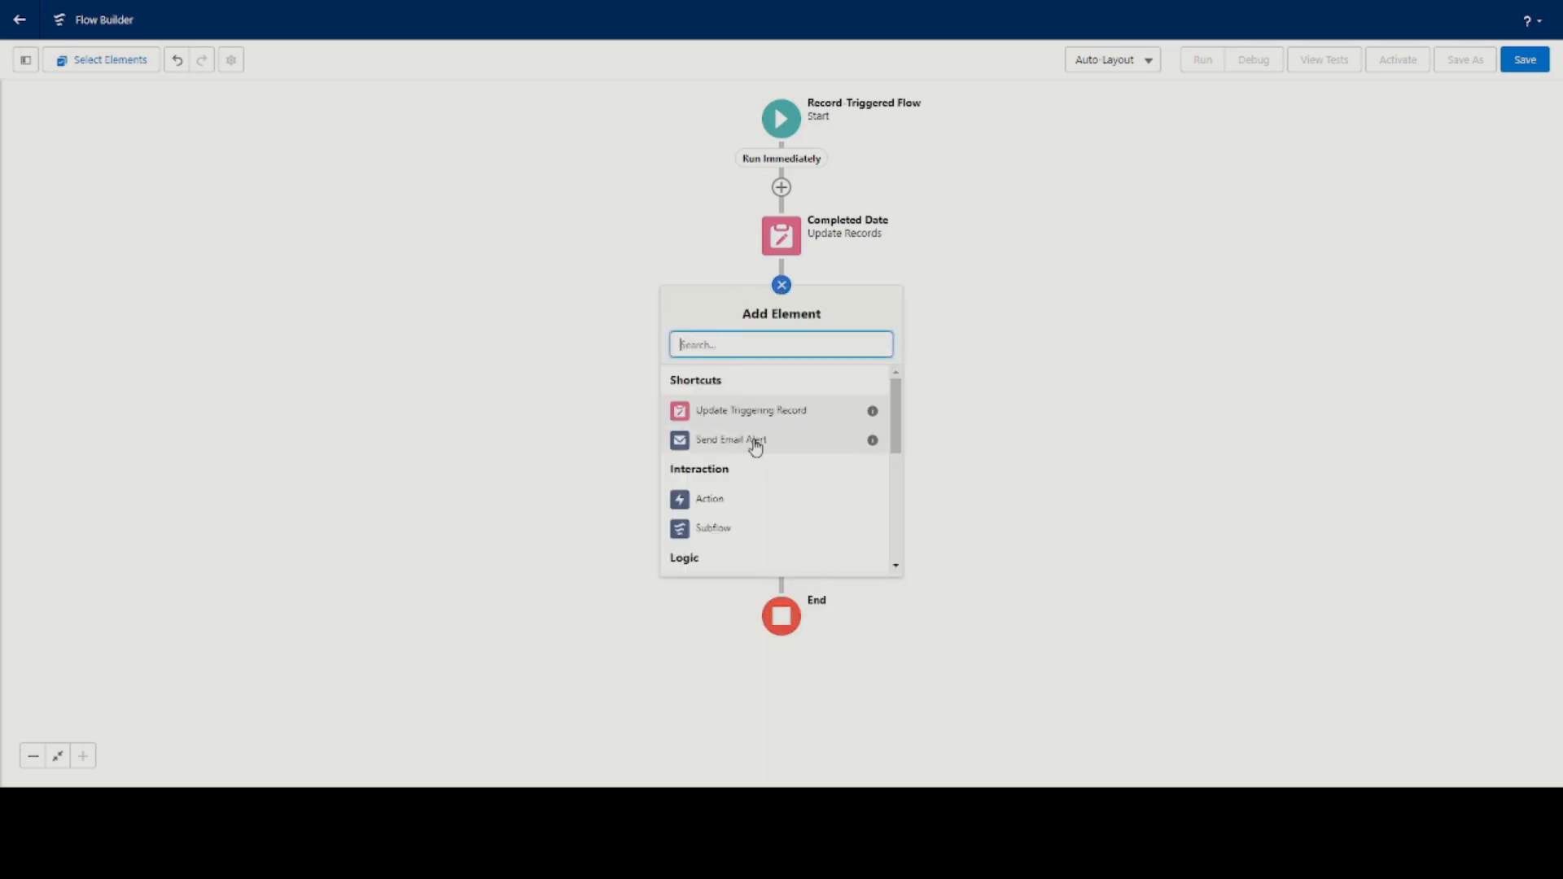
pyautogui.click(697, 447)
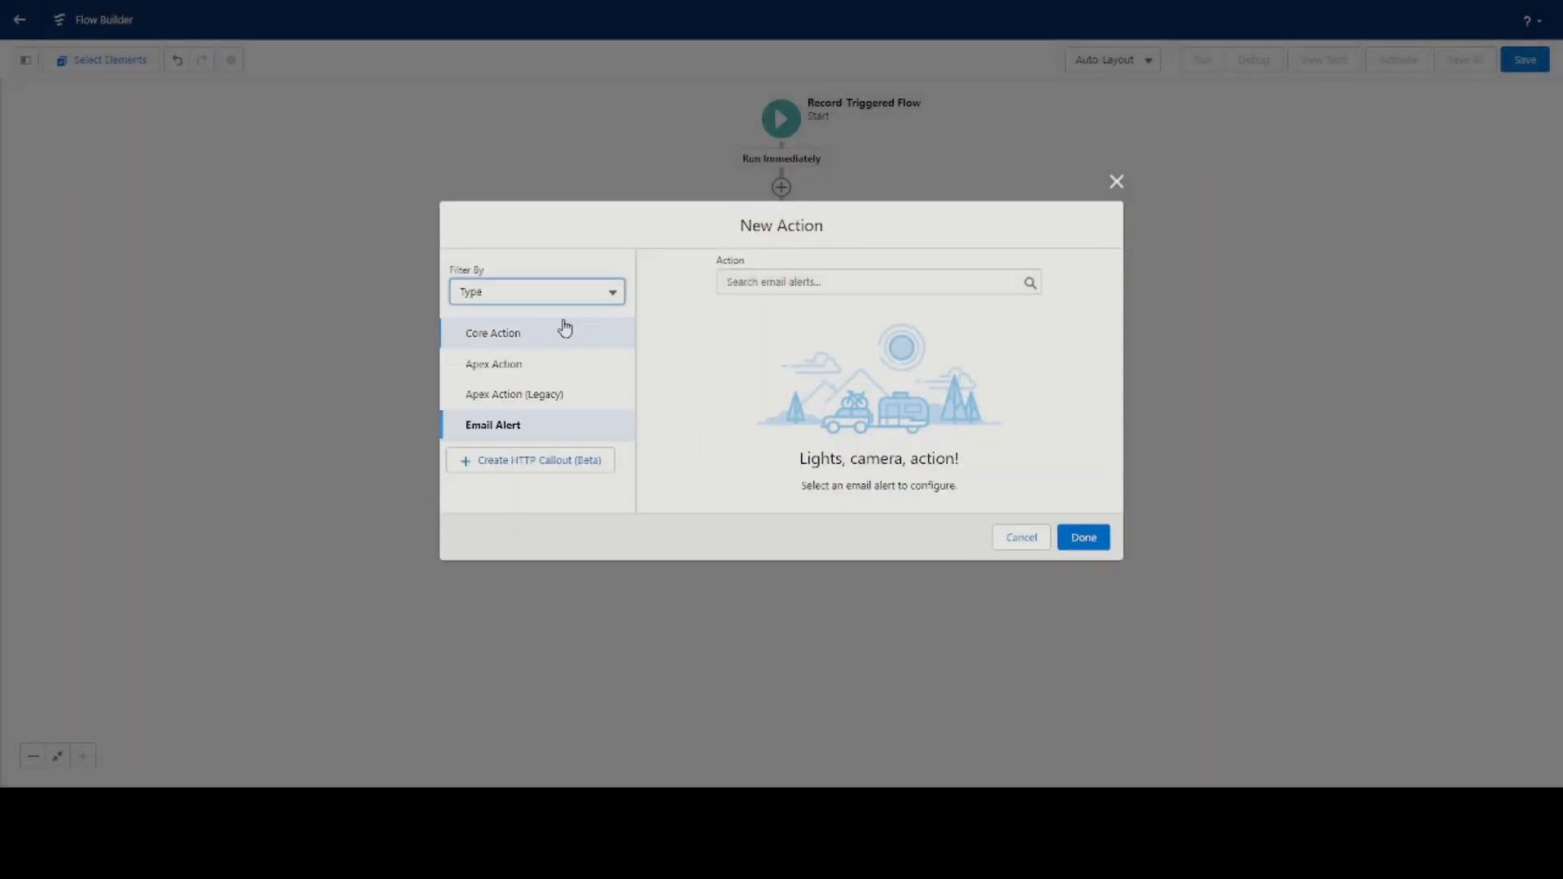
pyautogui.click(825, 282)
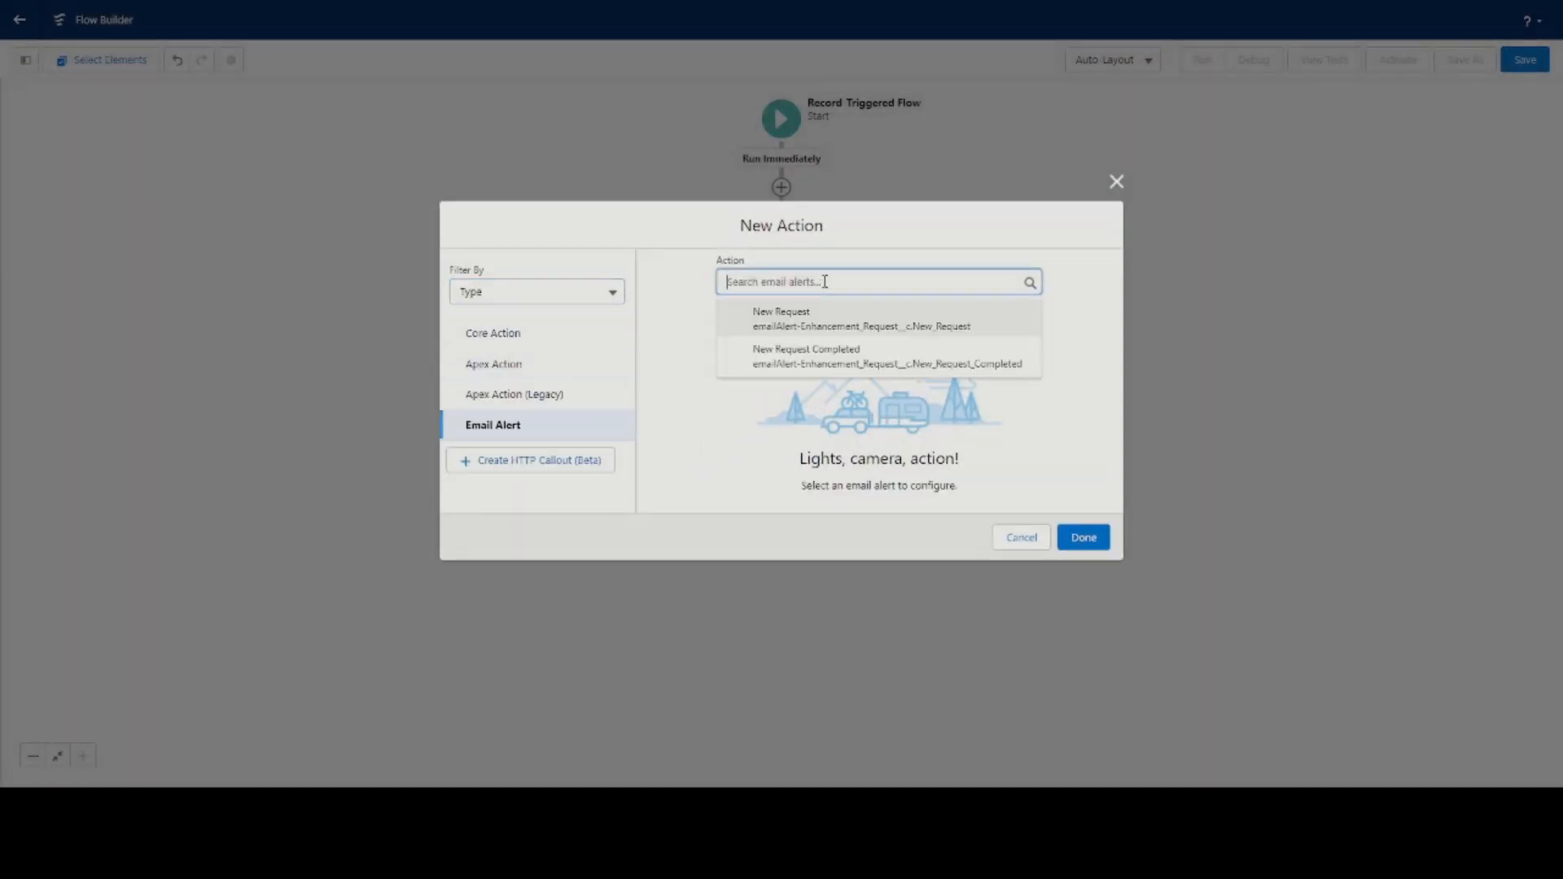
pyautogui.click(806, 361)
pyautogui.click(737, 350)
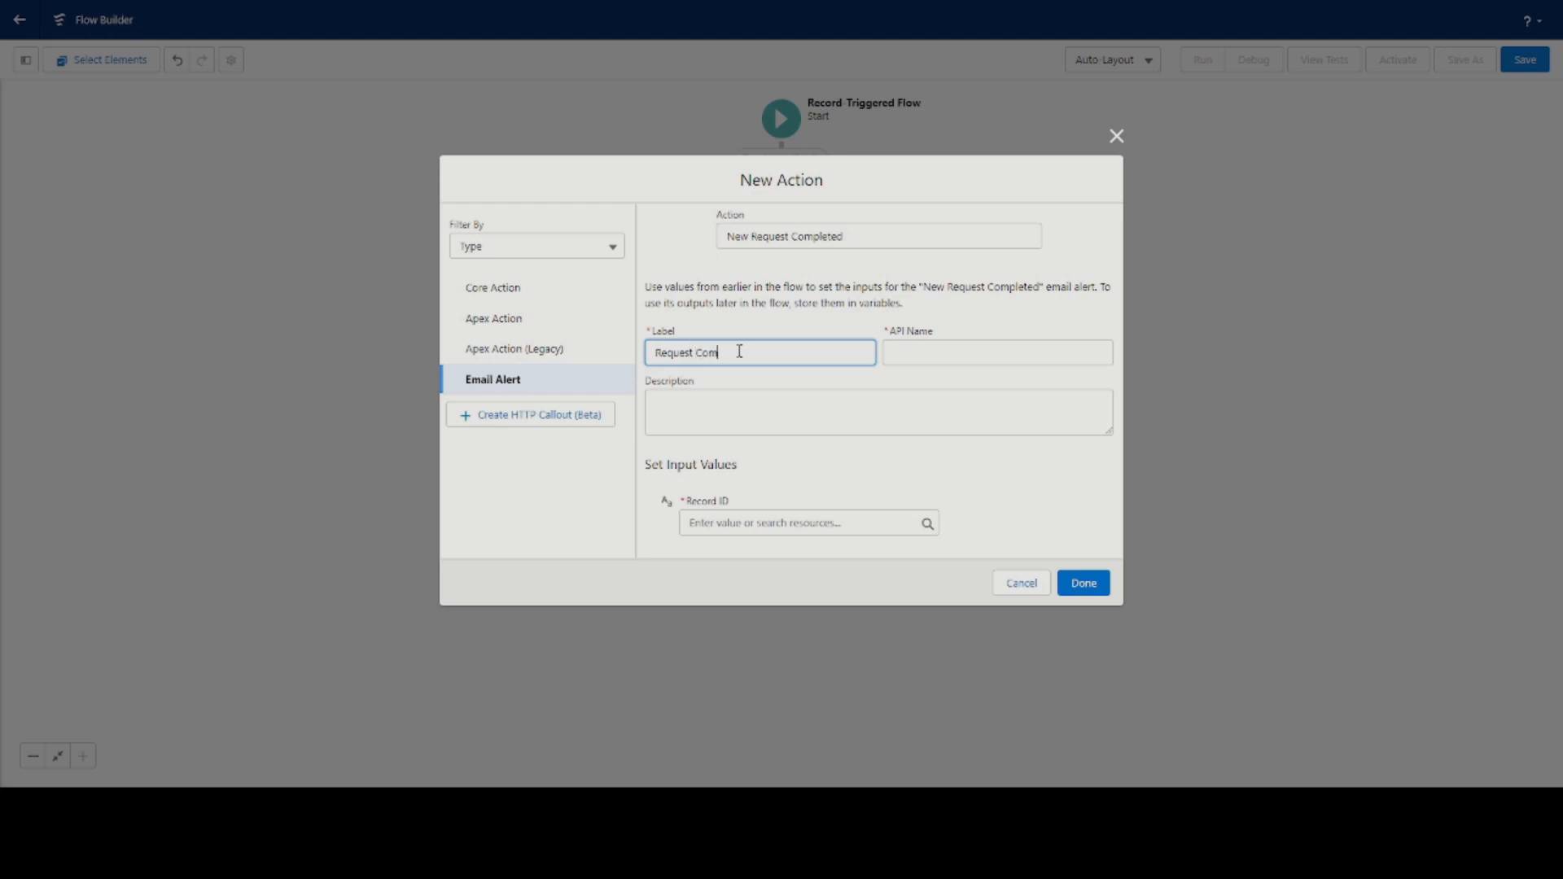
pyautogui.click(742, 524)
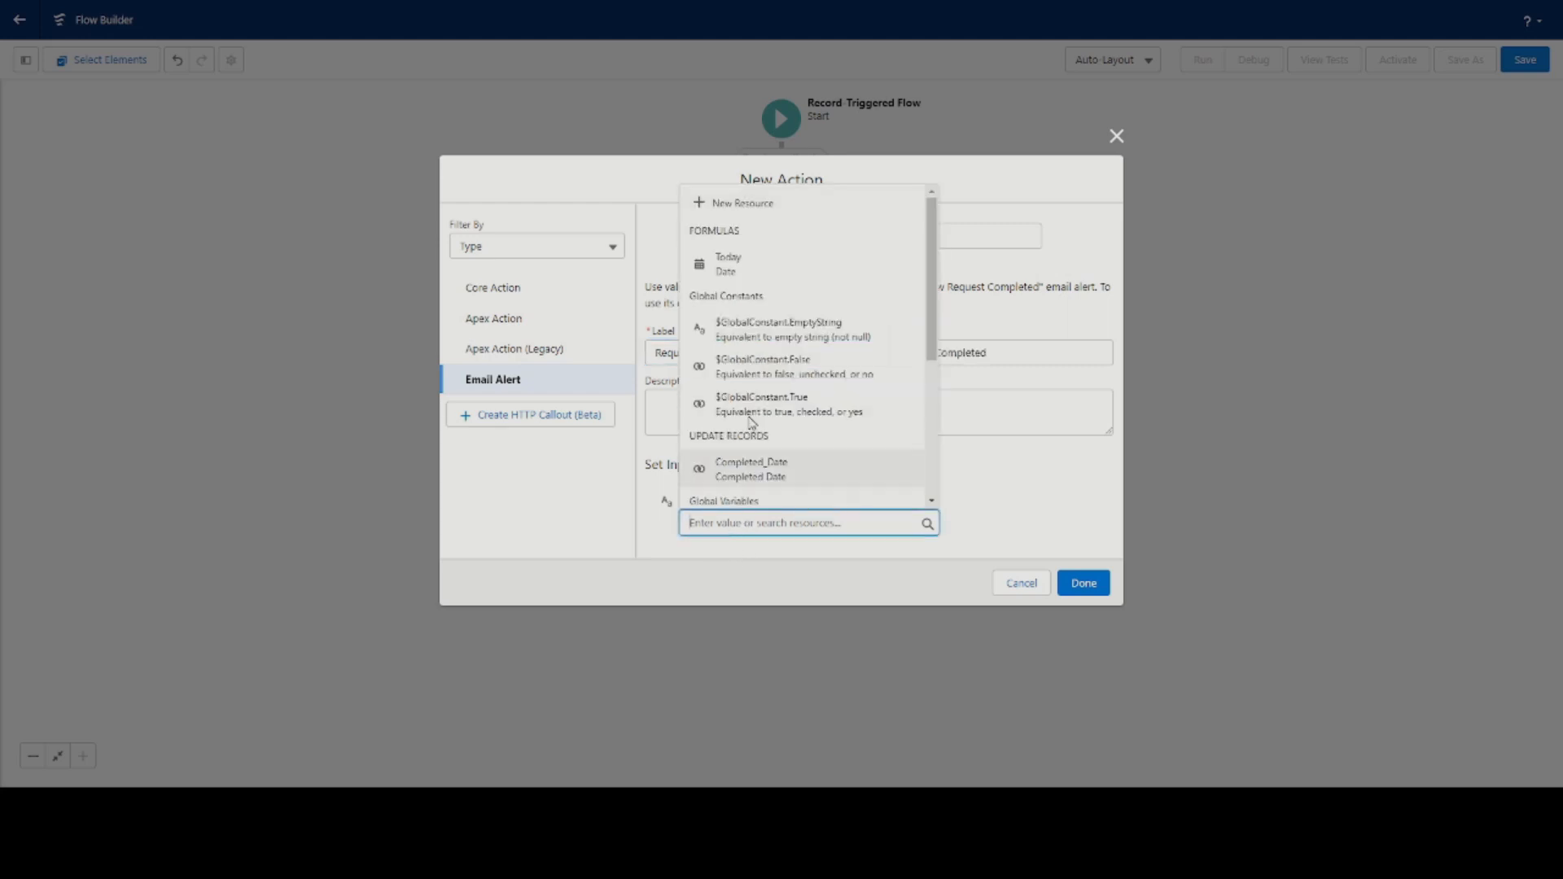
pyautogui.scroll(-3, 749, 423)
pyautogui.click(750, 439)
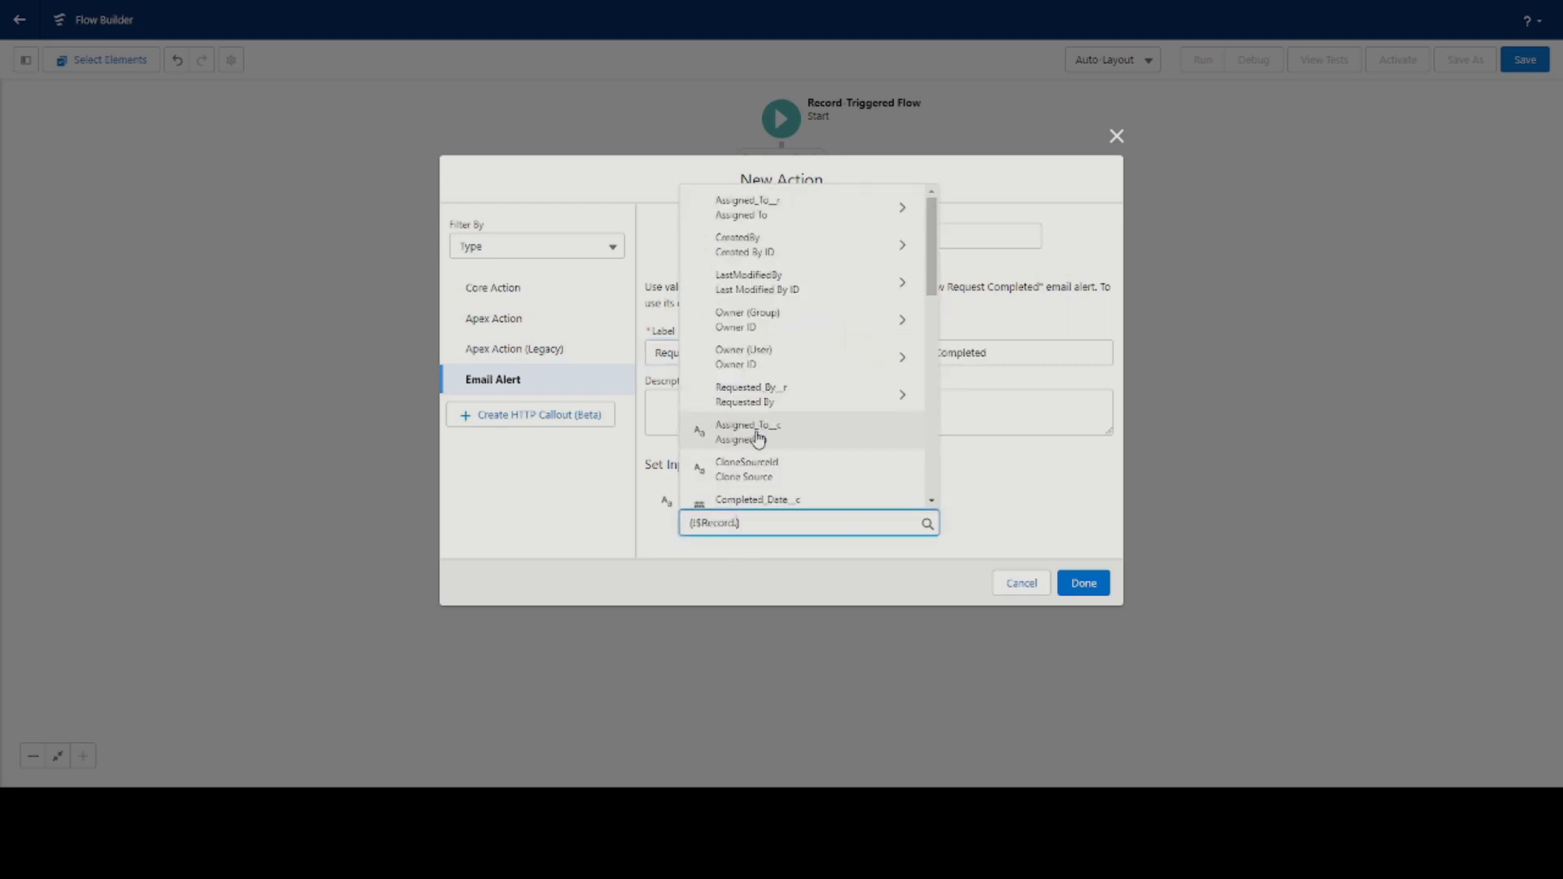
pyautogui.scroll(-5, 757, 436)
pyautogui.click(724, 223)
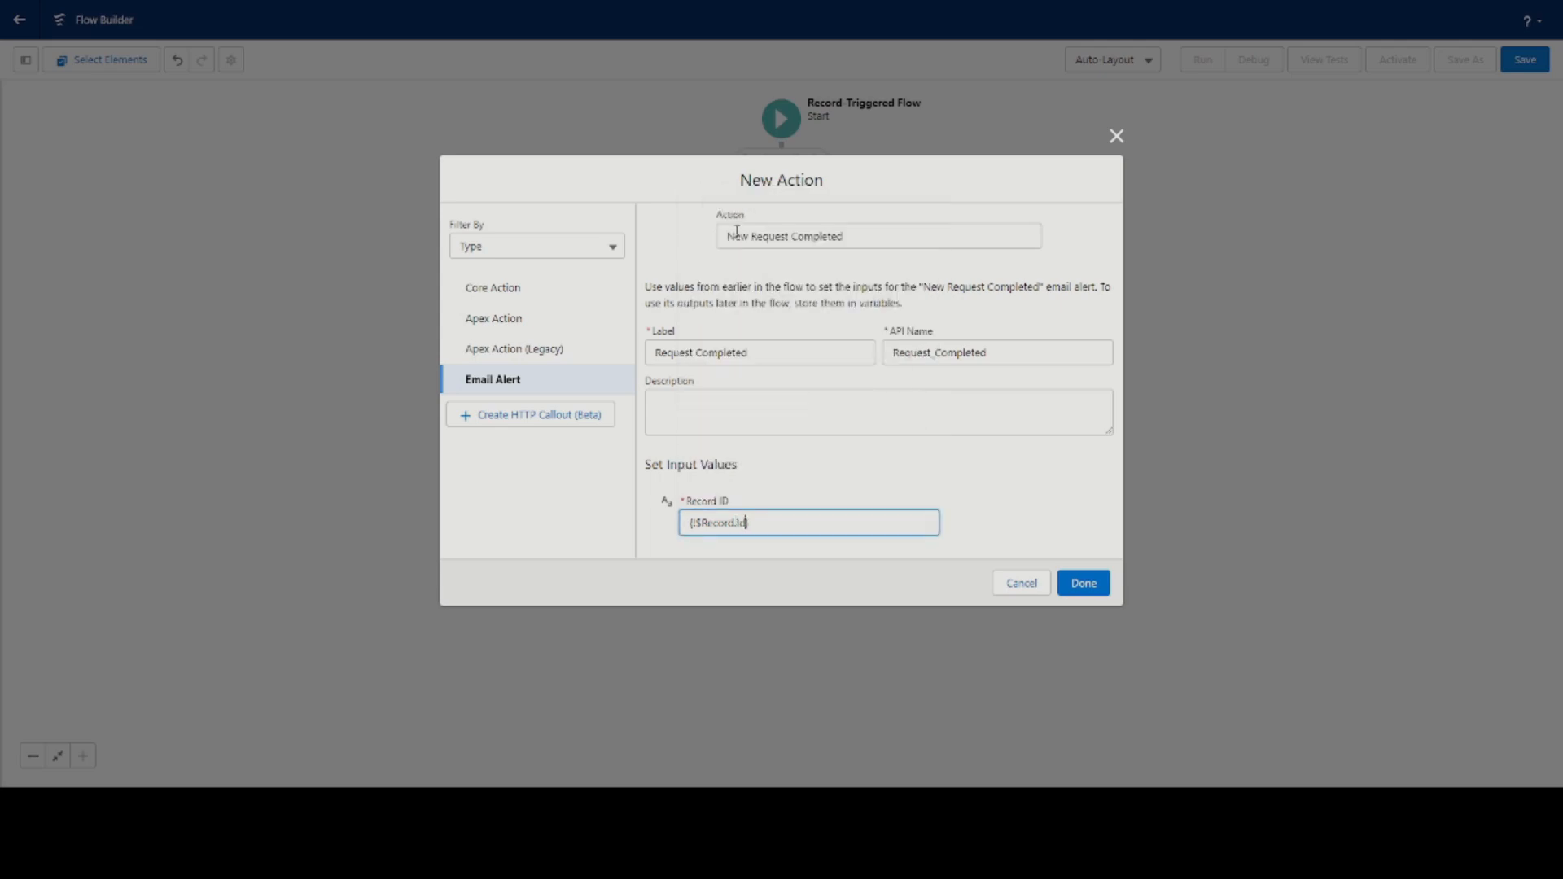
pyautogui.click(1081, 584)
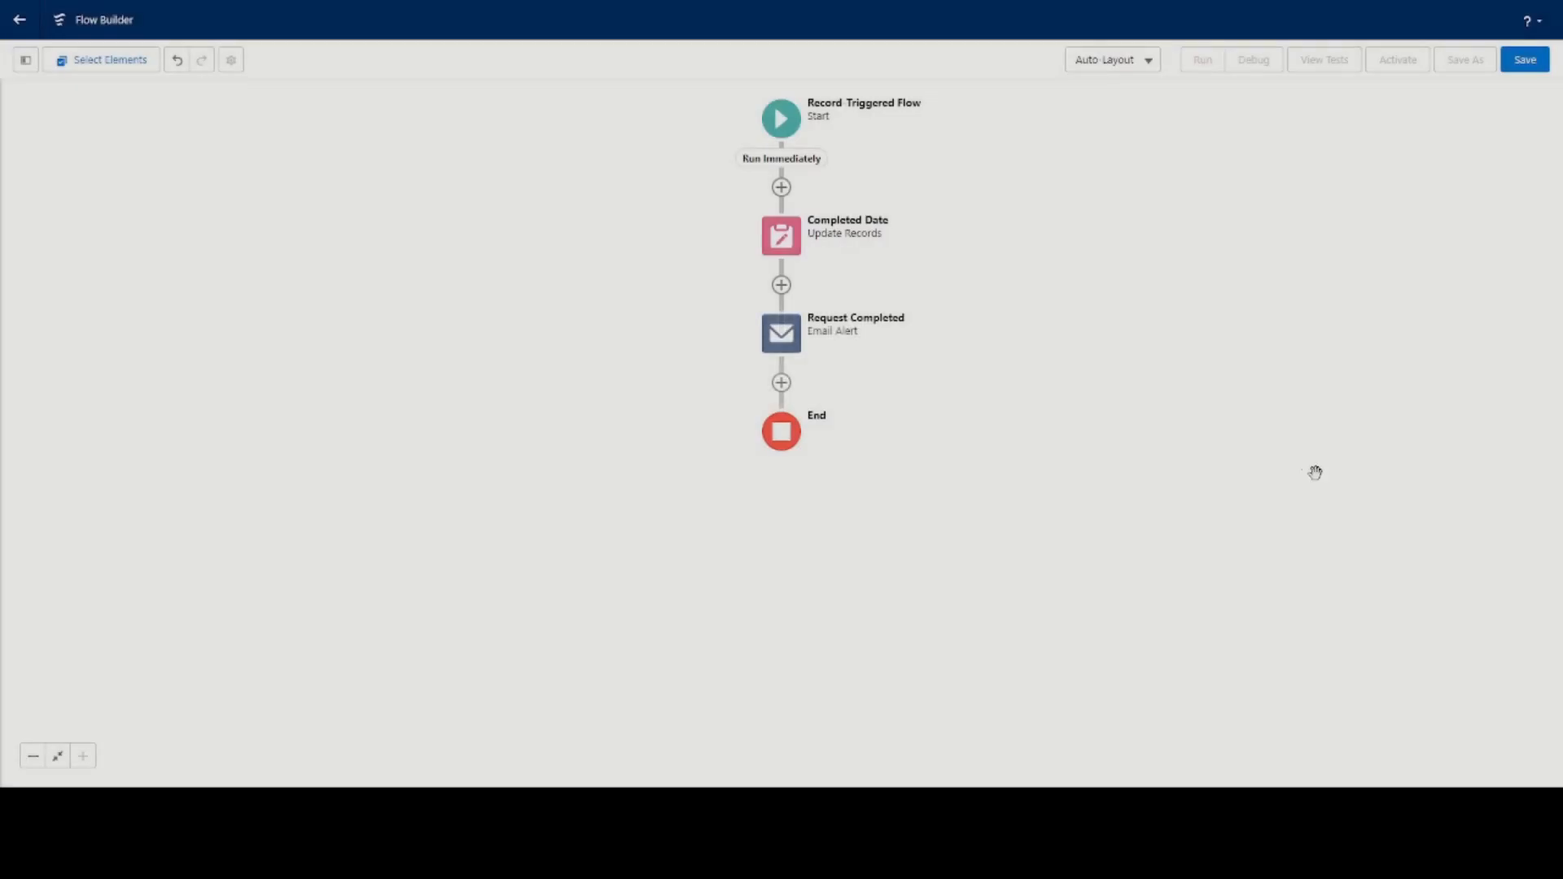
# - Save the flow with the label Enhancement Request | Completed and activate it
pyautogui.click(1532, 60)
pyautogui.click(669, 336)
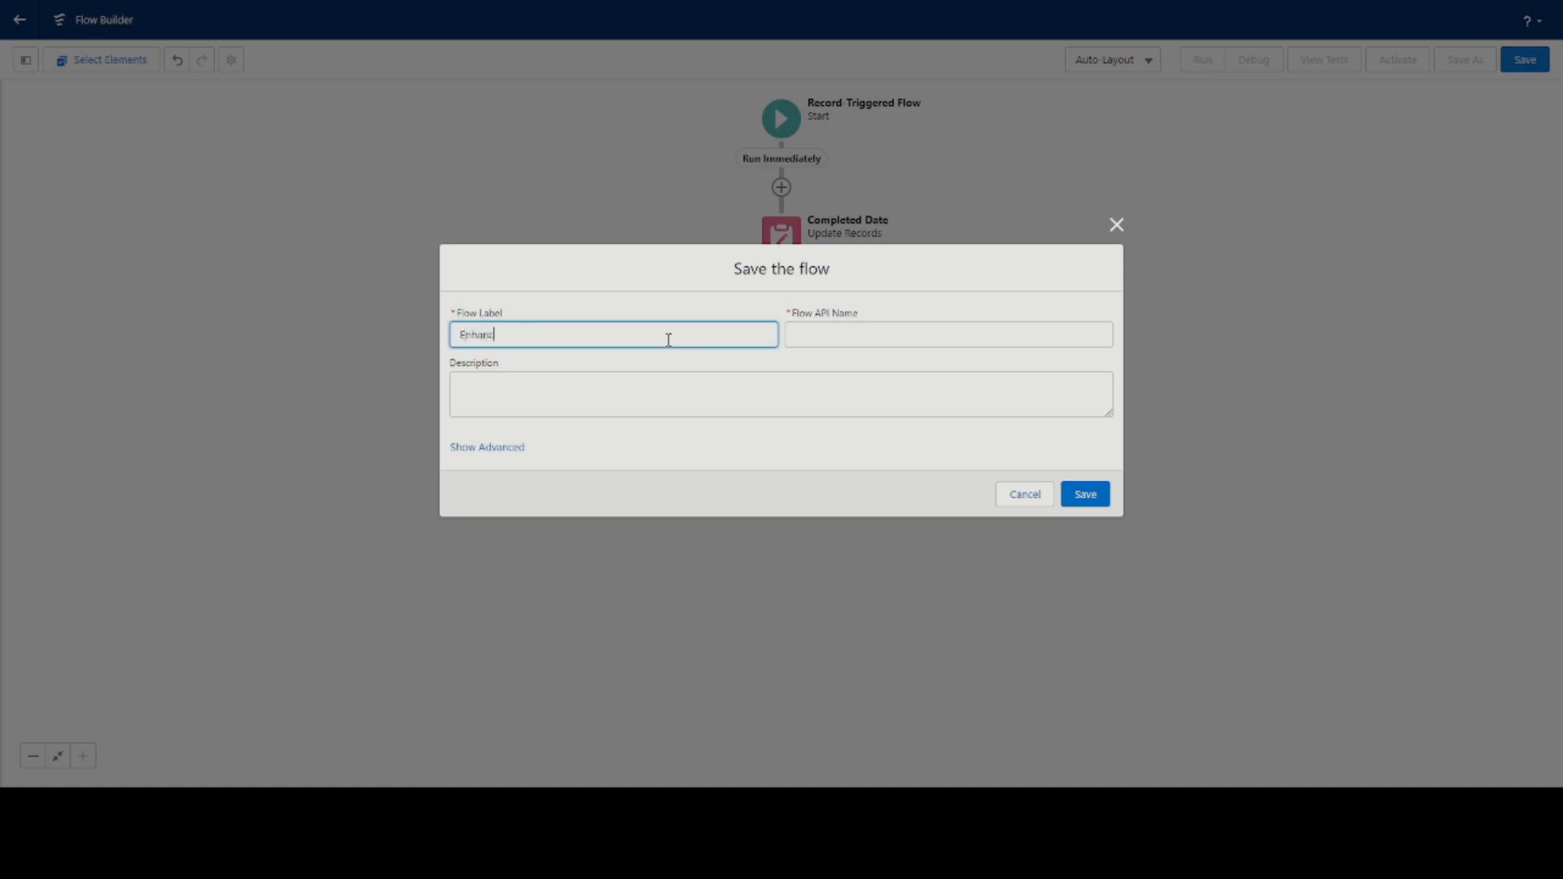
pyautogui.write('Enhancemnet Request ) Completed')
pyautogui.rightClick(489, 335)
pyautogui.click(562, 348)
pyautogui.press('BackSpace')
pyautogui.write('\\')
pyautogui.press('BackSpace')
pyautogui.write('|')
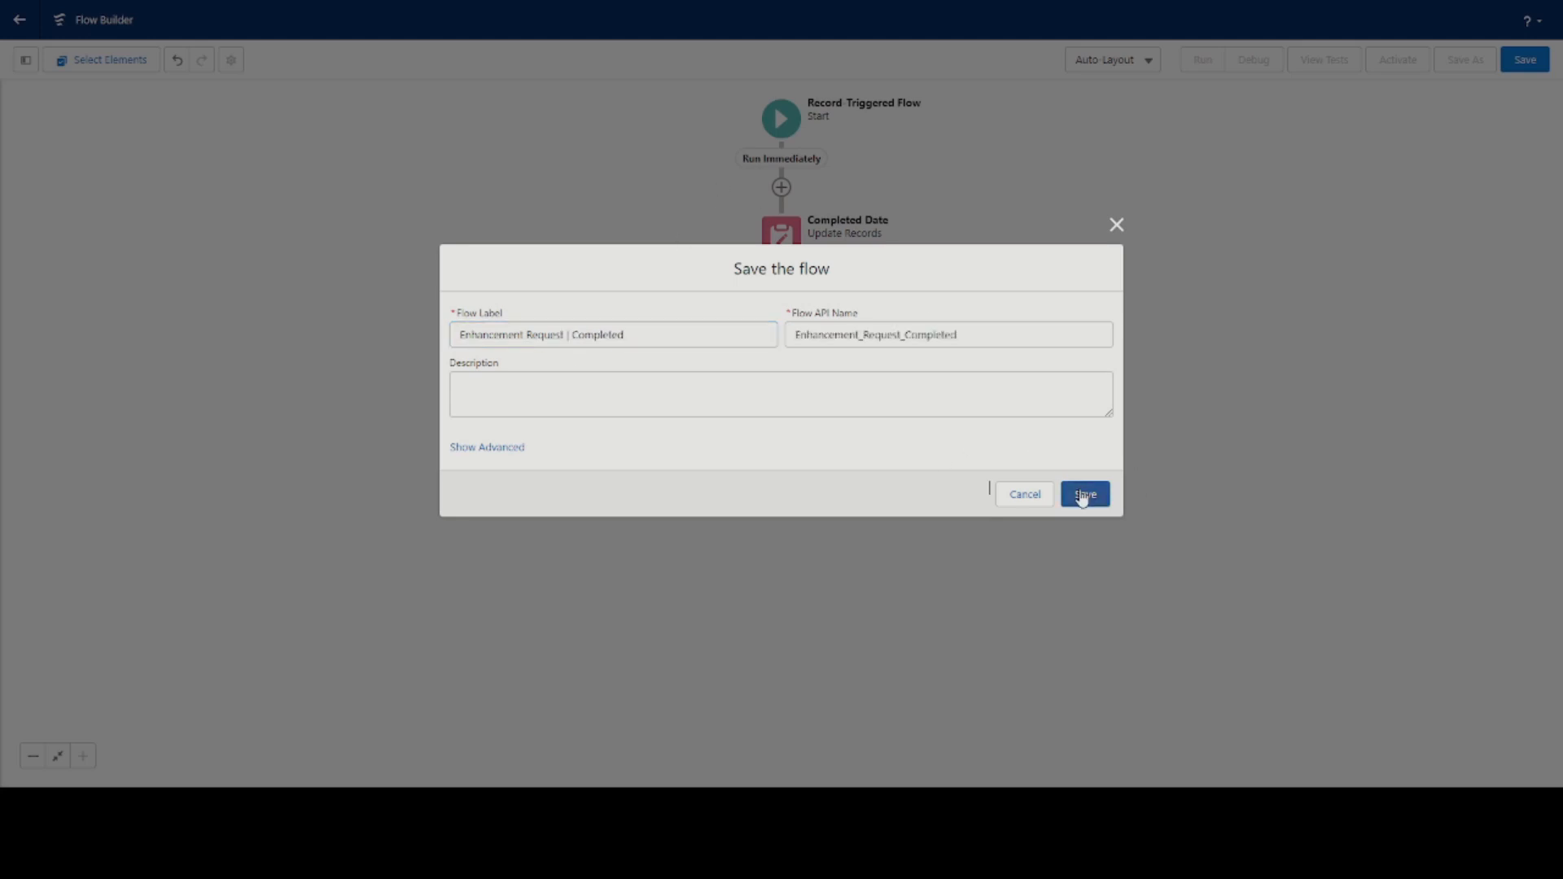
pyautogui.click(1084, 495)
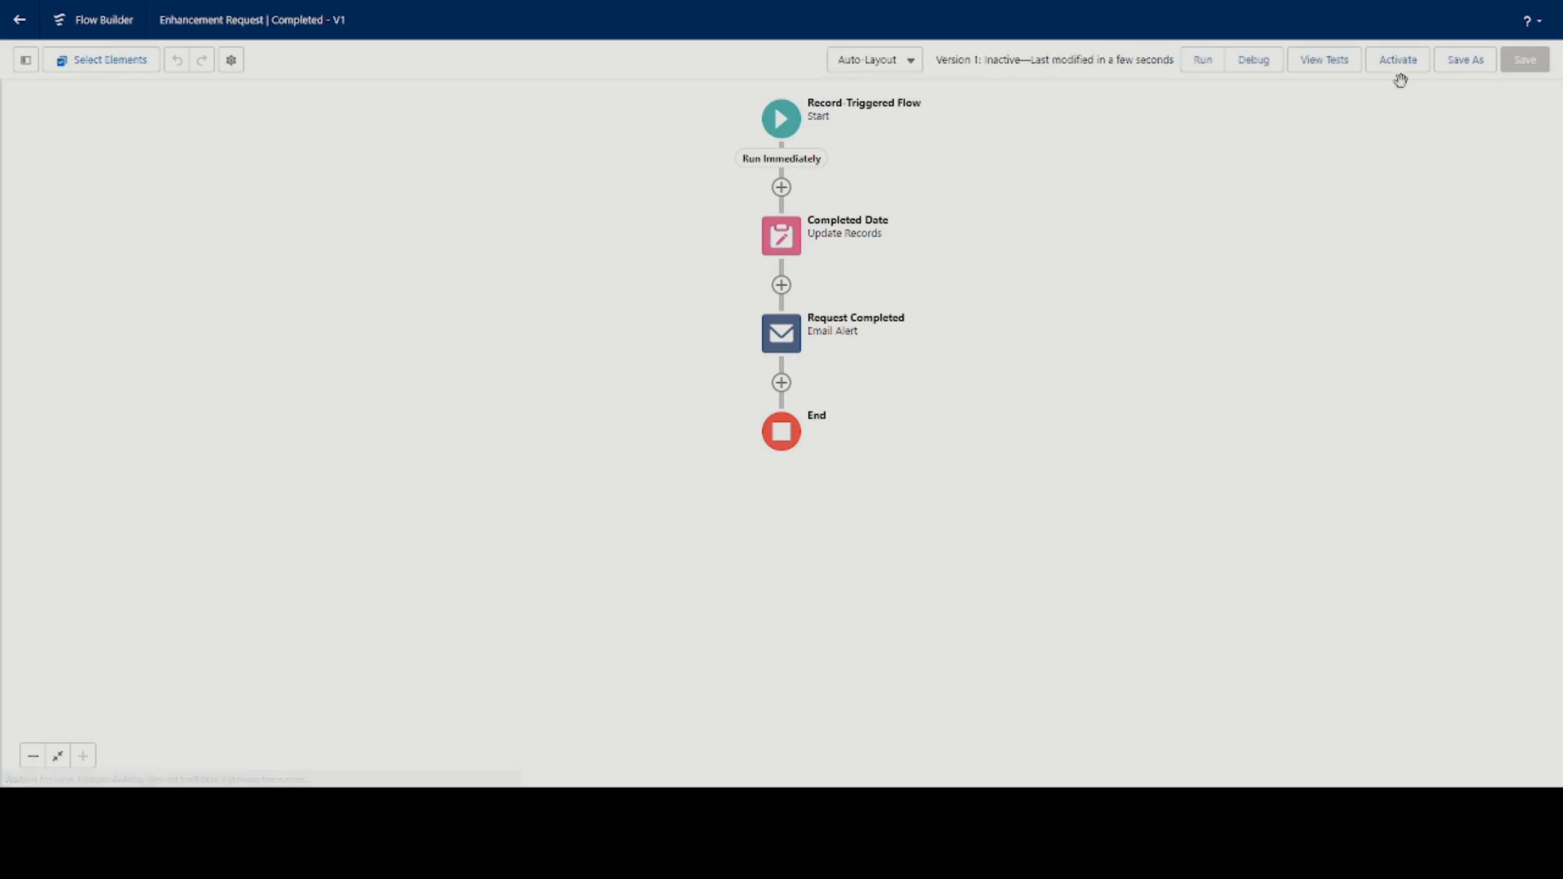
pyautogui.click(1411, 71)
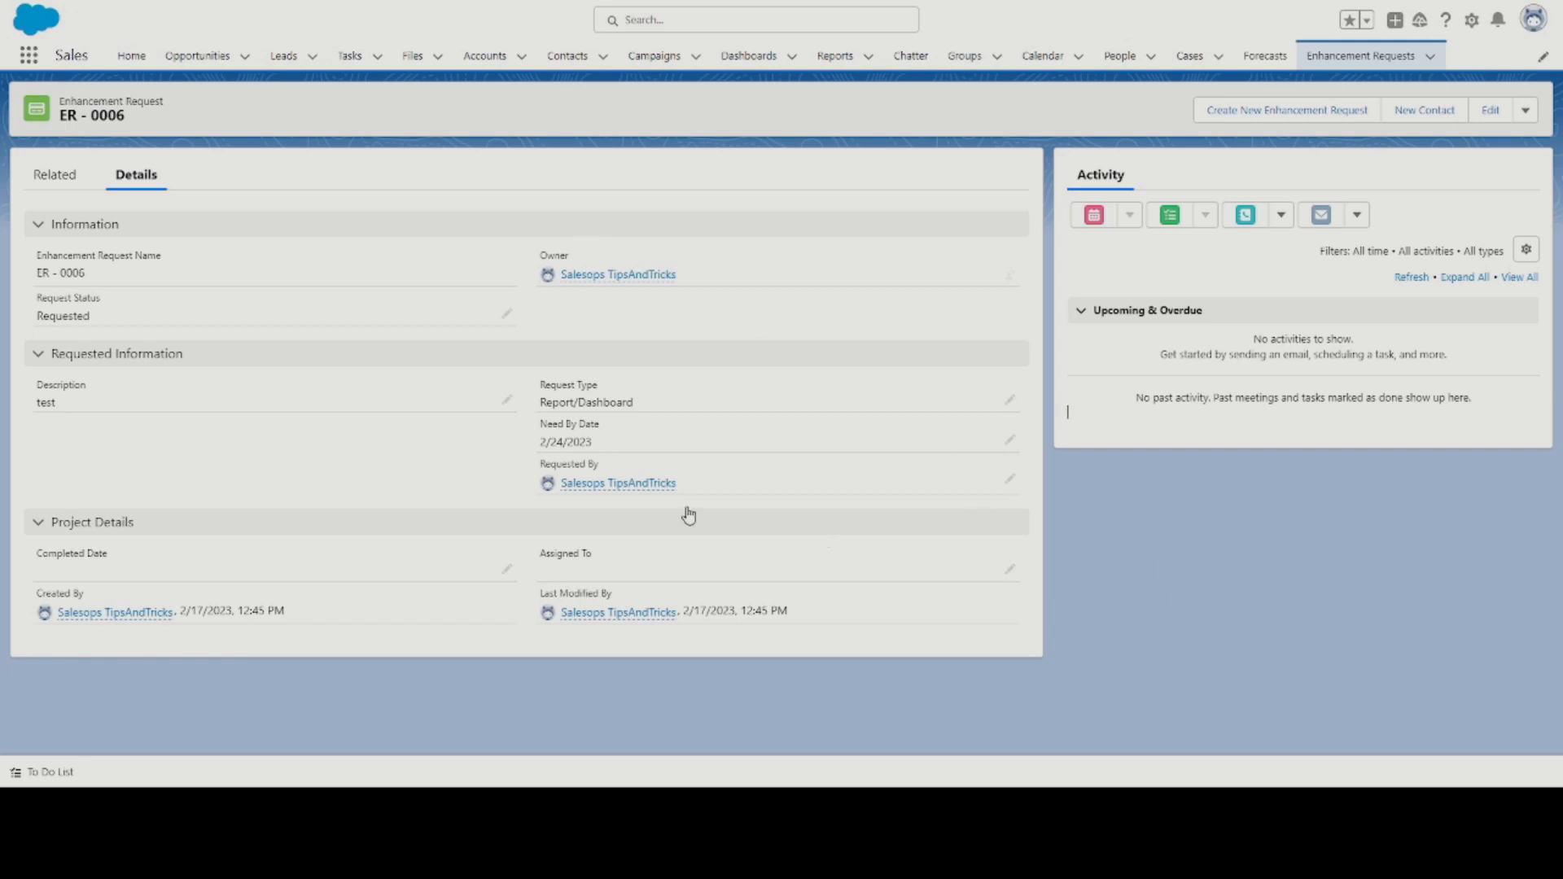
# - Save ER - 0006 with Request Status set to Delivered and follow the record link in its completion email in Gmail
pyautogui.click(507, 314)
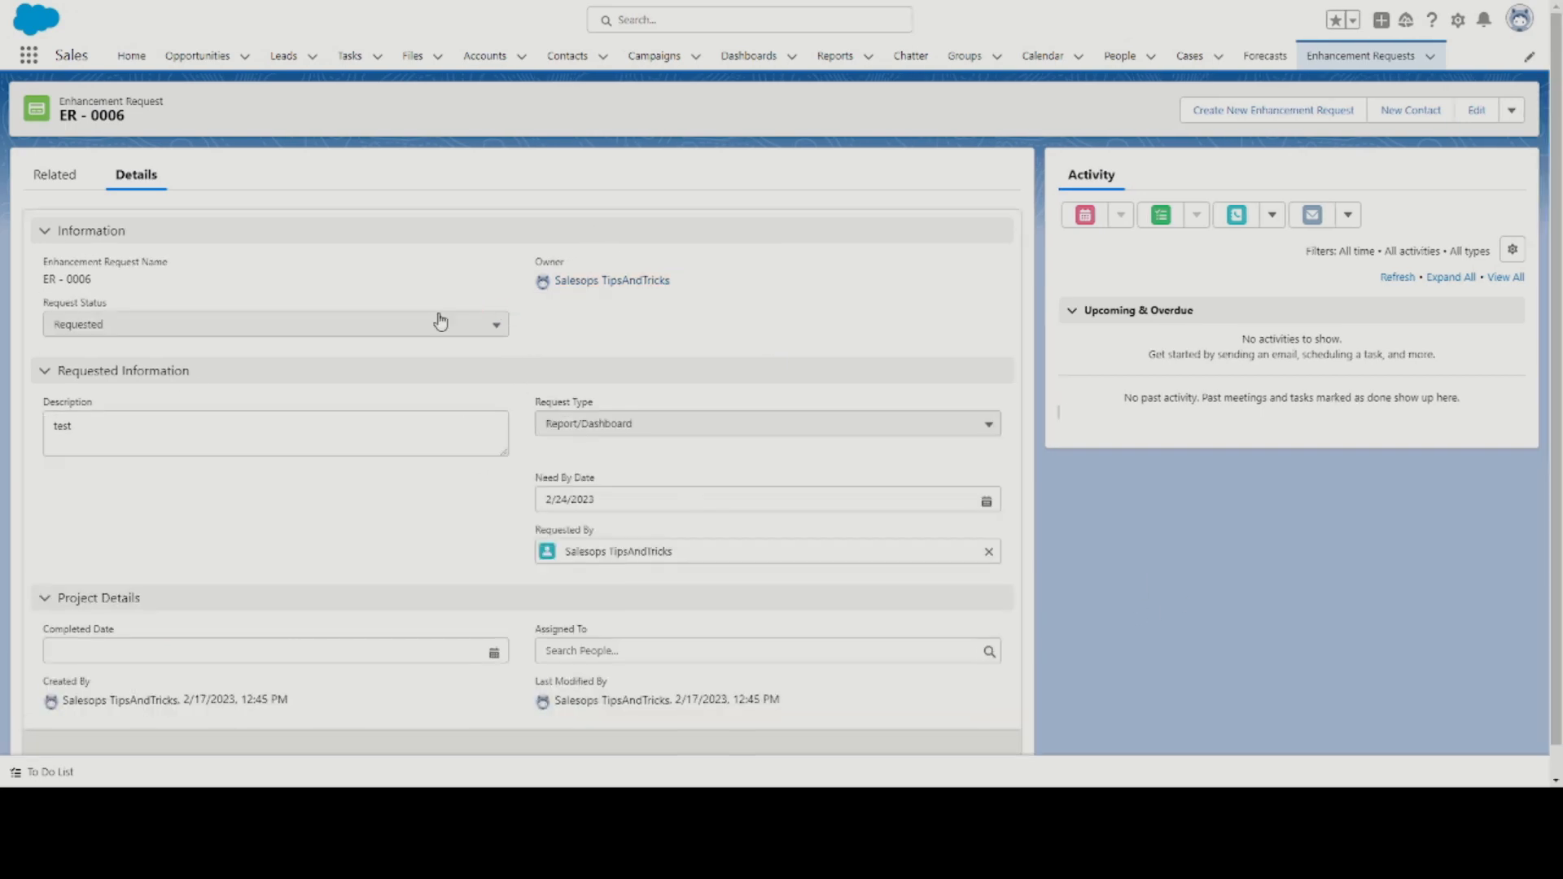
pyautogui.click(188, 329)
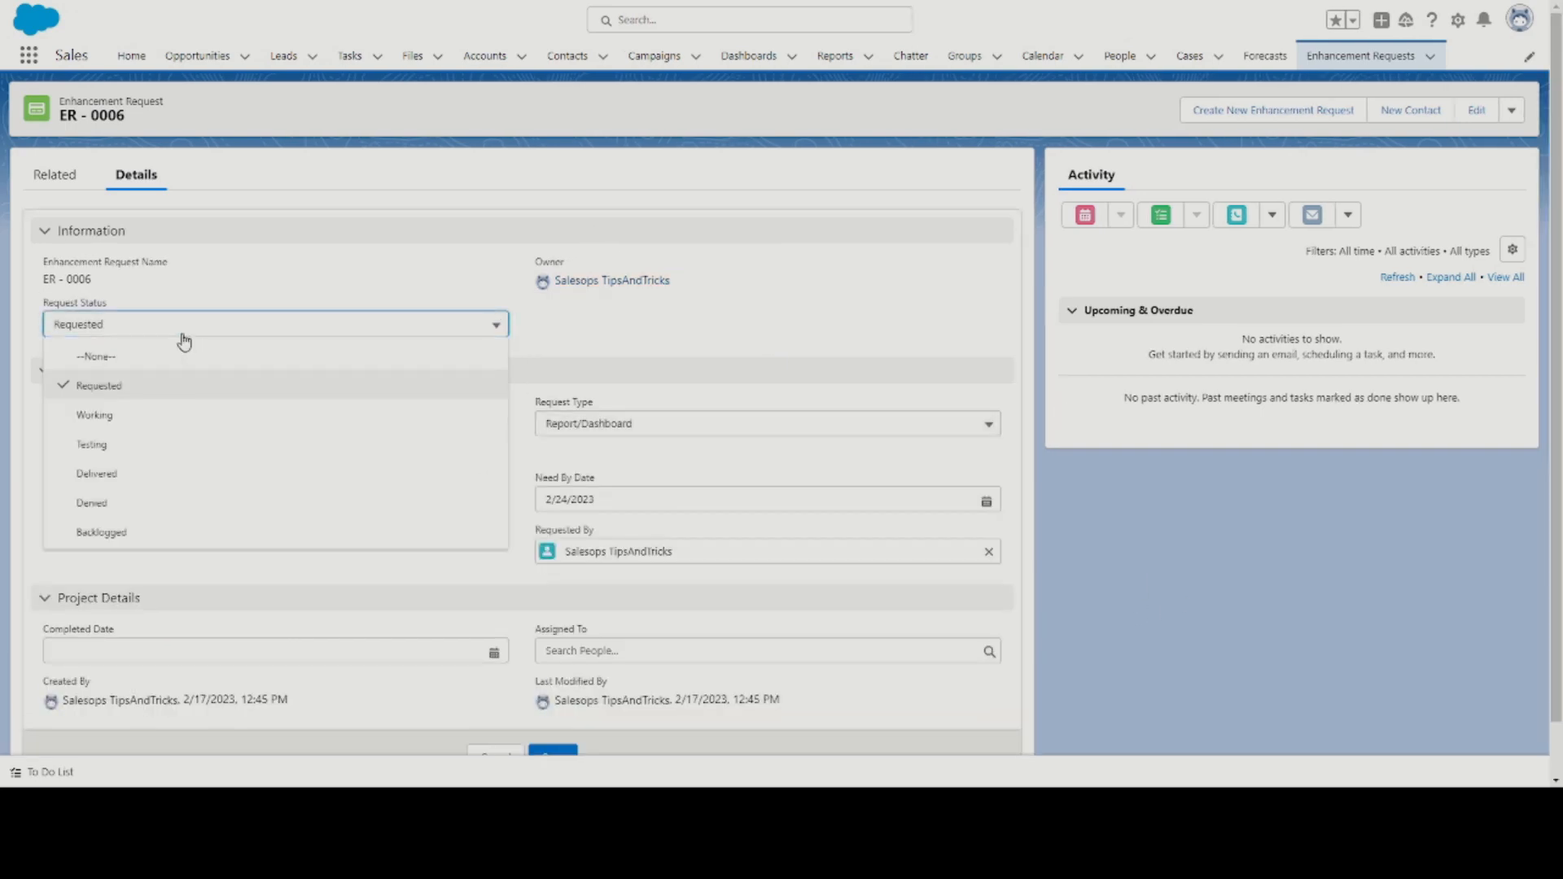
pyautogui.click(101, 474)
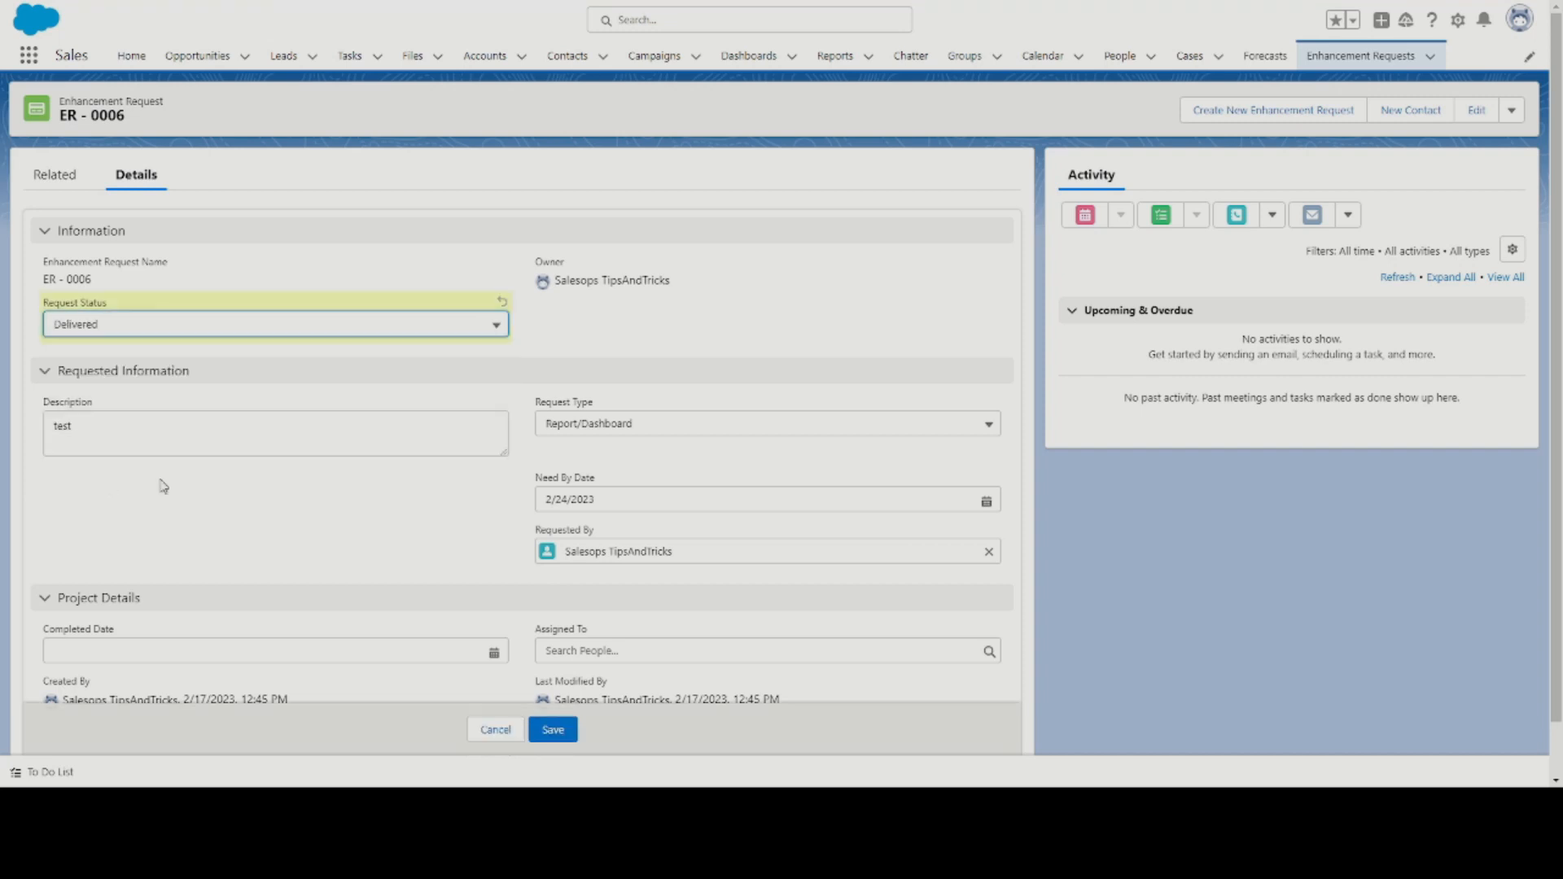
pyautogui.click(553, 730)
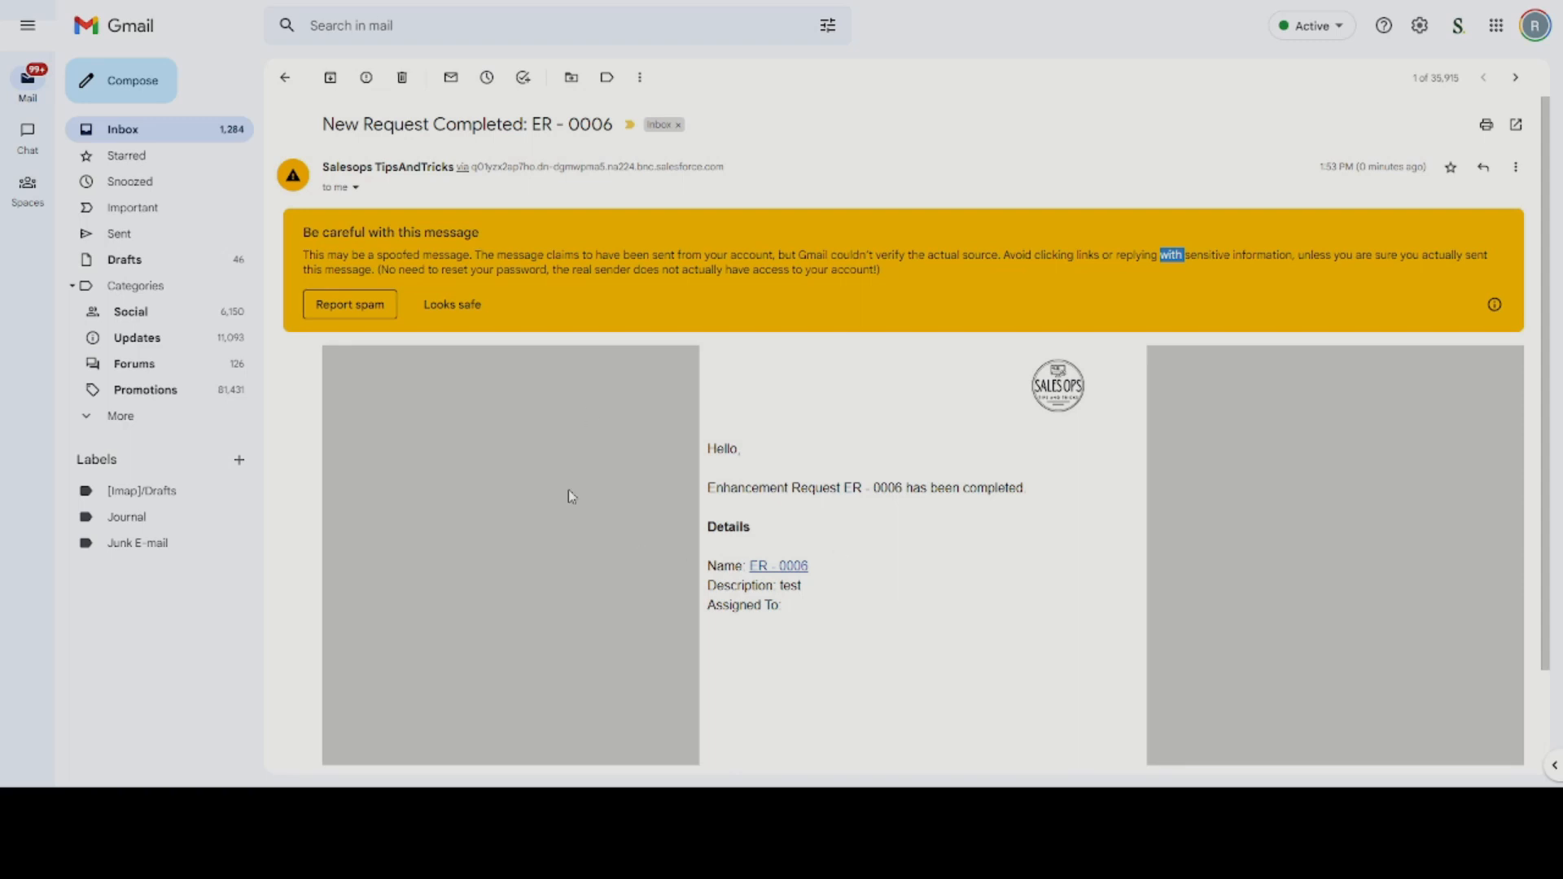
pyautogui.scroll(-2, 782, 523)
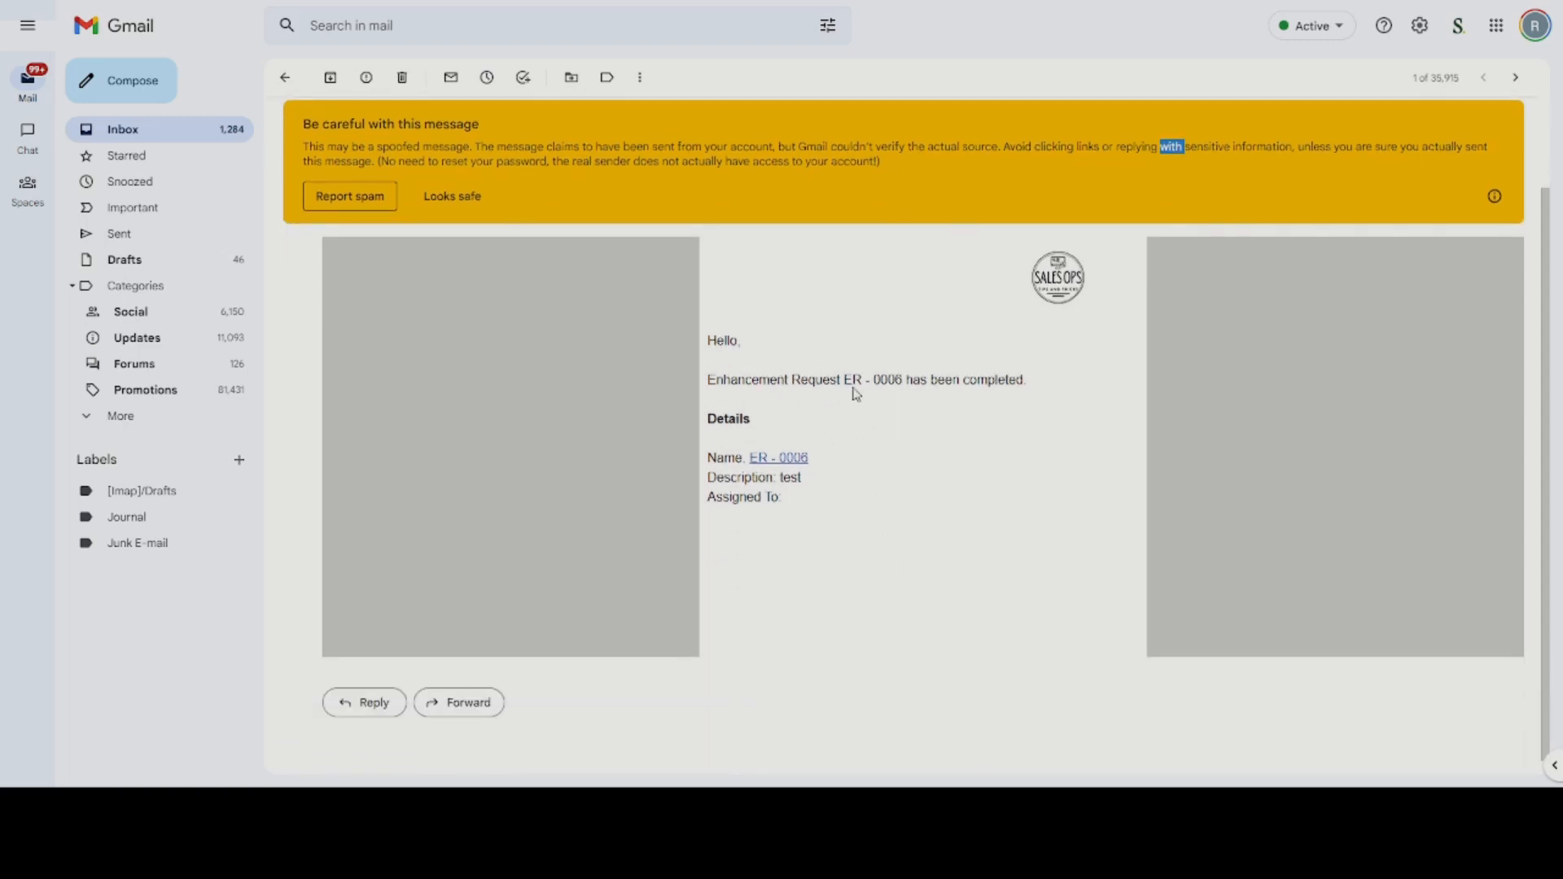
pyautogui.click(782, 460)
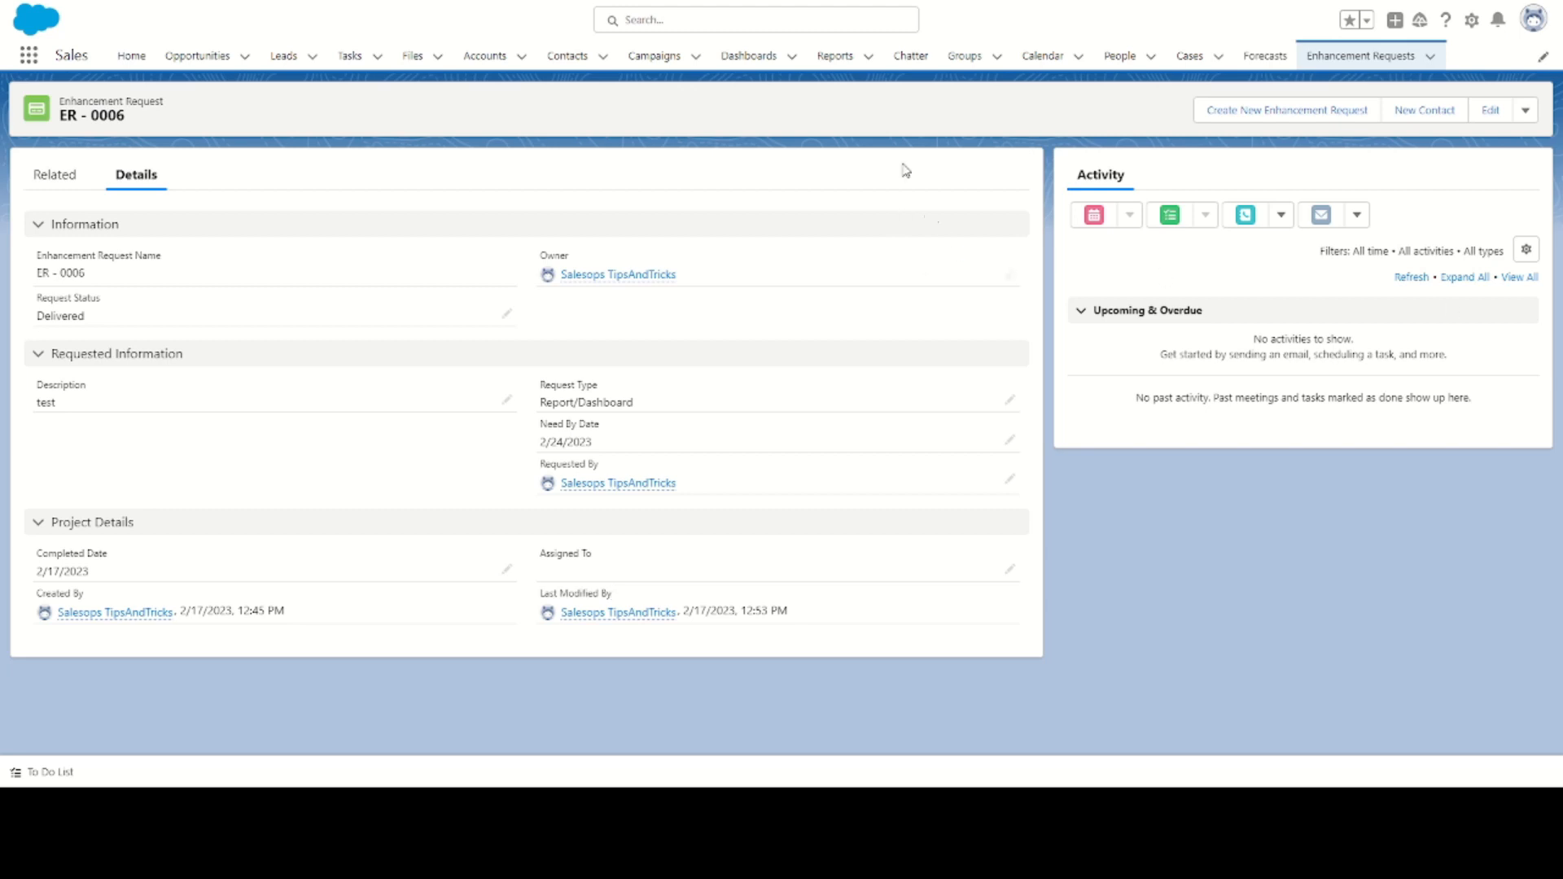
# - Start a new Salesforce report based on the Enhancement Requests report type, searching the report types for "enha"
pyautogui.click(831, 65)
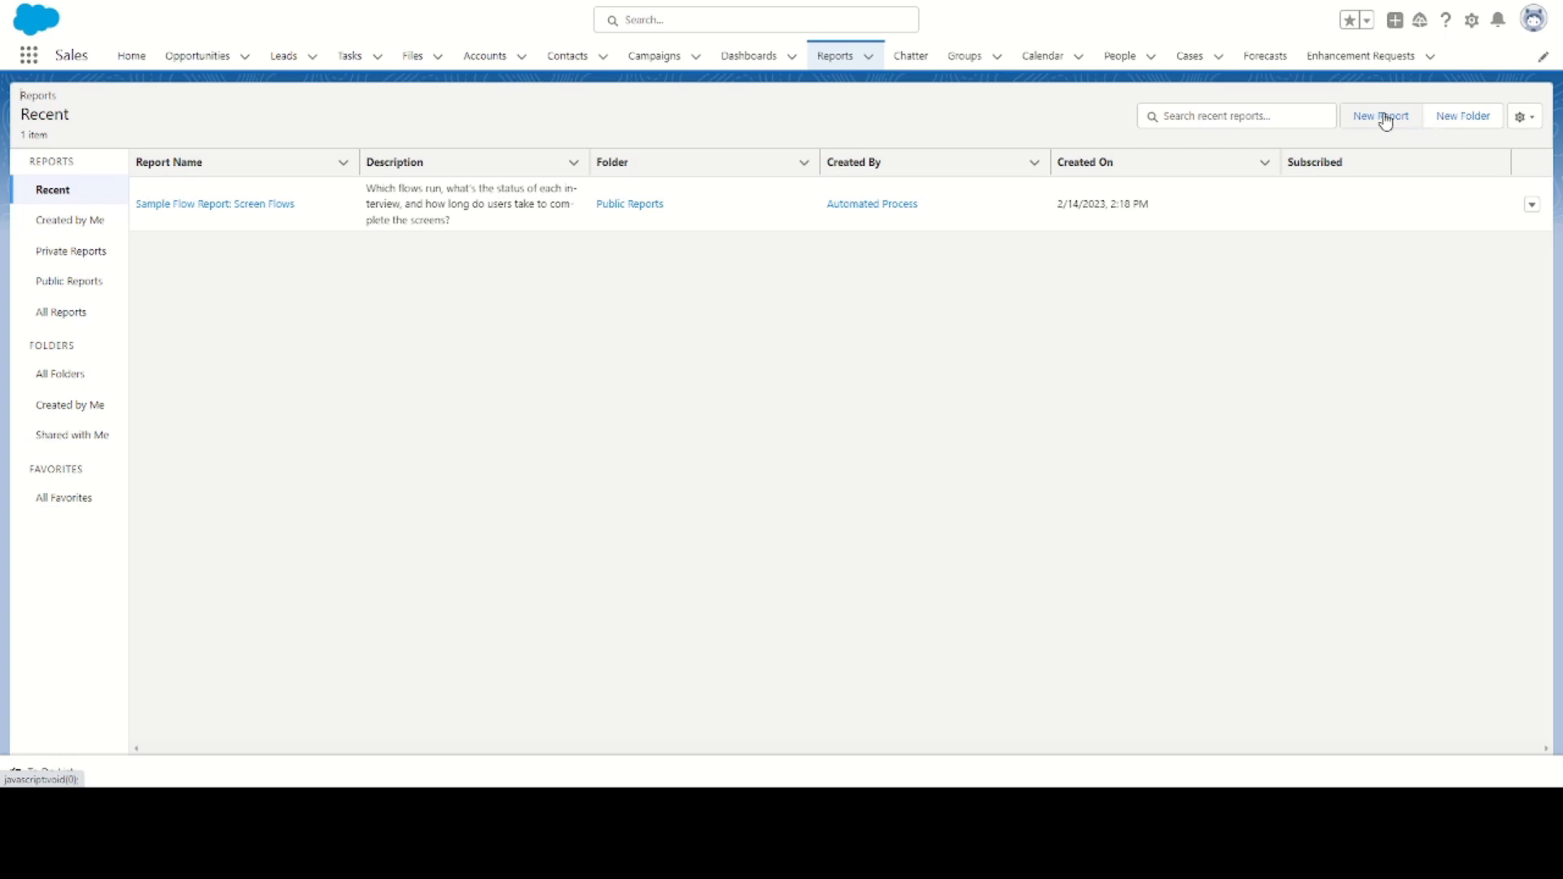
pyautogui.click(1384, 116)
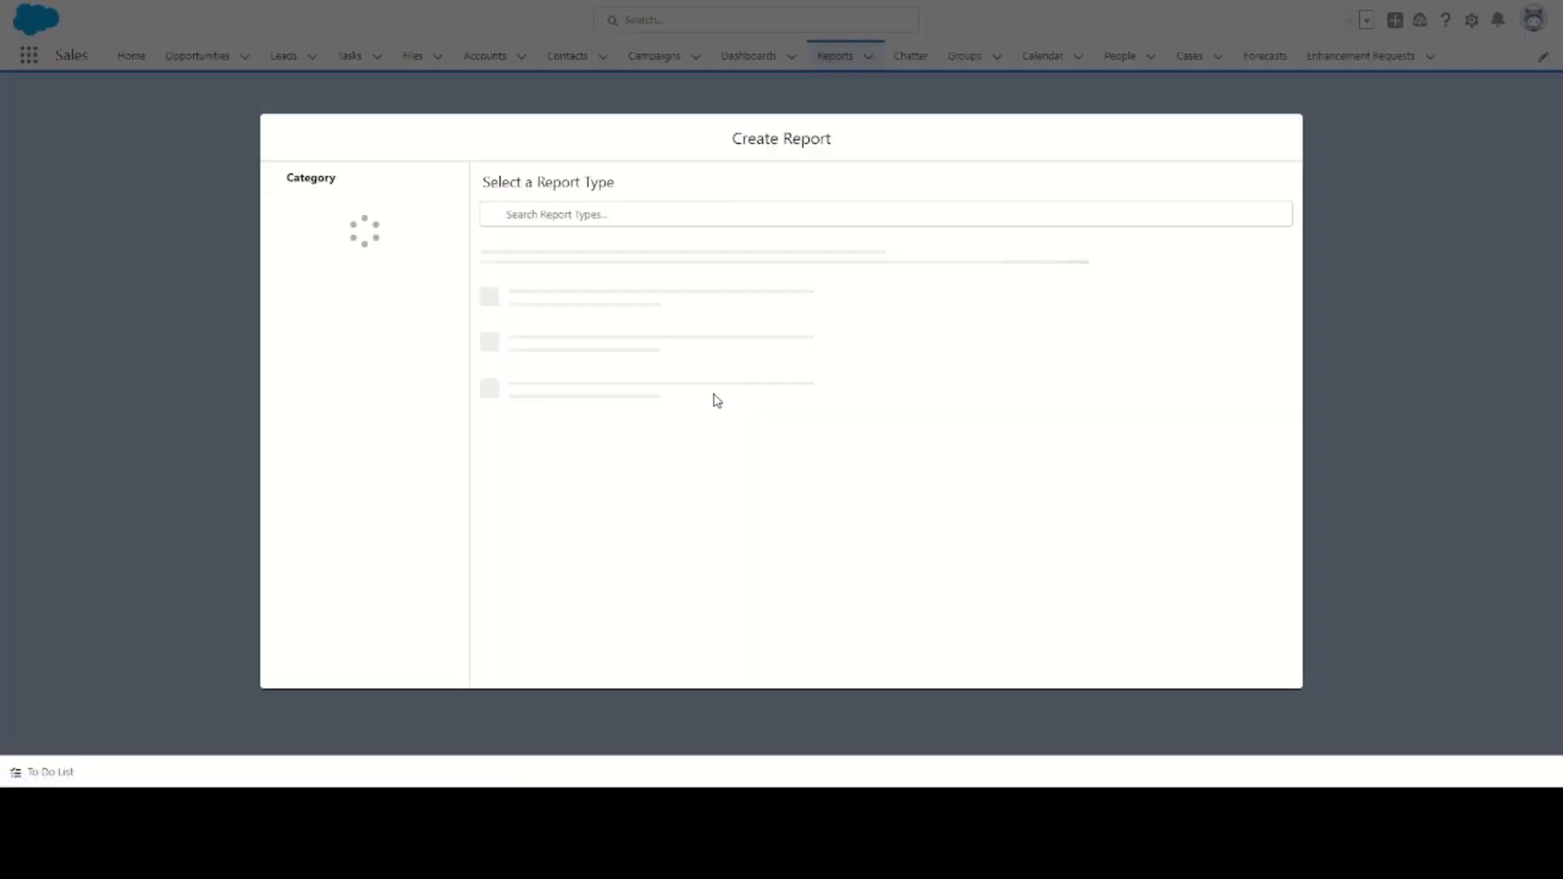
pyautogui.click(591, 216)
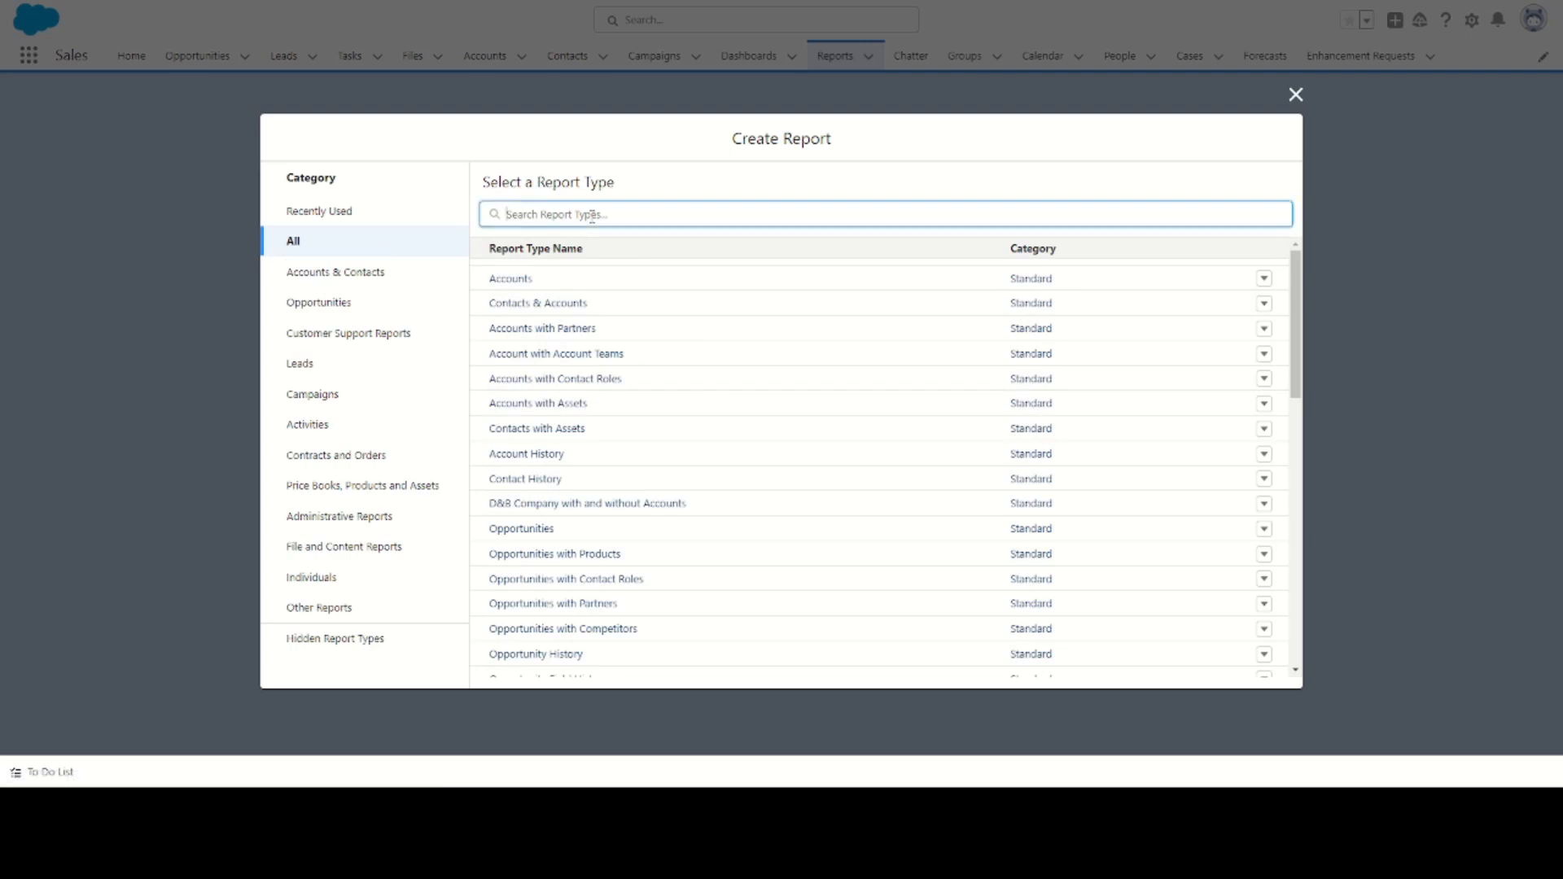
pyautogui.write('enha')
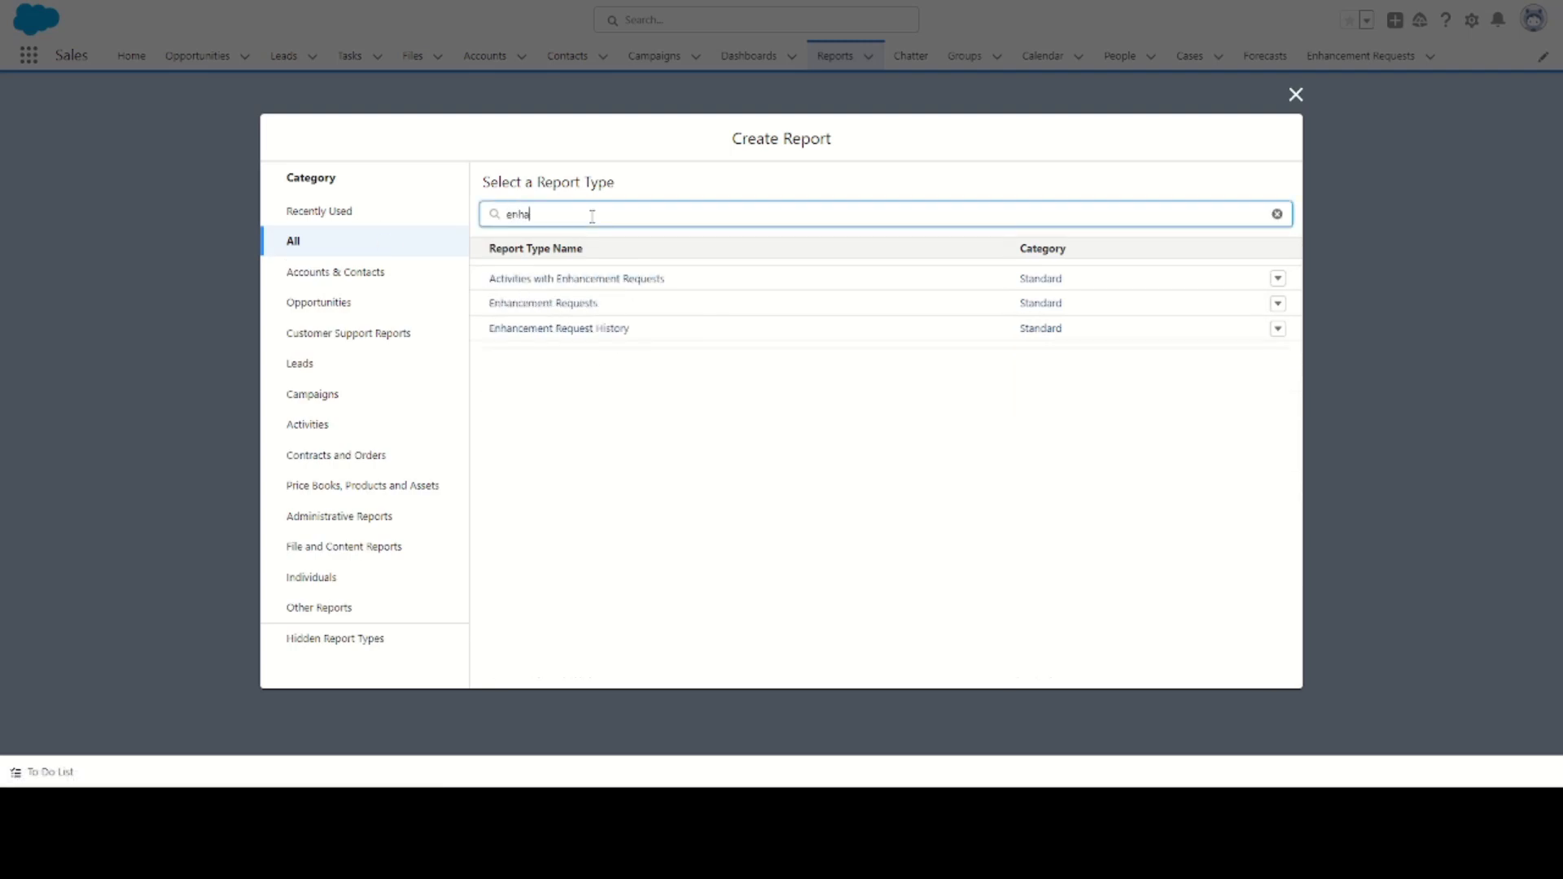
pyautogui.click(597, 302)
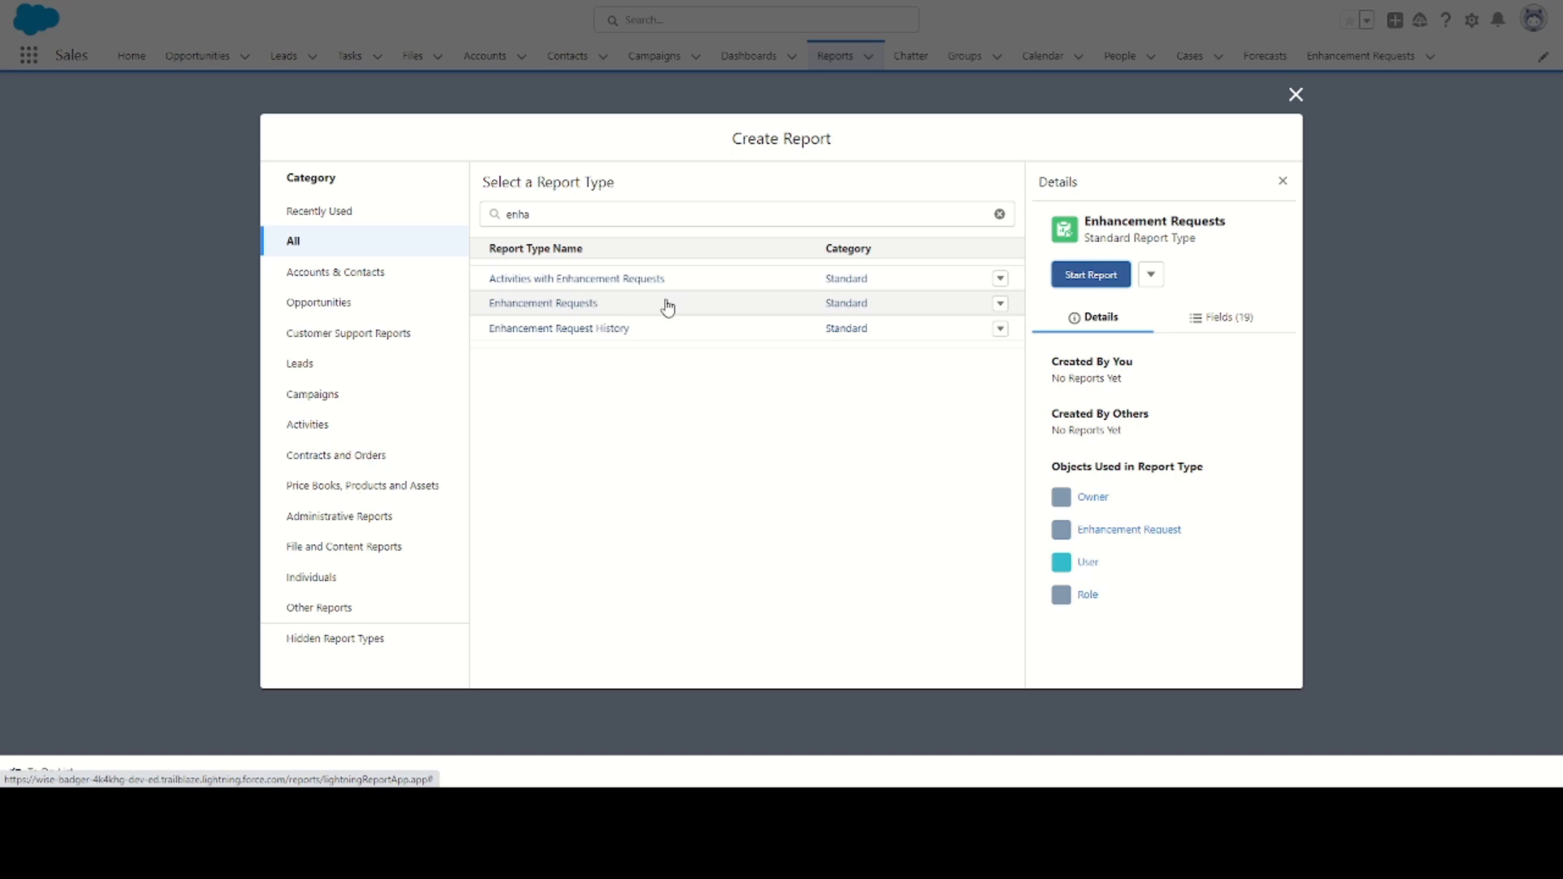
pyautogui.click(1089, 277)
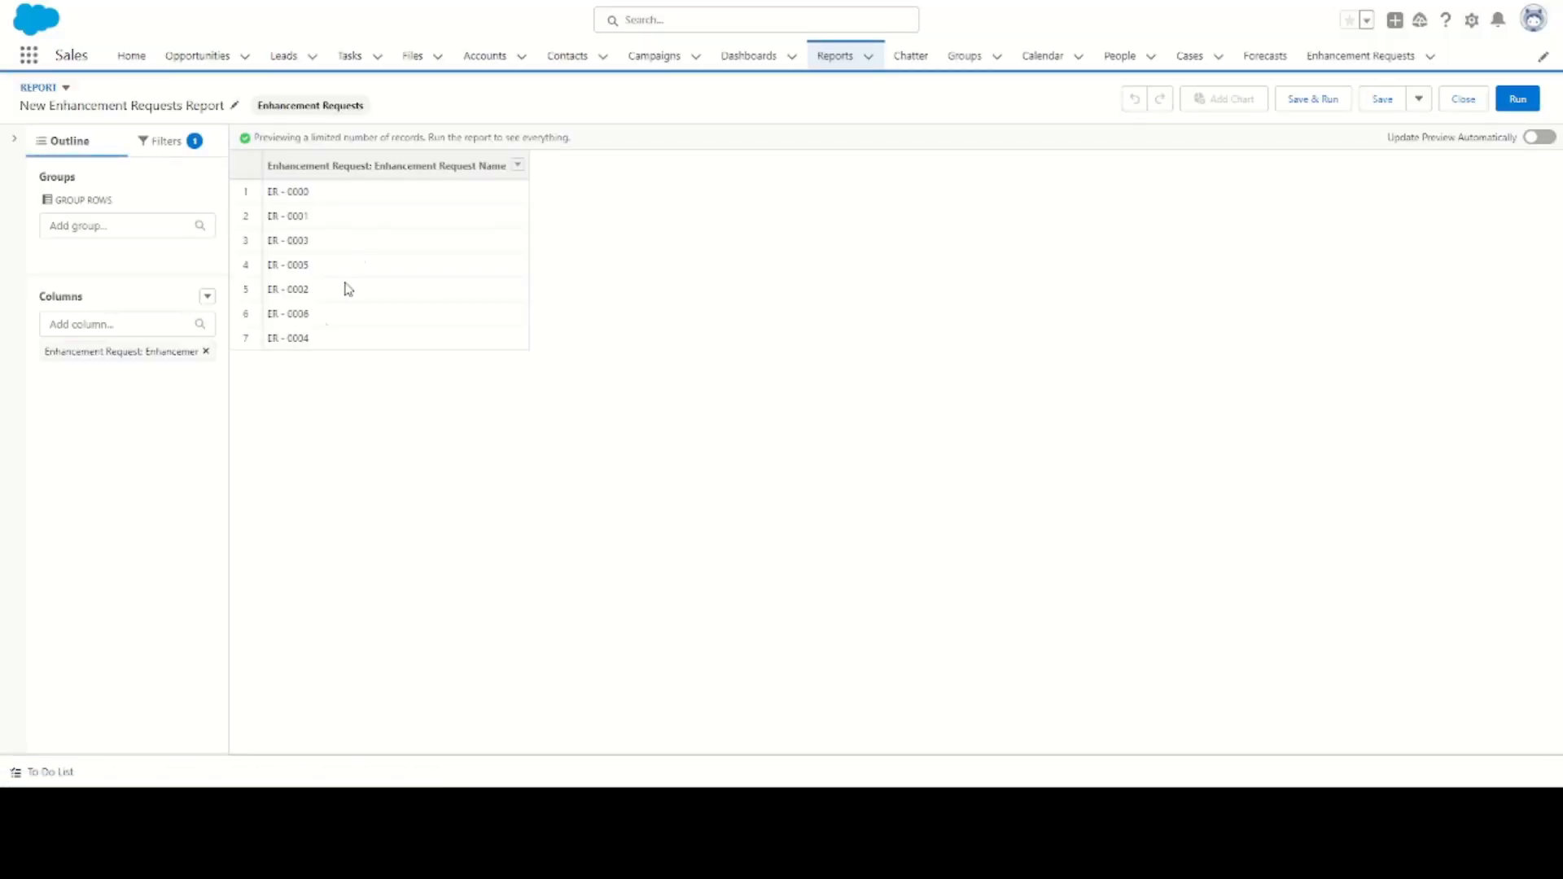
# - Group the report rows by Request Status and Assigned To, and run the report
pyautogui.click(78, 225)
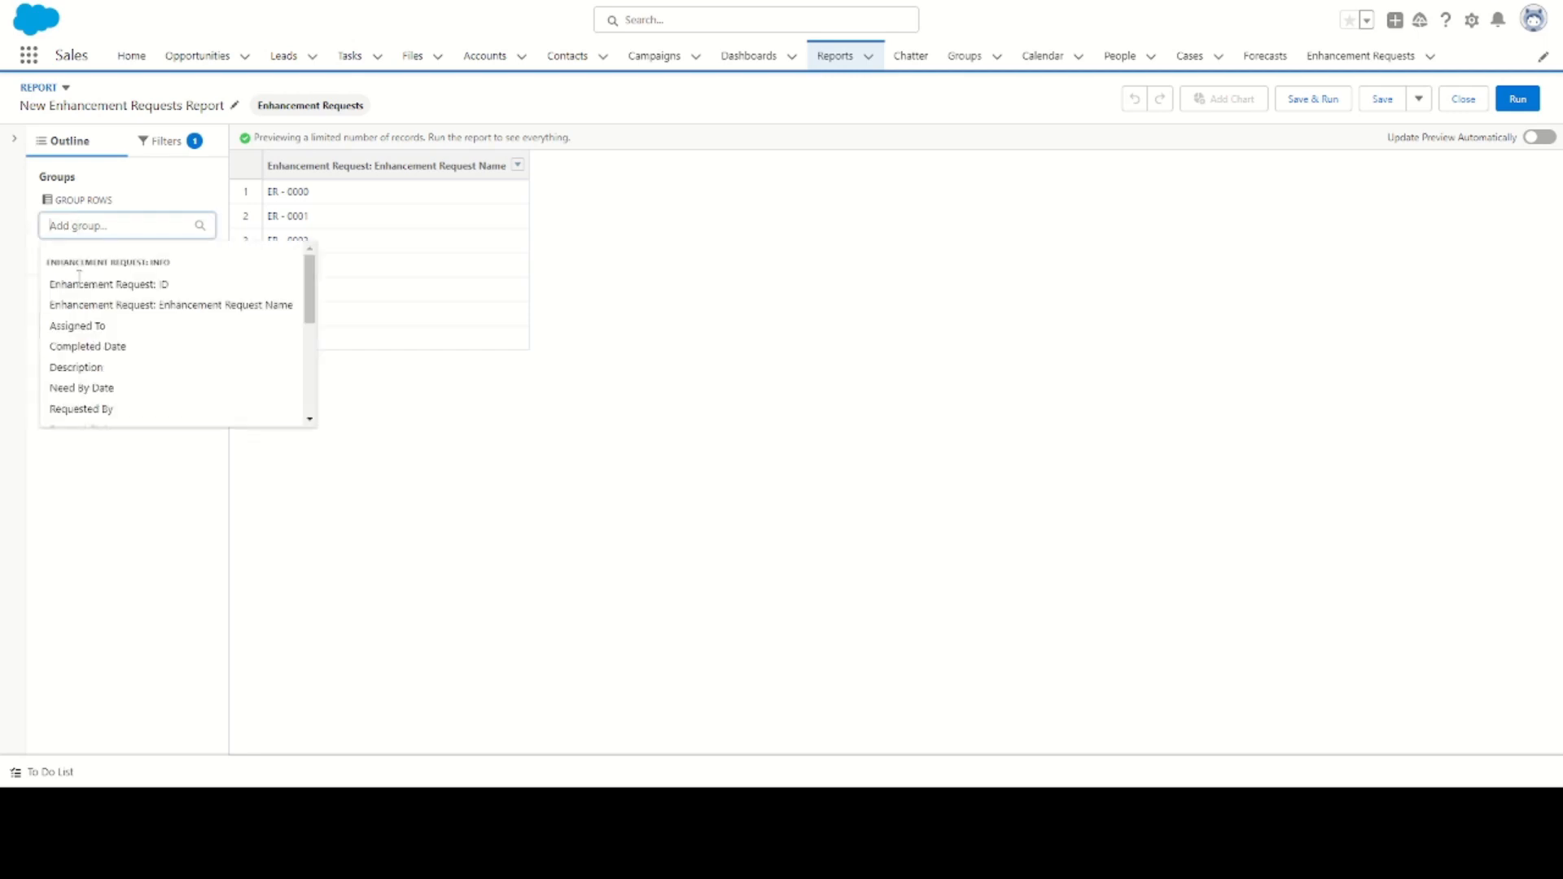
pyautogui.moveTo(311, 285); pyautogui.dragTo(311, 293)
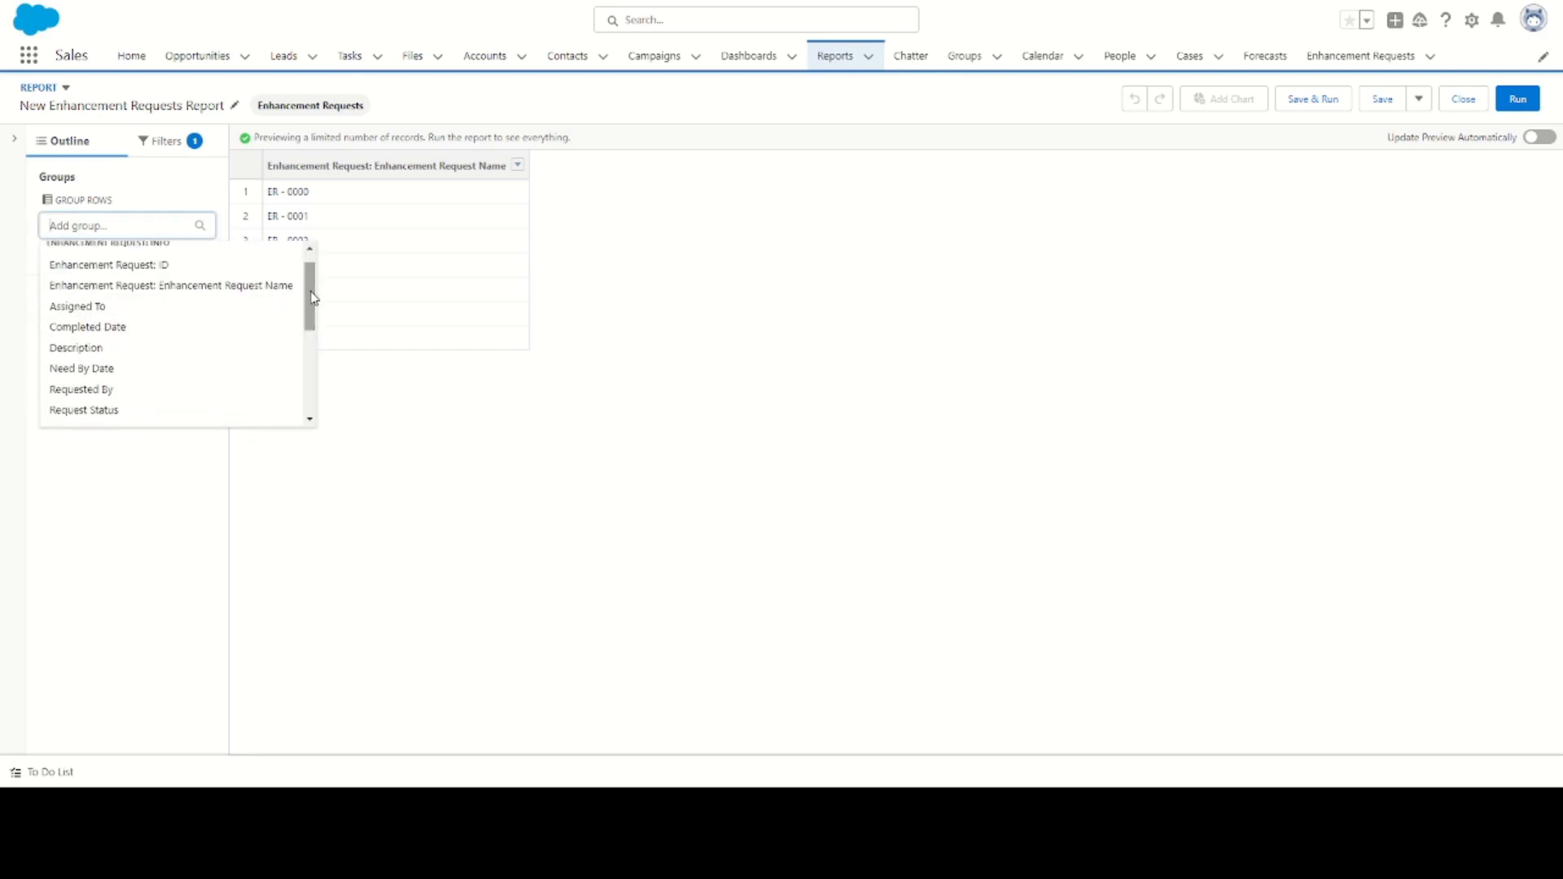
pyautogui.click(96, 410)
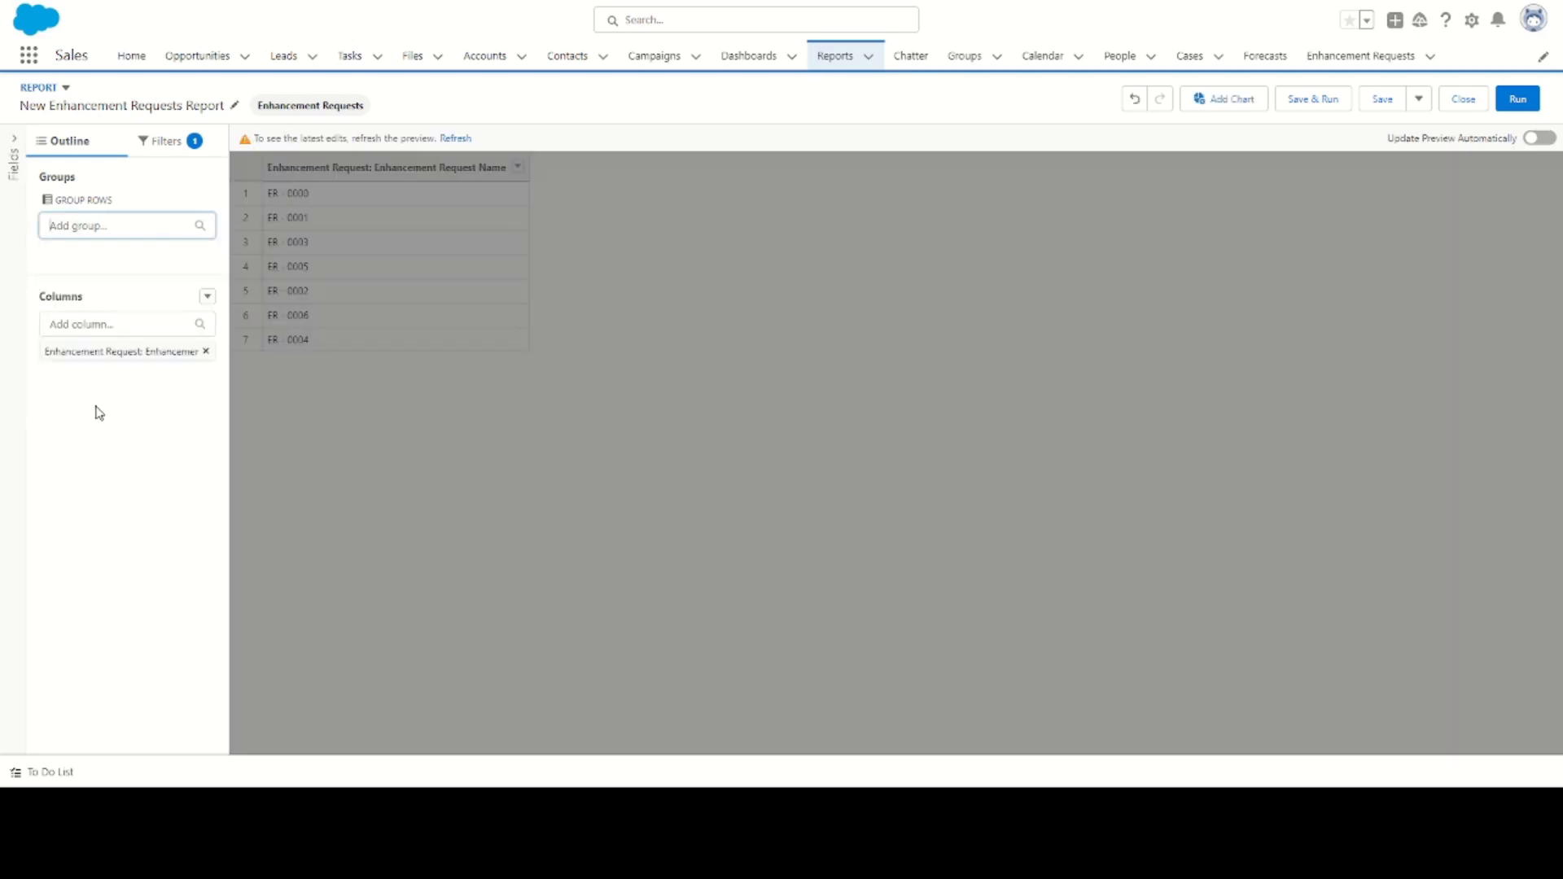
pyautogui.click(123, 228)
pyautogui.scroll(-3, 126, 345)
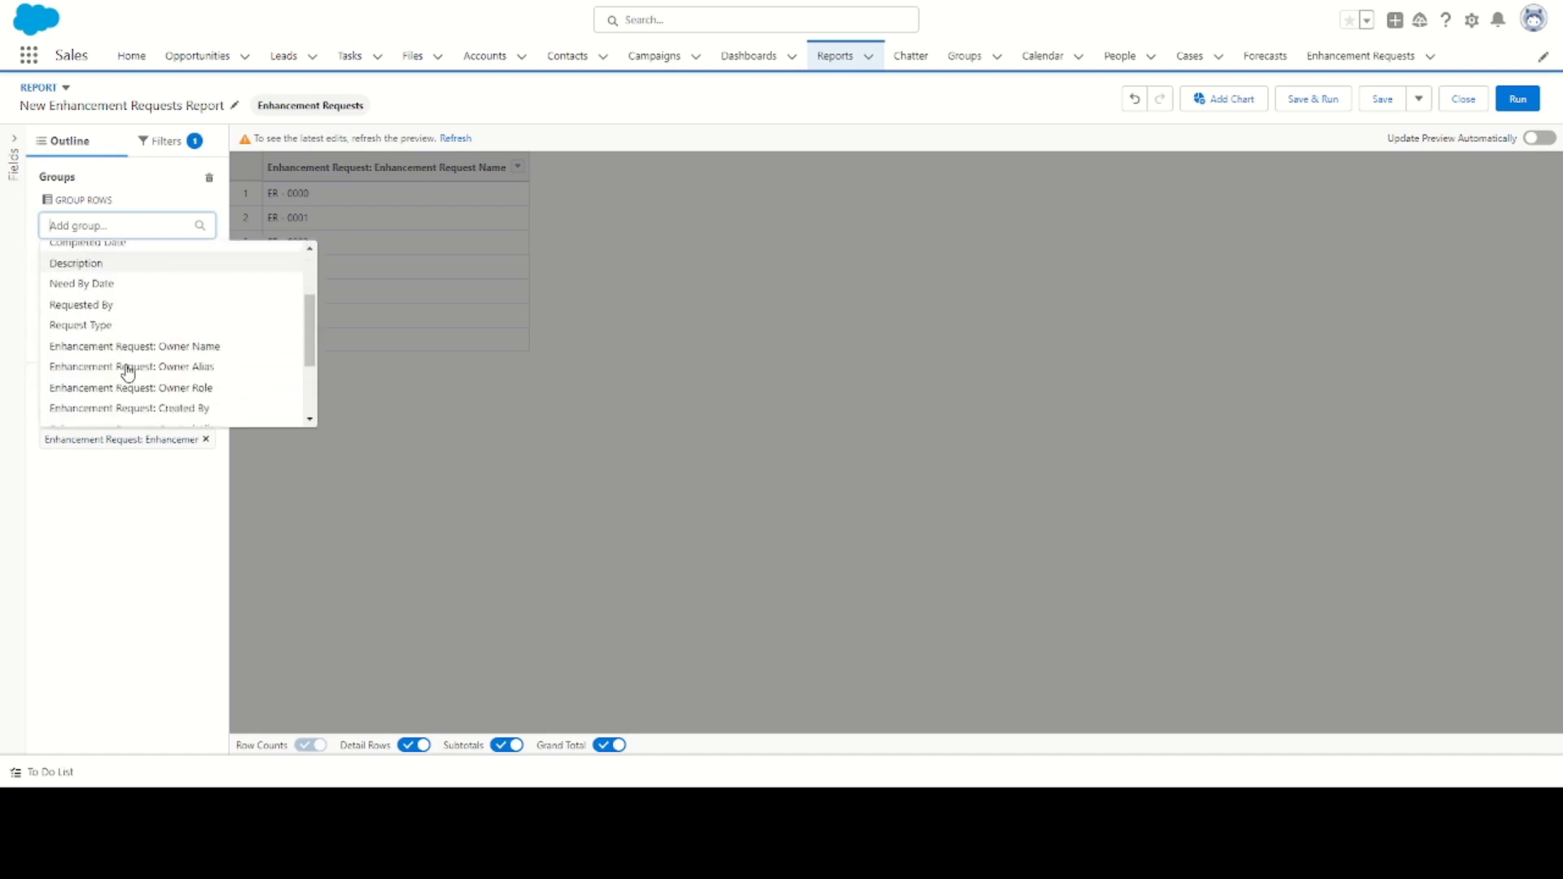
pyautogui.scroll(3, 128, 336)
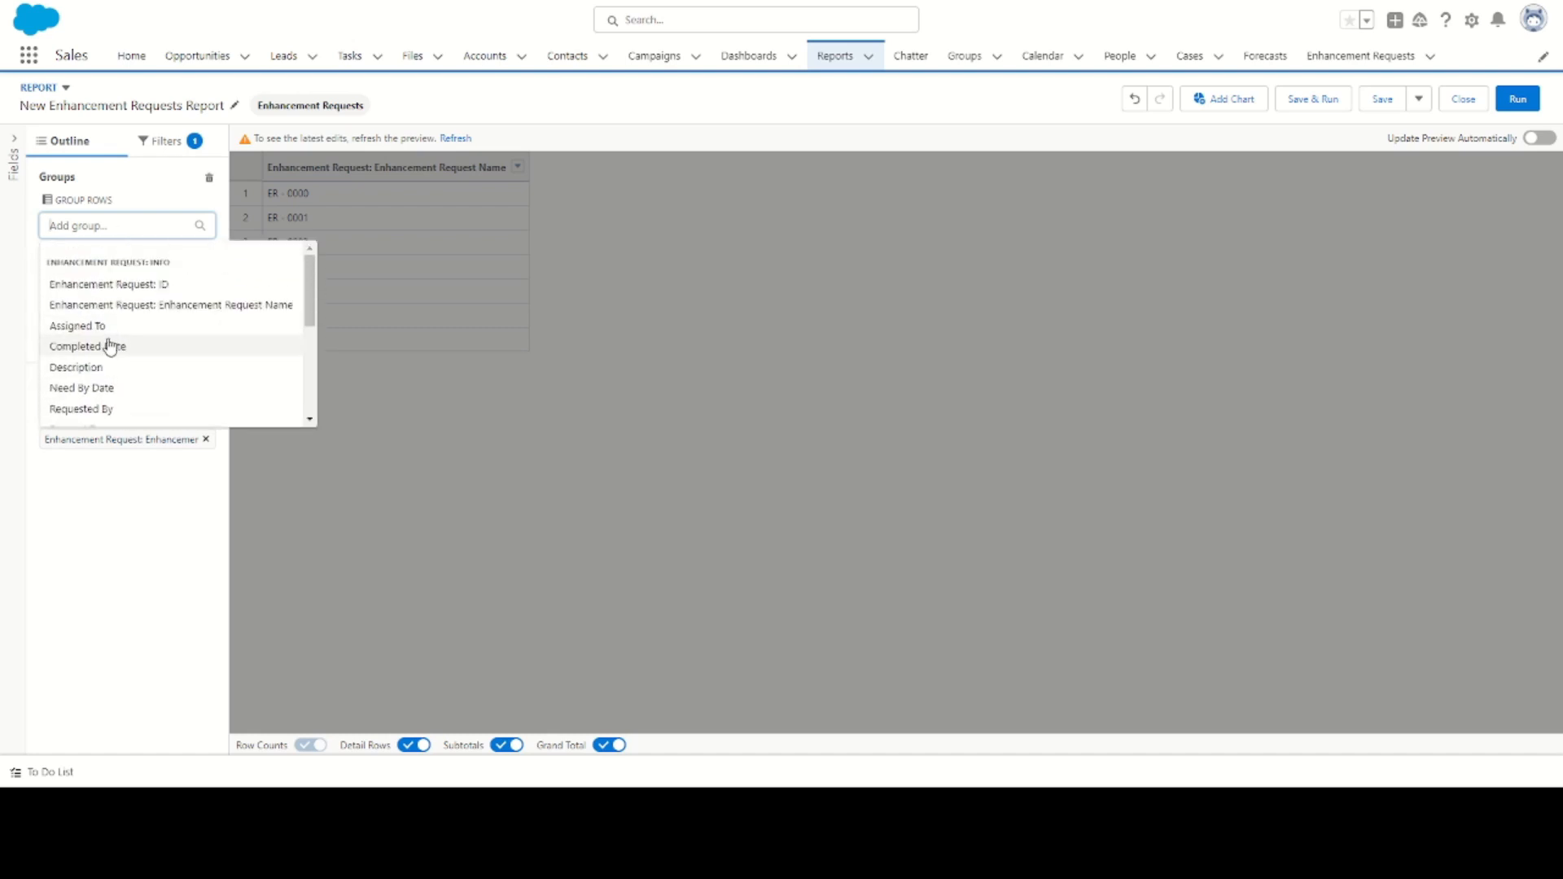
pyautogui.click(98, 333)
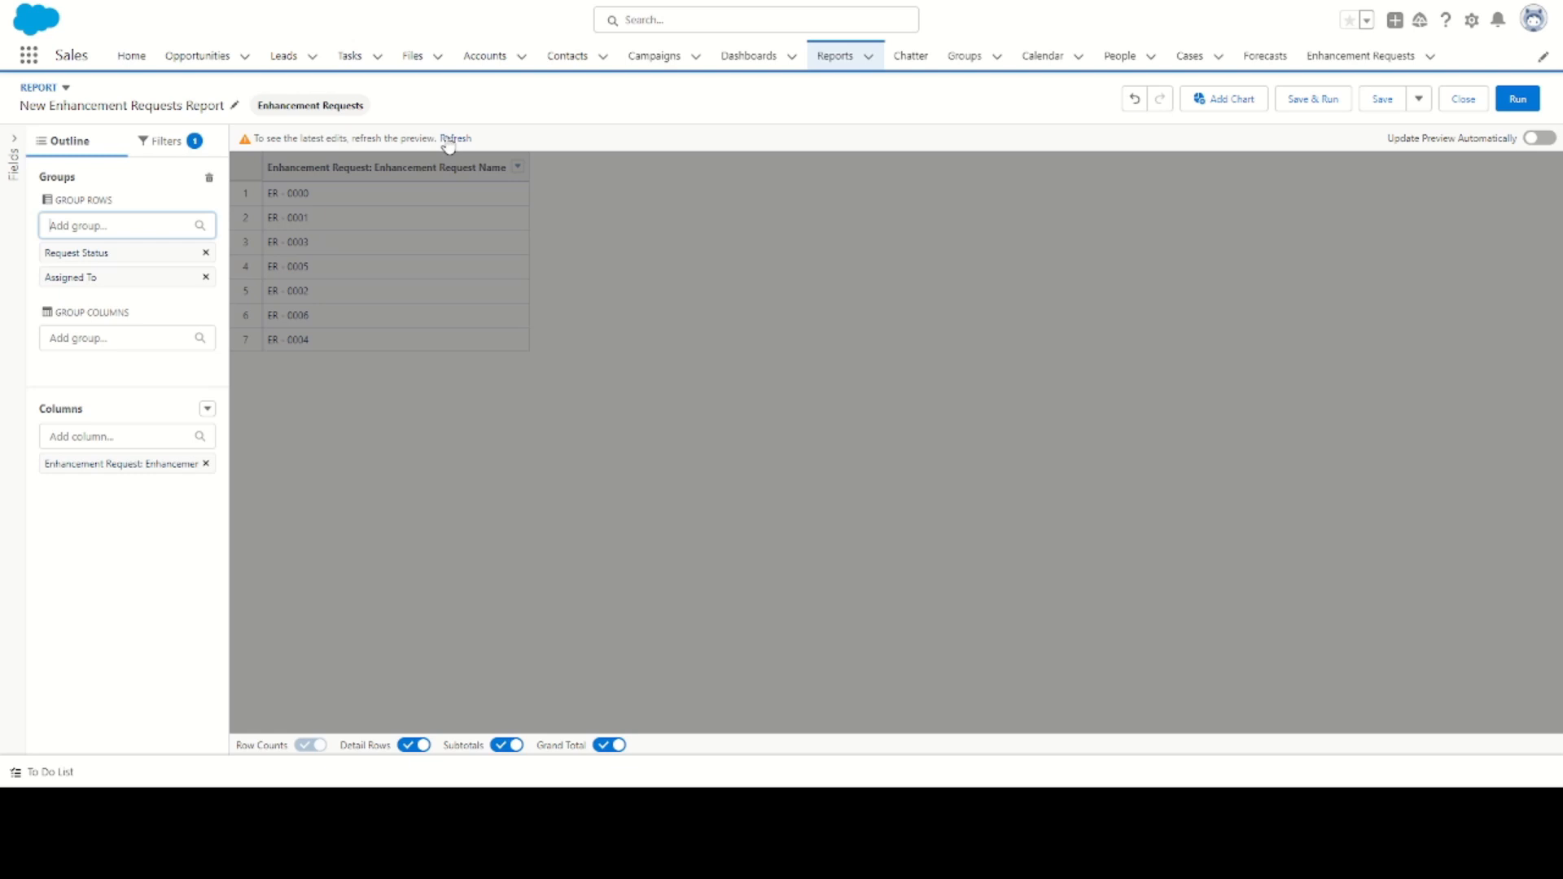
pyautogui.click(1517, 99)
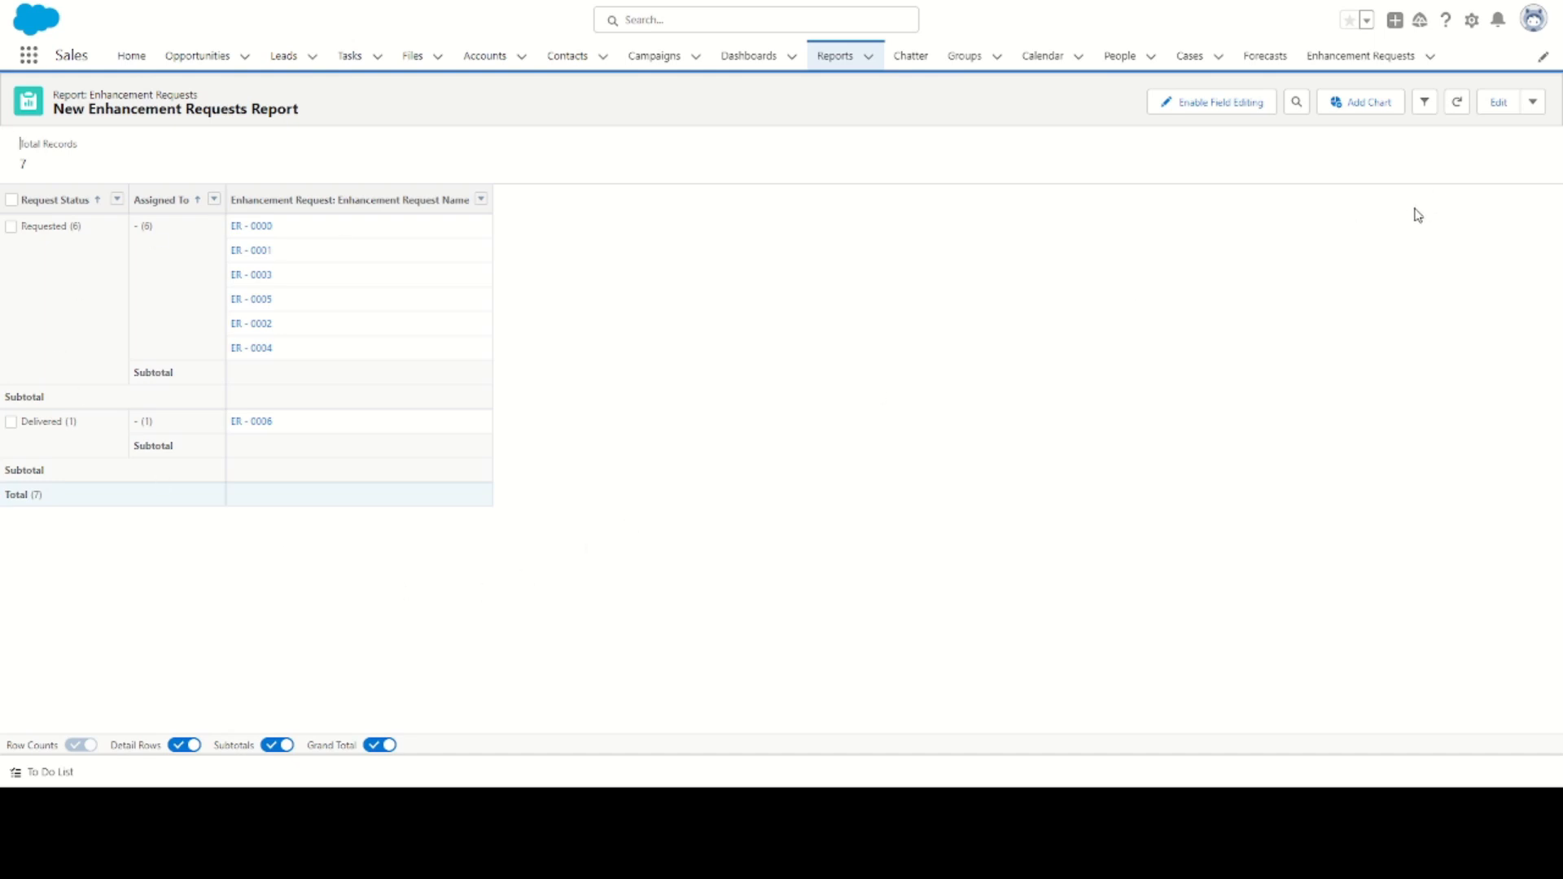
# - Add a chart to the report, display it as a Stacked Column, and review it with the grouped rows
pyautogui.click(1361, 102)
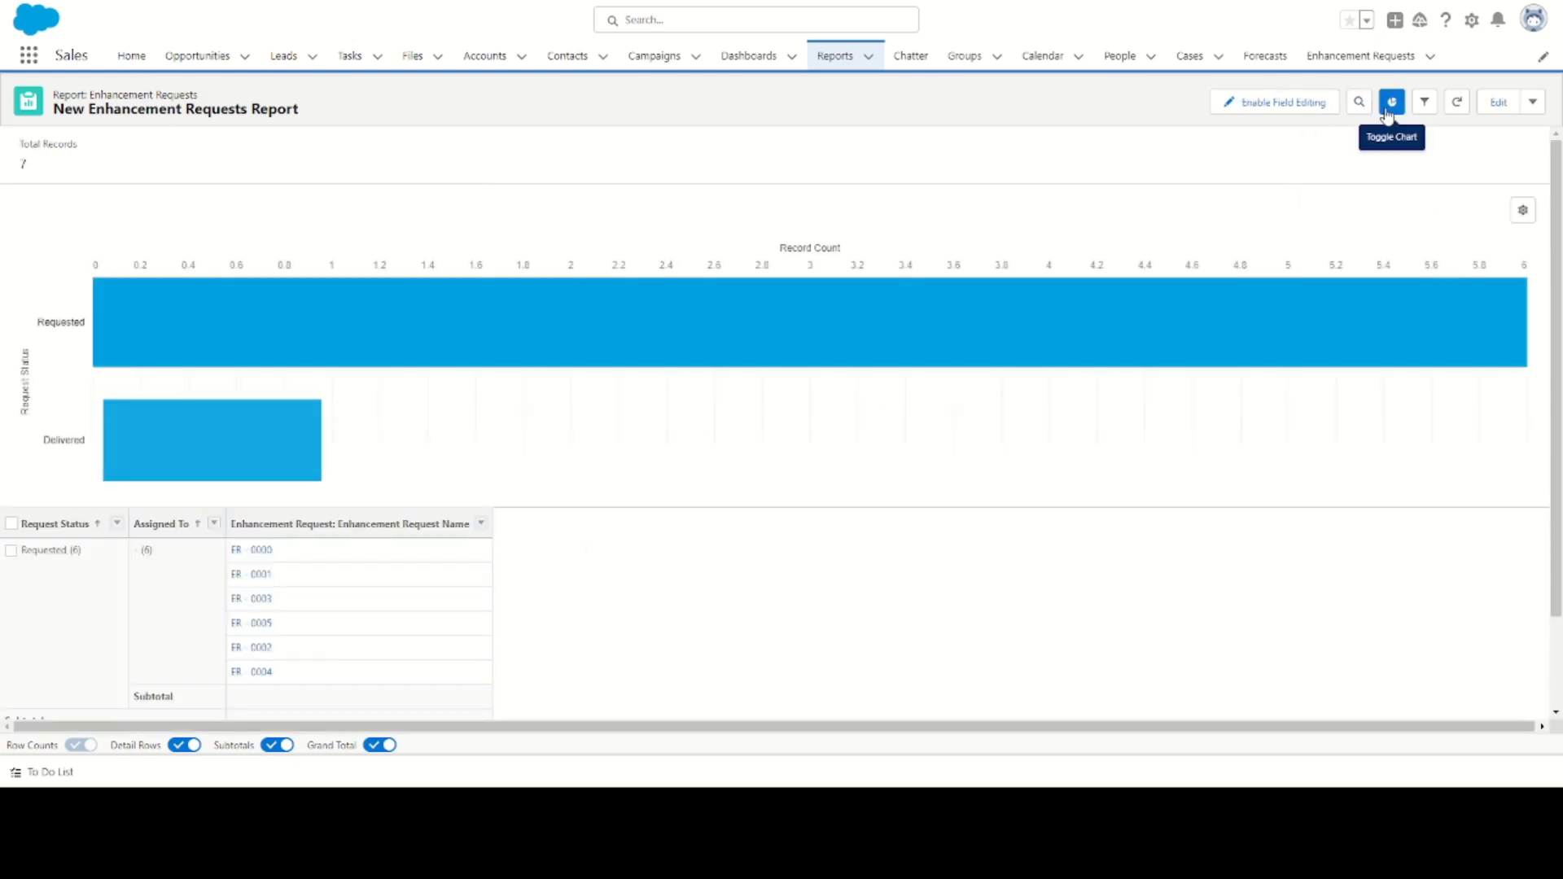
pyautogui.click(1530, 213)
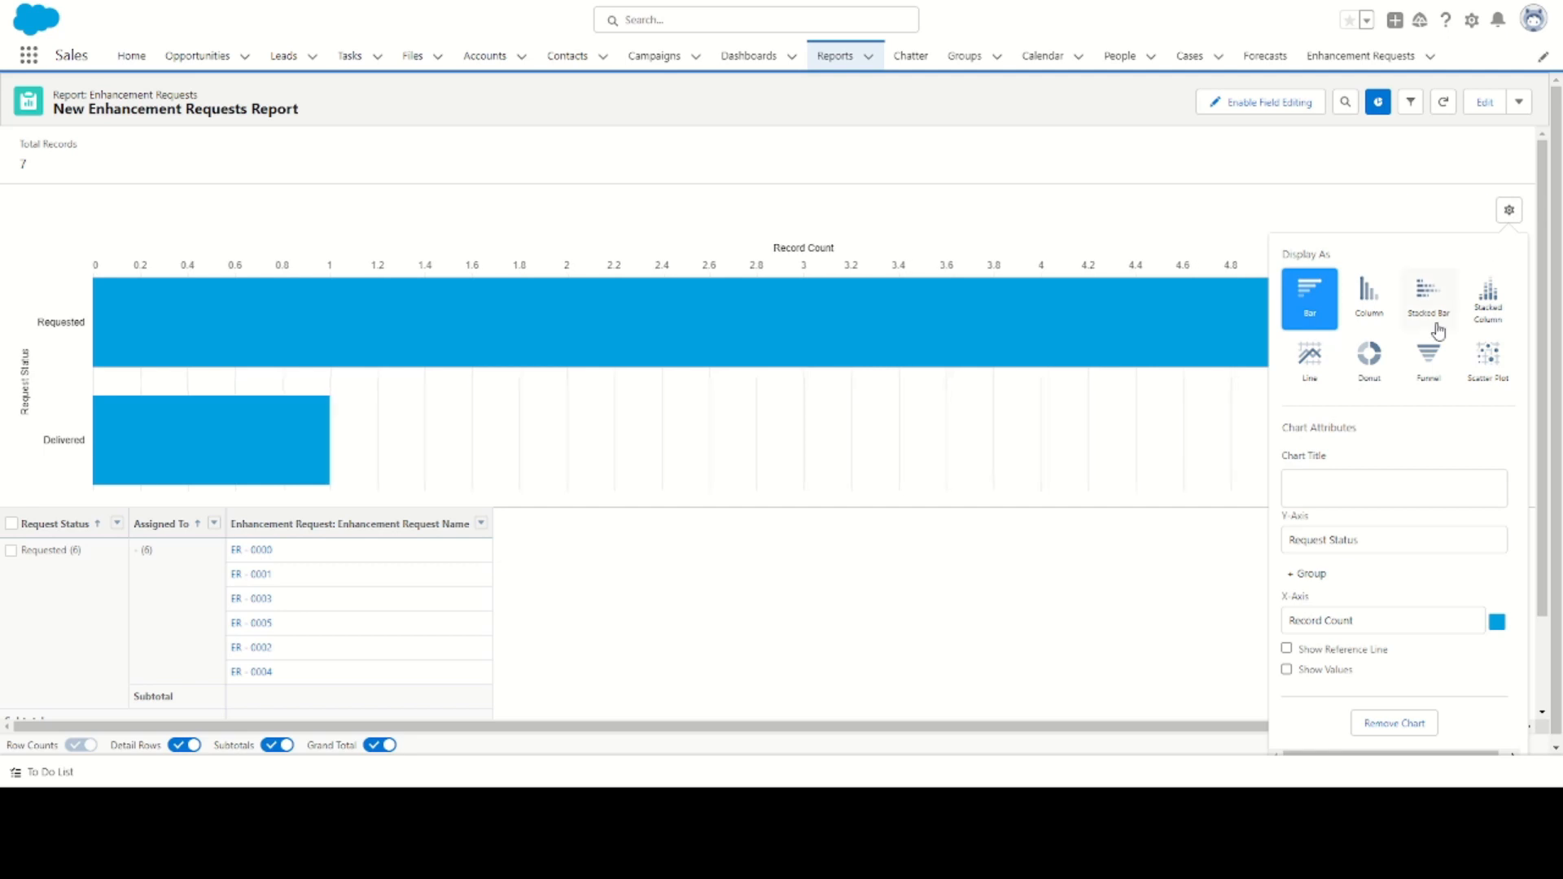
pyautogui.click(1498, 309)
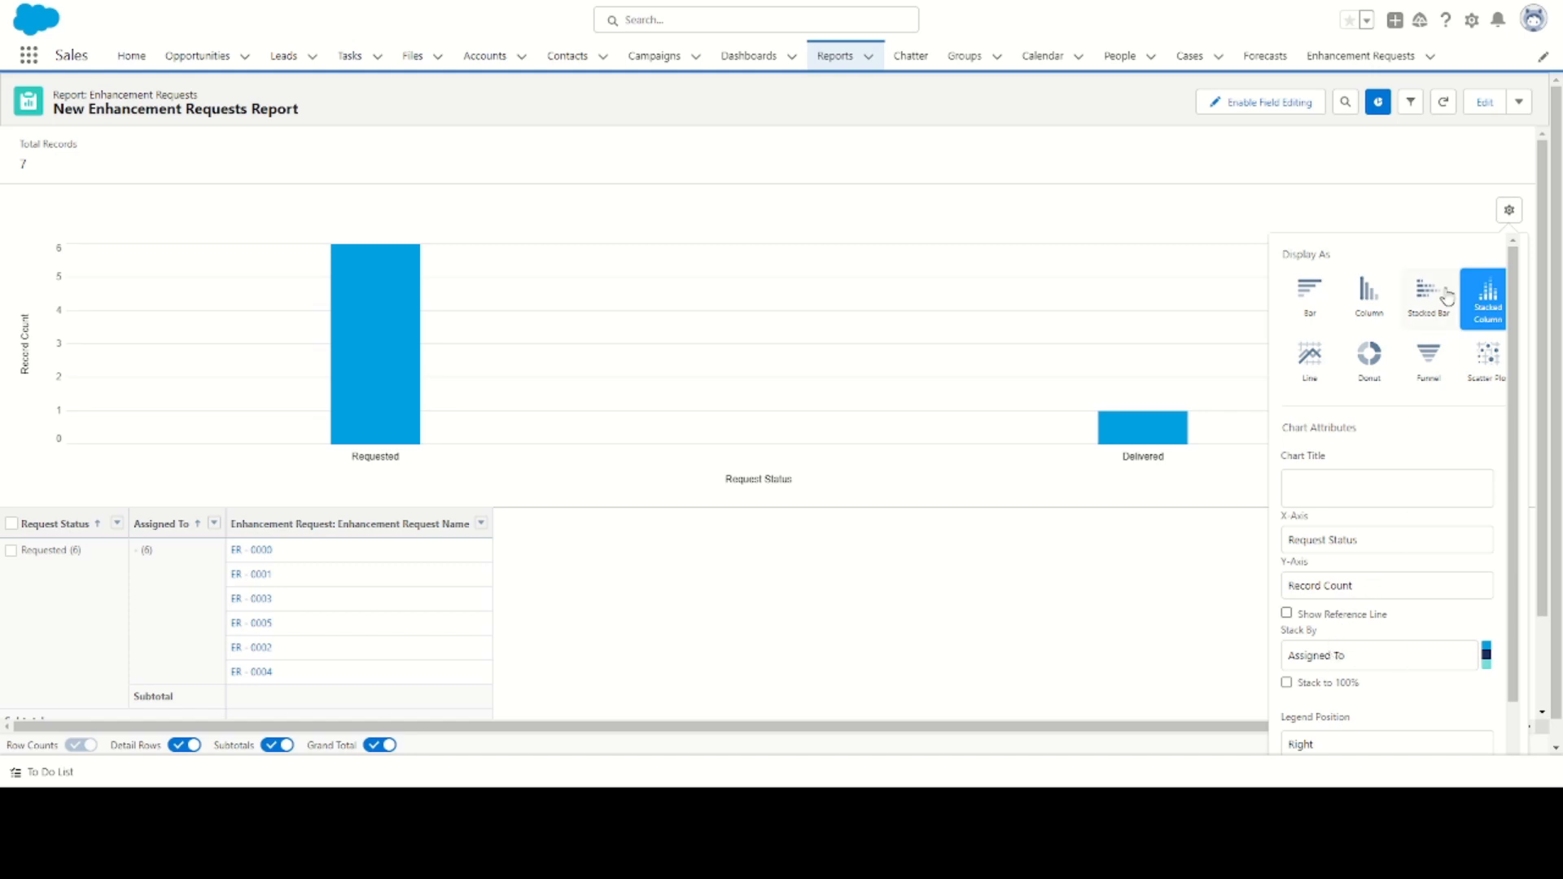
pyautogui.click(1432, 160)
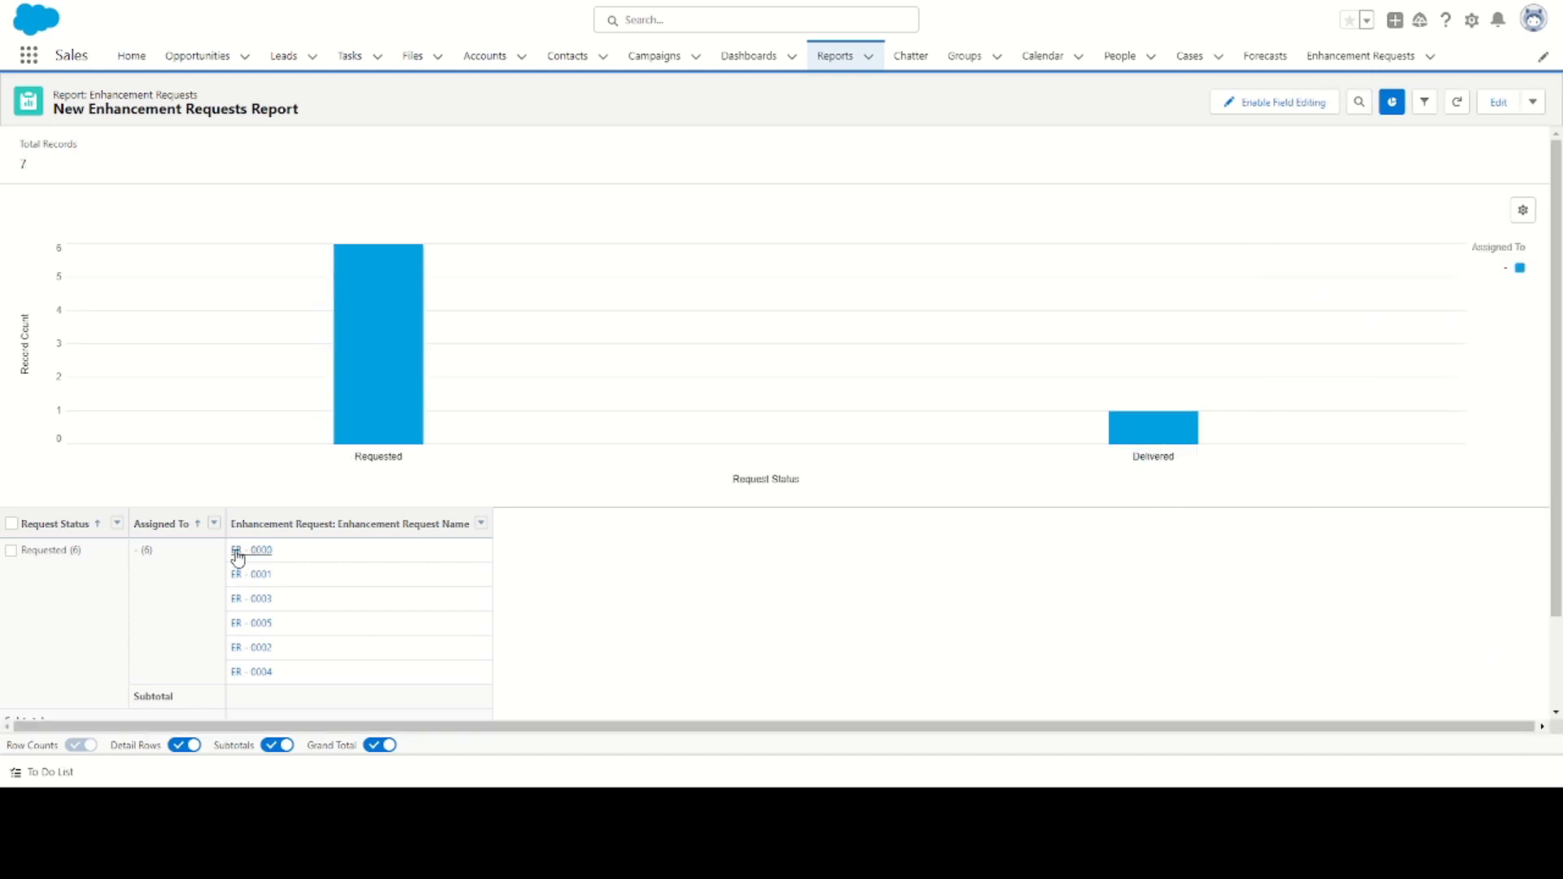
pyautogui.scroll(-1, 181, 513)
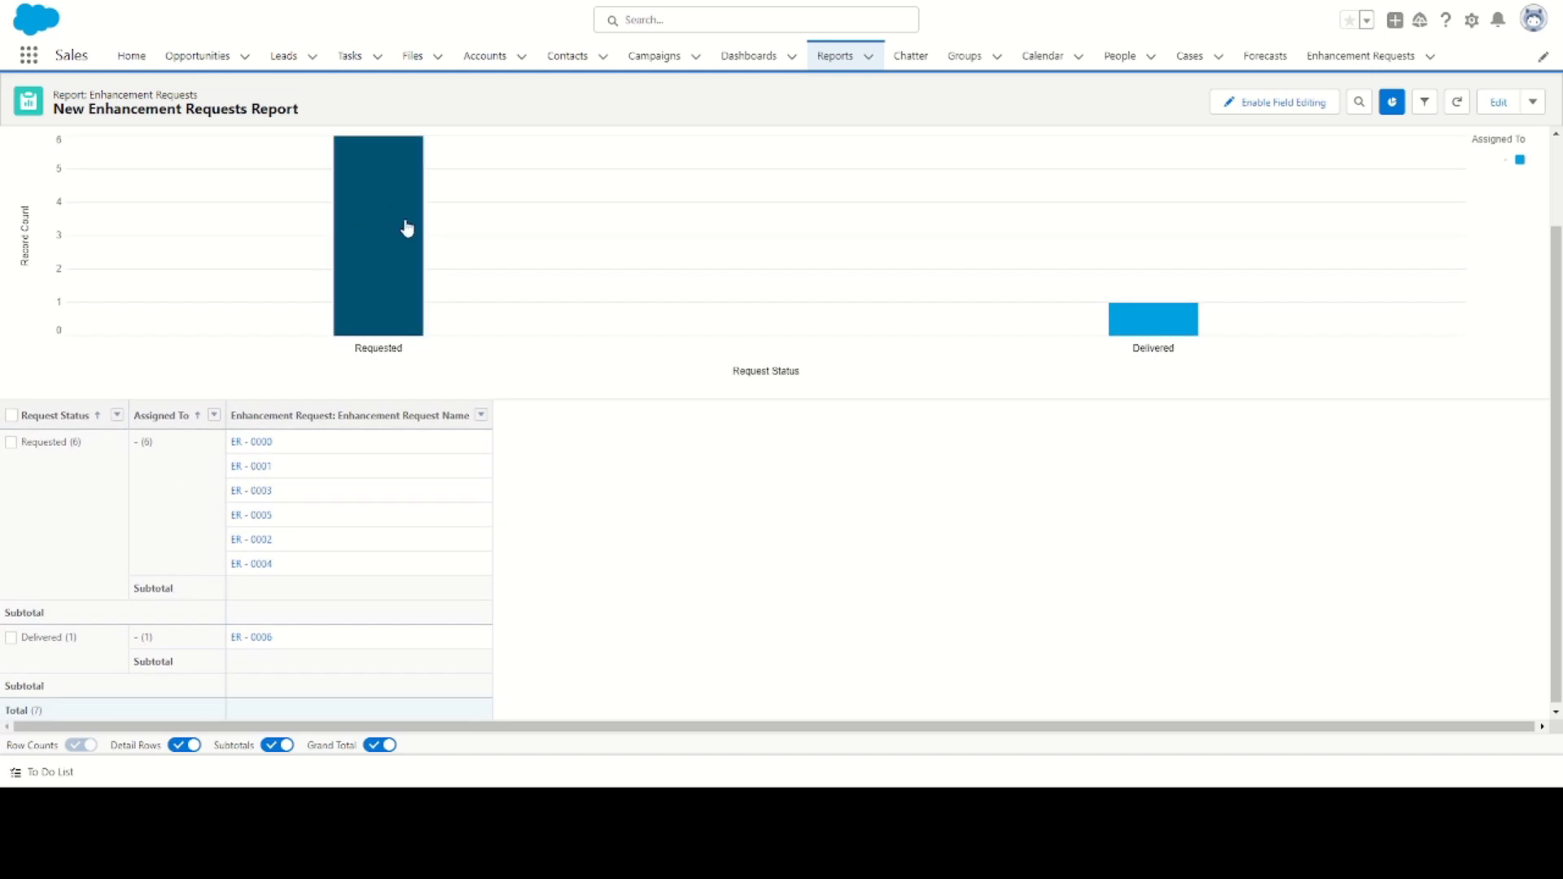
pyautogui.scroll(1, 214, 446)
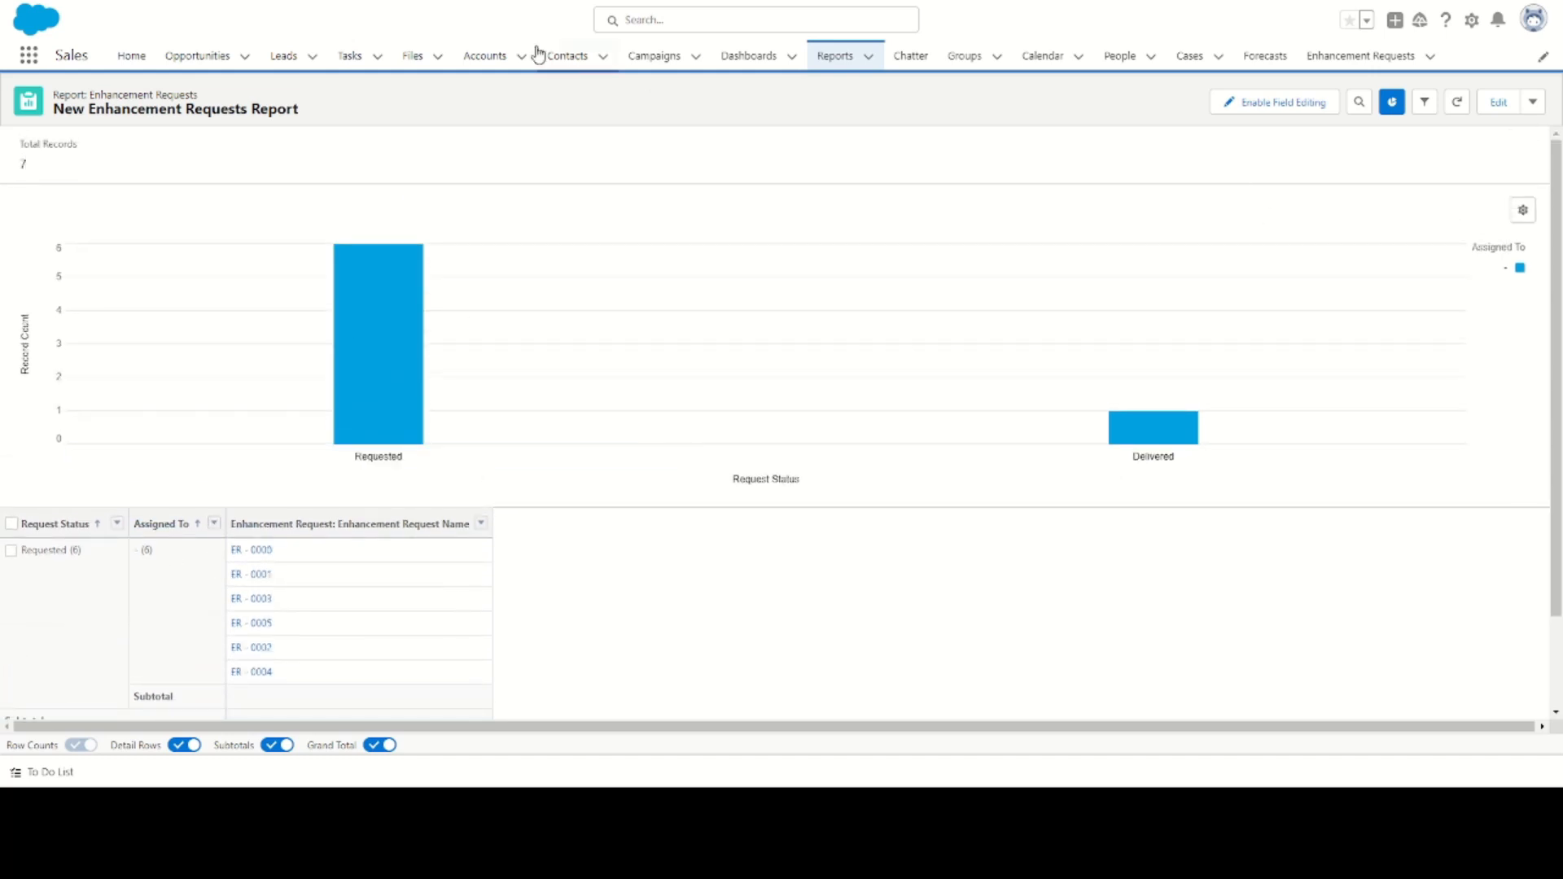
# - Open ER - 0000 from the report in a new browser tab, save it with the suggested user as Assigned To, and refresh the report
pyautogui.rightClick(257, 556)
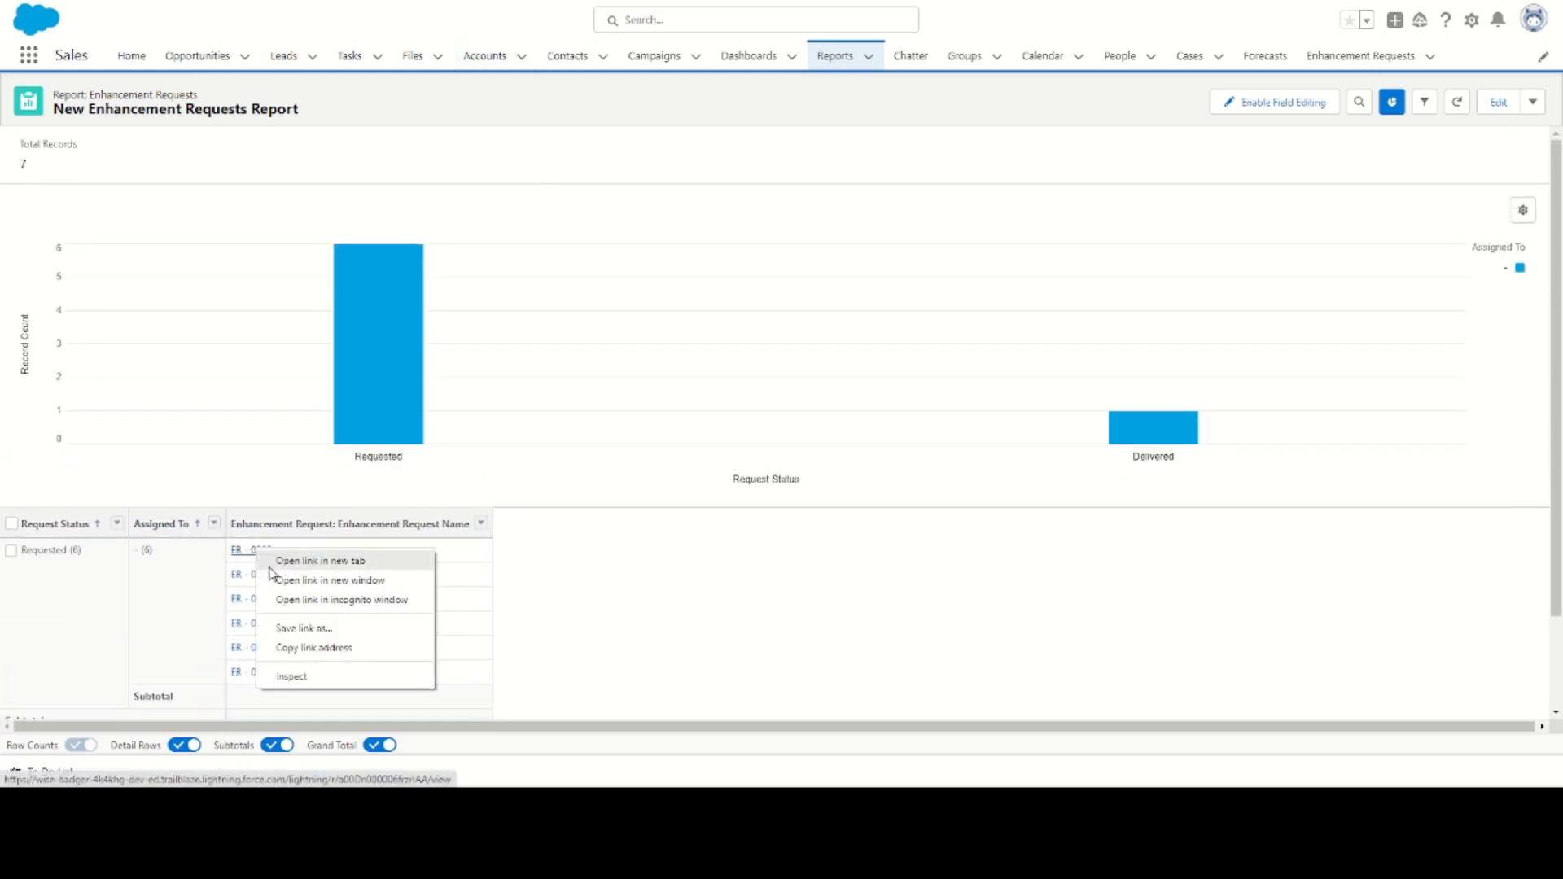
pyautogui.click(309, 562)
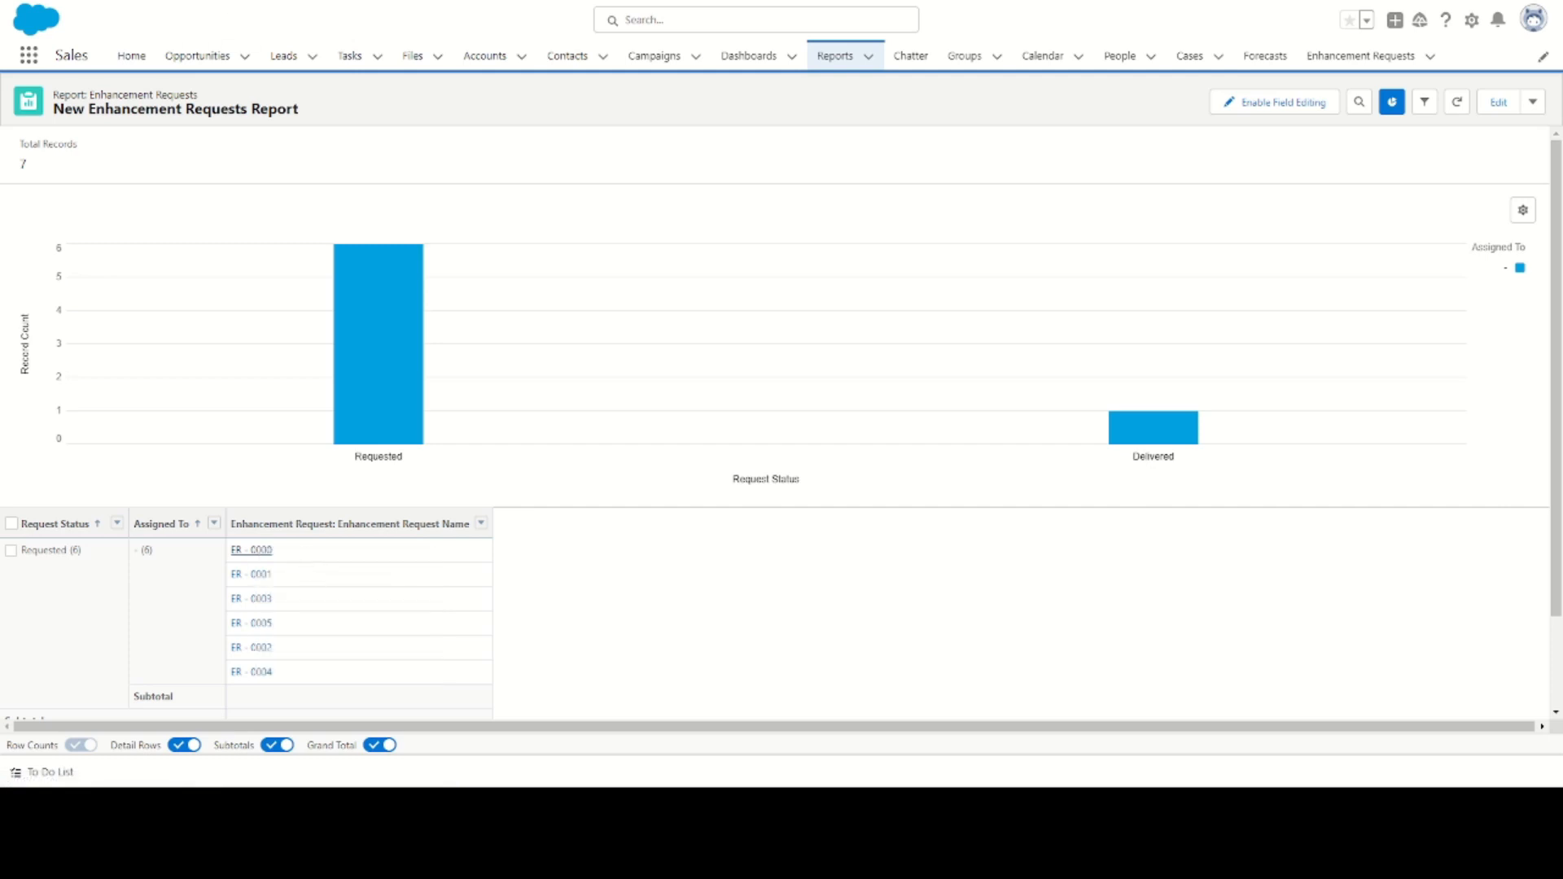
pyautogui.hotkey('ctrl', 'Tab')
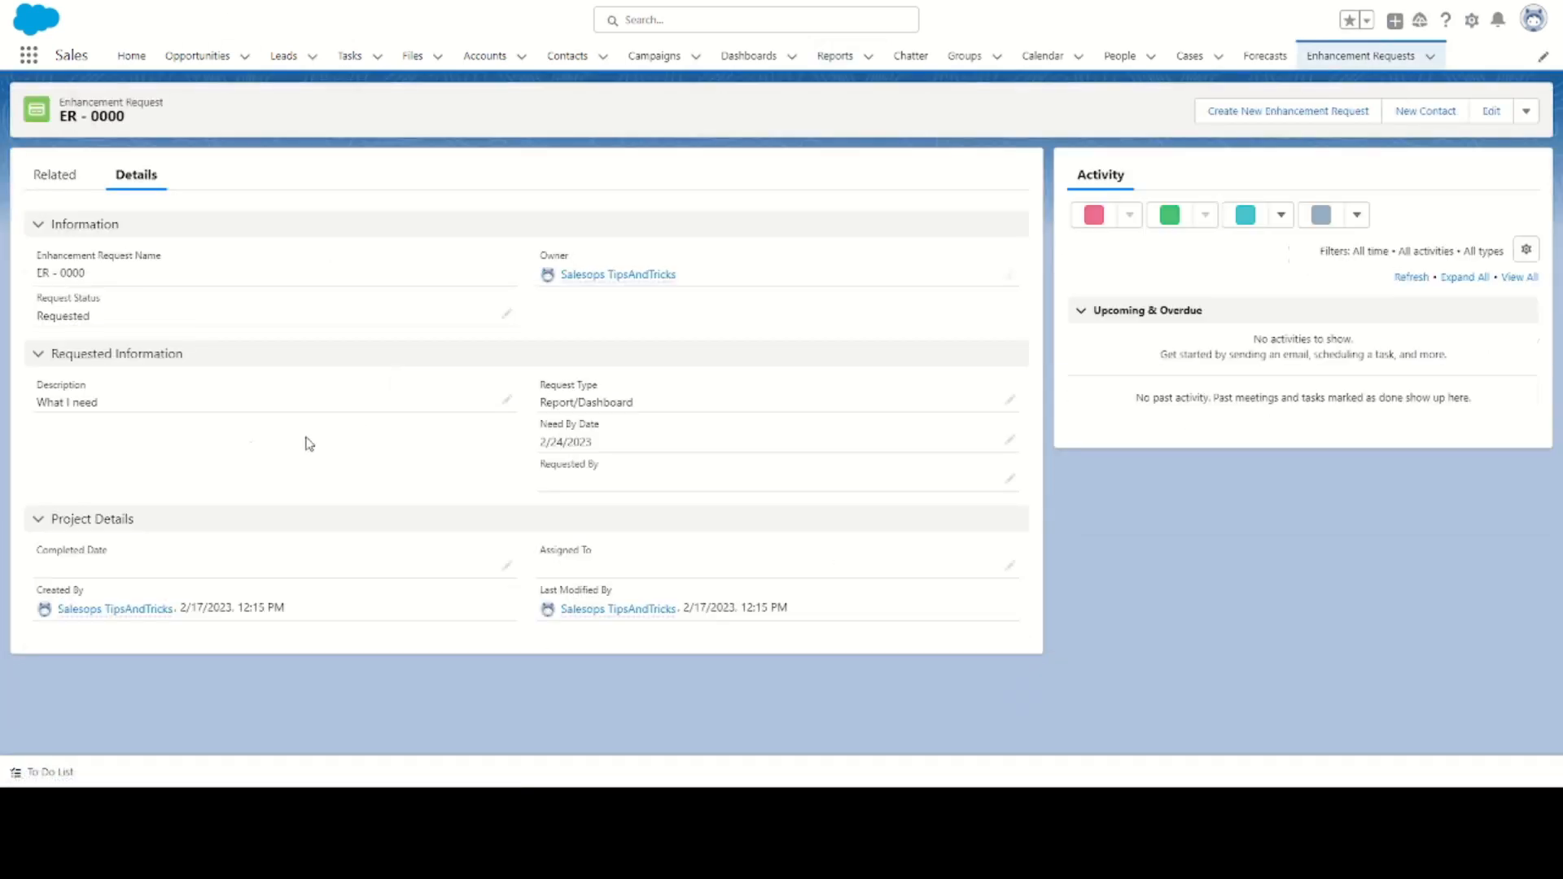
pyautogui.doubleClick(636, 564)
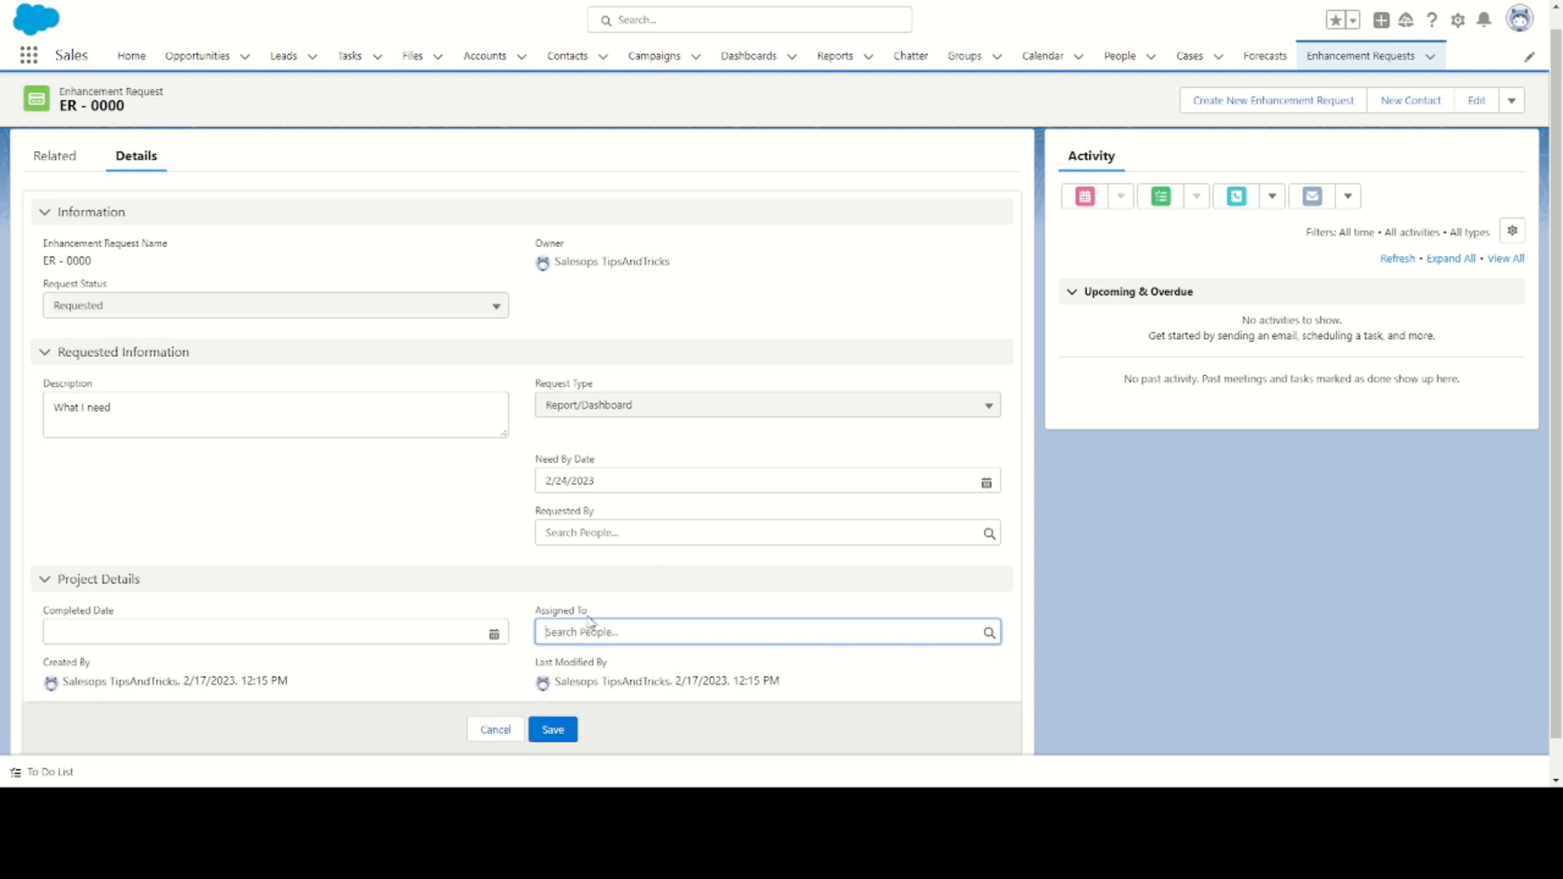
pyautogui.click(595, 693)
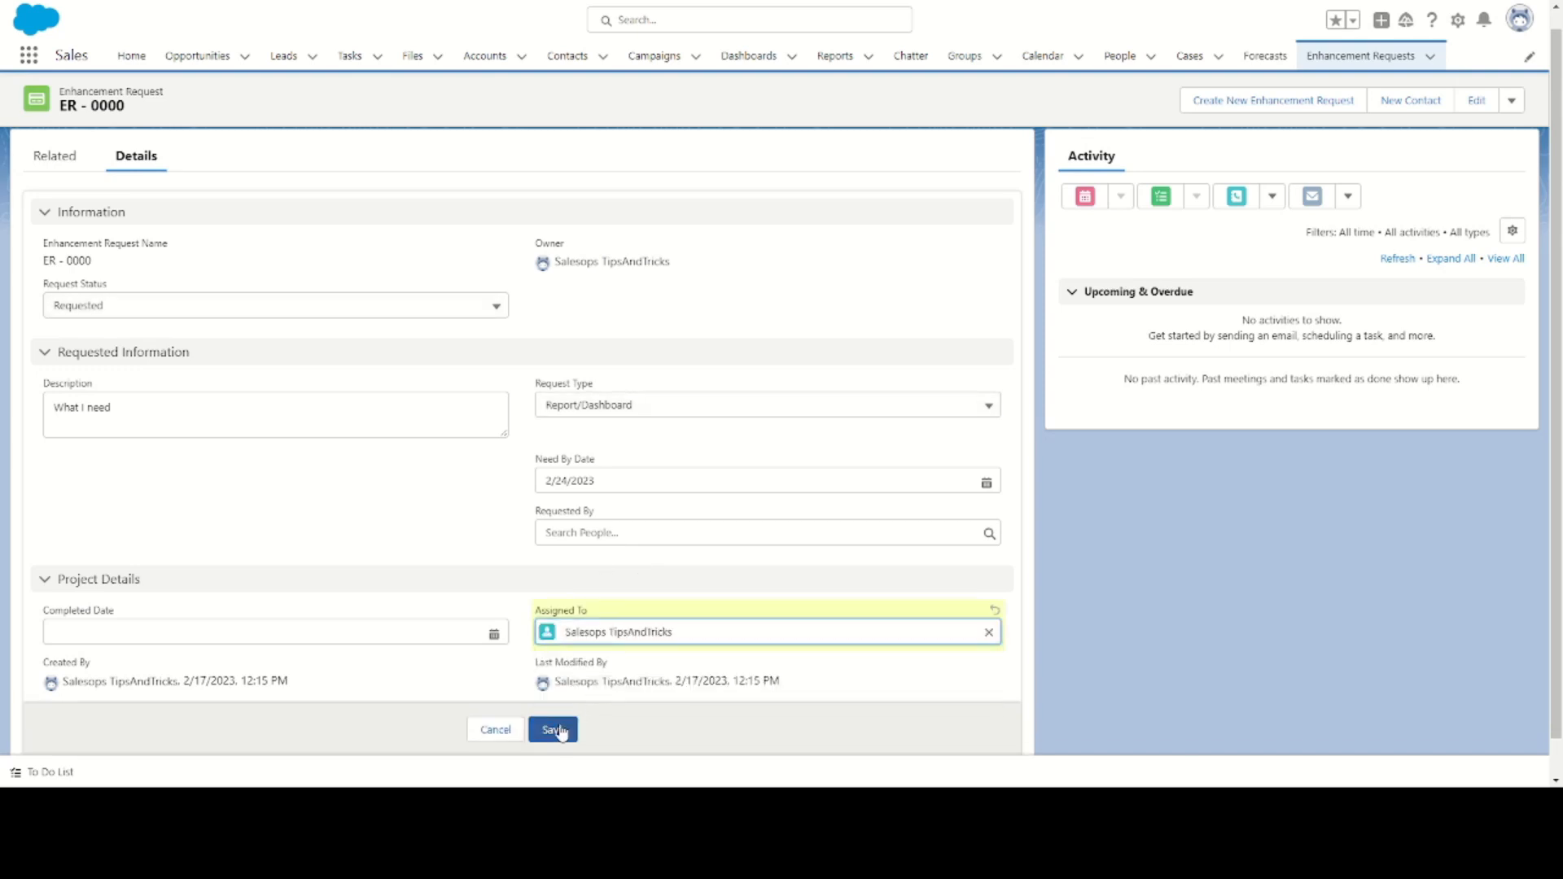
pyautogui.click(554, 729)
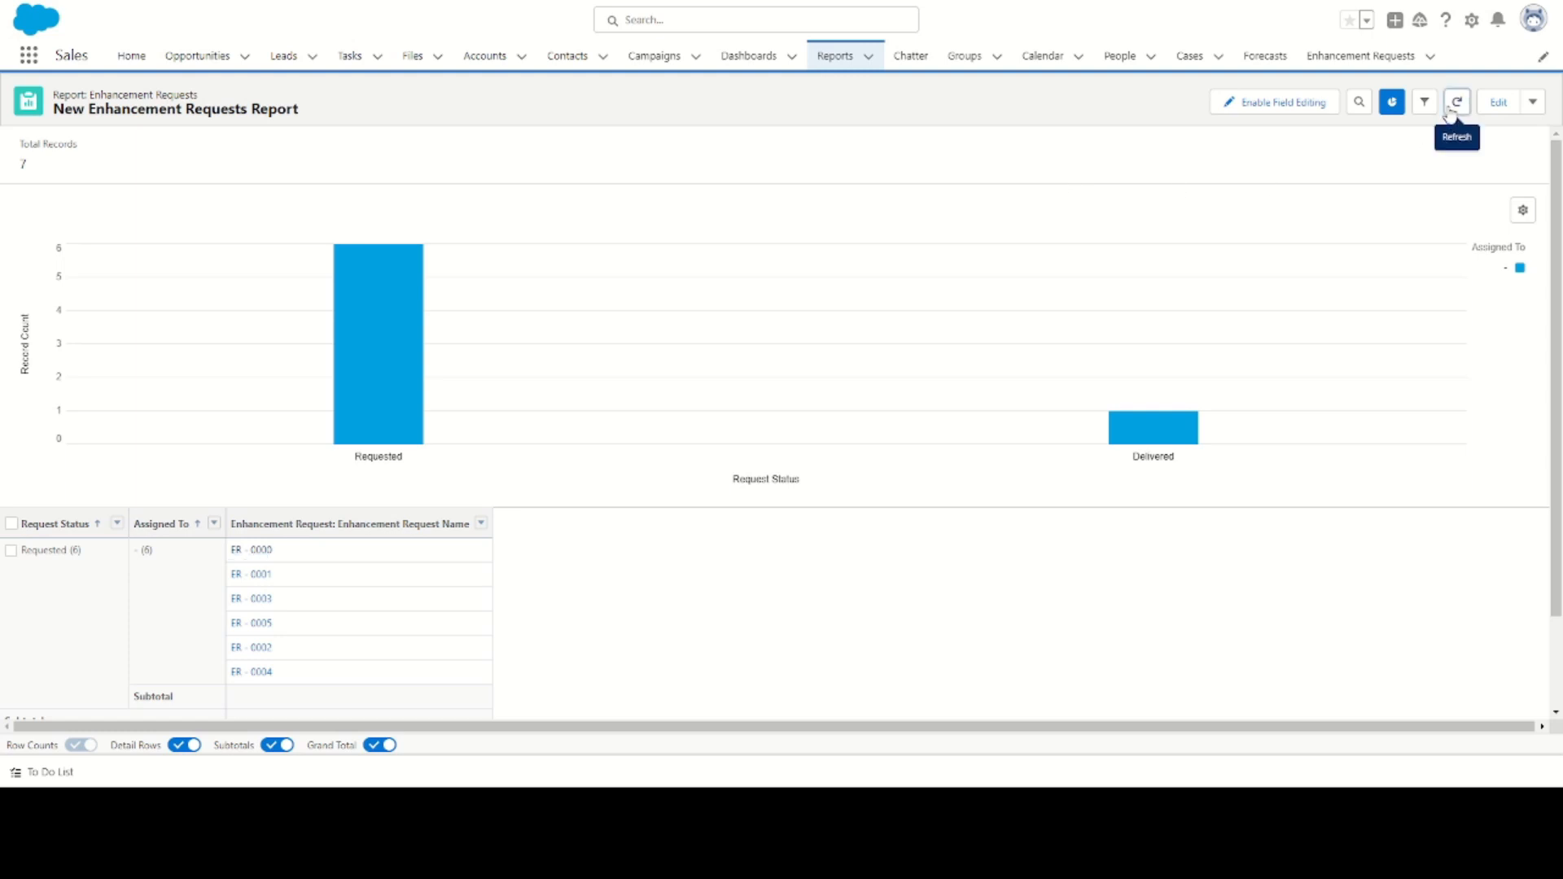
pyautogui.click(1456, 102)
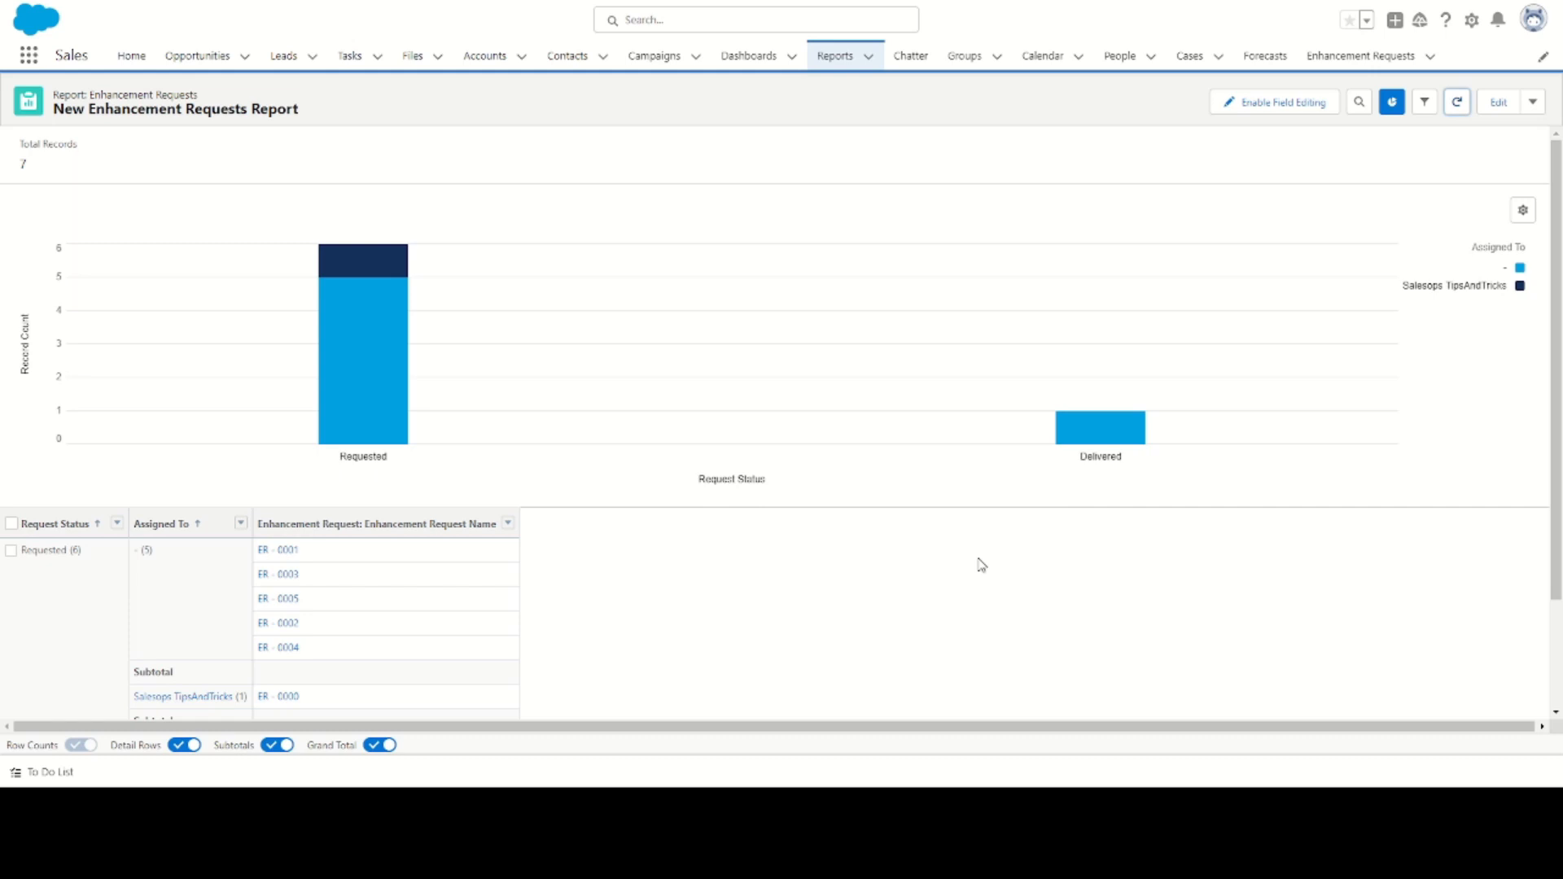
pyautogui.scroll(-1, 983, 560)
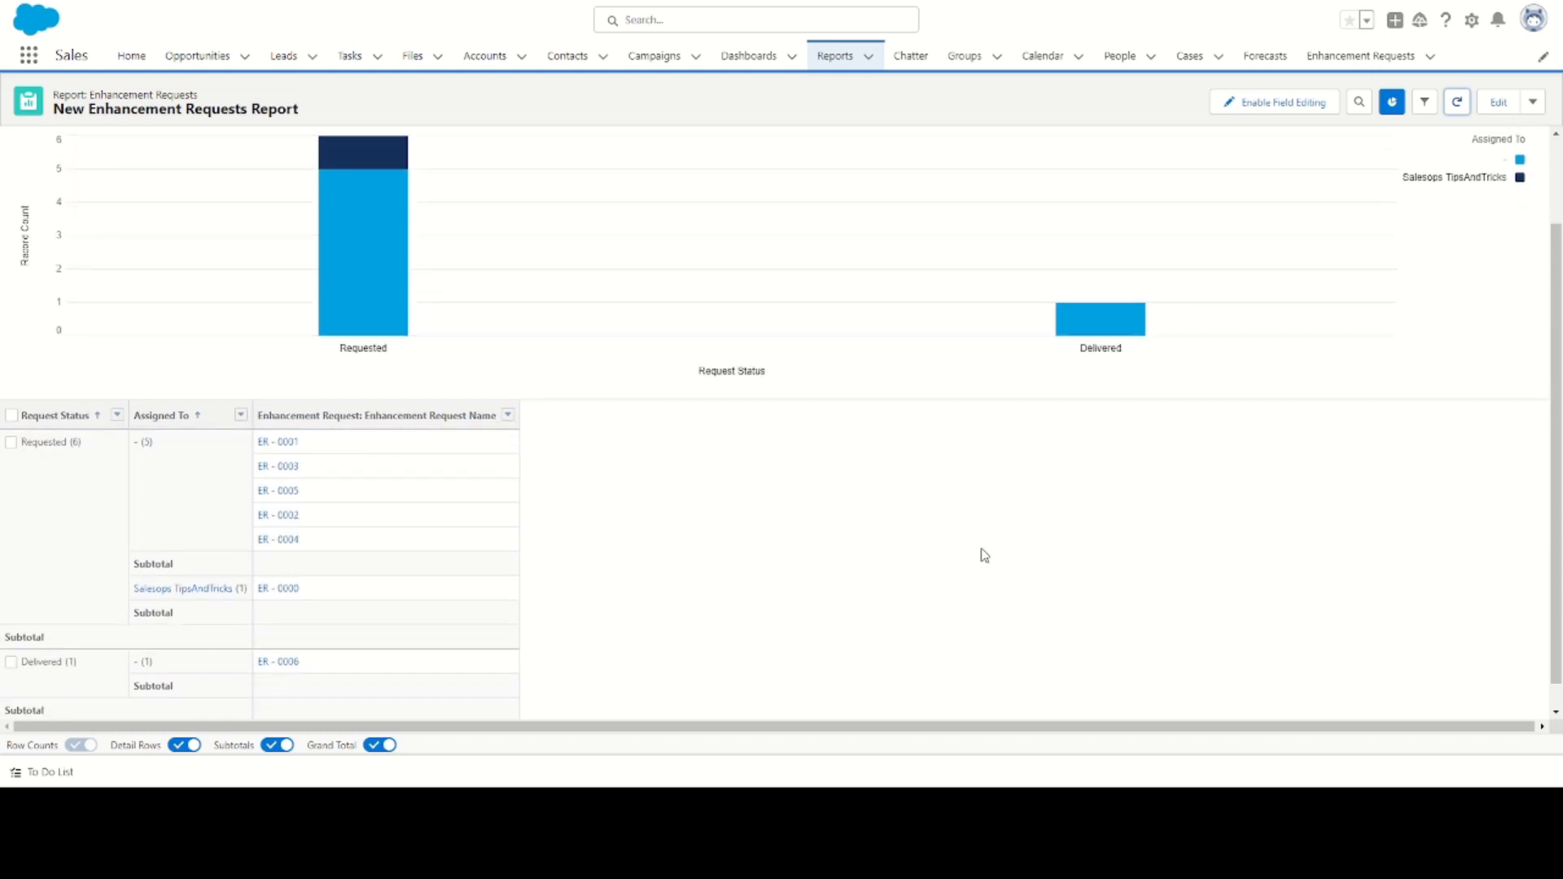
# - Add Request Type as the third row grouping of the report and run it to review the grouped requests
pyautogui.click(1496, 103)
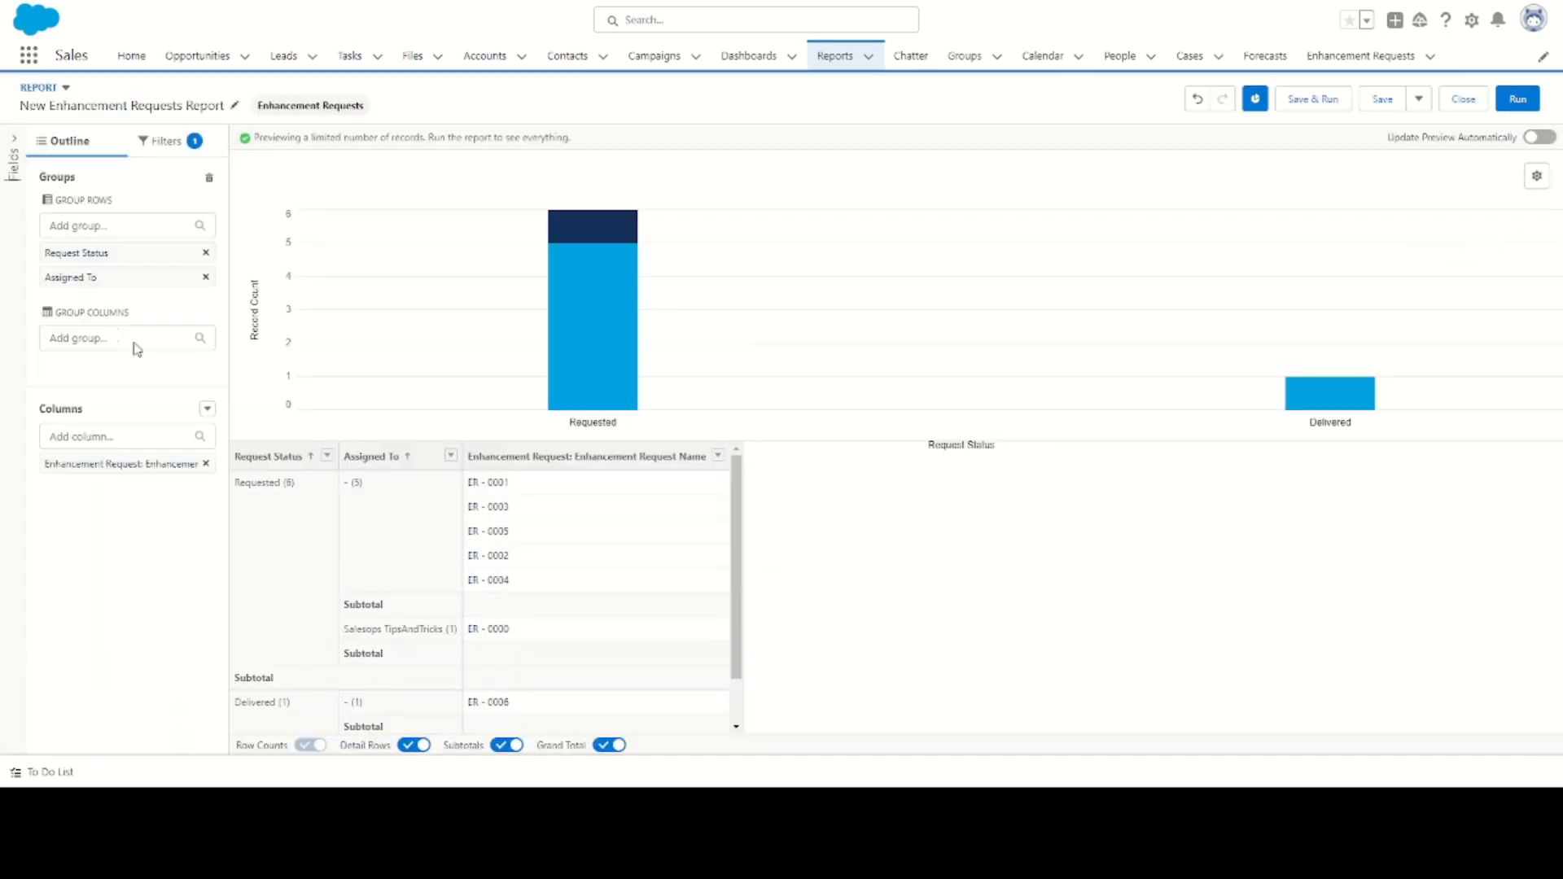
pyautogui.click(118, 228)
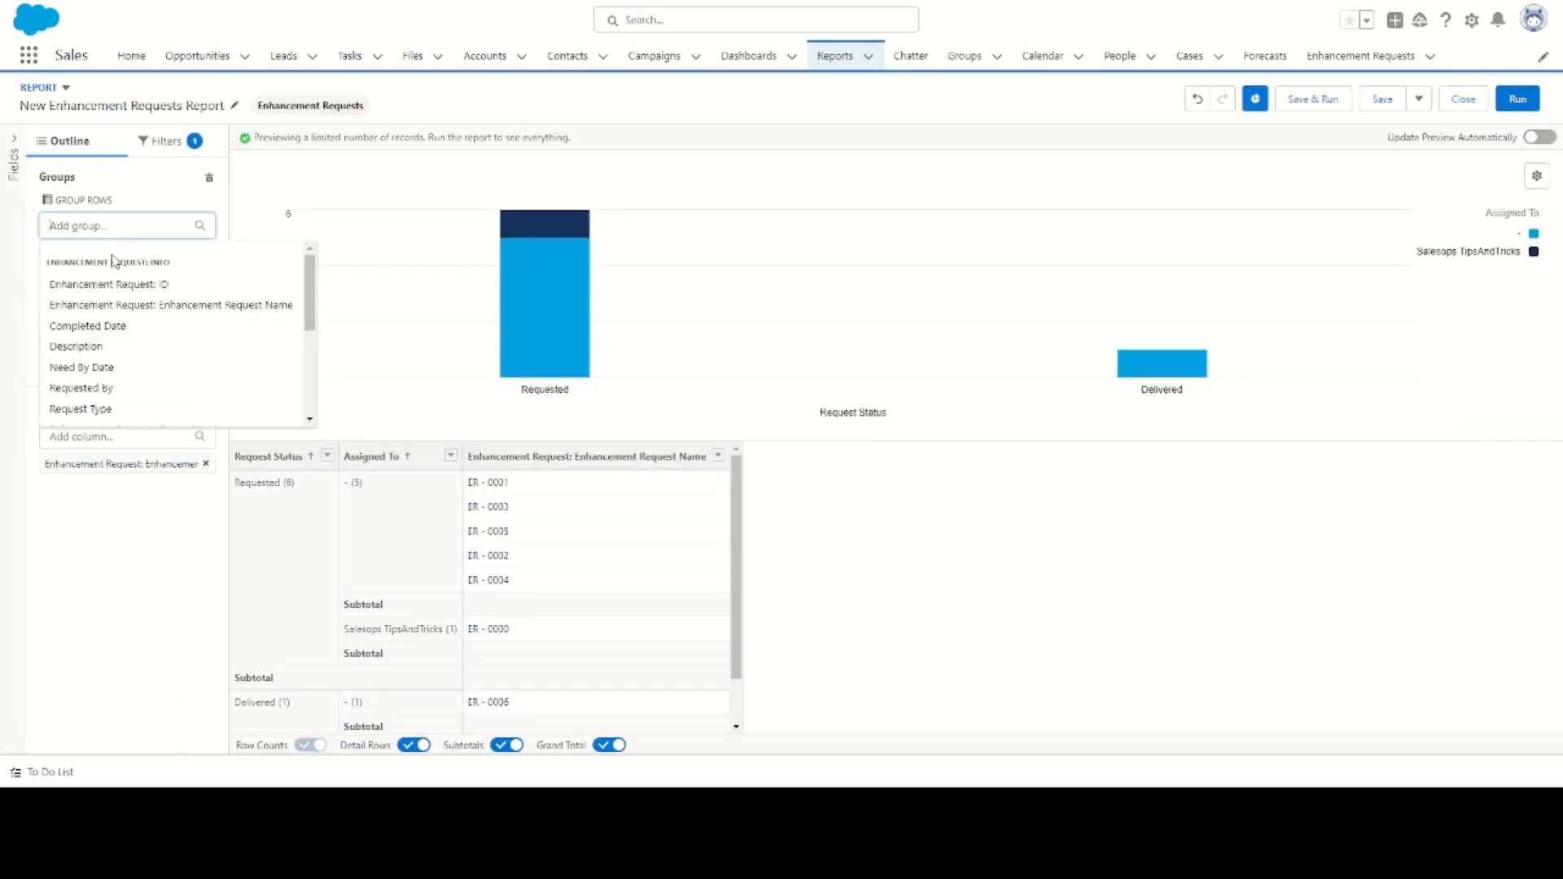
pyautogui.click(81, 409)
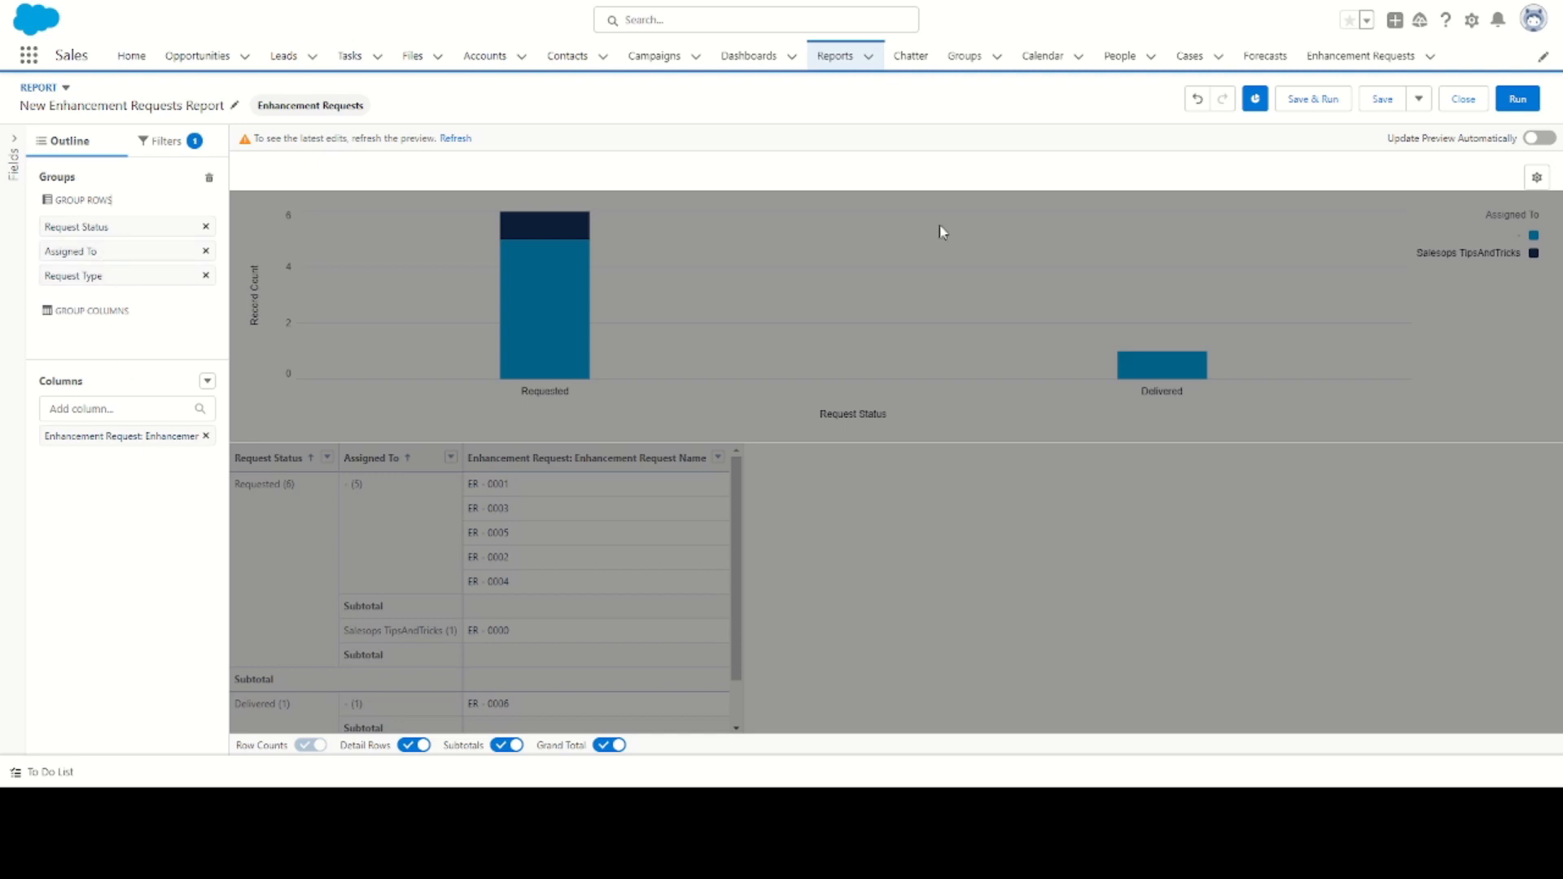
pyautogui.click(452, 138)
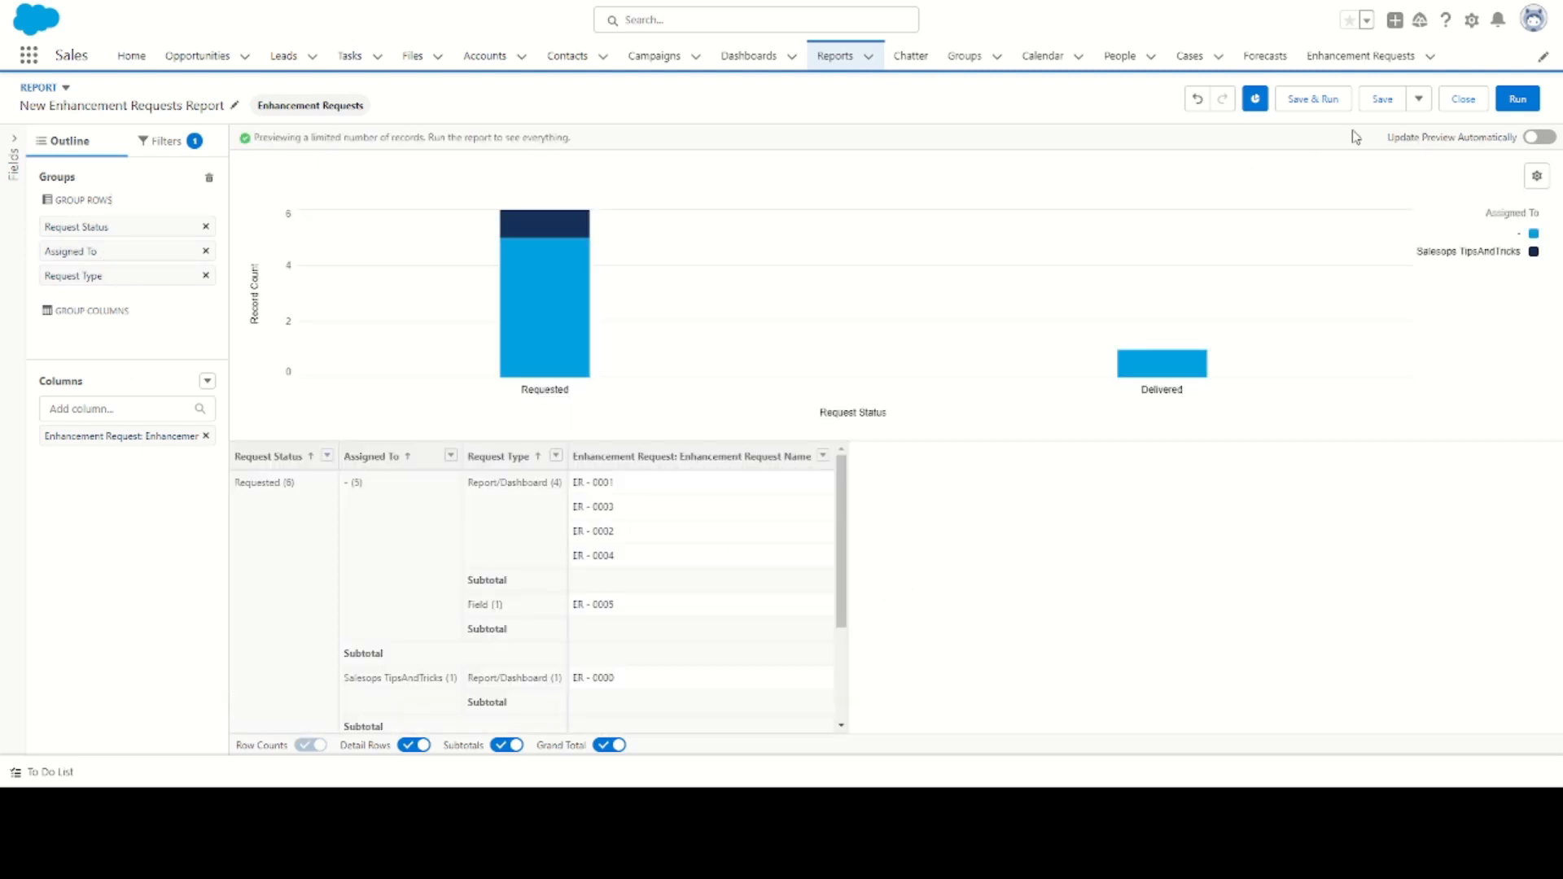
pyautogui.click(1517, 98)
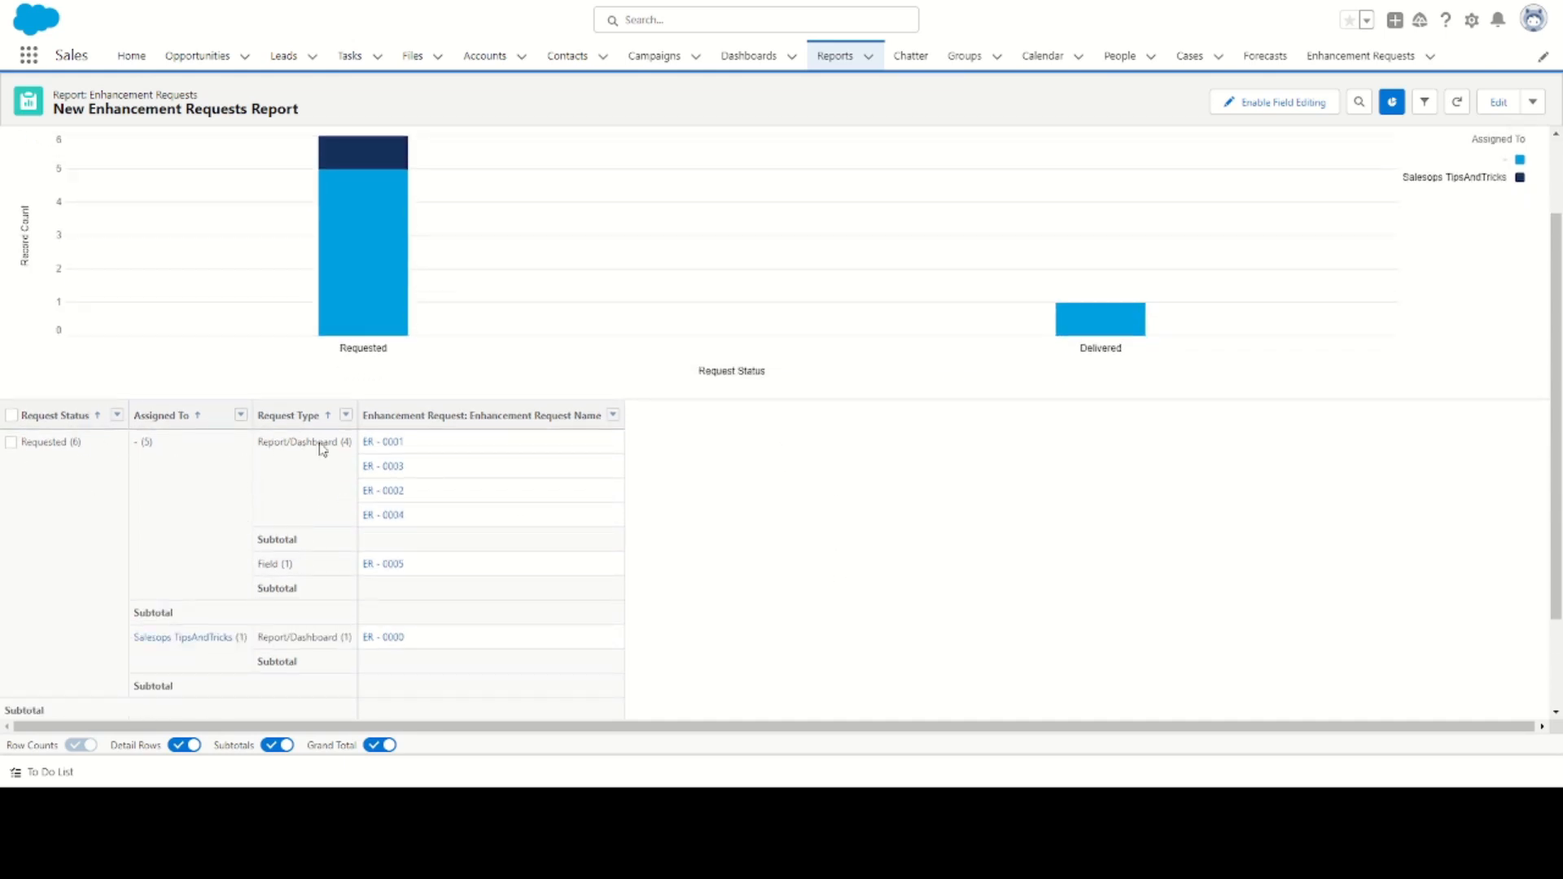
pyautogui.scroll(-2, 926, 595)
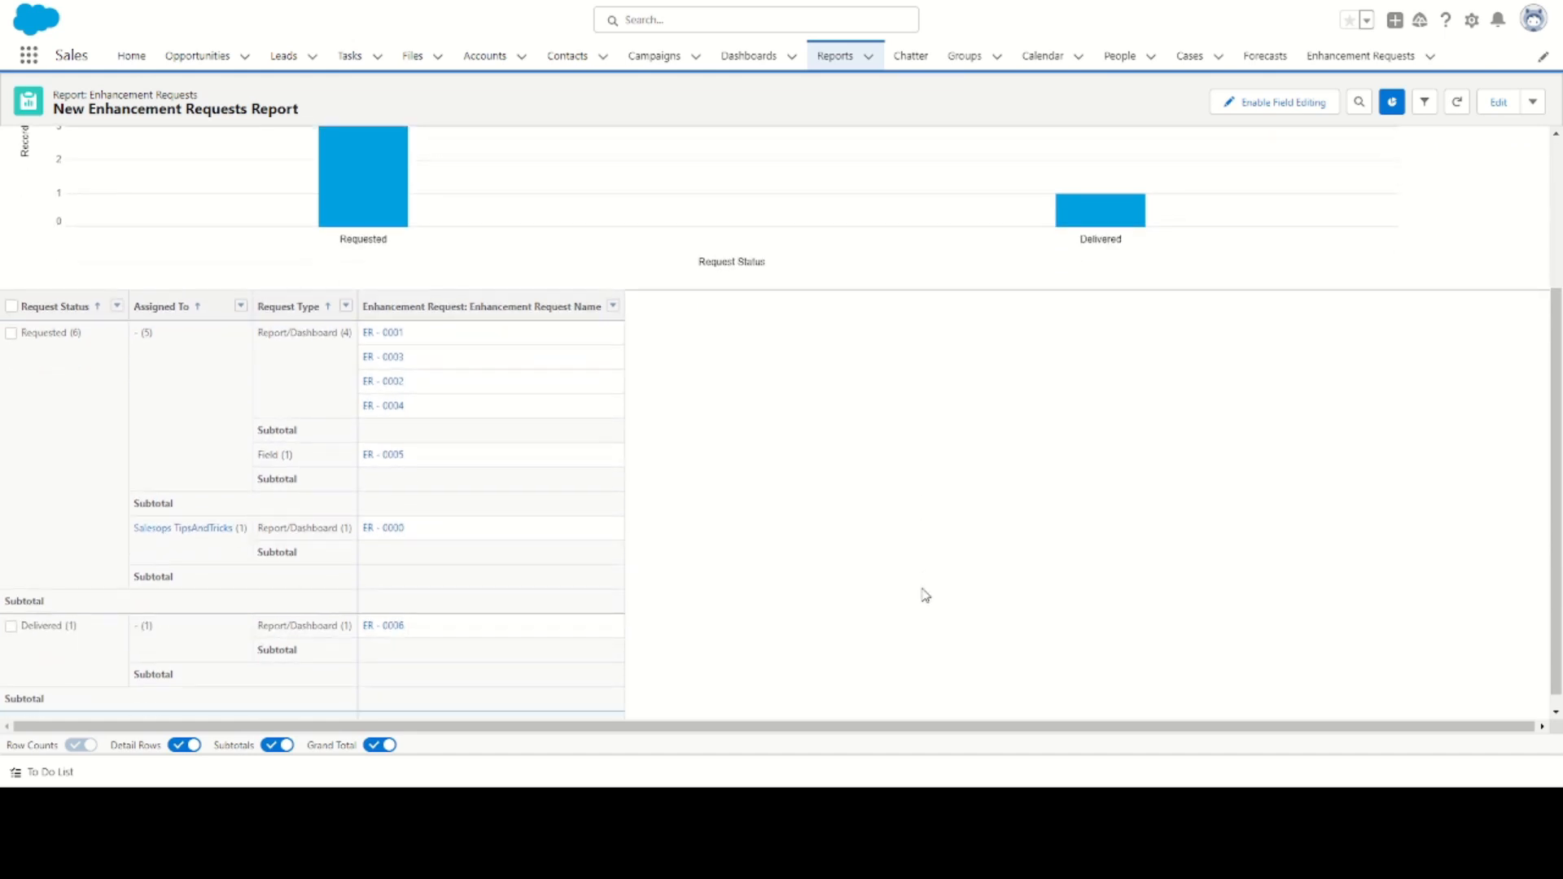